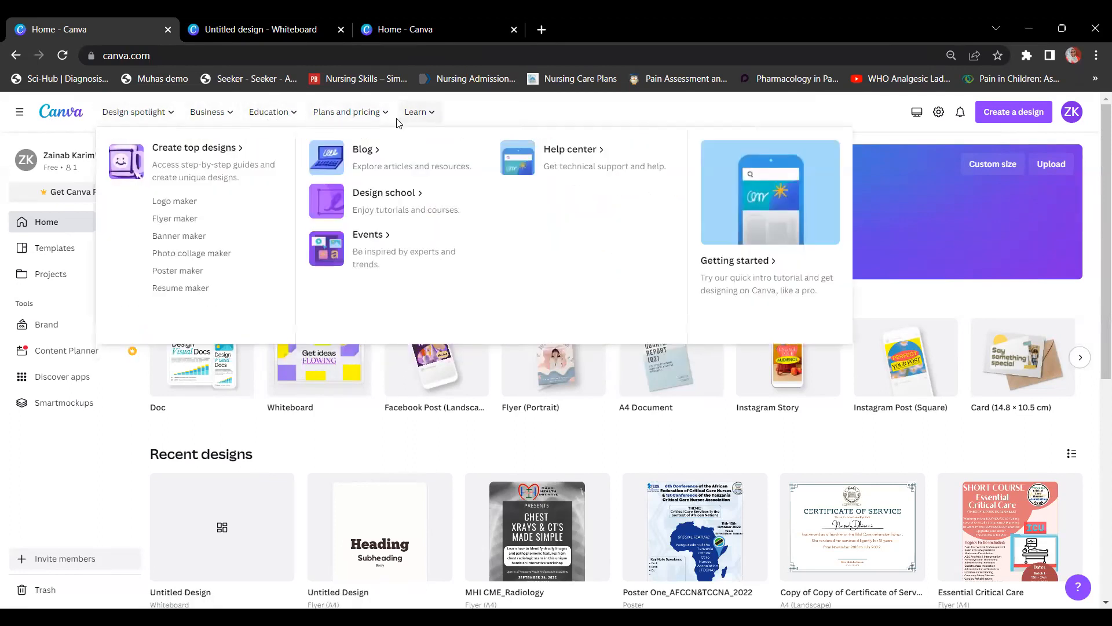
Step: Open the Create a design menu and browse the suggested design types
mouse_move(165, 113)
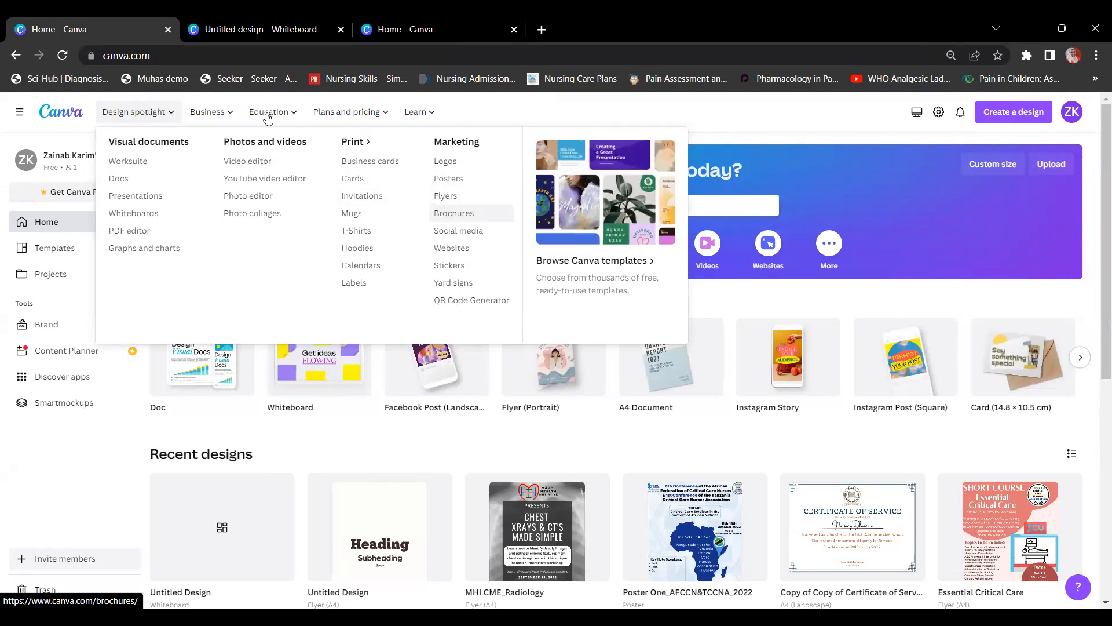
mouse_move(268, 118)
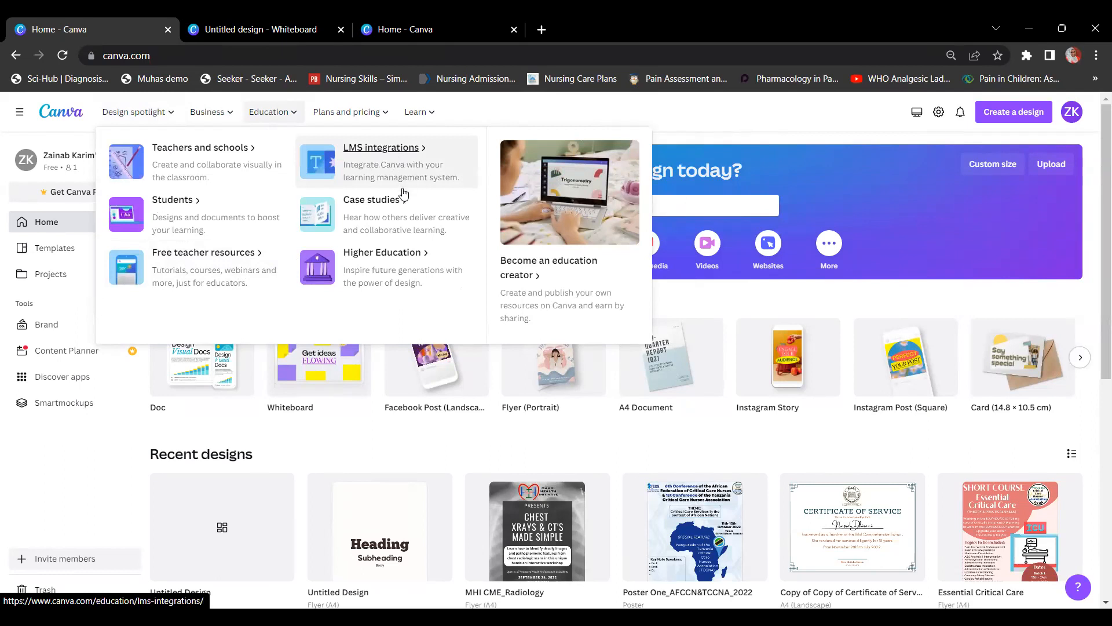
mouse_move(420, 123)
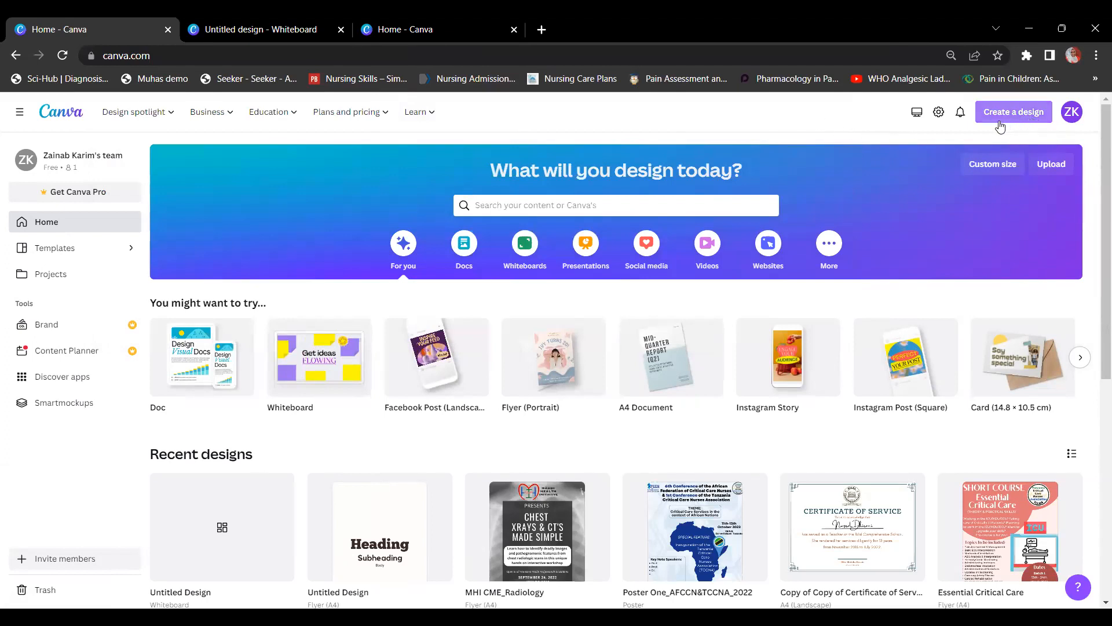
click(1037, 120)
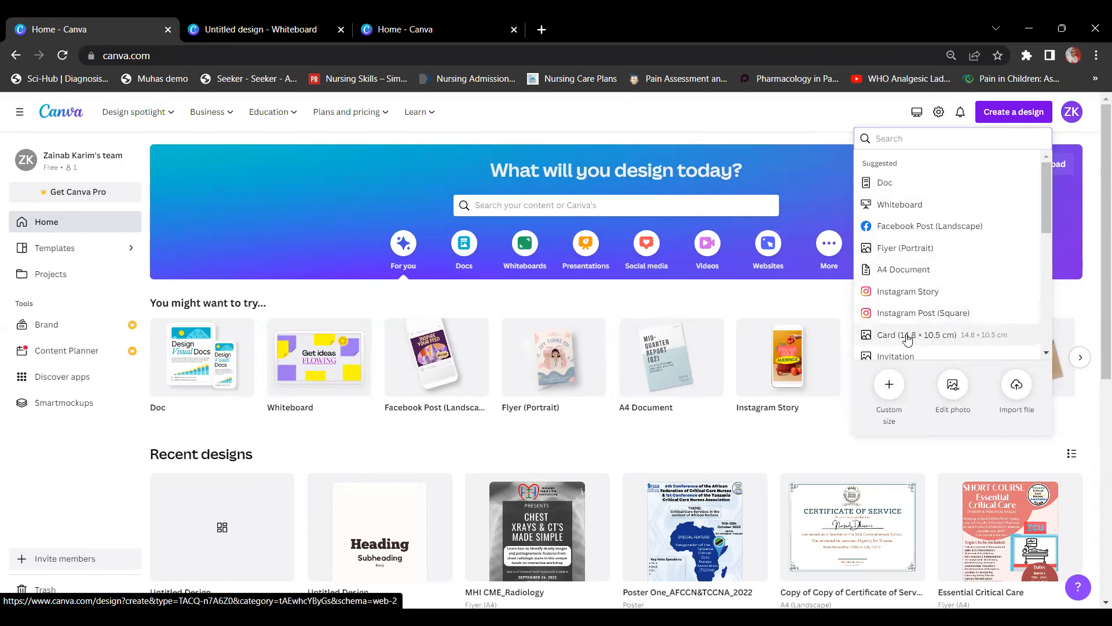
scroll(907, 339, down, 1)
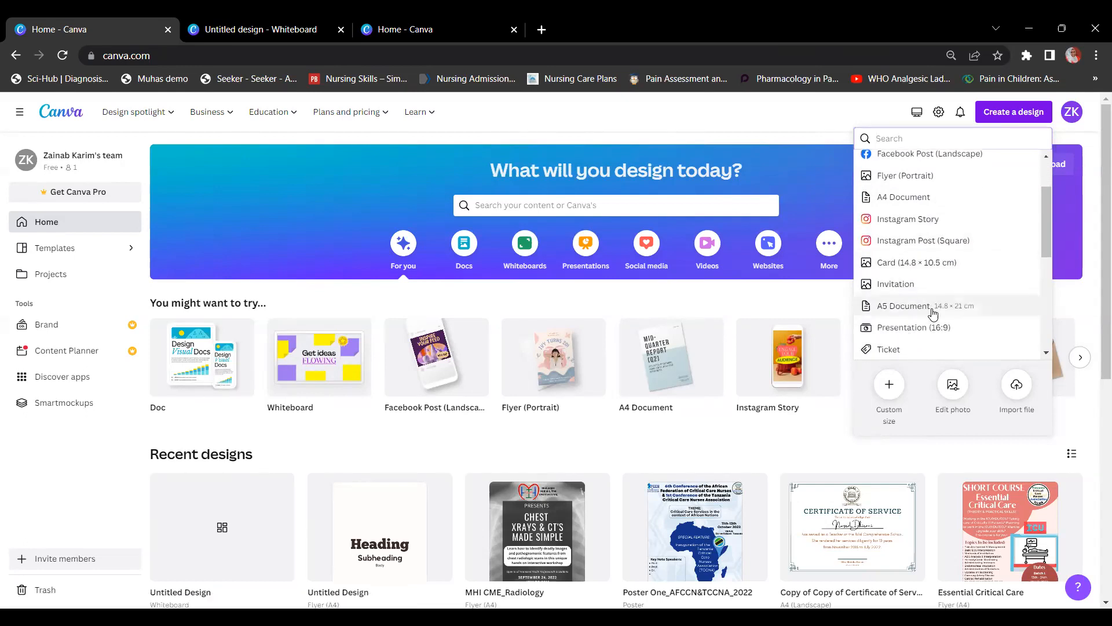
scroll(932, 318, down, 1)
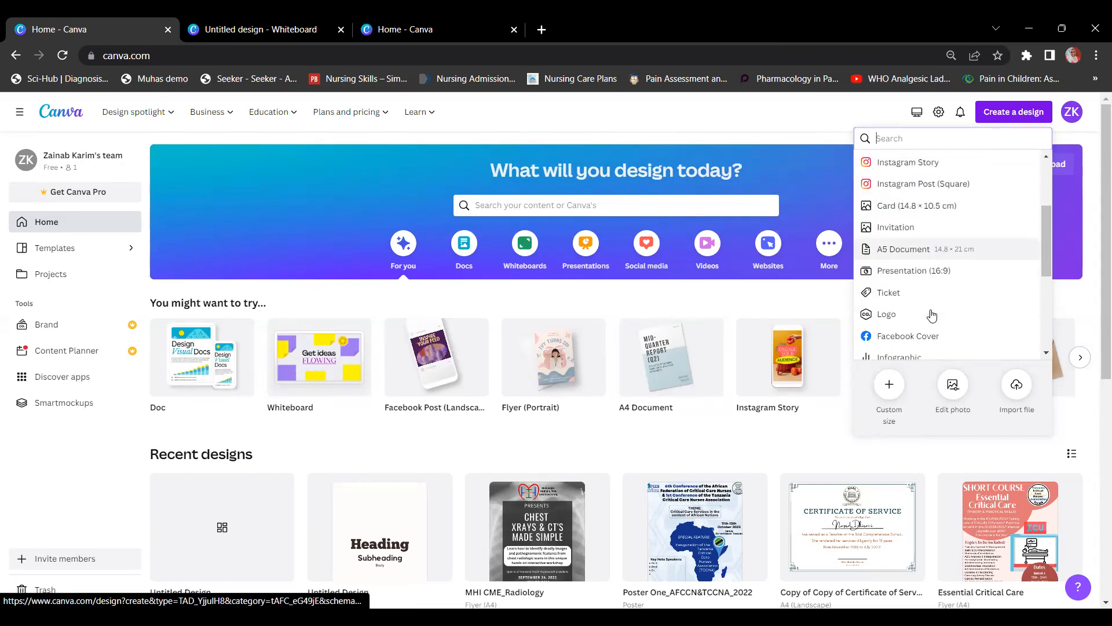
scroll(932, 317, down, 1)
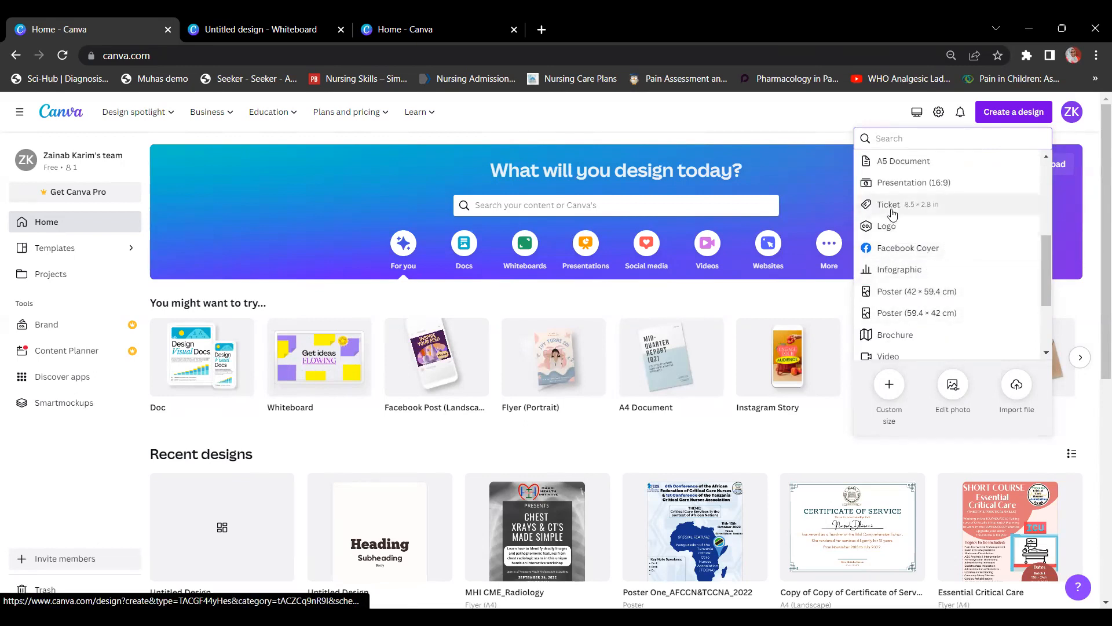
scroll(892, 216, down, 1)
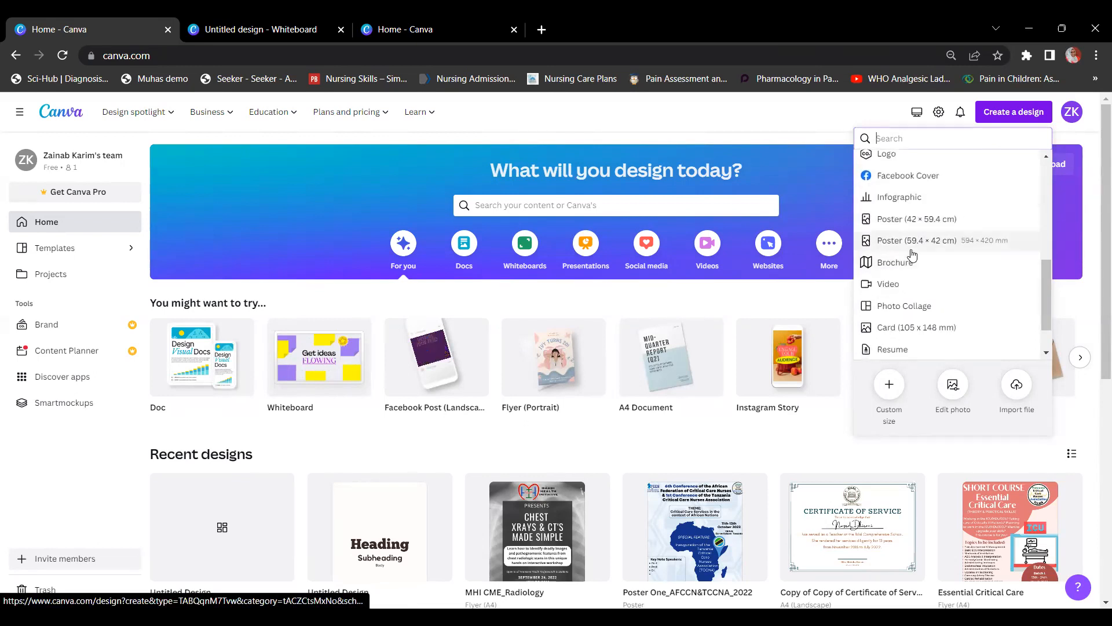
scroll(909, 246, down, 1)
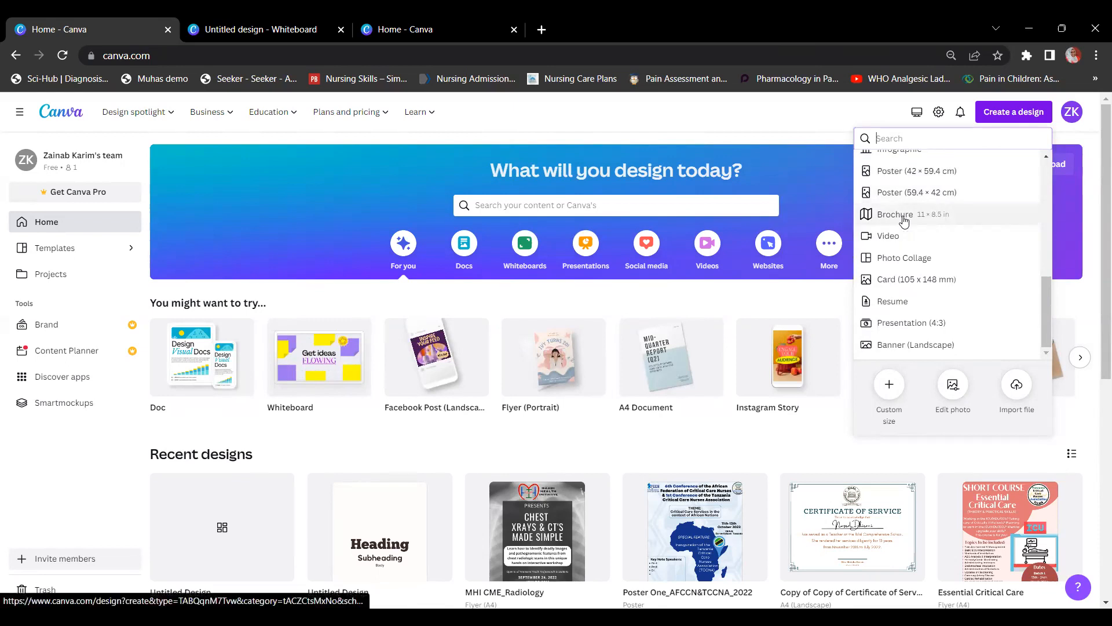
scroll(904, 220, up, 1)
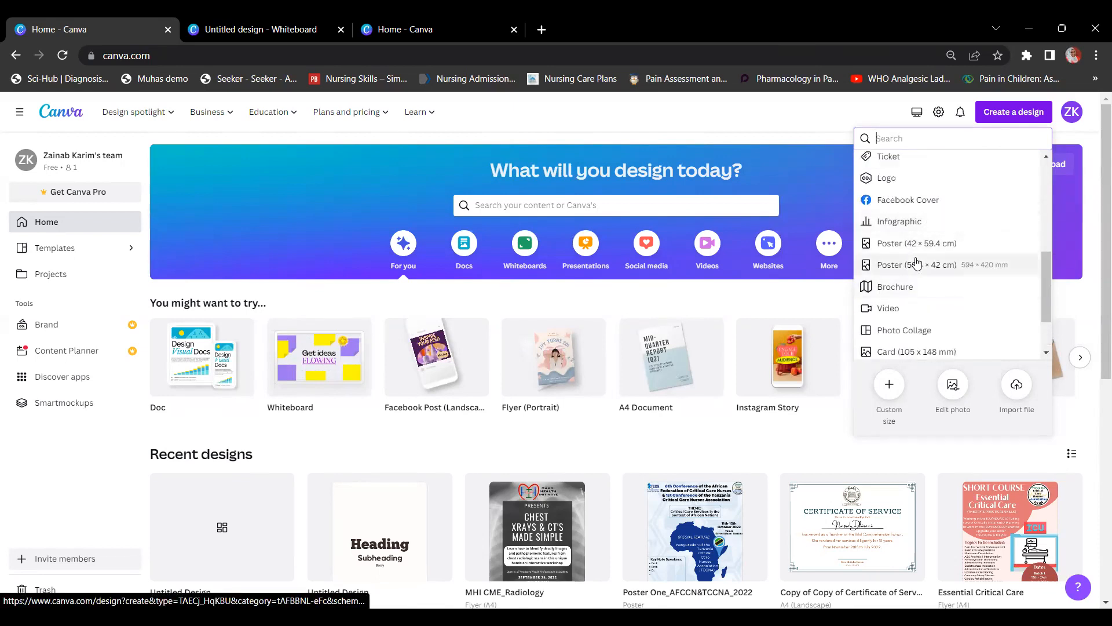
scroll(914, 257, down, 1)
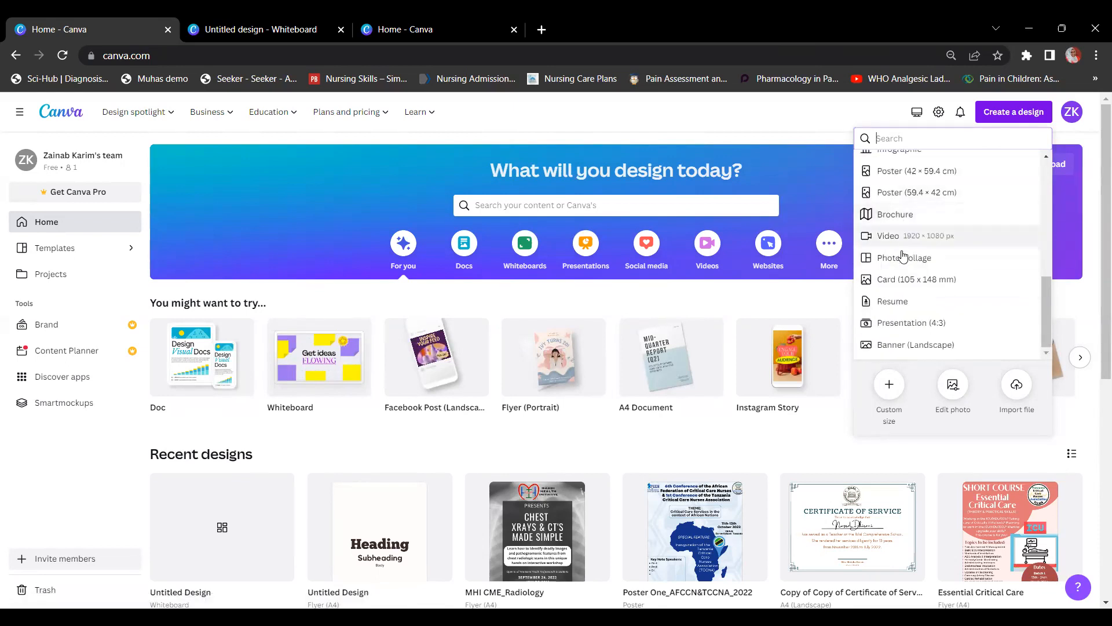
scroll(910, 307, down, 1)
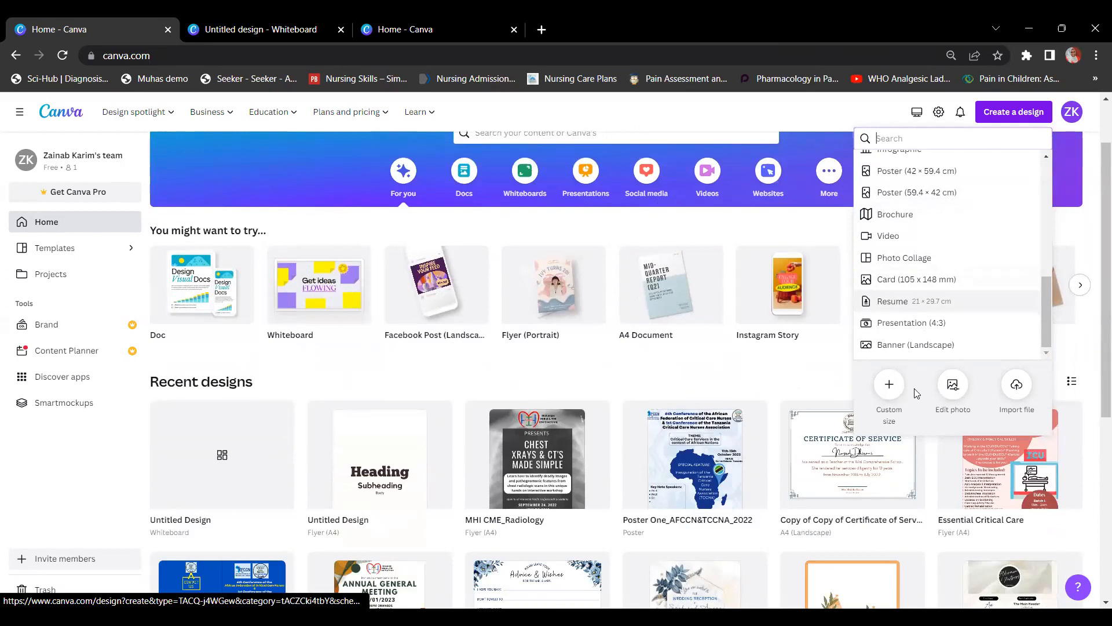
scroll(925, 391, up, 1)
Step: Close and reopen the Create a design menu, then bring up Custom size
click(896, 394)
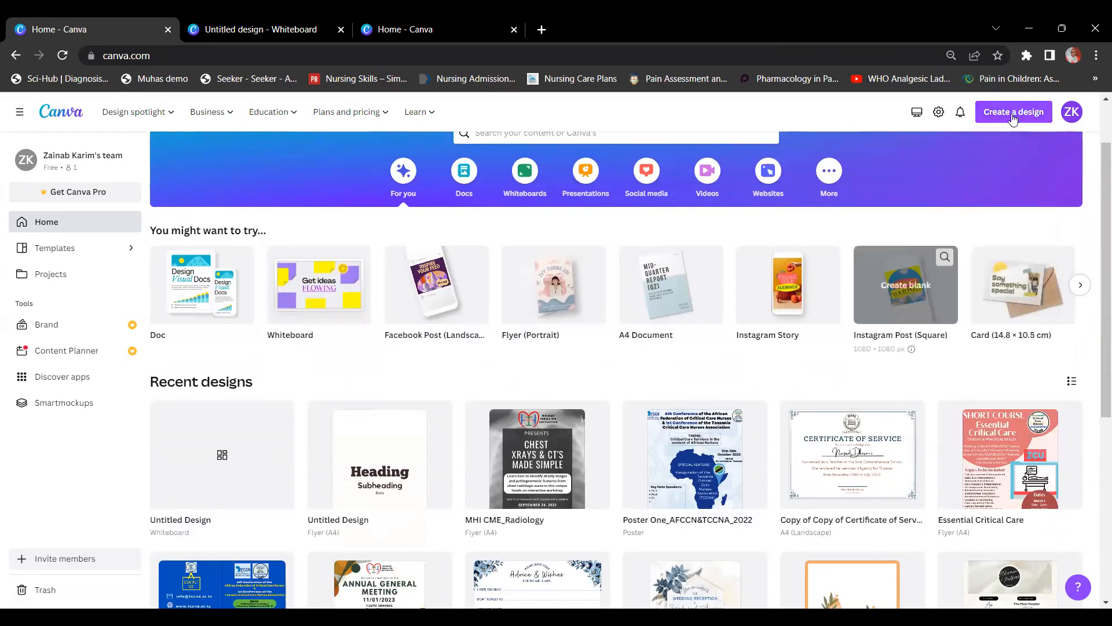
scroll(908, 242, up, 1)
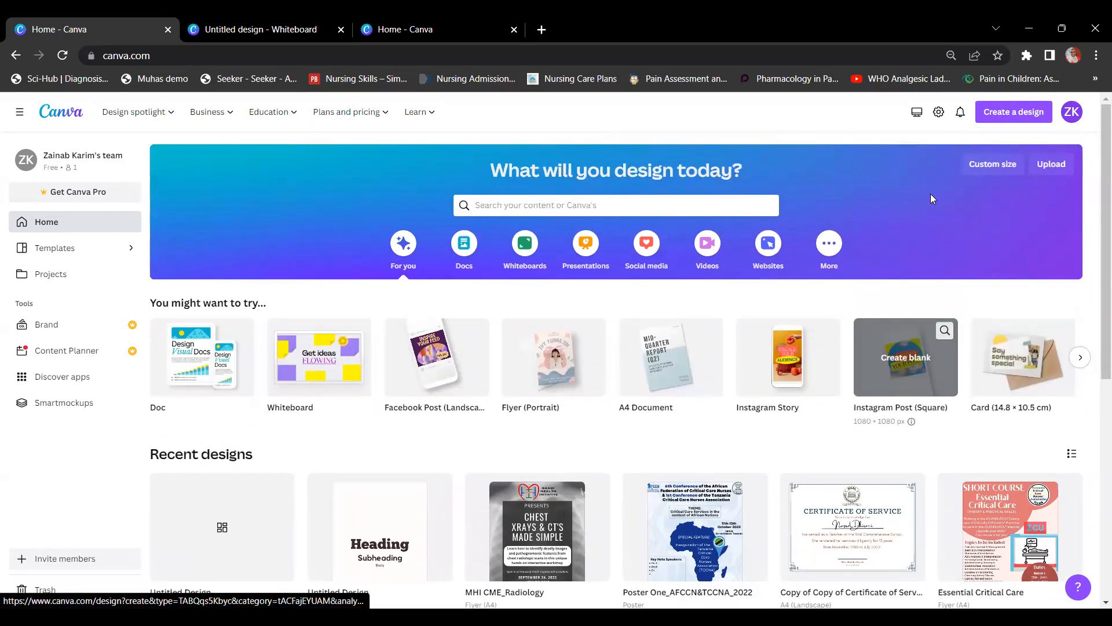
click(988, 116)
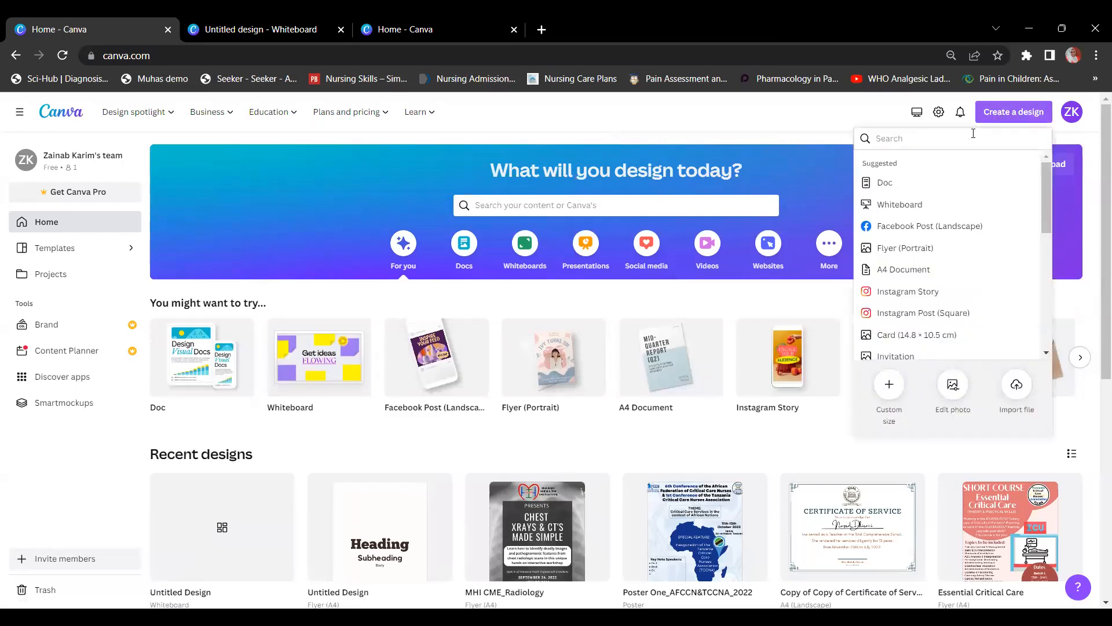
click(892, 391)
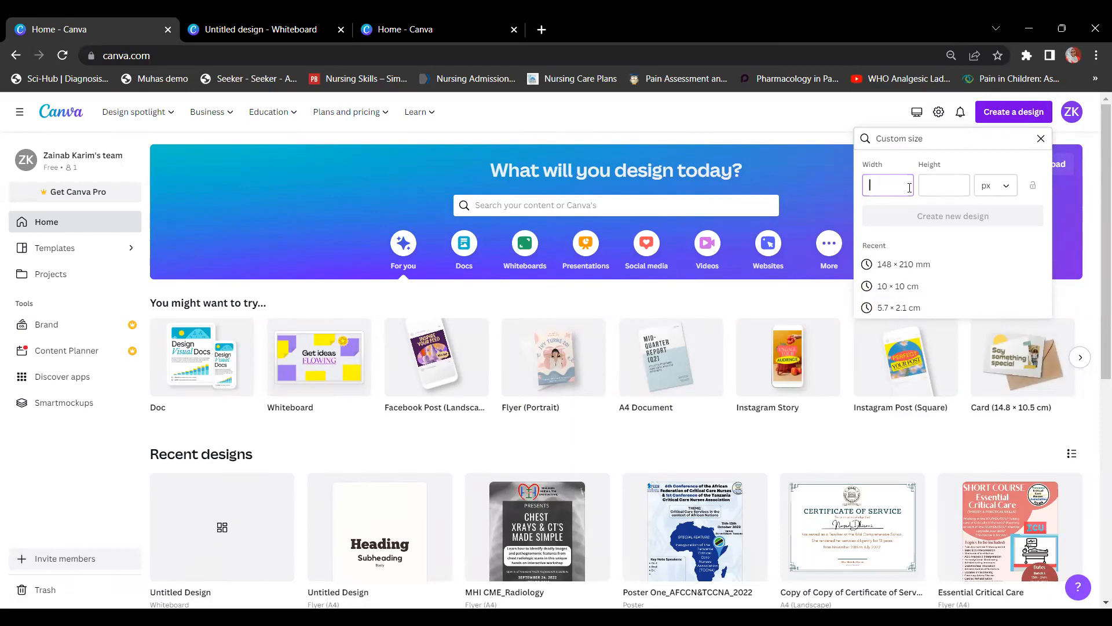
Step: Change the Custom size unit to 'in', then go back to the Suggested formats list
click(1001, 191)
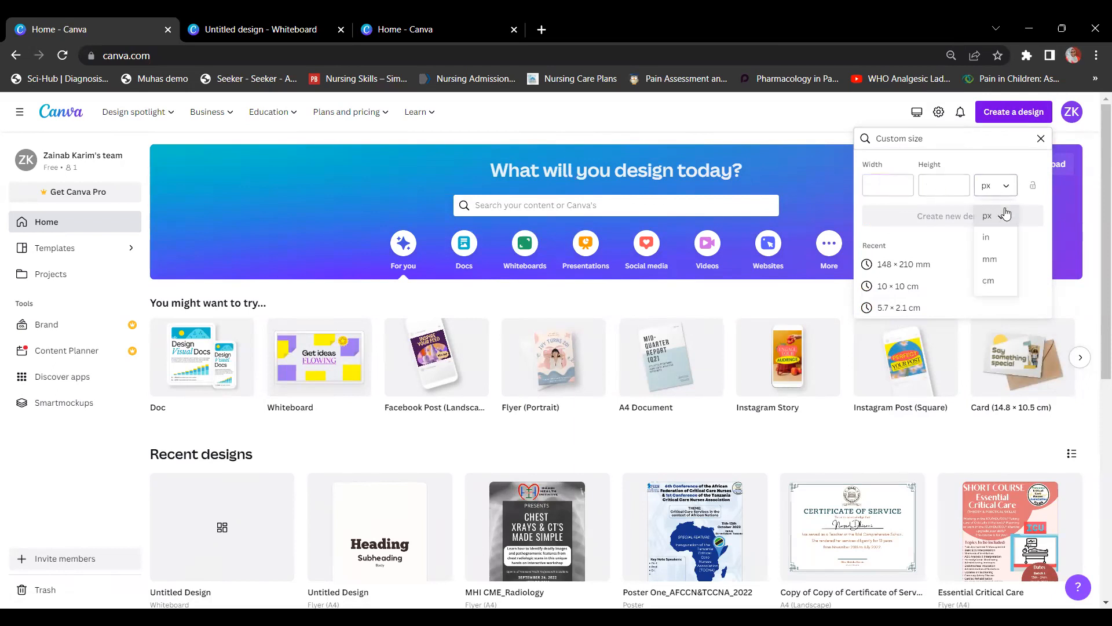
click(1003, 237)
click(1005, 193)
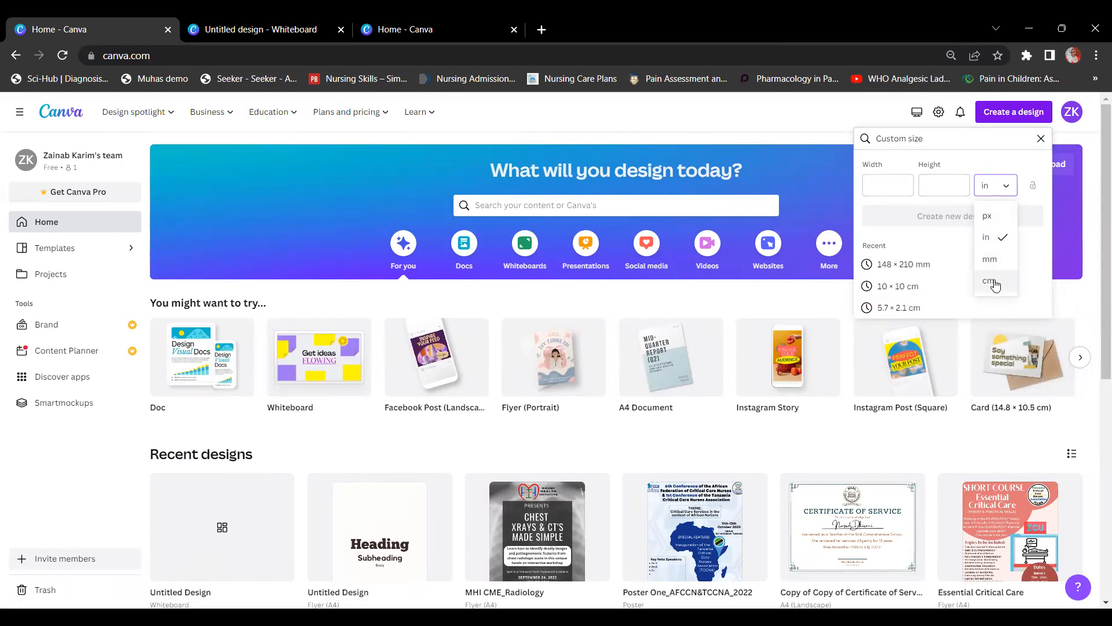
click(1009, 122)
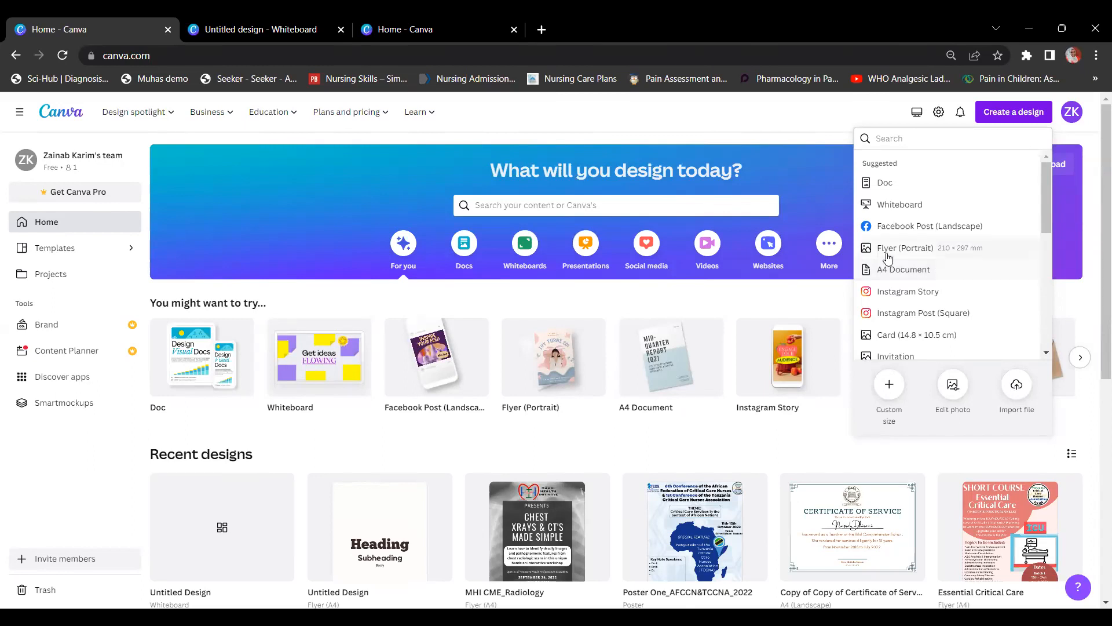
Step: Choose Flyer (Portrait), 210 × 297 mm, to open a blank A4 flyer
click(922, 249)
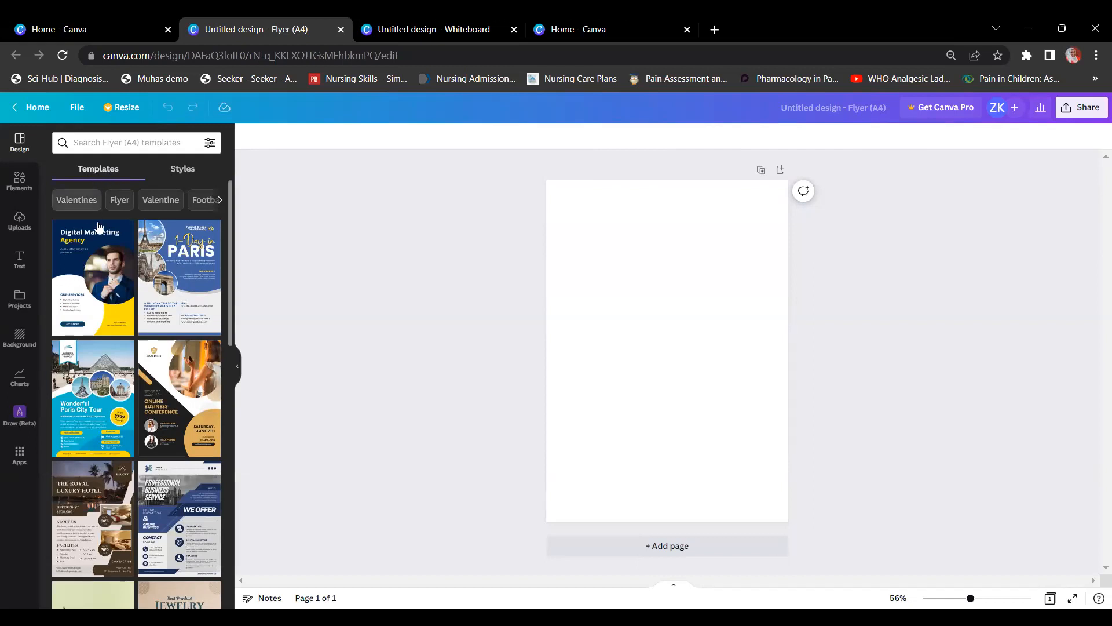
Step: Browse flyer templates via the Valentines and Kiss suggested search terms
scroll(144, 341, down, 1)
scroll(144, 340, down, 6)
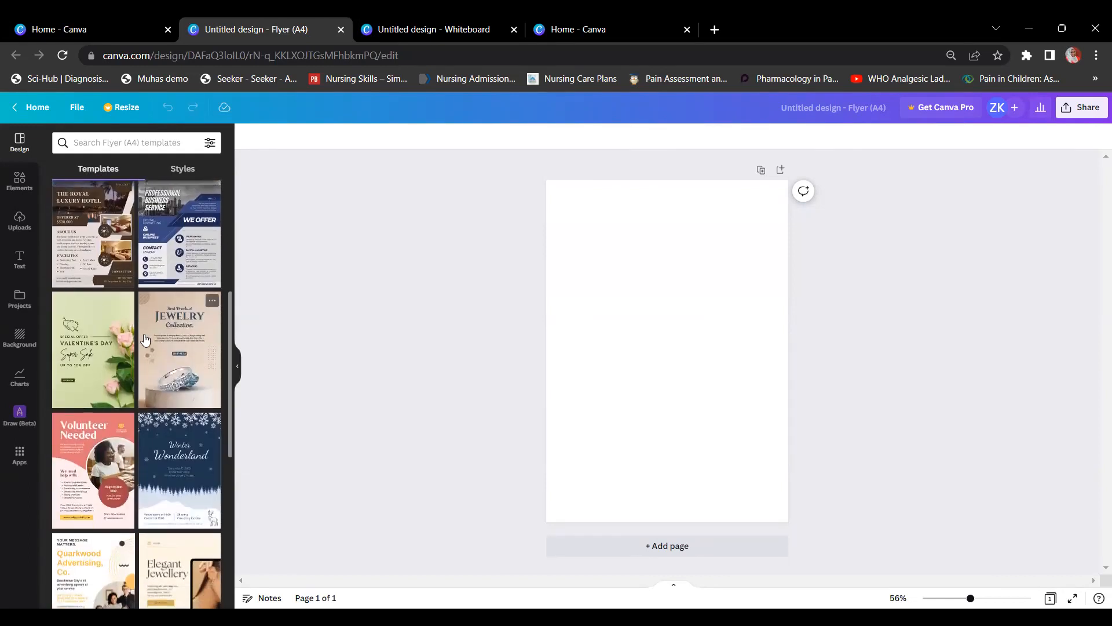
scroll(145, 336, down, 5)
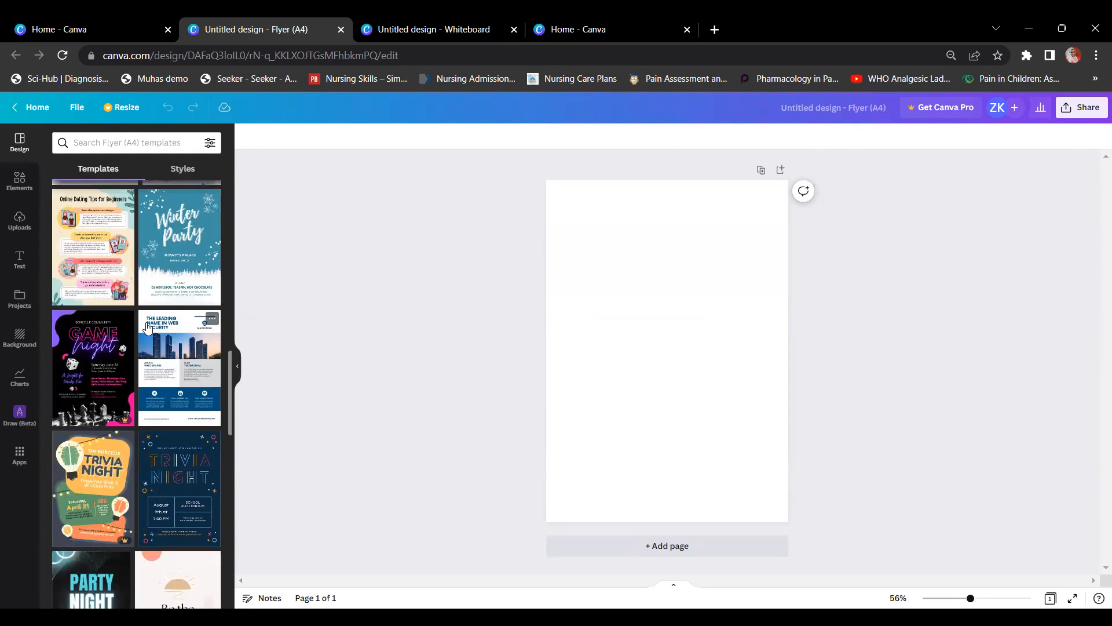
scroll(147, 328, down, 1)
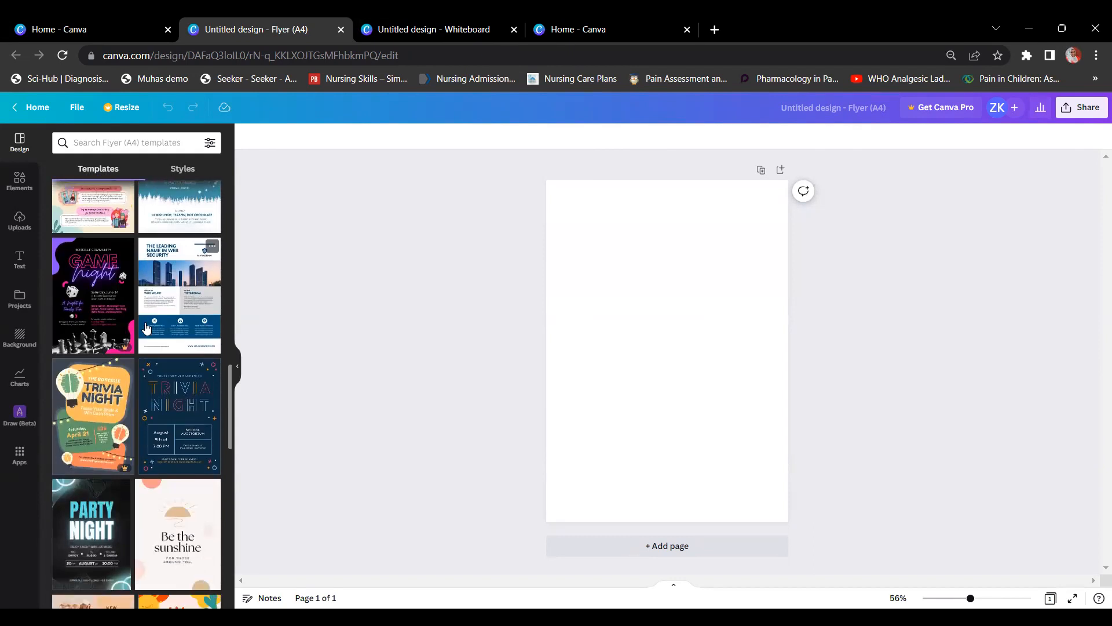
scroll(148, 328, up, 10)
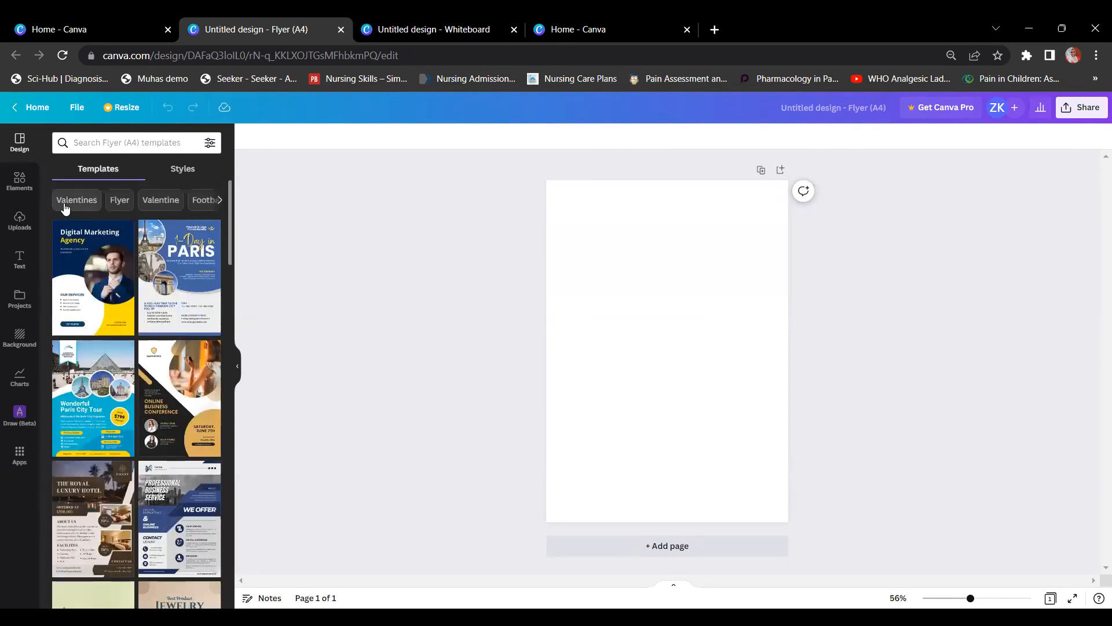
click(65, 207)
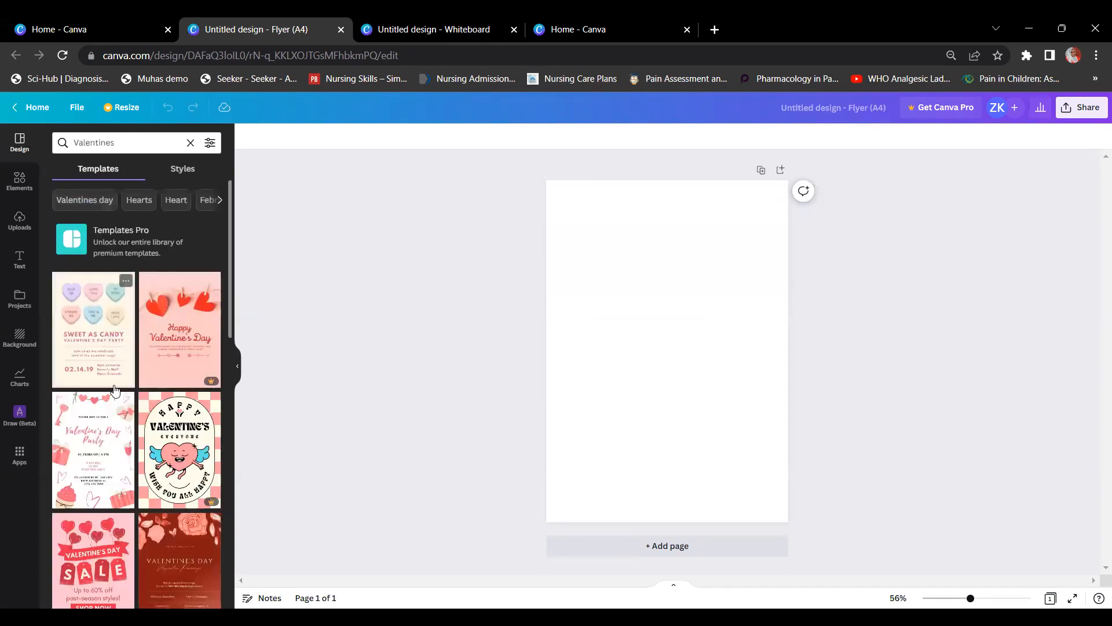
scroll(162, 520, down, 1)
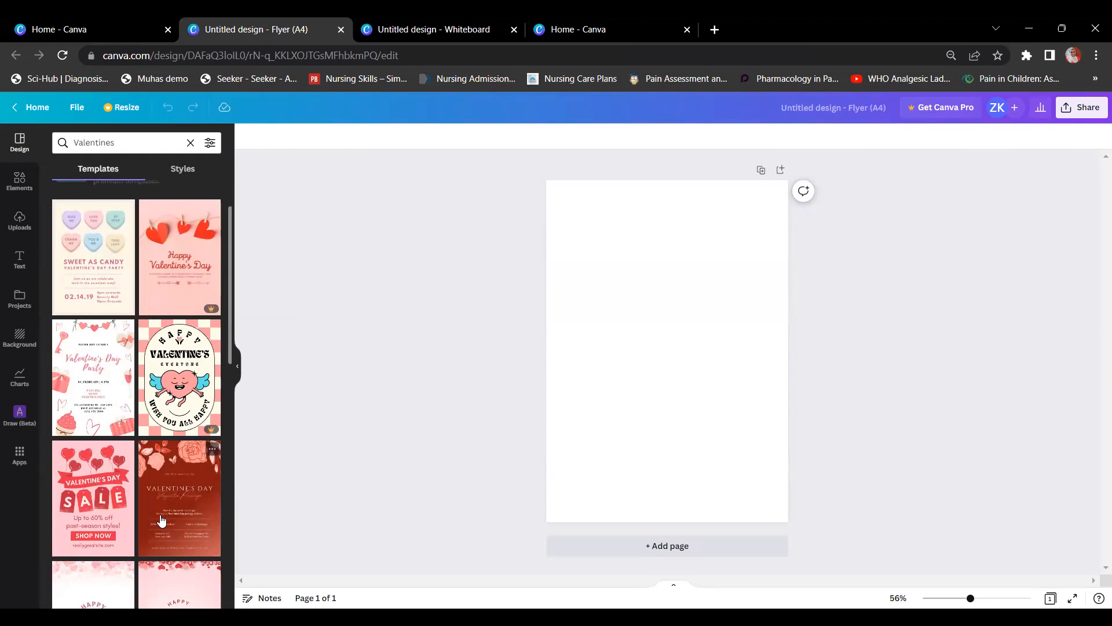
scroll(162, 520, up, 1)
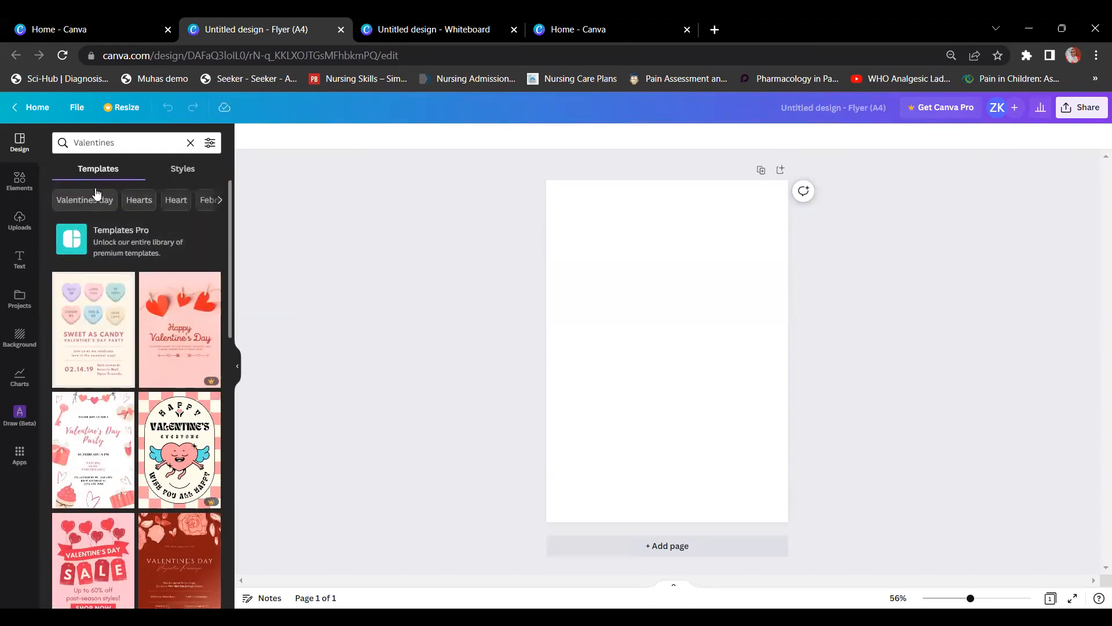
click(220, 200)
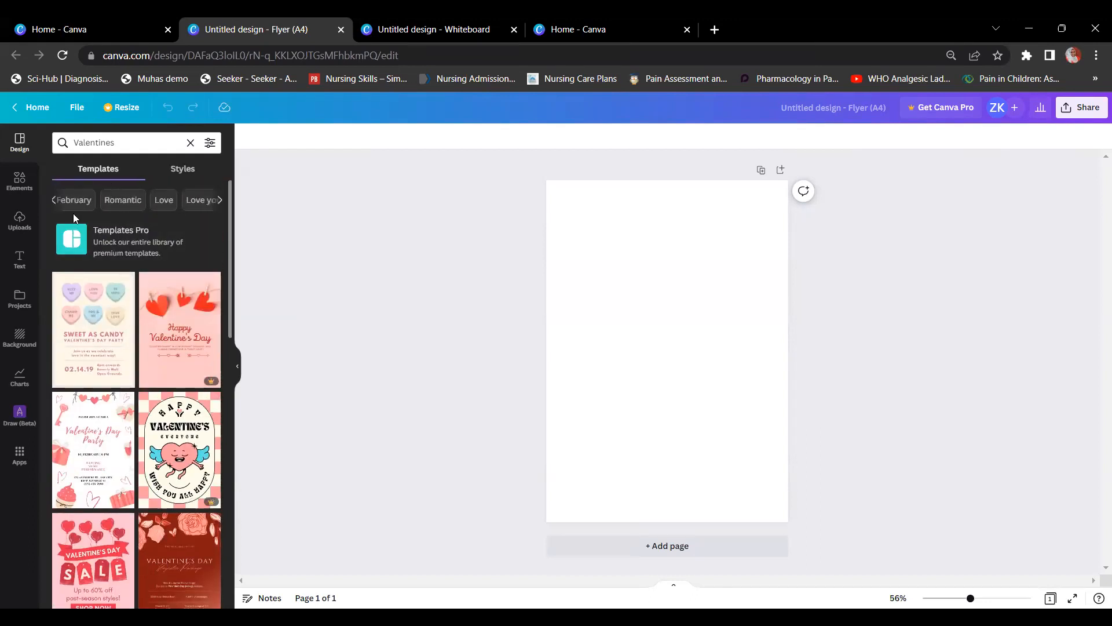
click(221, 199)
click(219, 201)
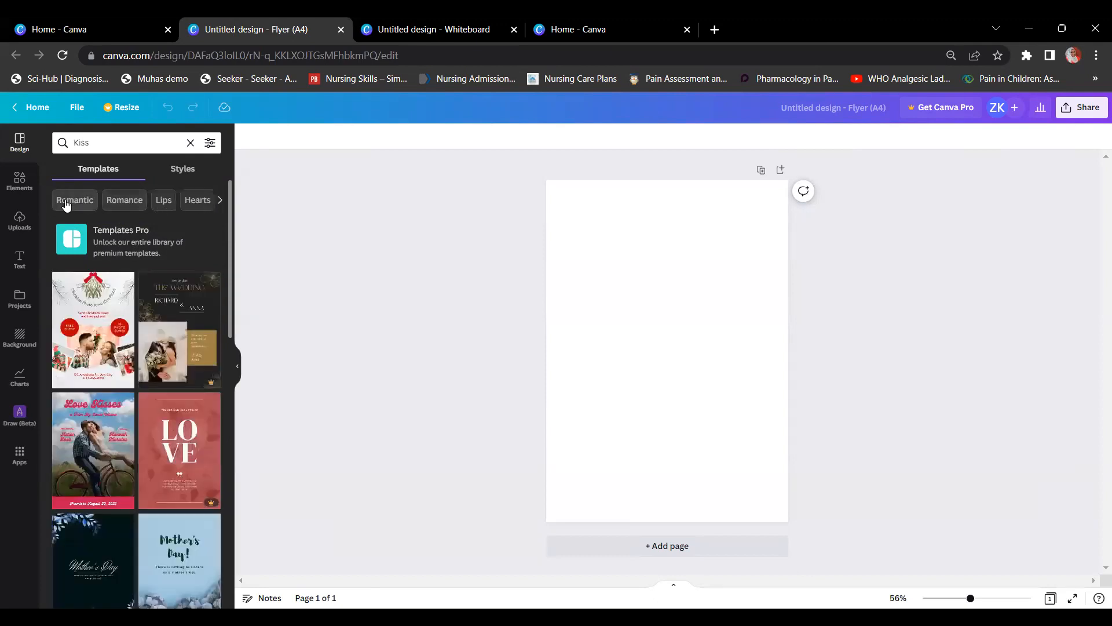
Step: Search templates for 'genetics' and open the World Down Syndrome Day template
click(95, 148)
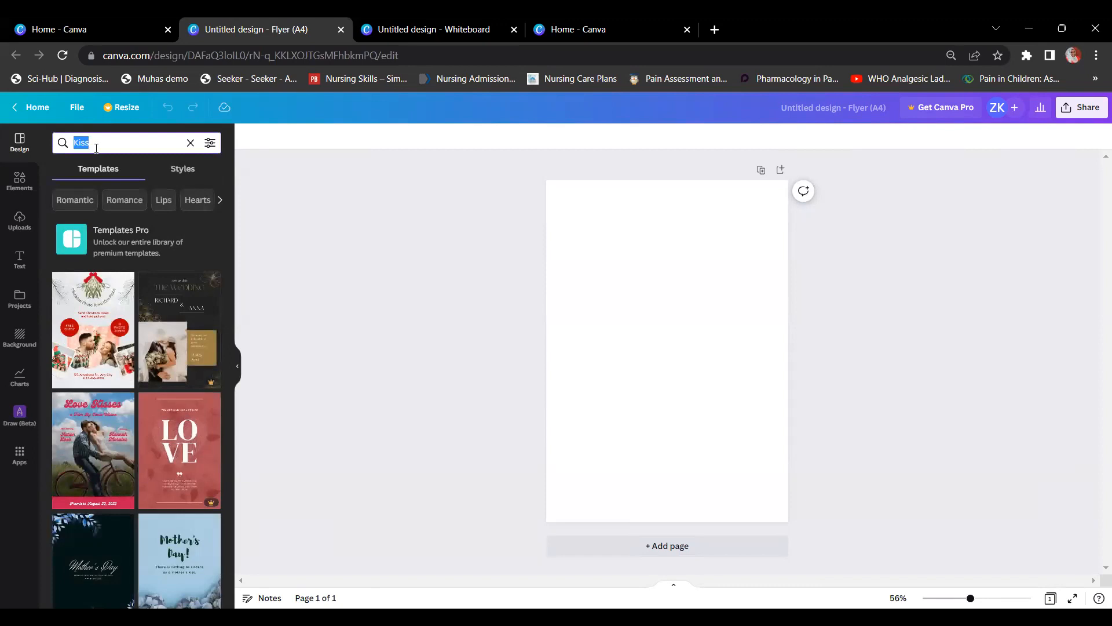
text(gene)
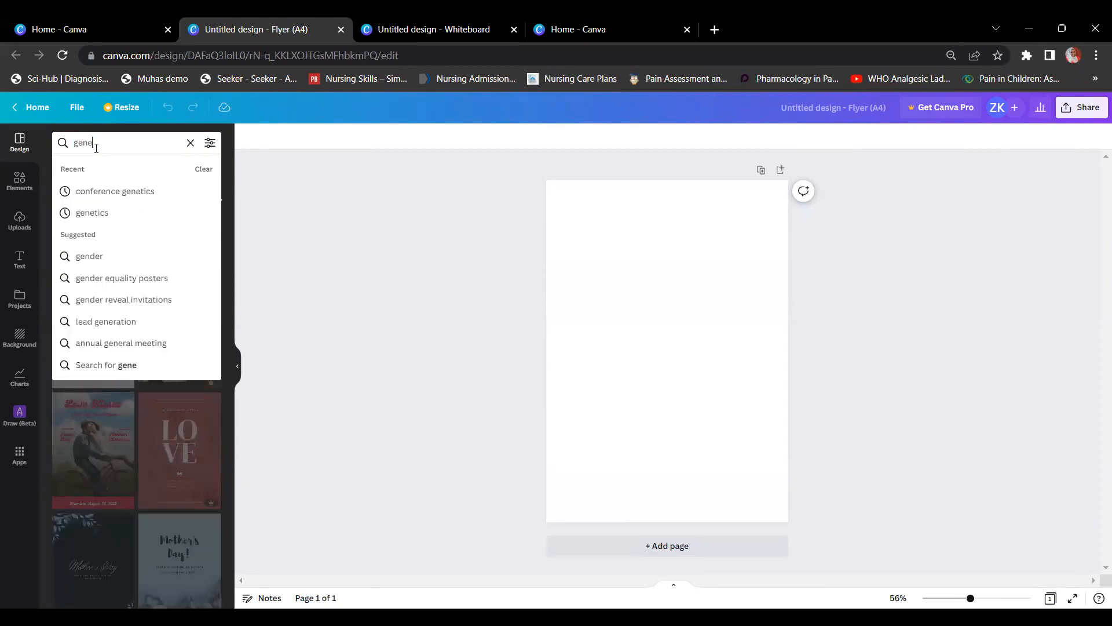
text(tics)
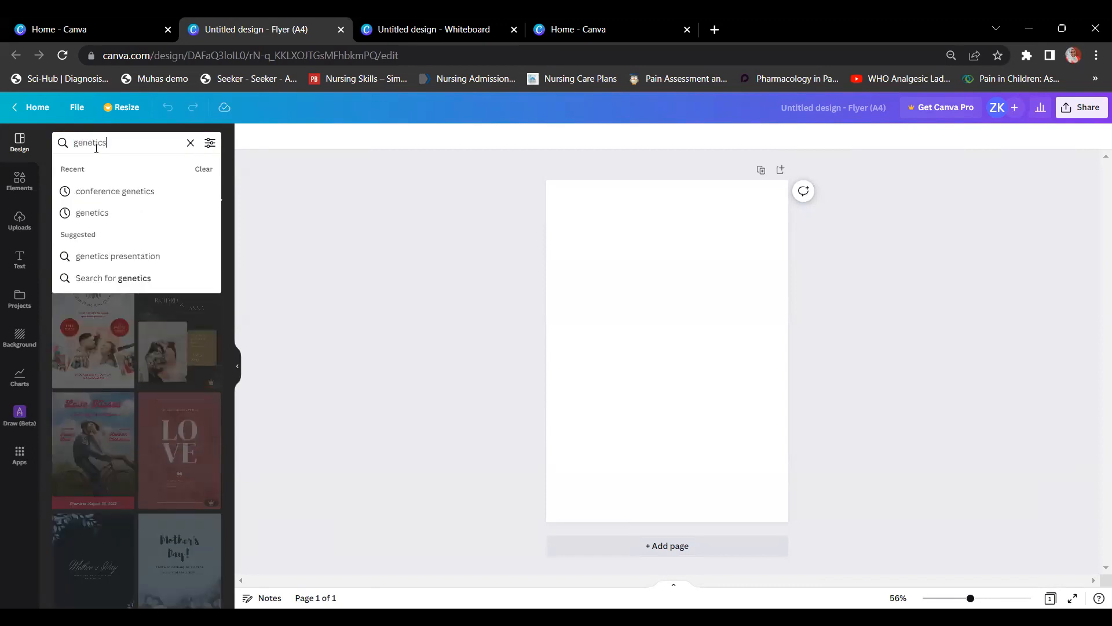
key(Return)
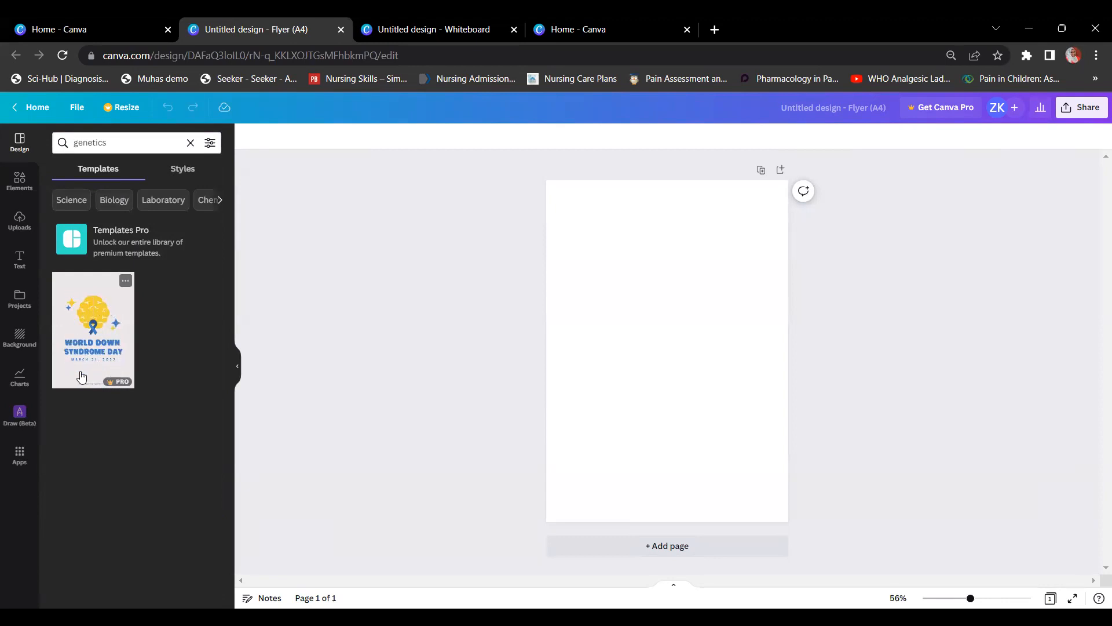
click(87, 340)
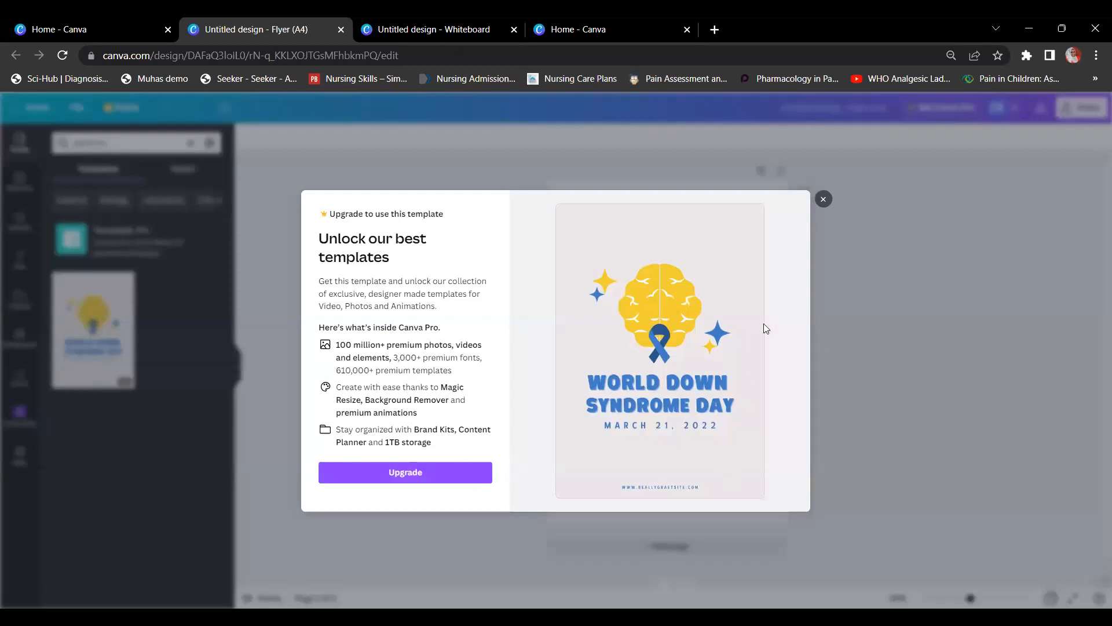
Step: Close the 'Upgrade to use this template' modal
click(857, 209)
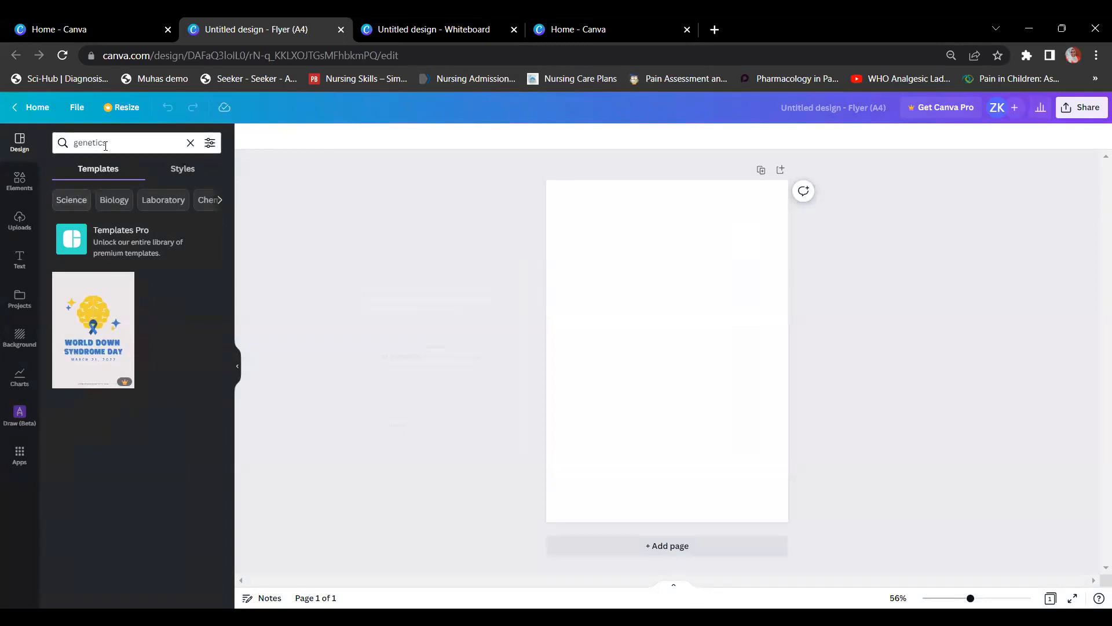
Step: Search the Science templates and apply the World Health Day template
click(70, 200)
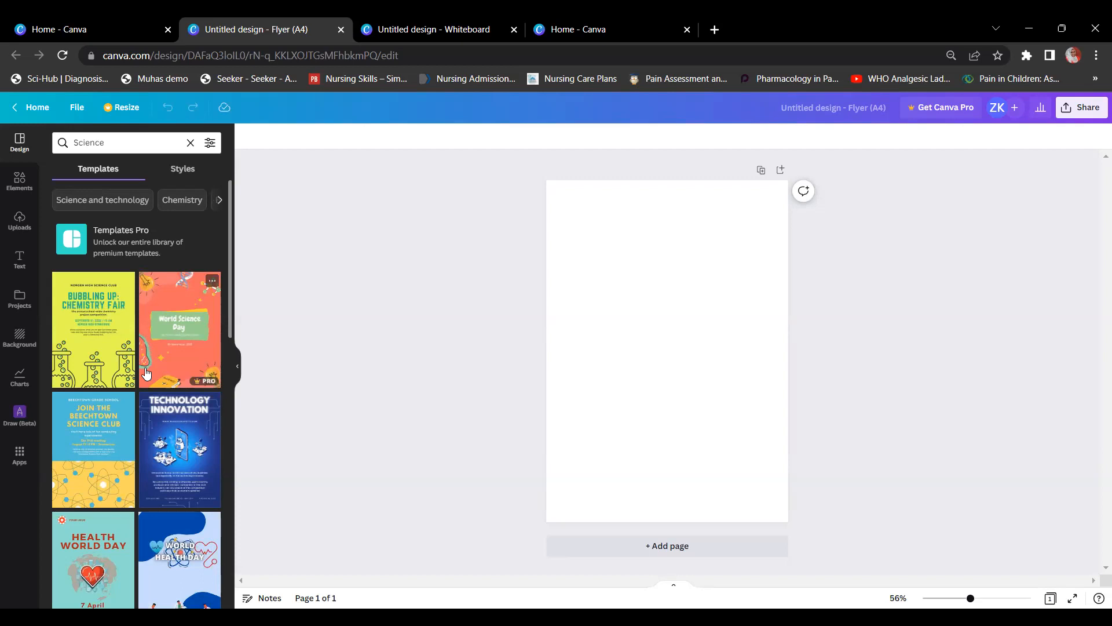
scroll(146, 374, down, 1)
scroll(147, 374, down, 4)
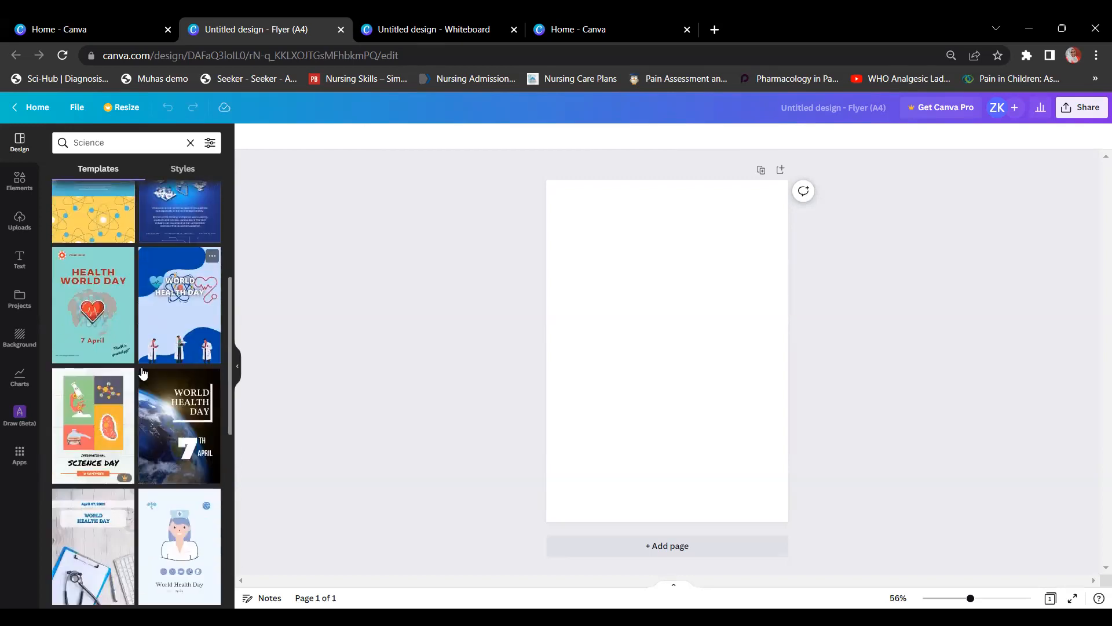
scroll(144, 373, down, 1)
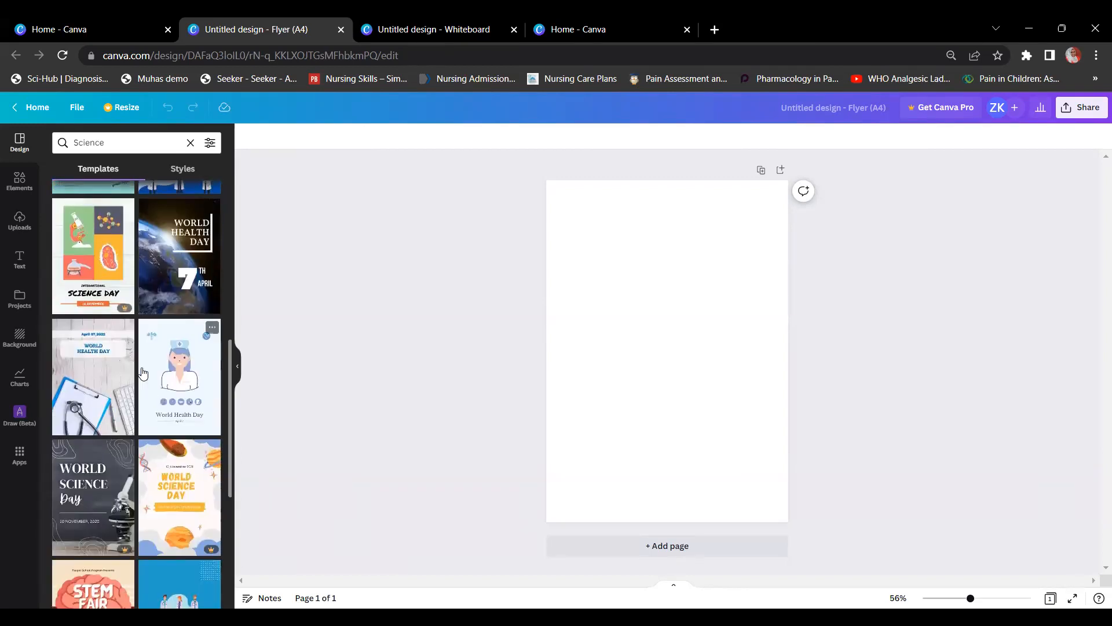
scroll(143, 370, down, 1)
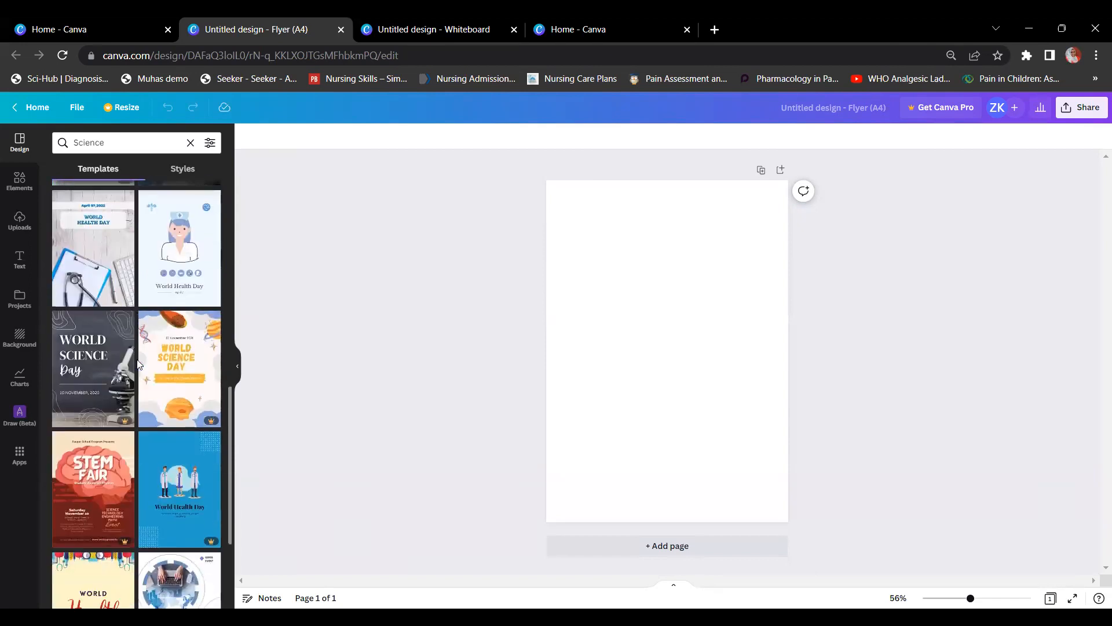
scroll(139, 365, up, 1)
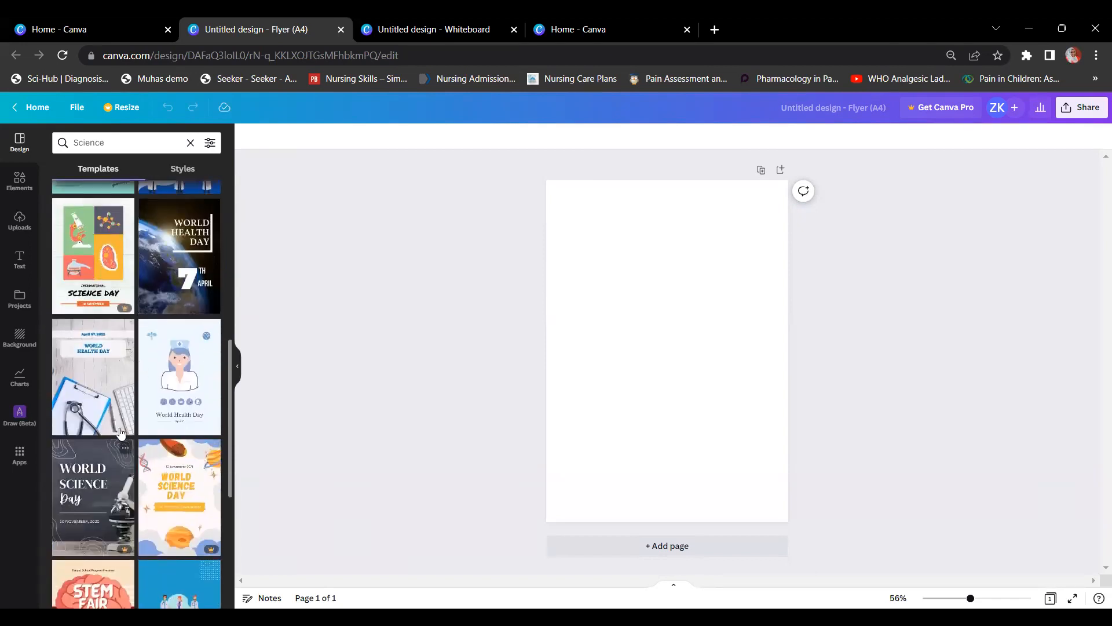
click(88, 364)
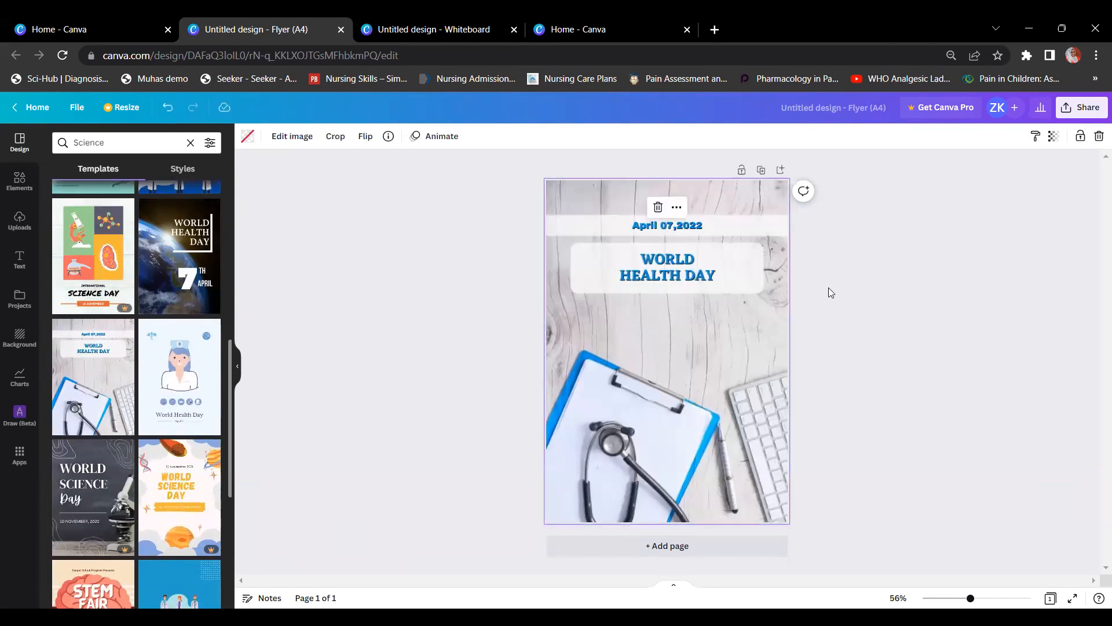
Step: Select and slightly nudge the template's background photo, then clear the Science search
click(941, 374)
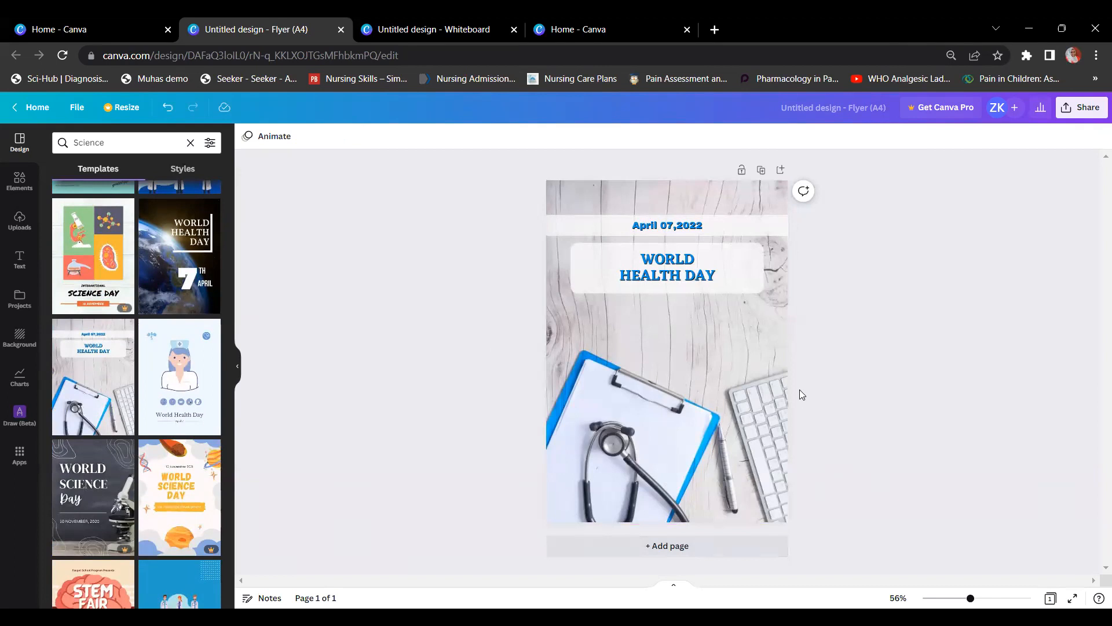
click(670, 277)
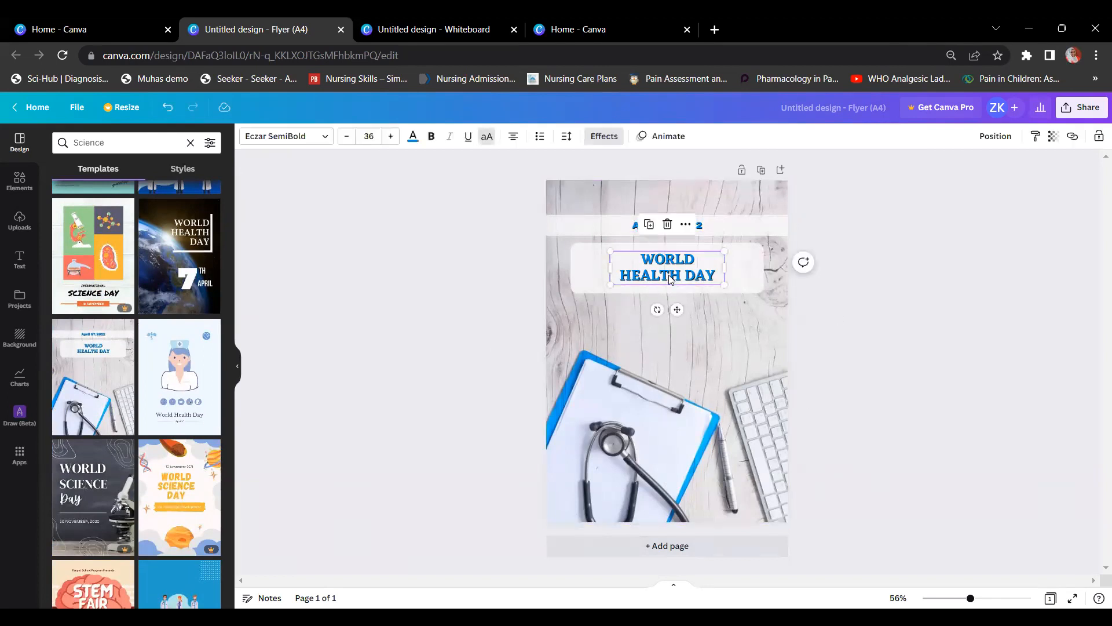
click(611, 413)
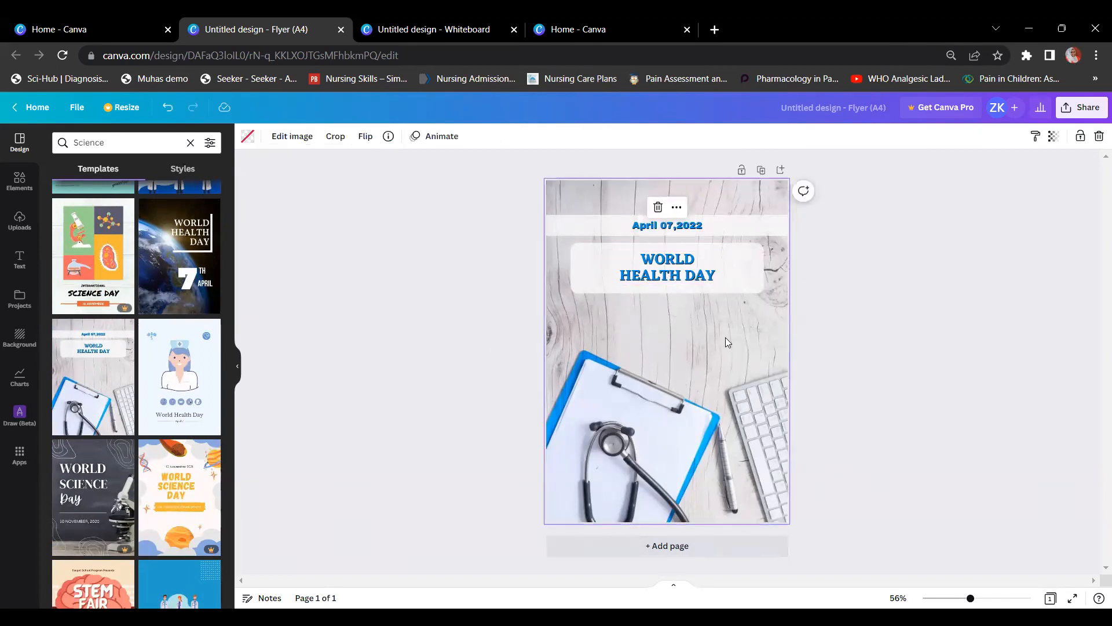
drag(704, 350, 689, 354)
click(743, 363)
click(749, 305)
click(788, 239)
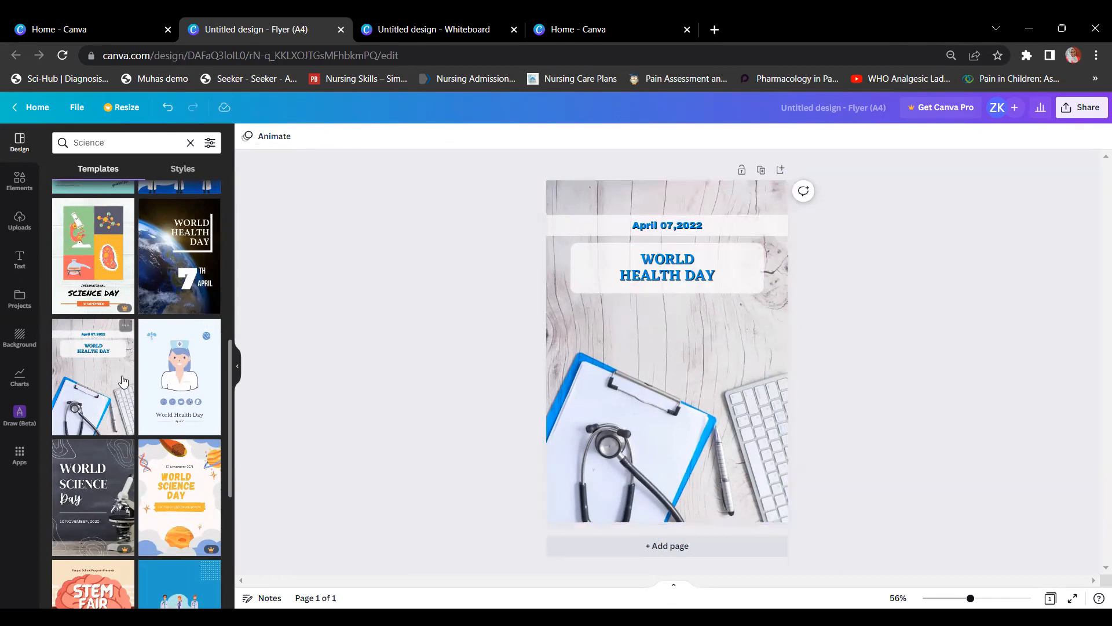
scroll(123, 380, up, 5)
scroll(123, 379, up, 3)
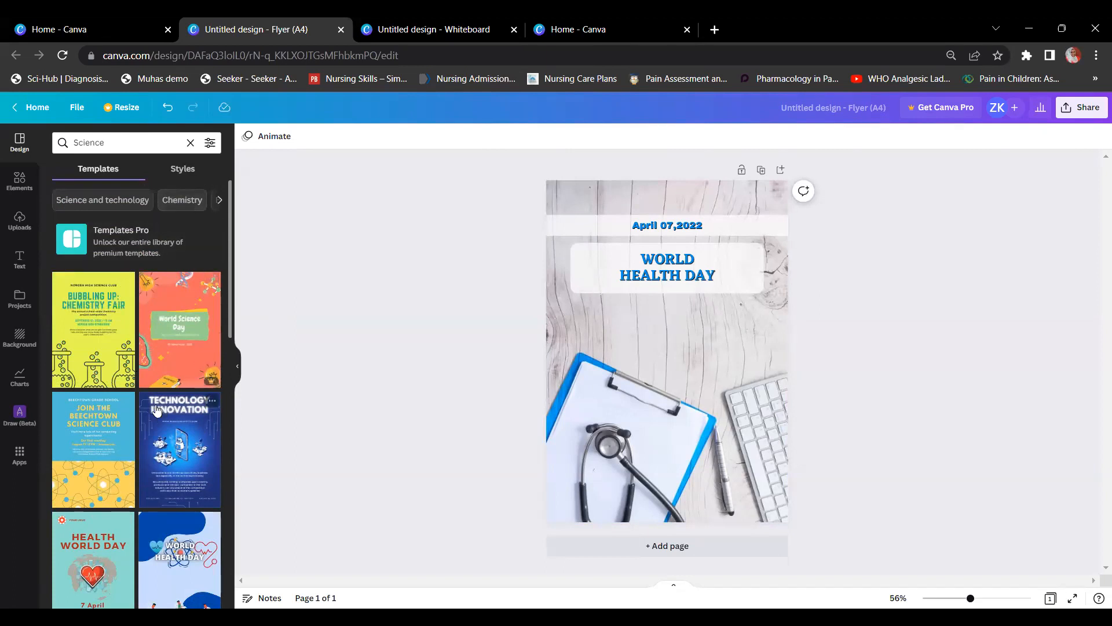
scroll(144, 406, down, 1)
scroll(144, 406, down, 2)
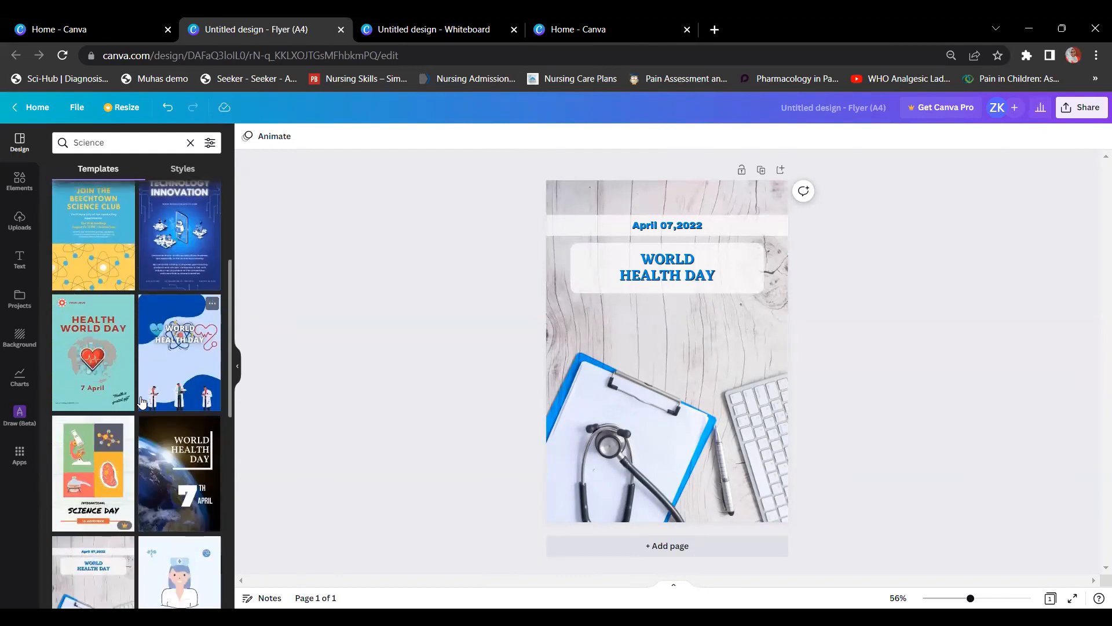
scroll(131, 390, up, 2)
scroll(131, 390, up, 2)
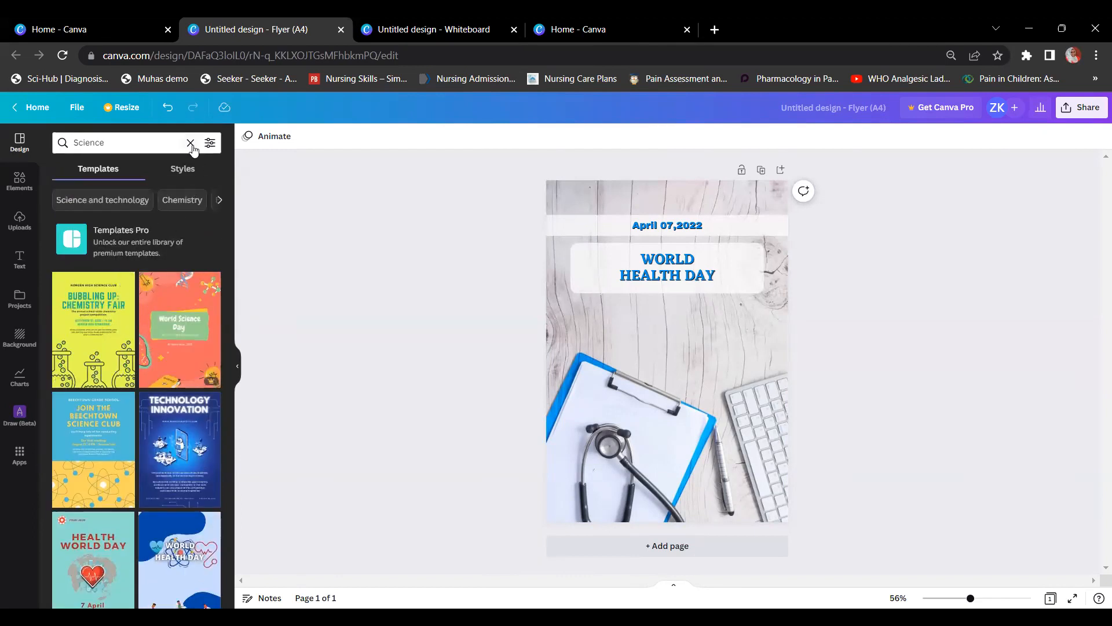
click(190, 142)
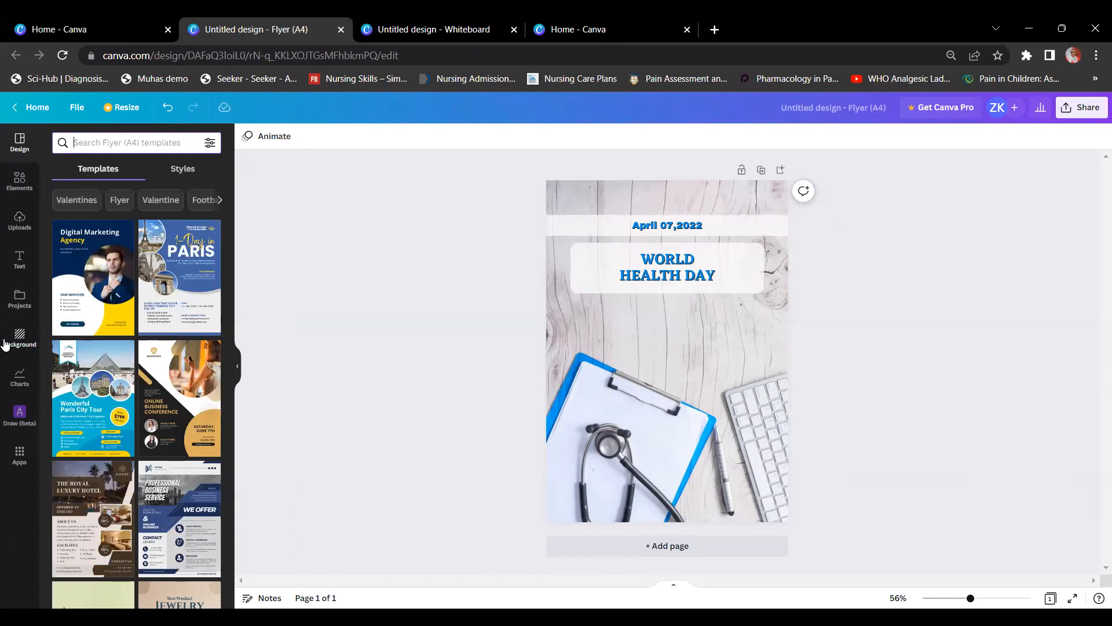
Step: Delete the template's background photo
click(19, 339)
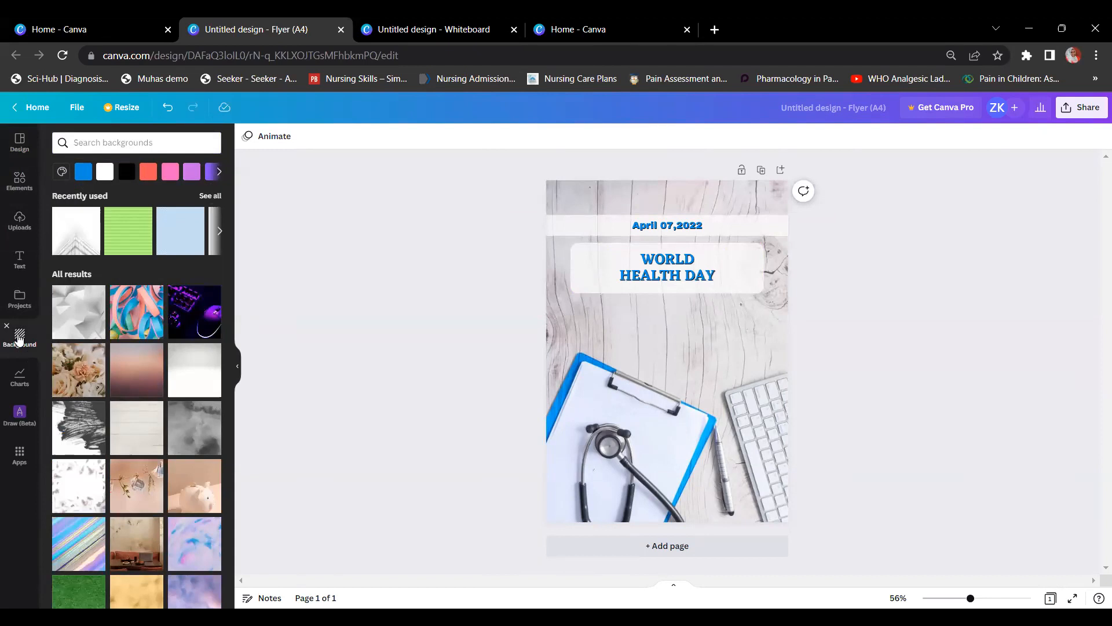
click(666, 190)
key(Delete)
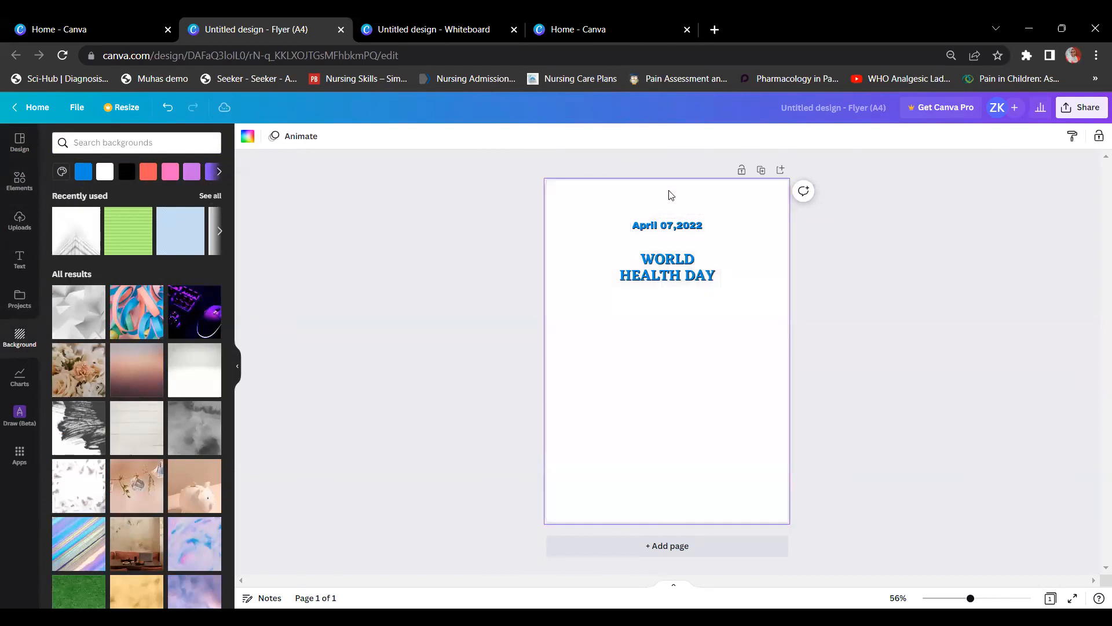
Step: Erase the WORLD HEALTH DAY heading text and delete the April 07,2022 date
double_click(687, 268)
key(BackSpace)
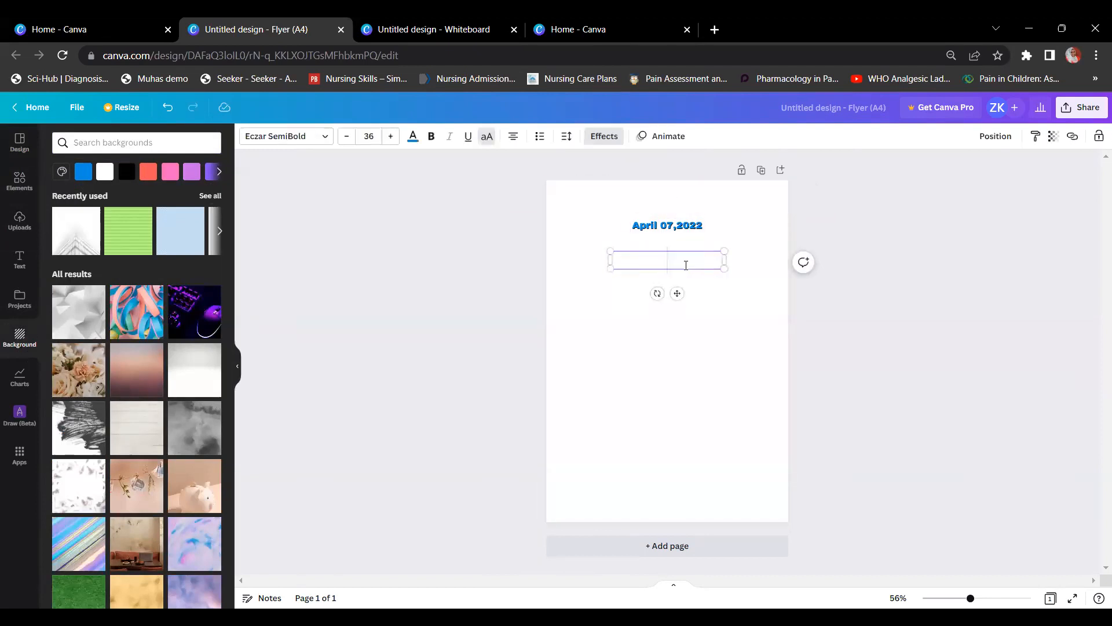
drag(677, 293, 689, 316)
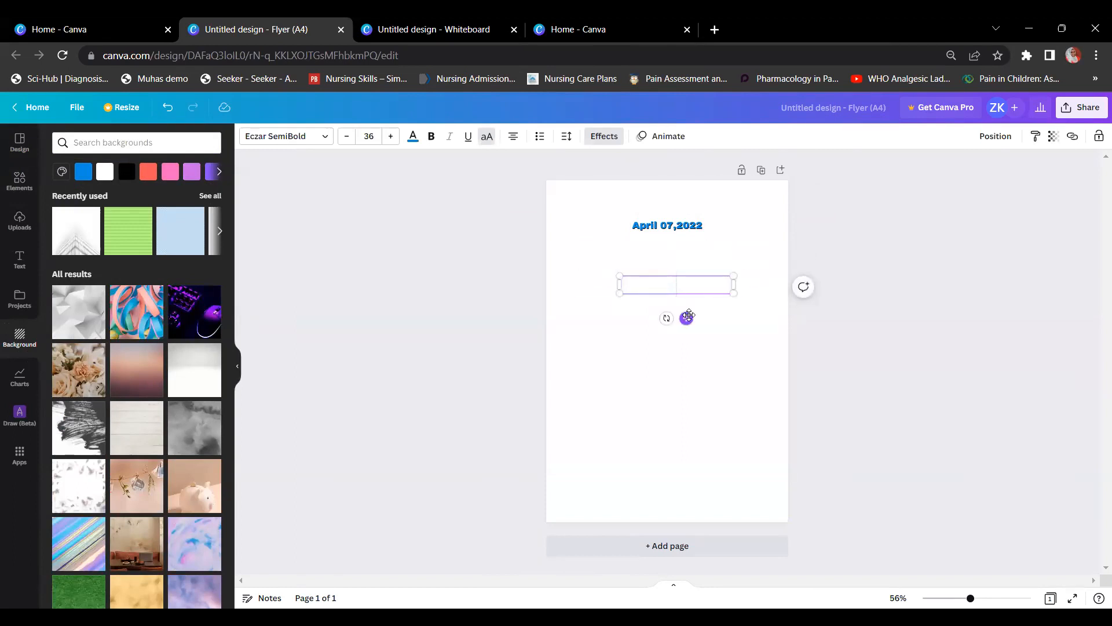
click(628, 224)
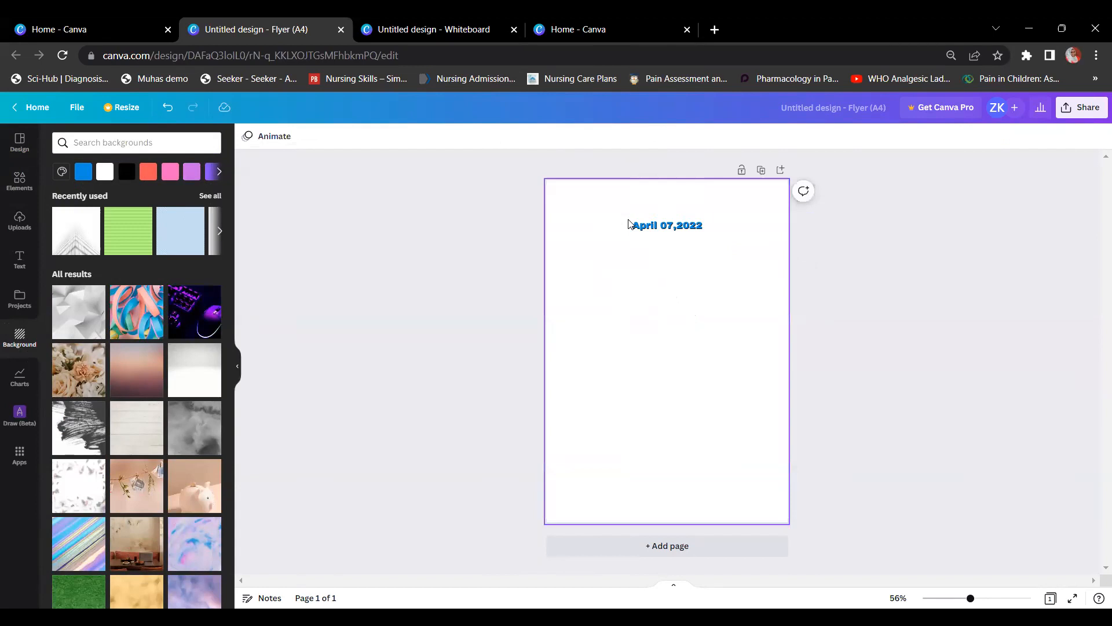
click(628, 224)
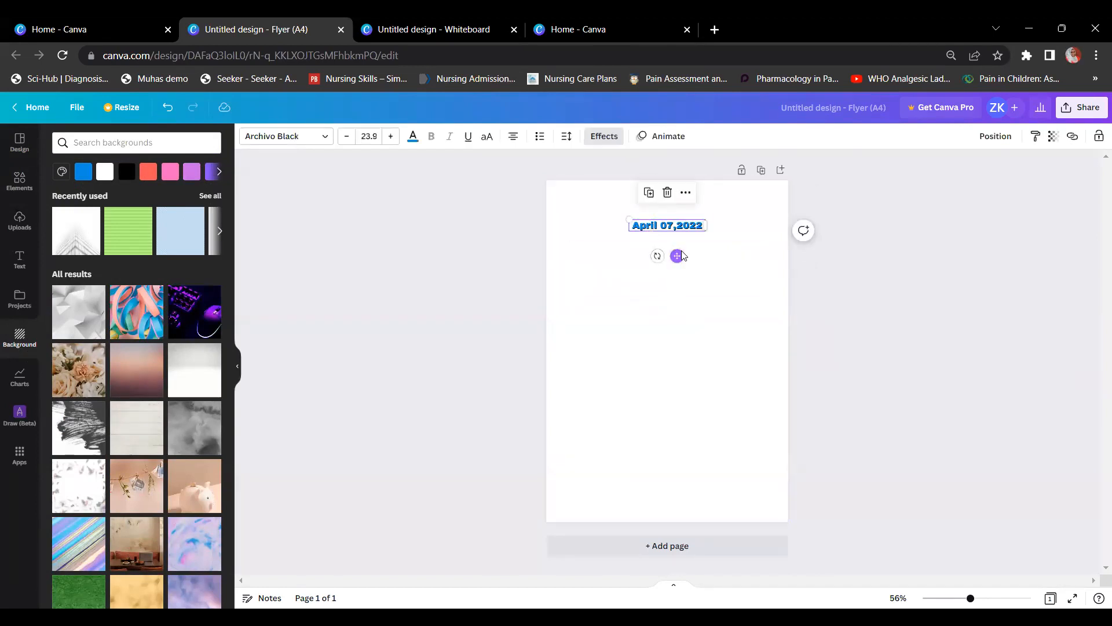
key(Delete)
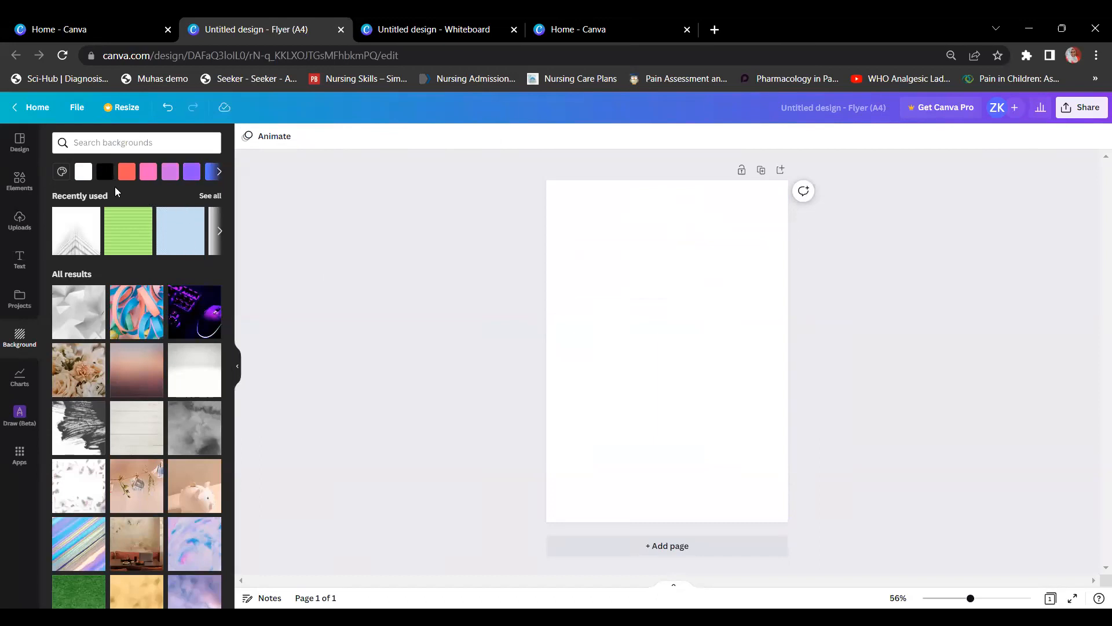
Step: Set the page background to green, after trying pink, and delete the light rectangle
click(61, 172)
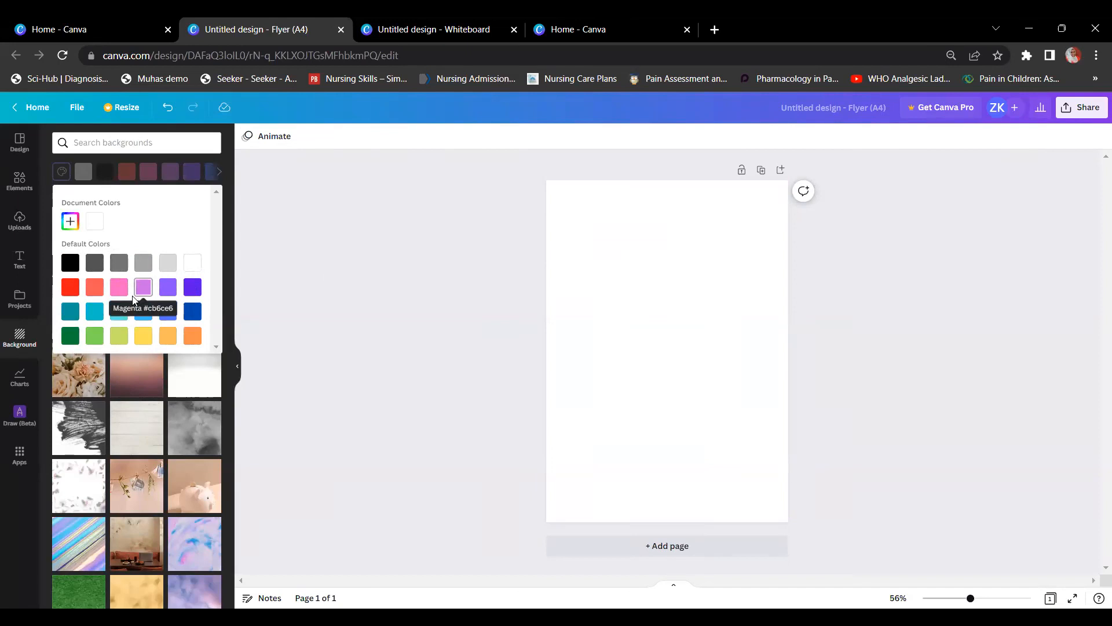
click(119, 287)
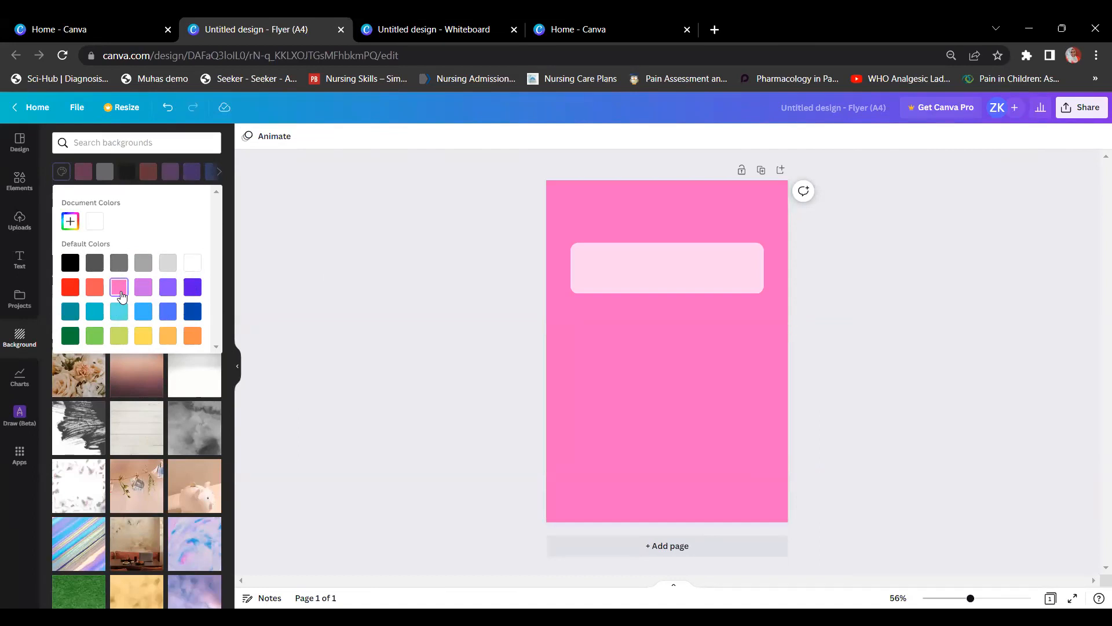
click(100, 337)
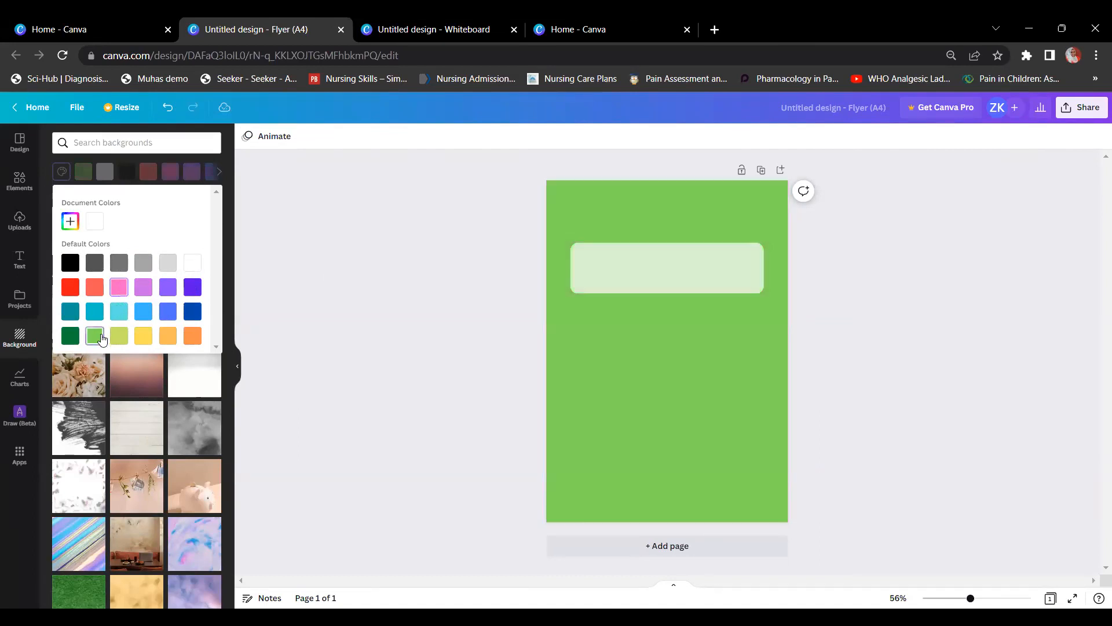
click(638, 285)
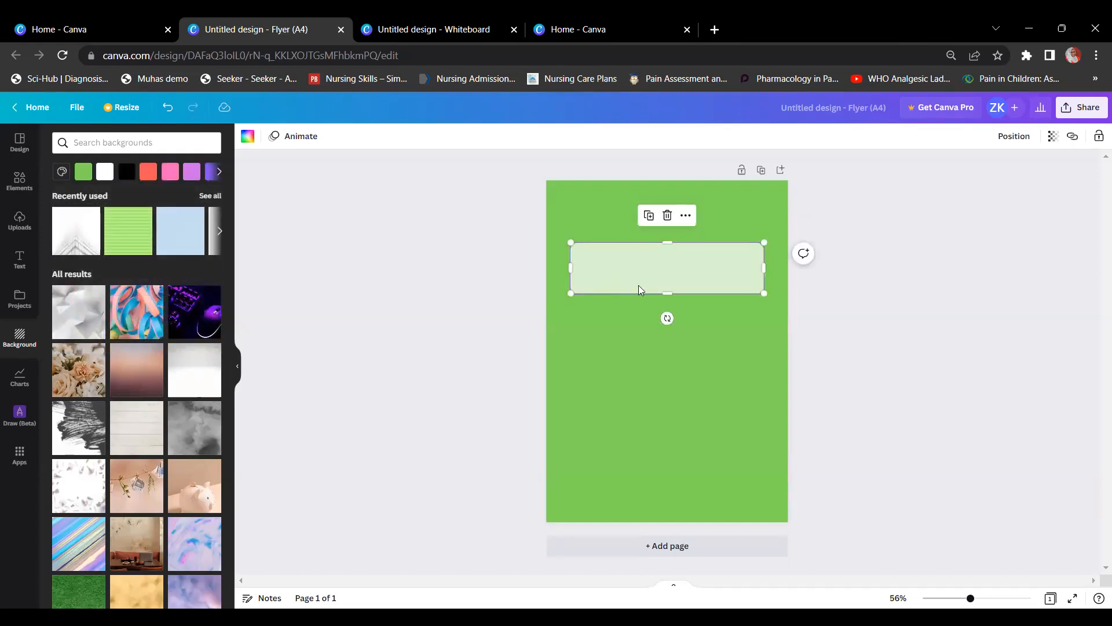
key(Delete)
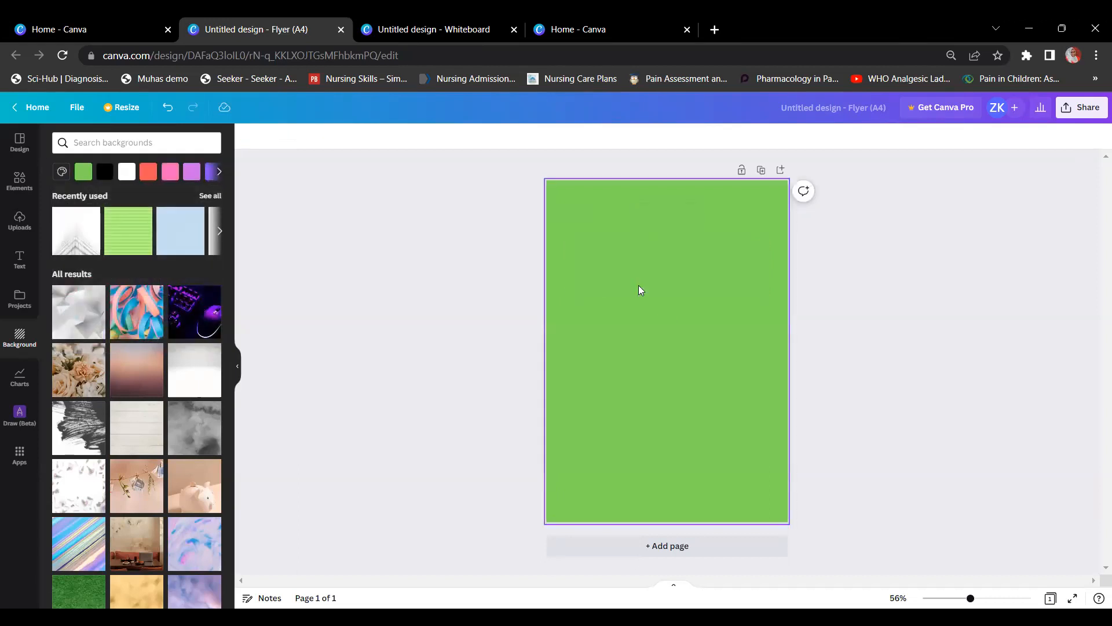
click(61, 172)
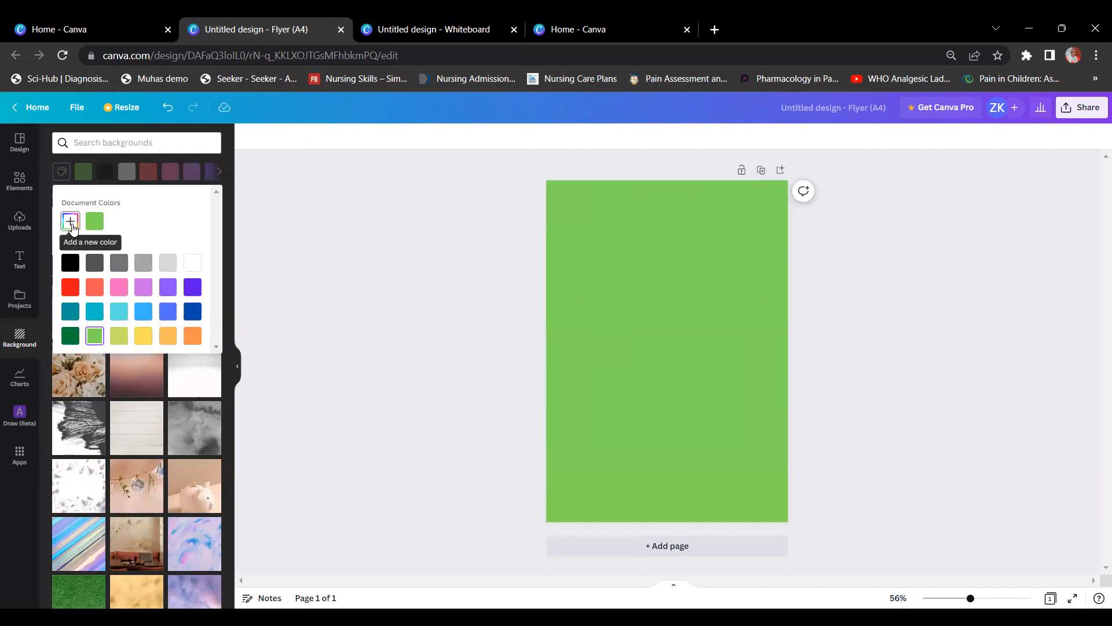
Step: Add a custom background colour, pastel green #A8D893, with the colour picker
click(70, 221)
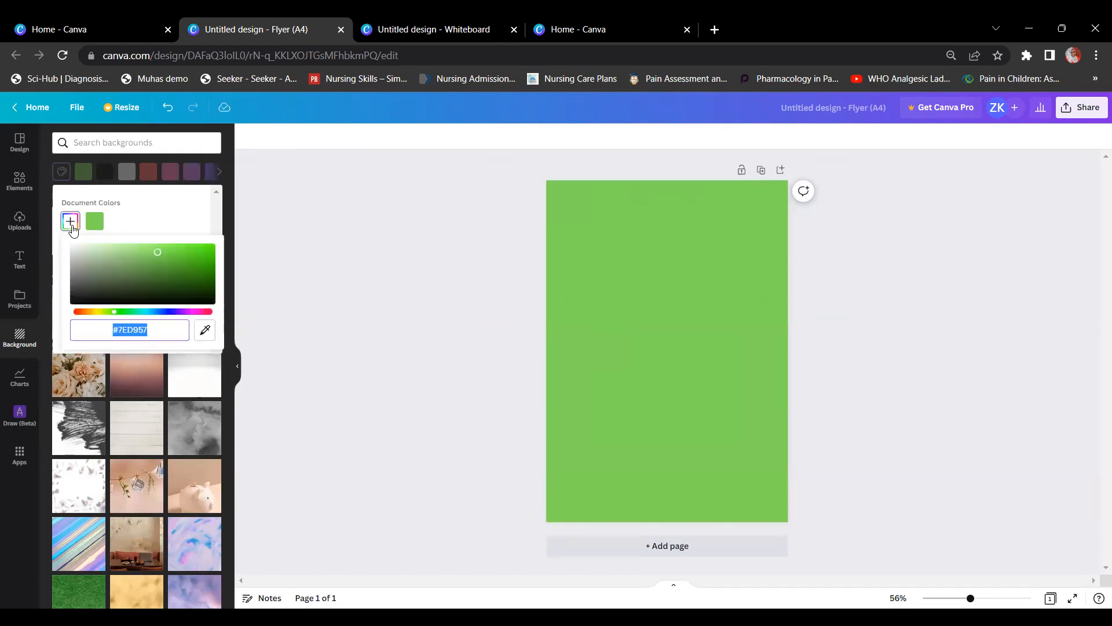
click(160, 251)
drag(159, 251, 117, 252)
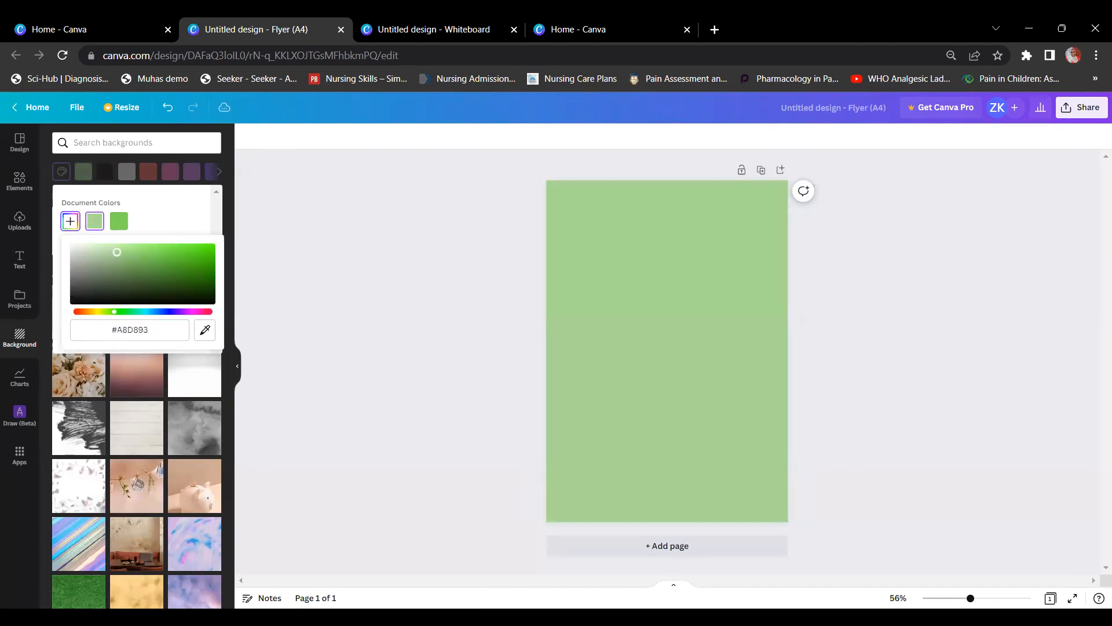
click(307, 241)
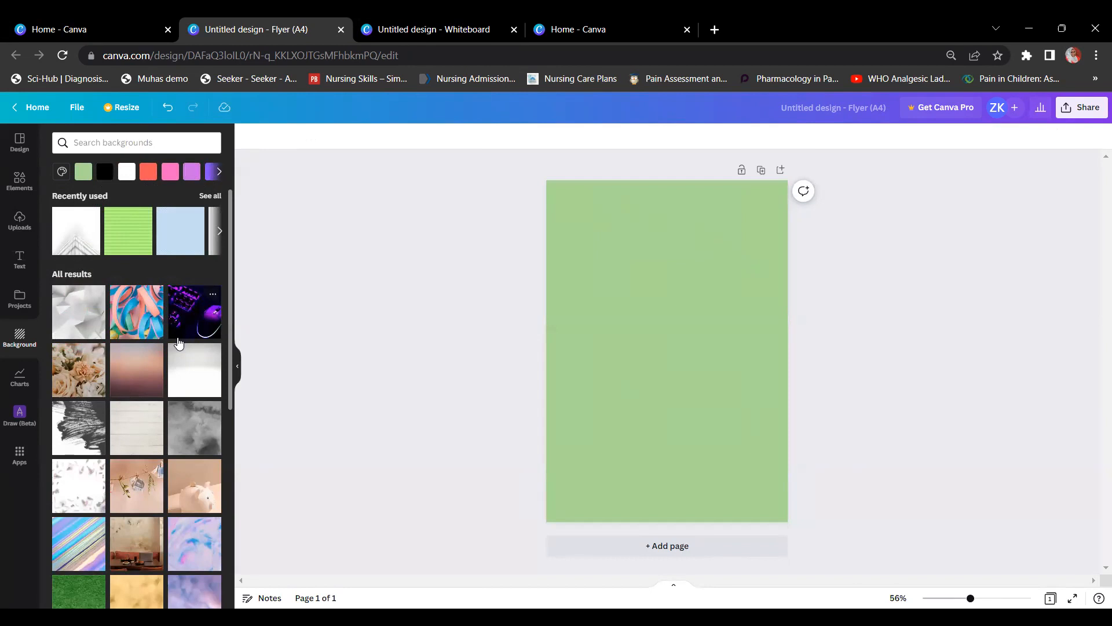
Step: Try low-poly, peach flowers and lavender cloud backgrounds, settling on the purple-pink clouds image
scroll(155, 335, down, 1)
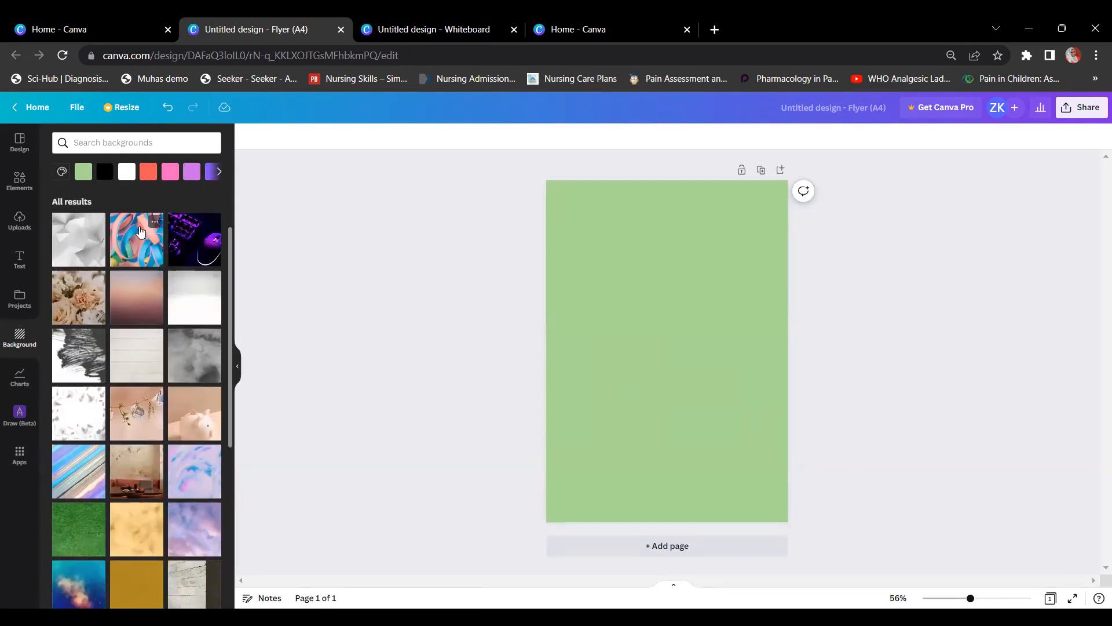
click(77, 250)
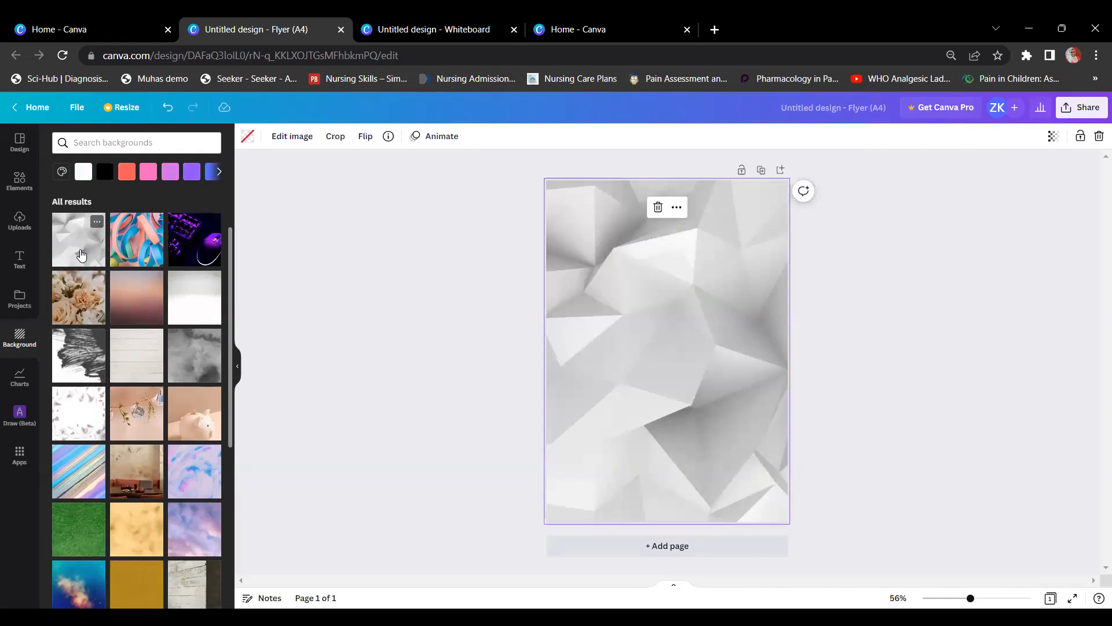
click(71, 298)
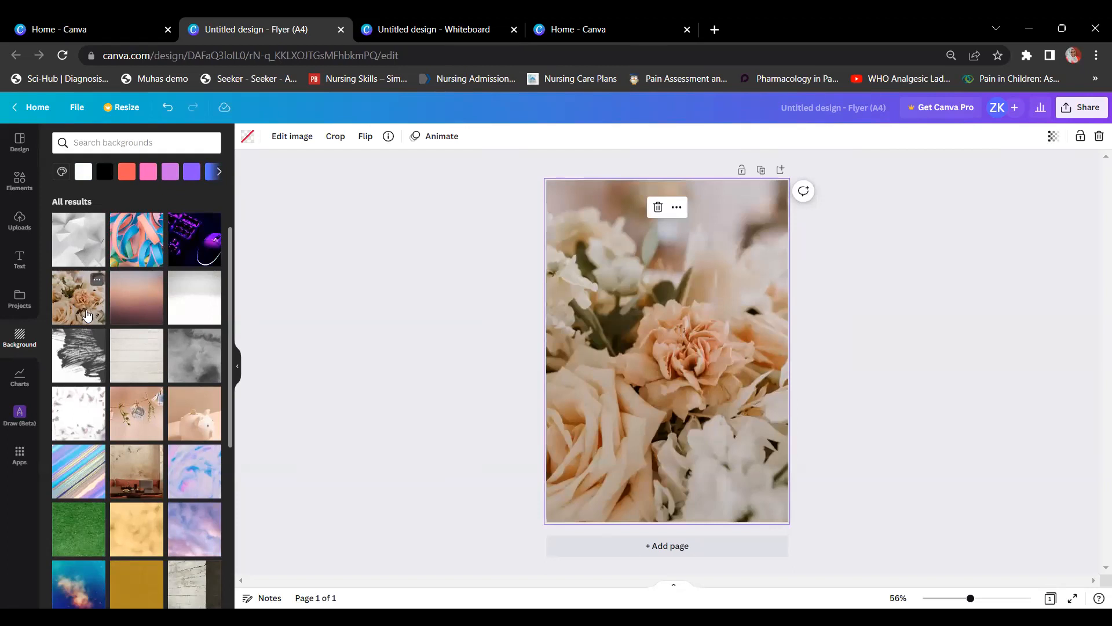
scroll(113, 338, down, 3)
scroll(113, 337, down, 1)
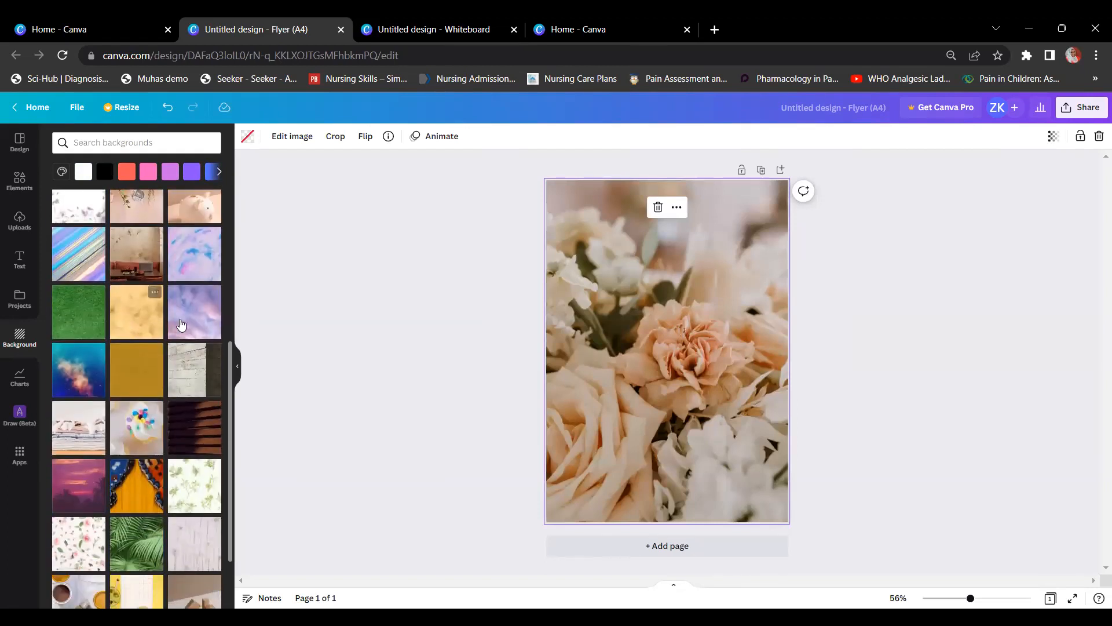
click(181, 325)
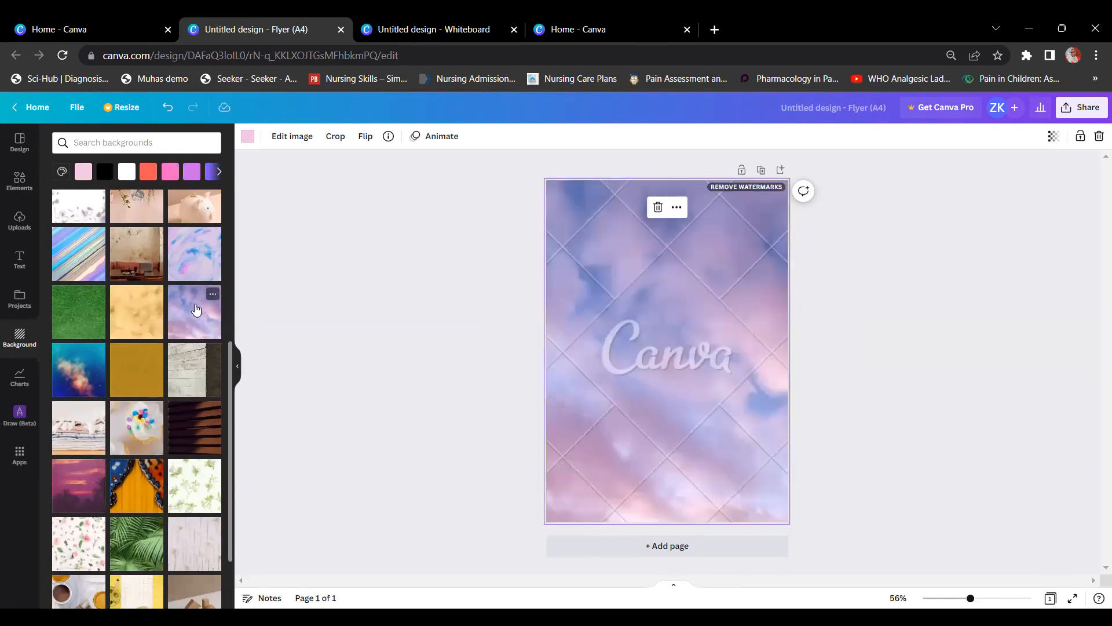
scroll(196, 310, up, 4)
click(87, 262)
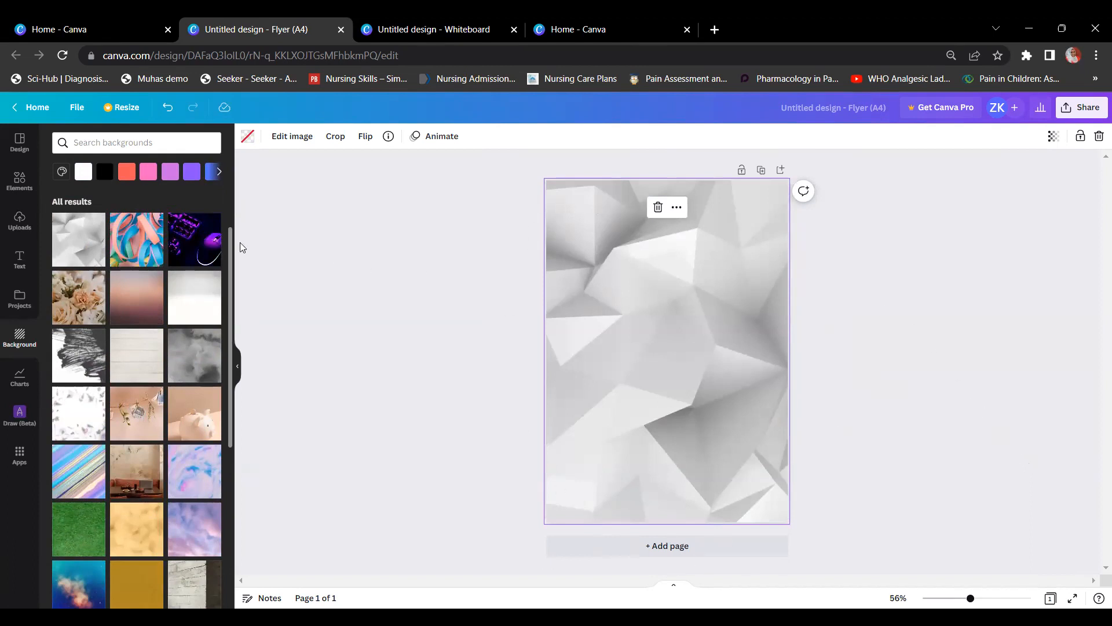
click(194, 527)
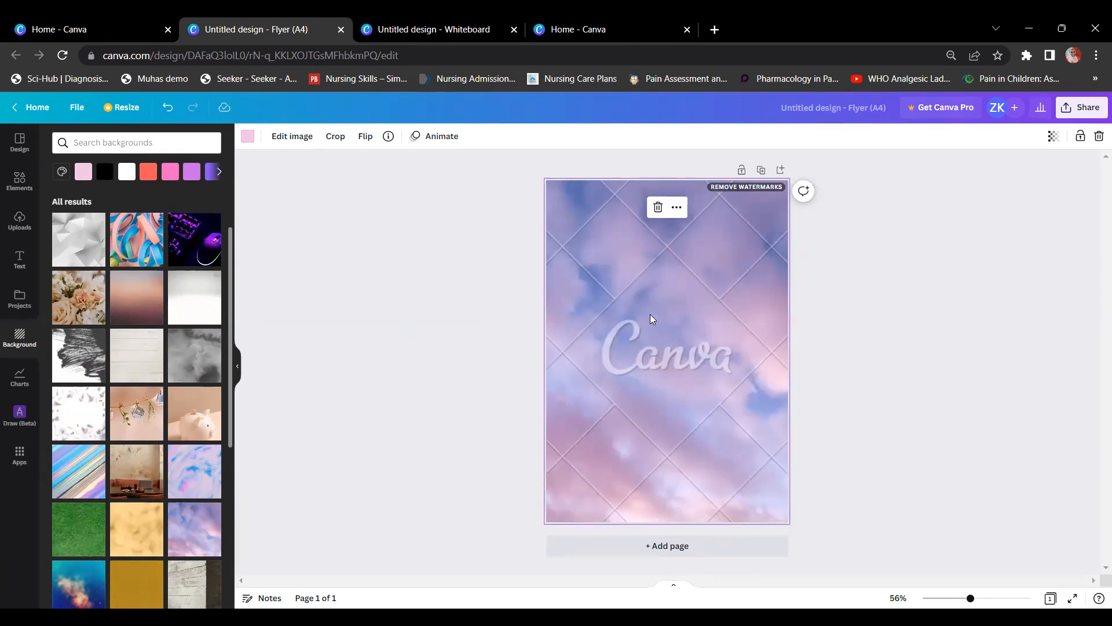
click(728, 190)
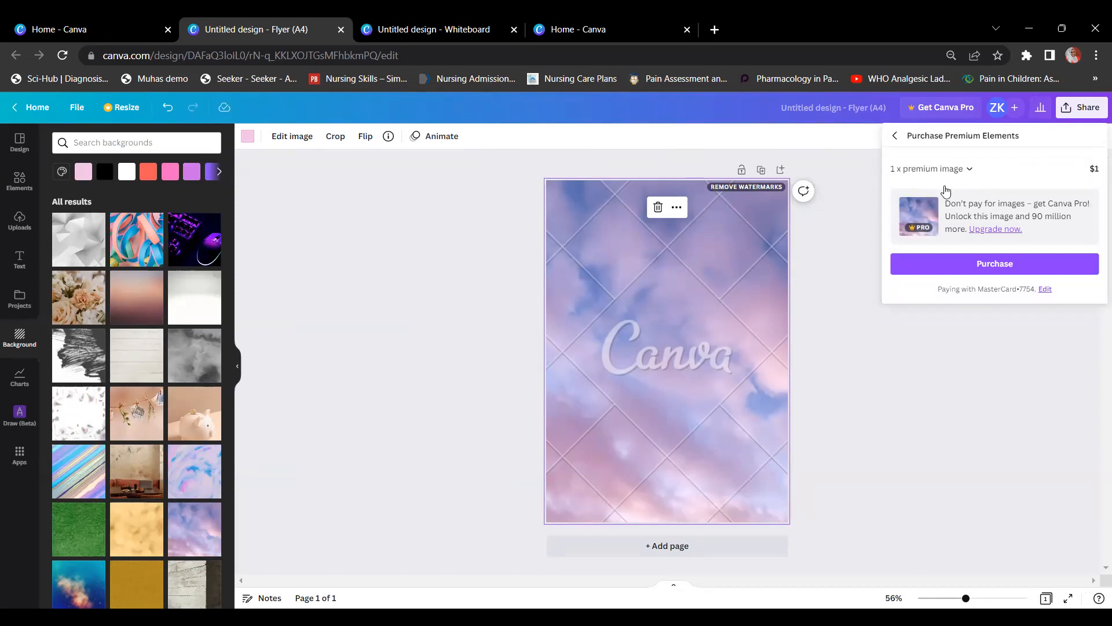
click(803, 331)
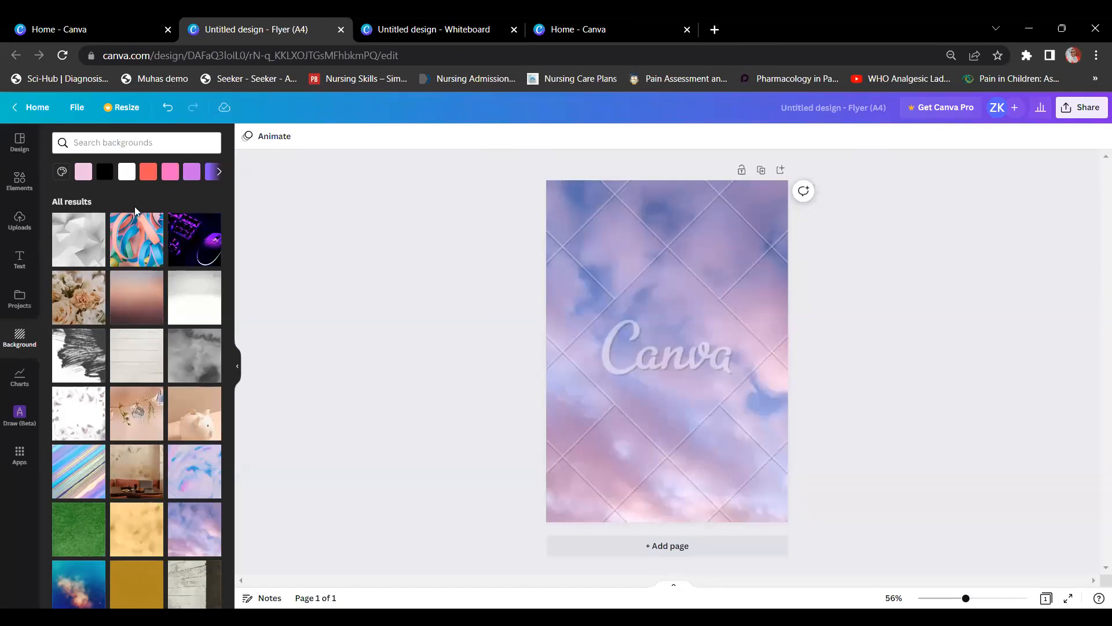
Step: Try the dark fireworks, sunset sea and pink gradient images as the page background
scroll(123, 366, down, 4)
scroll(123, 367, down, 3)
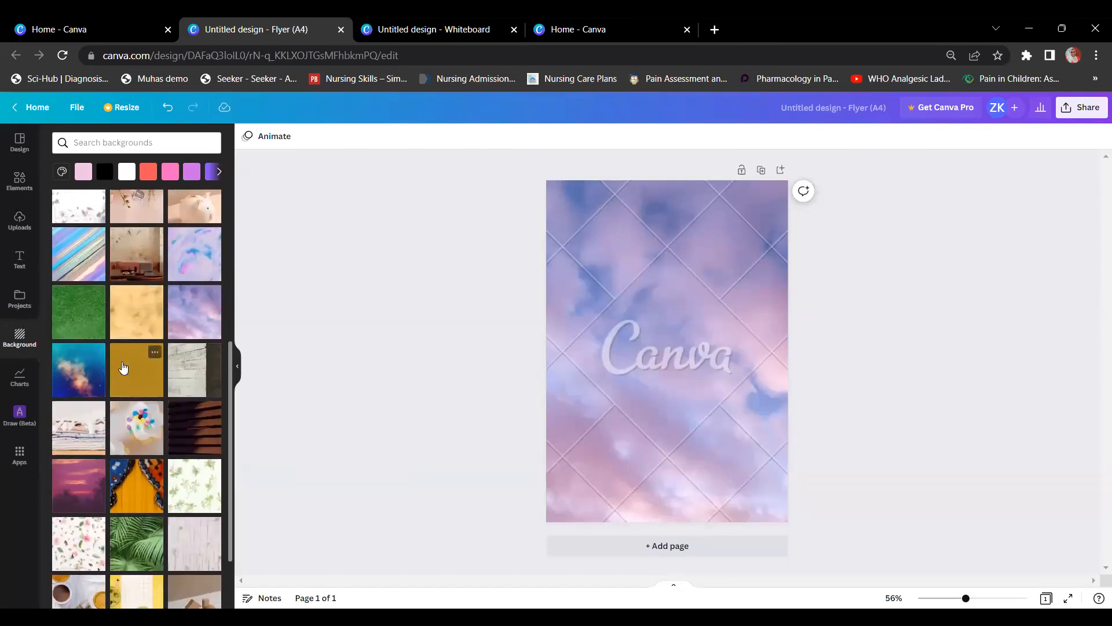
scroll(124, 370, down, 4)
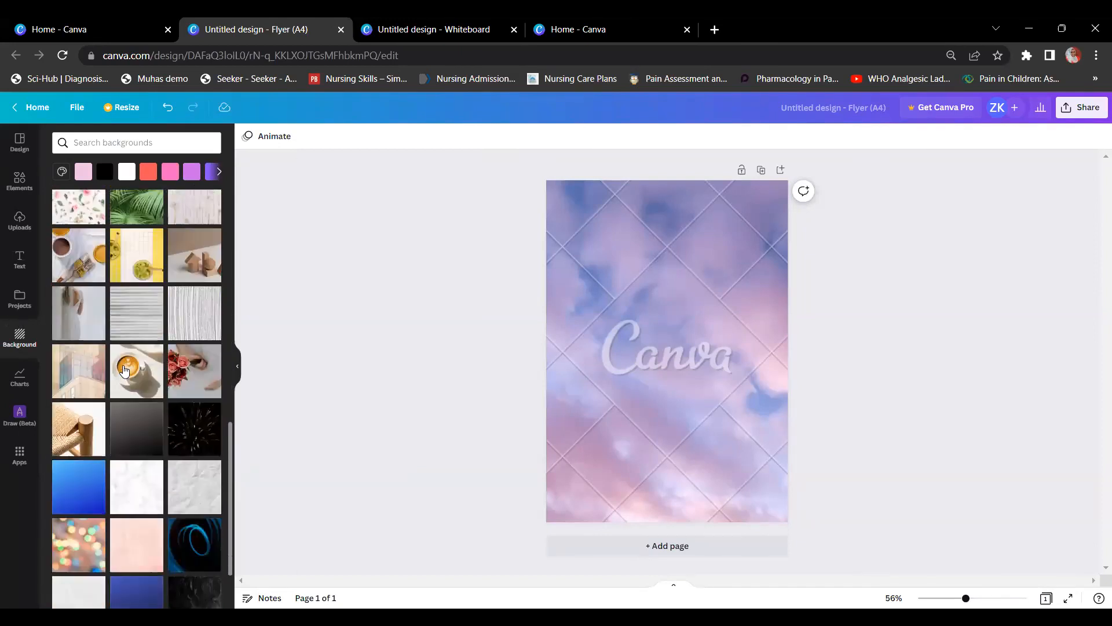
click(178, 397)
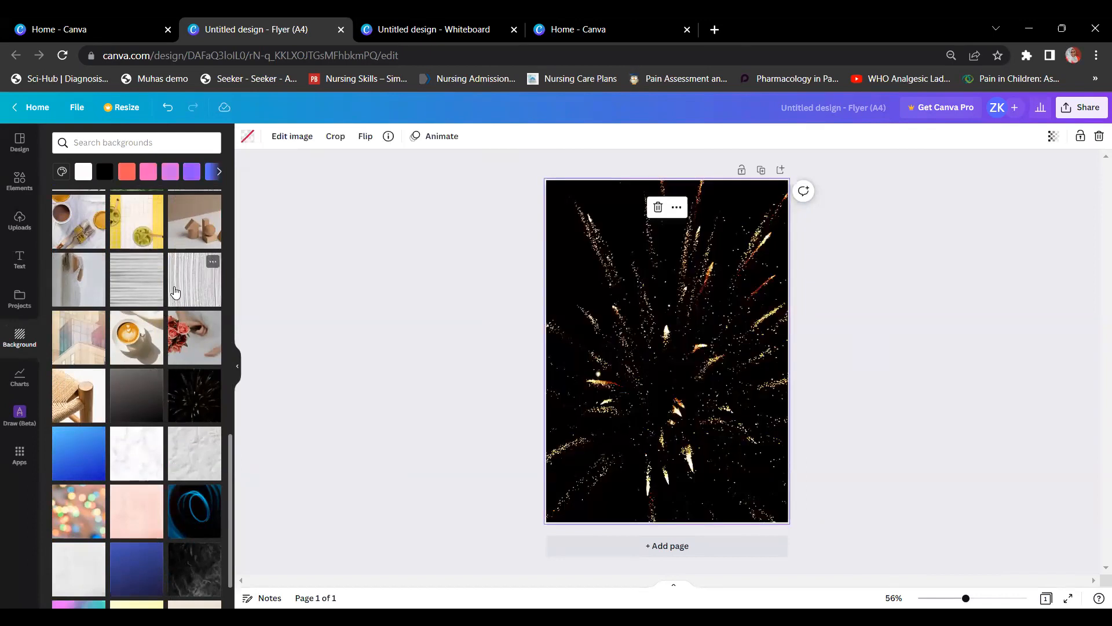
scroll(175, 296, down, 6)
scroll(172, 298, down, 6)
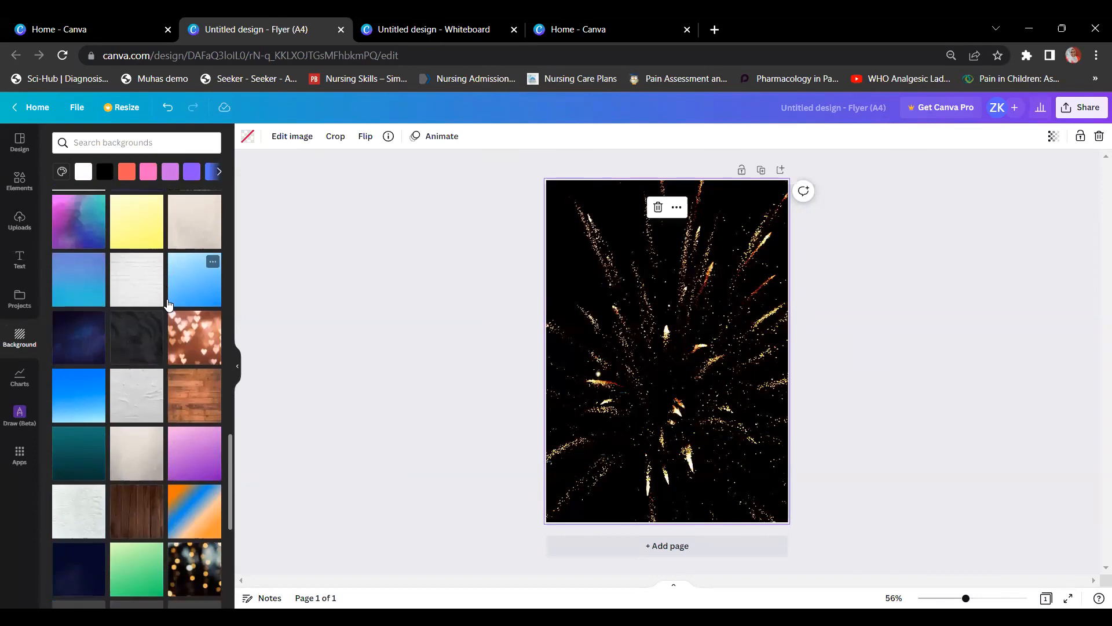
scroll(169, 301, down, 5)
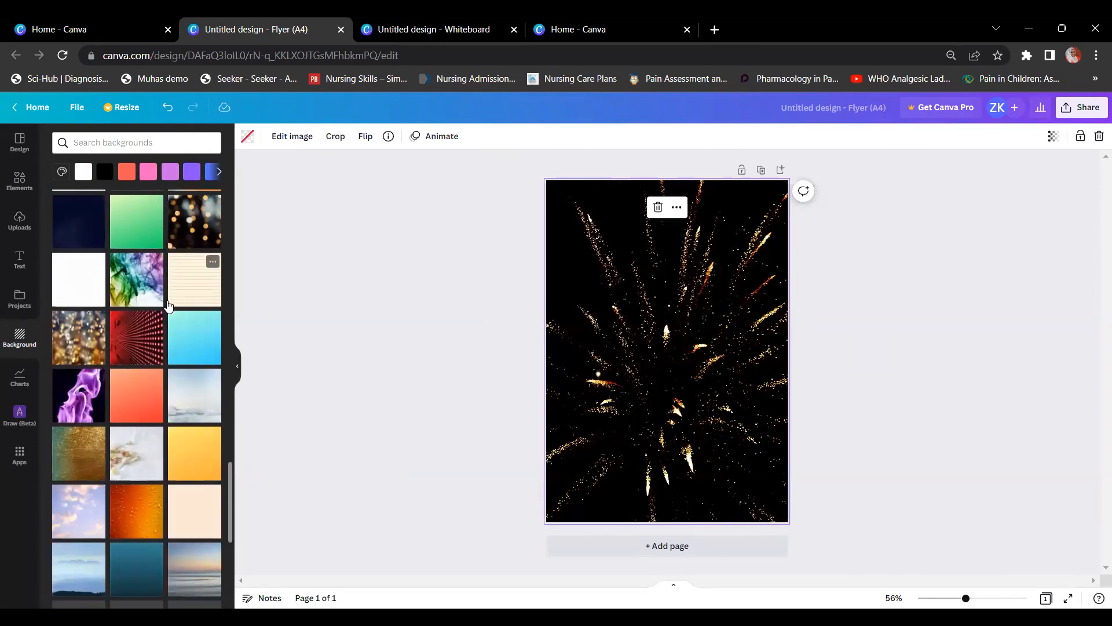
click(177, 293)
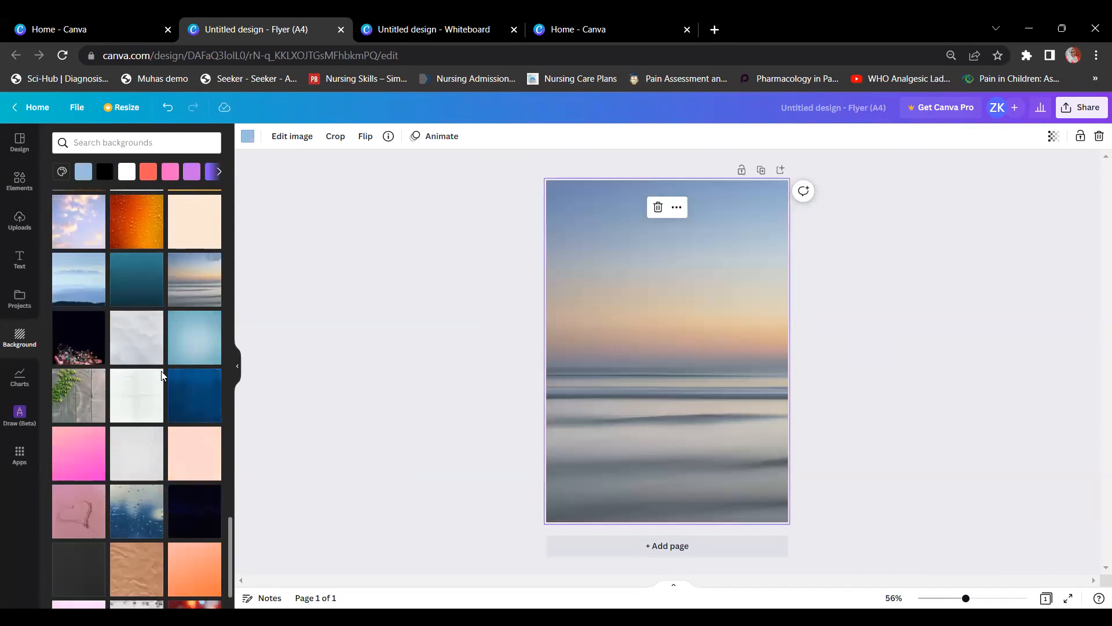
scroll(110, 463, down, 2)
scroll(113, 480, down, 4)
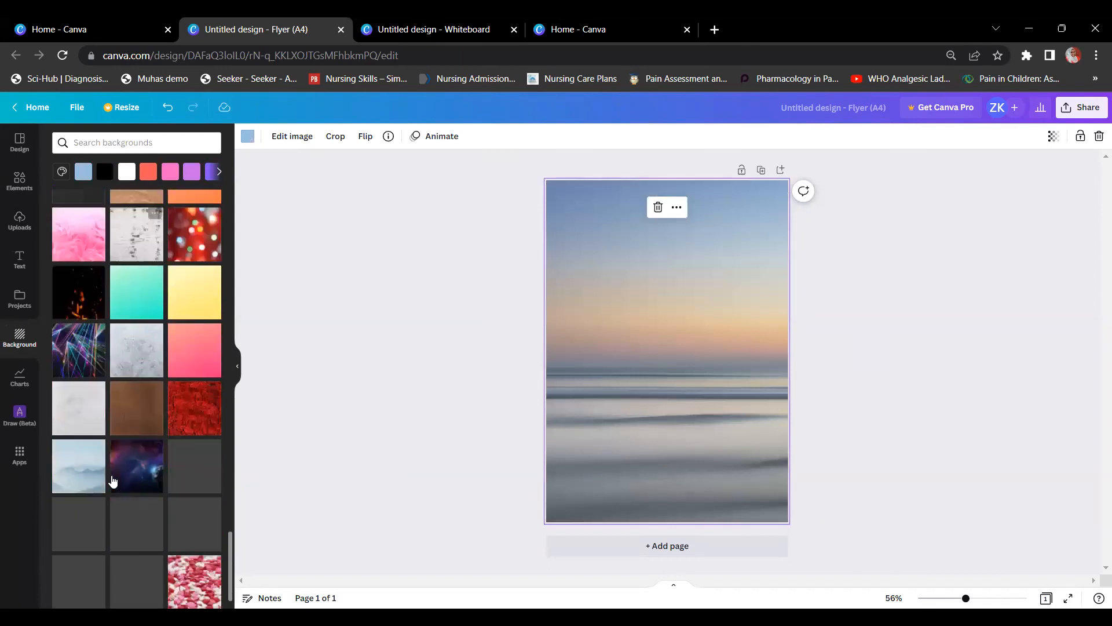
click(186, 341)
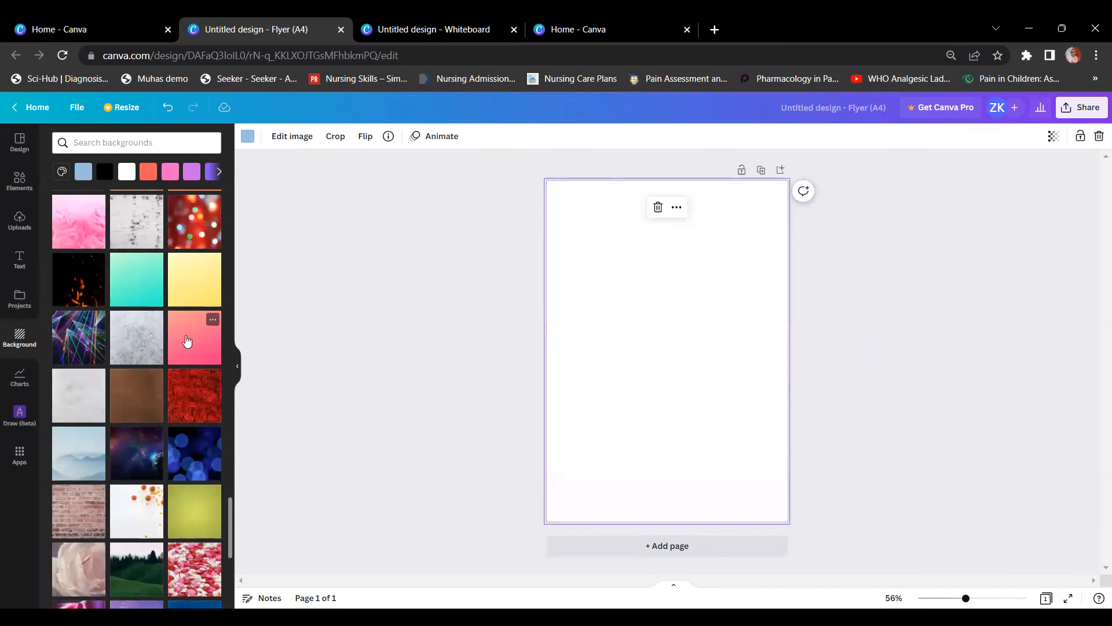
Step: Try the red roses photo, then switch the page background to solid pink
scroll(186, 341, down, 5)
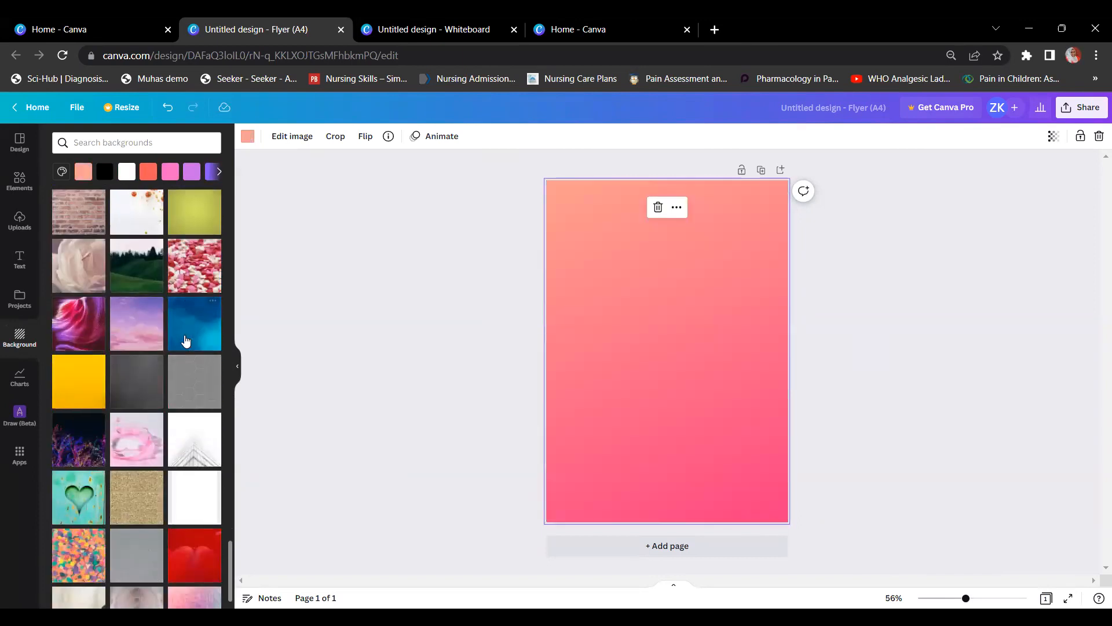
scroll(144, 383, down, 3)
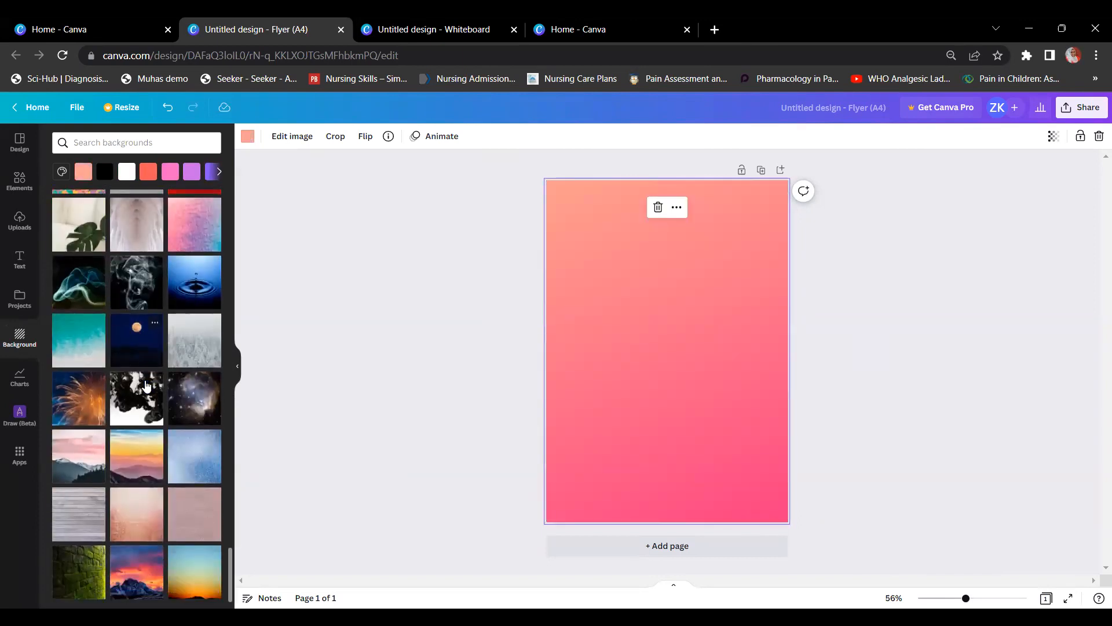
scroll(146, 387, down, 1)
click(147, 387)
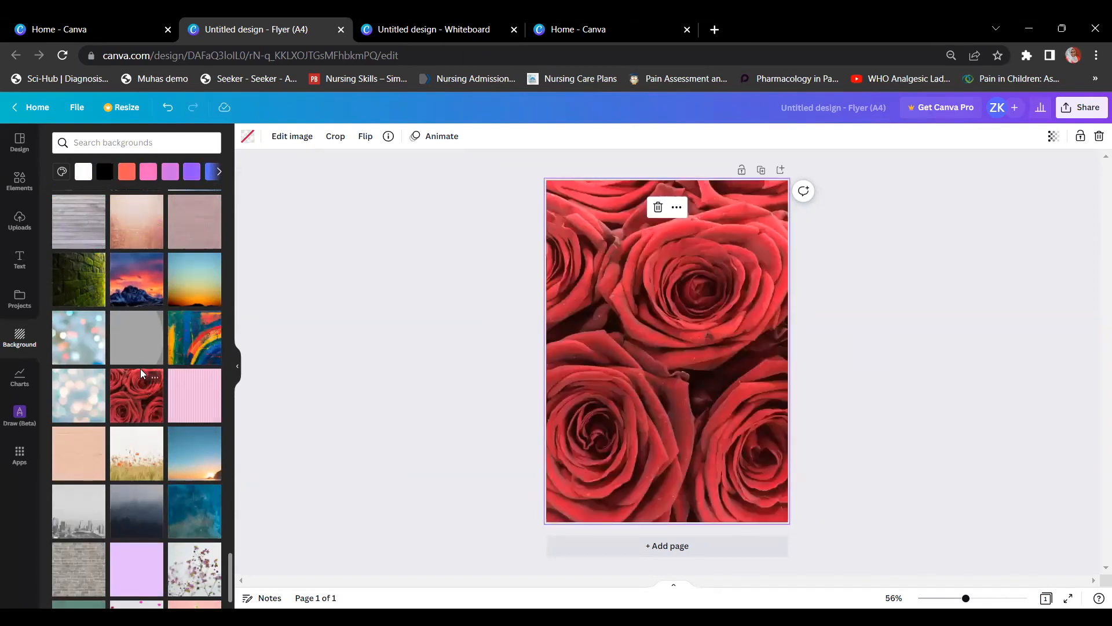
scroll(145, 368, down, 15)
scroll(151, 367, up, 20)
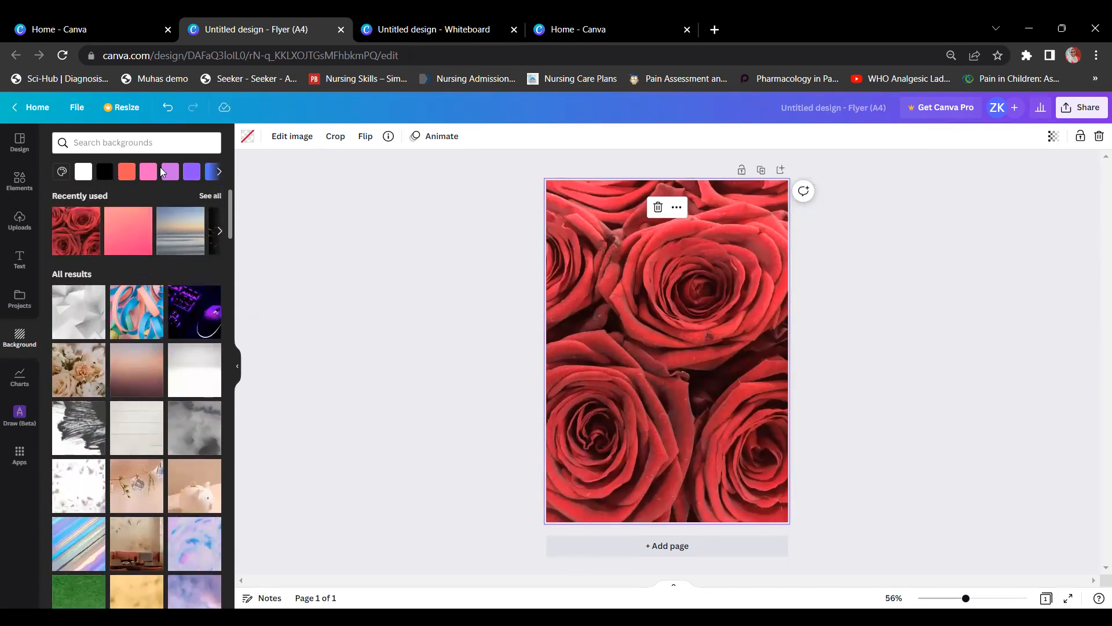
click(157, 170)
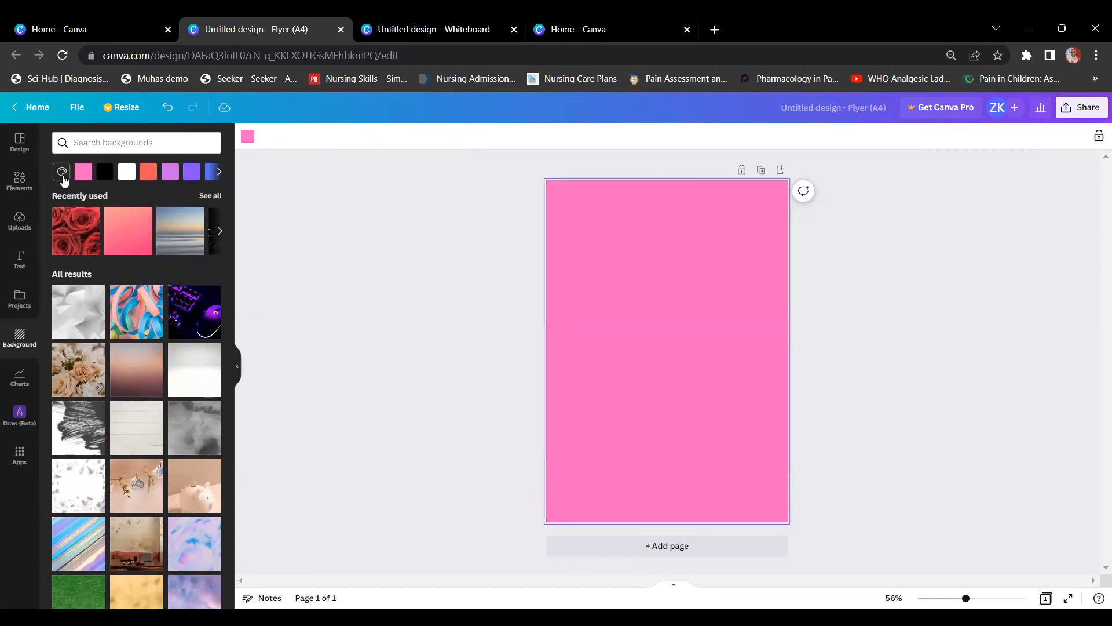
Step: Create a custom dusty mauve colour from a pink hue and apply it as the page background
click(62, 174)
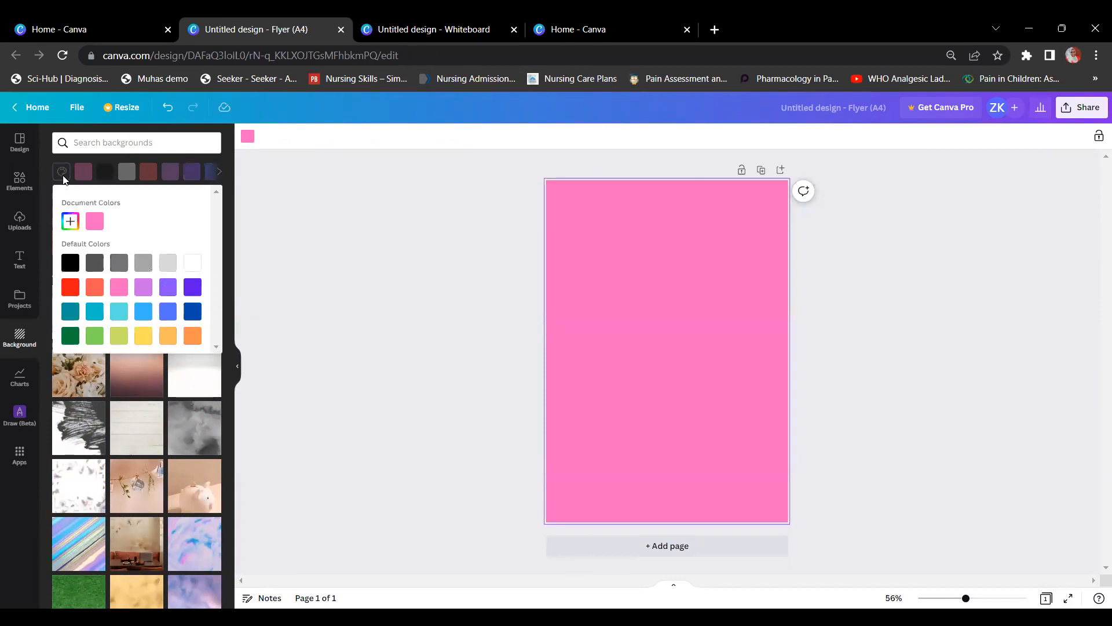
click(70, 221)
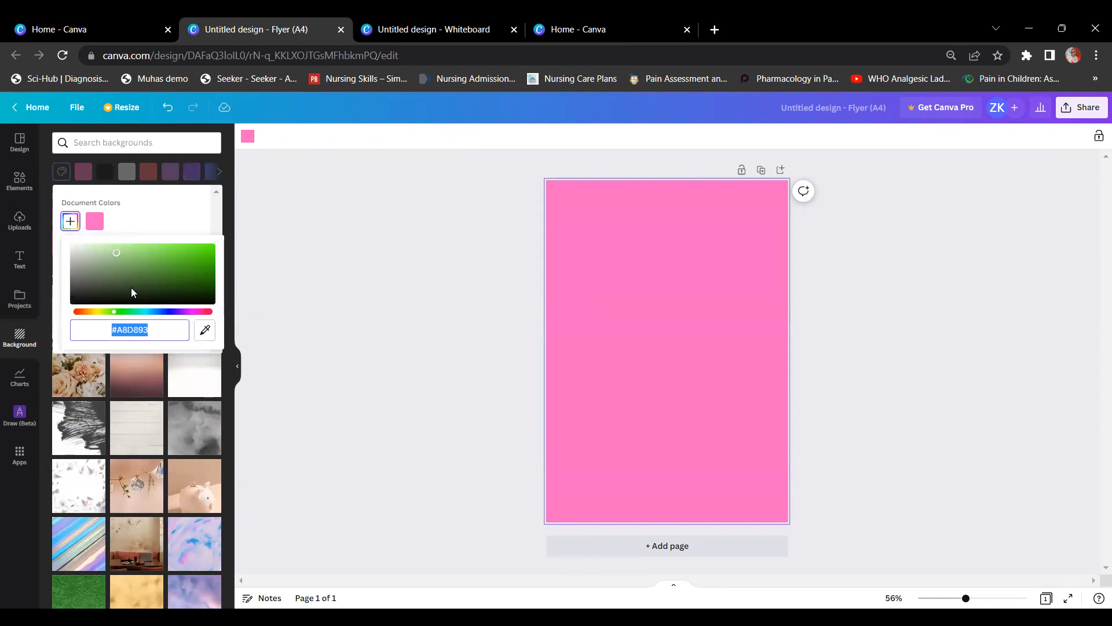
click(193, 312)
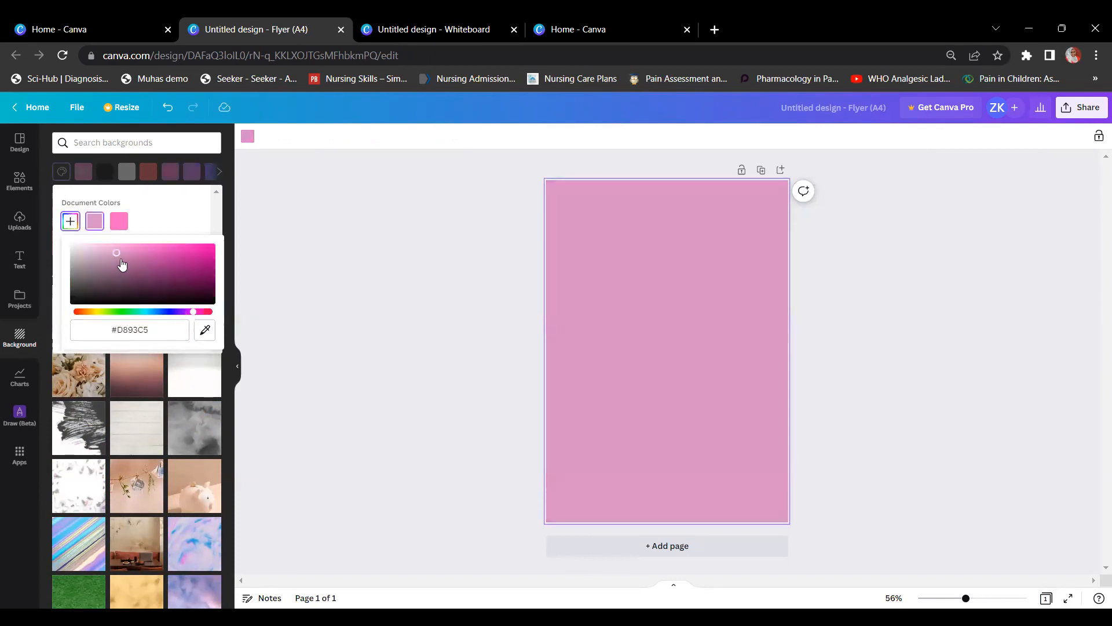
mouse_move(116, 253)
mouse_down()
mouse_move(128, 264)
mouse_move(114, 260)
mouse_up()
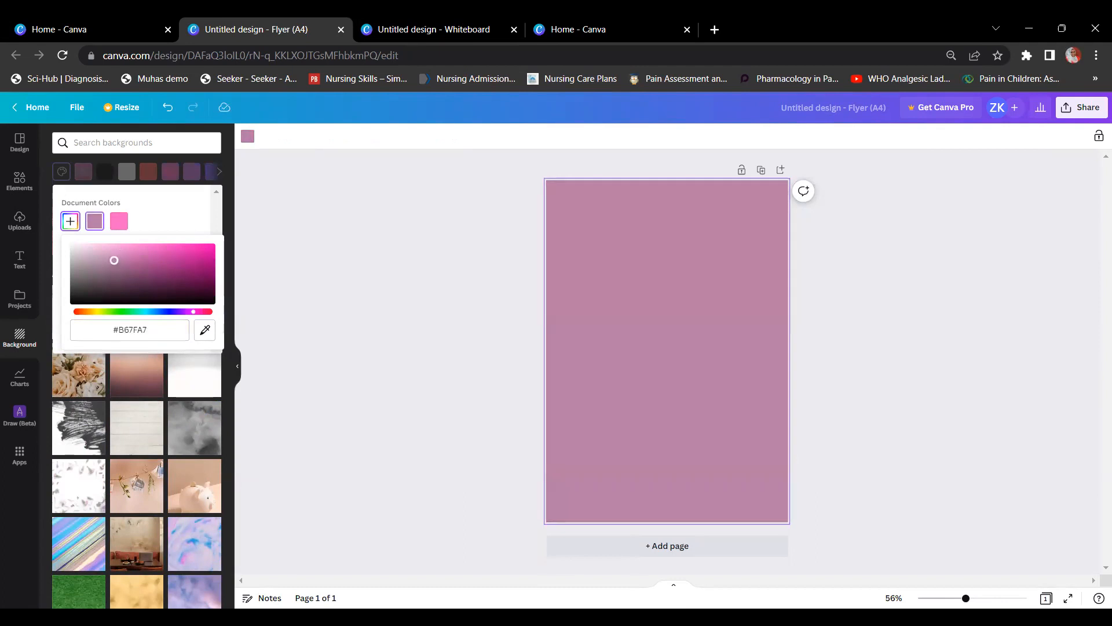
click(308, 253)
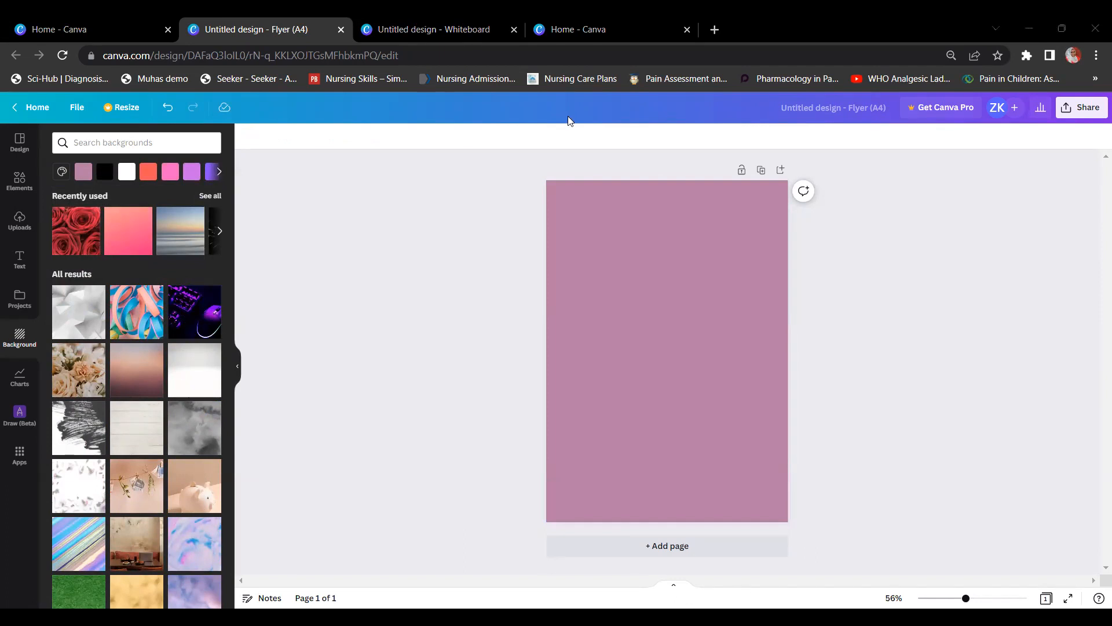
click(497, 194)
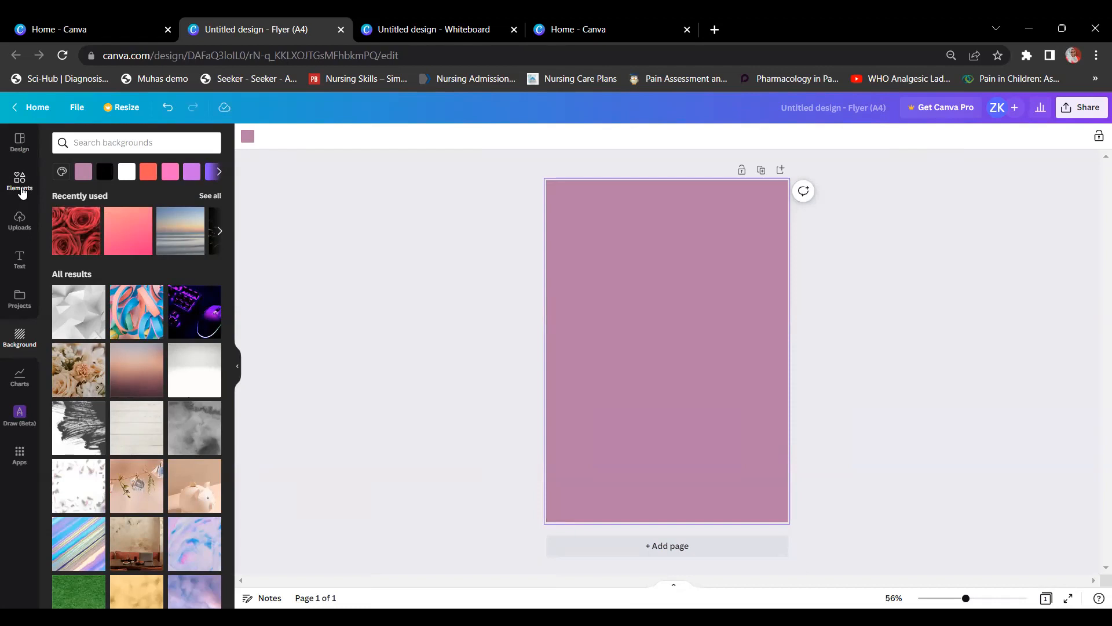
Step: Browse the Elements library and expand the full Lines & Shapes collection
click(22, 192)
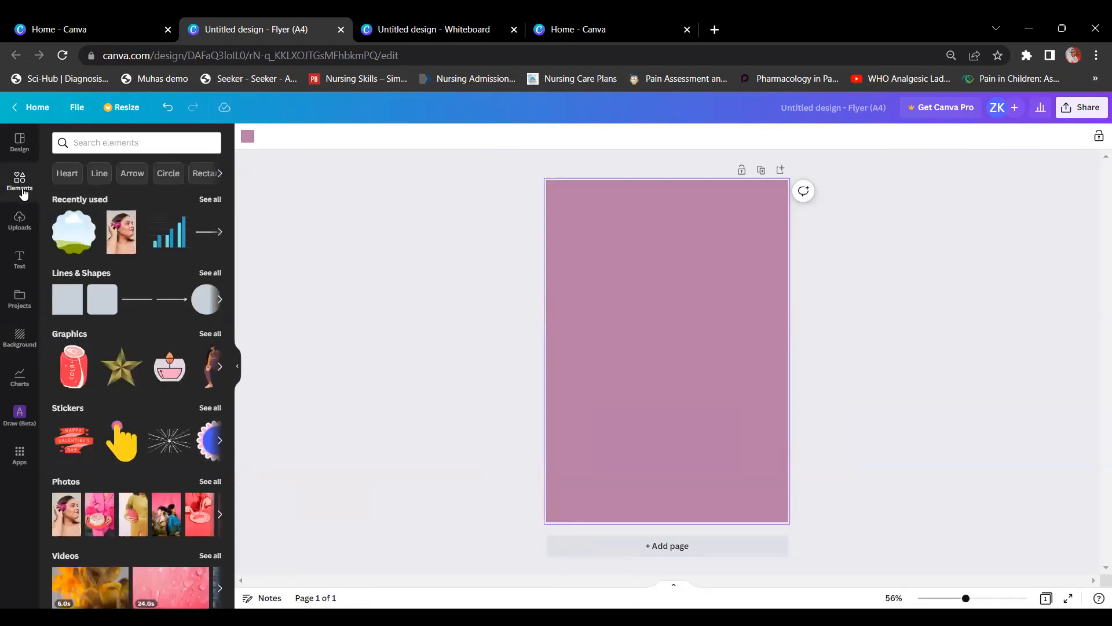
scroll(133, 269, down, 1)
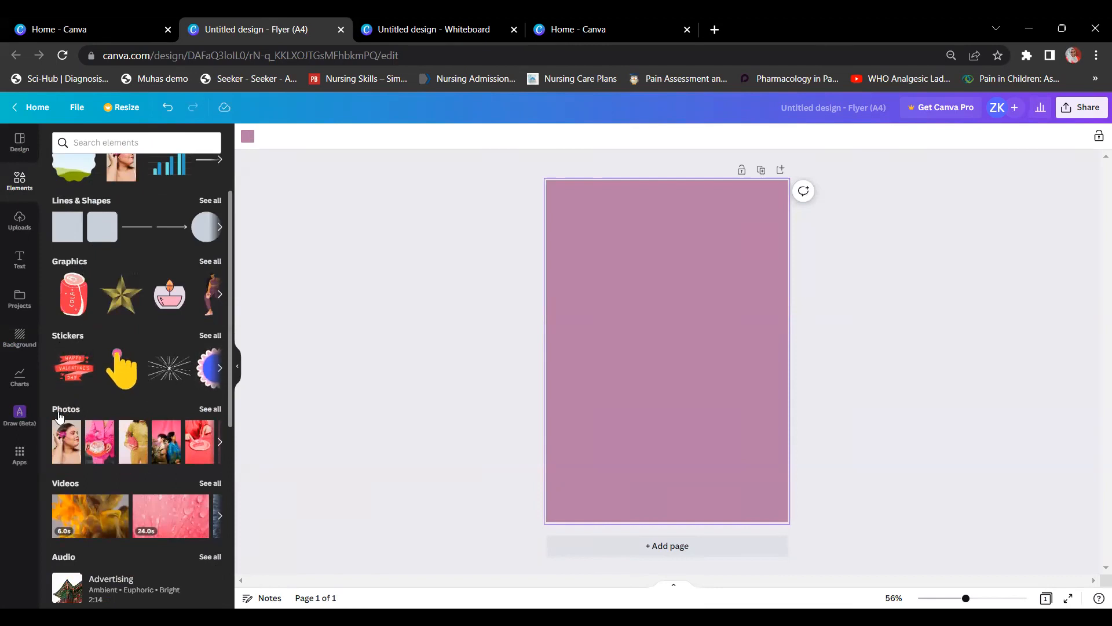
scroll(64, 416, down, 1)
scroll(65, 416, down, 2)
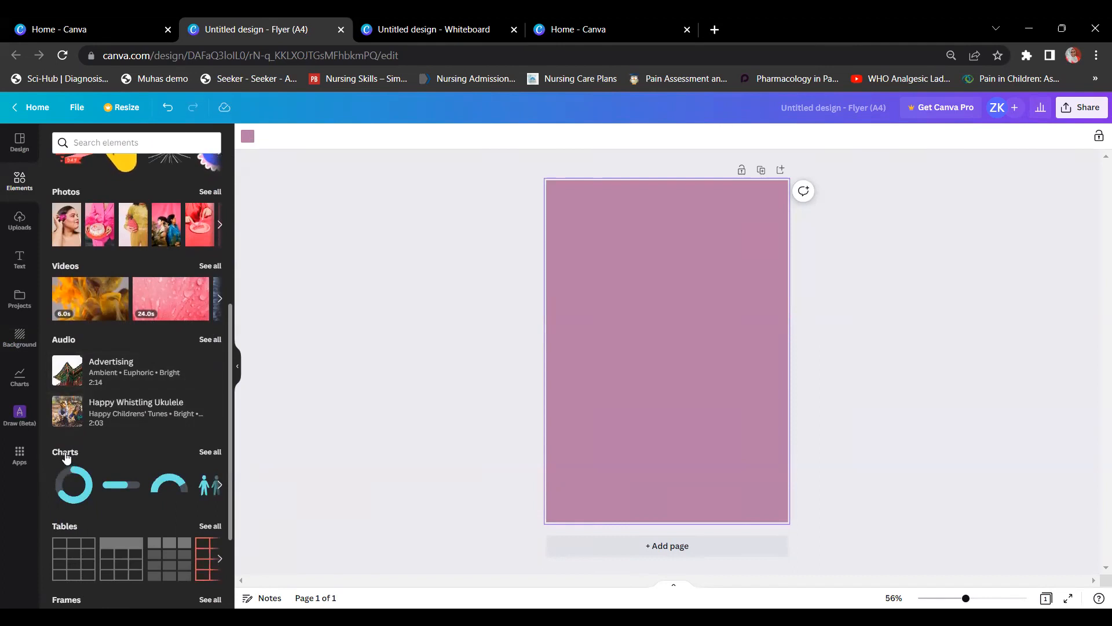
scroll(68, 458, down, 1)
scroll(67, 457, down, 3)
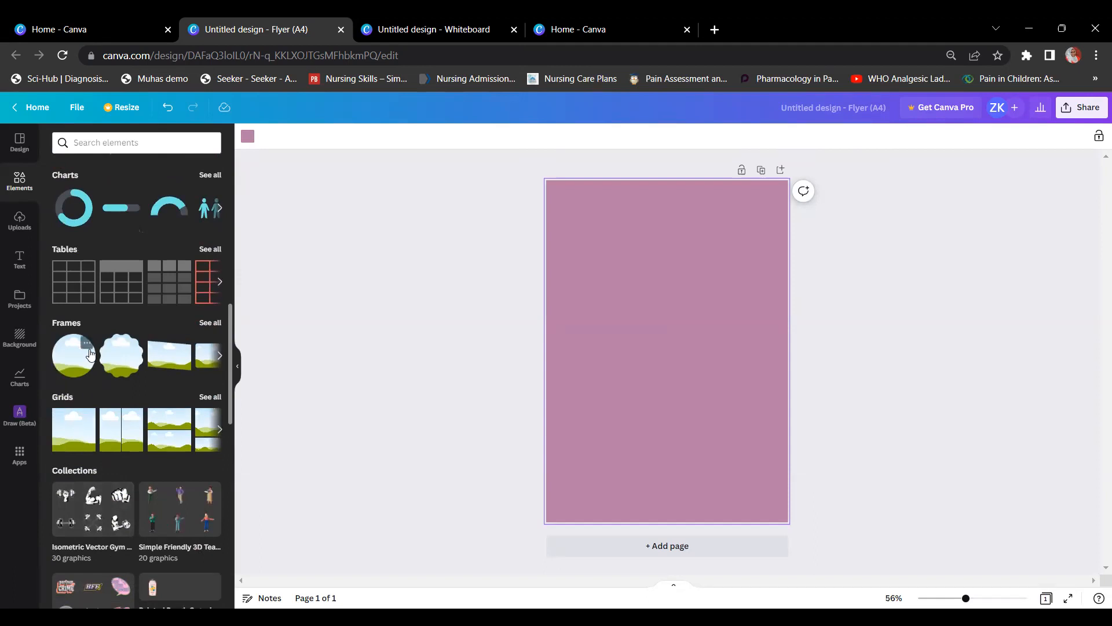
scroll(91, 354, up, 1)
scroll(91, 355, up, 6)
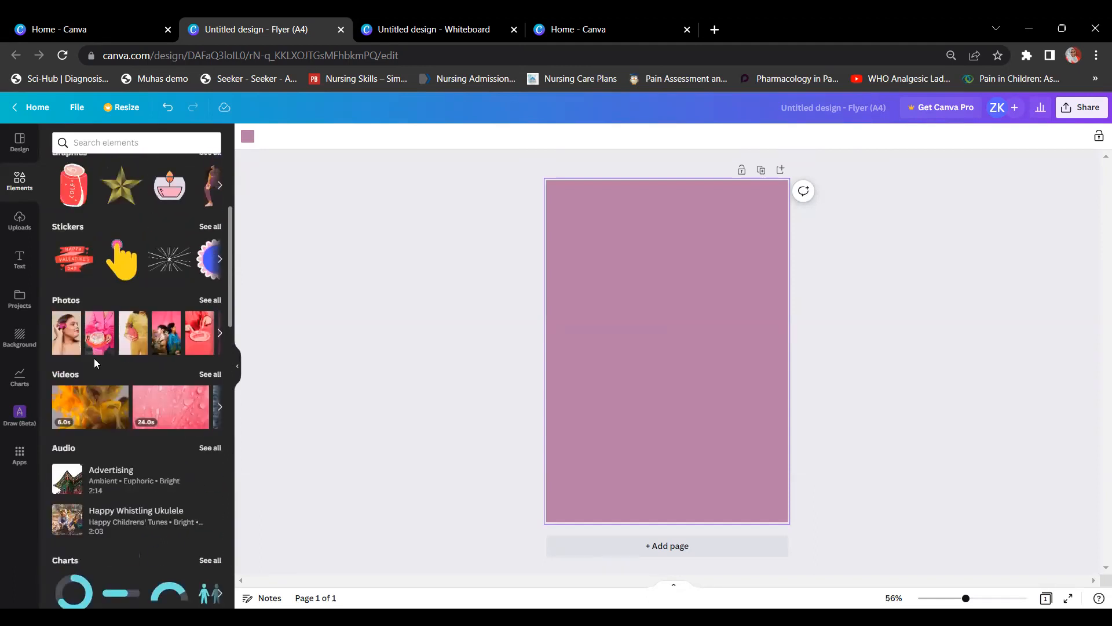
scroll(94, 358, up, 2)
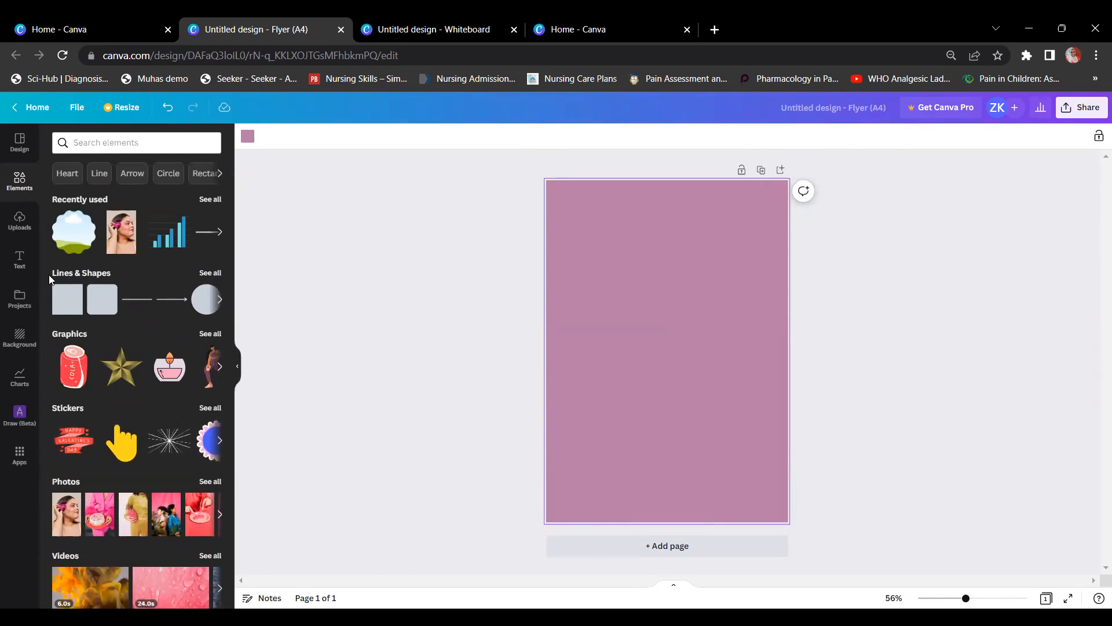
click(85, 278)
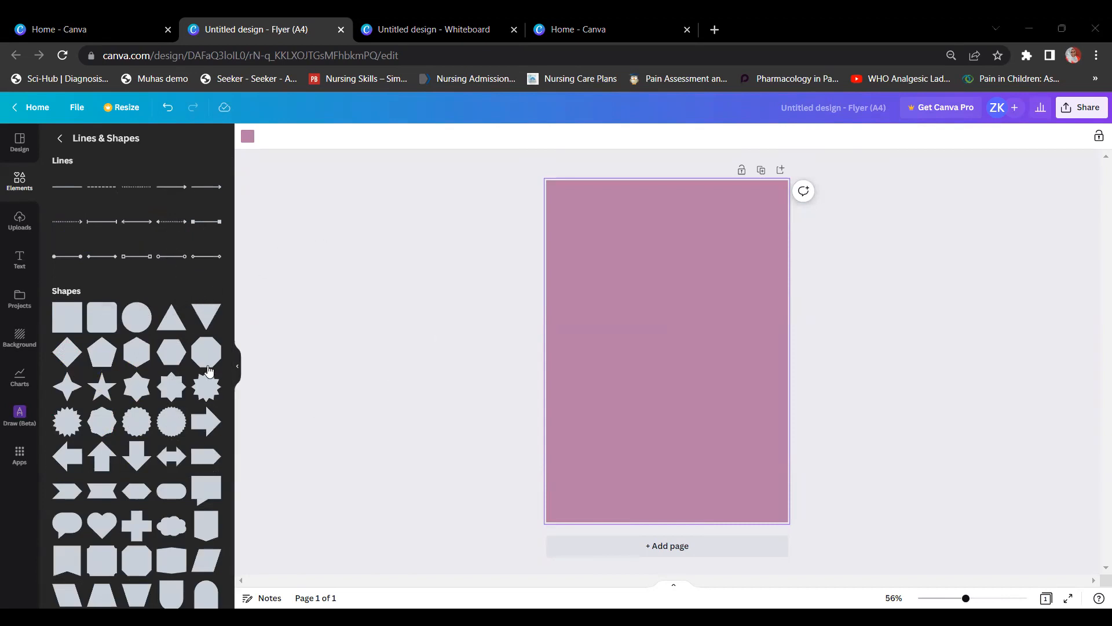
Step: Add a six-point star and resize it to a small size in the upper left
click(135, 398)
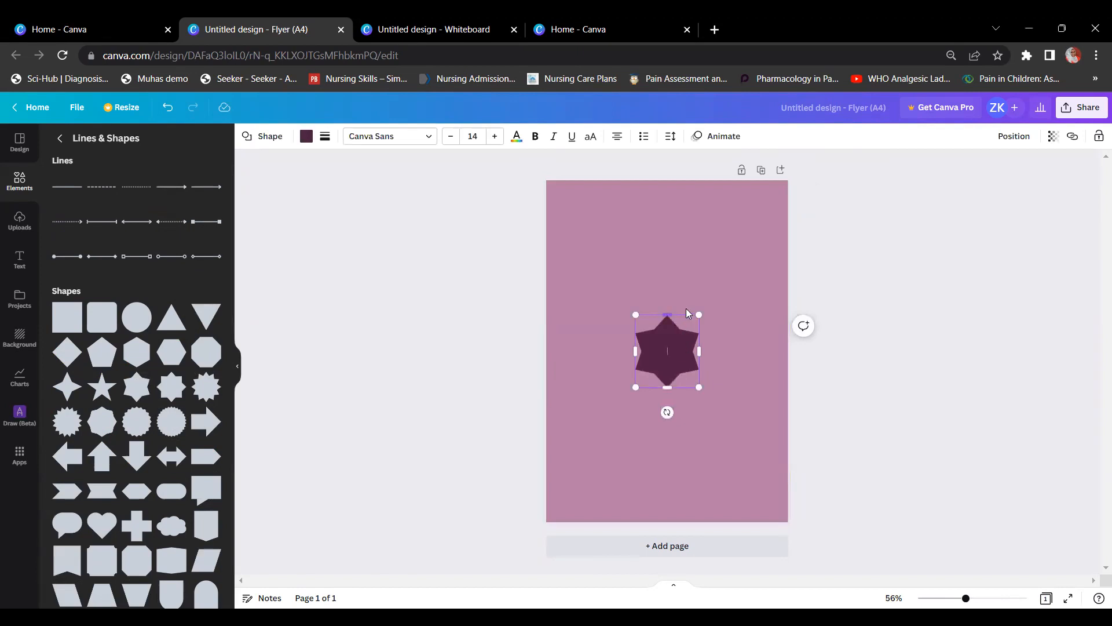
drag(697, 313, 767, 237)
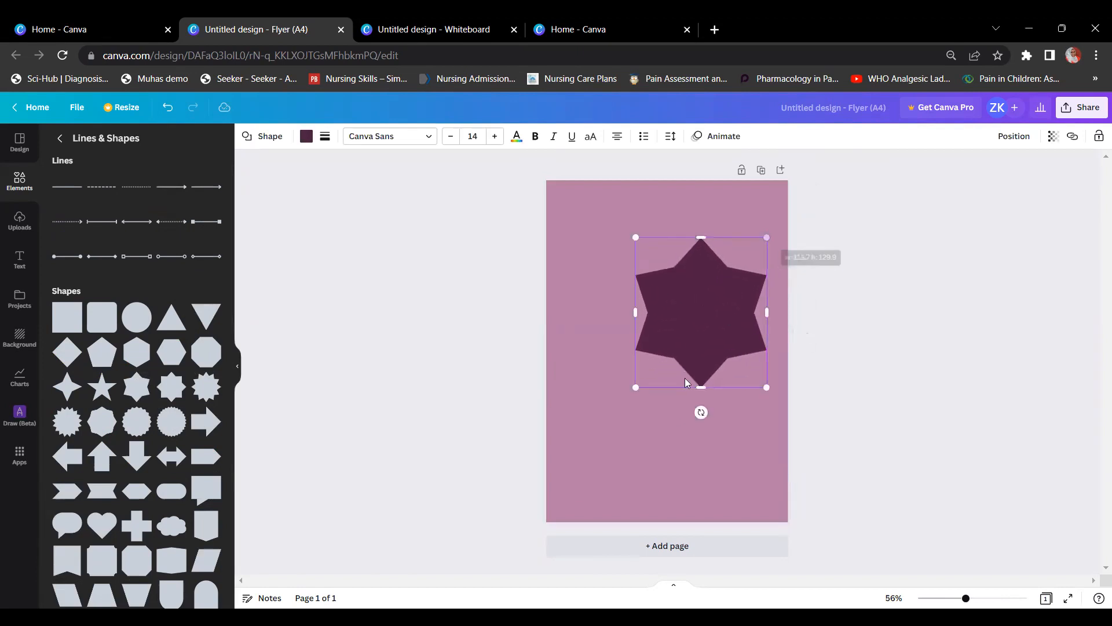
drag(635, 387, 574, 463)
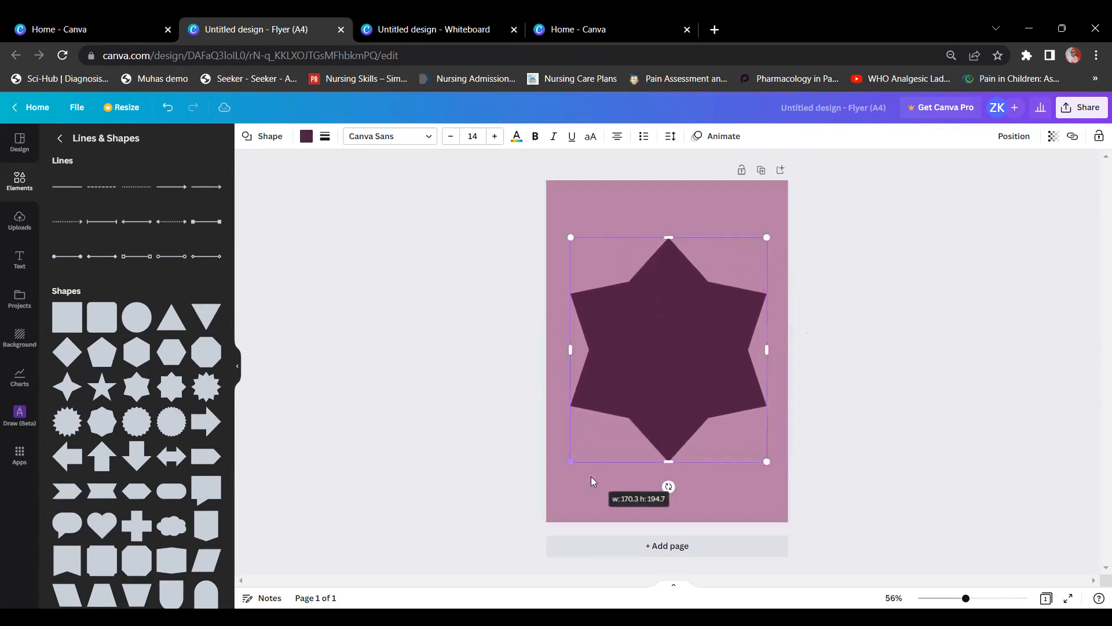
drag(765, 460, 650, 298)
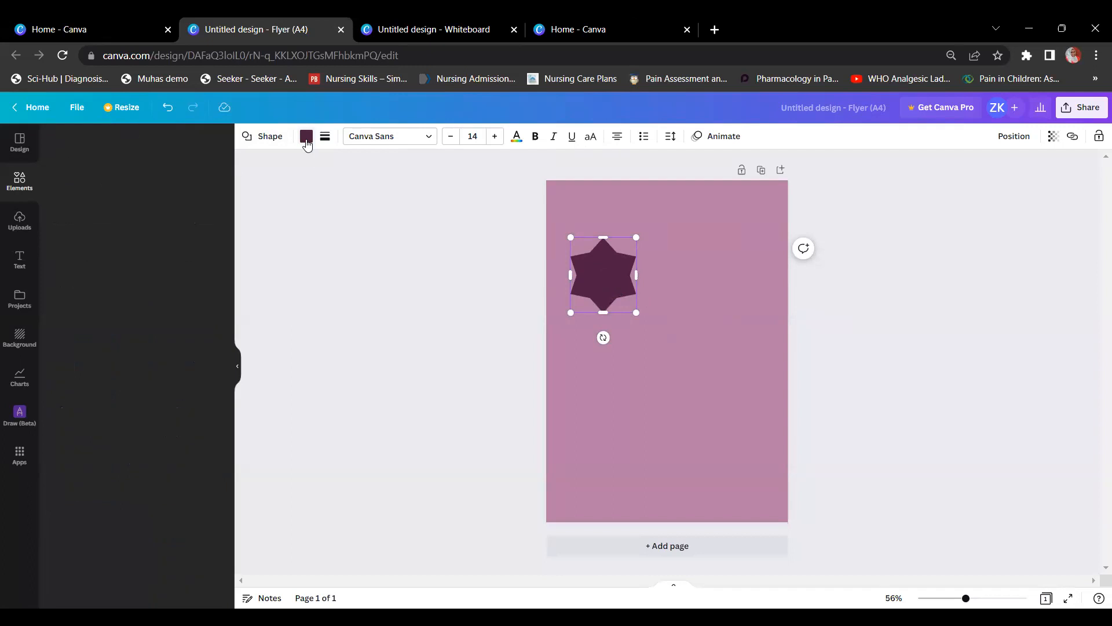
Step: Try yellow, light blue, pink, light purple and red fills on the star, settling on yellow
click(307, 139)
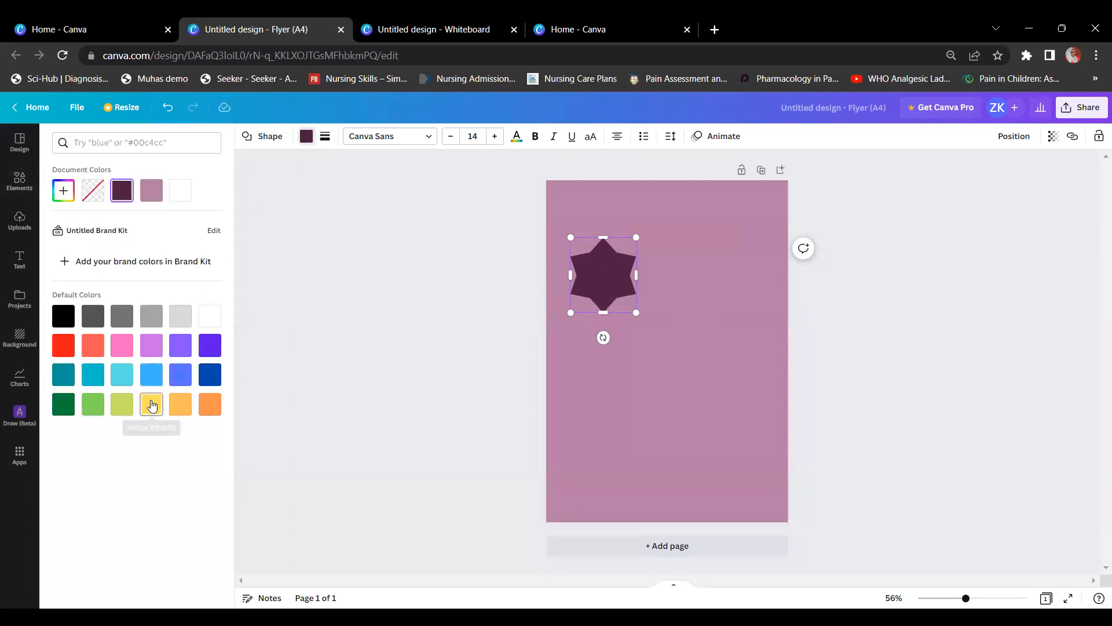
click(152, 404)
click(147, 382)
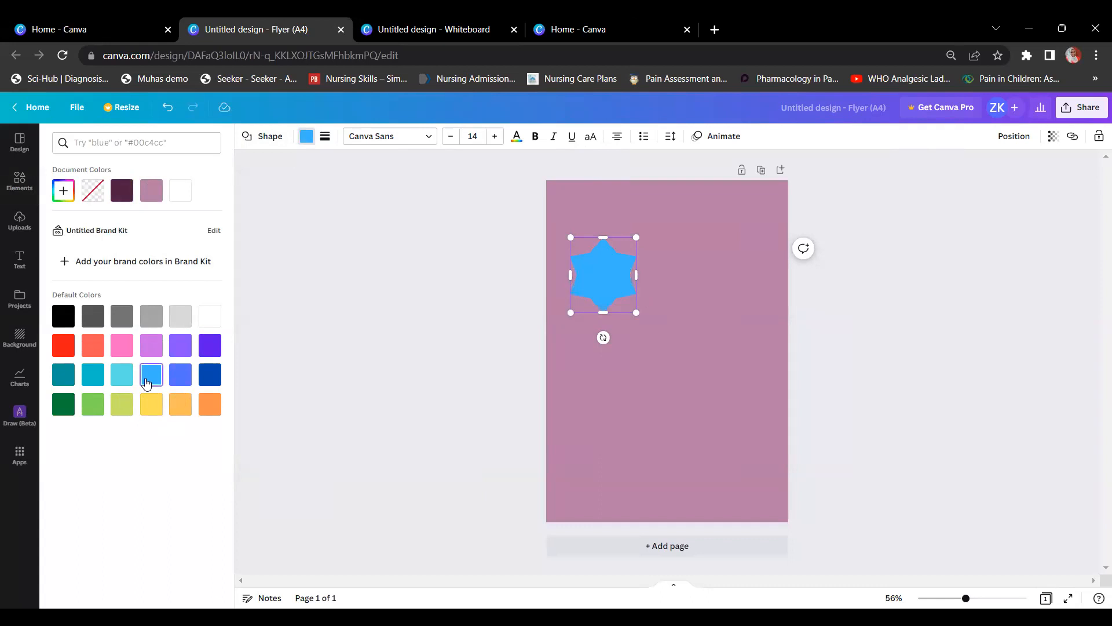
click(128, 349)
click(149, 349)
click(71, 353)
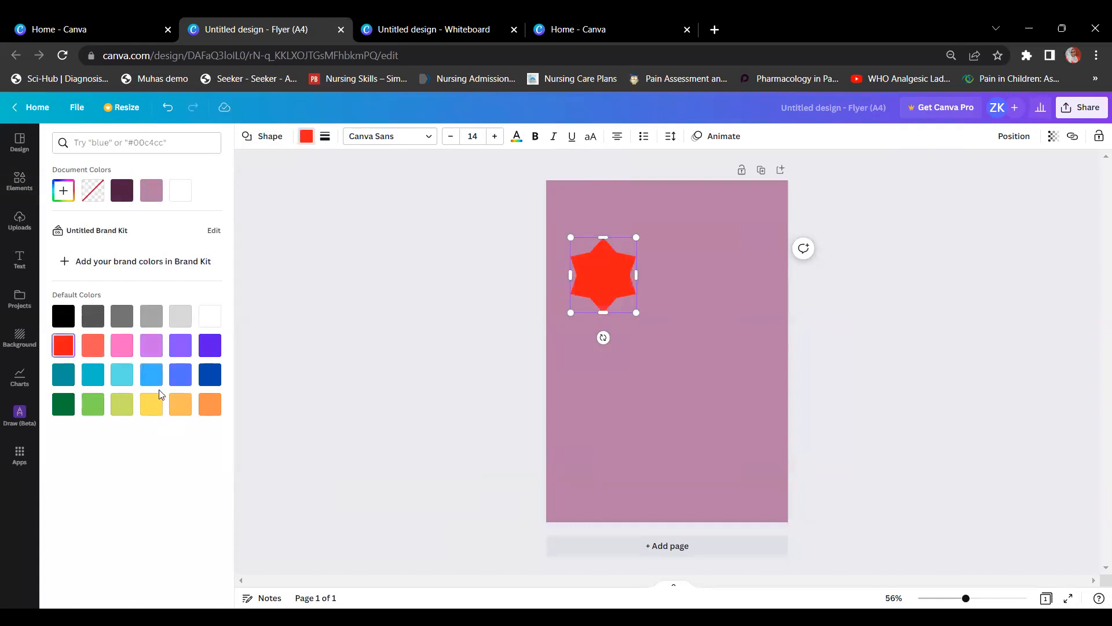
right_click(160, 398)
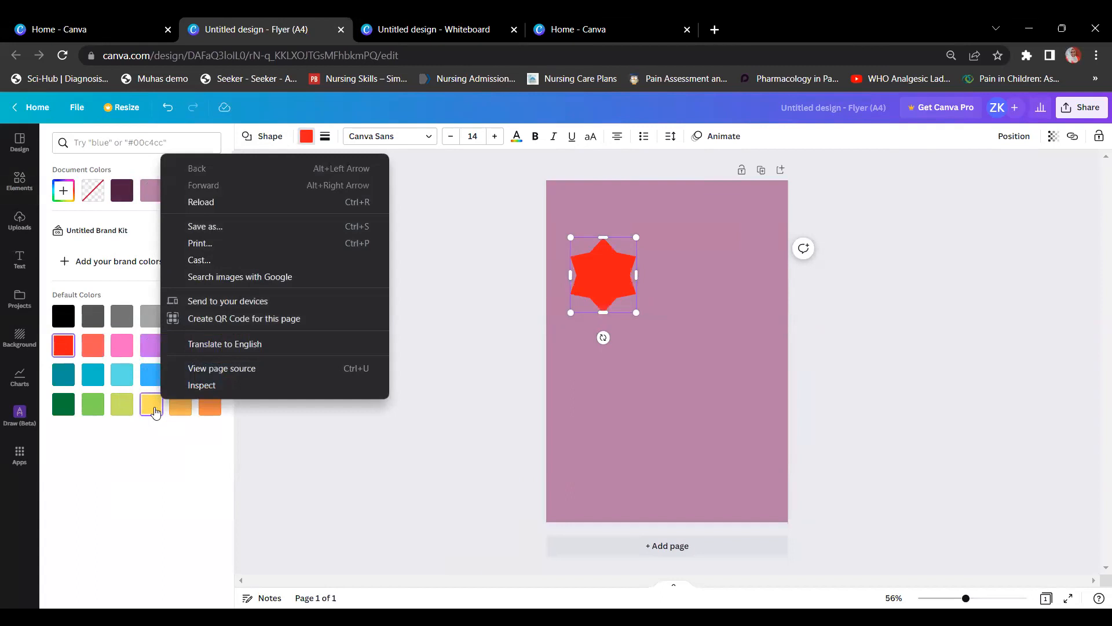
click(154, 412)
click(325, 137)
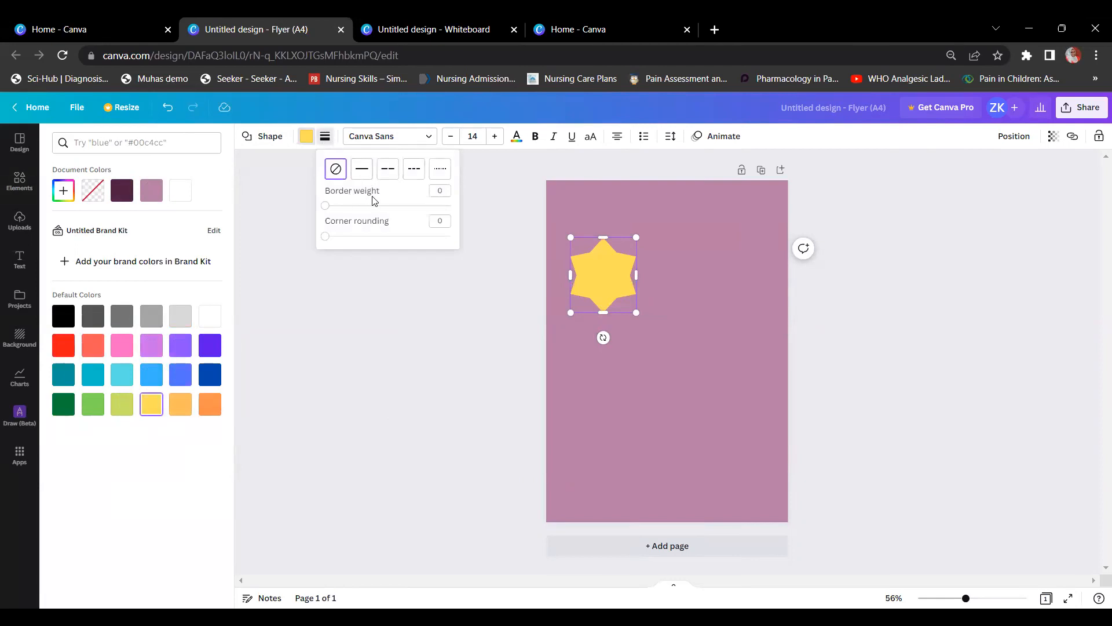
Step: Give the star a thick outline, trying long-dashed, short-dashed and dotted before returning to solid
click(326, 206)
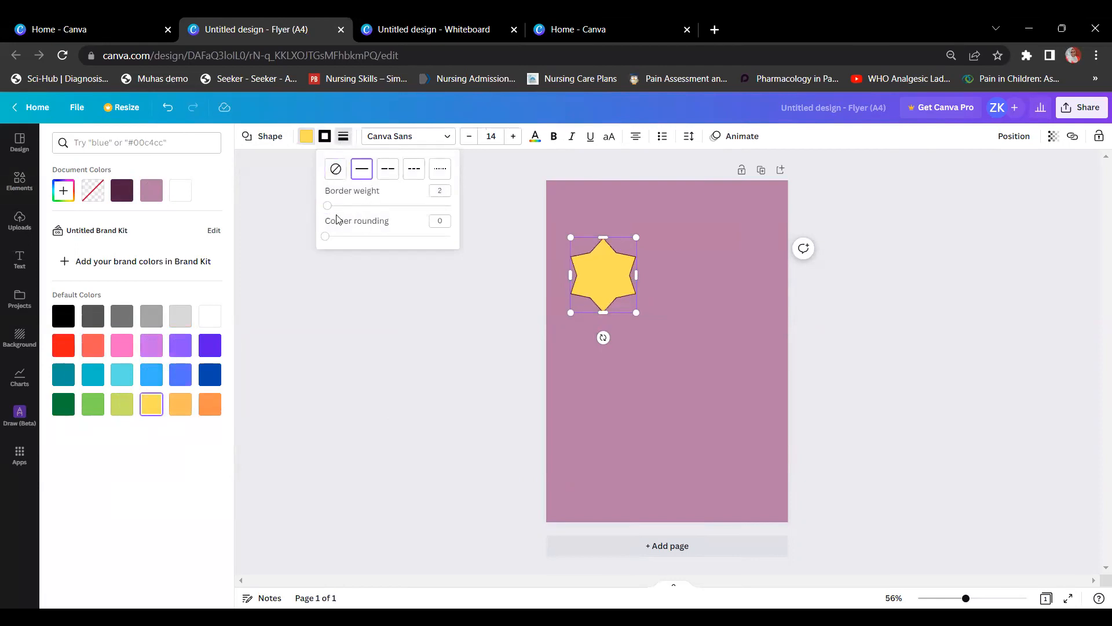
mouse_move(329, 210)
mouse_down()
mouse_move(371, 207)
mouse_move(341, 213)
mouse_up()
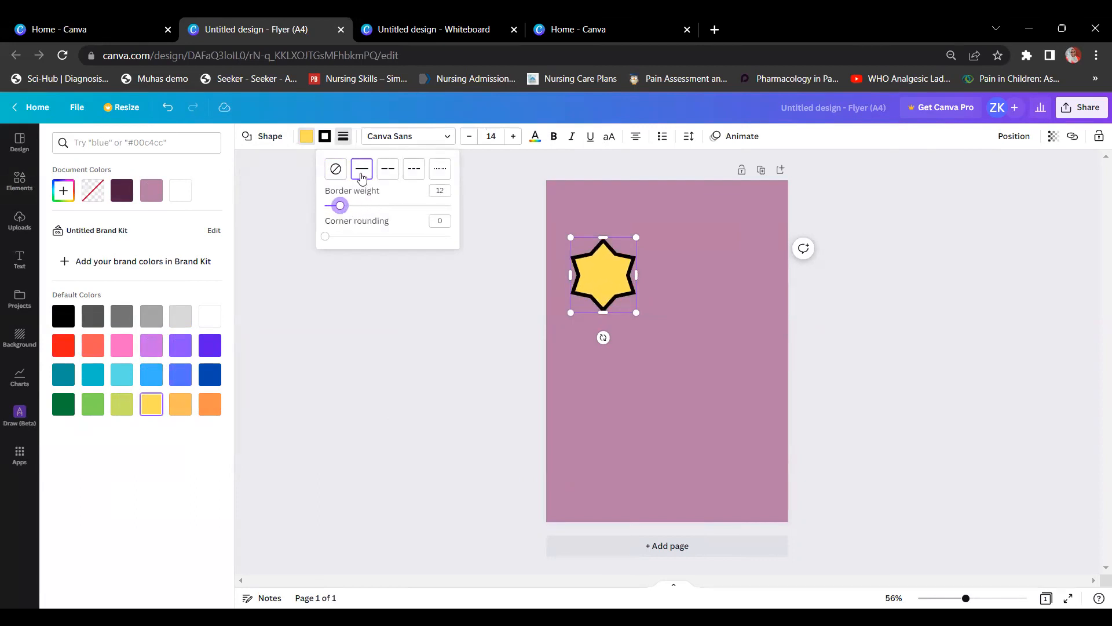
click(383, 177)
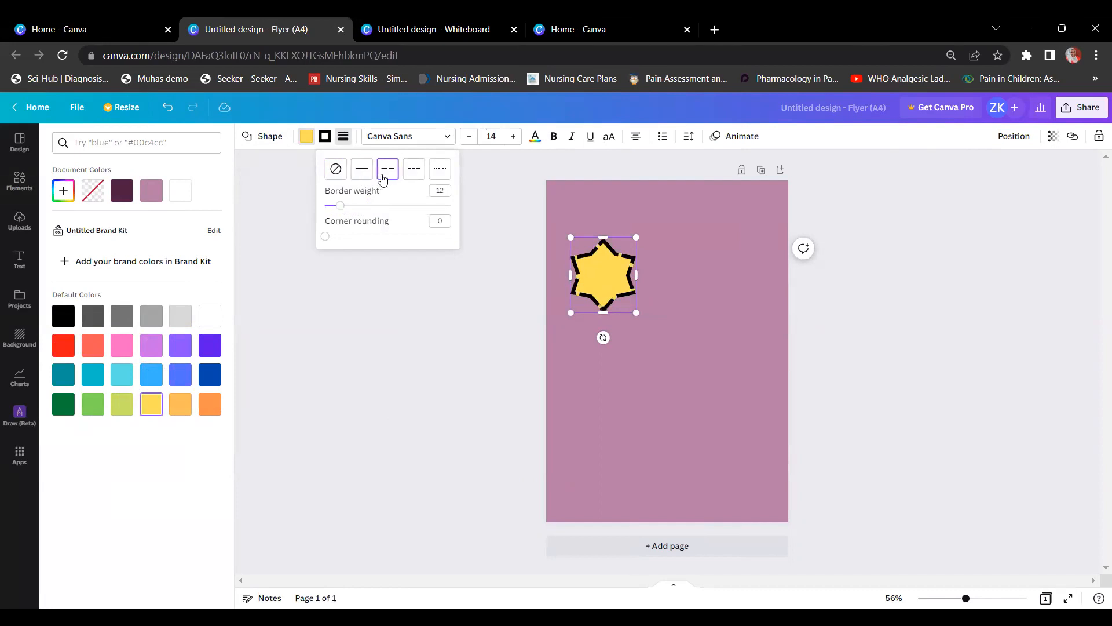
click(418, 174)
click(439, 173)
click(370, 172)
Step: Set the star's corner rounding to 2, border weight to 7, and colour the outline mauve
mouse_move(328, 241)
mouse_down()
mouse_move(387, 245)
mouse_move(328, 253)
mouse_up()
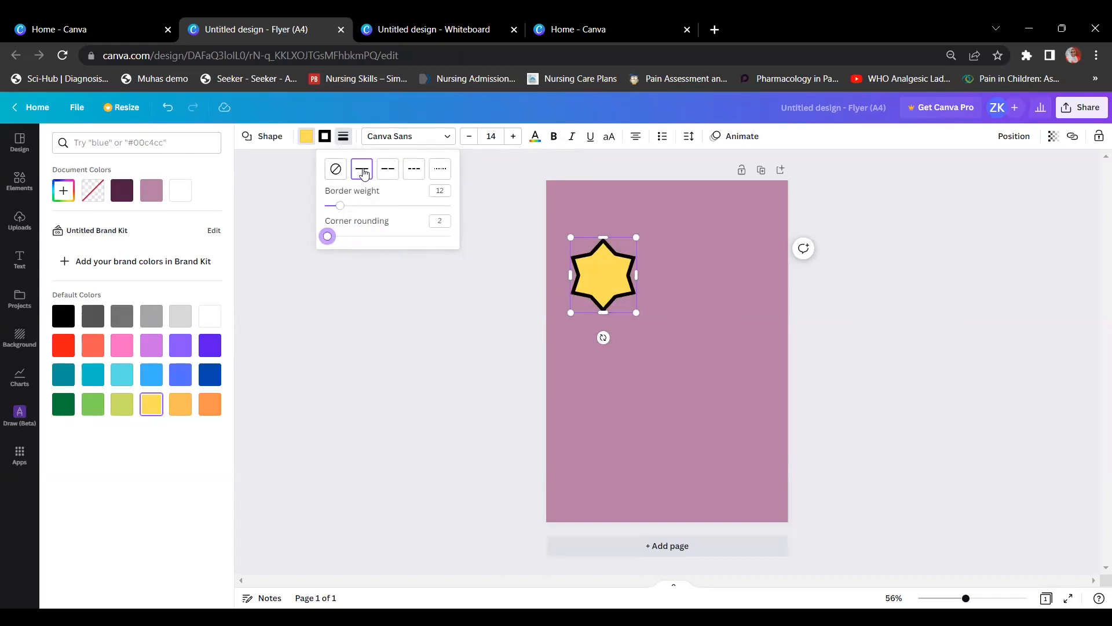
drag(343, 207, 334, 206)
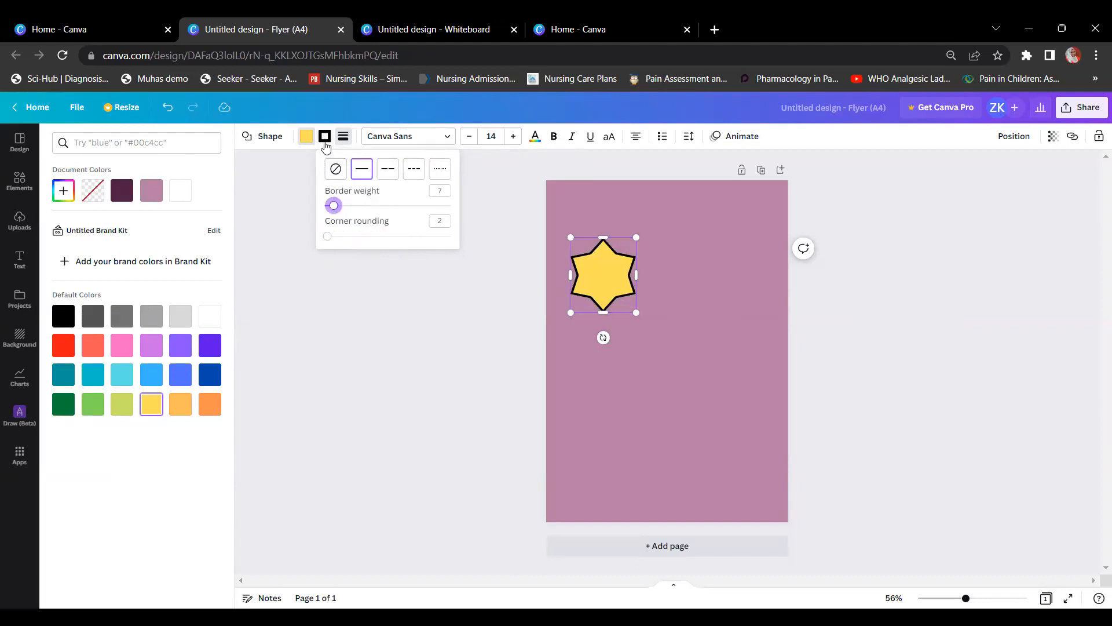
click(325, 138)
click(122, 193)
Step: Try white, coral and teal outlines on the star, settling on dark blue
click(210, 316)
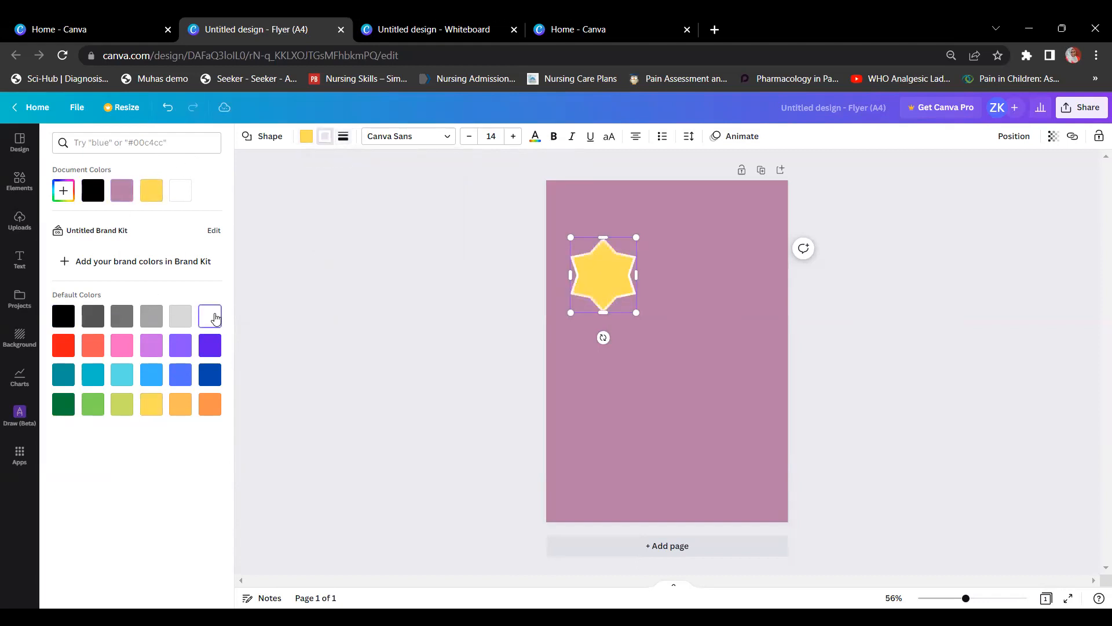
click(92, 350)
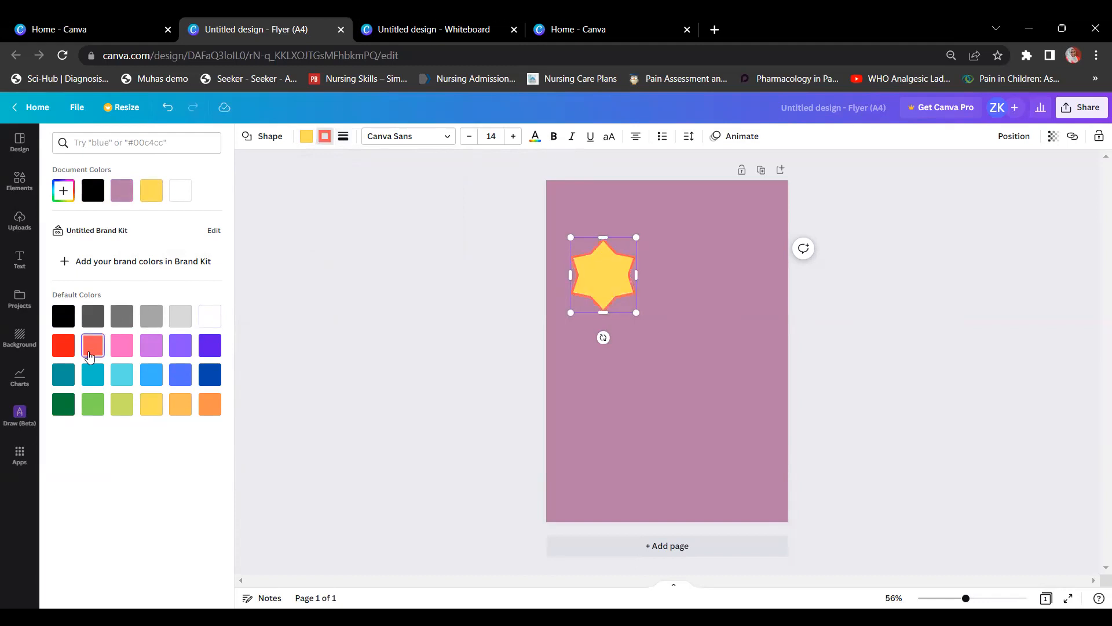
click(74, 374)
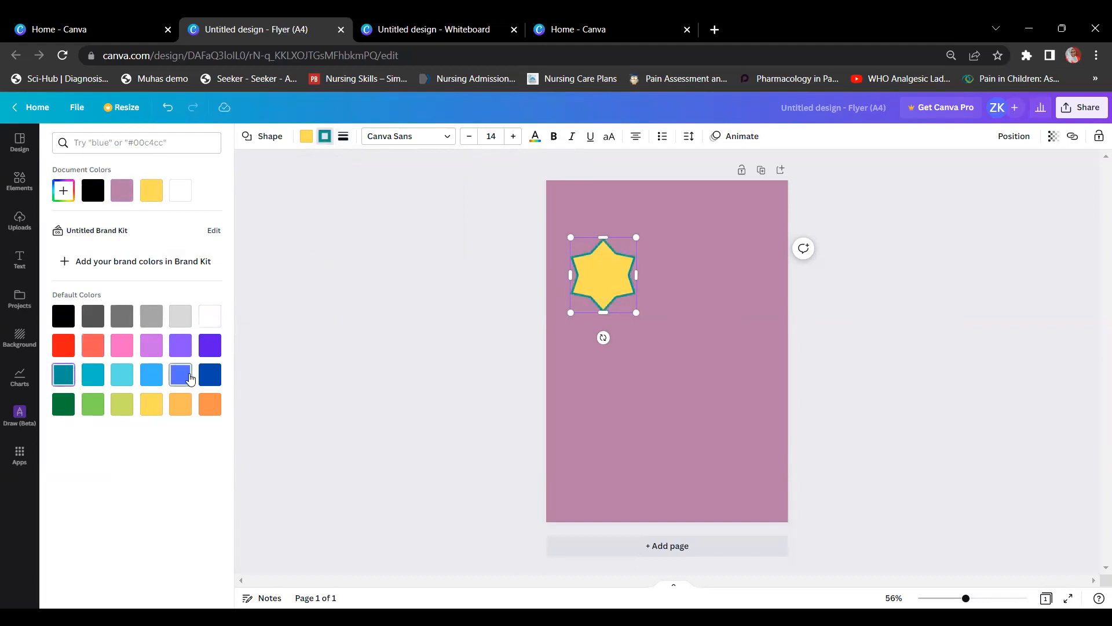
click(209, 375)
click(433, 253)
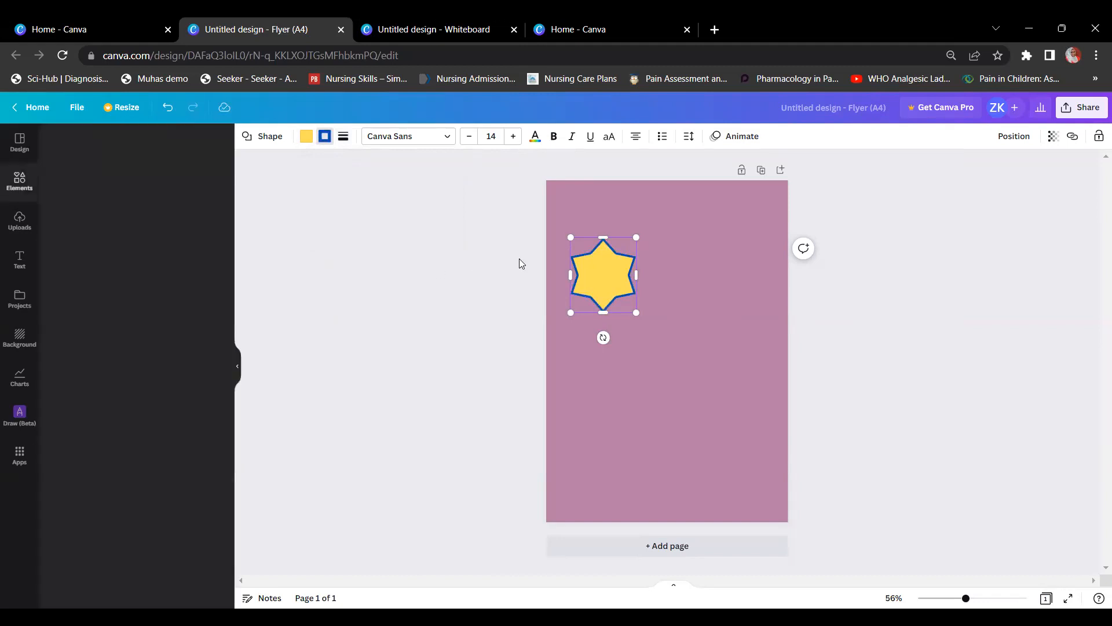
Step: Add a speech-bubble shape from Lines & Shapes to the centre of the page
click(676, 229)
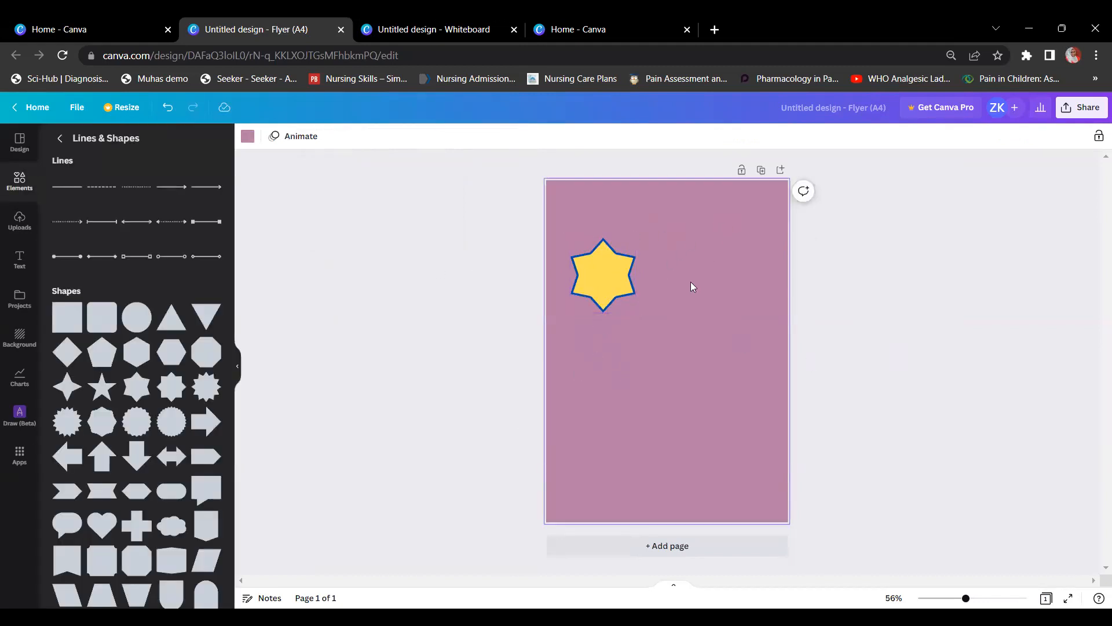
click(631, 280)
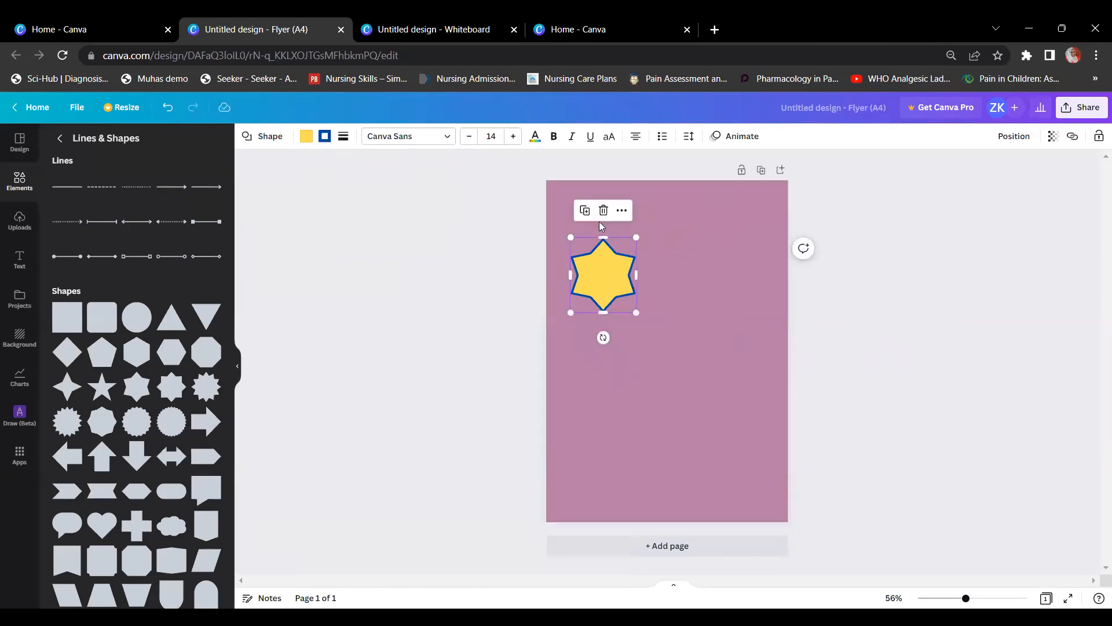
click(511, 274)
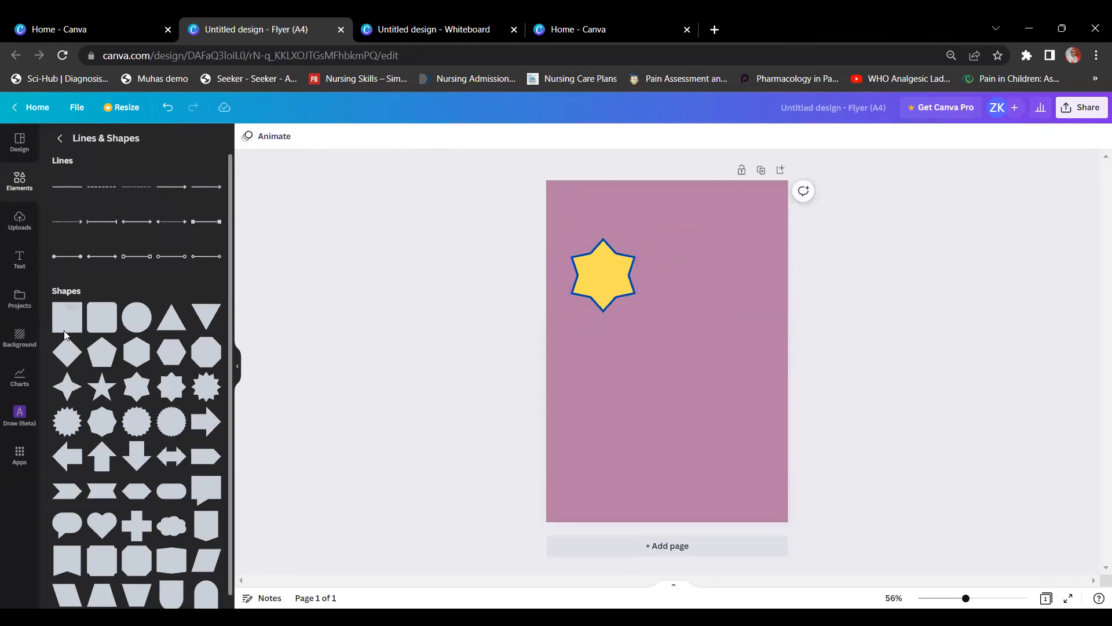
scroll(115, 374, down, 1)
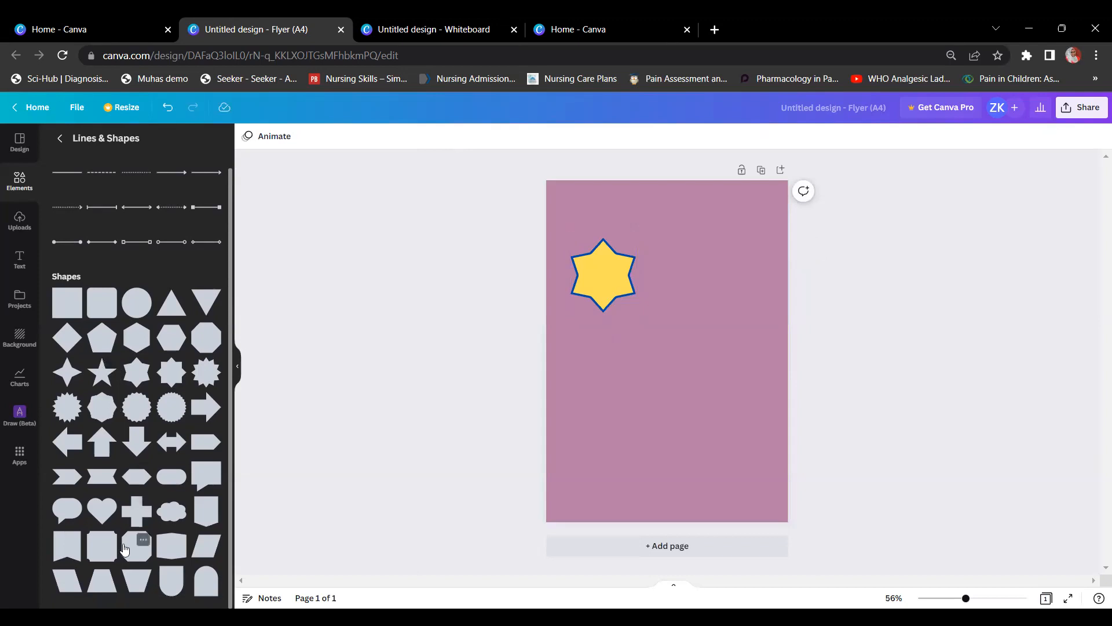
click(203, 476)
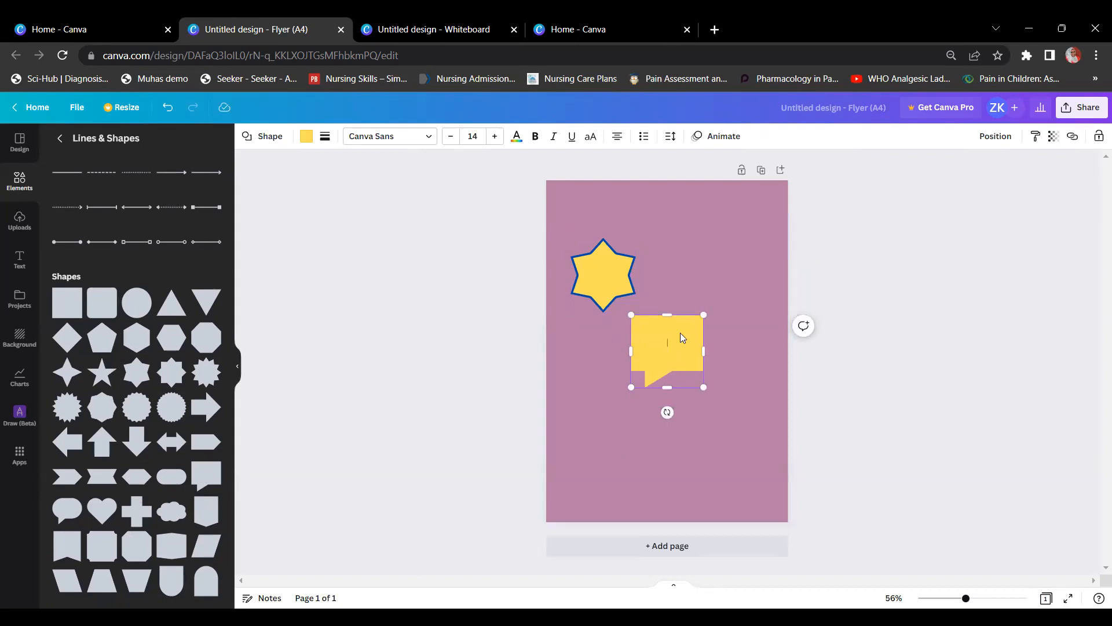
Step: Fill the speech bubble white and give it a thick dashed outline
scroll(114, 266, up, 1)
click(302, 139)
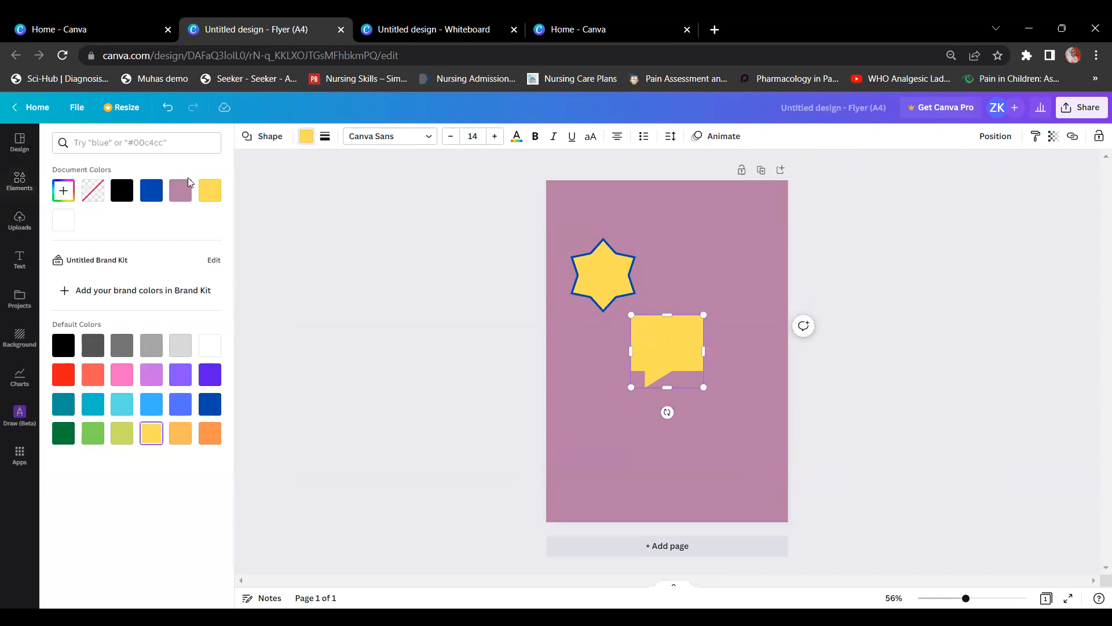
click(210, 347)
click(325, 136)
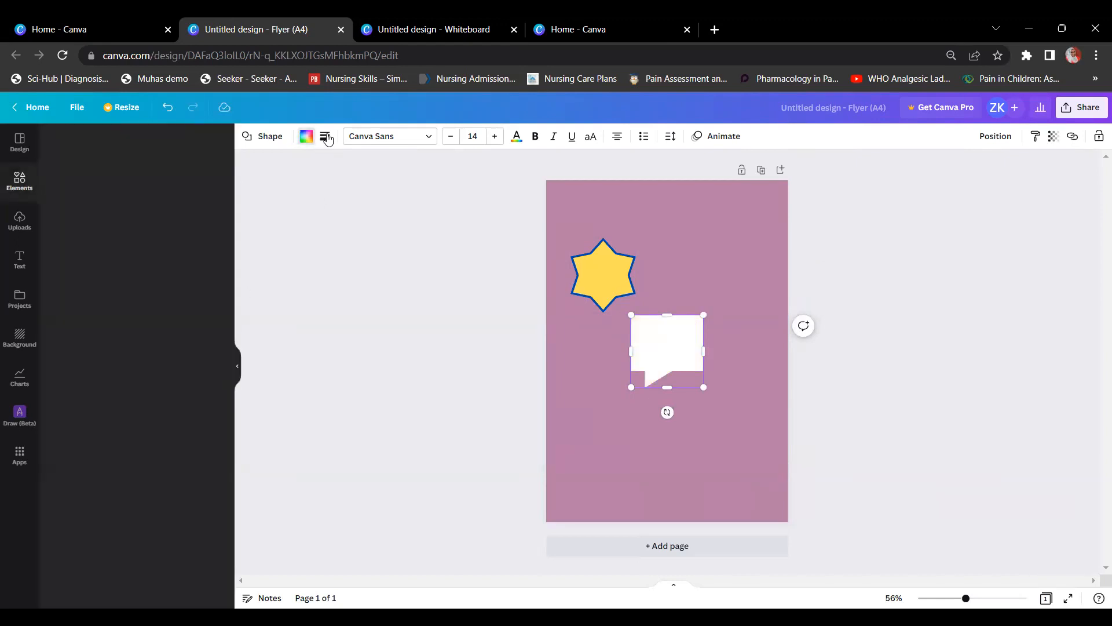
drag(324, 209, 334, 211)
click(381, 170)
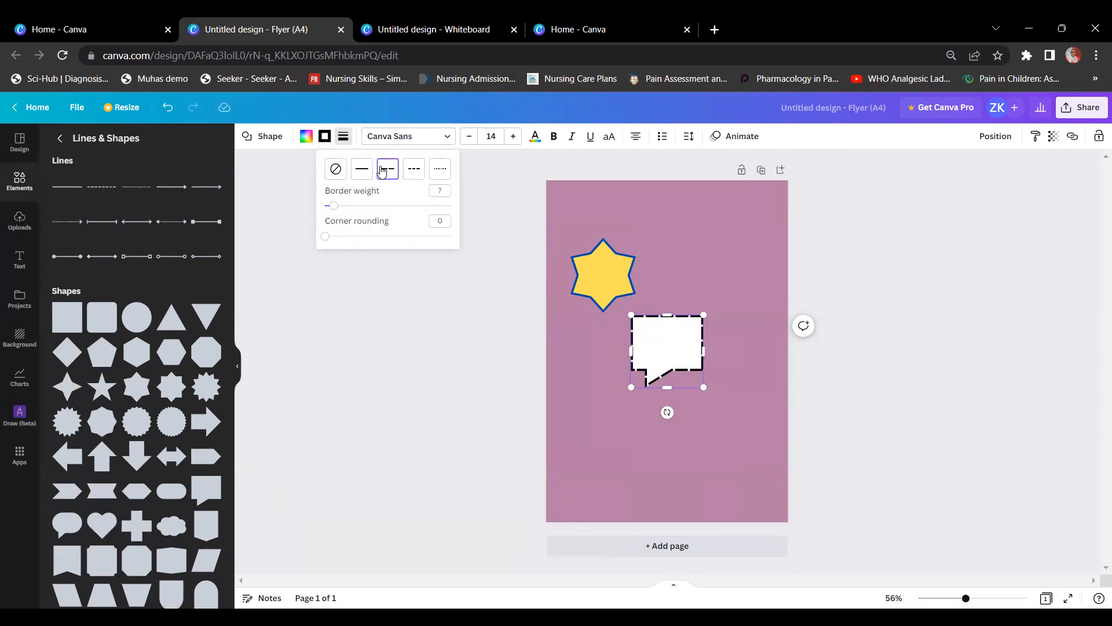
click(509, 209)
Step: Stretch the speech bubble into a wide, short banner and move it lower on the page
click(696, 393)
click(667, 366)
drag(712, 352, 769, 352)
drag(697, 386, 697, 363)
drag(651, 333, 597, 402)
click(587, 453)
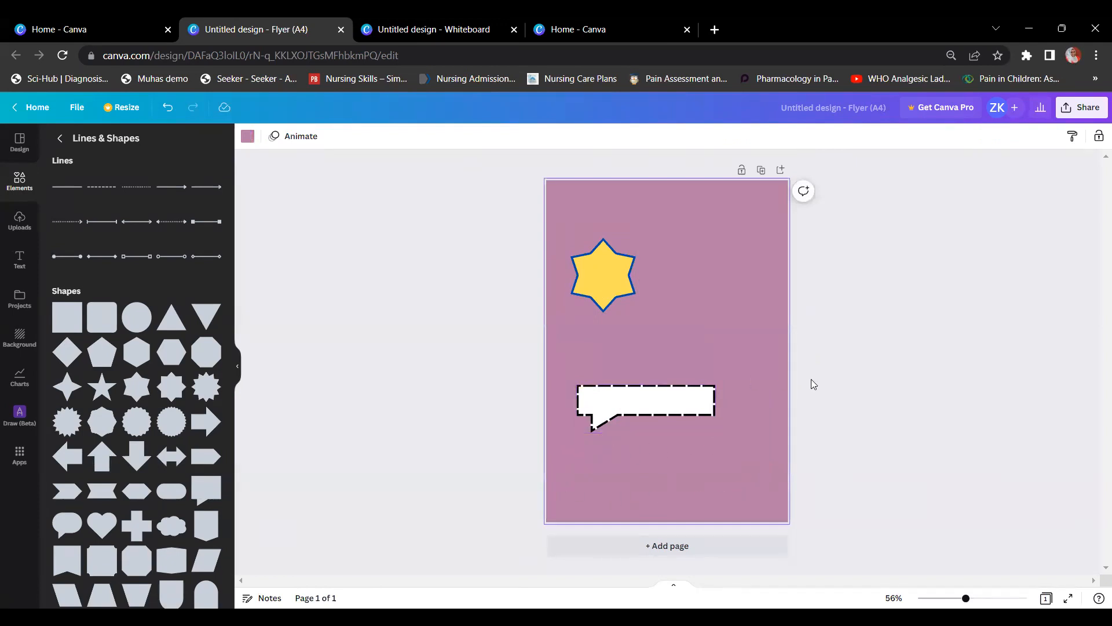
Step: Add a plain straight line and rotate it upright beside the star
click(468, 347)
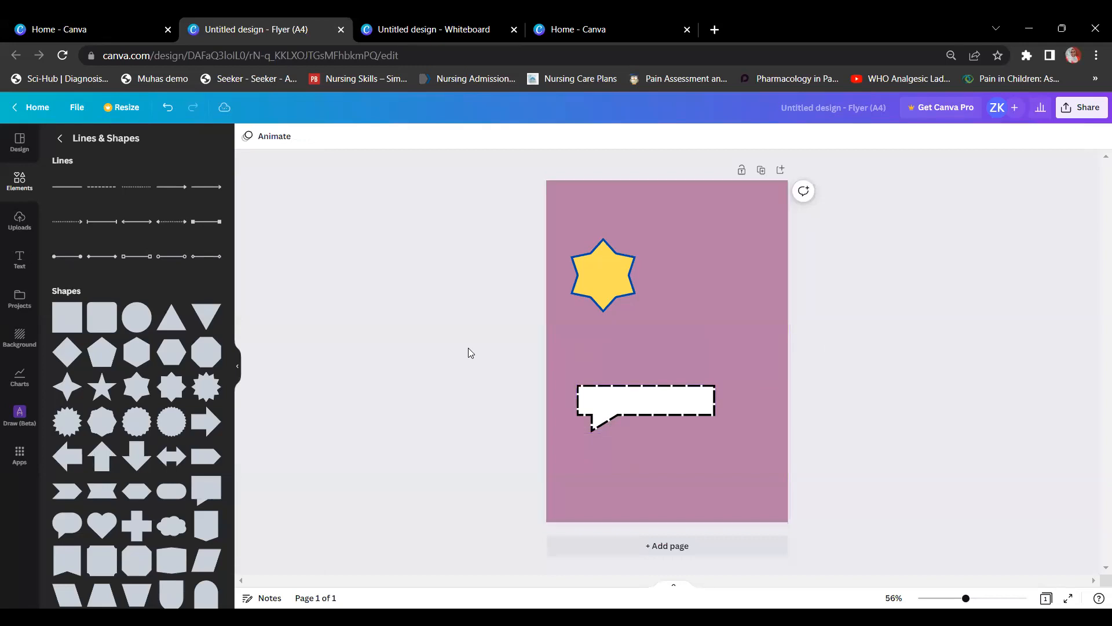
scroll(171, 470, down, 1)
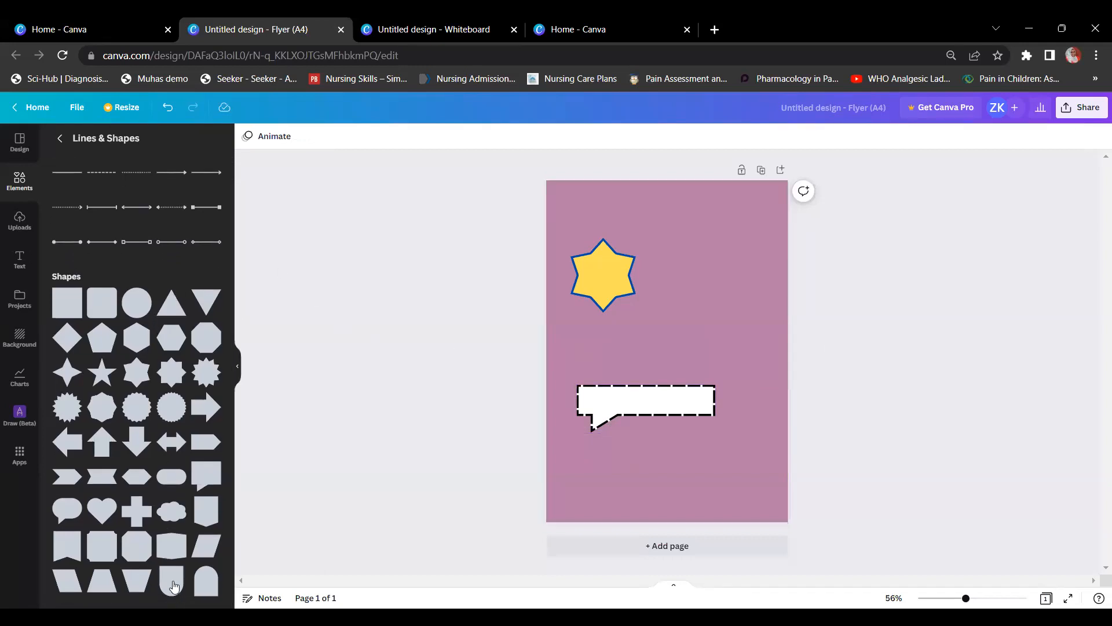
scroll(117, 295, up, 1)
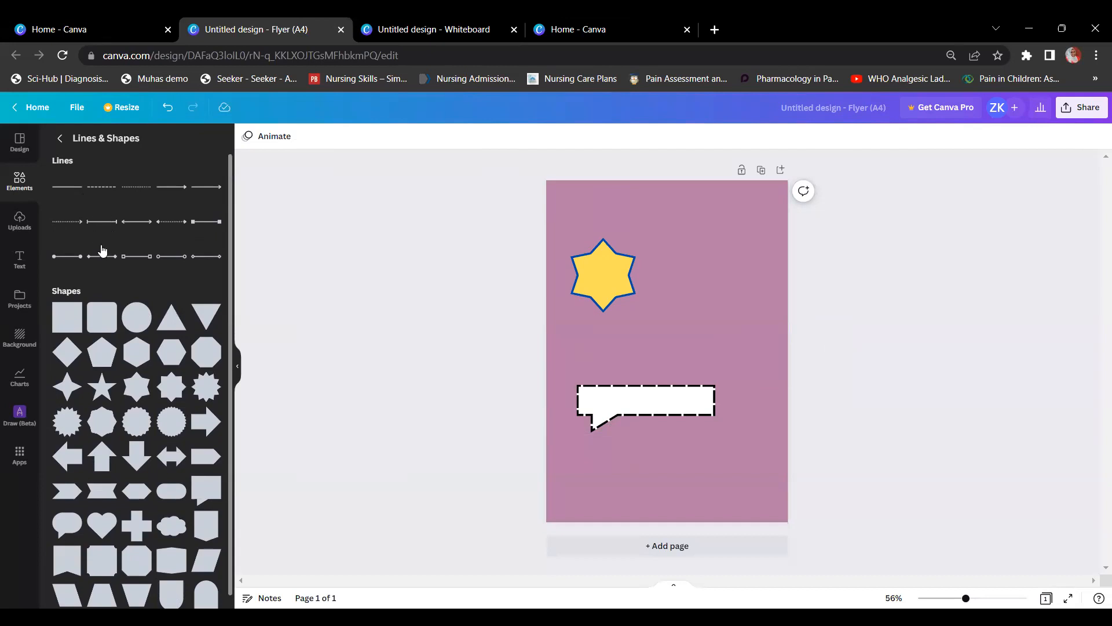
click(130, 259)
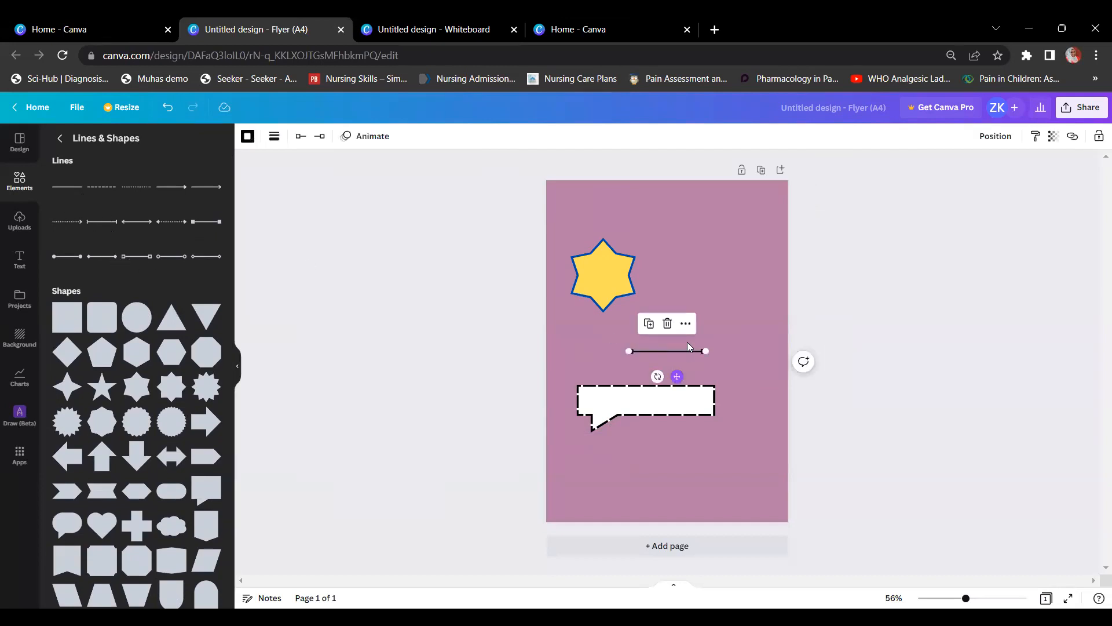
click(697, 344)
click(690, 351)
click(722, 321)
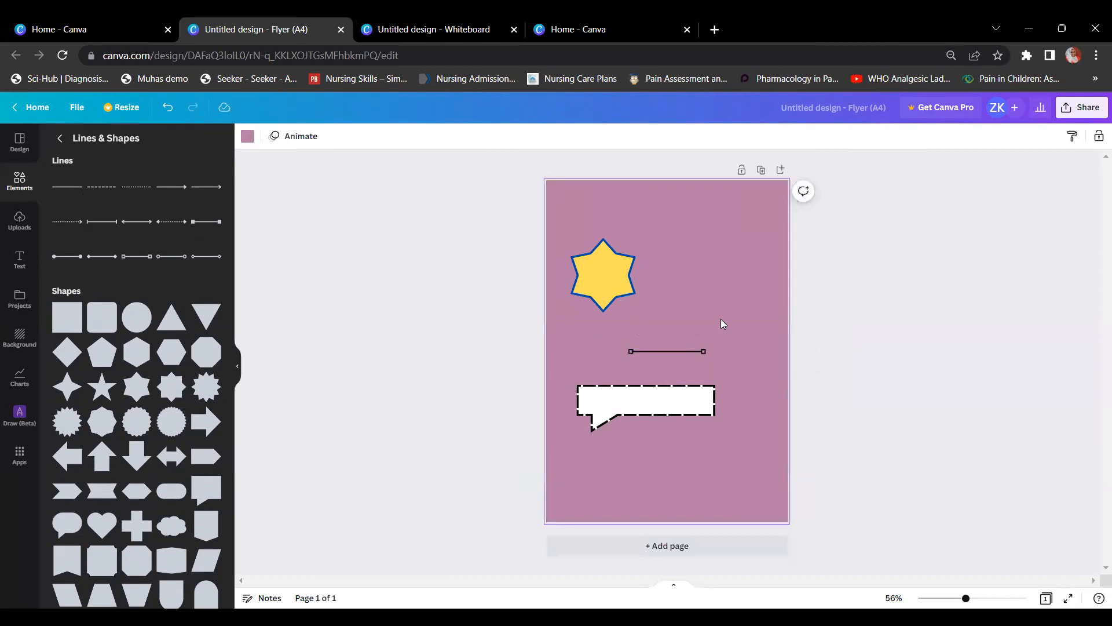
click(682, 351)
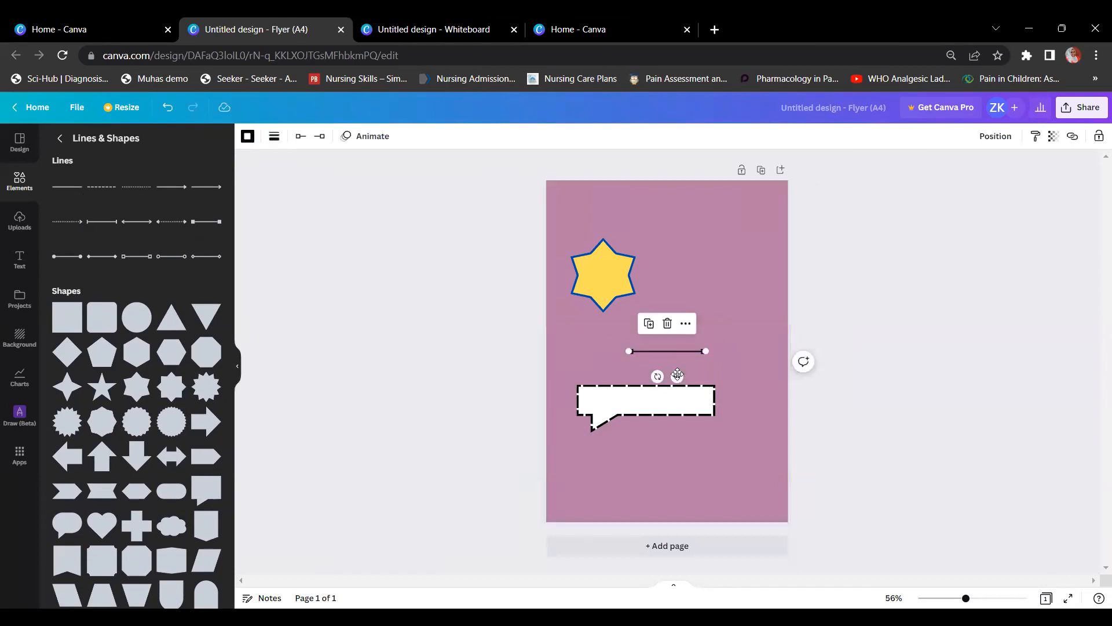
drag(658, 377, 718, 310)
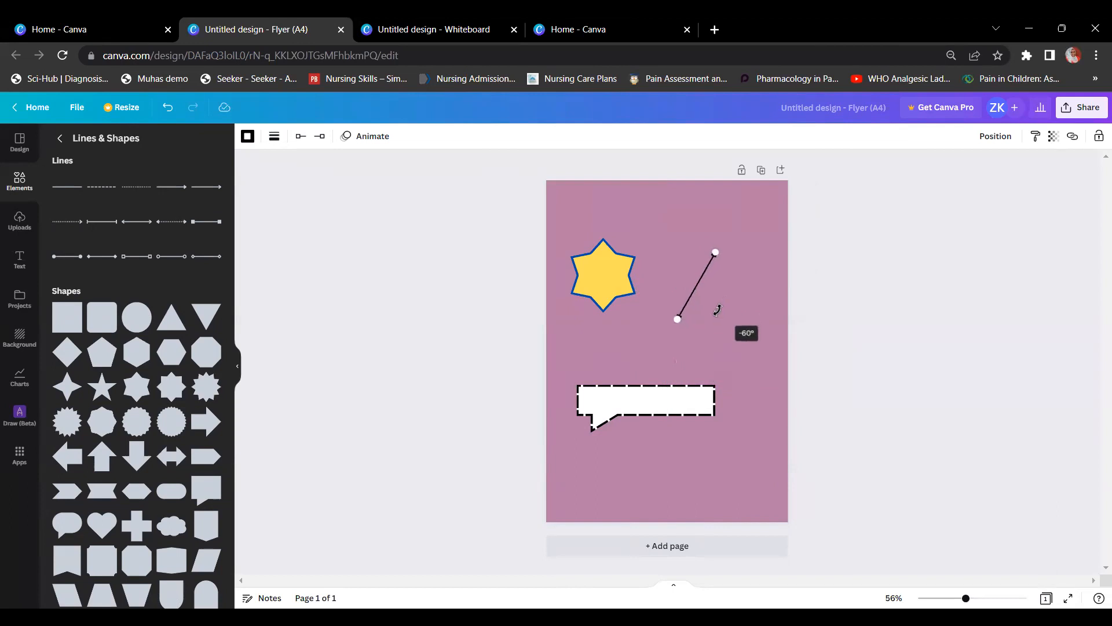
drag(717, 310, 723, 294)
click(727, 316)
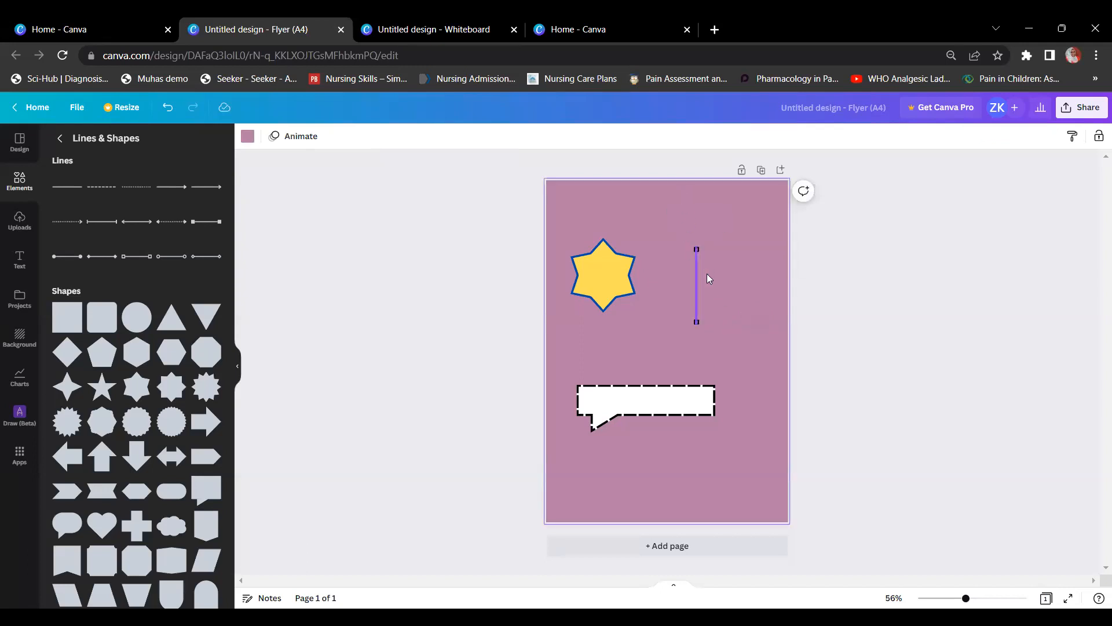
Step: Lengthen the vertical line downward, keeping its colour black
click(697, 317)
drag(698, 324, 699, 349)
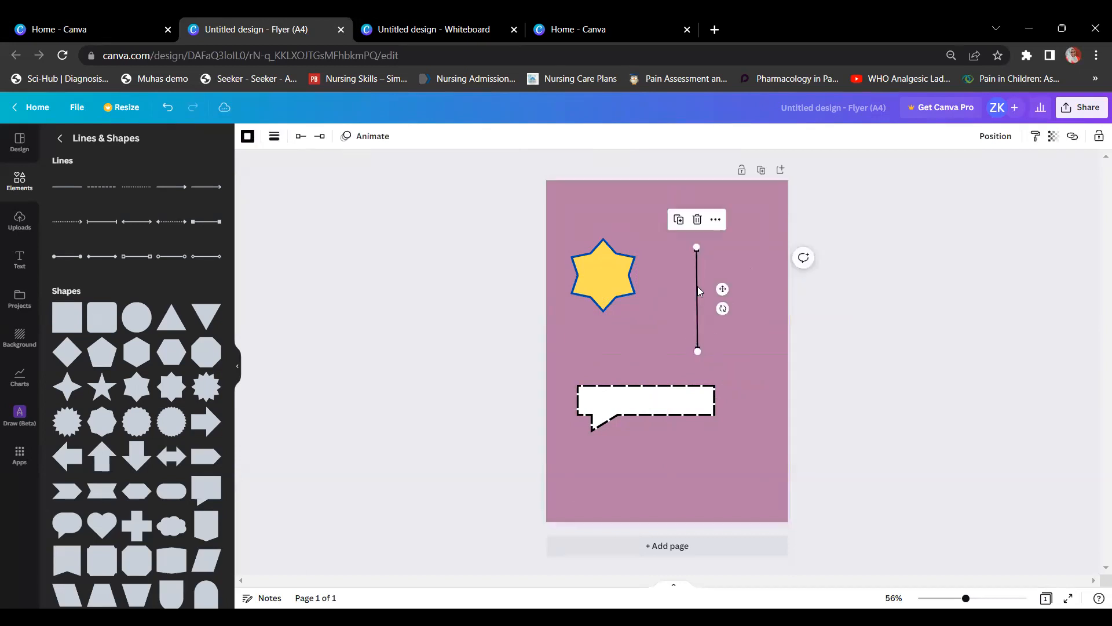
click(249, 137)
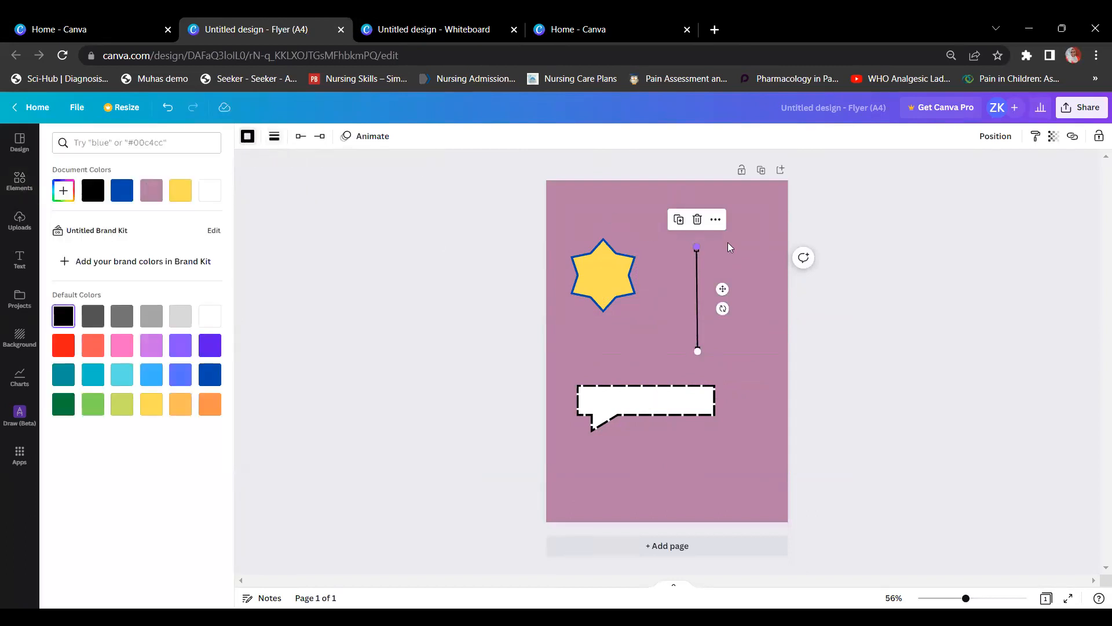
click(697, 246)
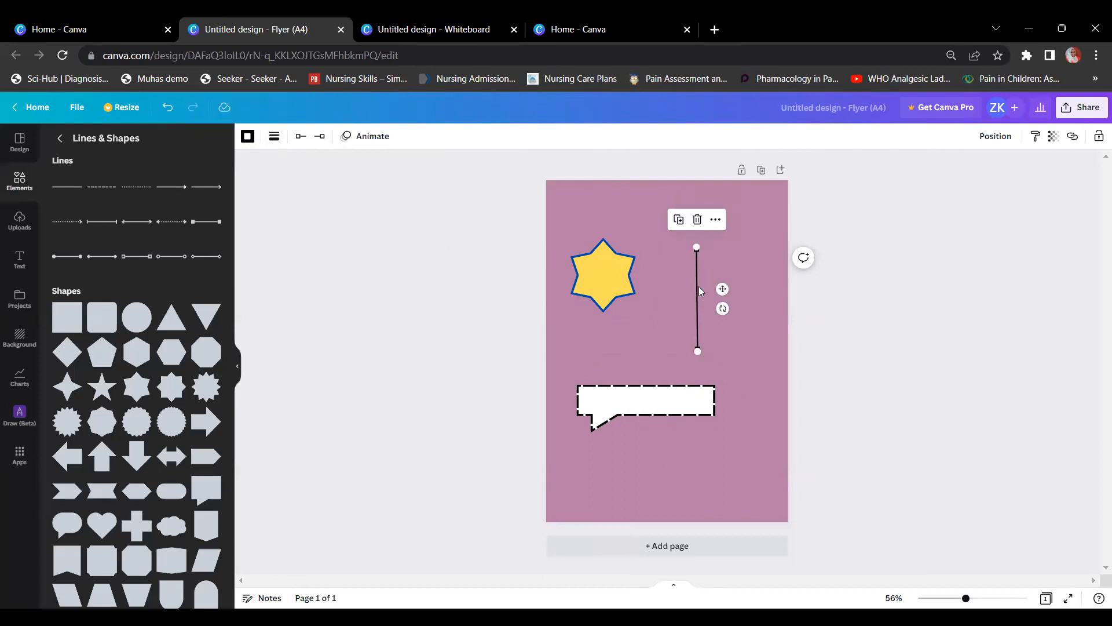
click(875, 285)
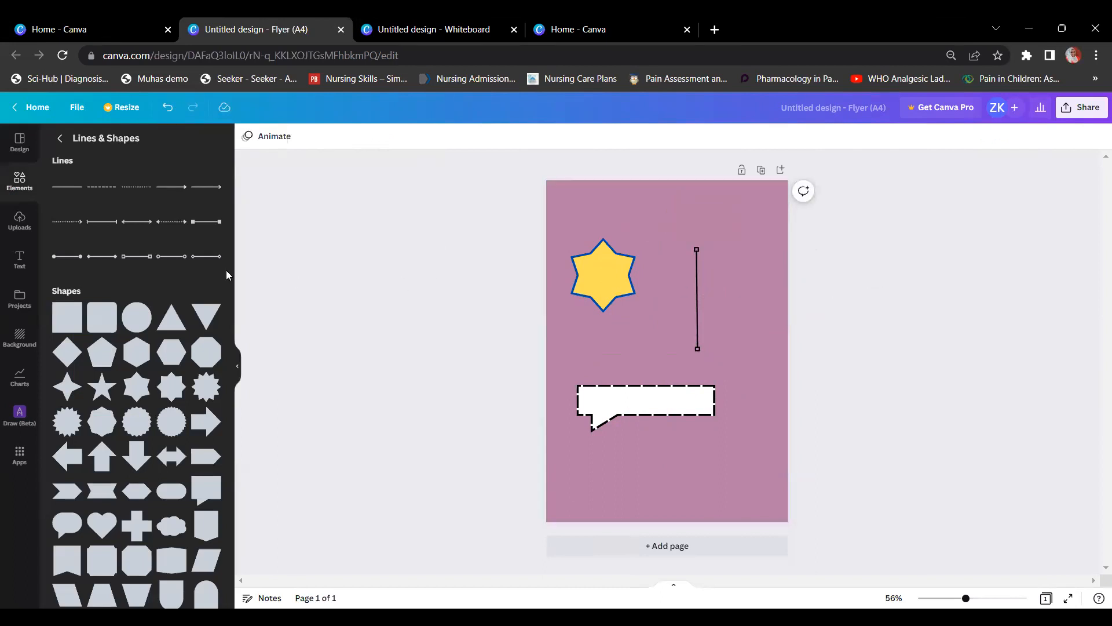
Step: Browse the full Graphics collection in the Elements panel
click(60, 139)
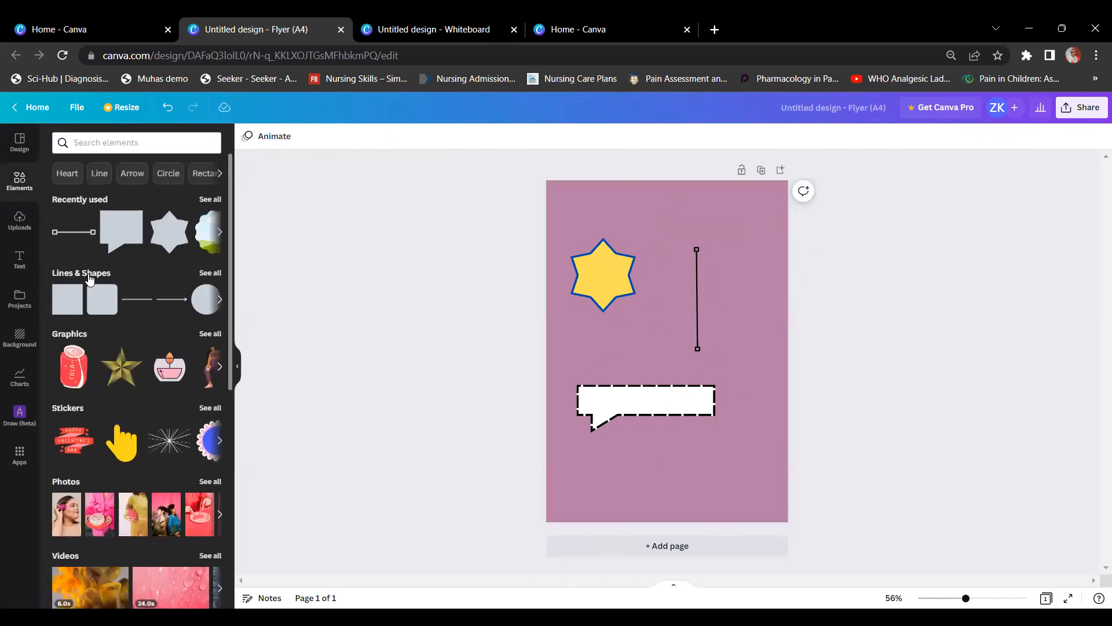
click(71, 336)
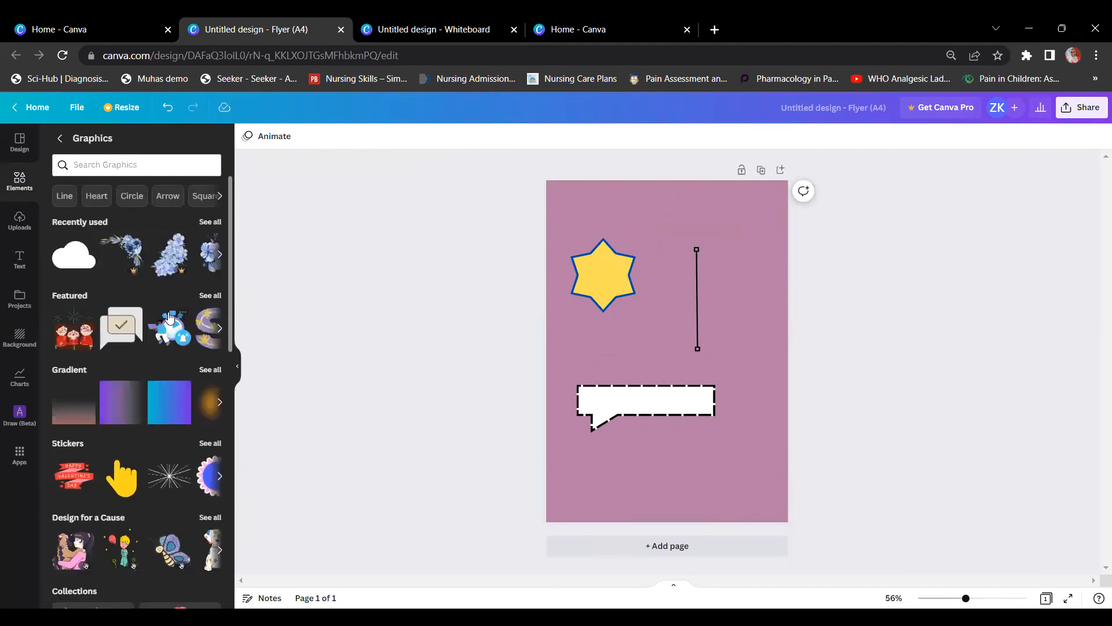
scroll(169, 318, down, 2)
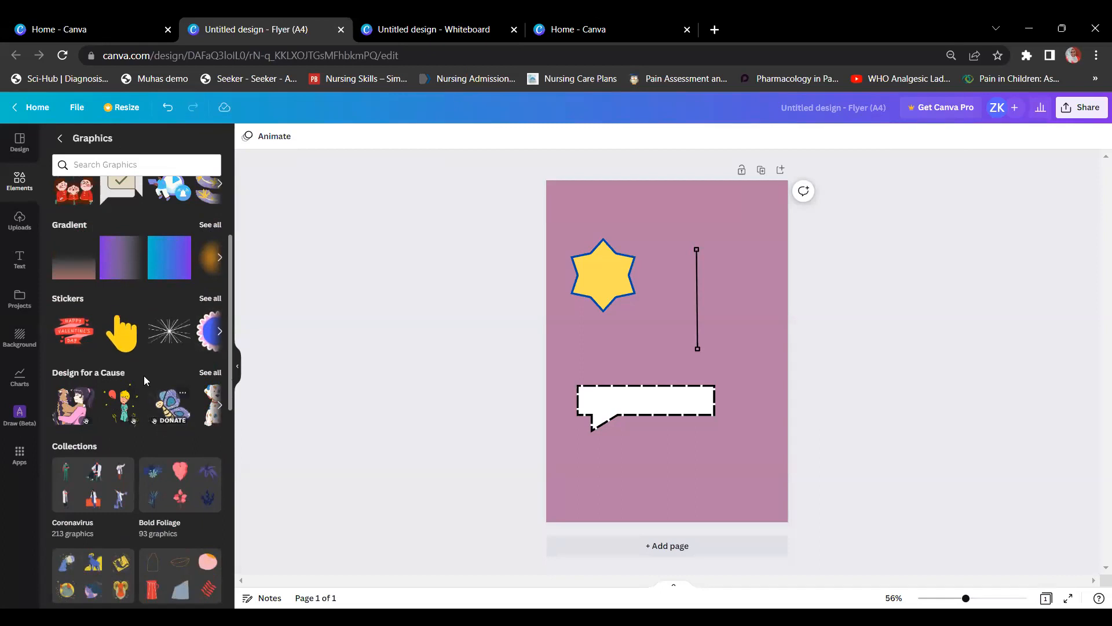
scroll(139, 359, up, 1)
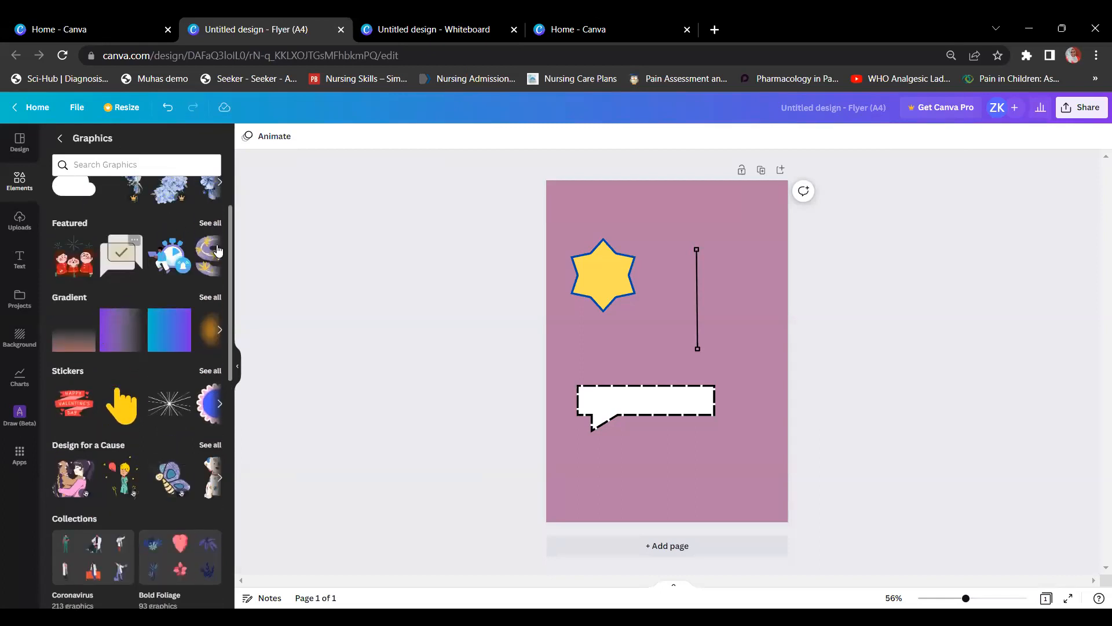
scroll(143, 259, up, 2)
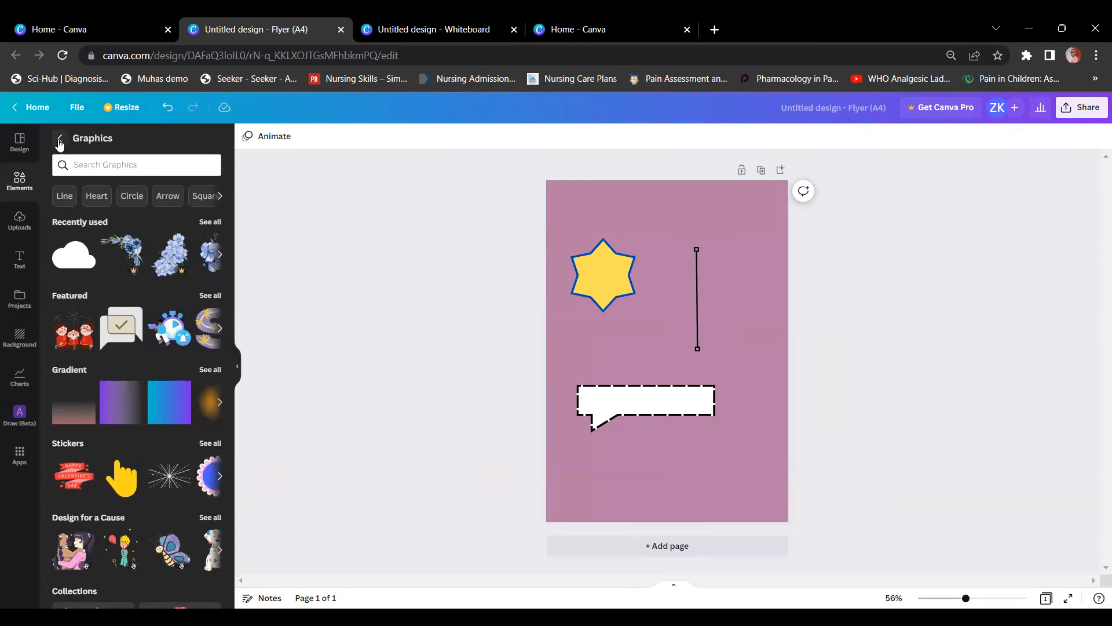
Step: Return to the Elements overview and open the Photos collection
click(72, 166)
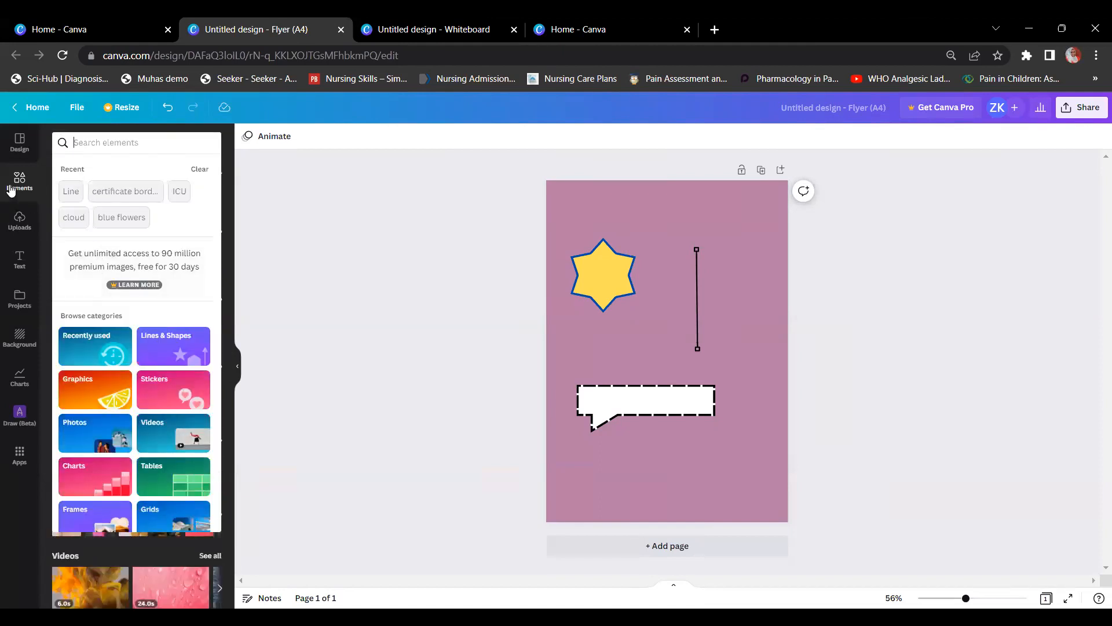
click(19, 180)
scroll(87, 325, down, 1)
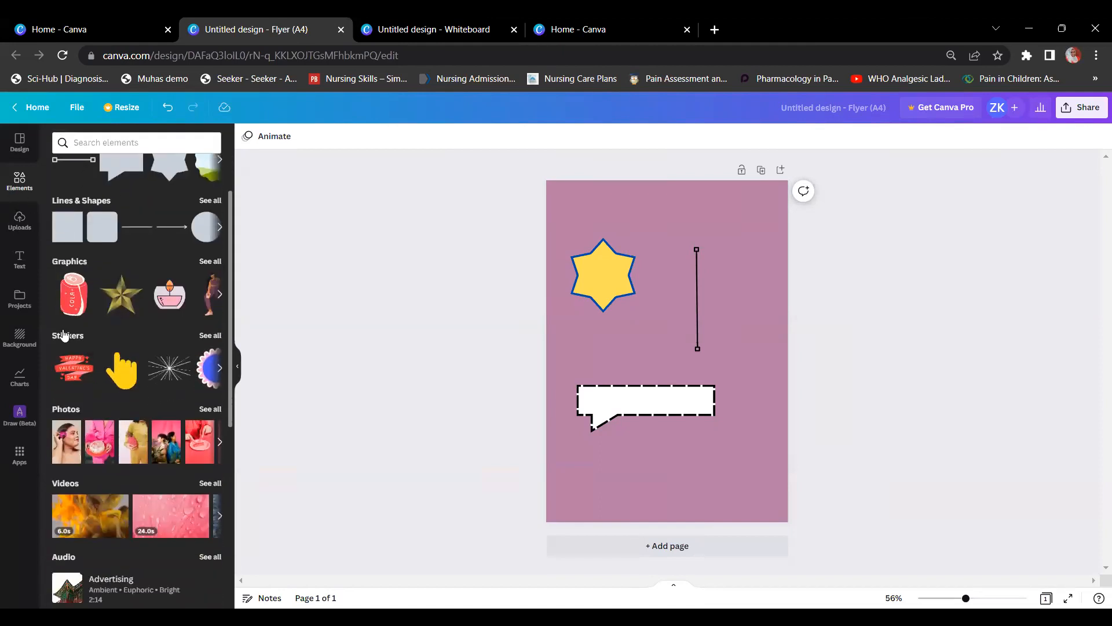
scroll(67, 339, down, 1)
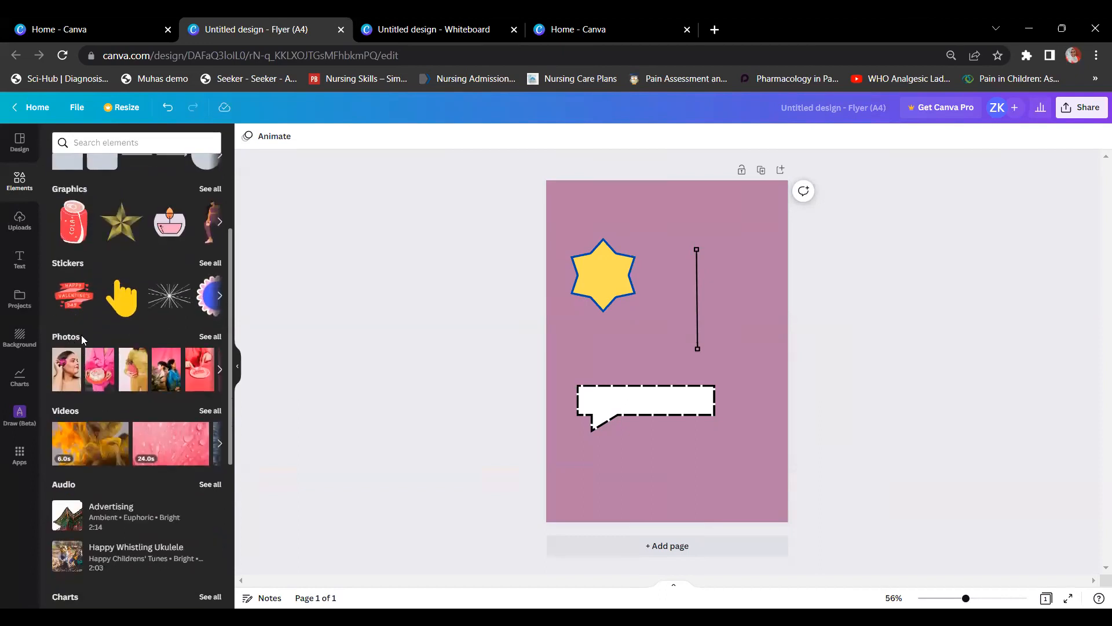
click(68, 340)
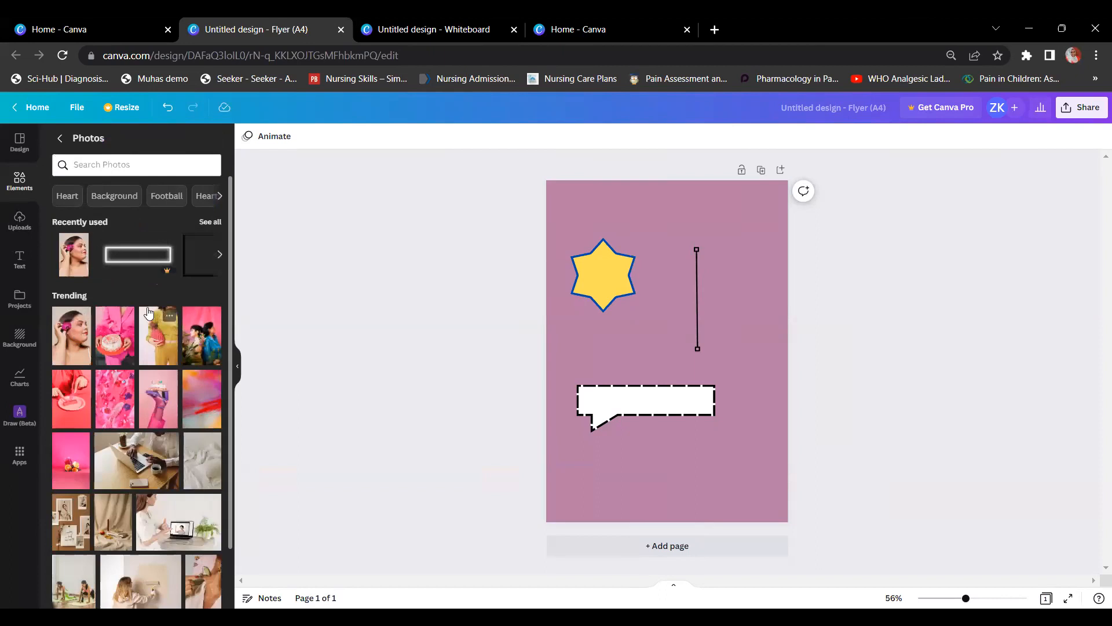
Step: Add the photo of a woman painting a wall to the flyer and enlarge it
scroll(149, 312, down, 2)
scroll(149, 313, down, 2)
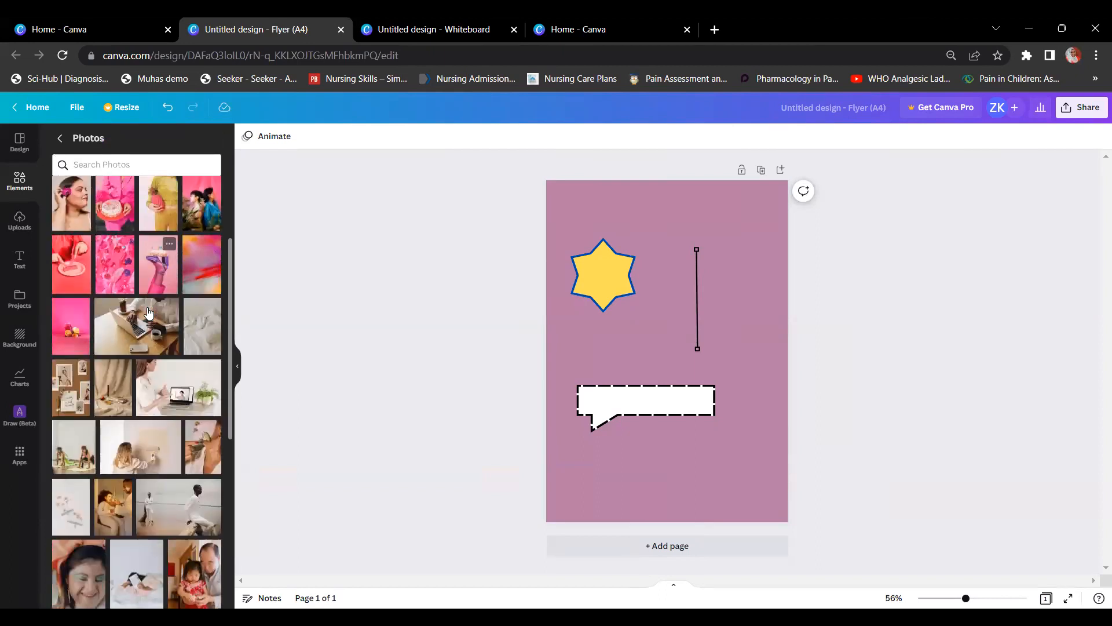
scroll(134, 455, down, 2)
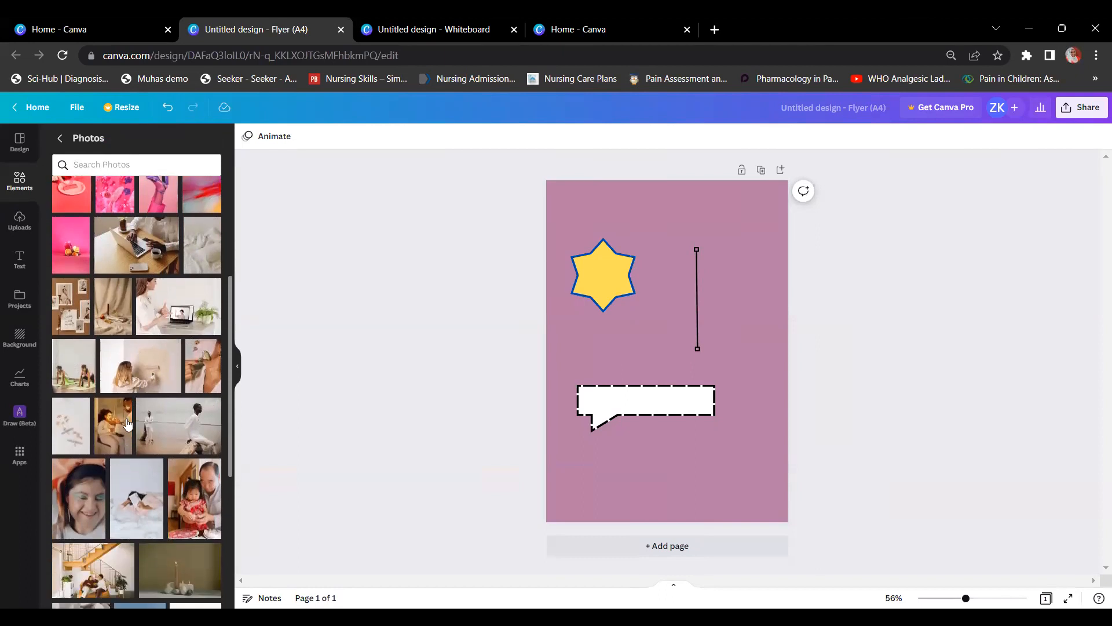
click(126, 359)
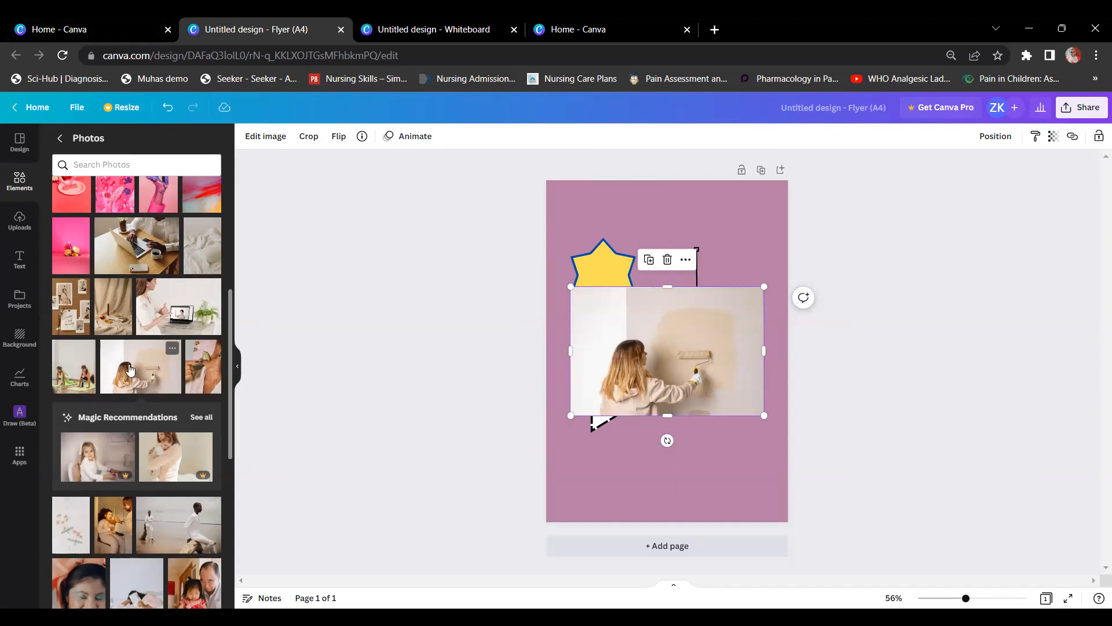
scroll(130, 369, down, 3)
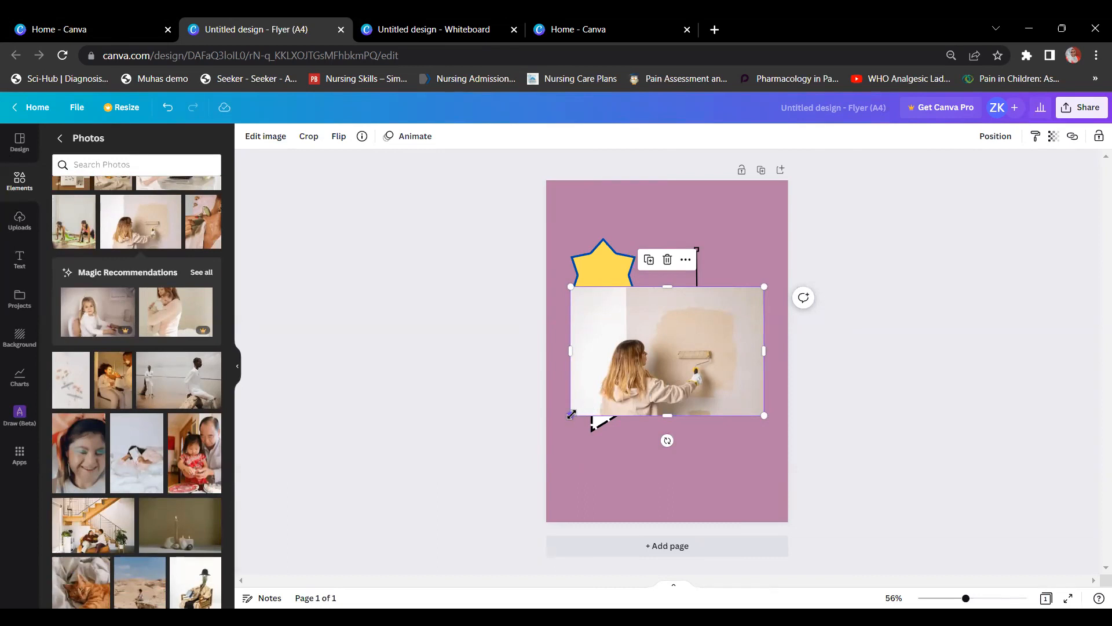
drag(570, 415, 558, 423)
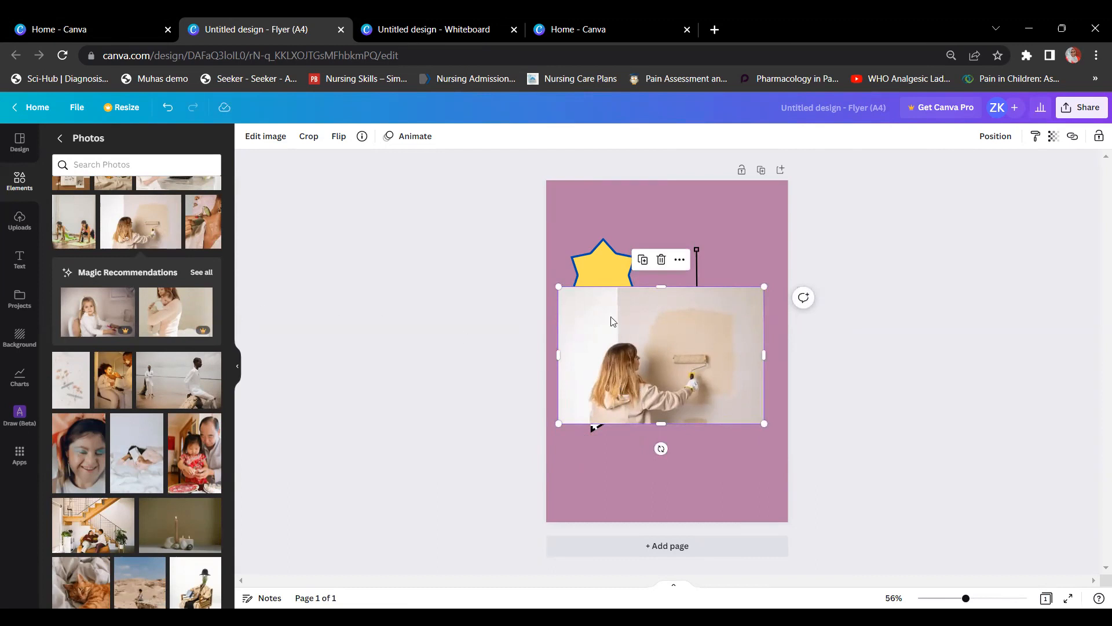
Step: Delete the painting photo, then add and delete the sleeping cat photo too
scroll(149, 420, down, 2)
scroll(120, 391, down, 4)
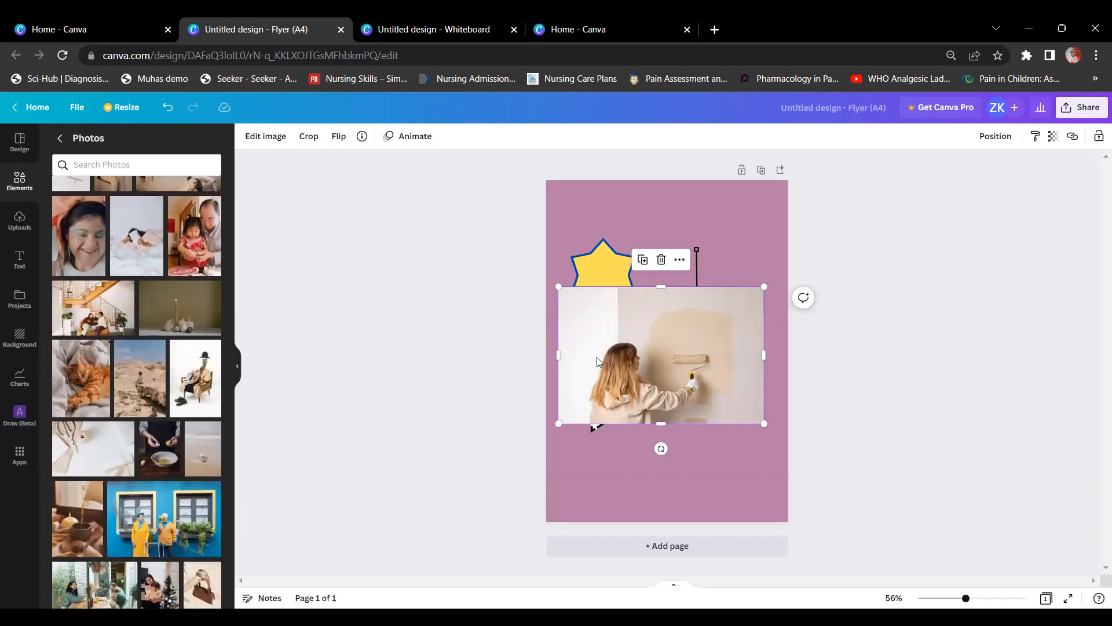
key(Delete)
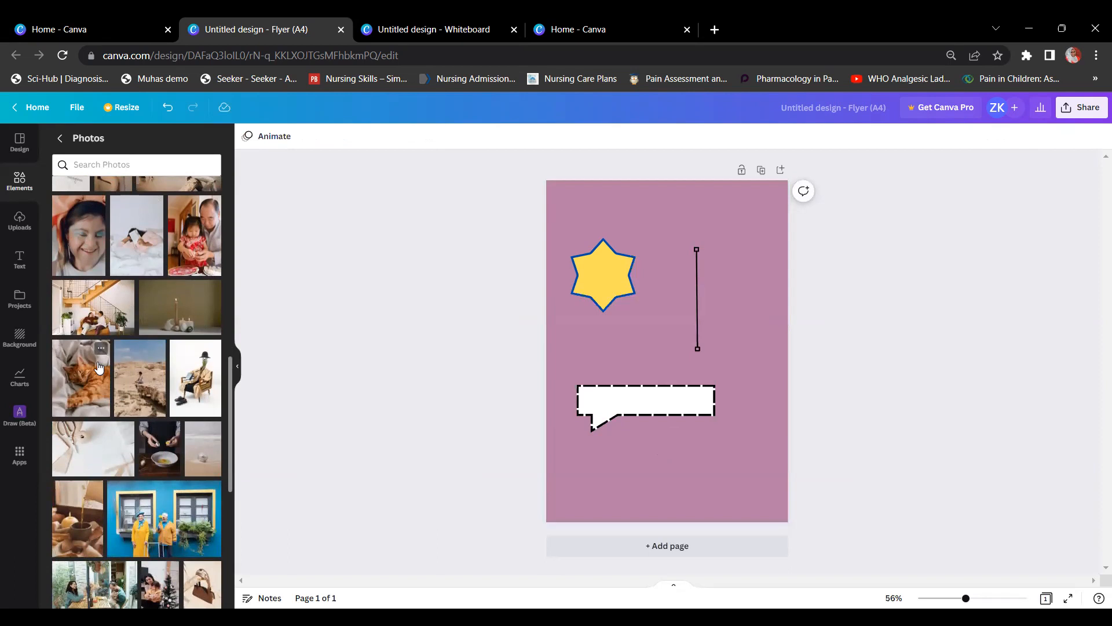
click(81, 380)
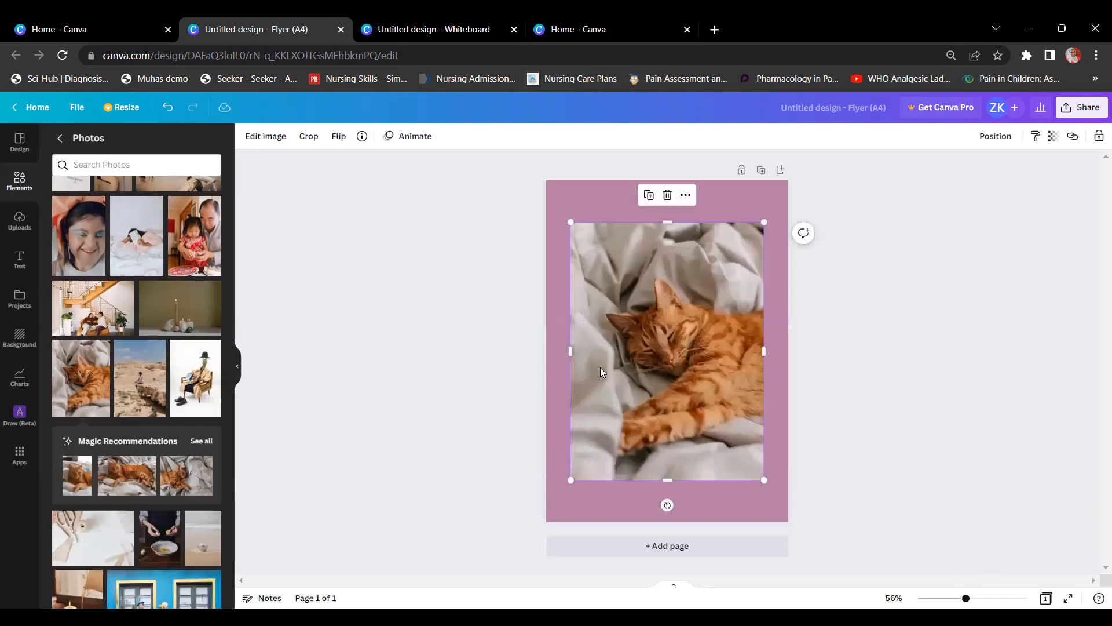
key(Delete)
scroll(143, 336, up, 10)
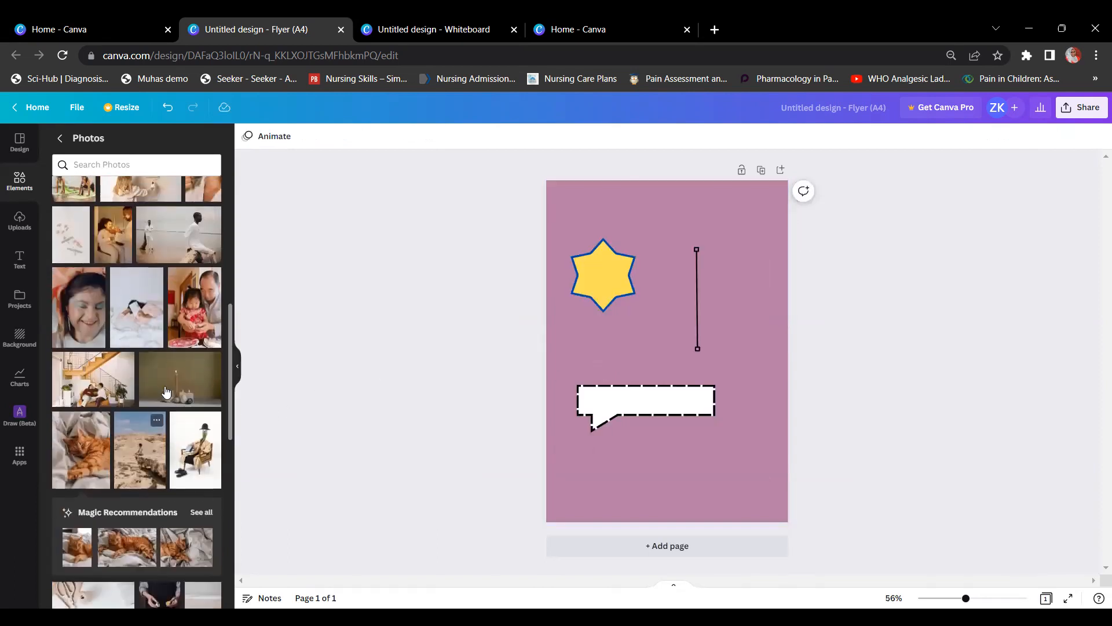
Step: Search Photos for 'egg', try a watermarked fried-egg photo, then delete it
click(116, 164)
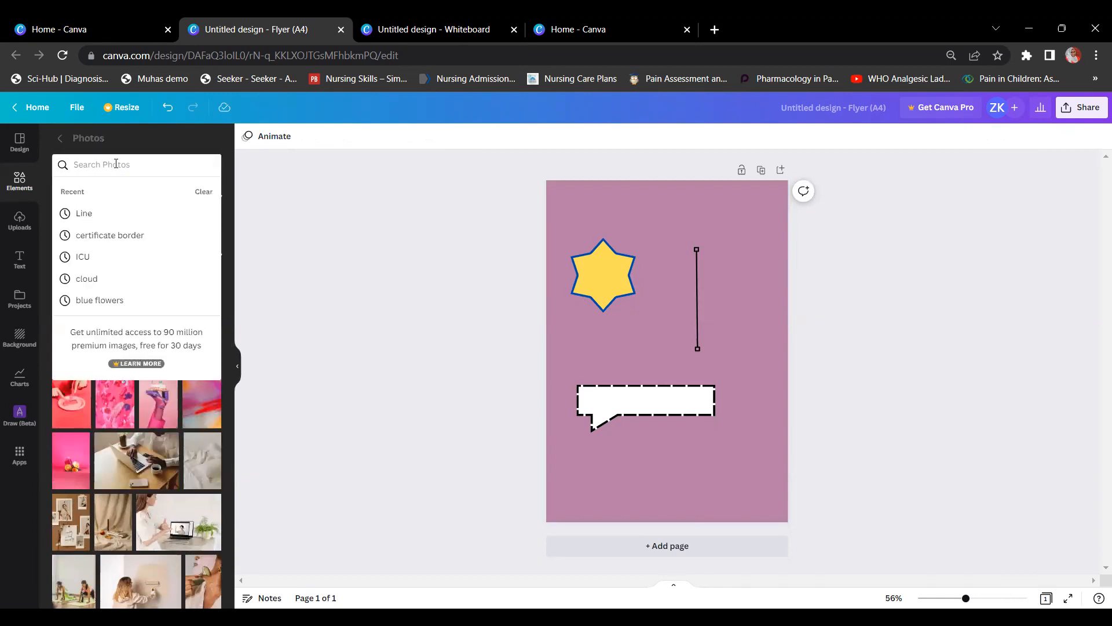
text(egg)
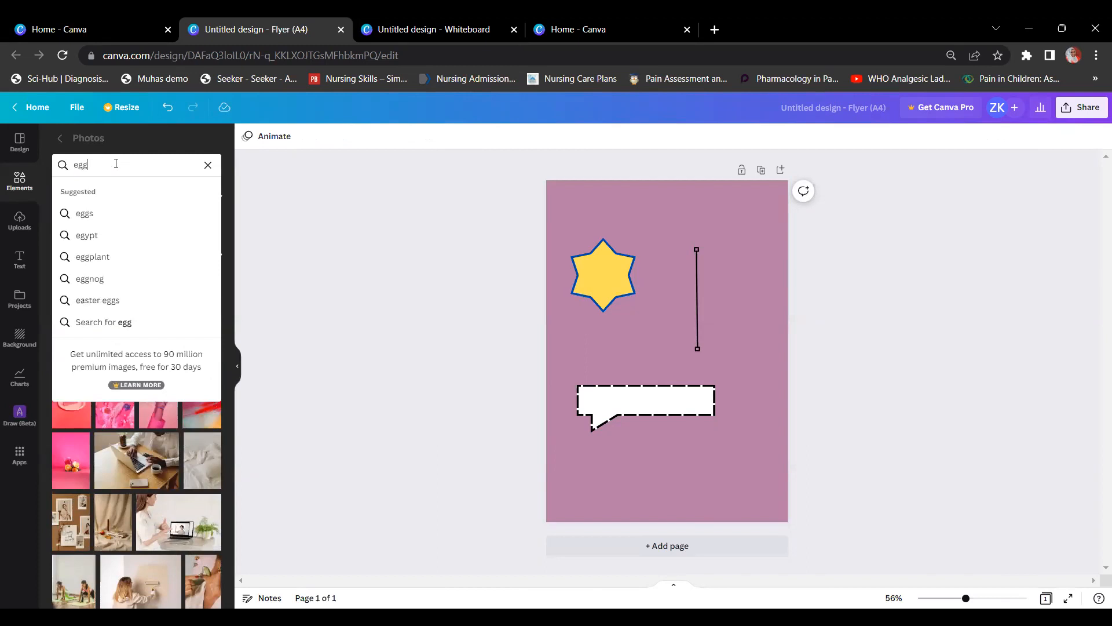
click(84, 214)
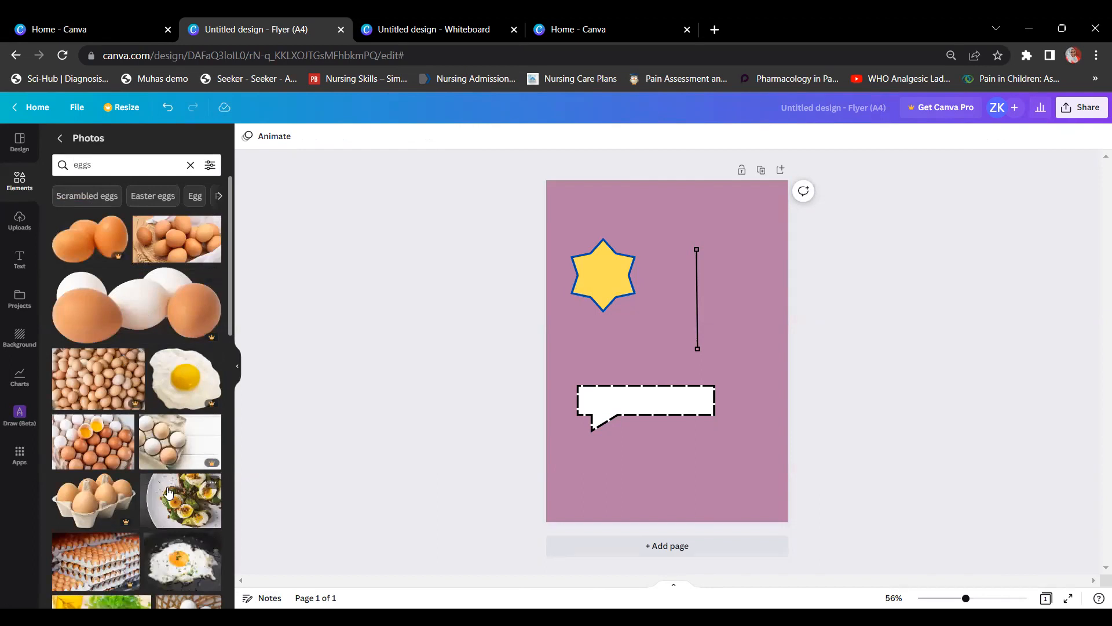
click(193, 389)
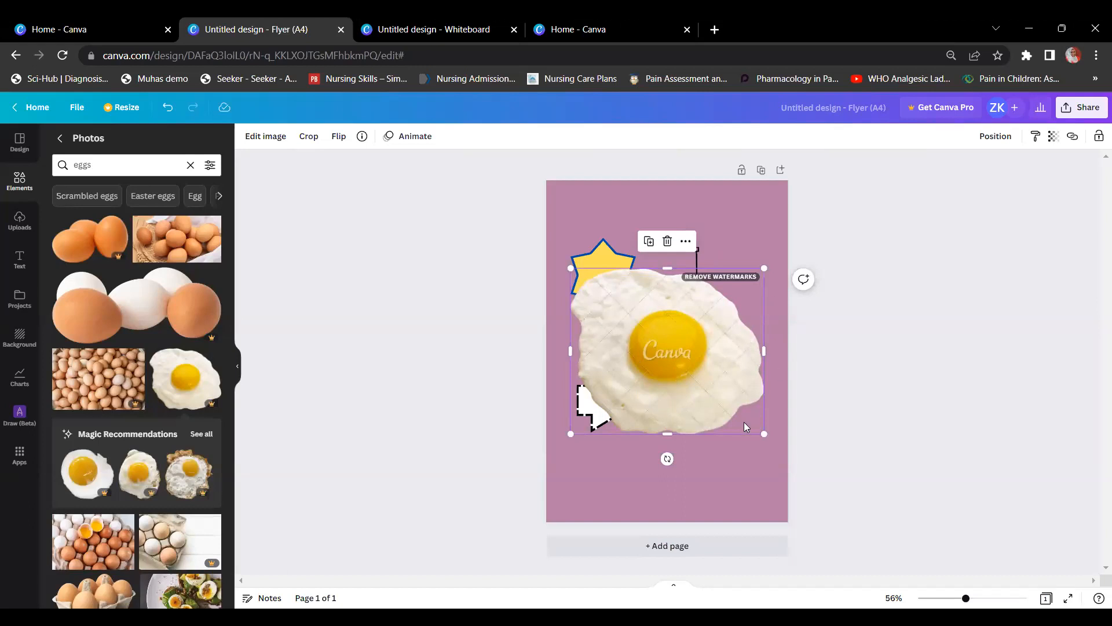
drag(764, 433, 750, 416)
click(707, 276)
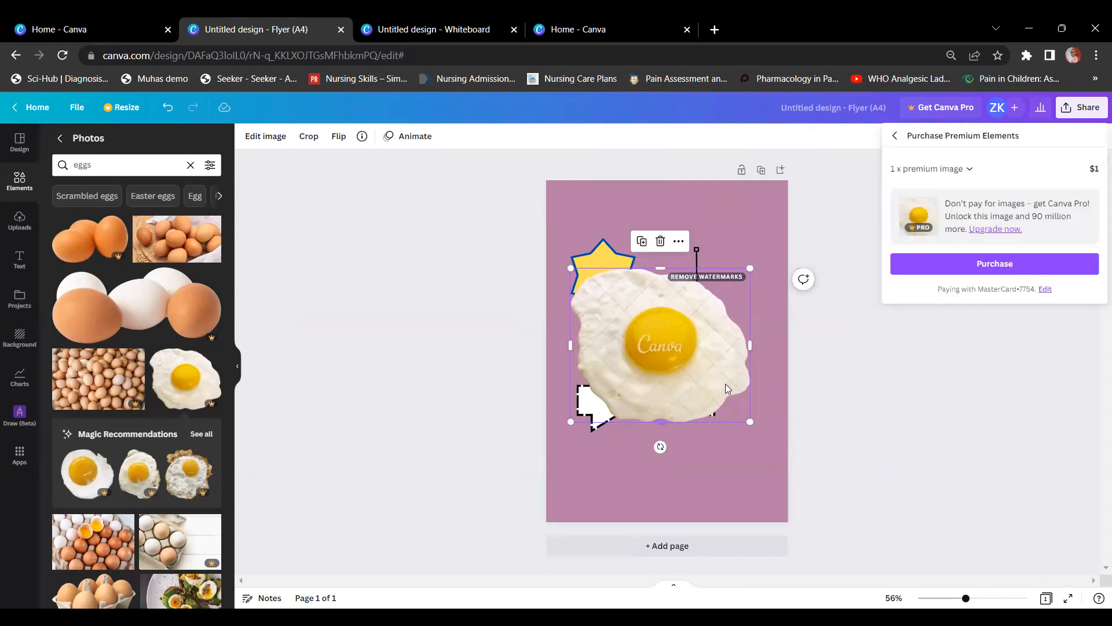
click(897, 137)
click(674, 329)
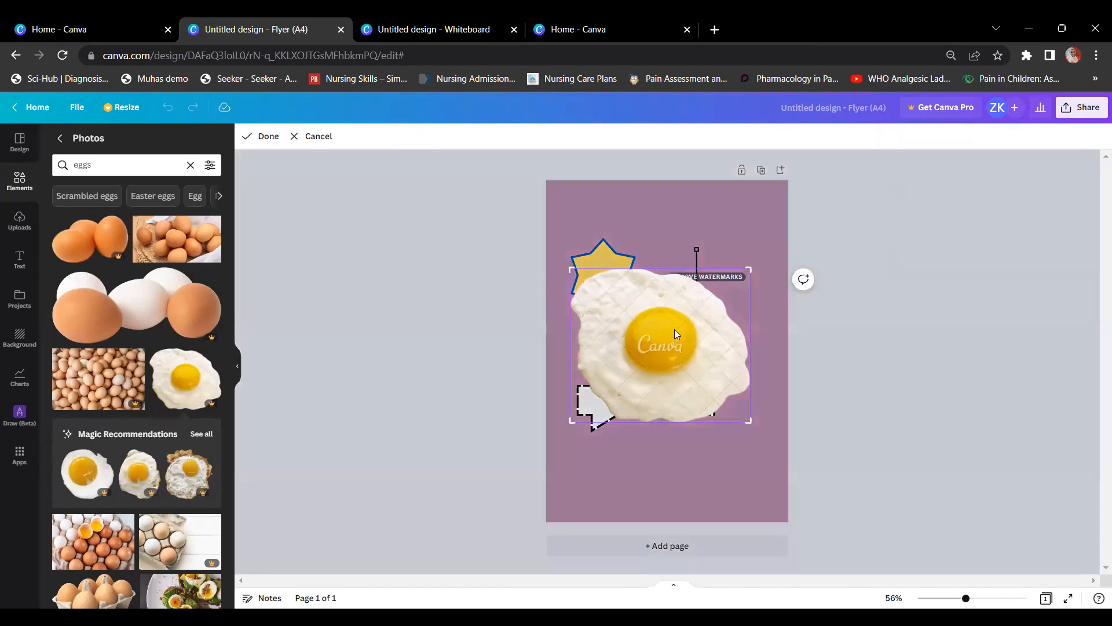
key(Delete)
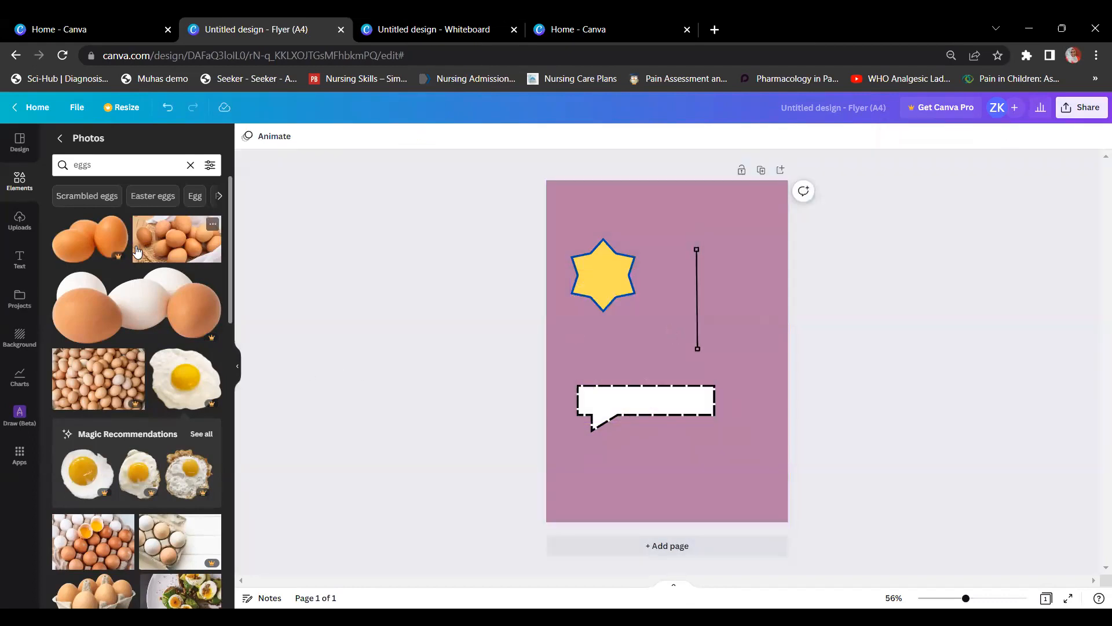
Step: Add the fried-egg-in-pan and three brown eggs photos, stacking the eggs above the fried egg
scroll(167, 342, down, 5)
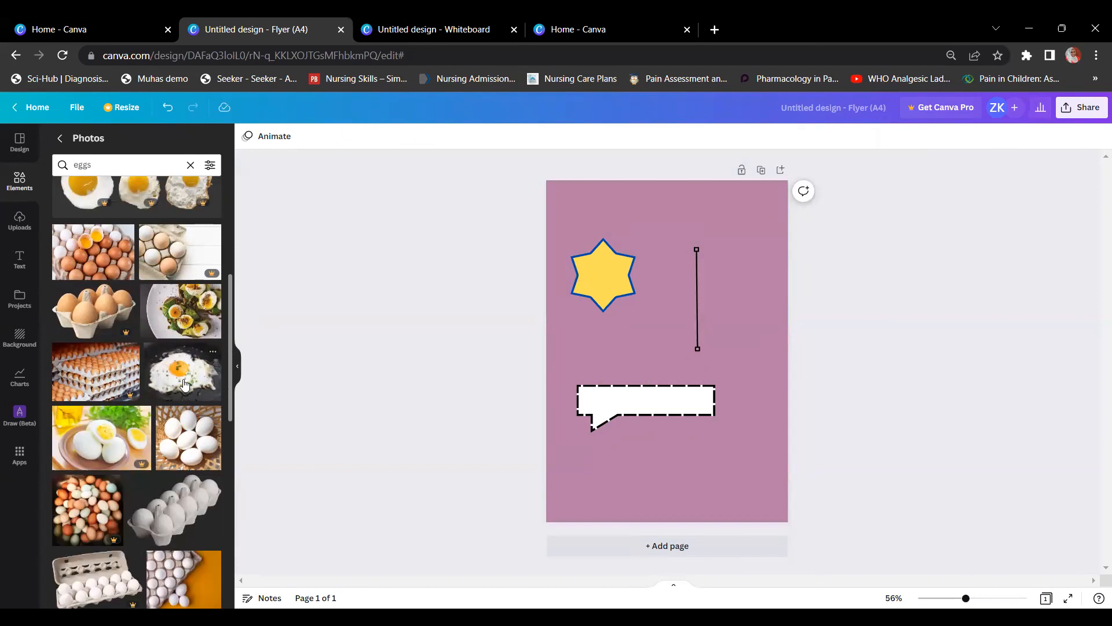
click(184, 384)
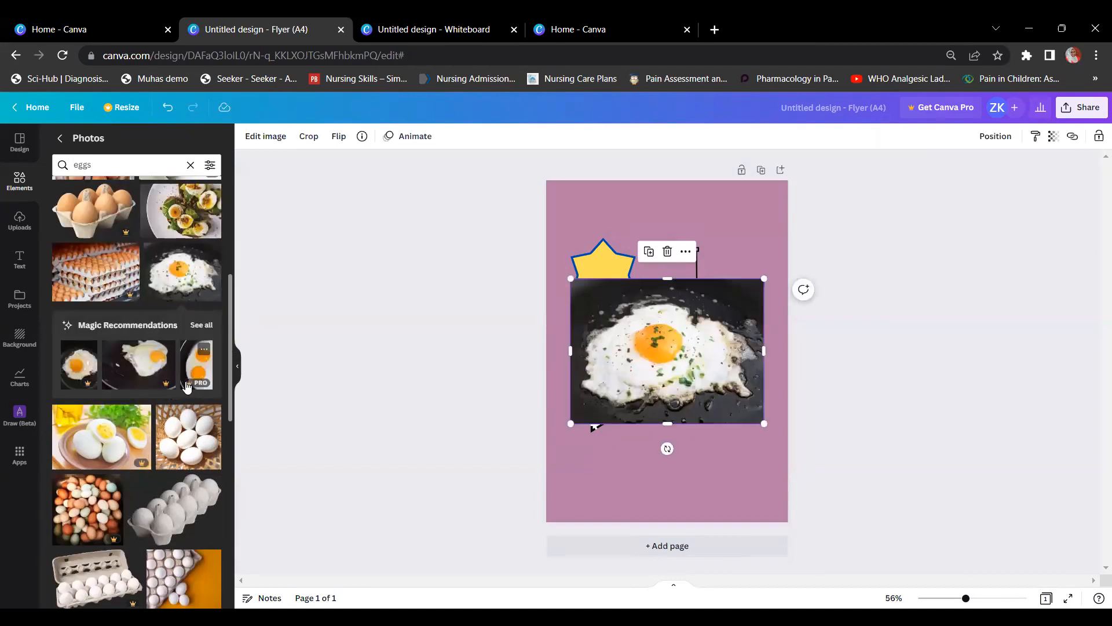
scroll(186, 387, down, 5)
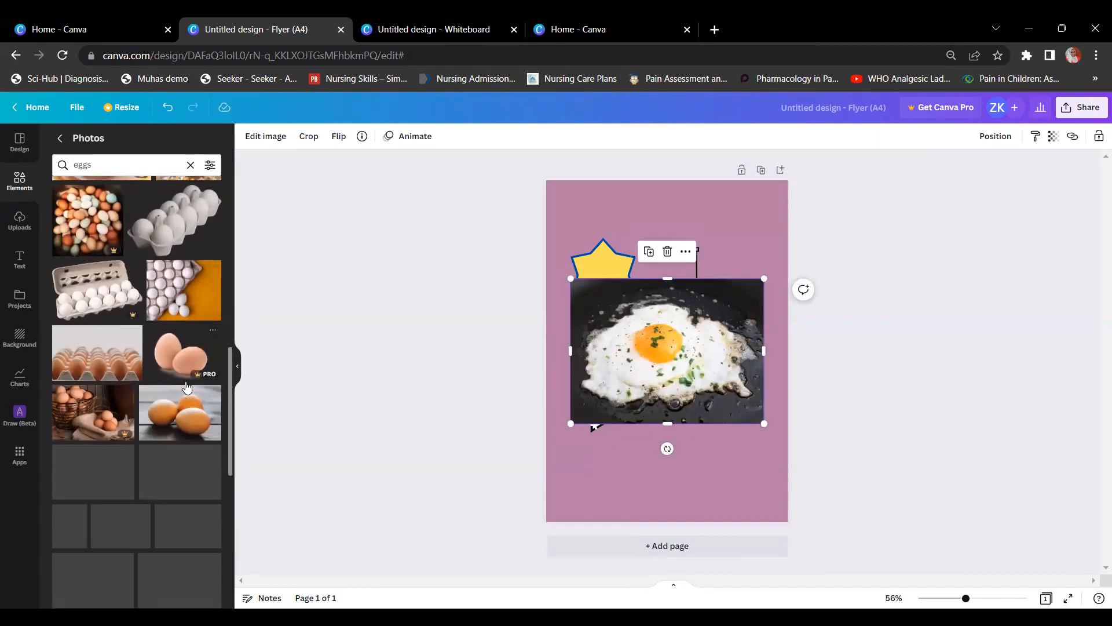
click(185, 405)
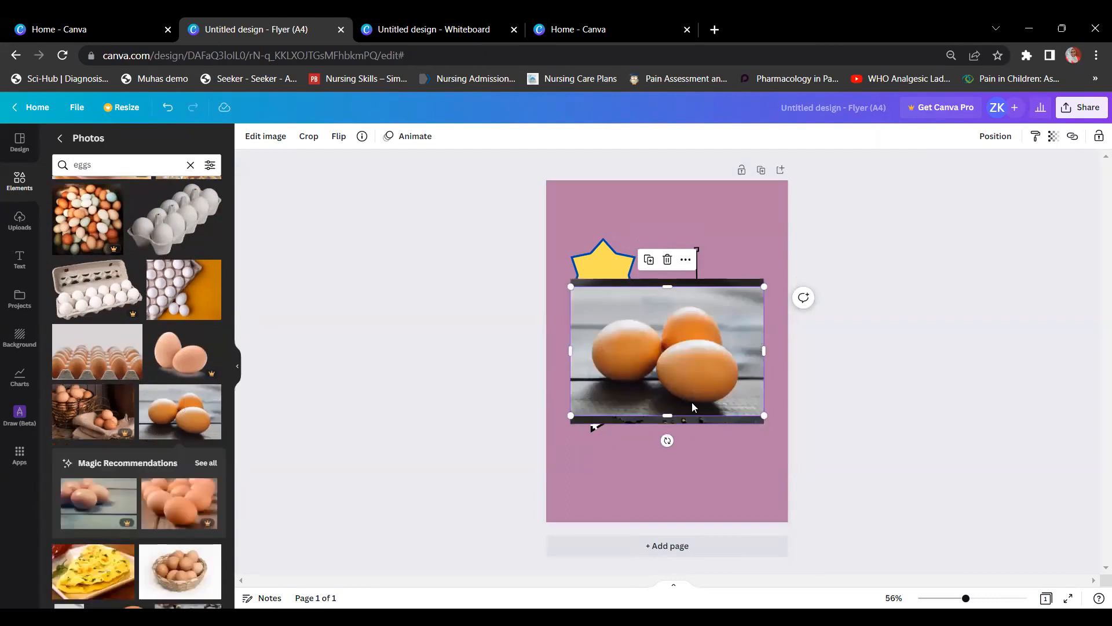
drag(683, 374, 688, 286)
drag(728, 351, 728, 424)
click(702, 249)
drag(703, 251, 697, 269)
click(804, 290)
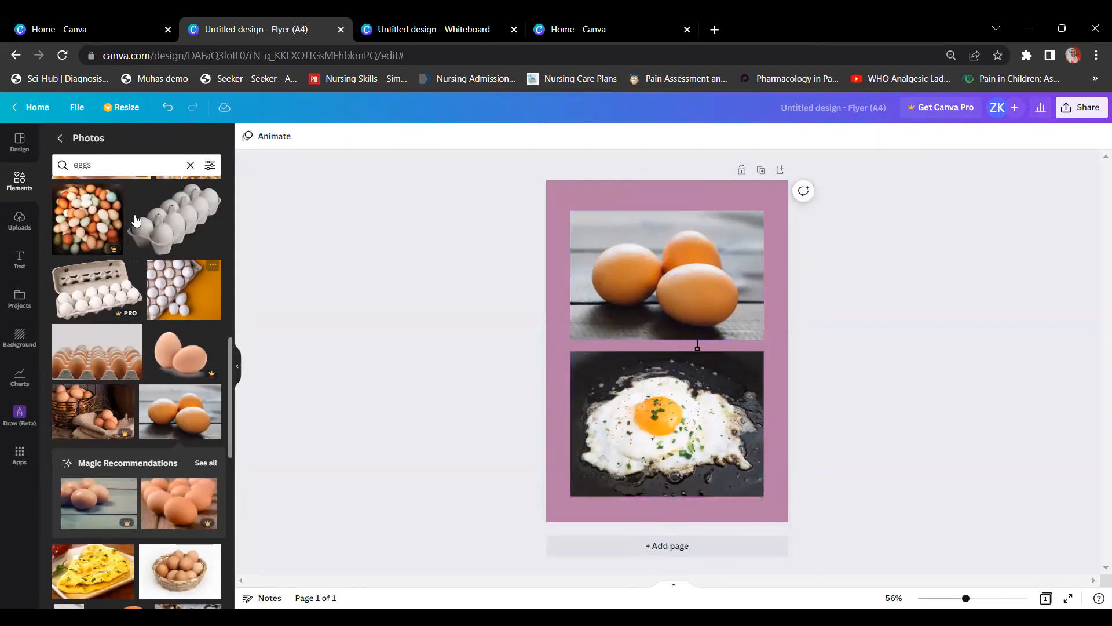
click(189, 165)
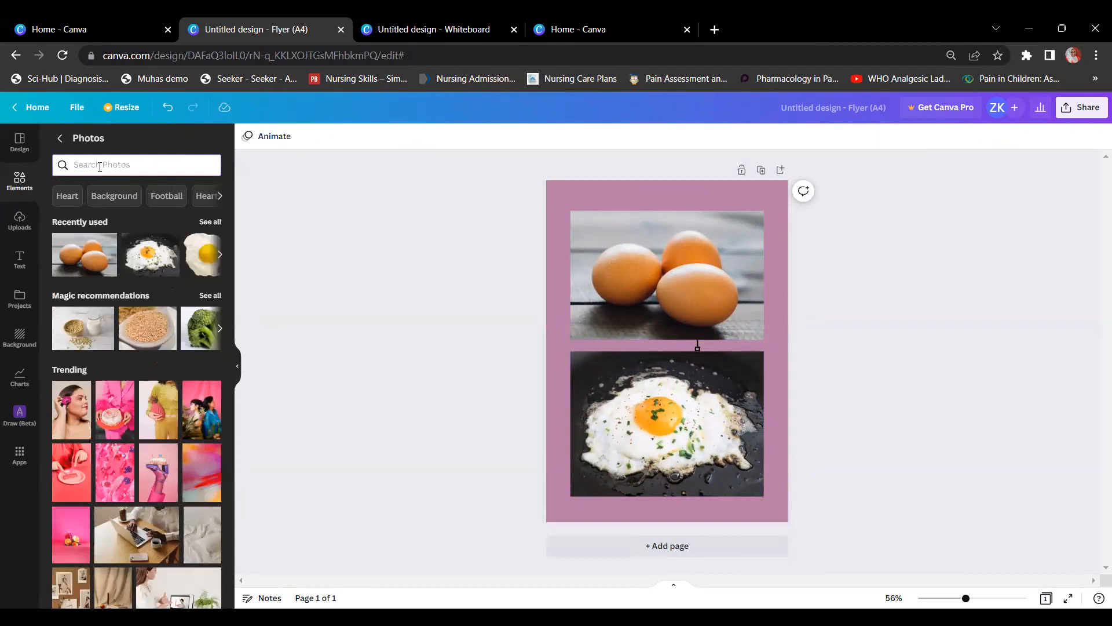
Step: Search Photos for 'docto' and browse the doctor-and-patient results
text(doctor)
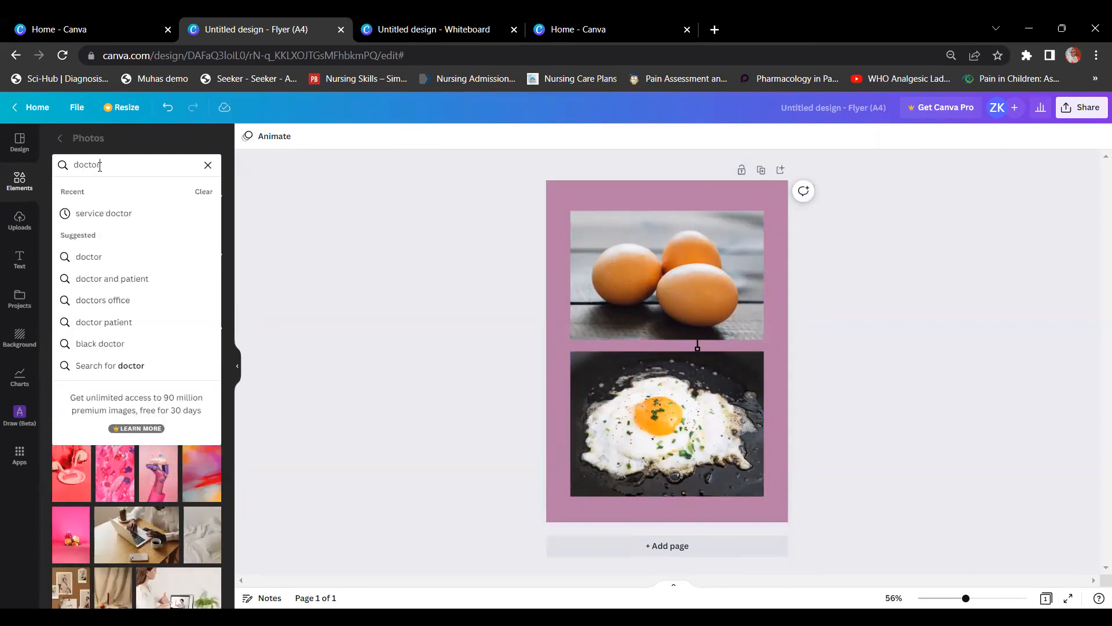
click(90, 286)
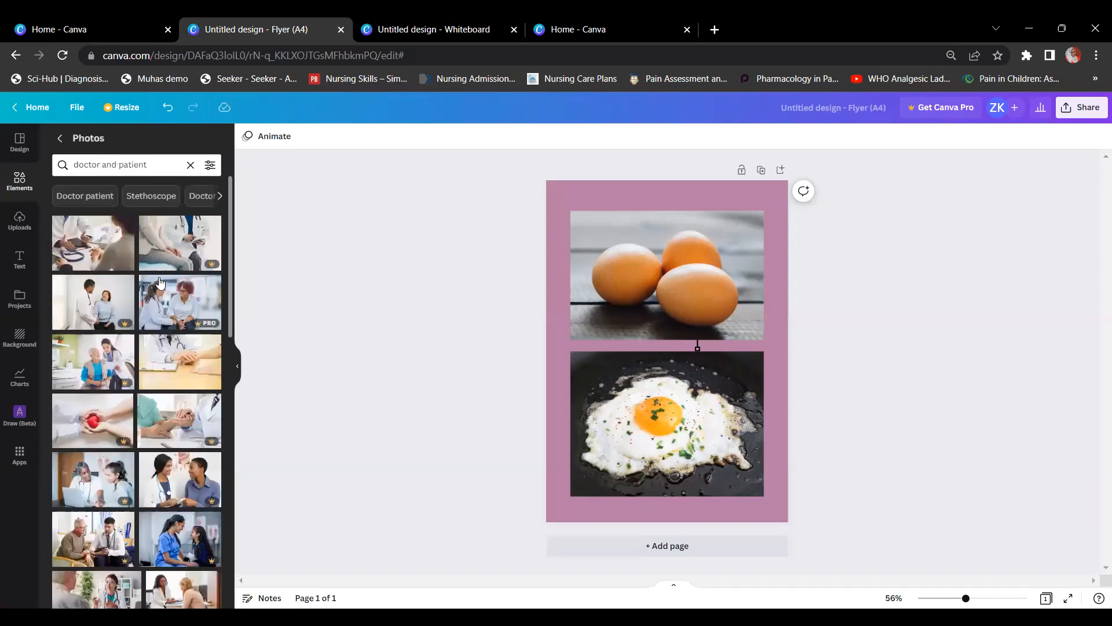
scroll(179, 520, down, 1)
scroll(179, 520, down, 5)
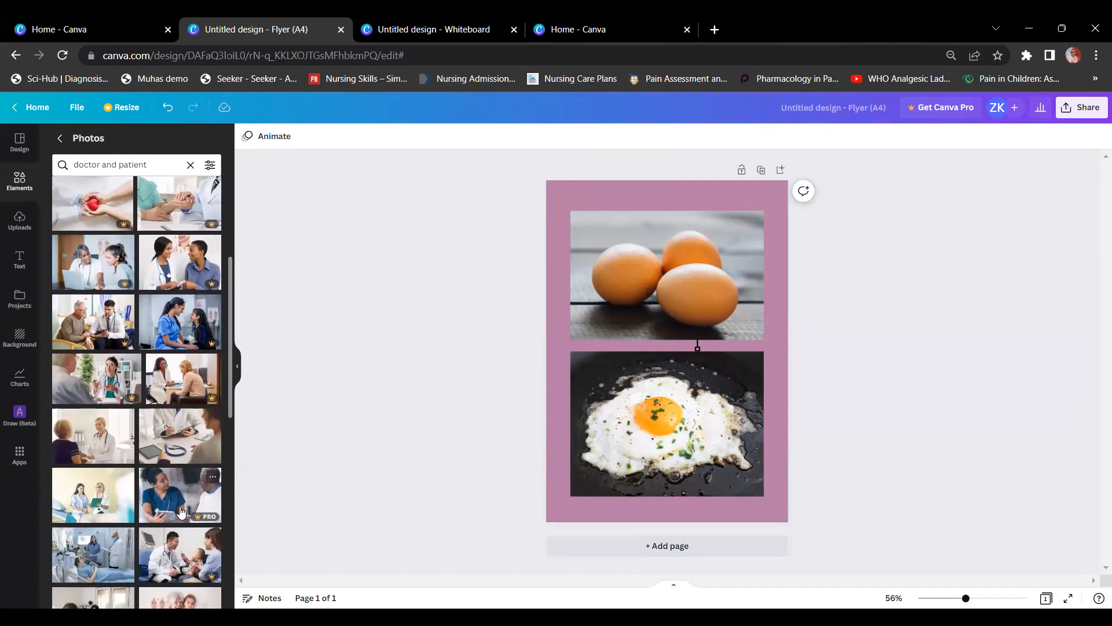
scroll(181, 501, down, 4)
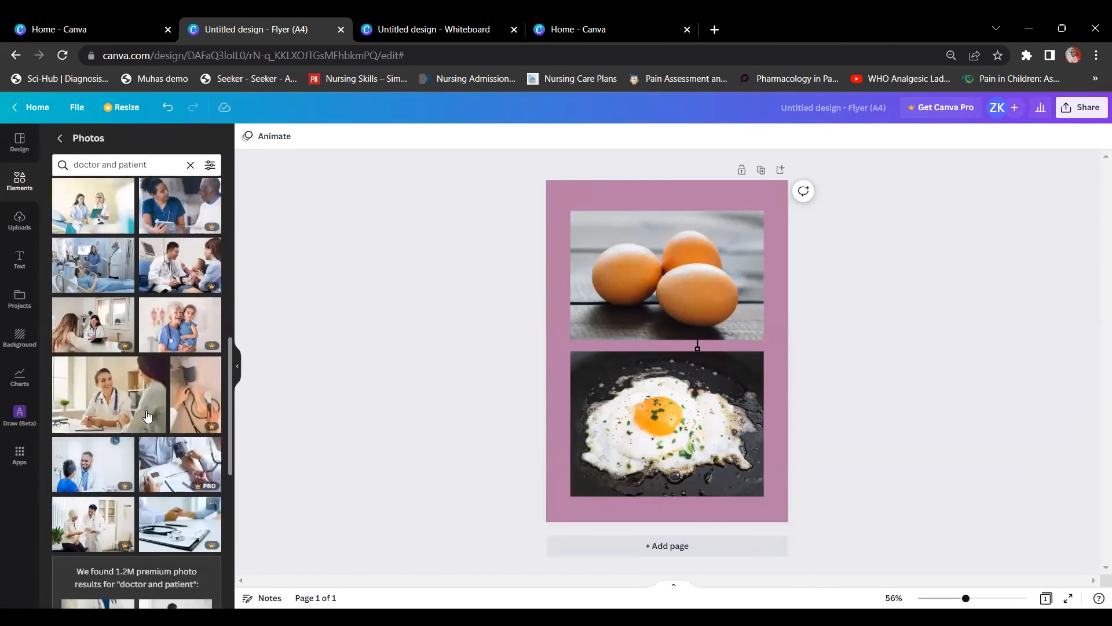
scroll(146, 409, down, 7)
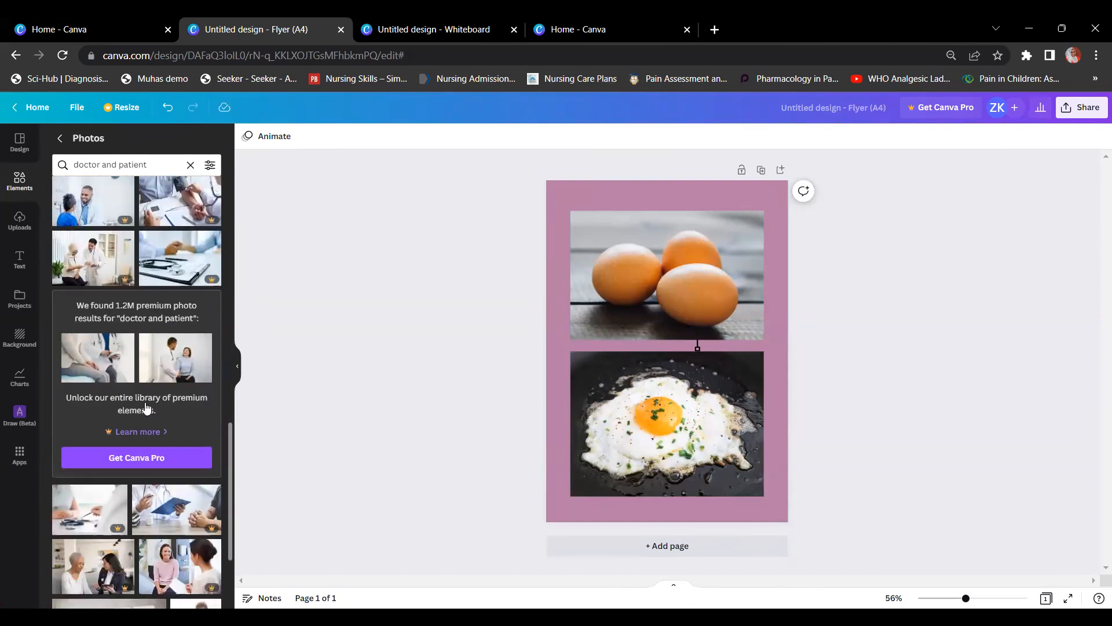
scroll(146, 409, up, 1)
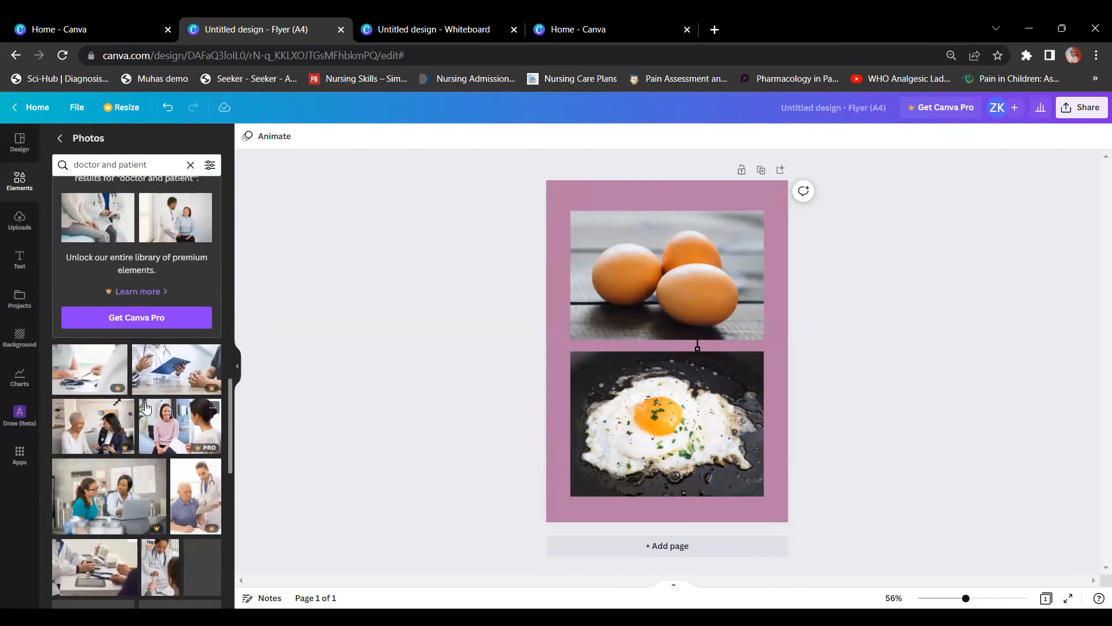
scroll(146, 409, up, 10)
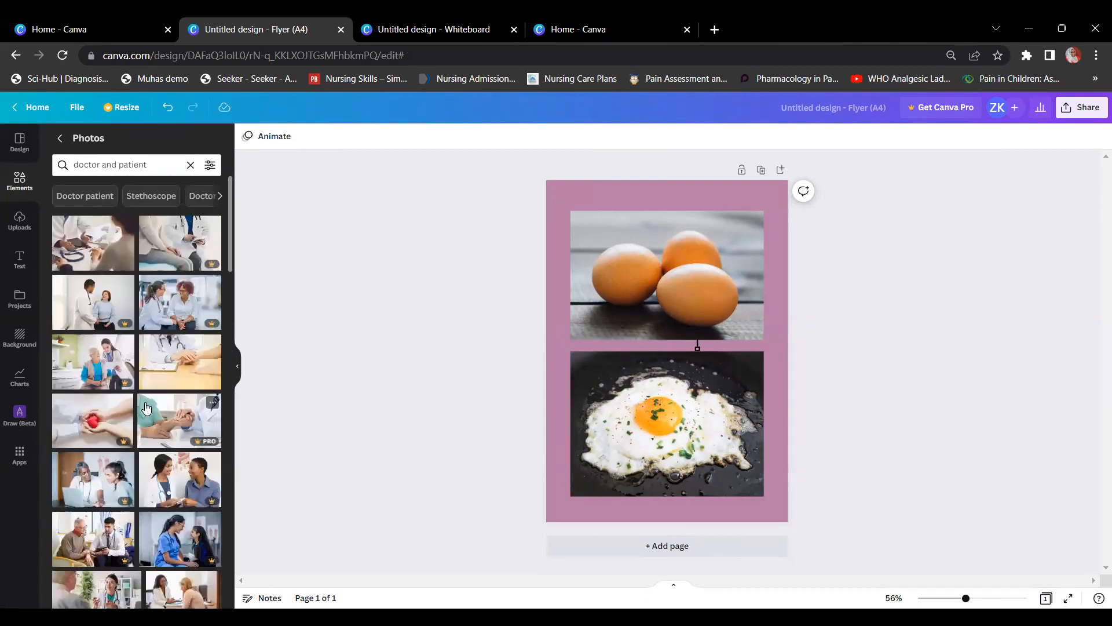
Step: Try a doctor-and-patient photo on the flyer, then delete it and select the fried-egg photo
click(101, 241)
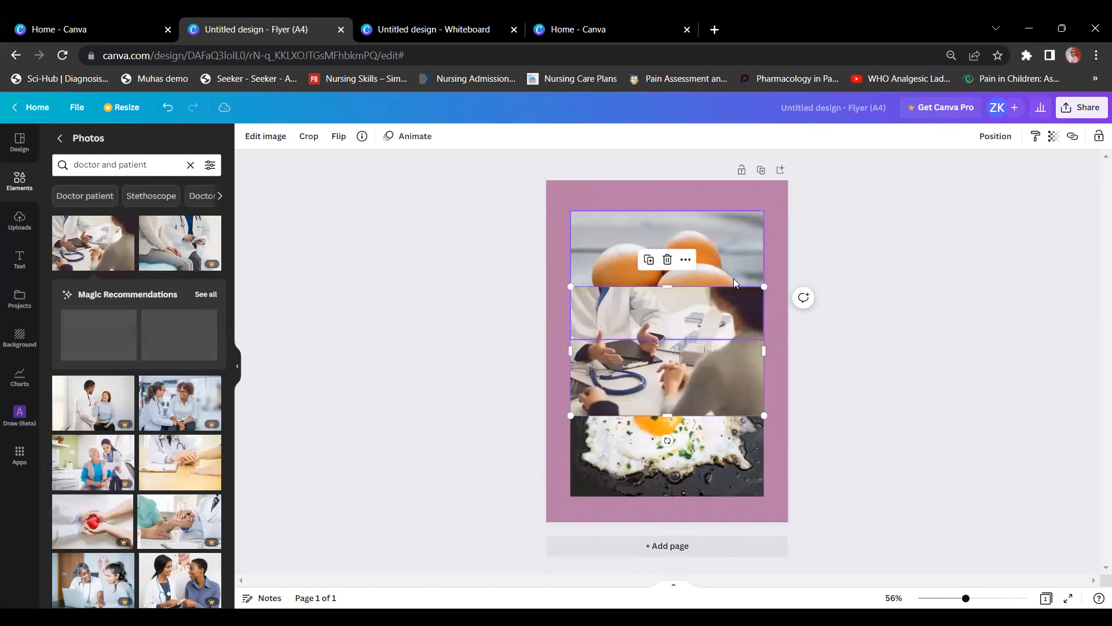
drag(764, 286, 673, 314)
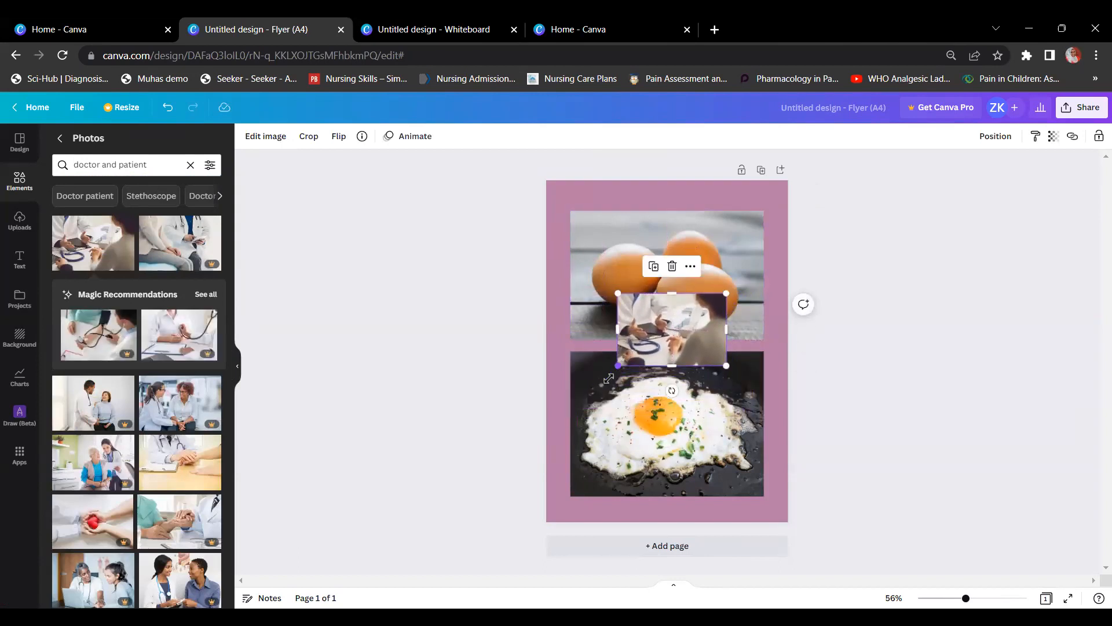
drag(609, 379, 580, 413)
drag(634, 374, 638, 349)
key(Delete)
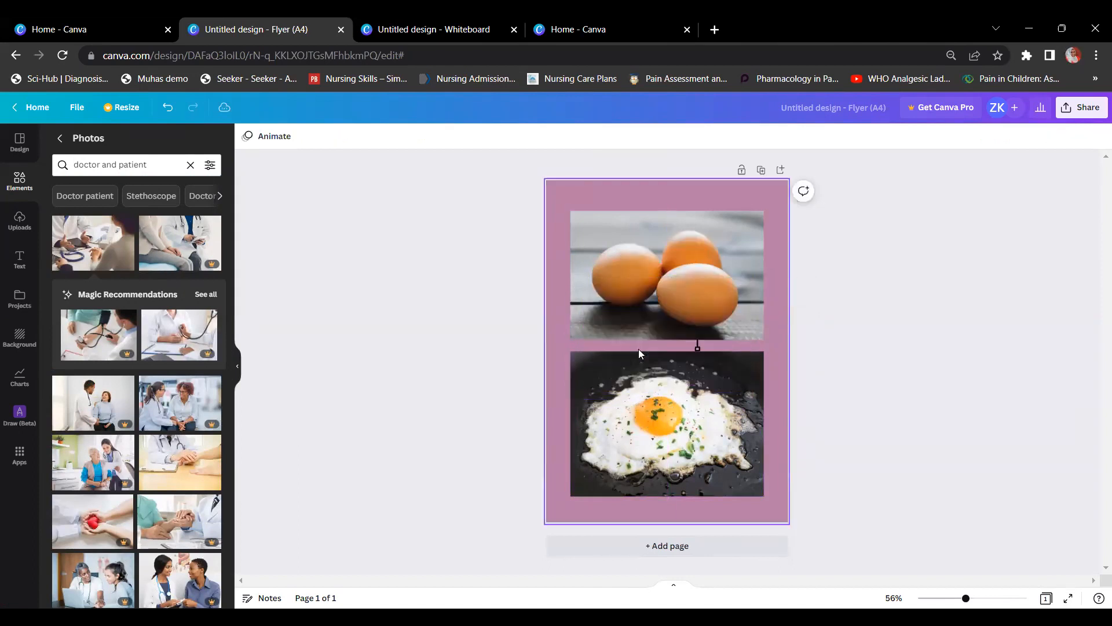
click(649, 379)
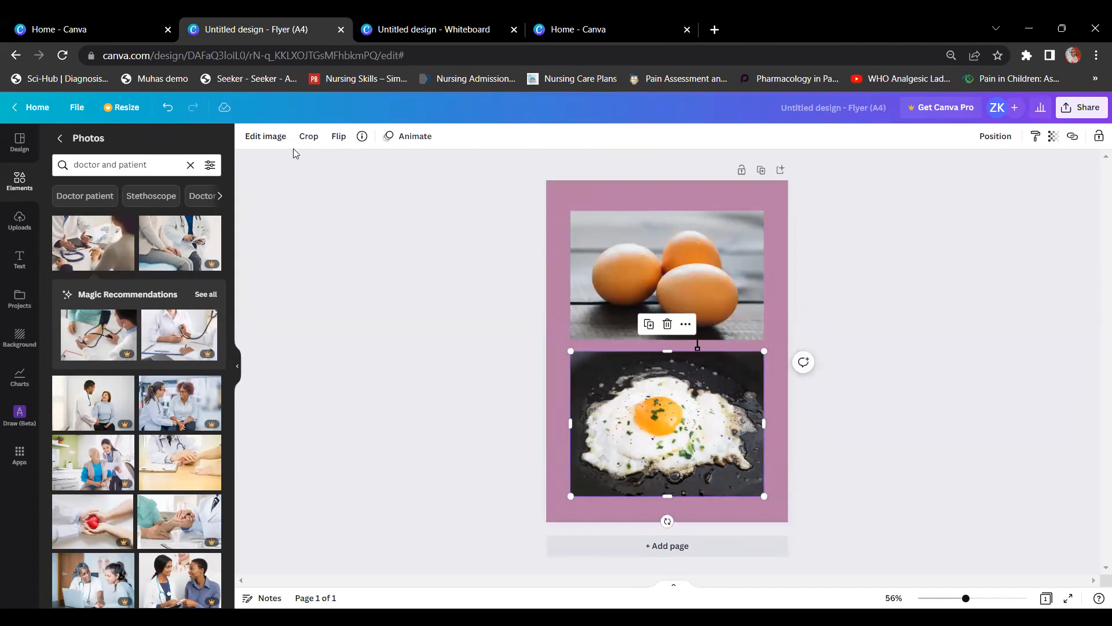
Step: Brighten the fried-egg photo and apply the Festive filter at intensity 50
click(261, 139)
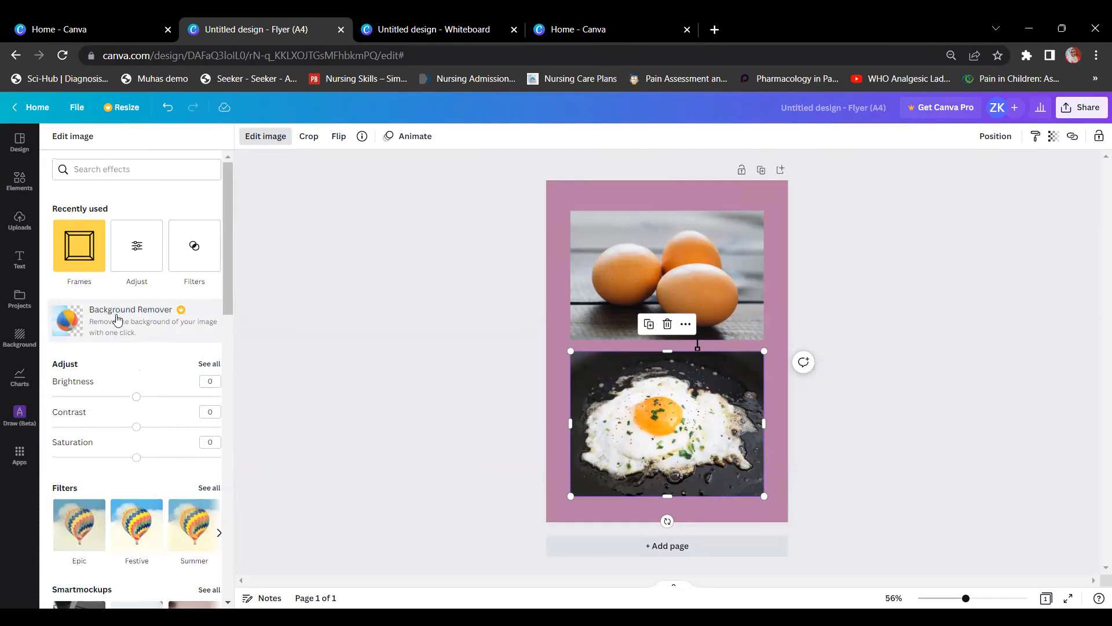
scroll(117, 319, down, 1)
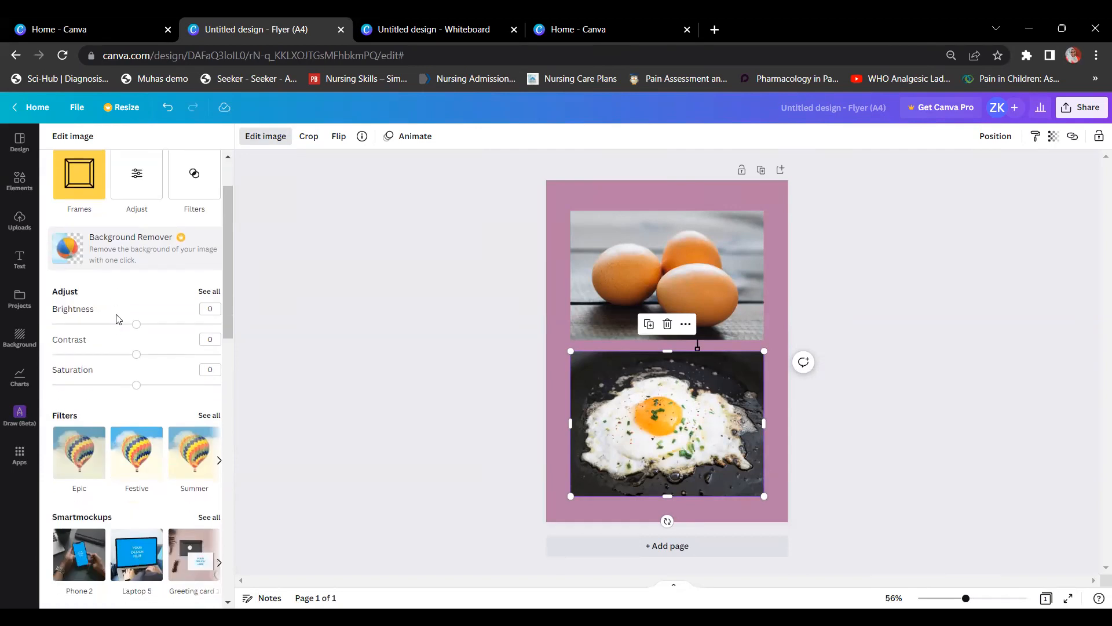
drag(134, 327, 131, 387)
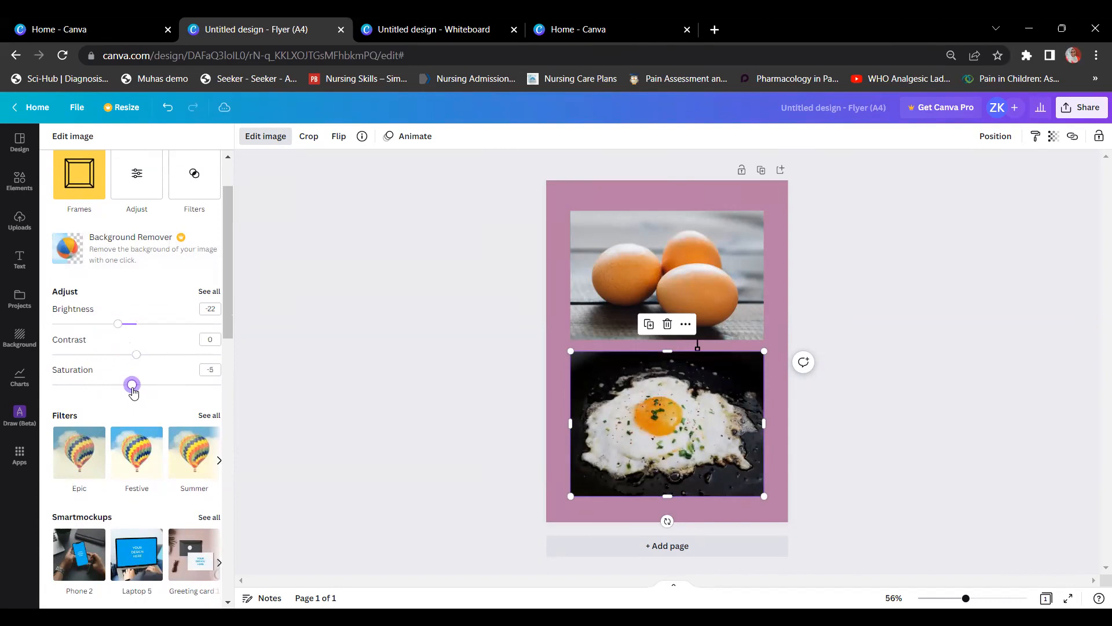
scroll(132, 393, down, 3)
click(177, 325)
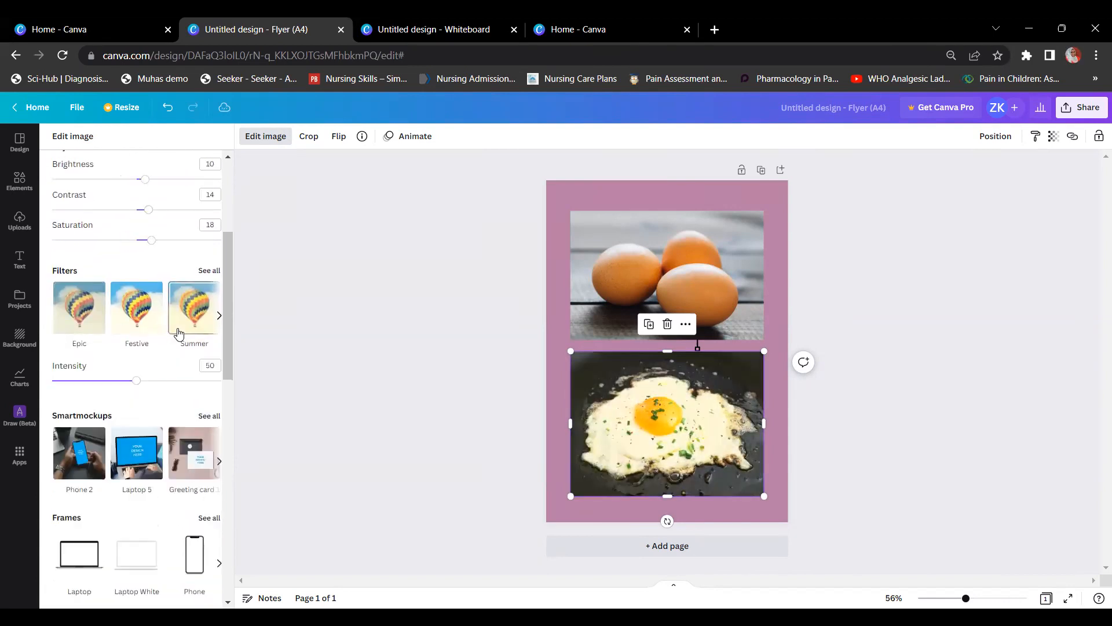
click(152, 305)
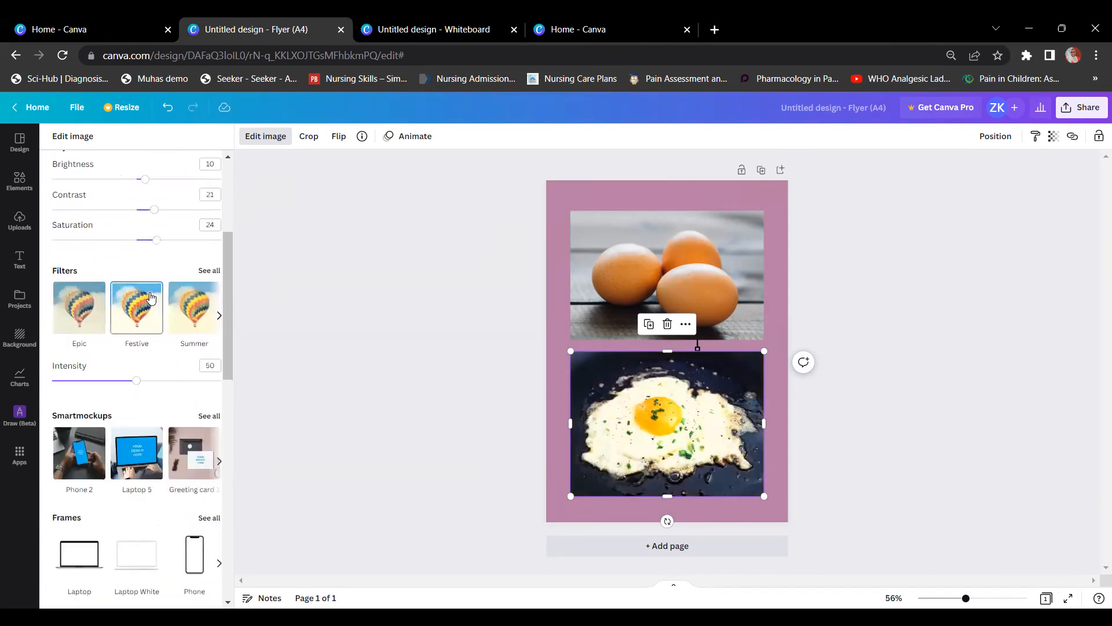
scroll(151, 297, down, 1)
scroll(151, 296, down, 1)
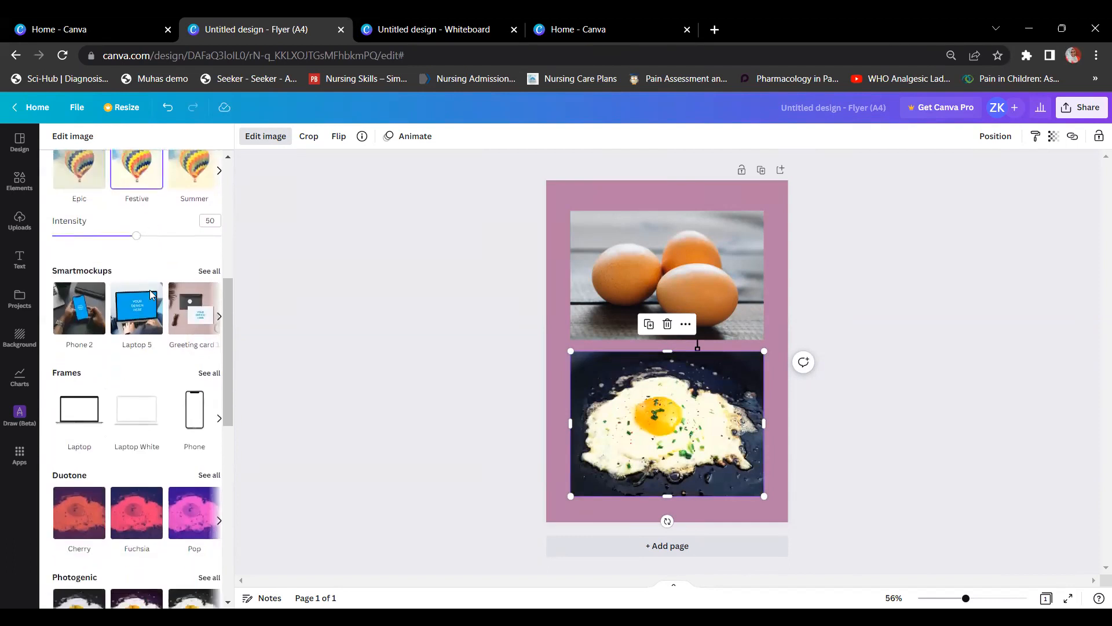
scroll(151, 296, down, 1)
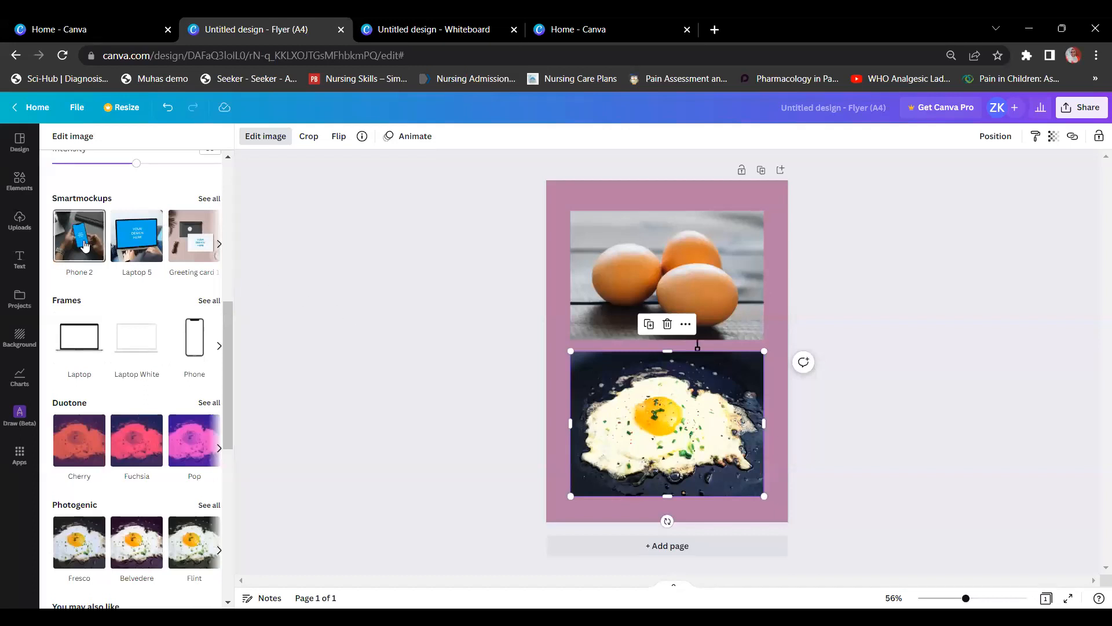
Step: Turn the fried-egg photo into a Phone 2 mockup and enlarge it over the lower page
click(81, 245)
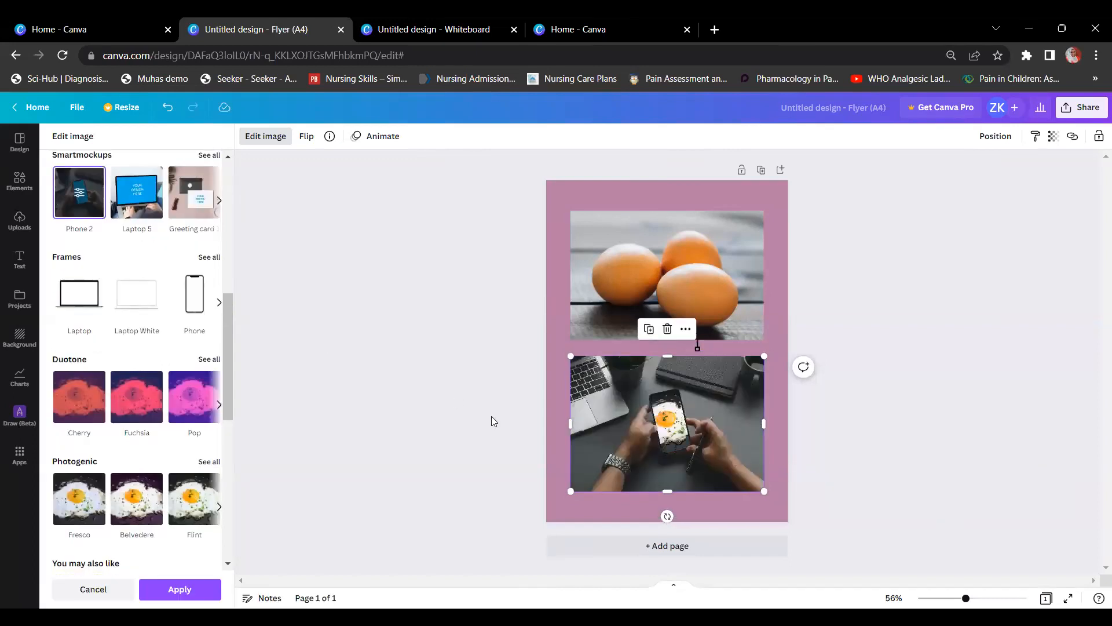
drag(767, 351, 791, 336)
drag(710, 471, 712, 417)
drag(563, 430, 551, 443)
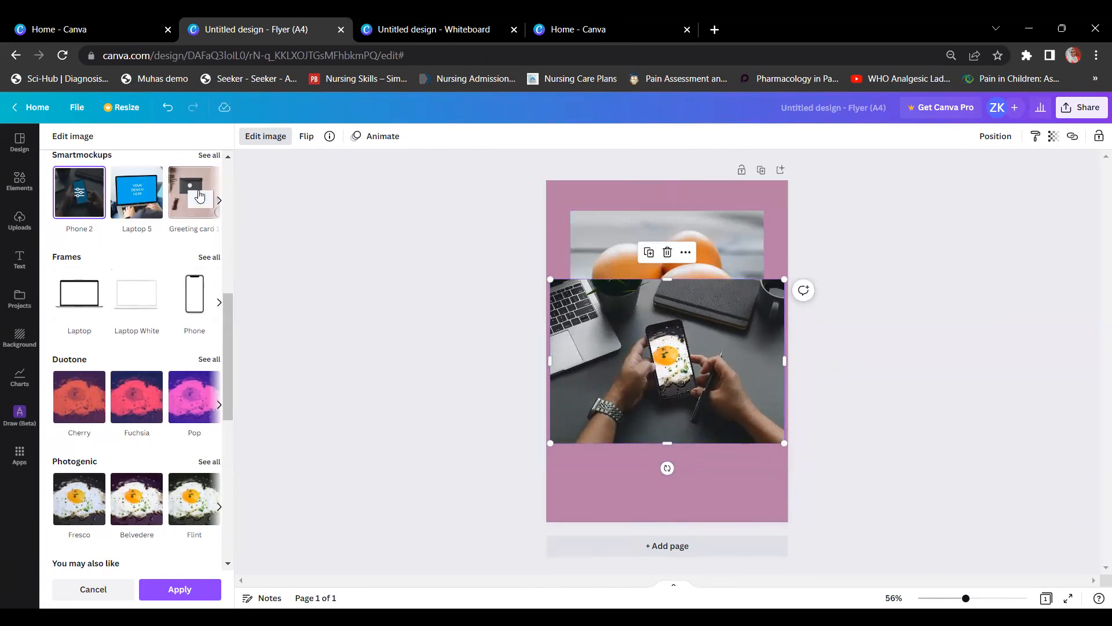
Step: Apply the T-shirt 4 mockup to the three-eggs photo, undoing the phone overlap
click(209, 156)
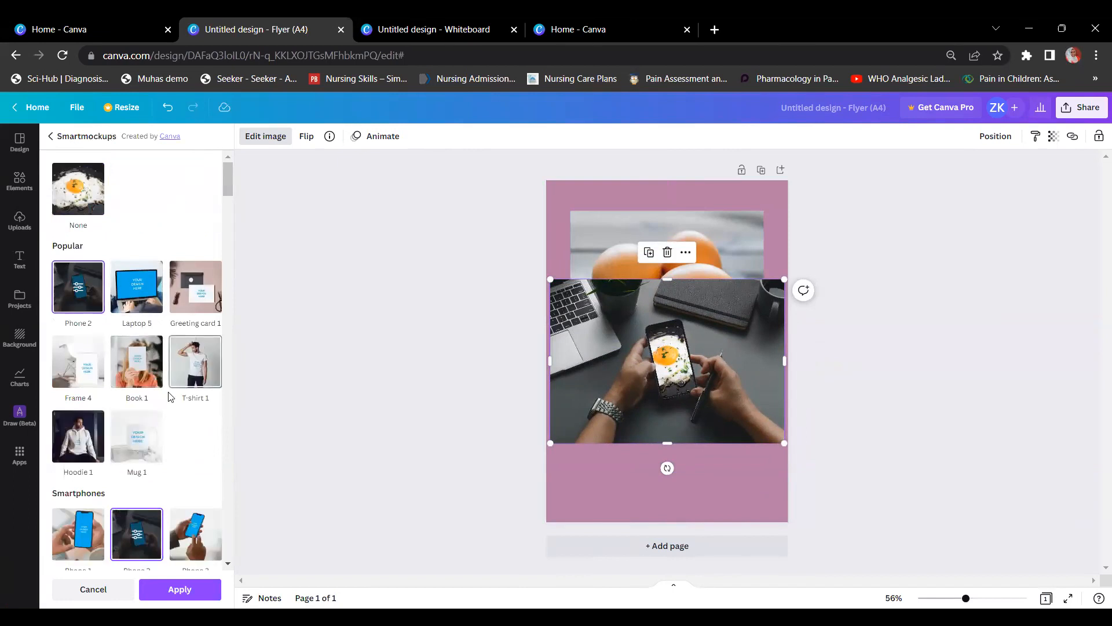
click(202, 375)
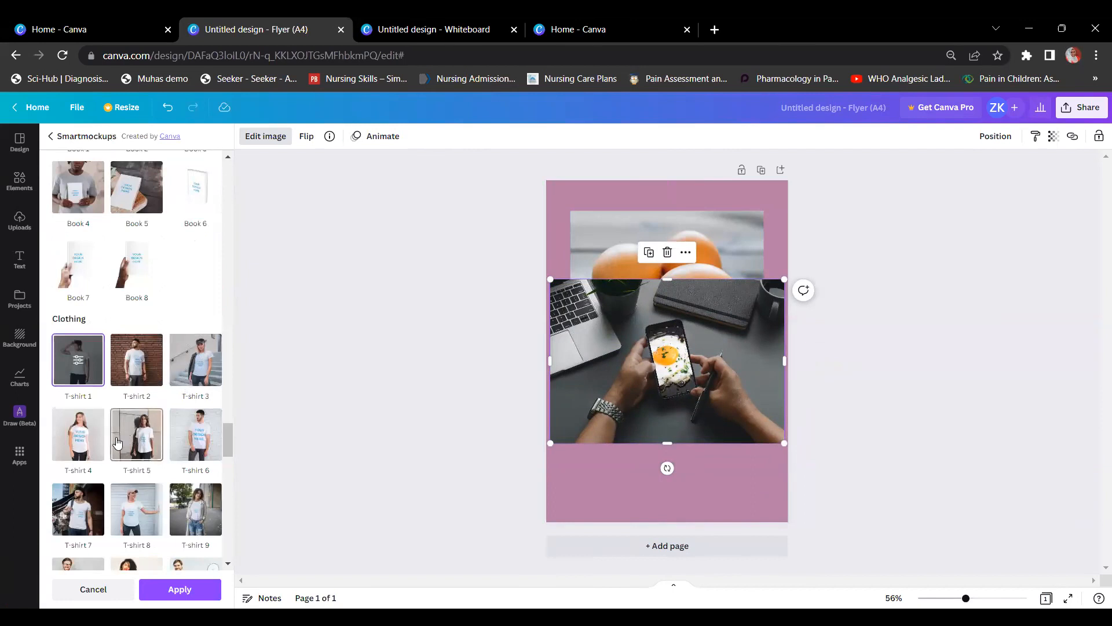
click(78, 434)
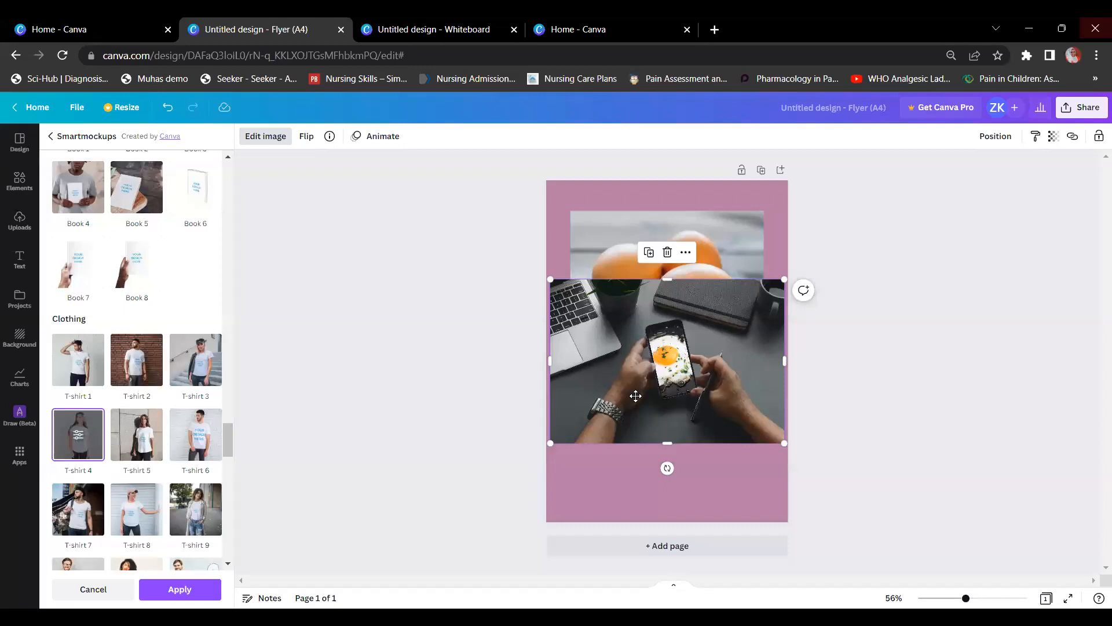
key(ctrl+z)
click(78, 429)
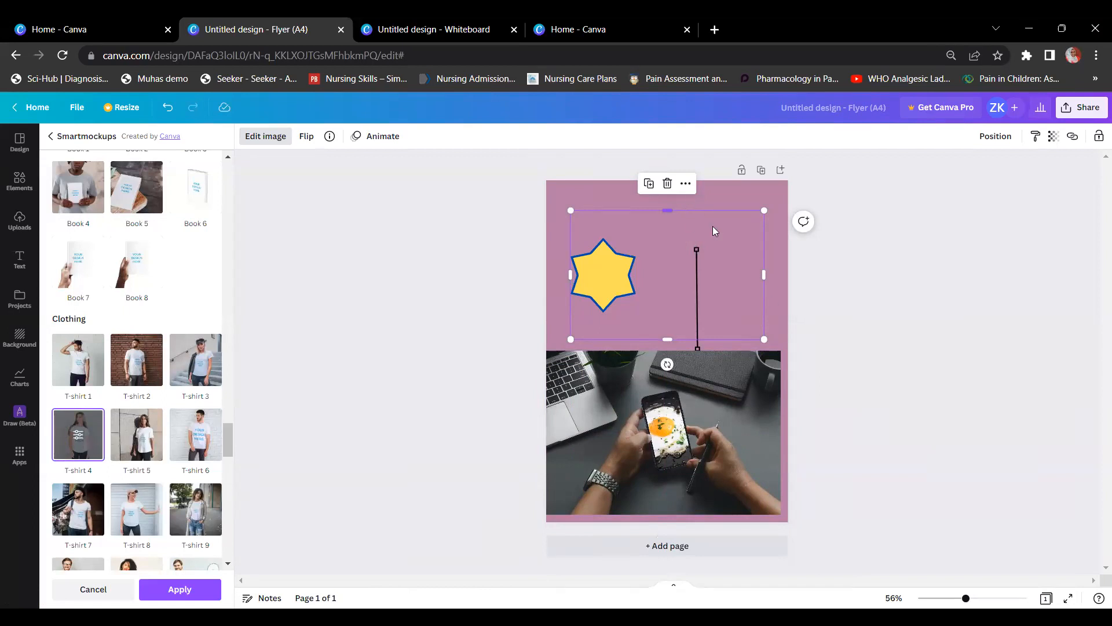
Step: Switch the top picture from the T-shirt 4 to the T-shirt 5 mockup and resize it
drag(768, 200, 777, 195)
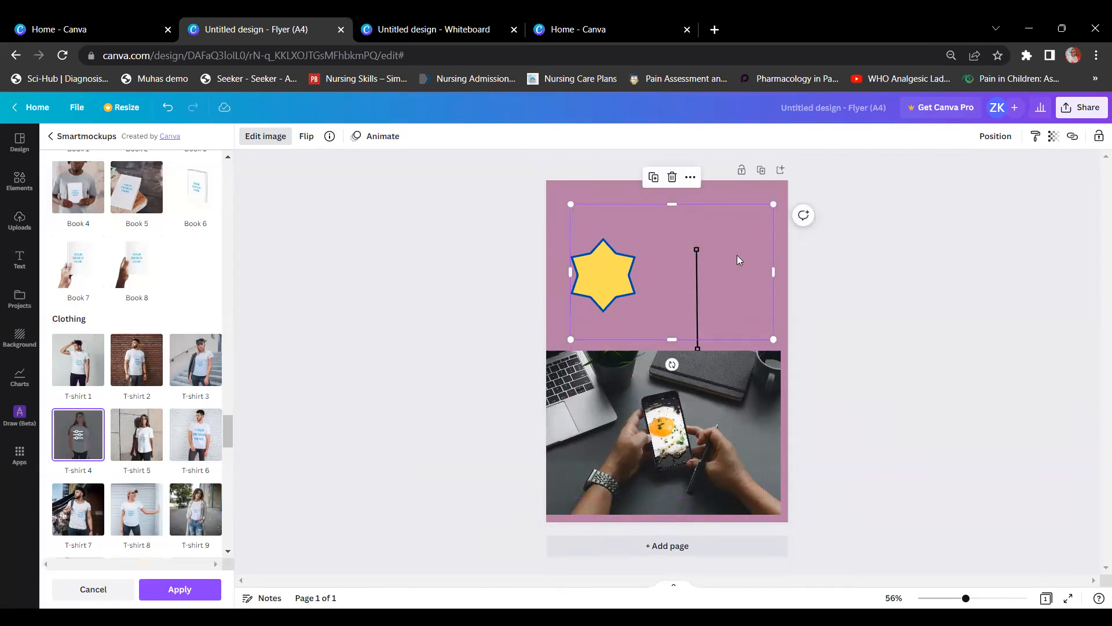
drag(770, 339, 734, 314)
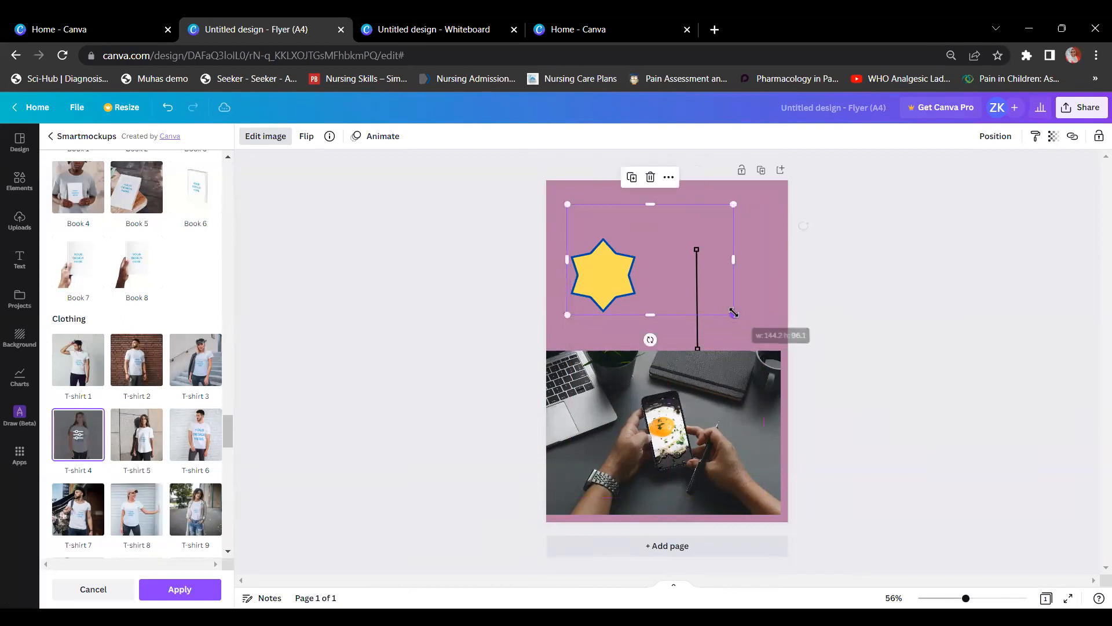
click(94, 433)
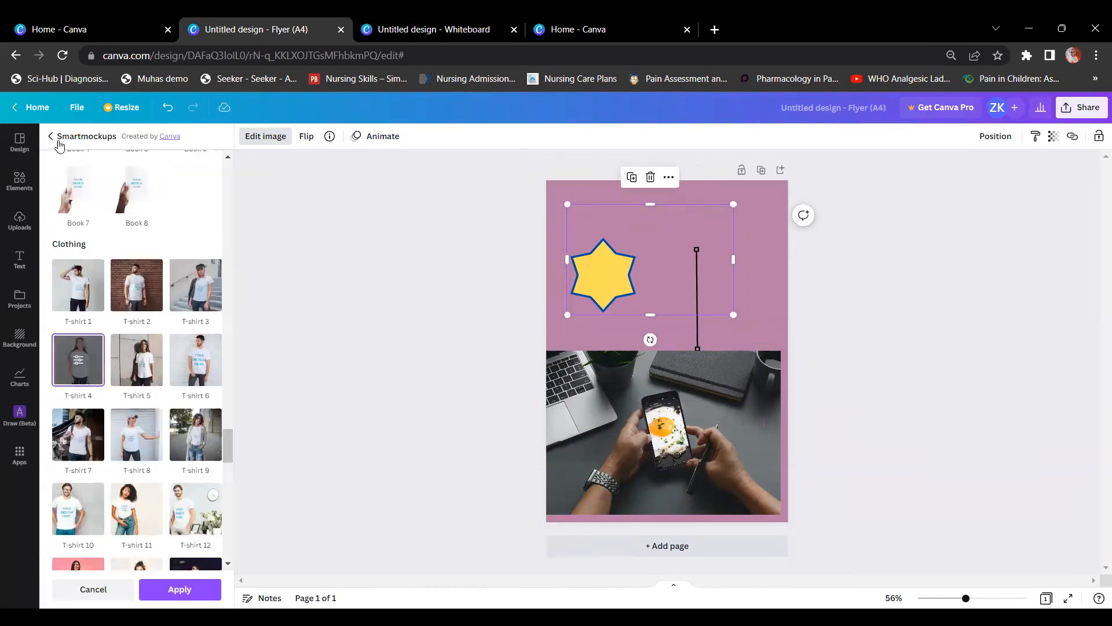
click(135, 368)
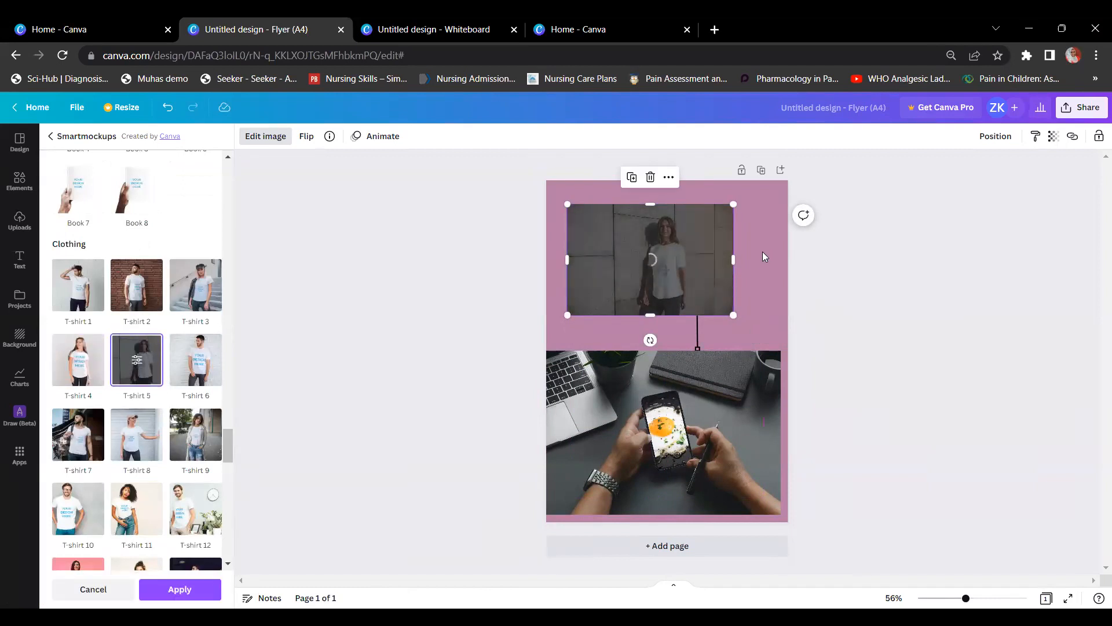
drag(732, 313, 781, 346)
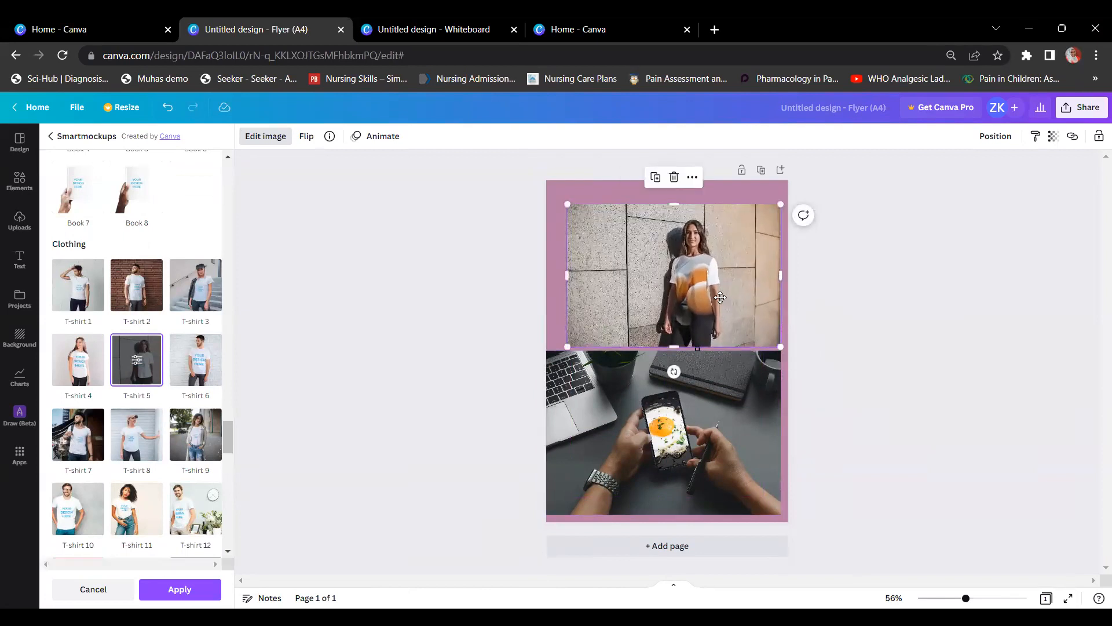
drag(720, 297, 714, 297)
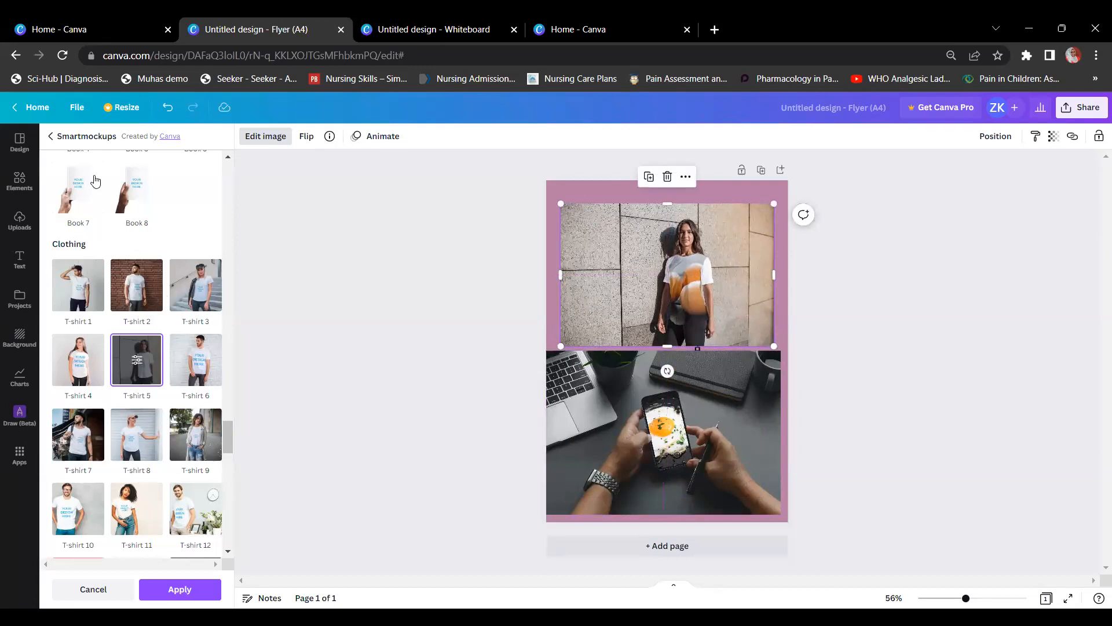
click(50, 136)
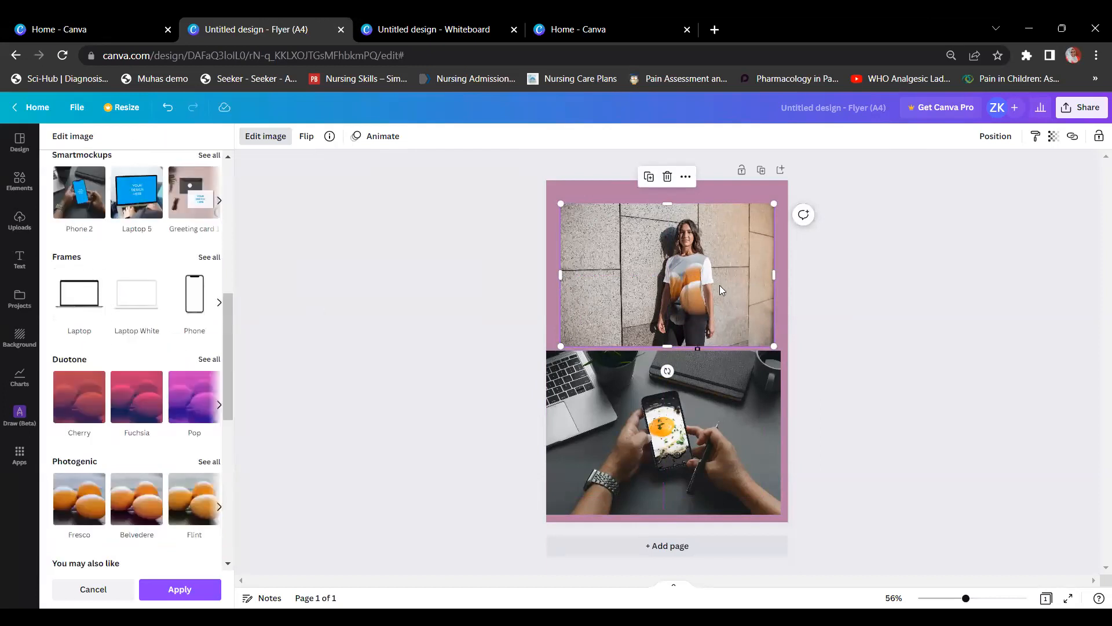
Step: Delete the T-shirt mockup photo, leaving the star and line above the phone photo
key(Delete)
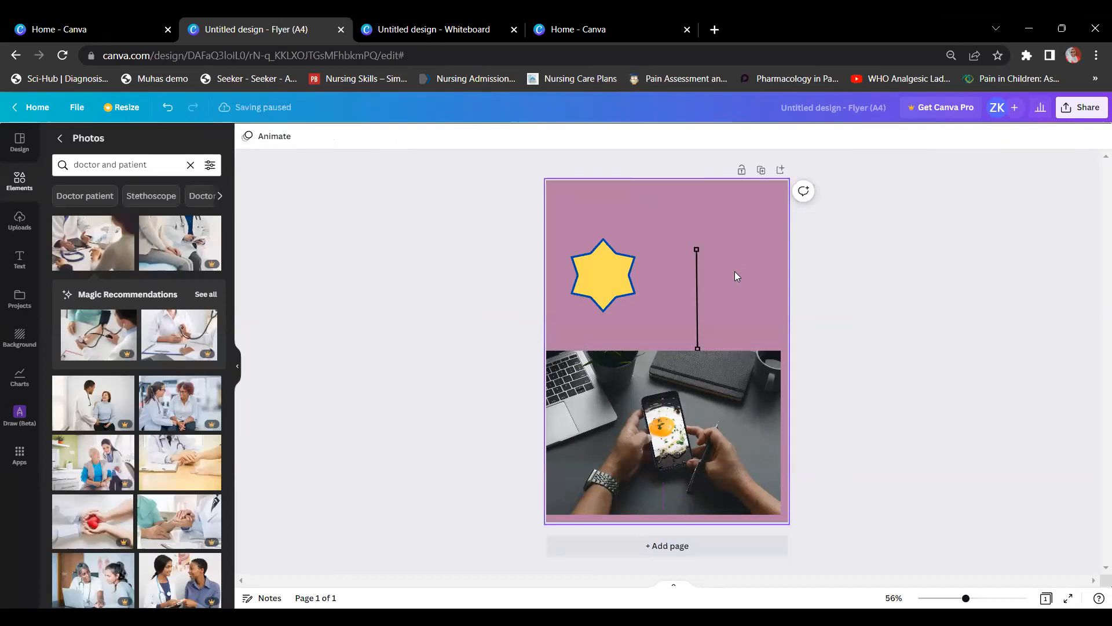
click(698, 474)
right_click(656, 441)
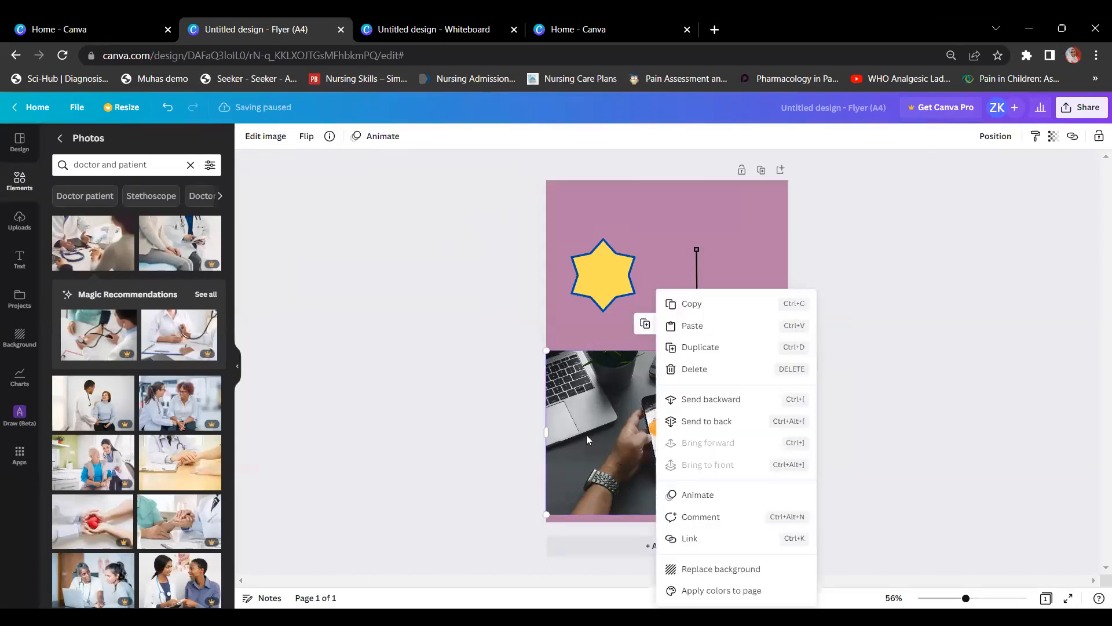
click(636, 230)
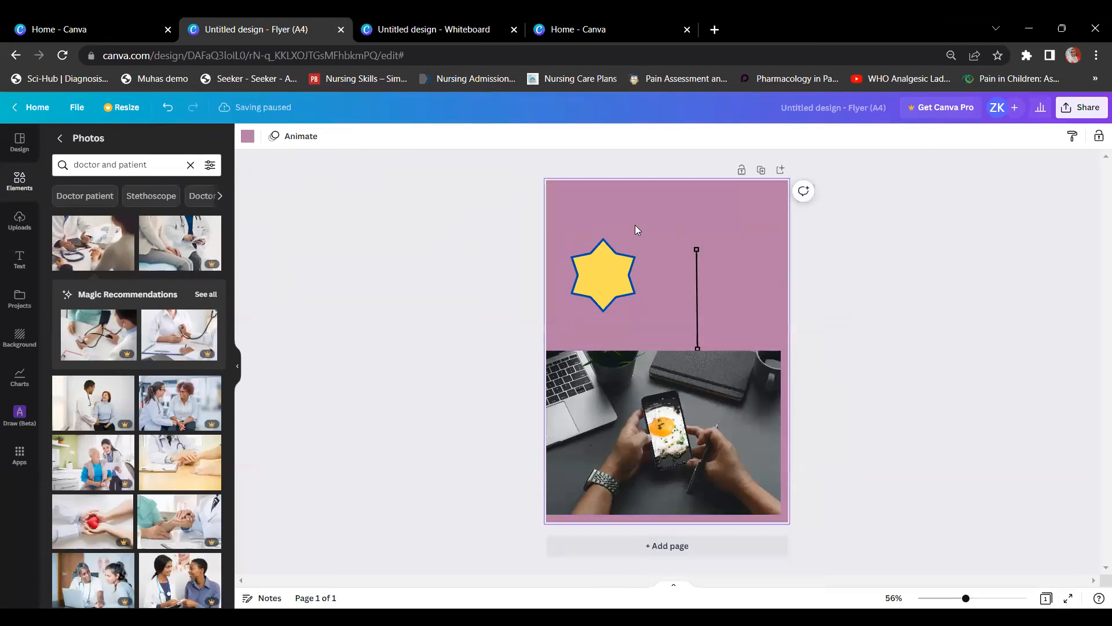
click(21, 180)
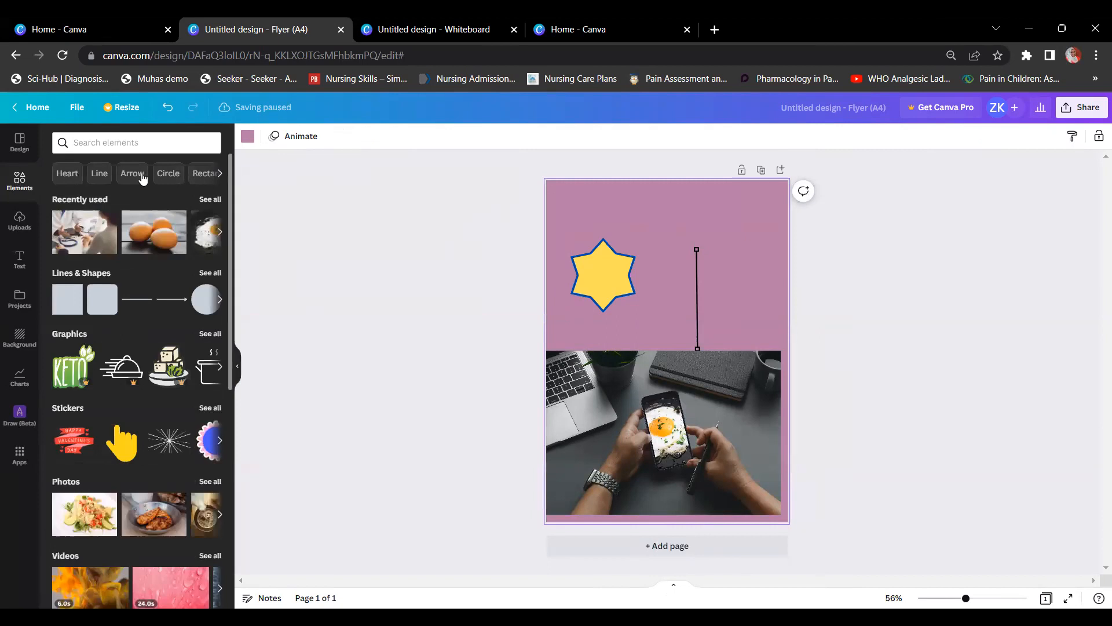
Step: Re-add the three-eggs photo from Recently used to the flyer
click(158, 242)
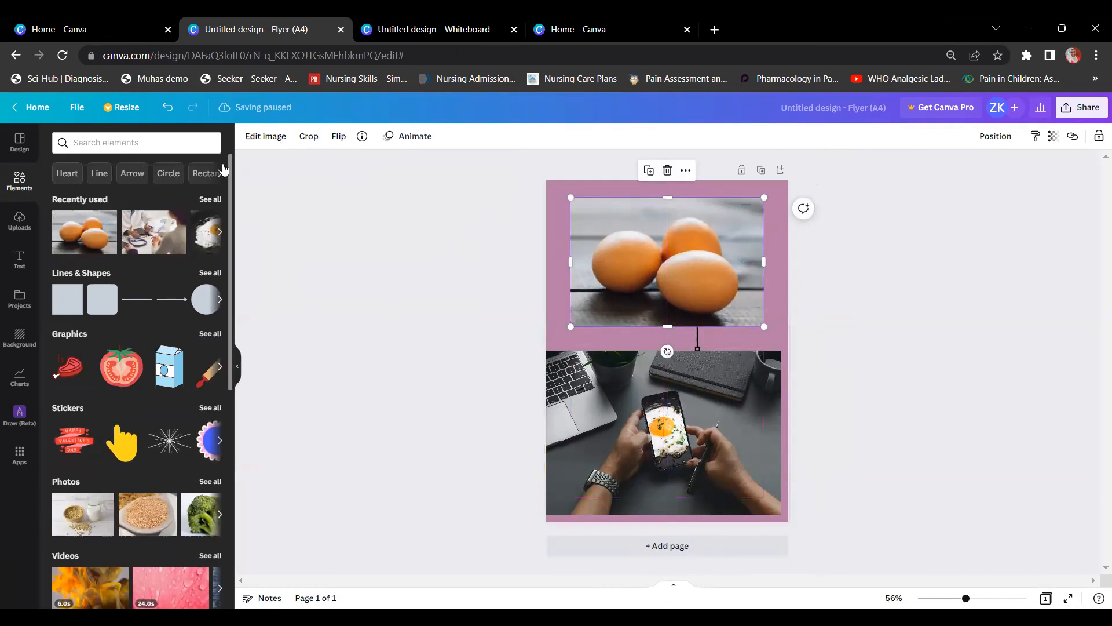
click(269, 141)
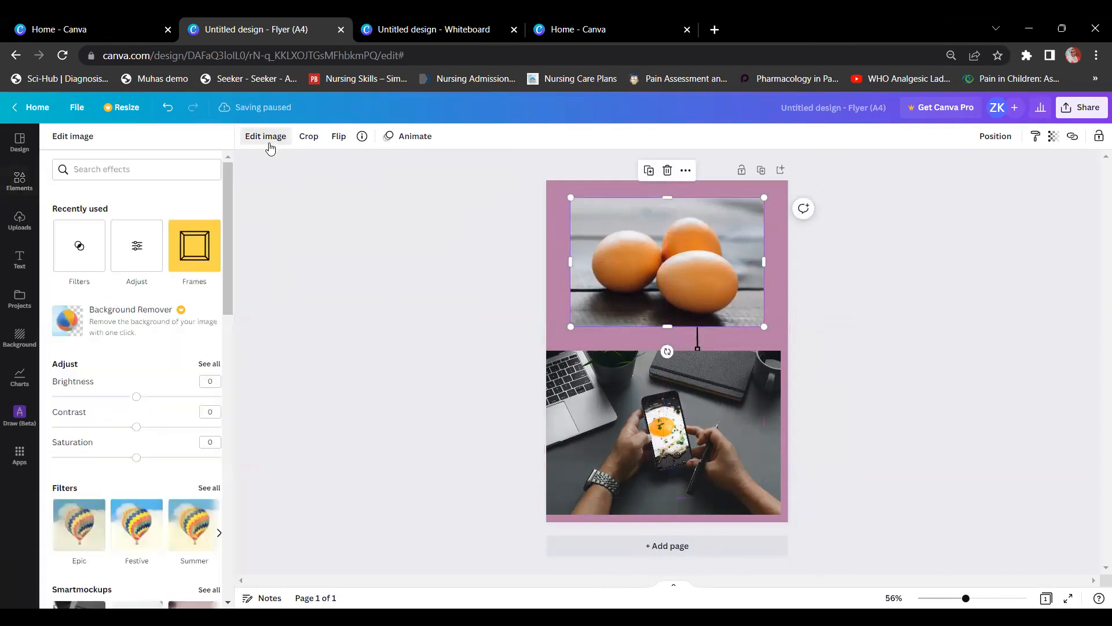
scroll(236, 443, down, 1)
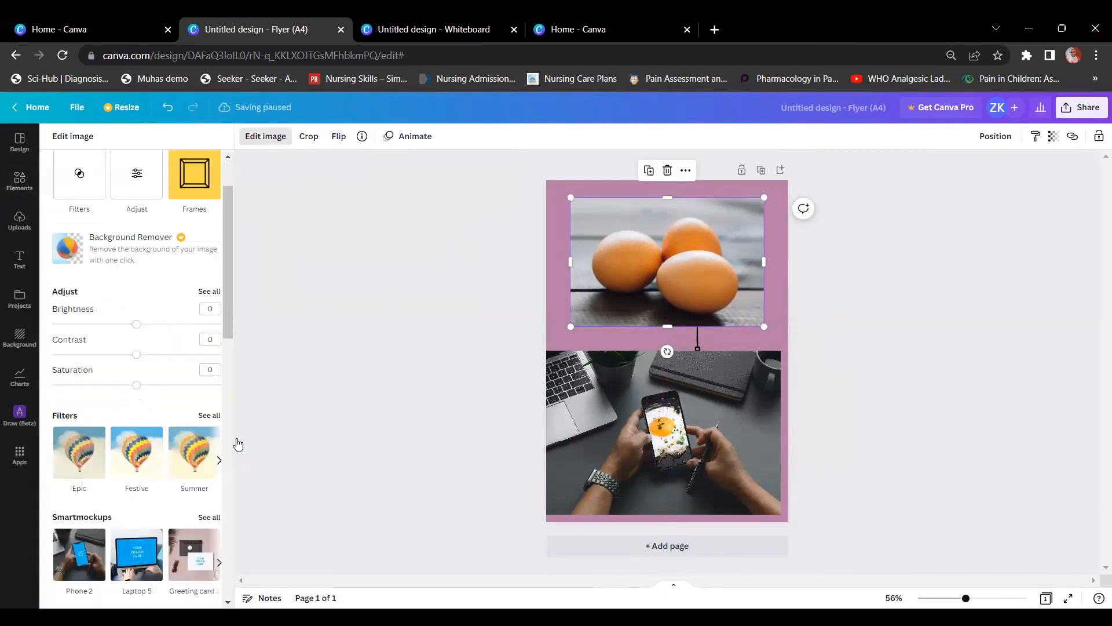
click(20, 181)
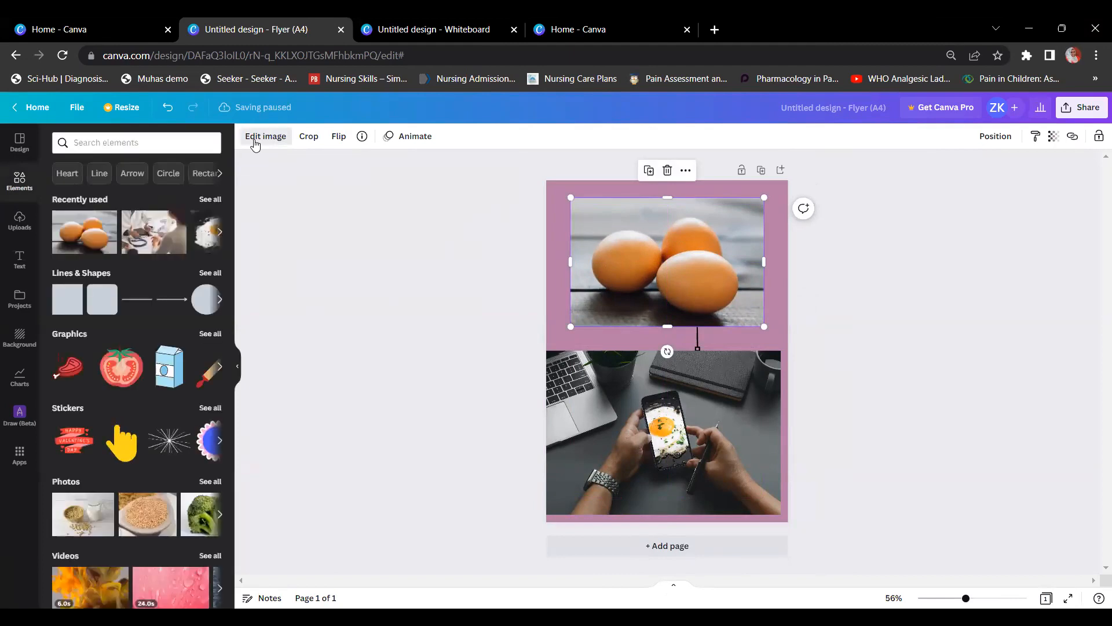
click(256, 144)
scroll(107, 432, down, 5)
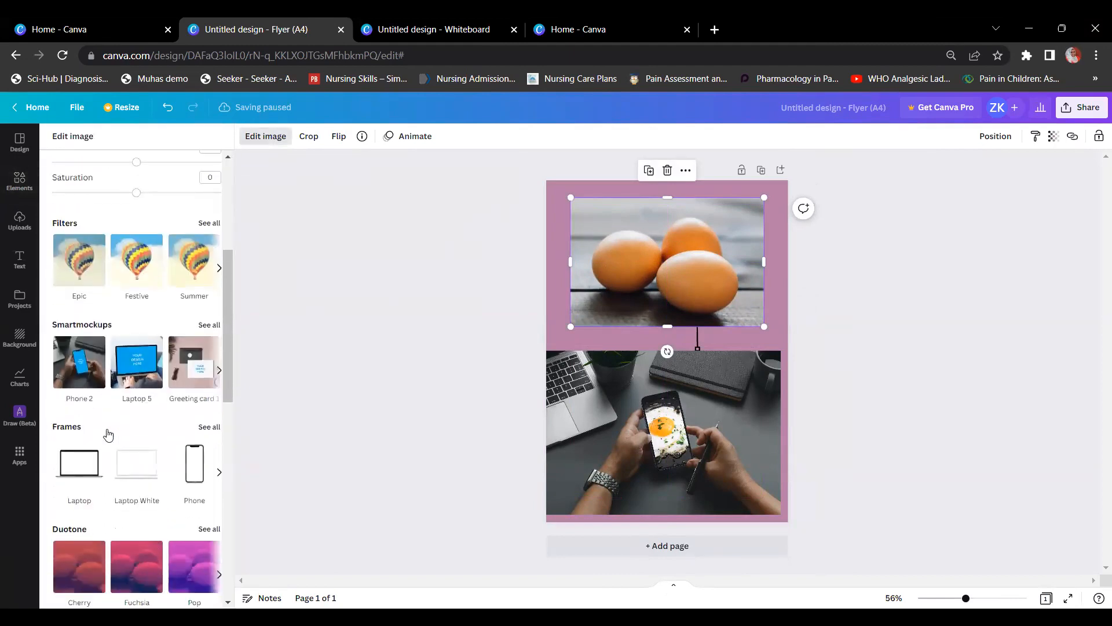
Step: Place the eggs photo in a Laptop frame, shrink it and move it to the top
click(210, 427)
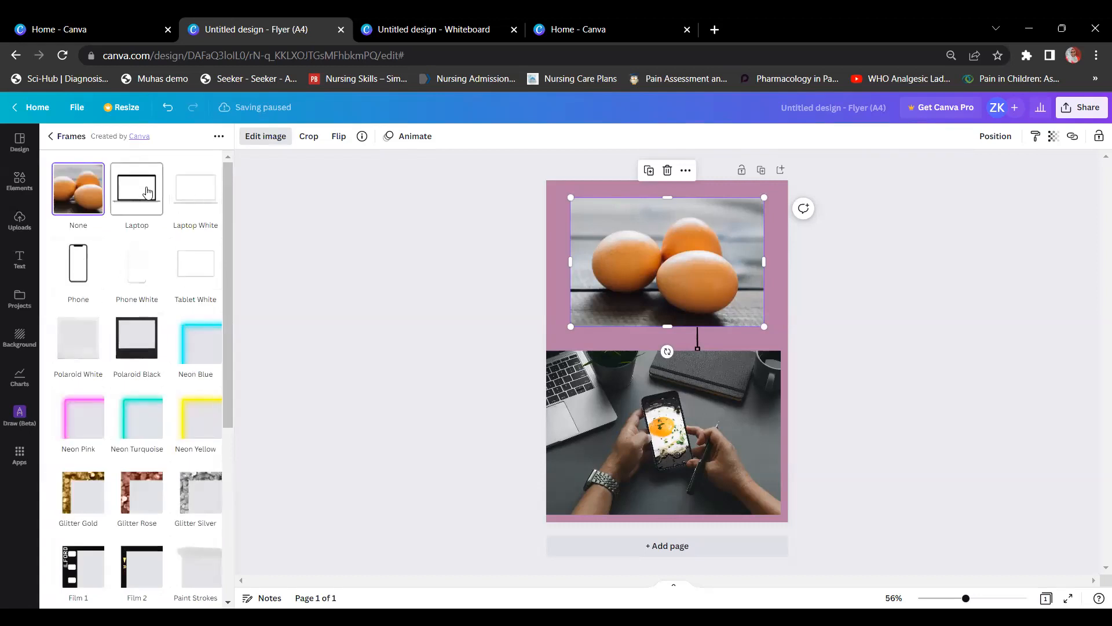
click(148, 192)
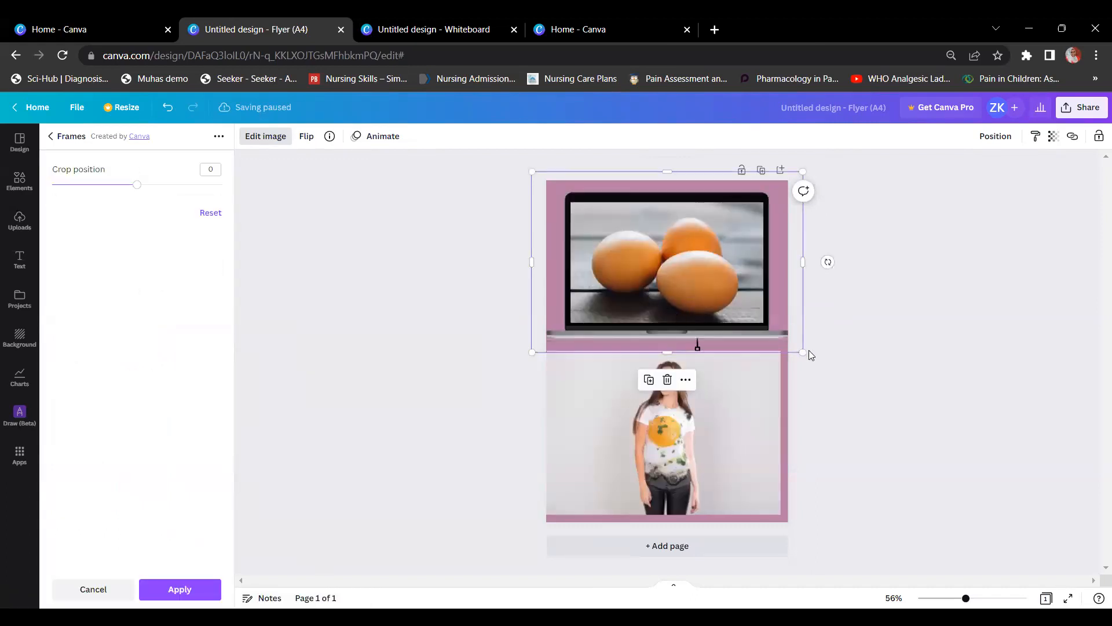
drag(802, 350, 739, 302)
drag(564, 223, 589, 234)
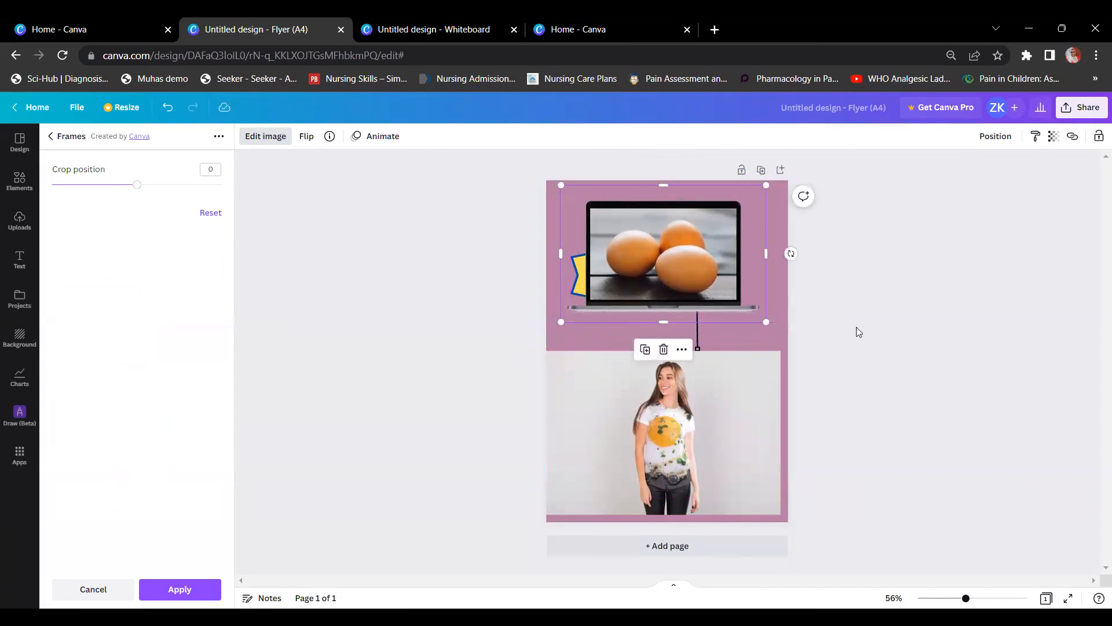
click(52, 137)
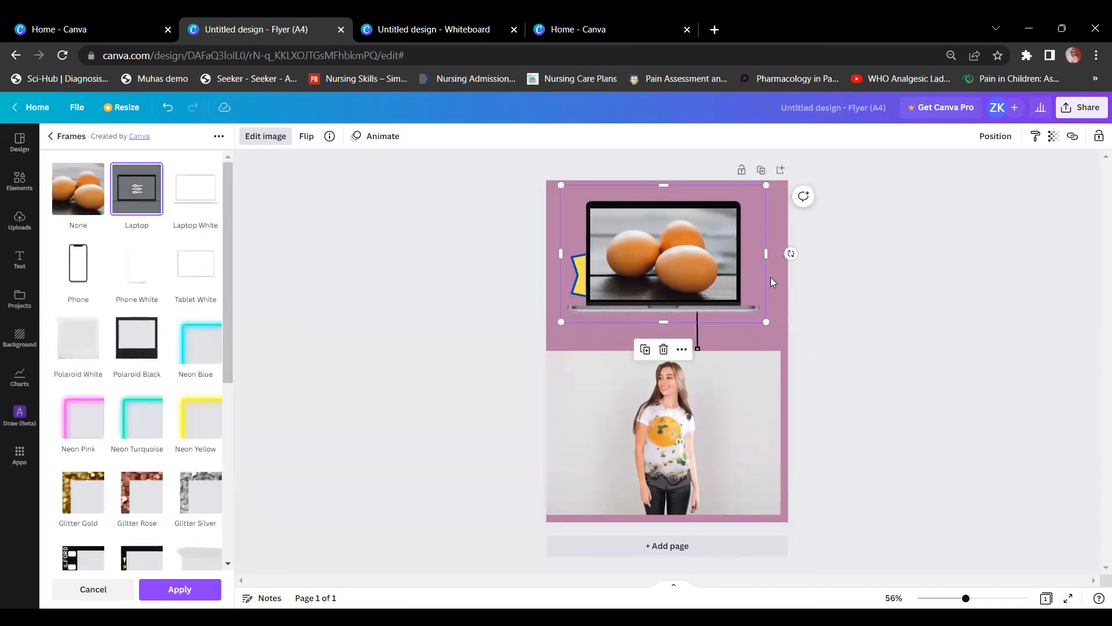
click(75, 139)
click(259, 139)
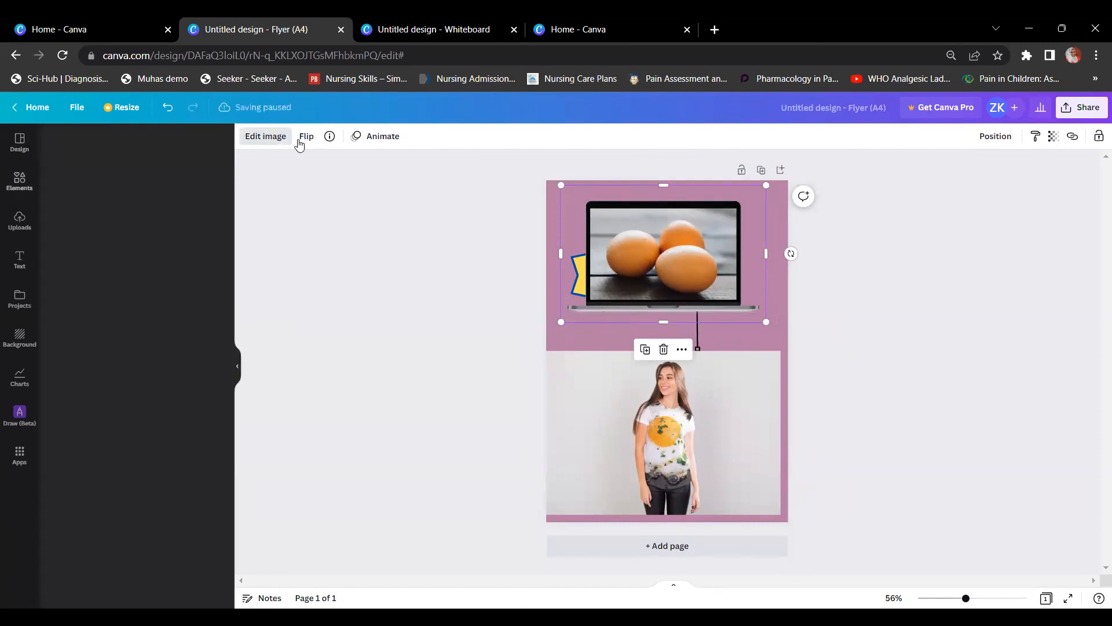
click(376, 186)
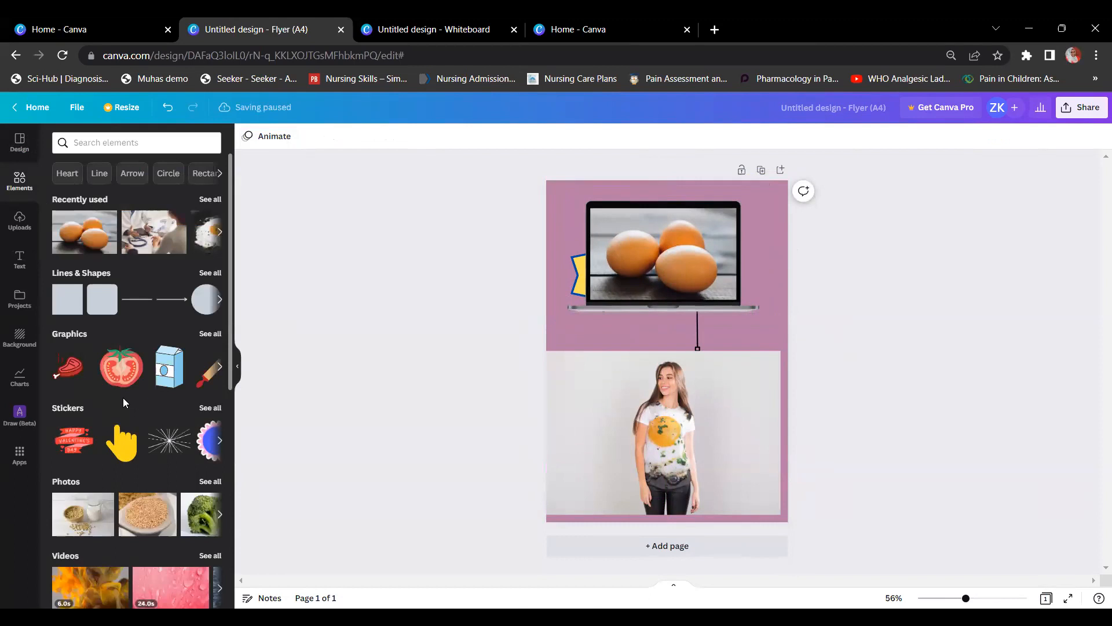
Step: Nudge the laptop image up and move the T-shirt photo up directly beneath it
scroll(124, 397, down, 3)
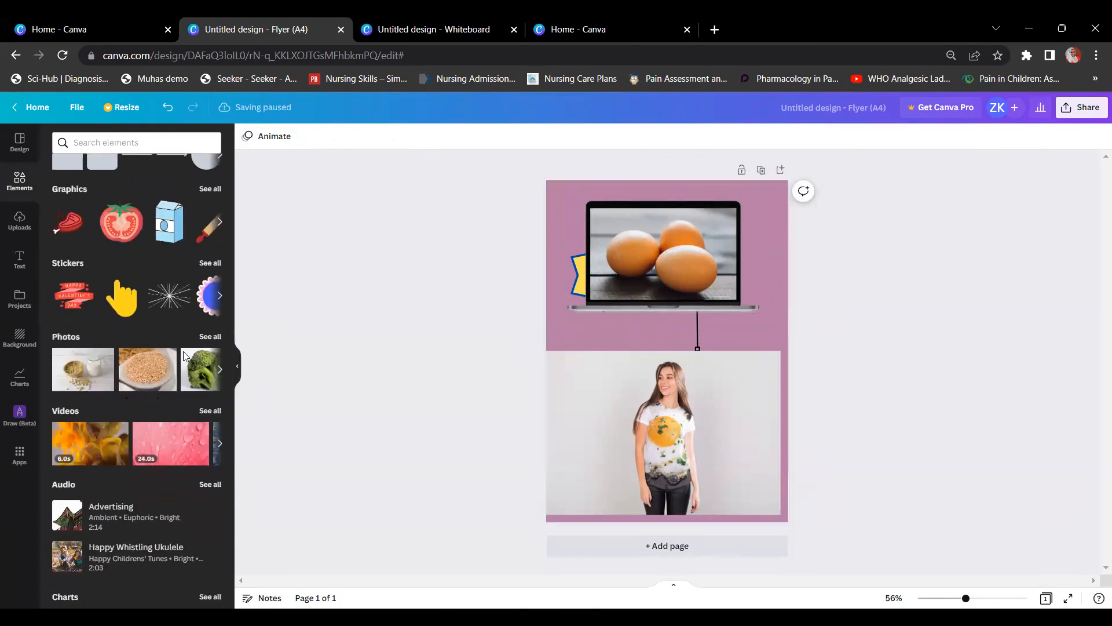
scroll(89, 412, up, 2)
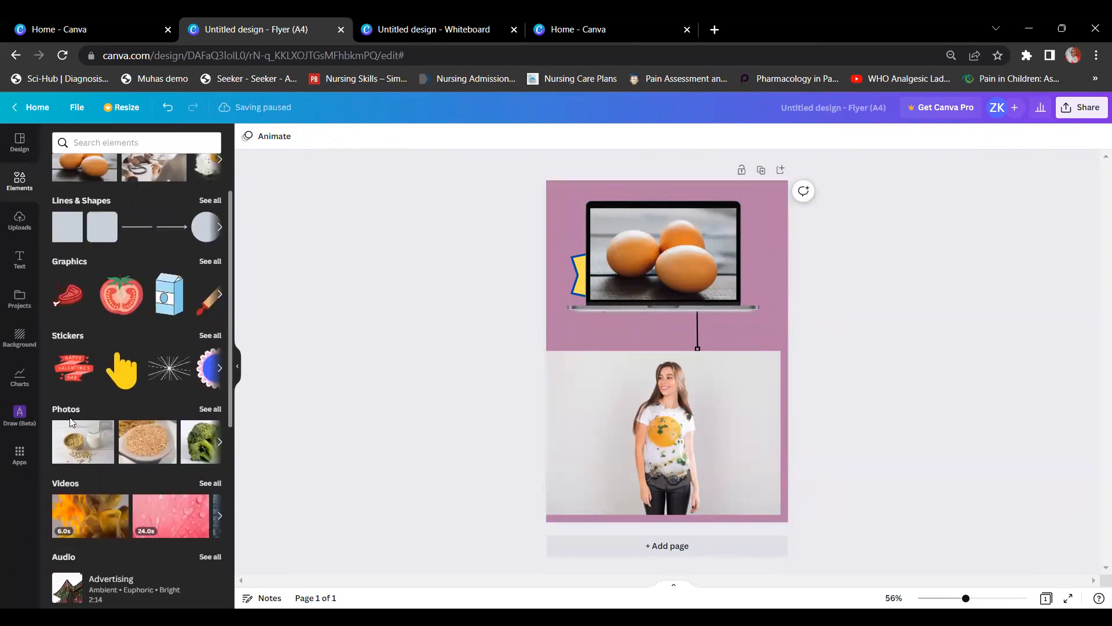
scroll(68, 413, down, 1)
scroll(68, 413, down, 5)
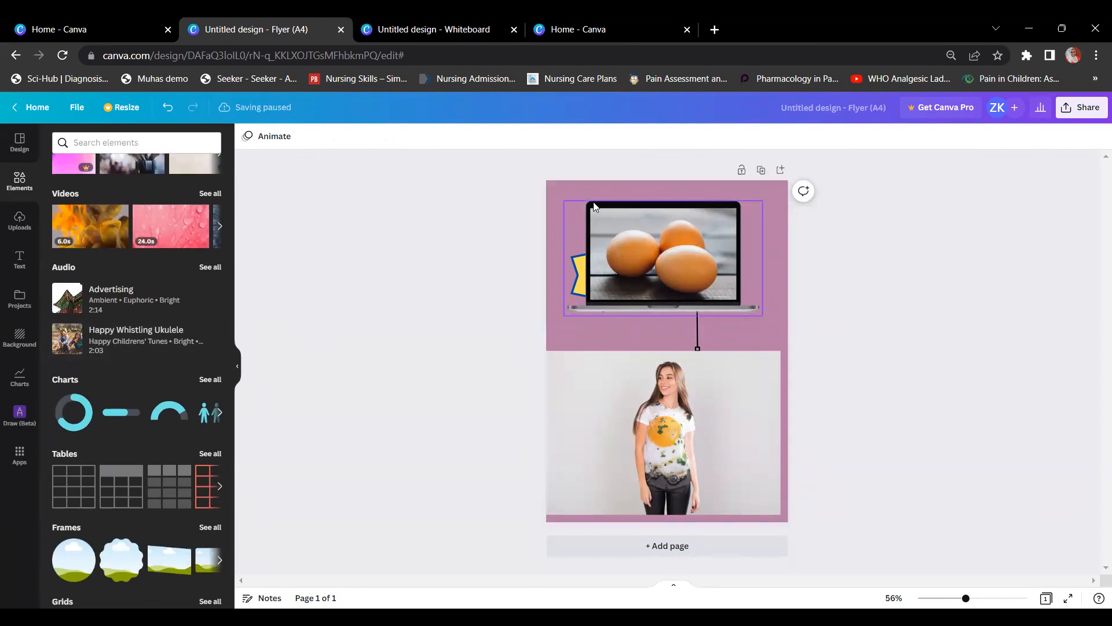
drag(665, 258, 666, 242)
click(664, 447)
drag(663, 447, 670, 403)
double_click(678, 378)
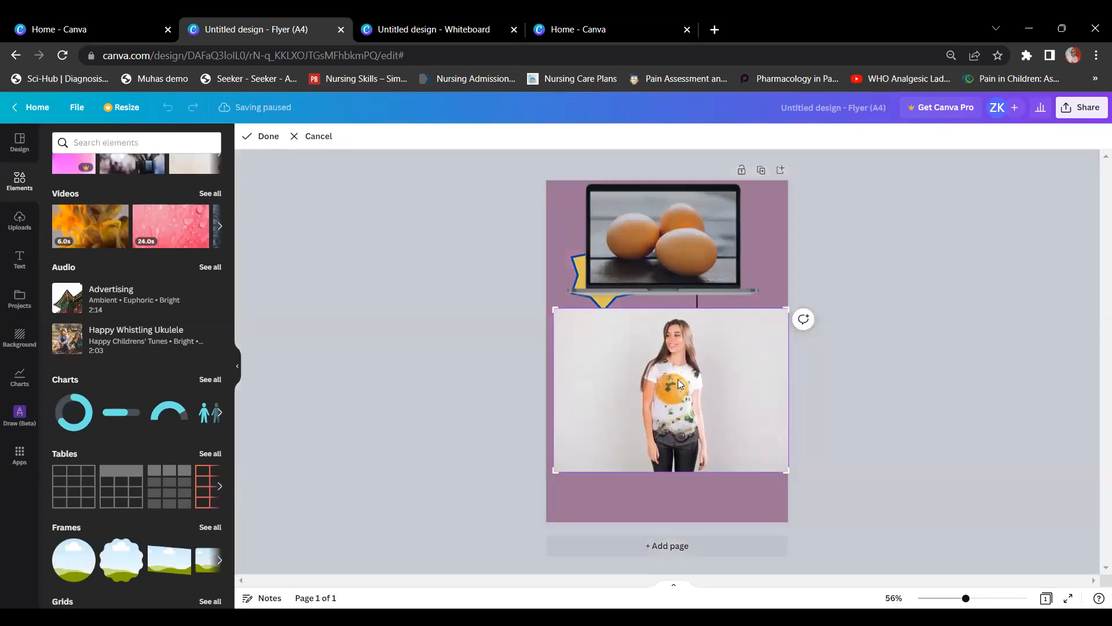
click(884, 255)
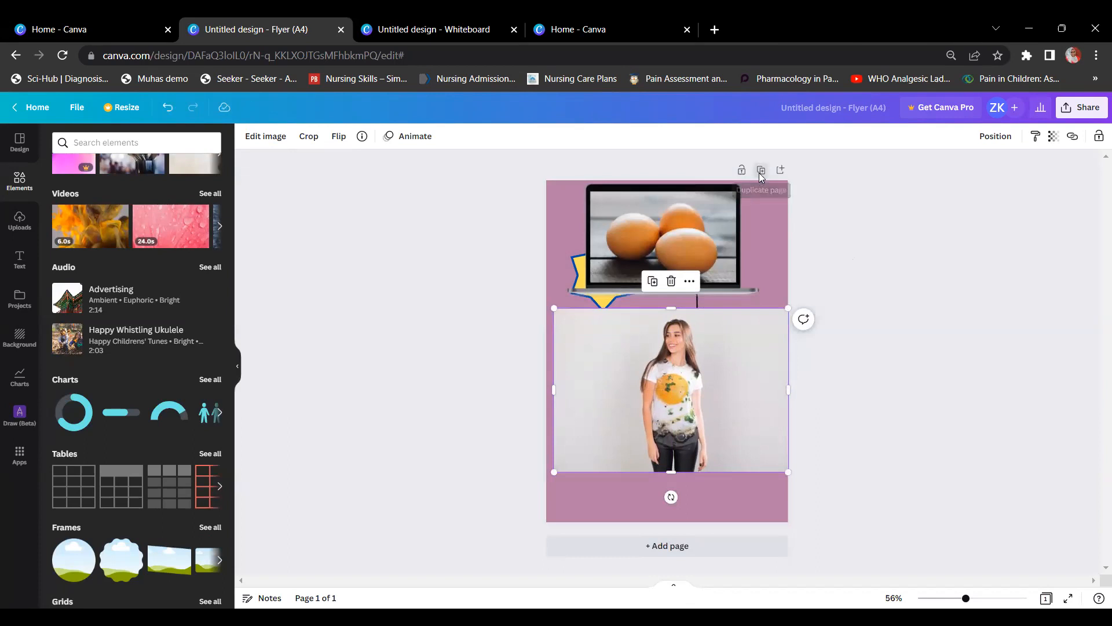
Step: Duplicate the flyer page and delete the T-shirt, laptop, speech bubble and line from the copy
click(761, 171)
click(697, 356)
key(Delete)
click(700, 270)
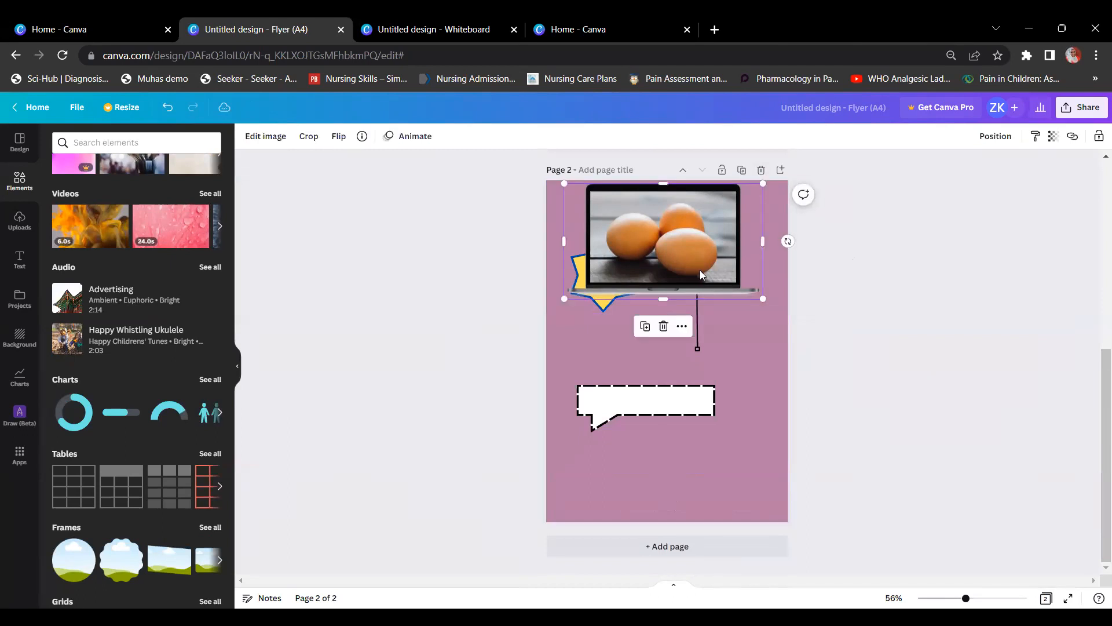
key(Delete)
click(675, 393)
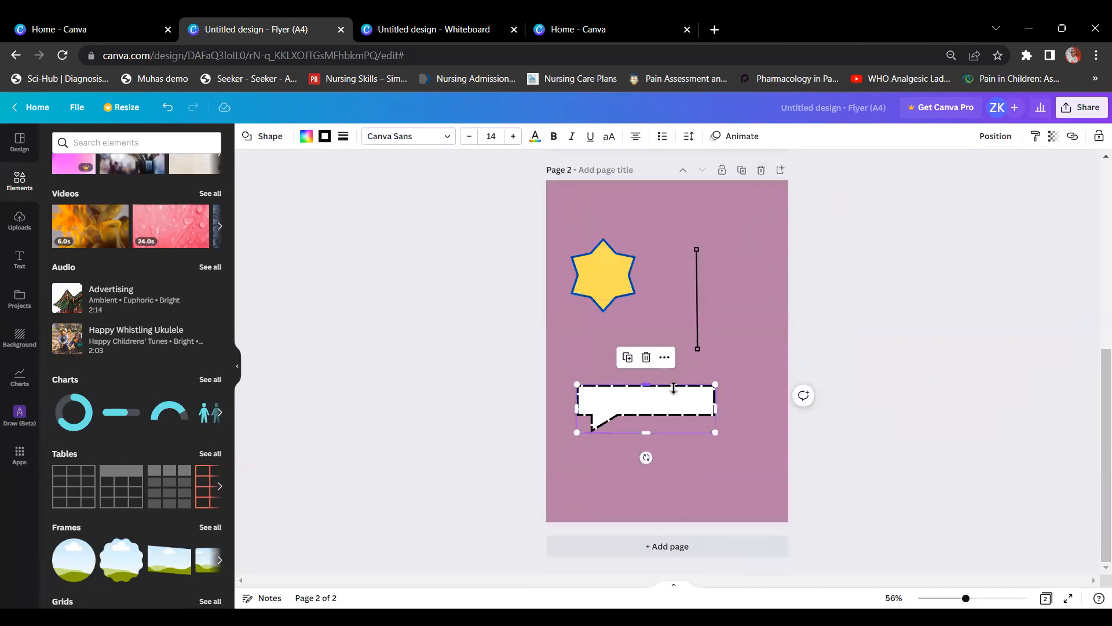
key(Delete)
click(695, 291)
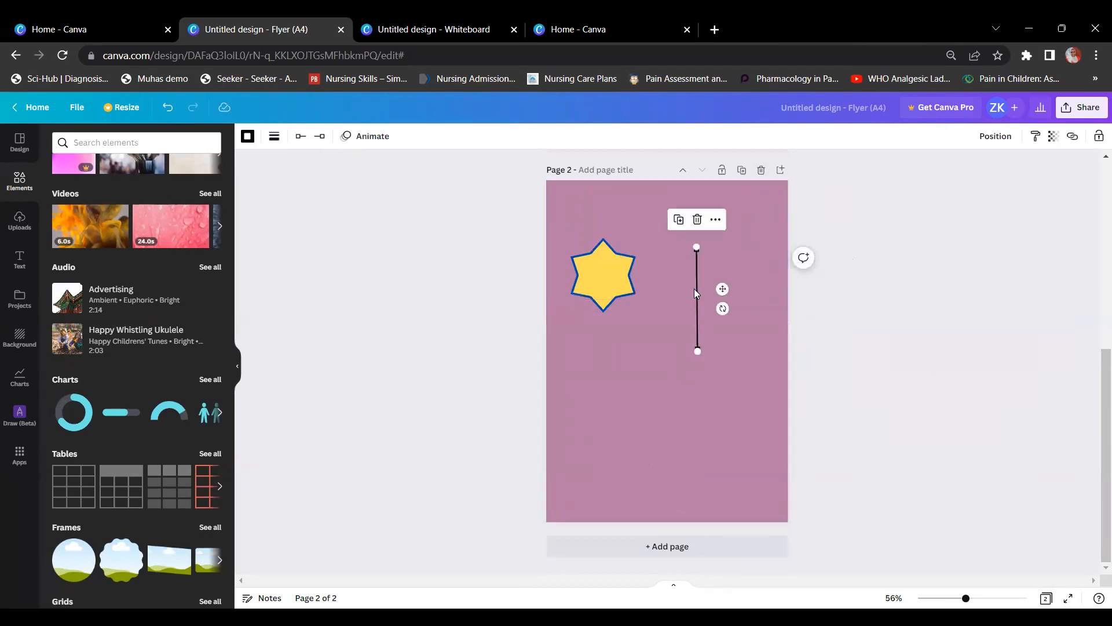
key(Delete)
Step: Add a new blank page and delete the page holding only the star
scroll(695, 288, up, 6)
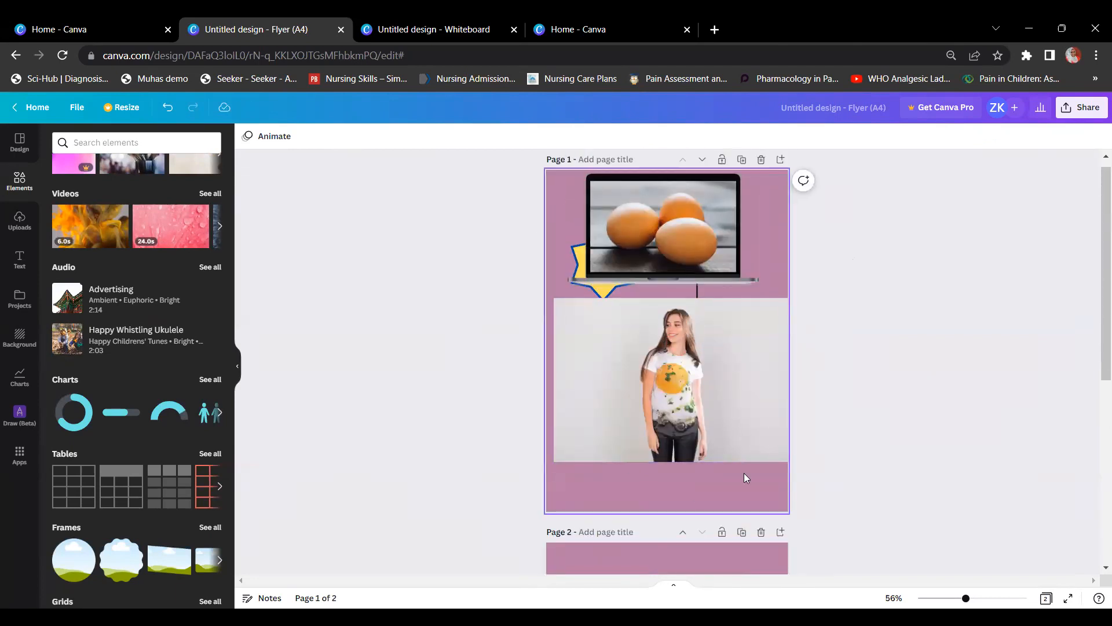
scroll(692, 318, down, 5)
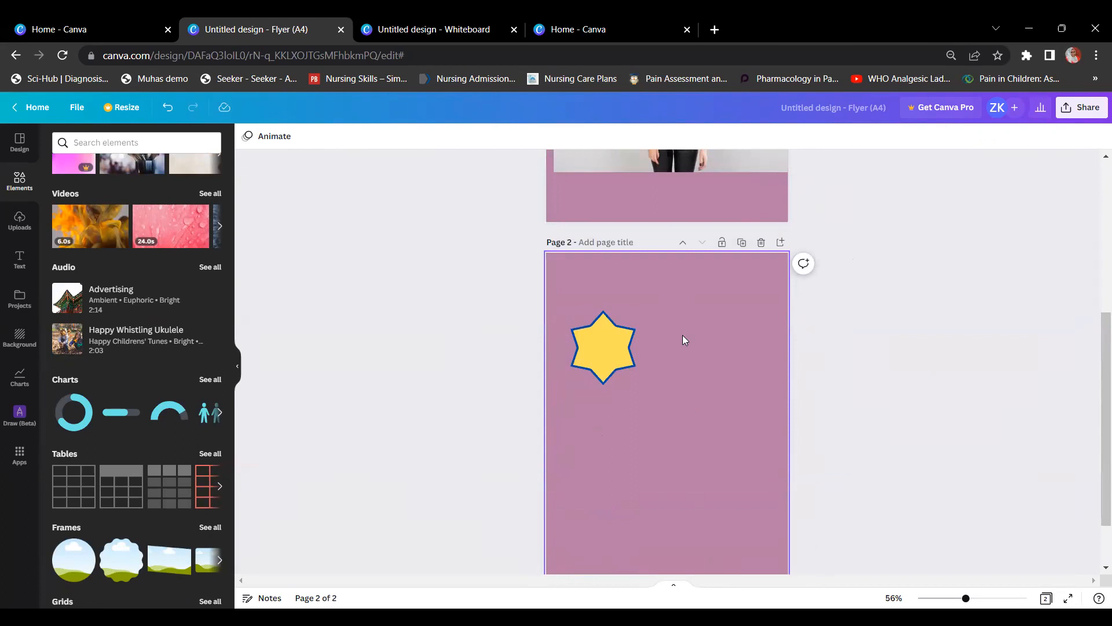
scroll(681, 335, down, 2)
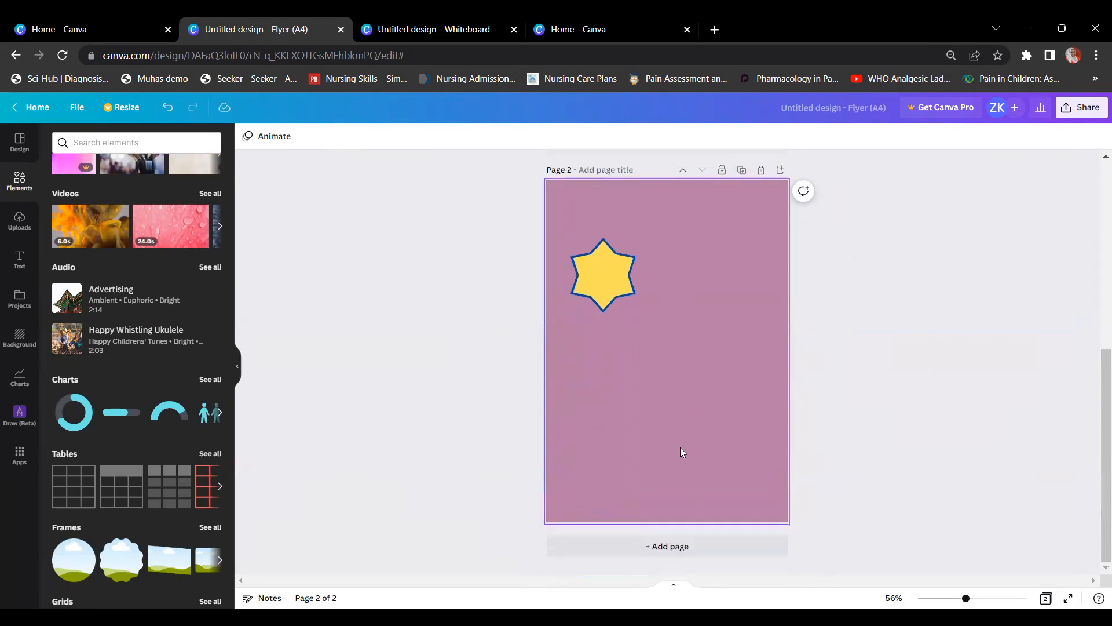
click(673, 549)
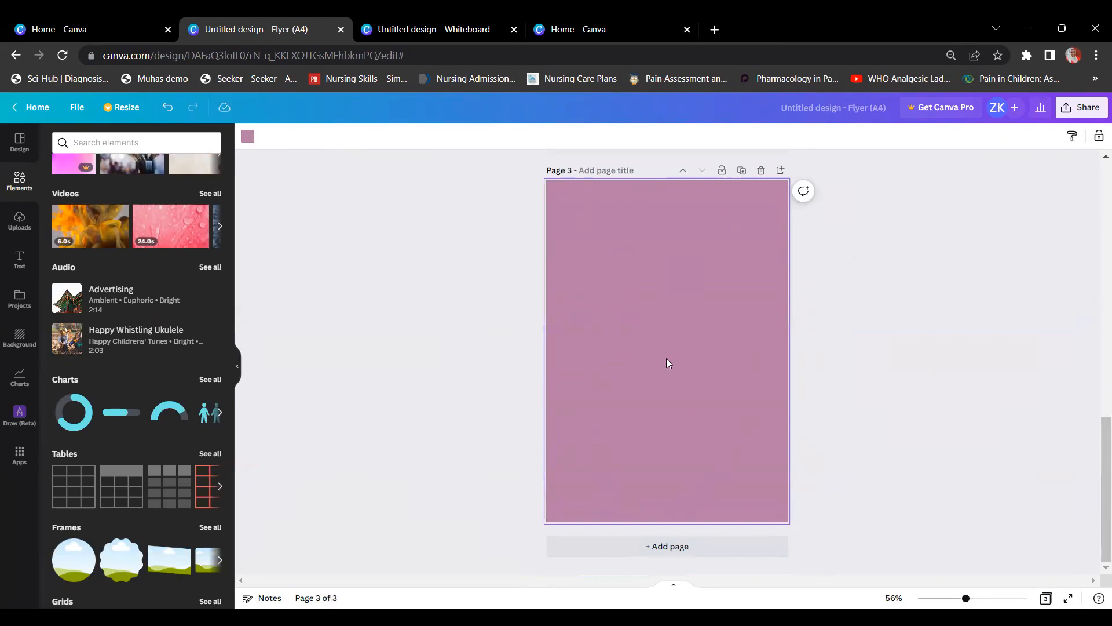
scroll(675, 365, up, 10)
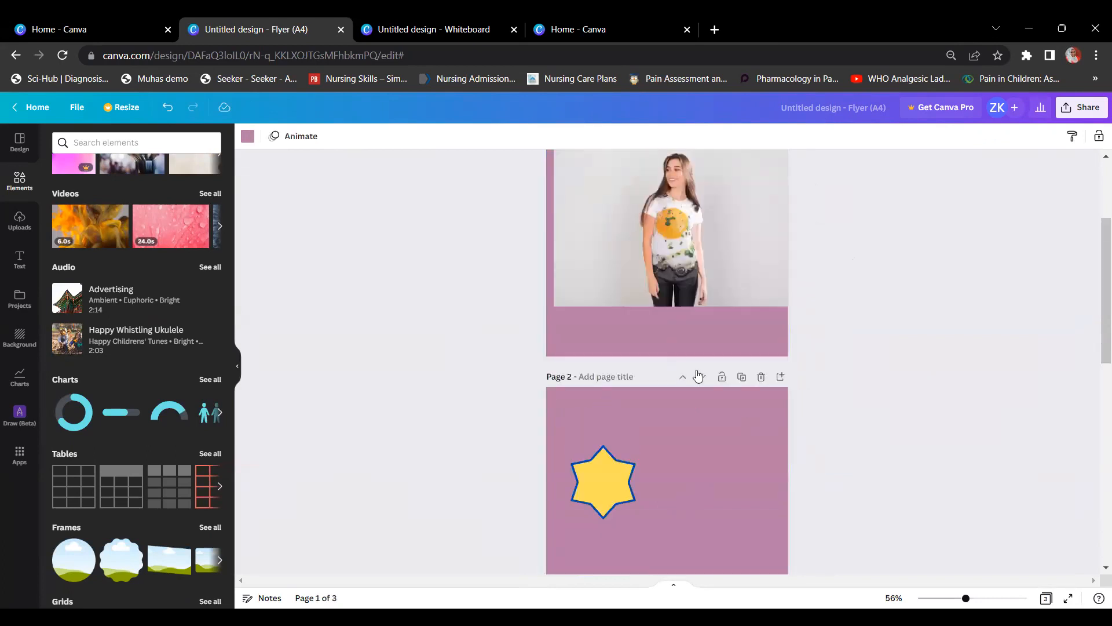
click(761, 376)
Step: Duplicate the first page, remove its laptop image, then delete the extra star page
scroll(746, 324, up, 3)
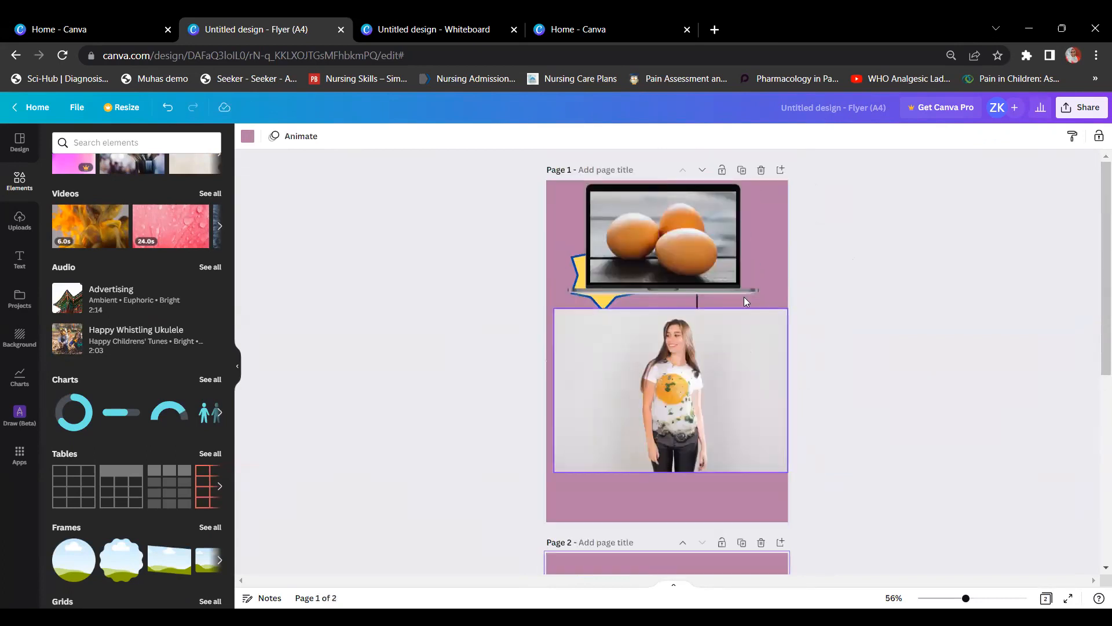
click(741, 171)
click(669, 241)
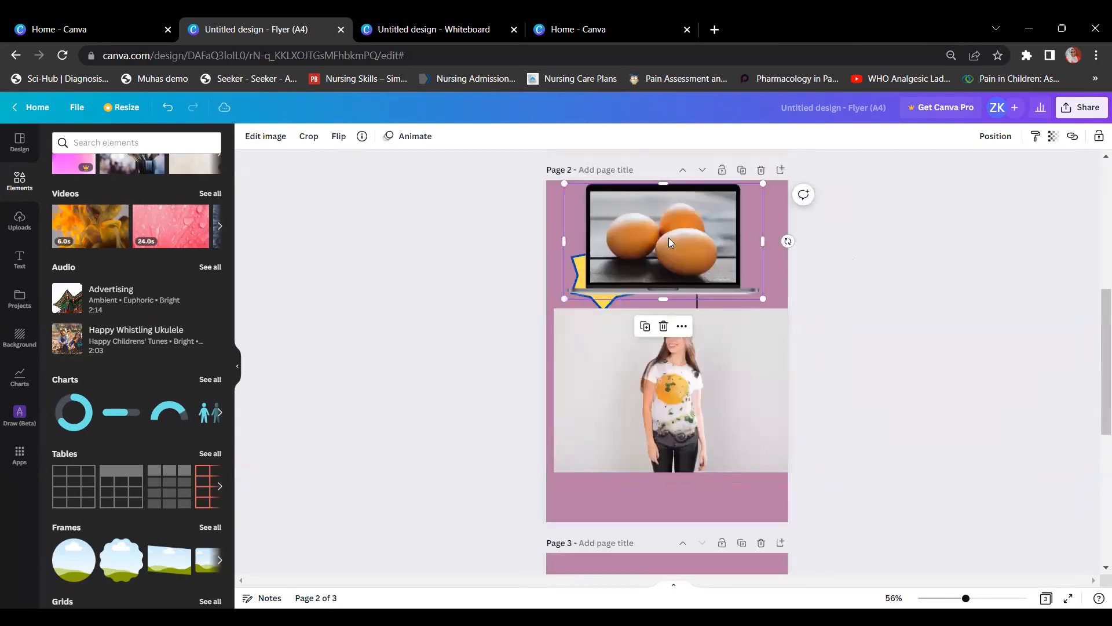
key(Delete)
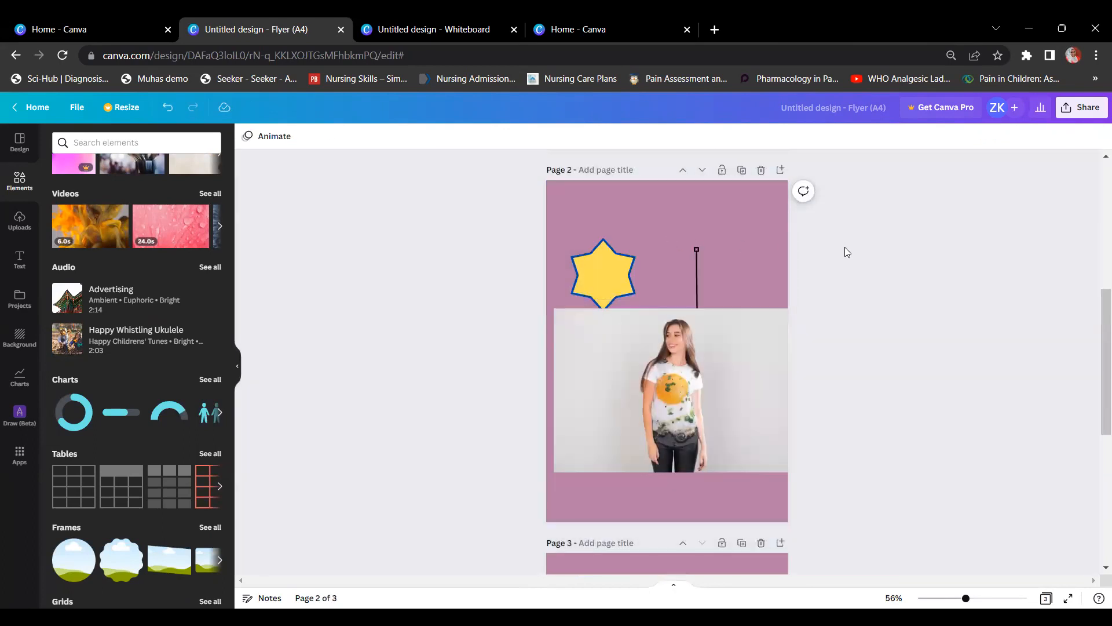
scroll(817, 261, up, 5)
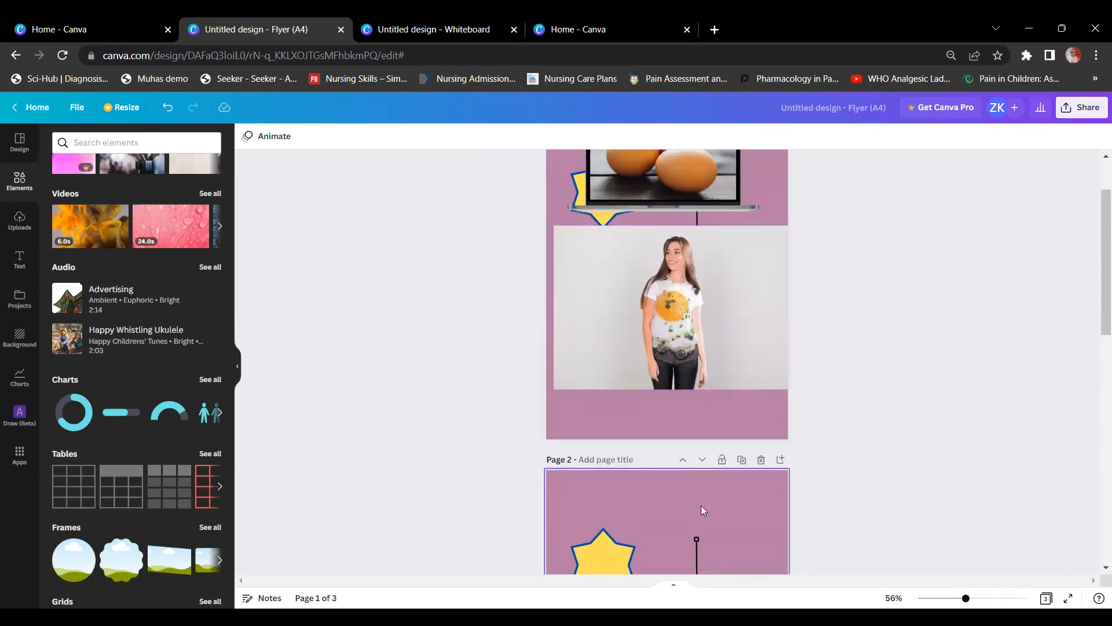
click(762, 460)
scroll(760, 440, down, 2)
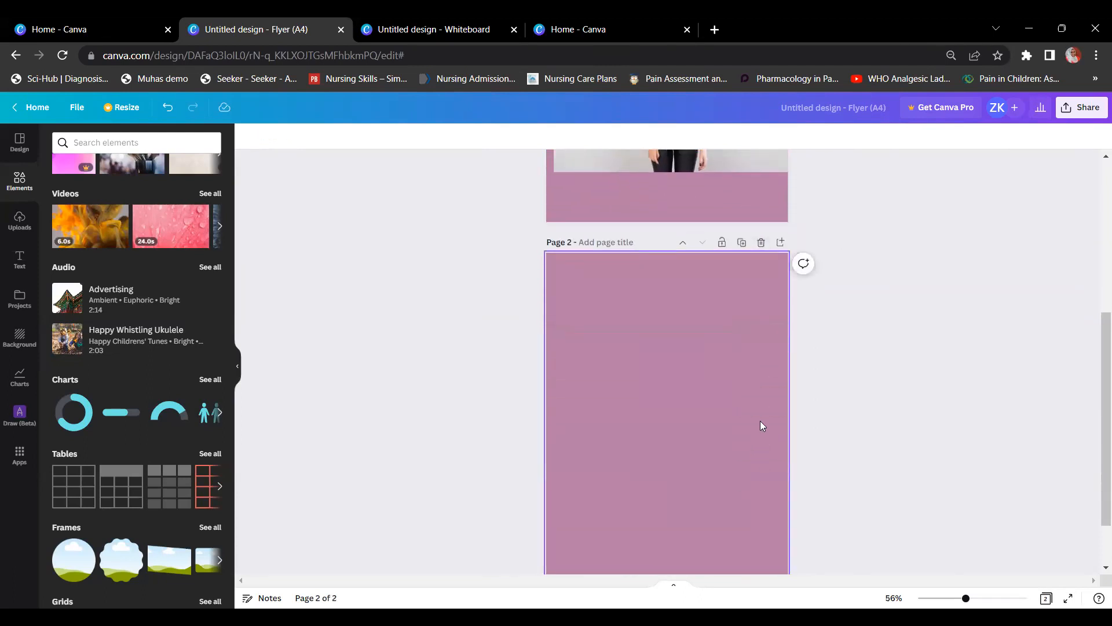
scroll(638, 463, down, 1)
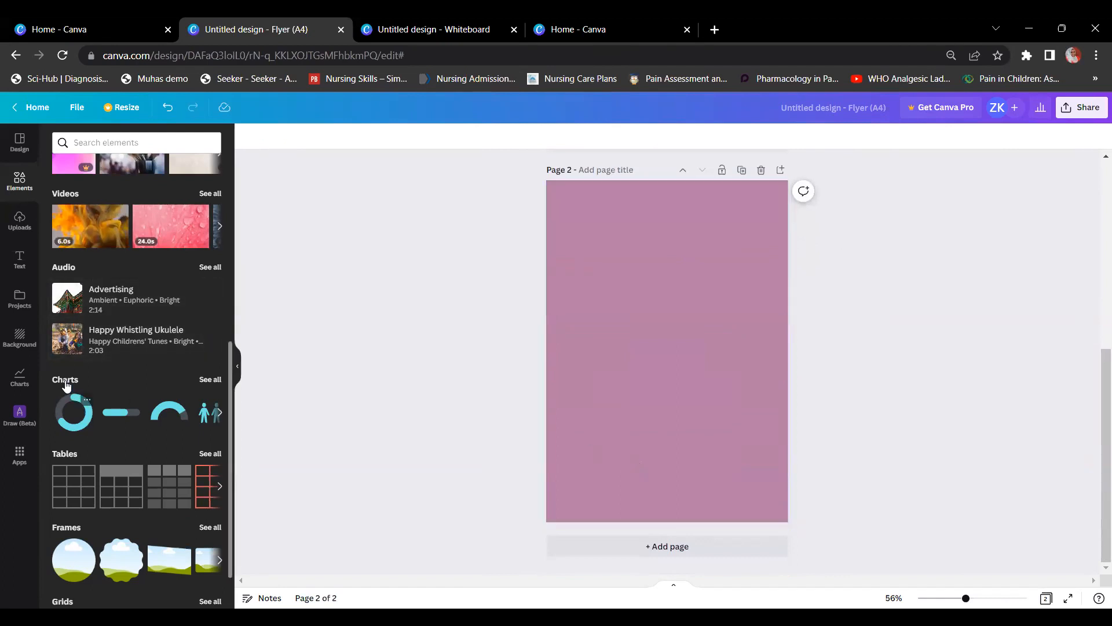
Step: Add a pie chart to page 2 and relabel its first slice Blue with value 20
click(211, 380)
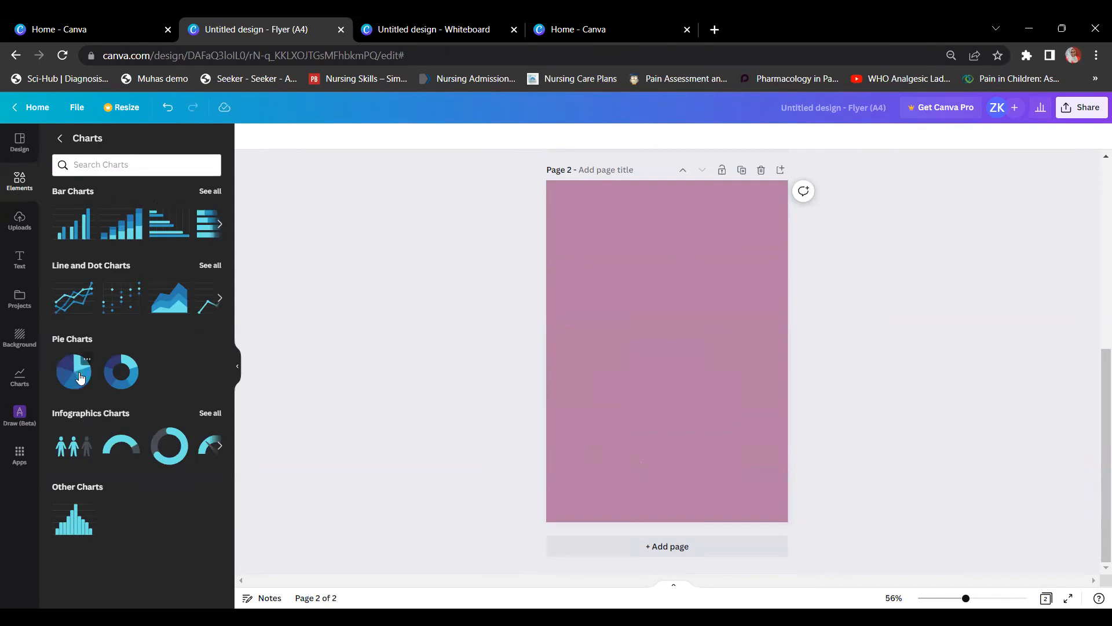
click(81, 378)
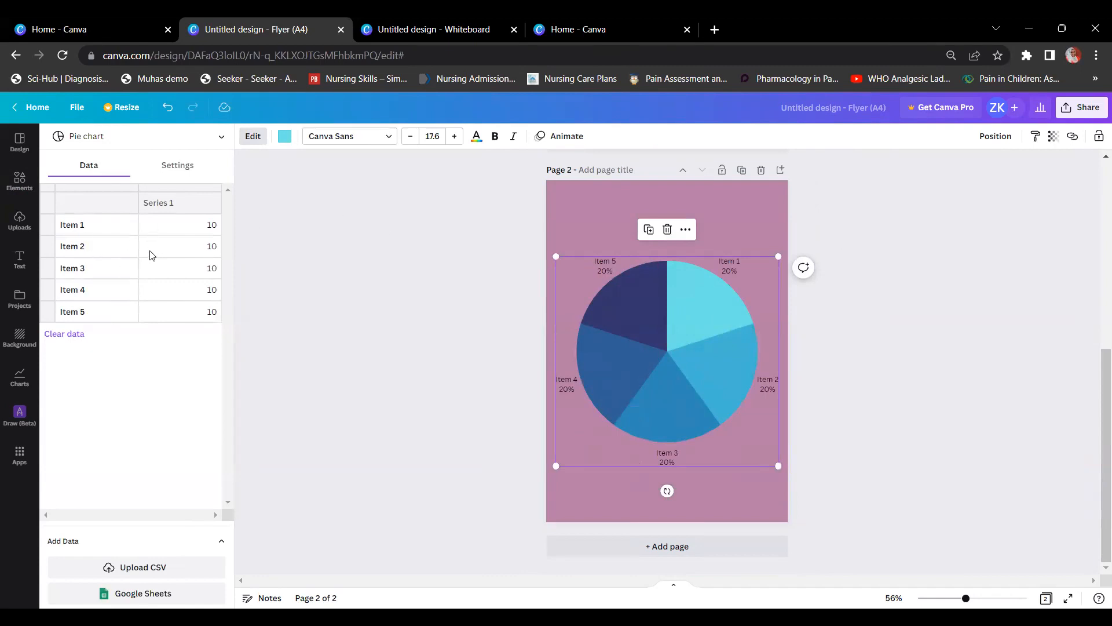
click(90, 226)
triple_click(90, 226)
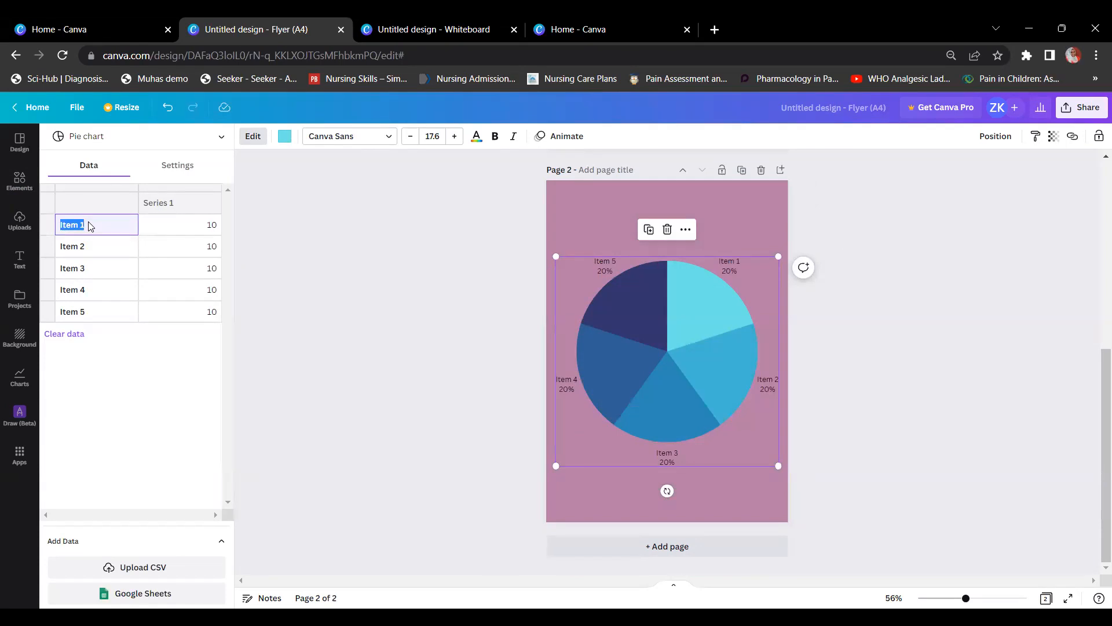
text(Blue)
click(172, 224)
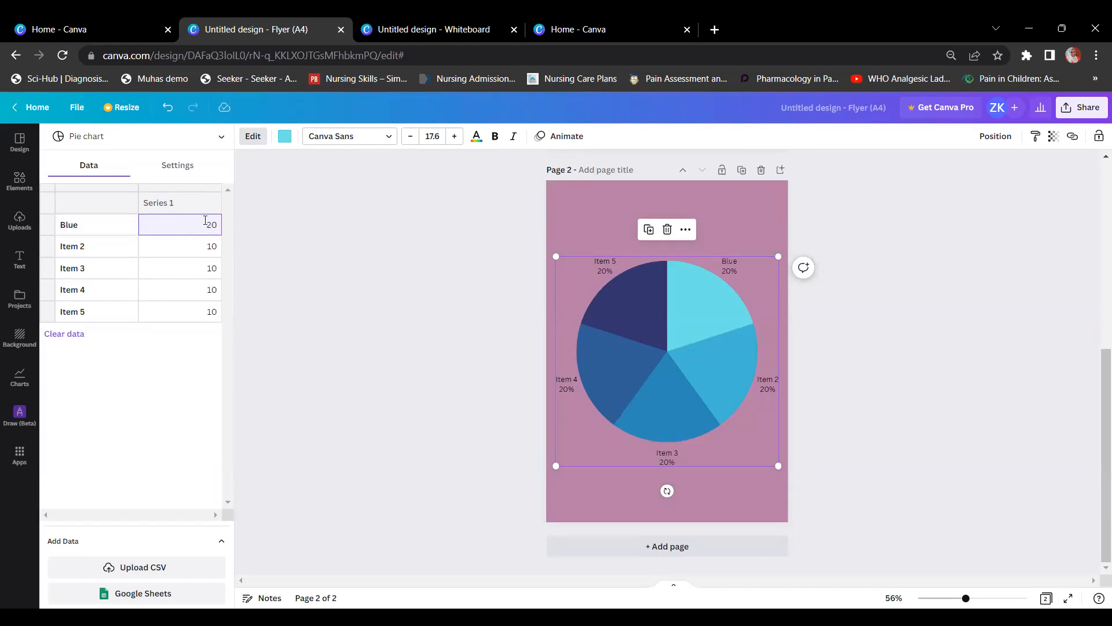
Step: Rename the second slice to Red and the third to White
text(Red)
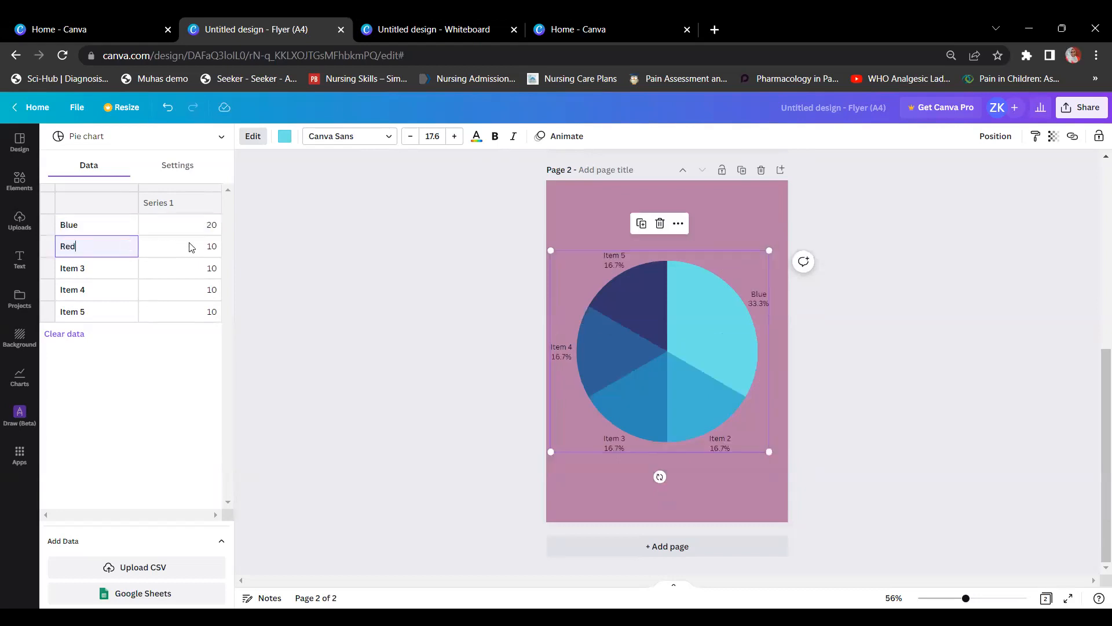
click(191, 248)
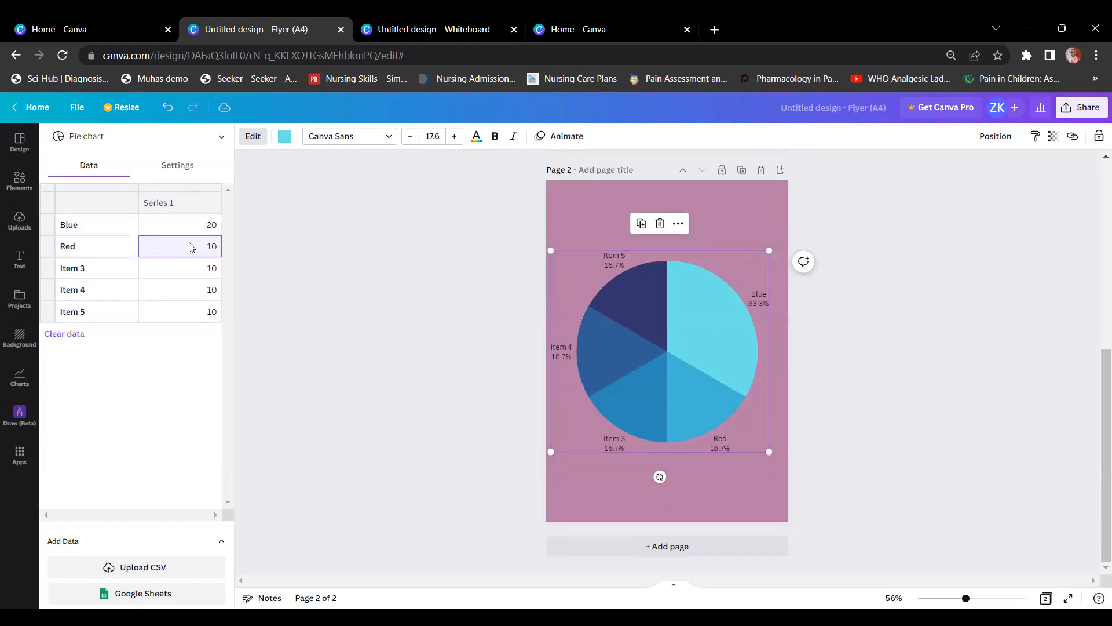
click(100, 271)
key(ctrl+a)
text(W)
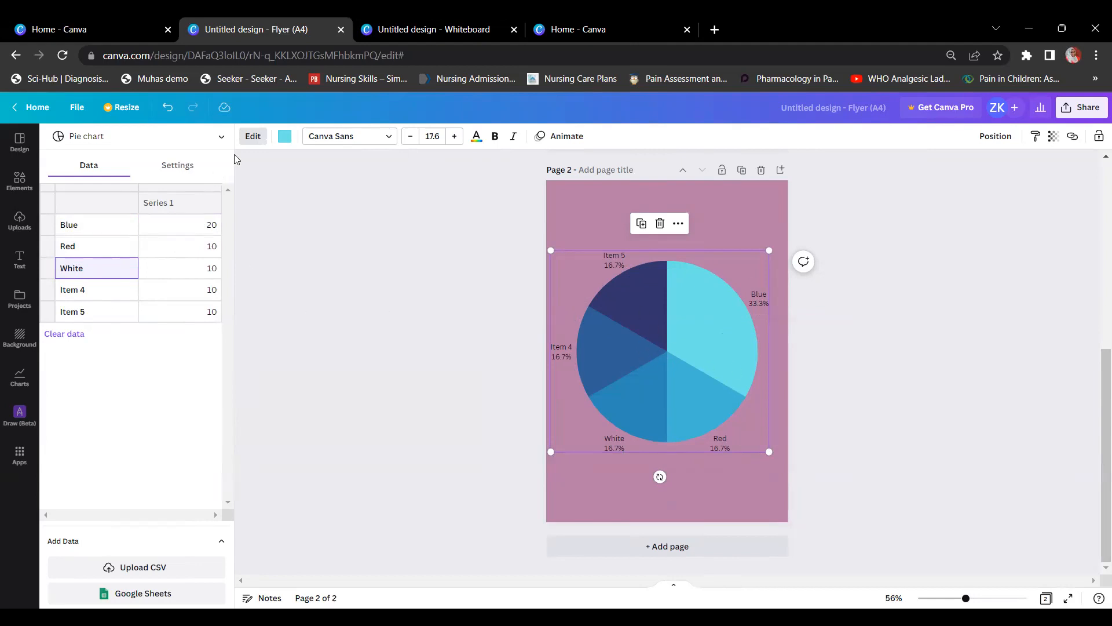
Step: Recolour the pie chart in yellow and green shades
click(285, 139)
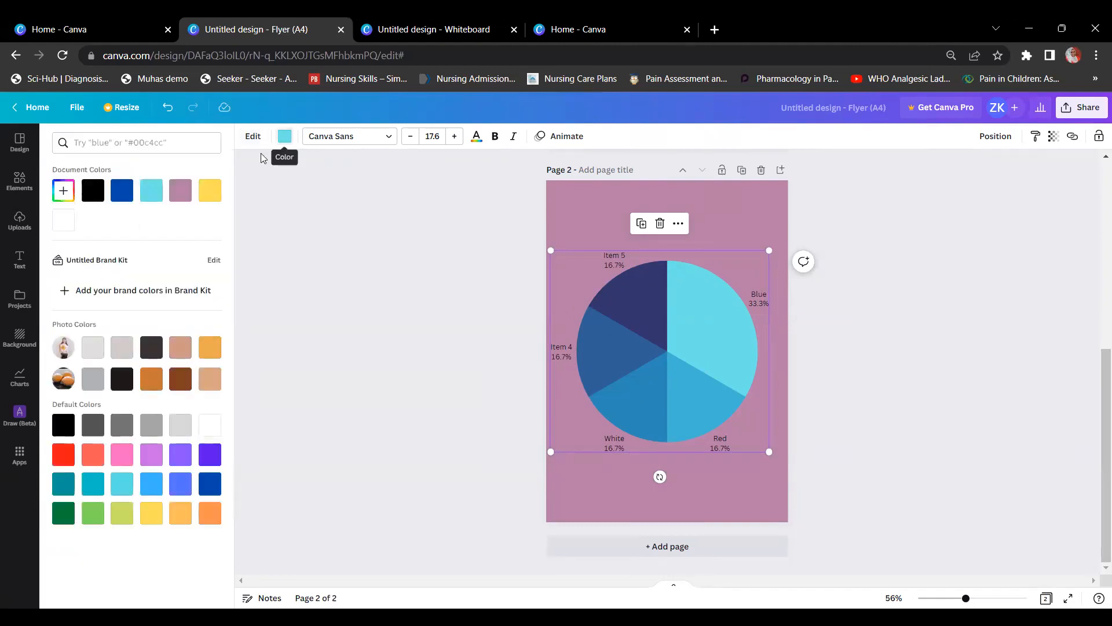
click(180, 194)
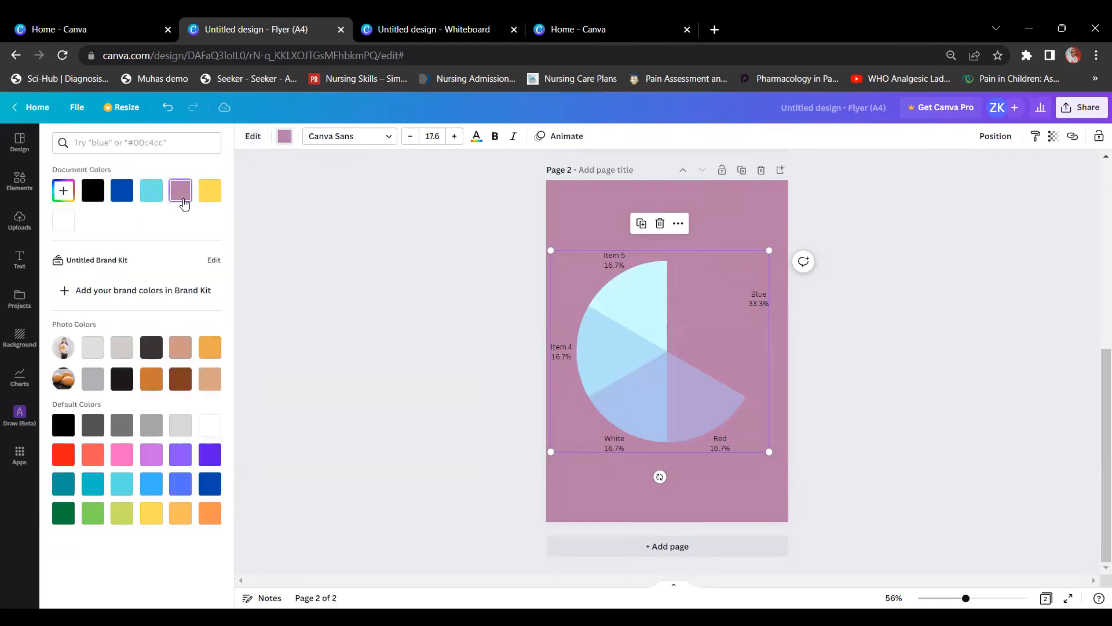
click(122, 347)
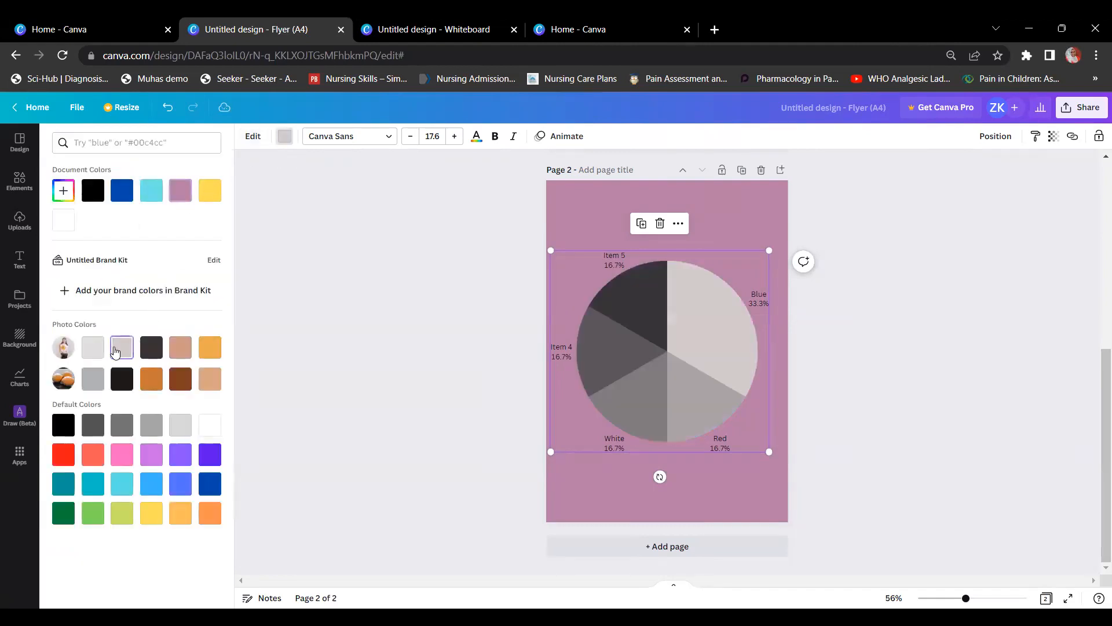
click(210, 456)
click(212, 384)
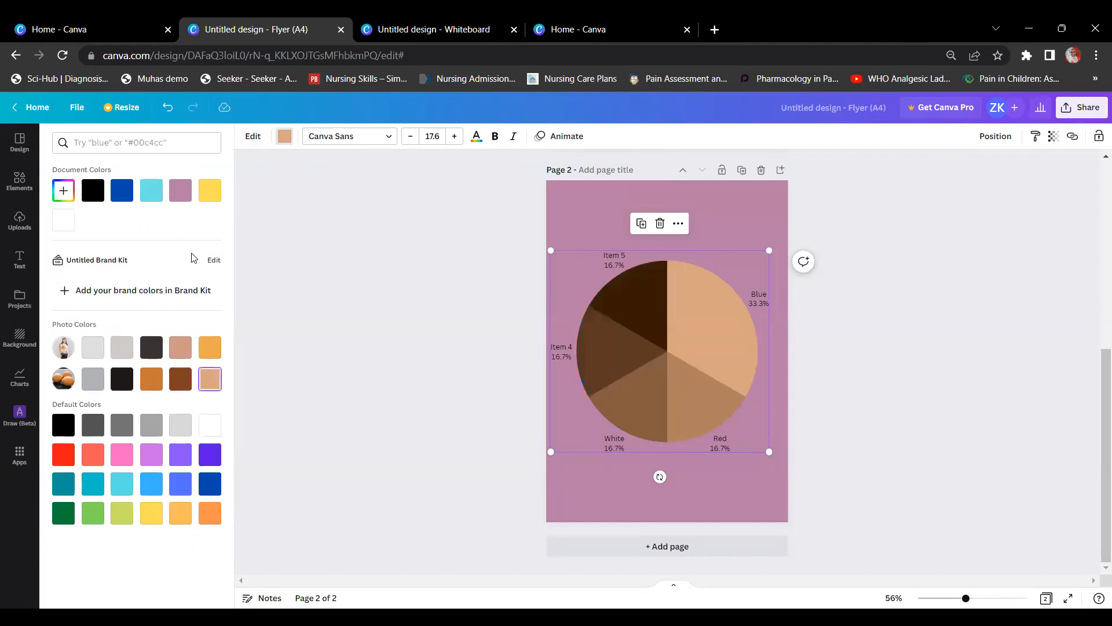
click(203, 187)
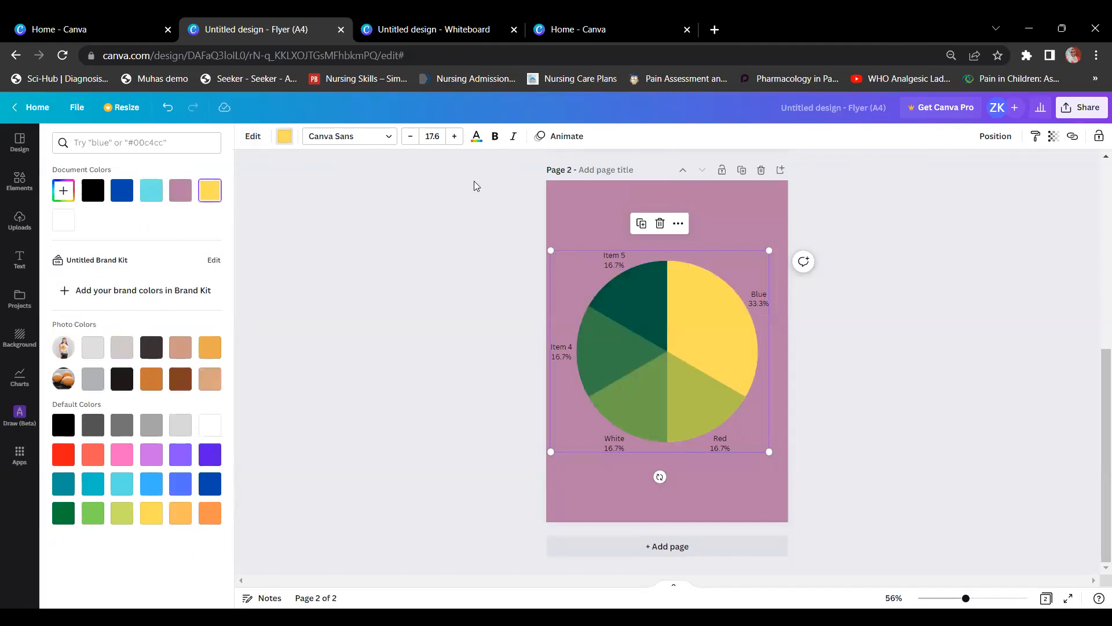
Step: Set the pie chart labels to size 15.6 in RoxboroughCF Bold
click(456, 143)
click(456, 143)
click(455, 143)
click(455, 143)
click(455, 143)
click(455, 143)
click(455, 142)
click(455, 143)
click(456, 142)
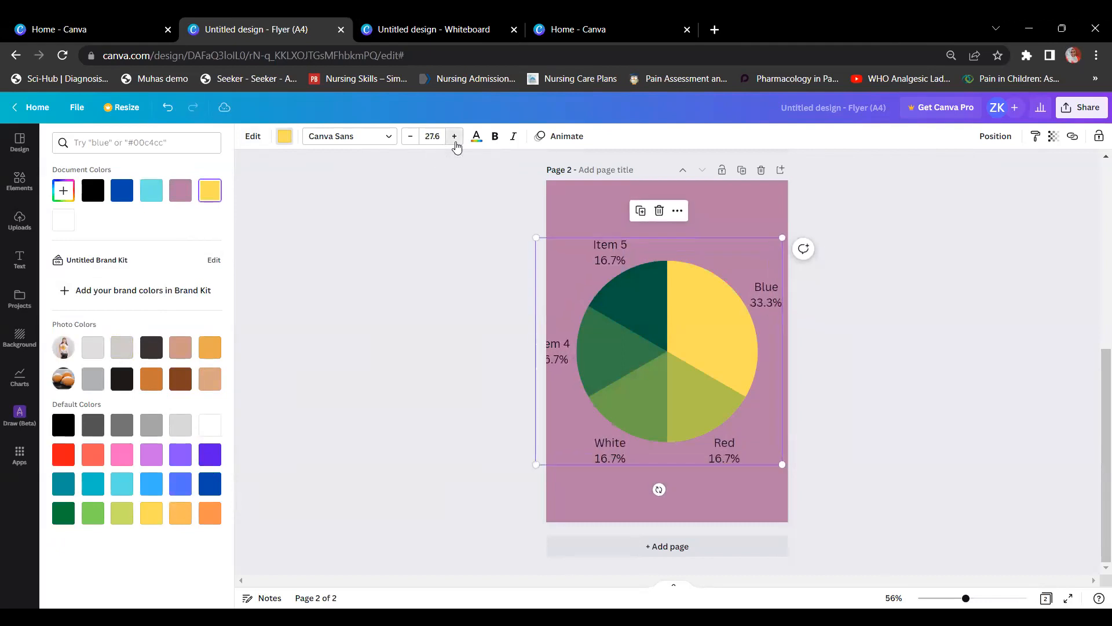
click(411, 138)
click(411, 137)
click(413, 139)
click(412, 139)
click(413, 139)
click(413, 139)
click(412, 139)
click(412, 139)
click(412, 139)
click(412, 139)
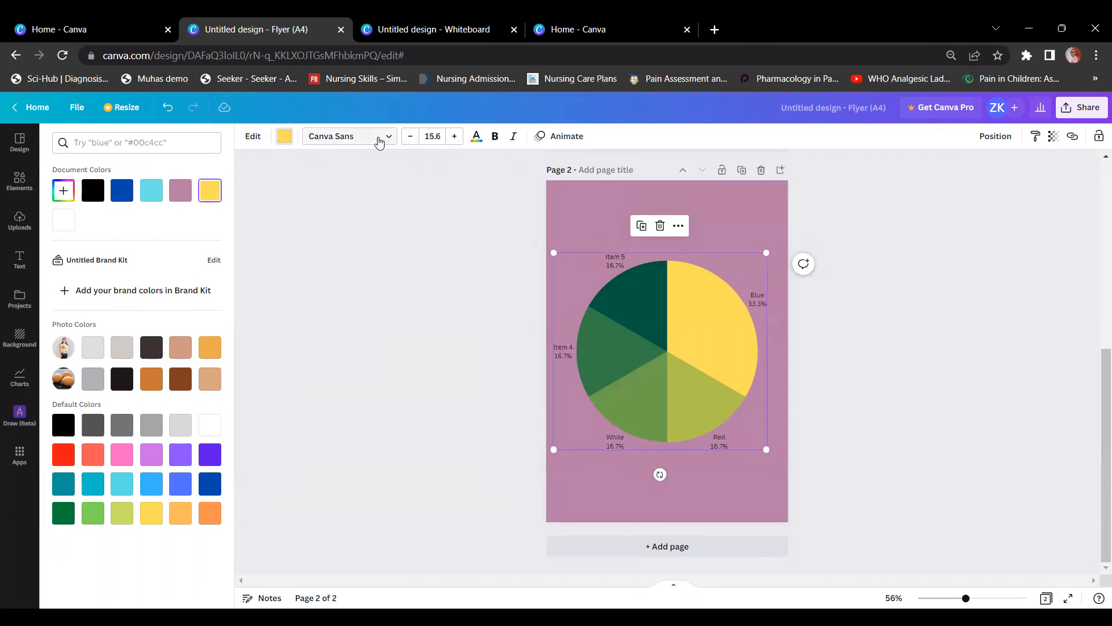
click(379, 137)
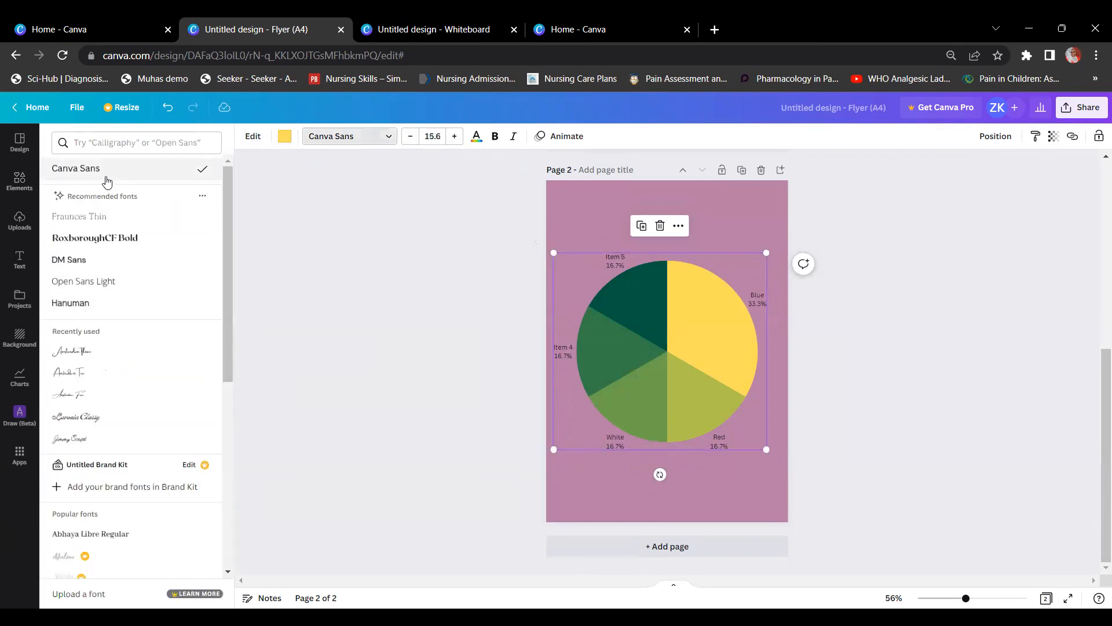
click(102, 241)
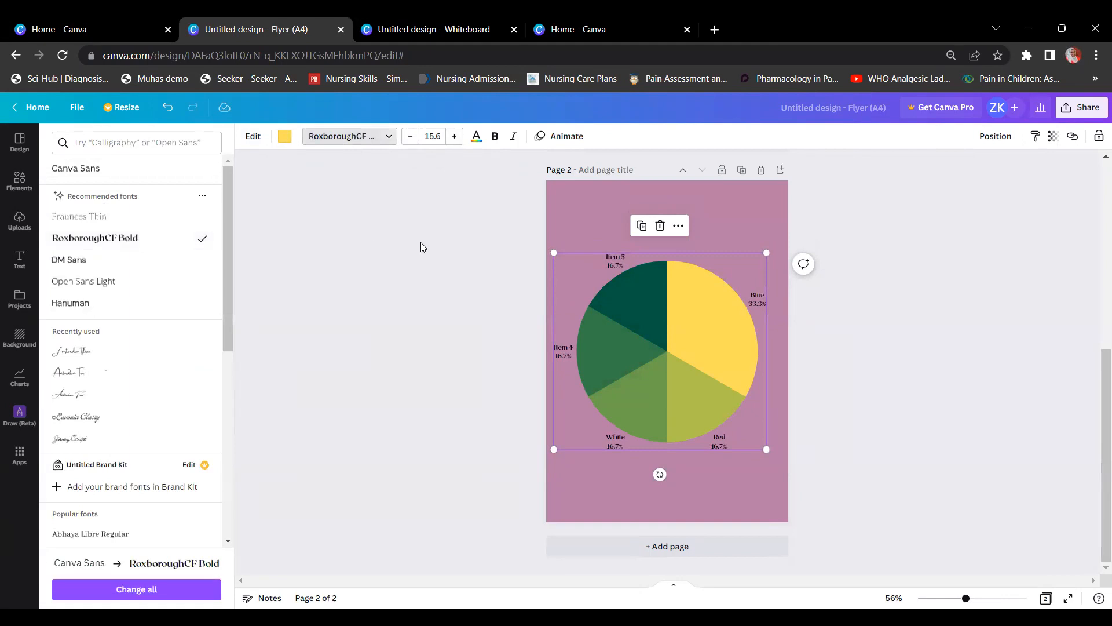
click(420, 243)
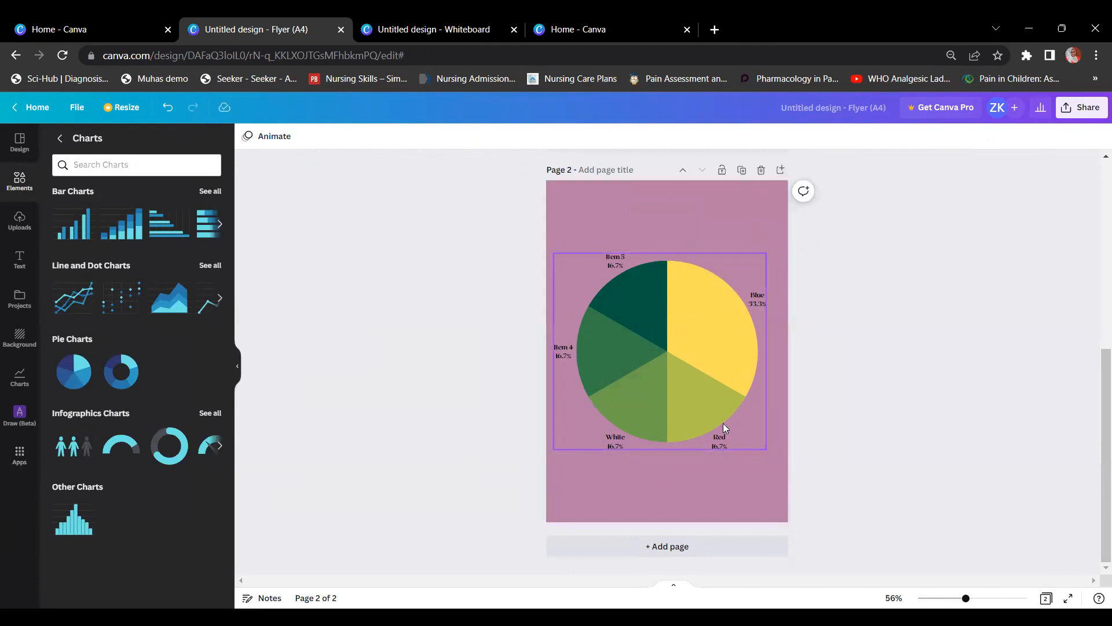
Step: Add page 3 with a people pictogram chart, moved up and widened across the page
click(685, 553)
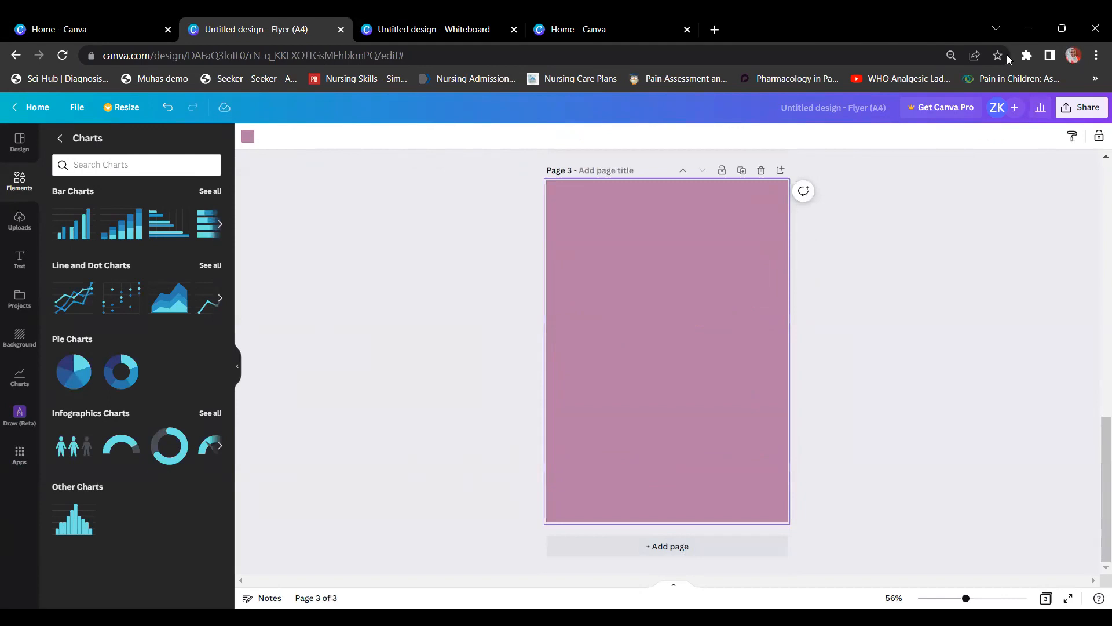
click(74, 446)
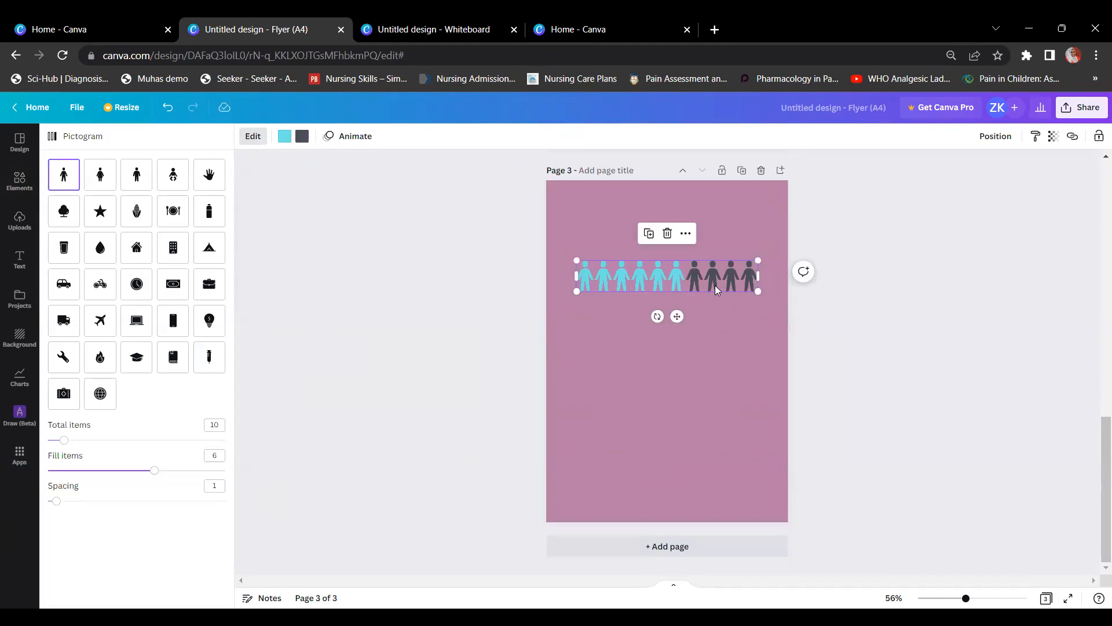
drag(668, 279, 669, 337)
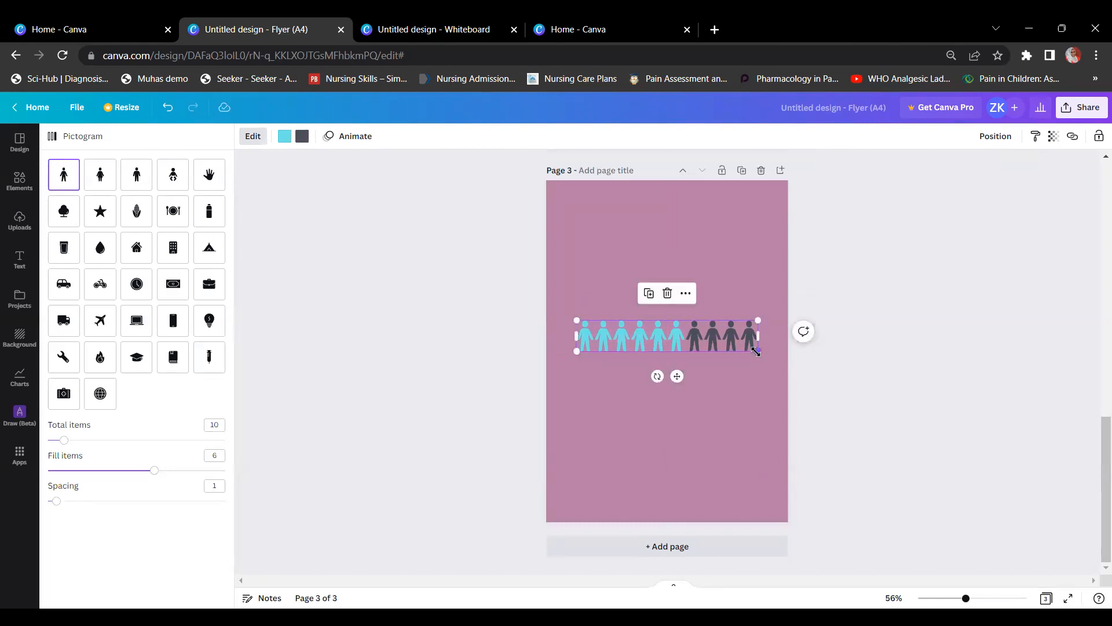
drag(756, 351, 771, 355)
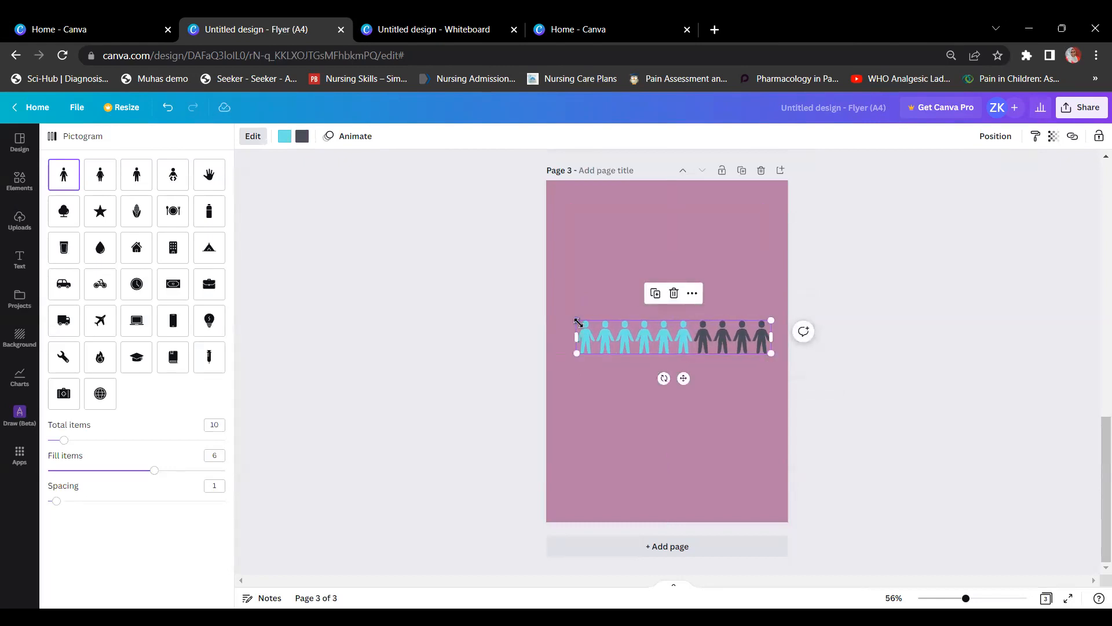
drag(576, 320, 568, 310)
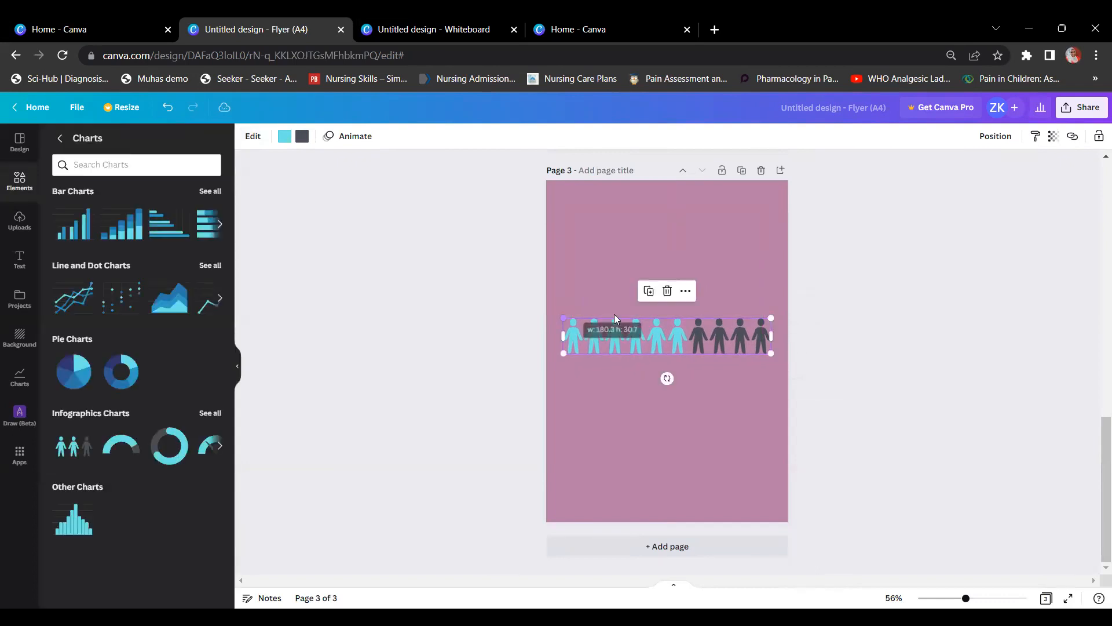
click(648, 352)
click(650, 351)
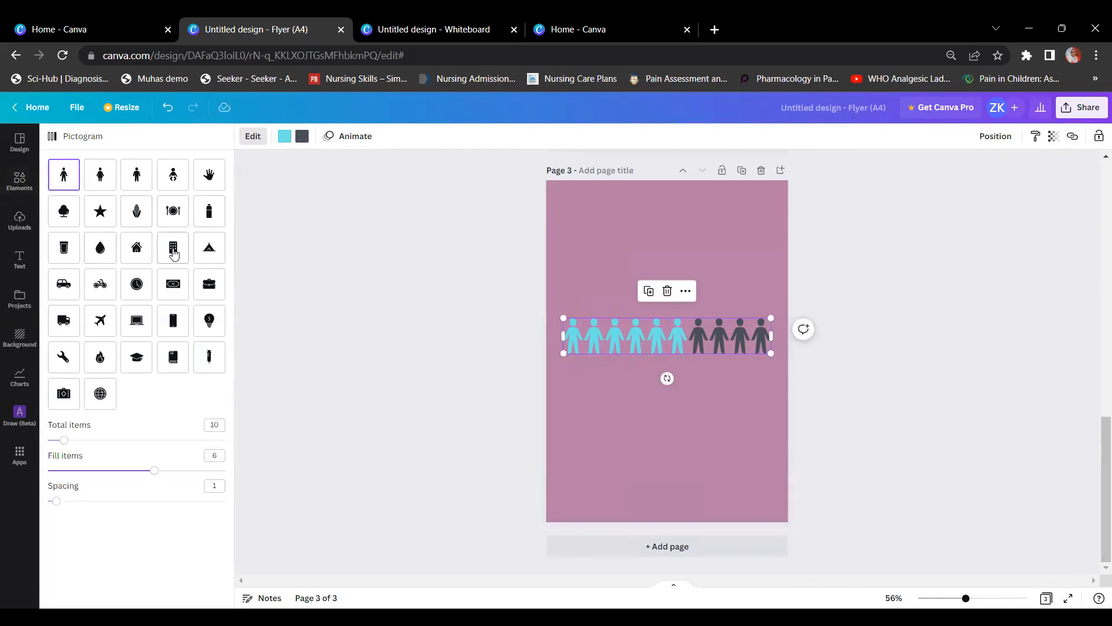
Step: Change the pictogram to star icons, 11 total and 11 filled, with spacing 0
click(174, 253)
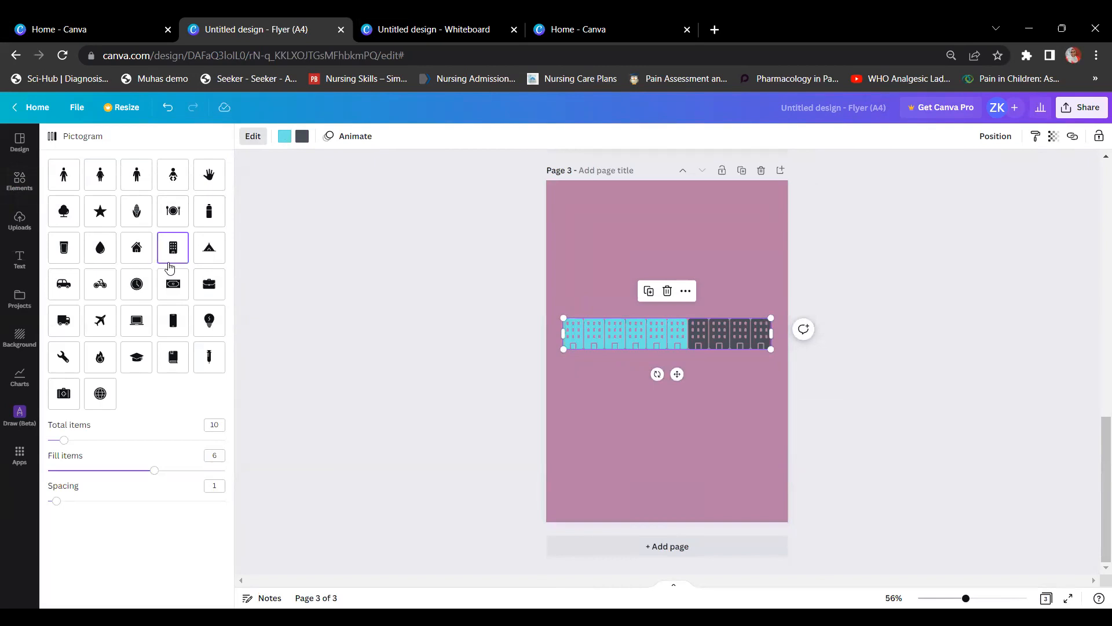
click(59, 333)
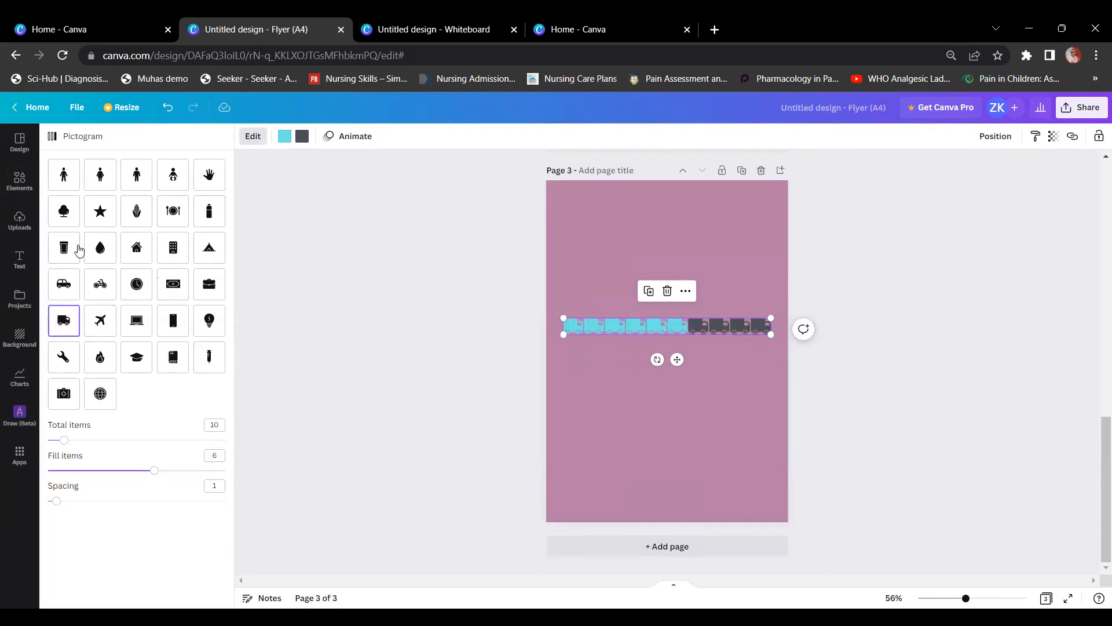
click(115, 213)
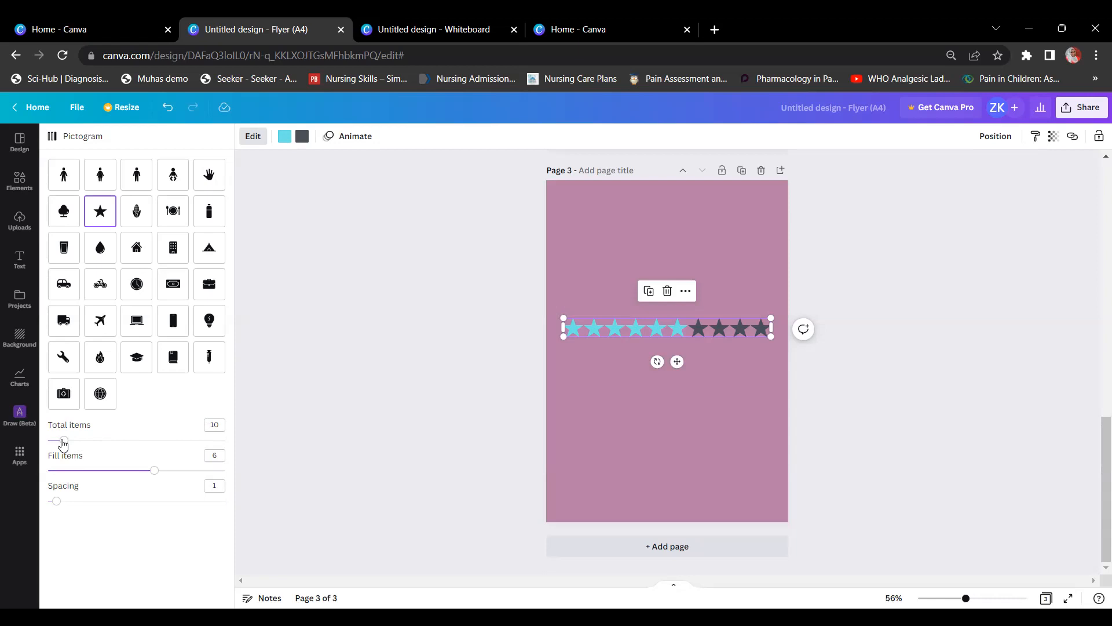
mouse_move(66, 444)
mouse_down()
mouse_move(51, 441)
mouse_move(65, 441)
mouse_up()
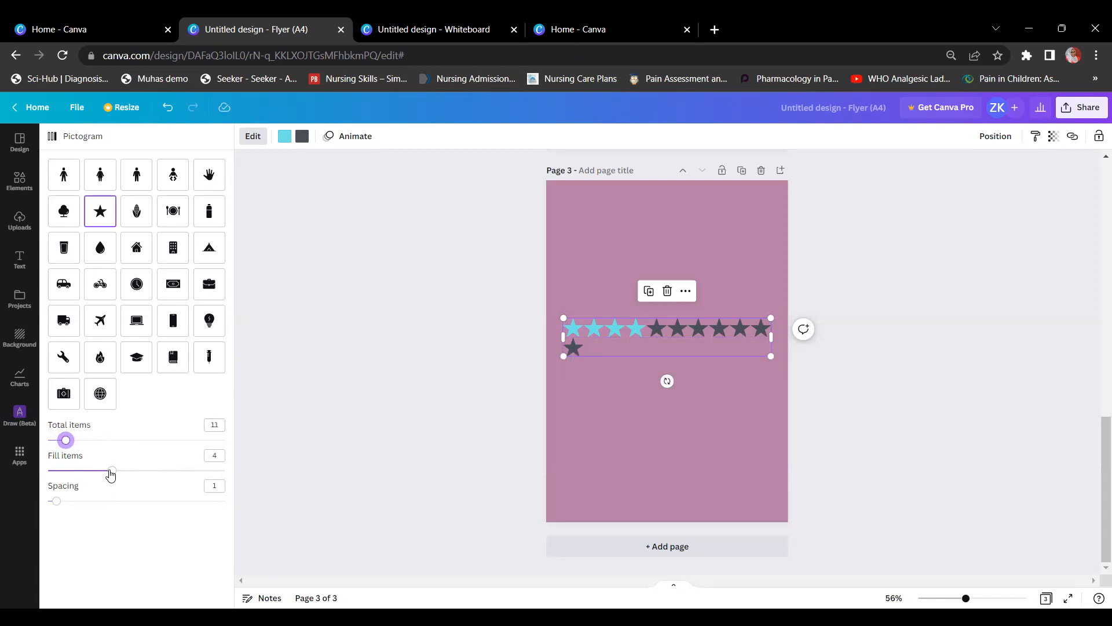
key(Tab)
click(268, 438)
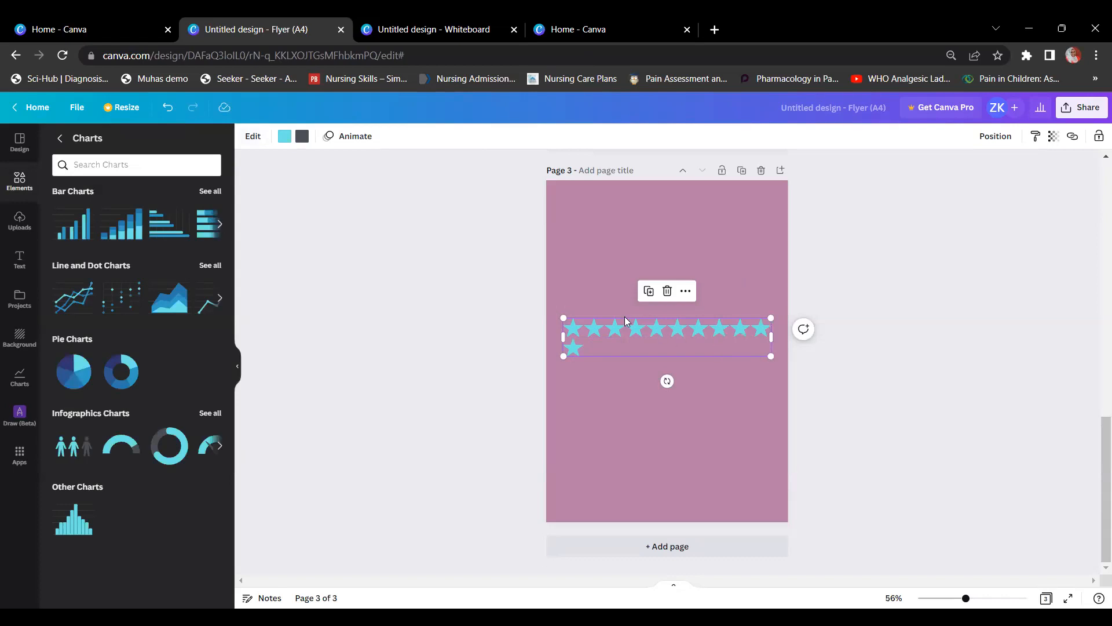
click(612, 347)
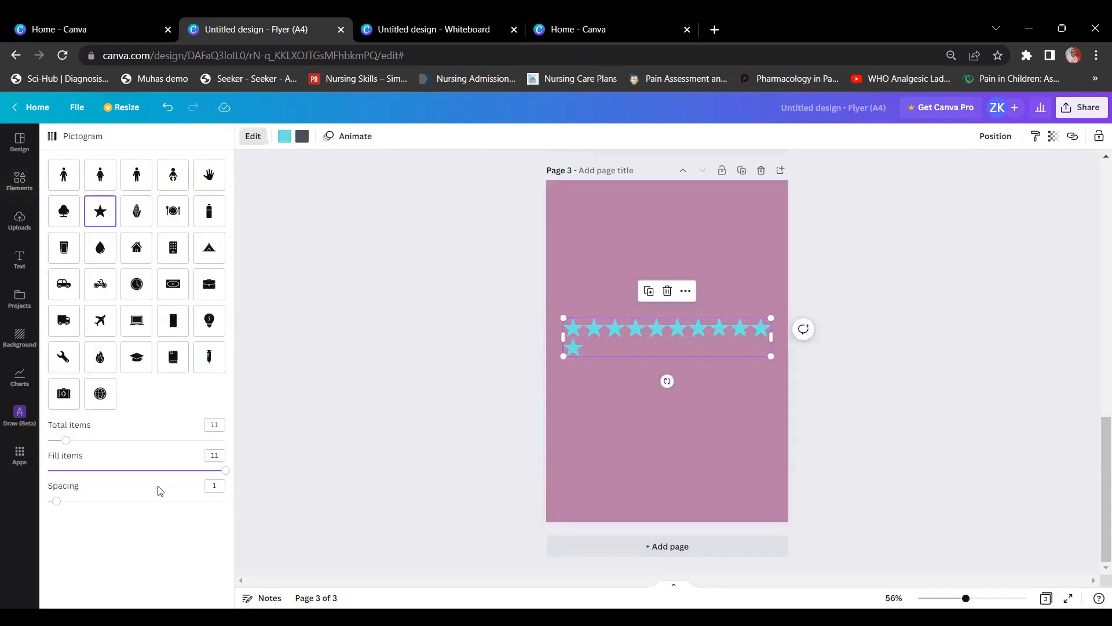
mouse_move(56, 501)
mouse_down()
mouse_move(189, 504)
mouse_move(41, 508)
mouse_up()
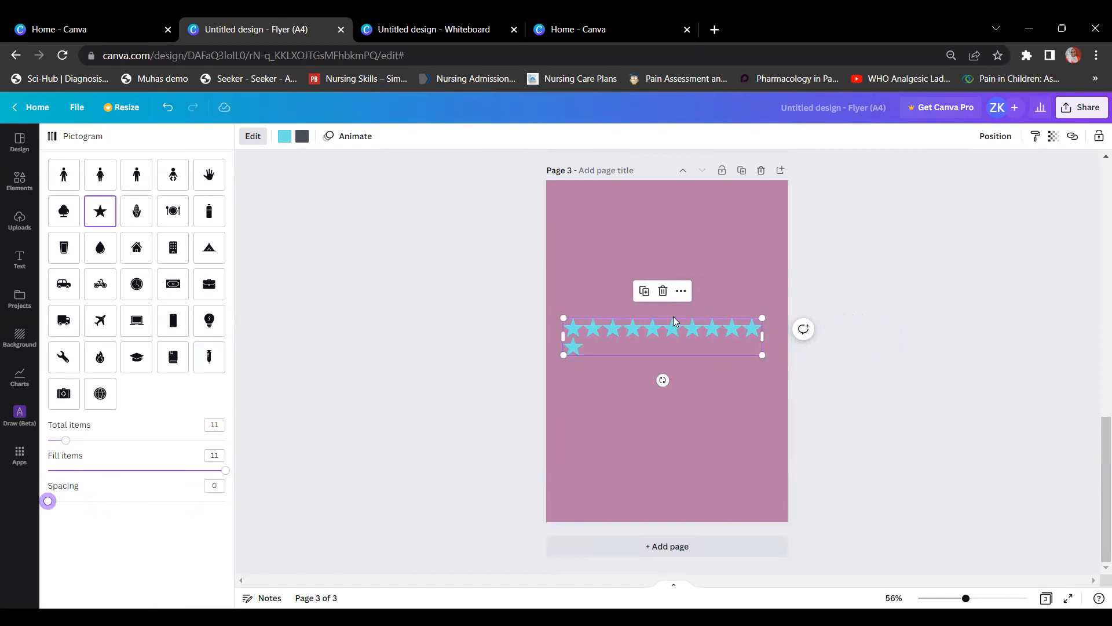
click(18, 185)
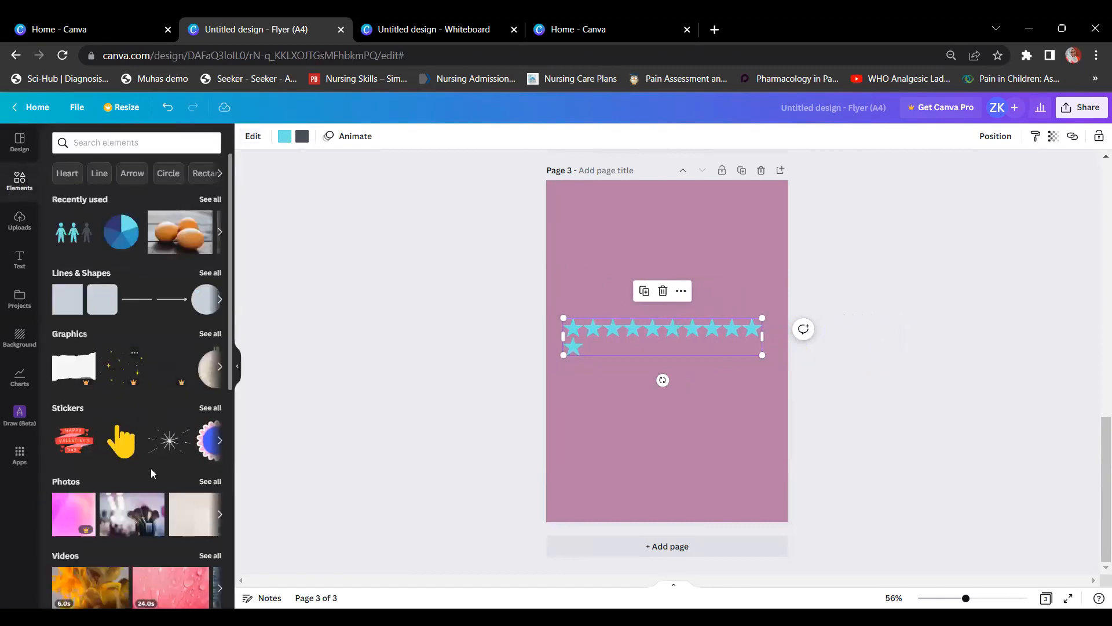
Step: Add page 4 with a grey-header table and a plain-grid table
scroll(152, 471, down, 4)
scroll(153, 473, down, 6)
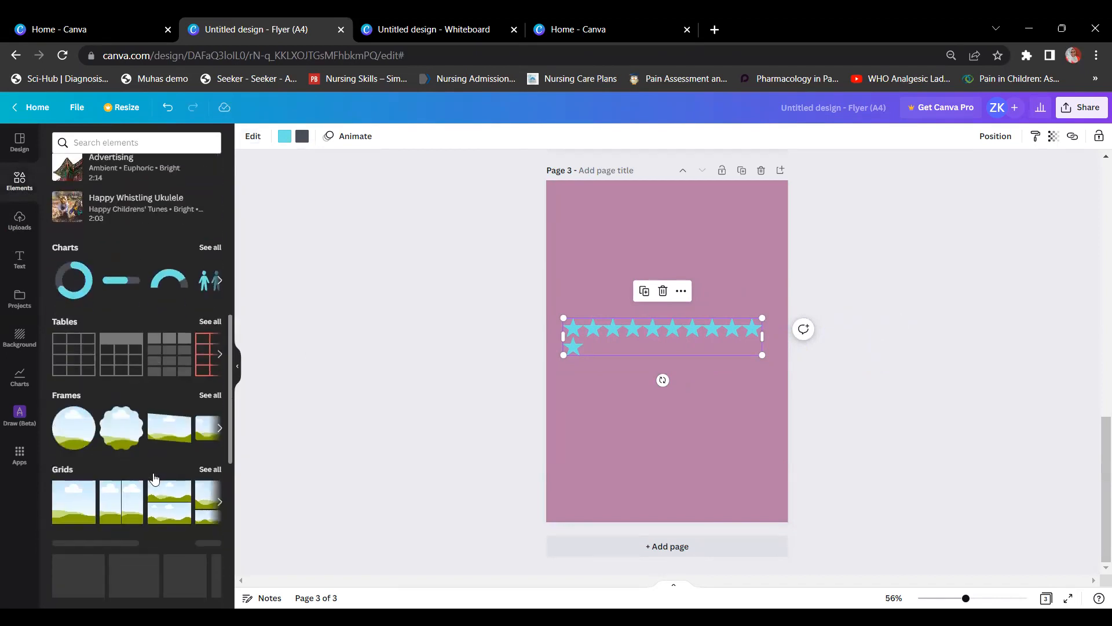
click(720, 546)
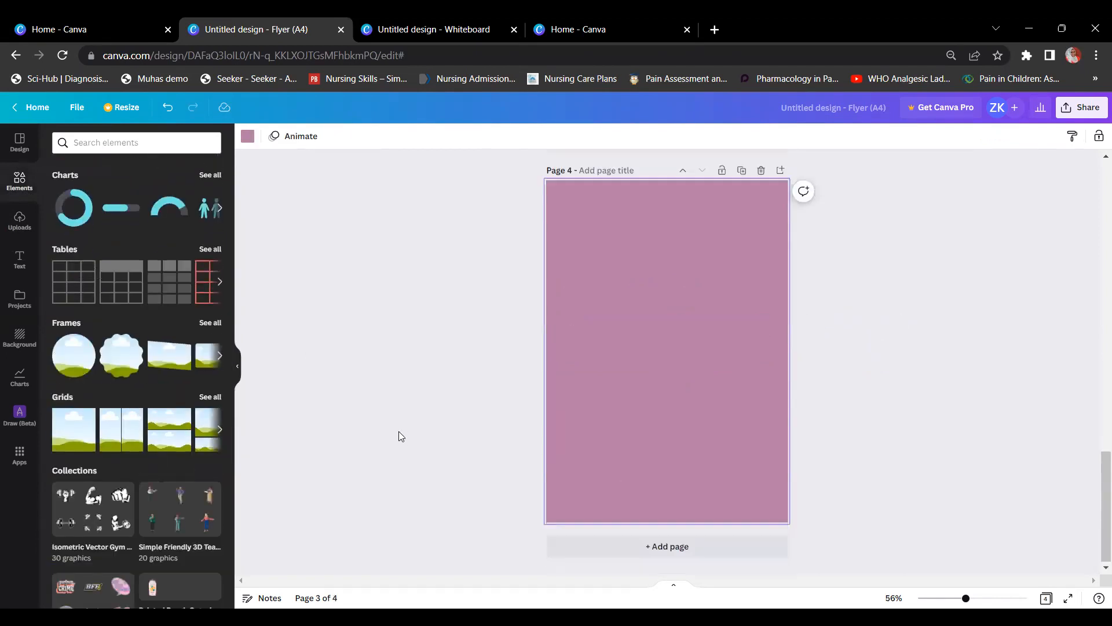
click(210, 249)
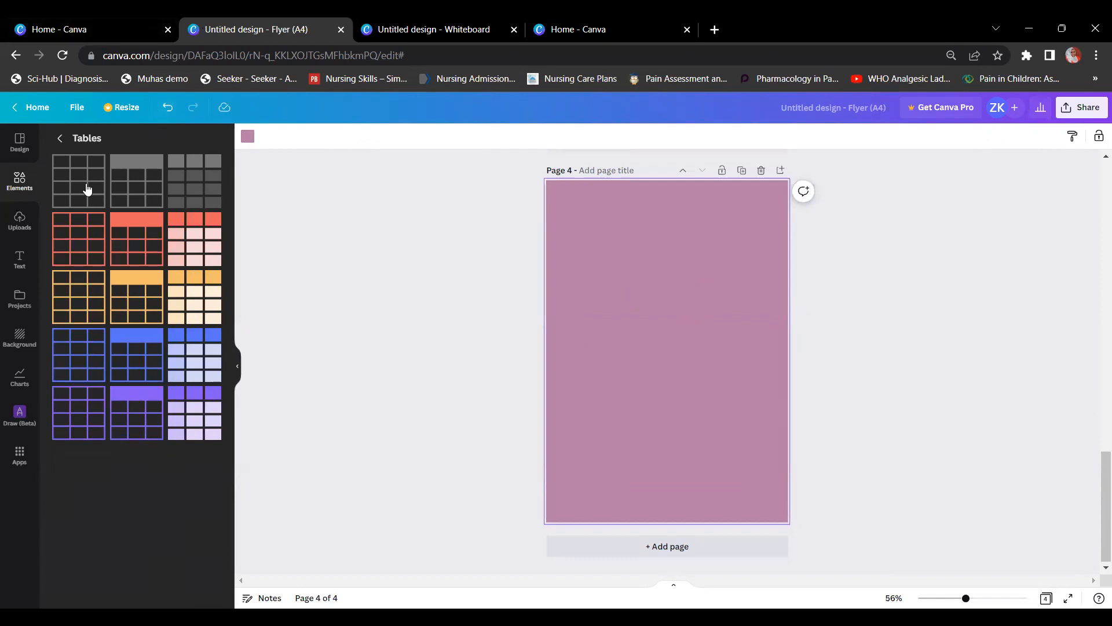
click(150, 189)
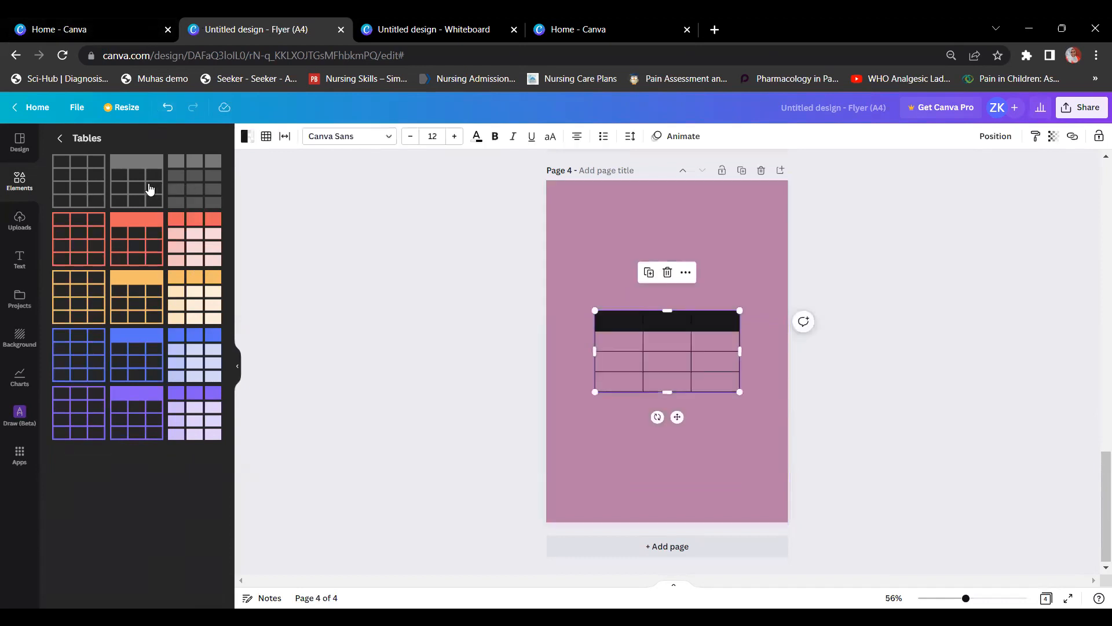
click(82, 199)
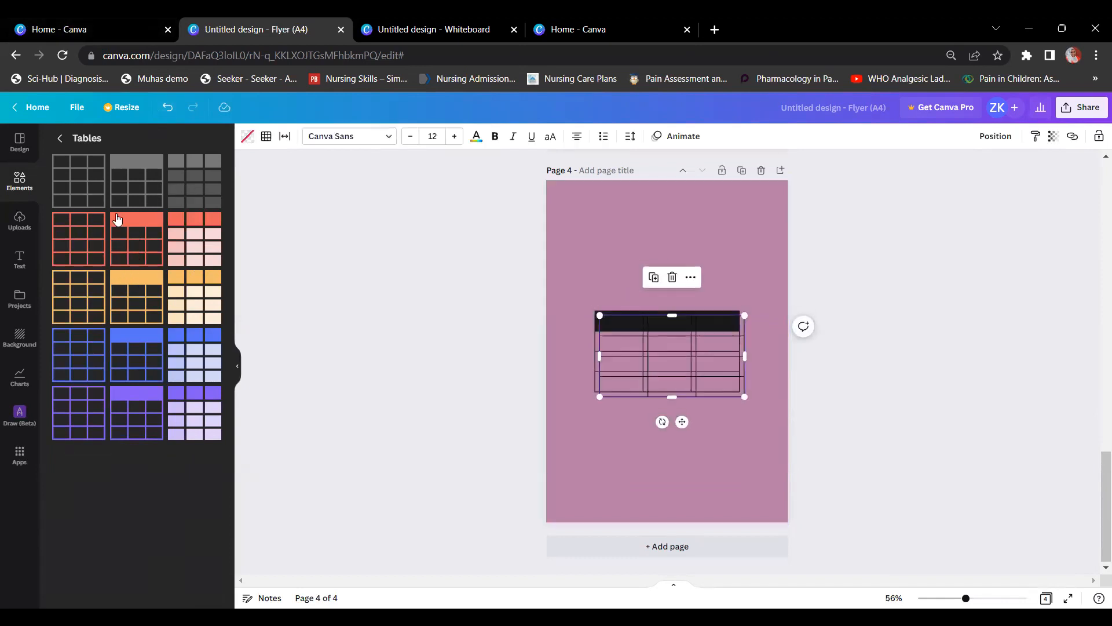
Step: Move the plain grid table to the top and add a dark filled table at the bottom
right_click(643, 306)
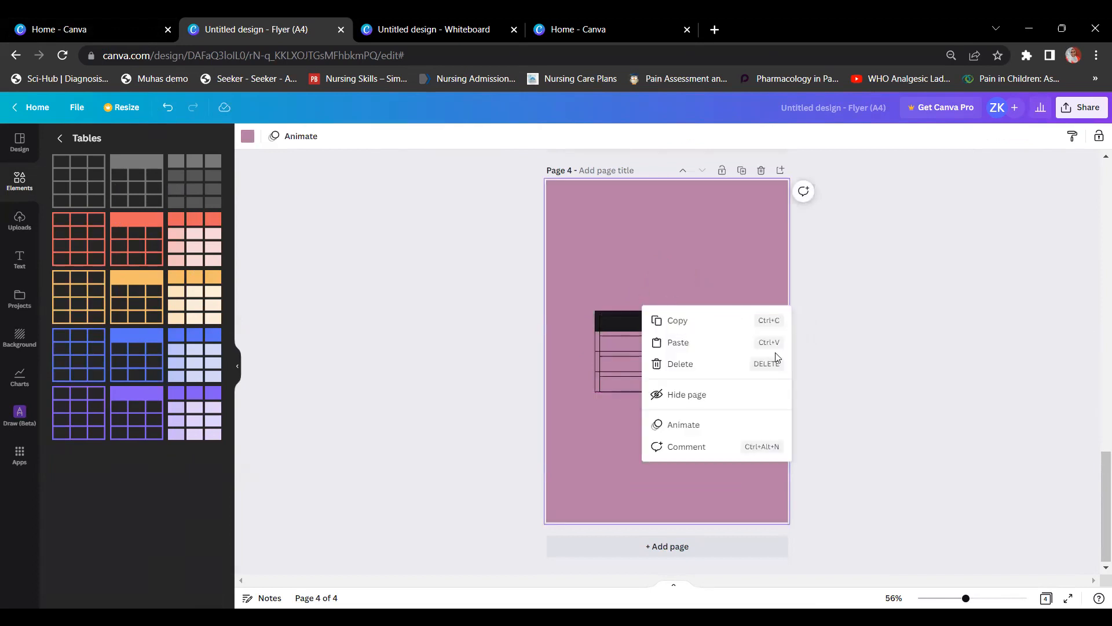
click(695, 412)
drag(677, 416, 675, 306)
click(210, 196)
click(731, 346)
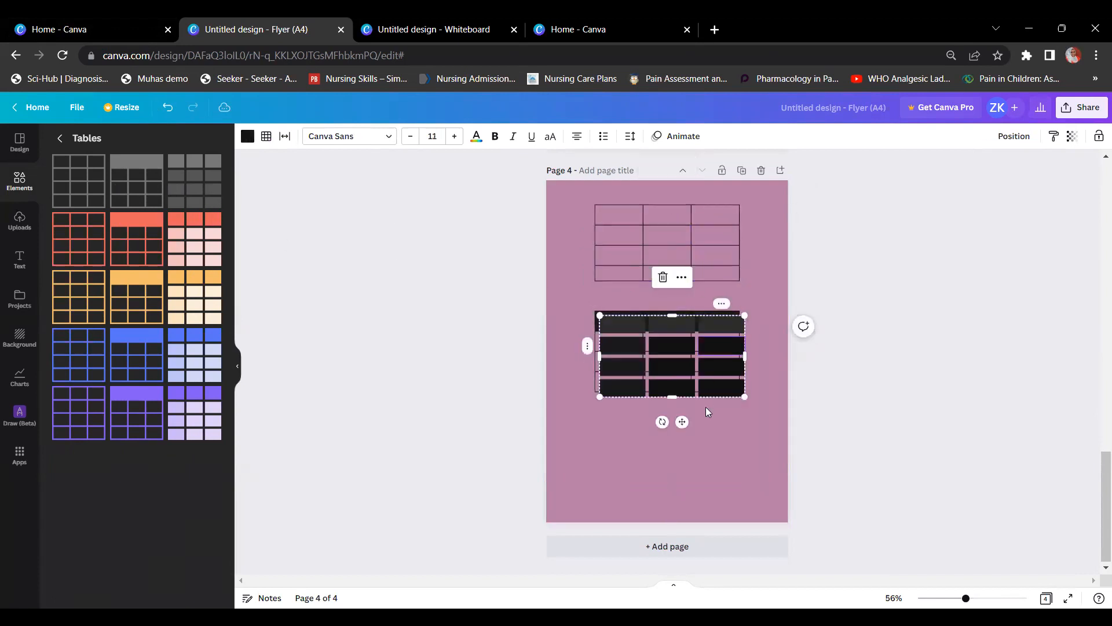
drag(682, 422, 681, 524)
Step: Enlarge the top table to 137.8 by 79.9 and add a blank page 5
click(604, 263)
click(864, 279)
click(617, 275)
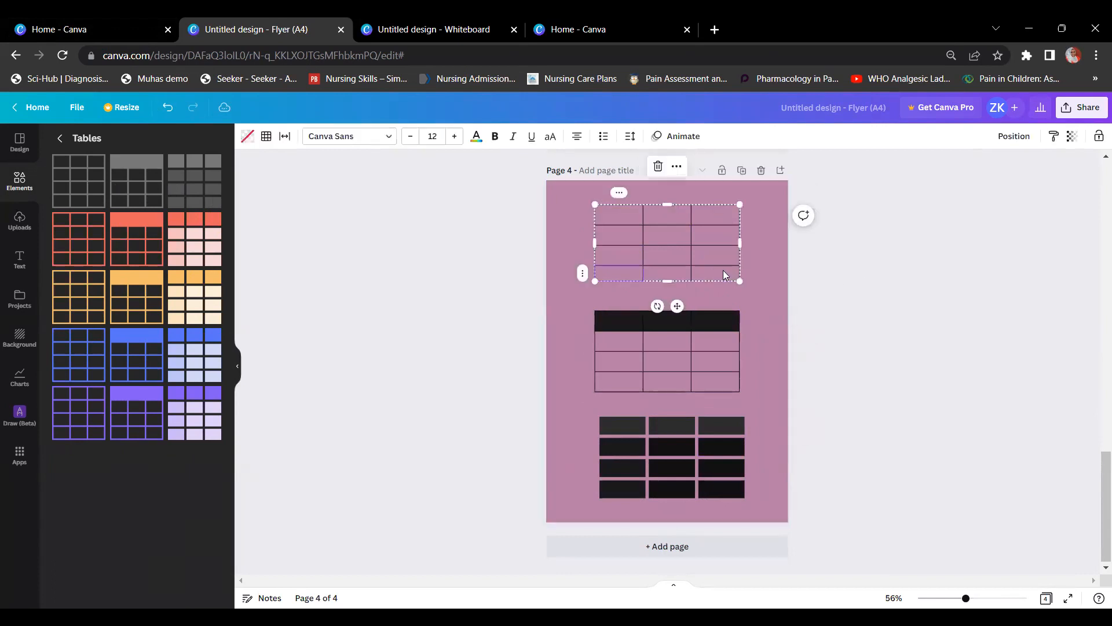
drag(740, 281, 751, 300)
click(840, 294)
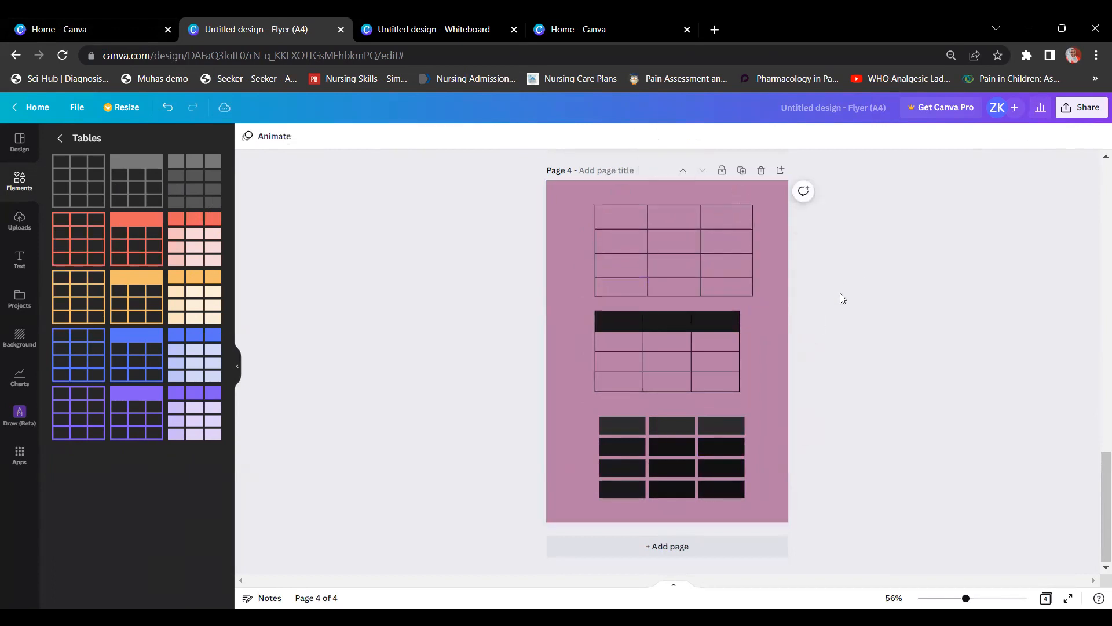
click(720, 550)
Step: Add a small circular frame to page 5, positioned left of centre
click(63, 138)
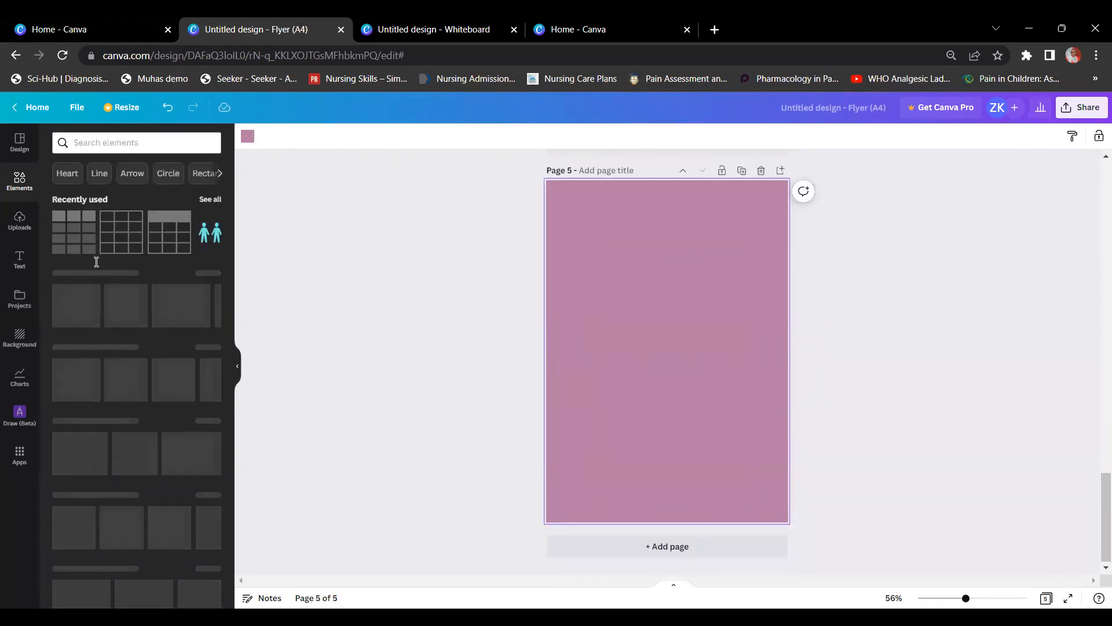
scroll(121, 268, down, 3)
scroll(121, 267, down, 9)
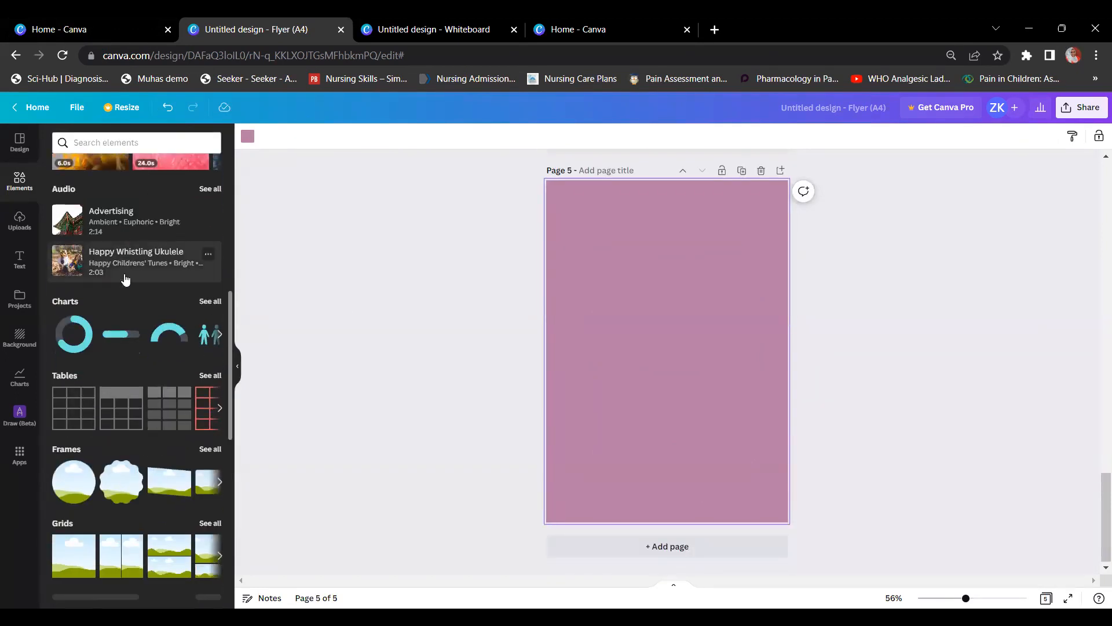
scroll(75, 184, up, 1)
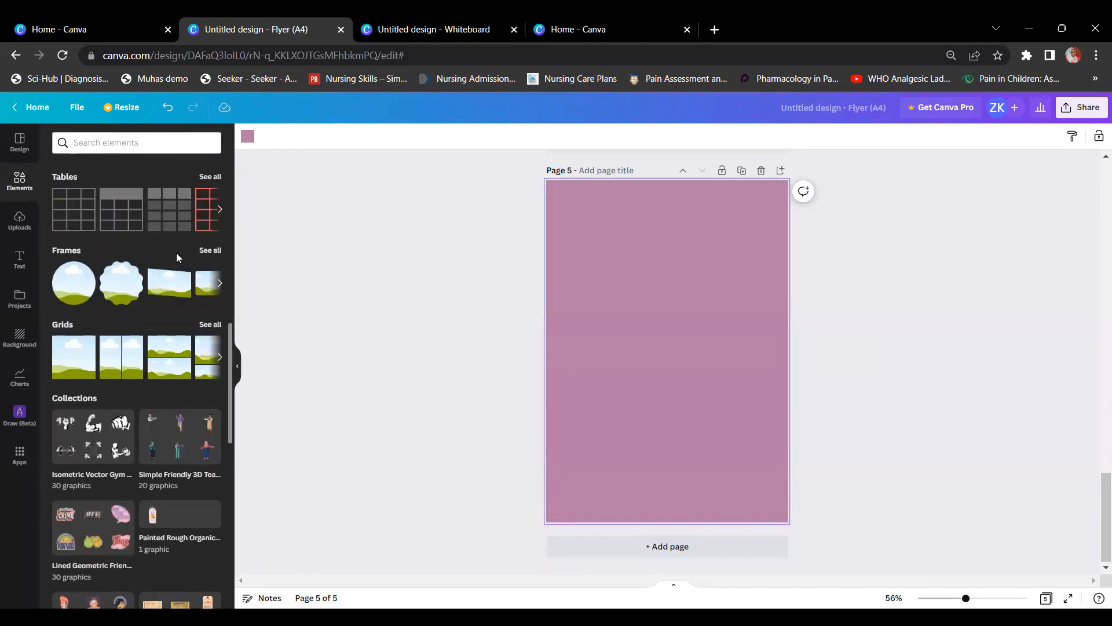
click(210, 250)
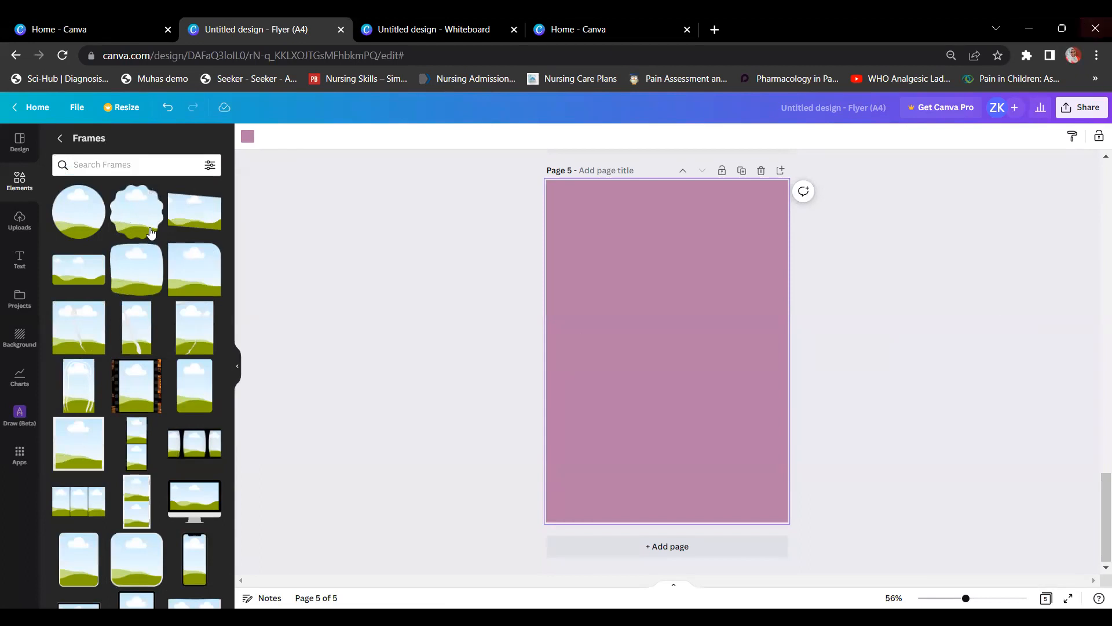
click(79, 212)
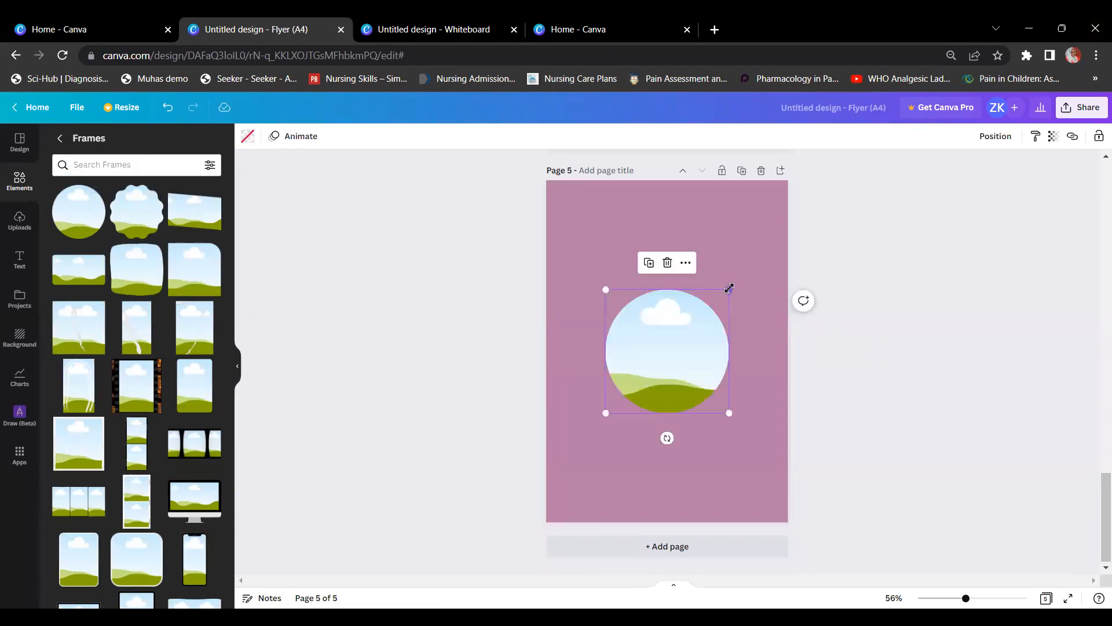
drag(729, 288, 689, 321)
drag(643, 386, 597, 347)
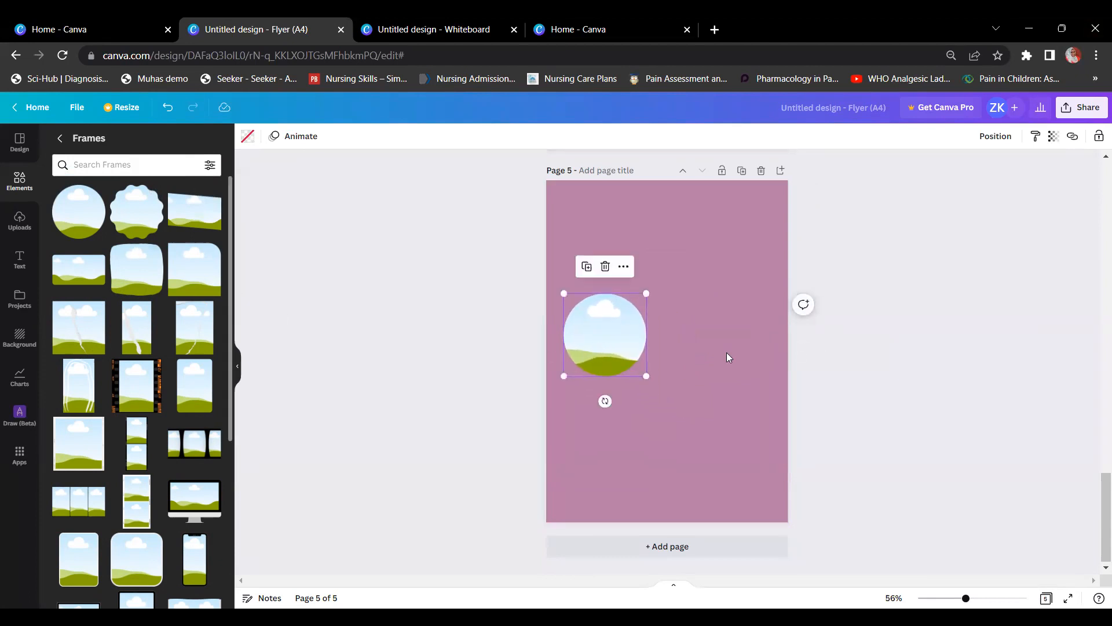
Step: Size and place a second circle frame to the right of the first, aligning both
drag(728, 290, 696, 322)
drag(681, 360, 747, 296)
drag(718, 338, 732, 338)
drag(621, 350, 622, 348)
click(672, 405)
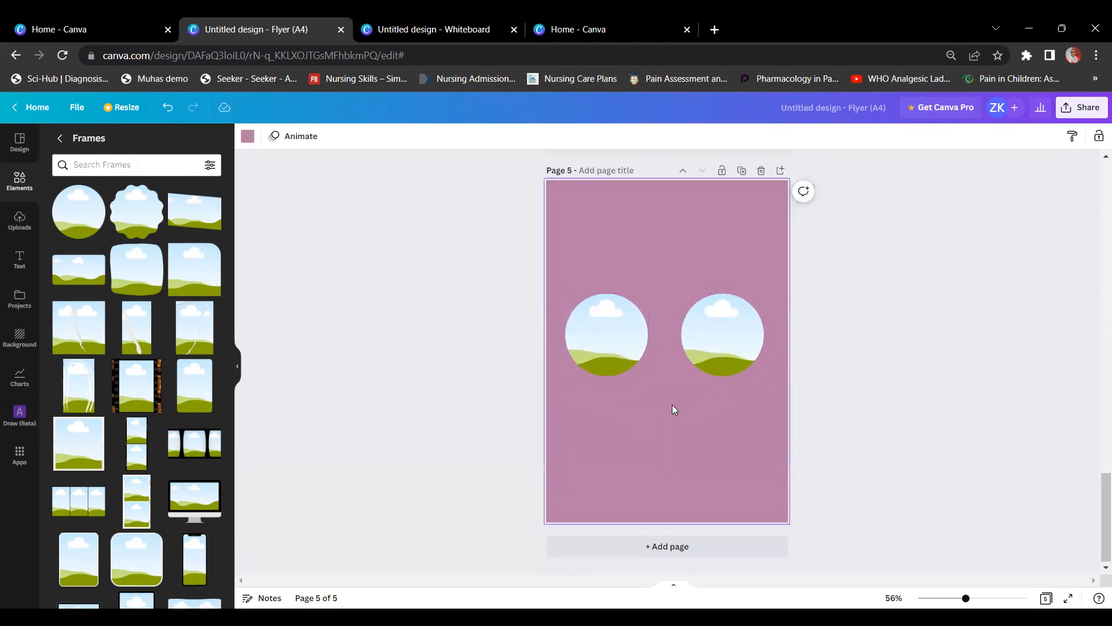
click(700, 369)
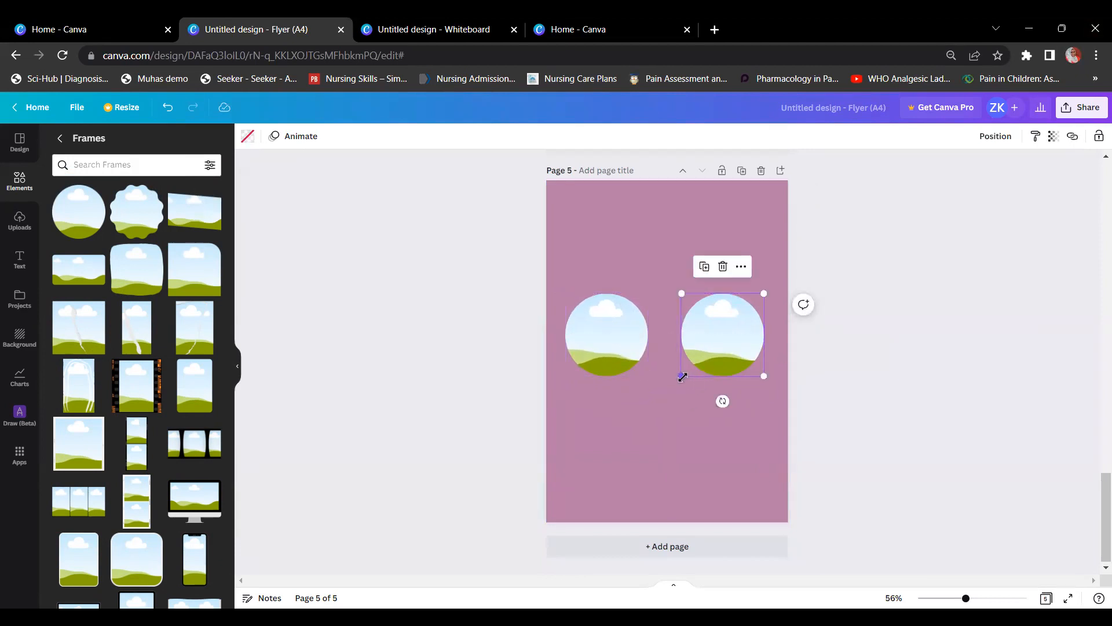
drag(685, 374, 687, 372)
click(682, 405)
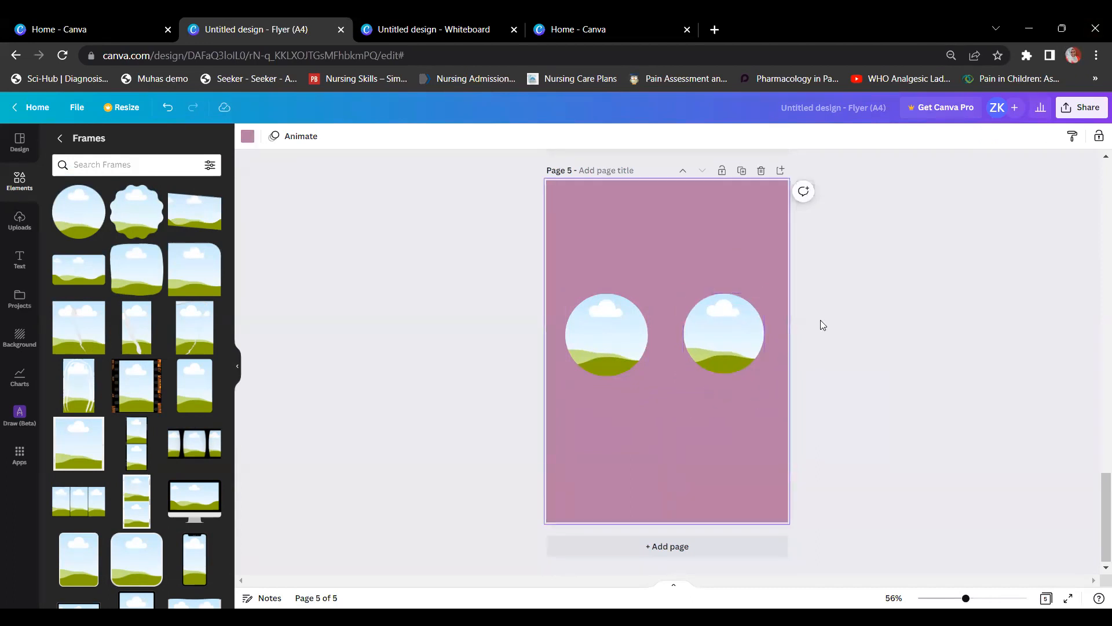
Step: Add the uploaded hijab photo to page 5 at the lower left
click(19, 223)
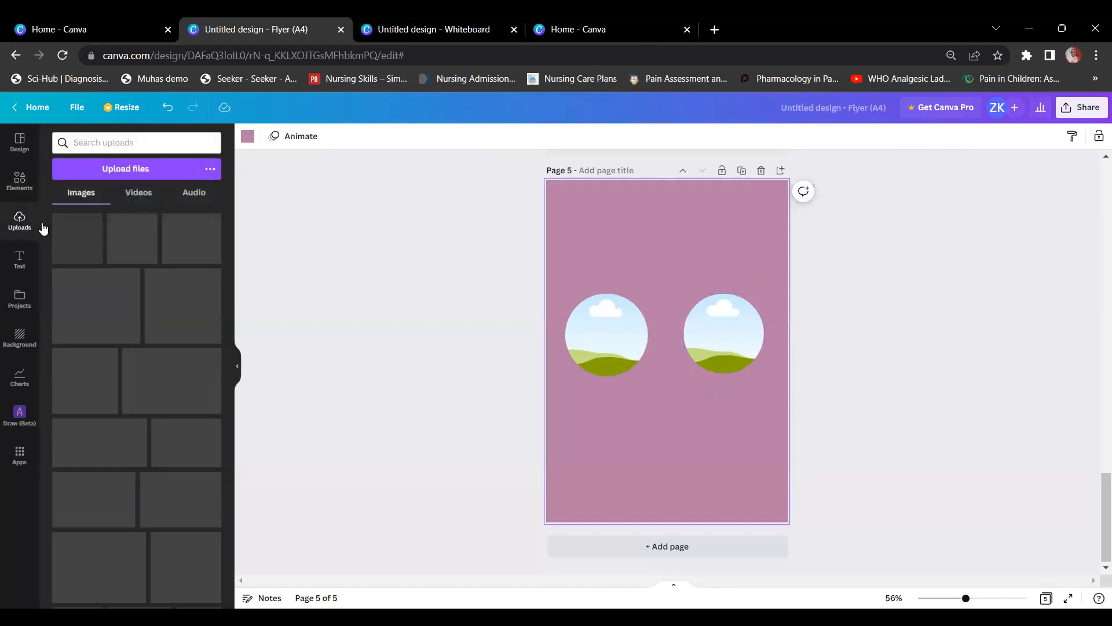
click(140, 174)
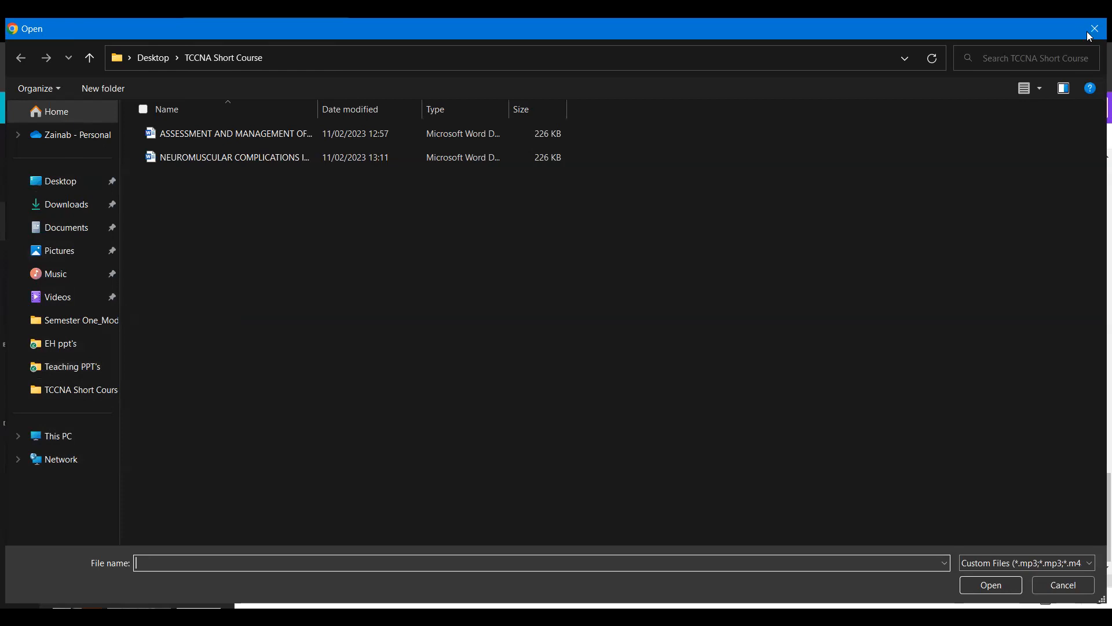
key(Escape)
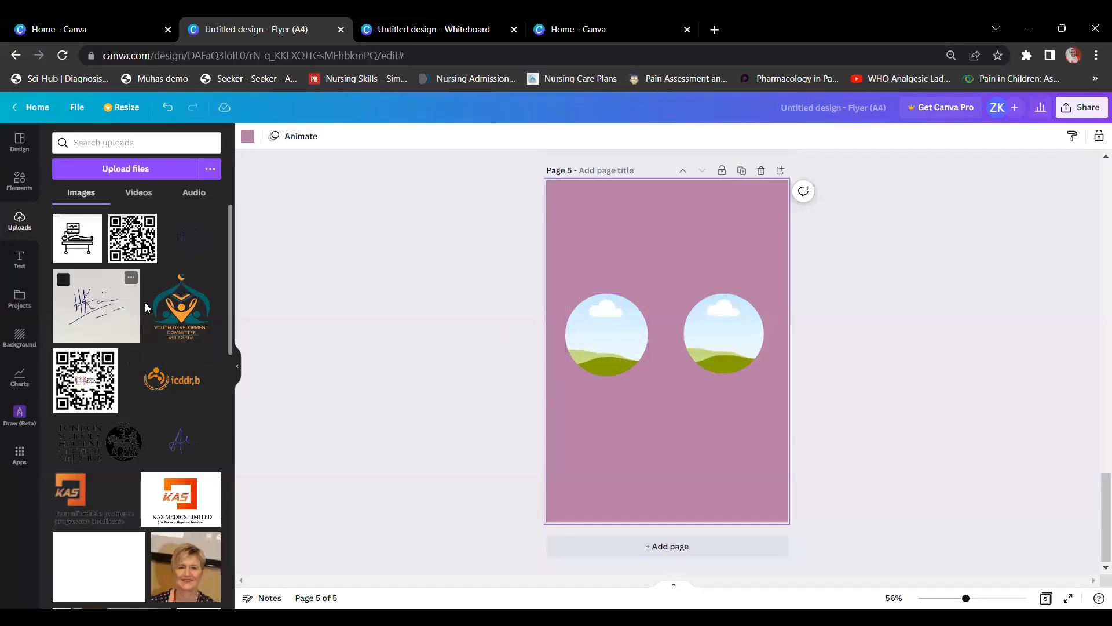
scroll(144, 303, down, 4)
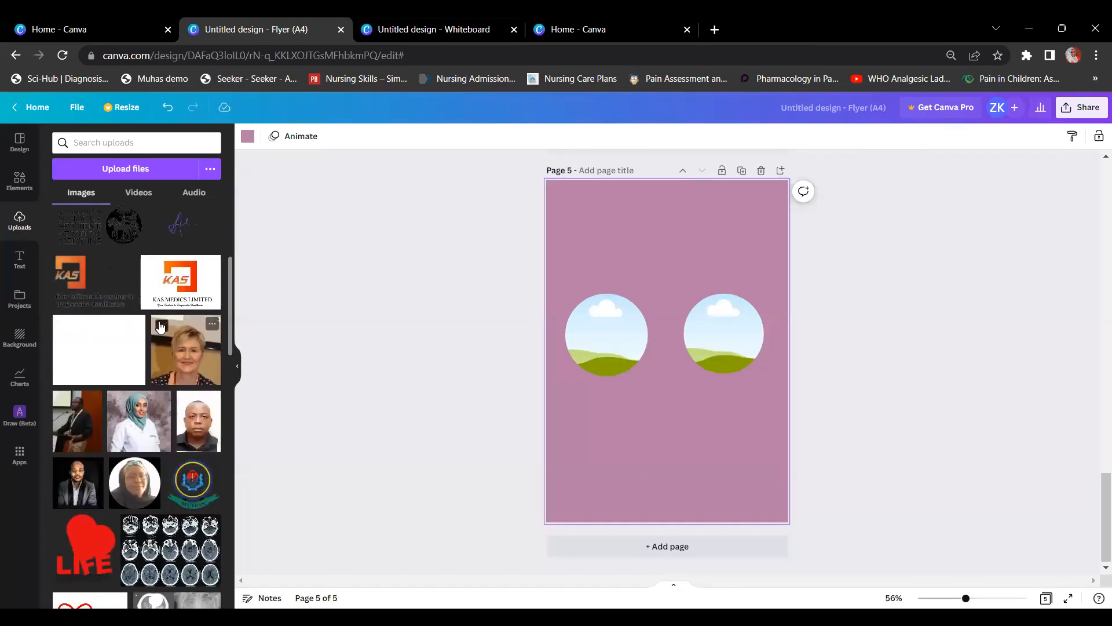
scroll(159, 331, down, 1)
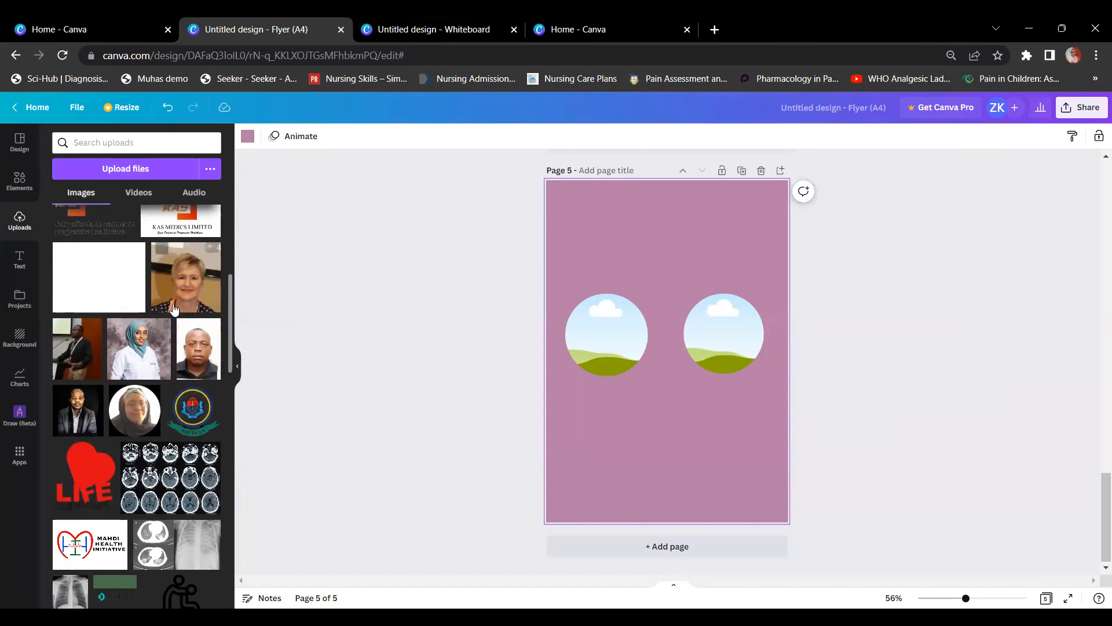
click(149, 351)
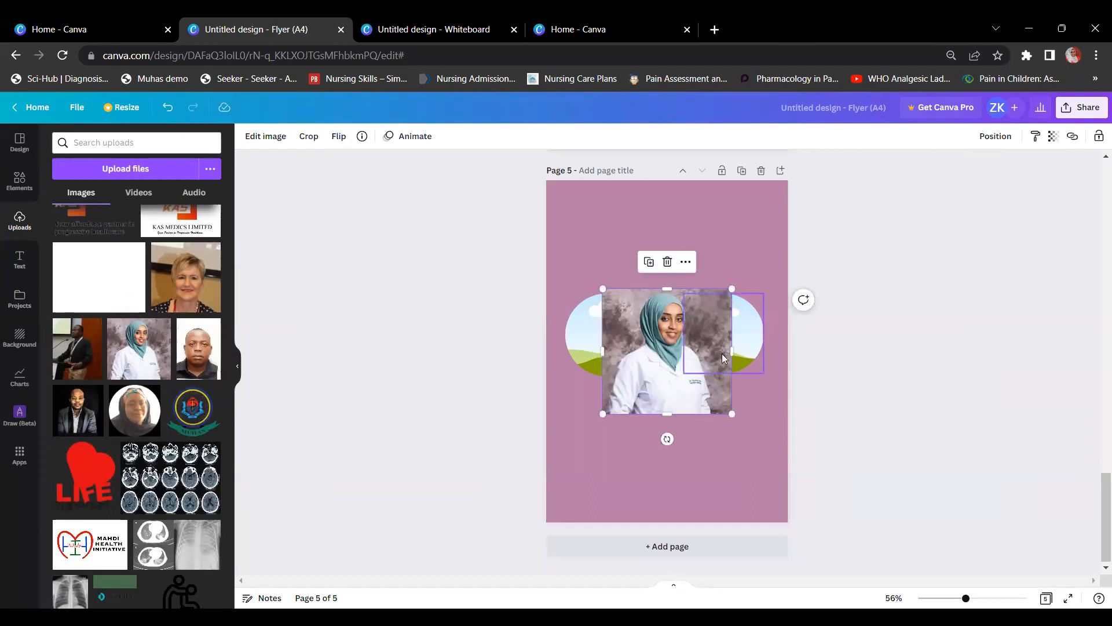
drag(665, 351, 622, 447)
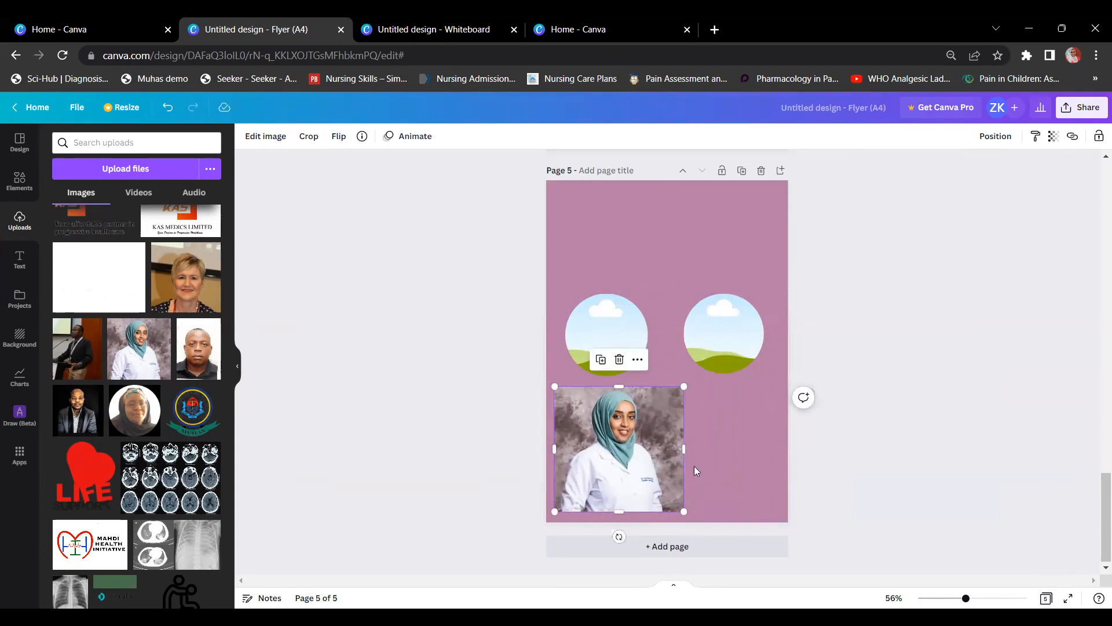
Step: Add the podium speaker photo and size both photos side by side at the bottom
click(68, 343)
drag(608, 481, 600, 480)
drag(673, 315, 715, 412)
drag(776, 363, 739, 413)
drag(669, 445, 724, 412)
click(631, 405)
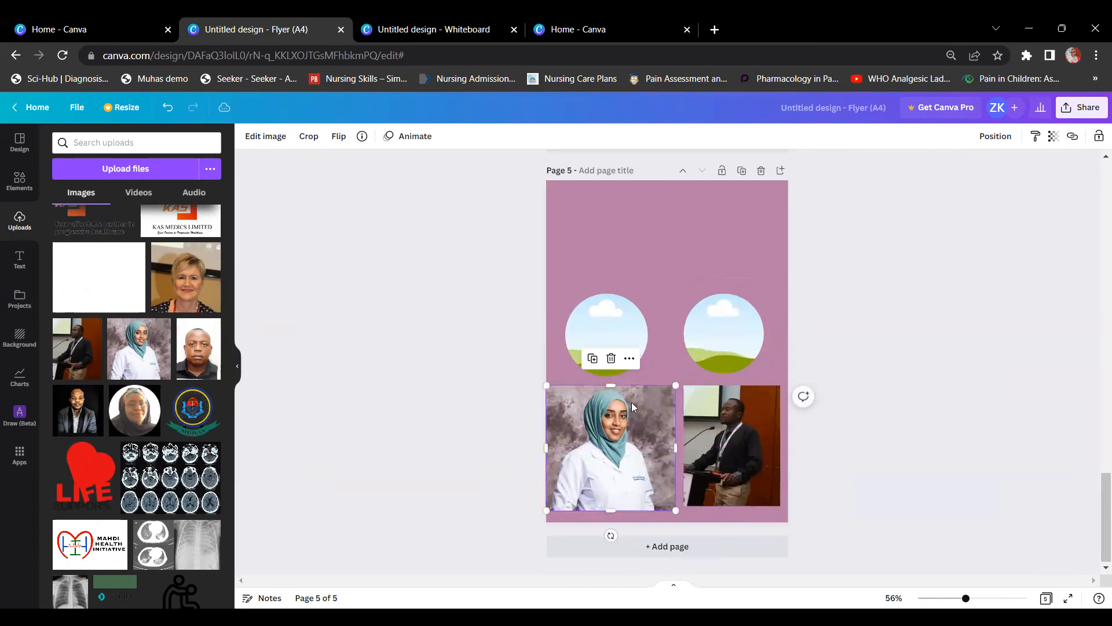
drag(673, 386, 650, 406)
drag(602, 448, 610, 427)
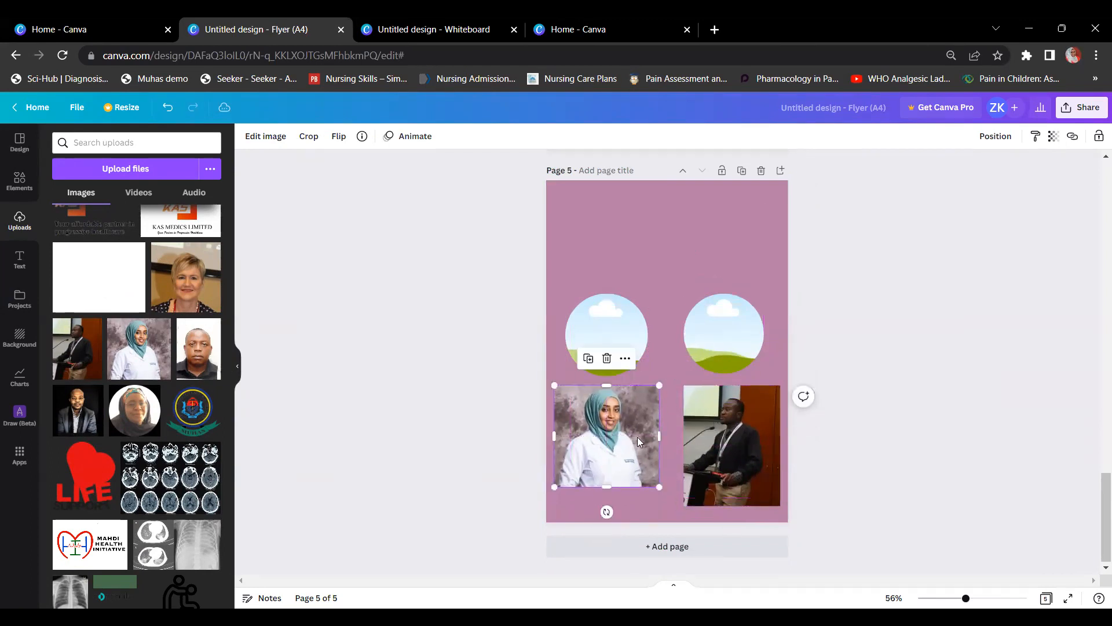
click(860, 322)
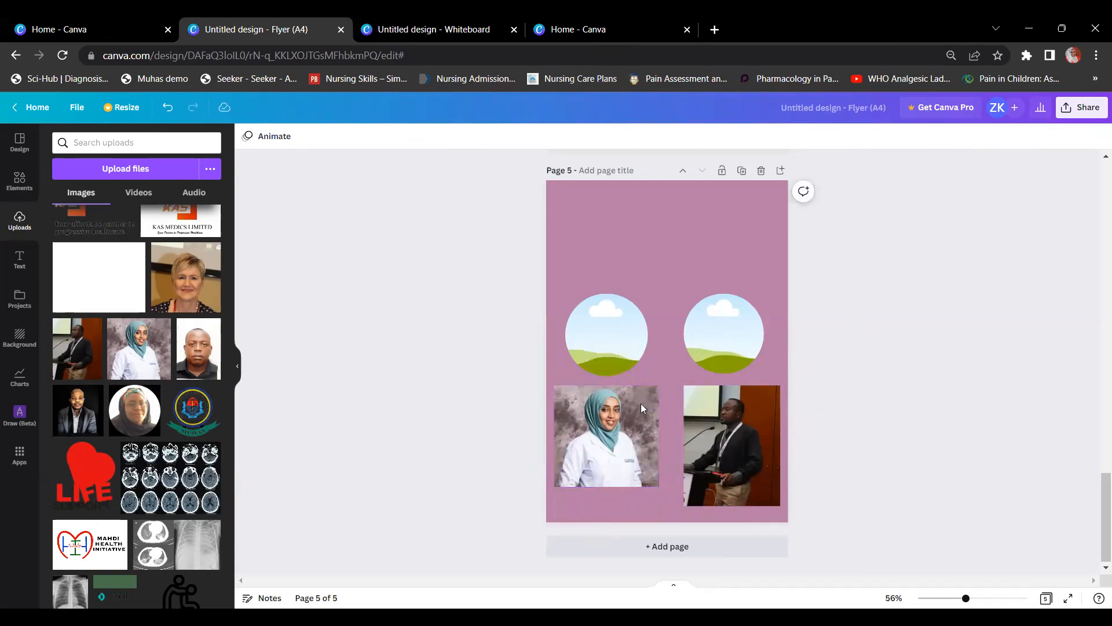
Step: Drop the hijab photo into the left circle and the podium photo into the right, enlarging both
click(610, 467)
drag(609, 467, 609, 365)
drag(731, 457, 693, 342)
click(723, 340)
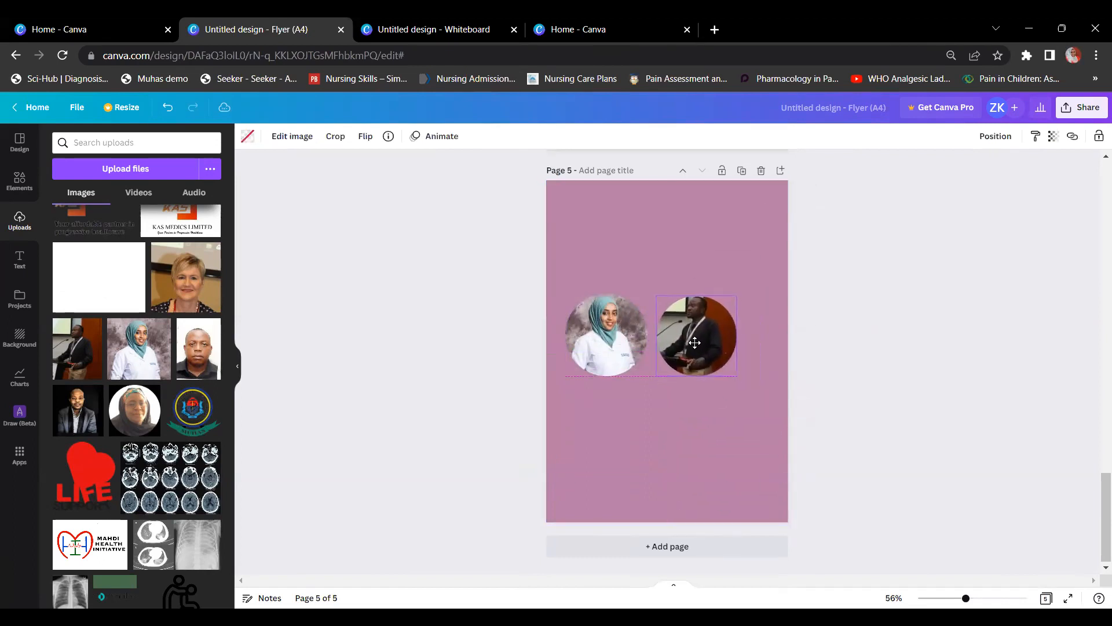
drag(737, 374, 742, 380)
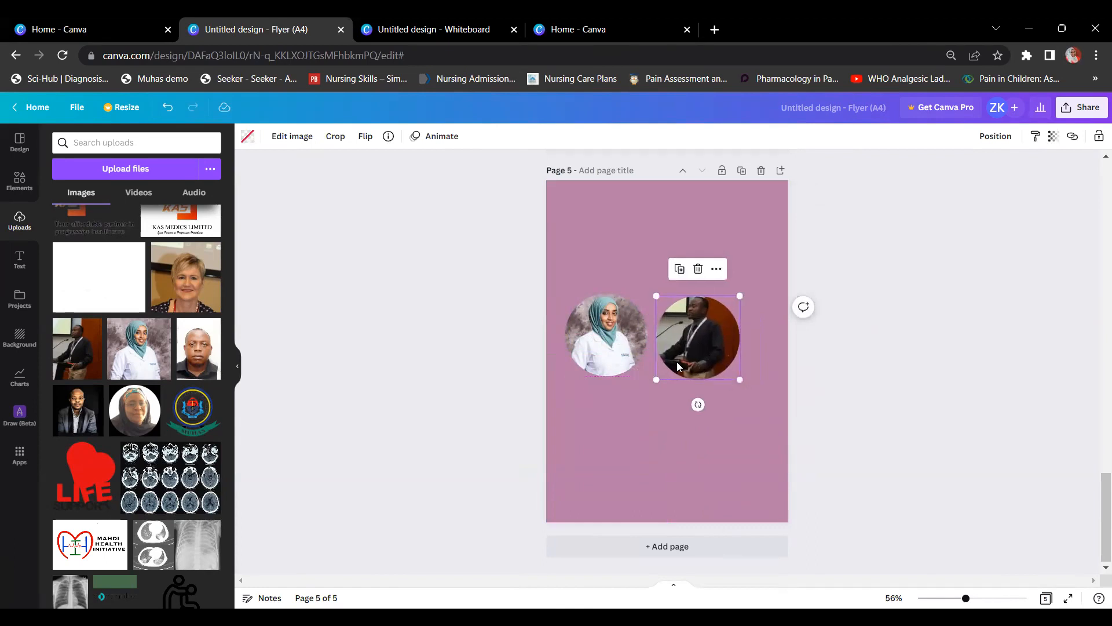
click(602, 370)
drag(561, 376, 555, 382)
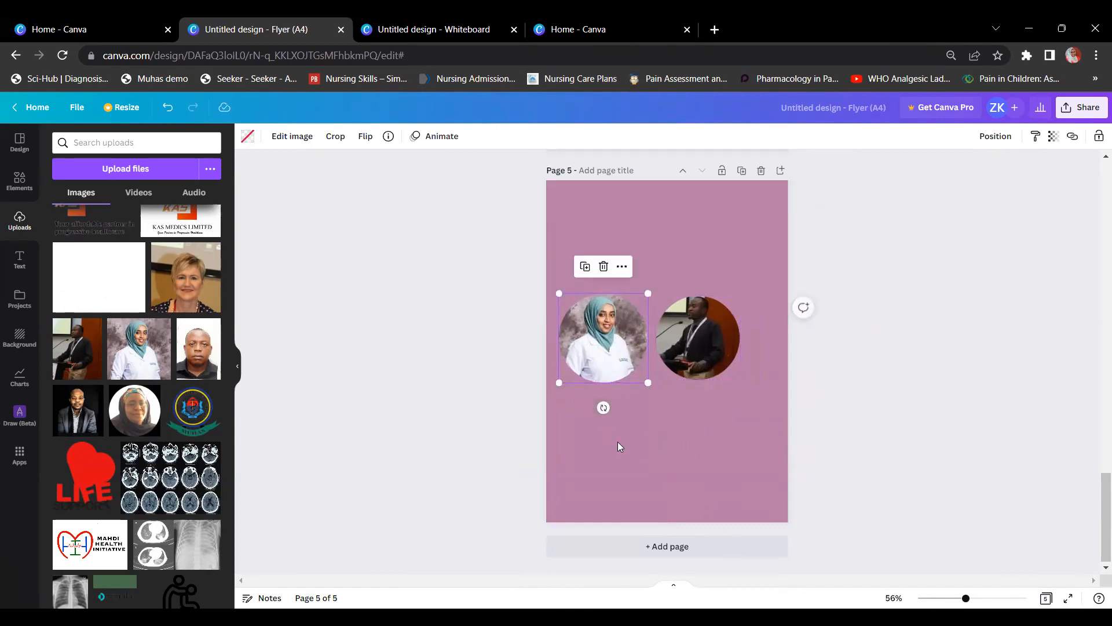
click(618, 442)
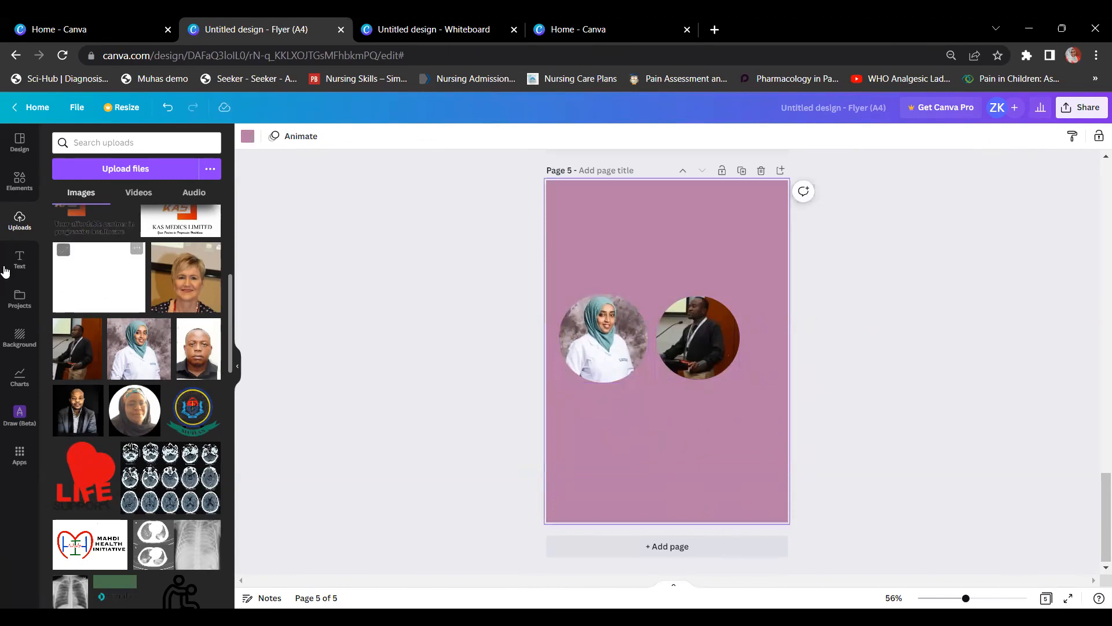
click(26, 198)
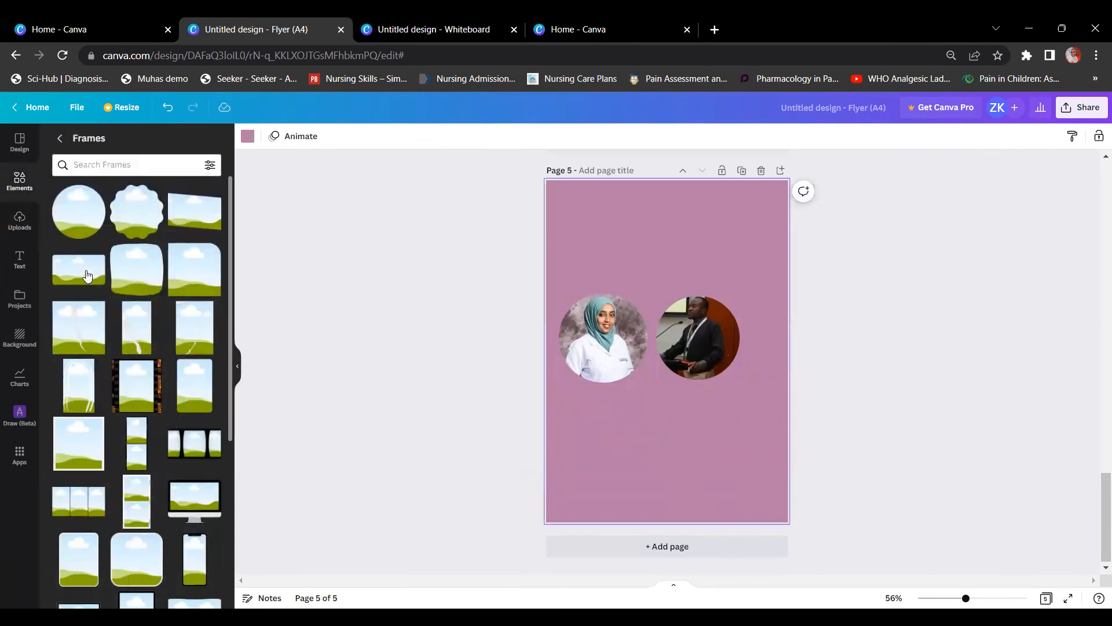
Step: Add a scalloped cloud-shaped frame at the top left of page 5
click(123, 212)
drag(661, 307, 645, 249)
scroll(91, 336, down, 1)
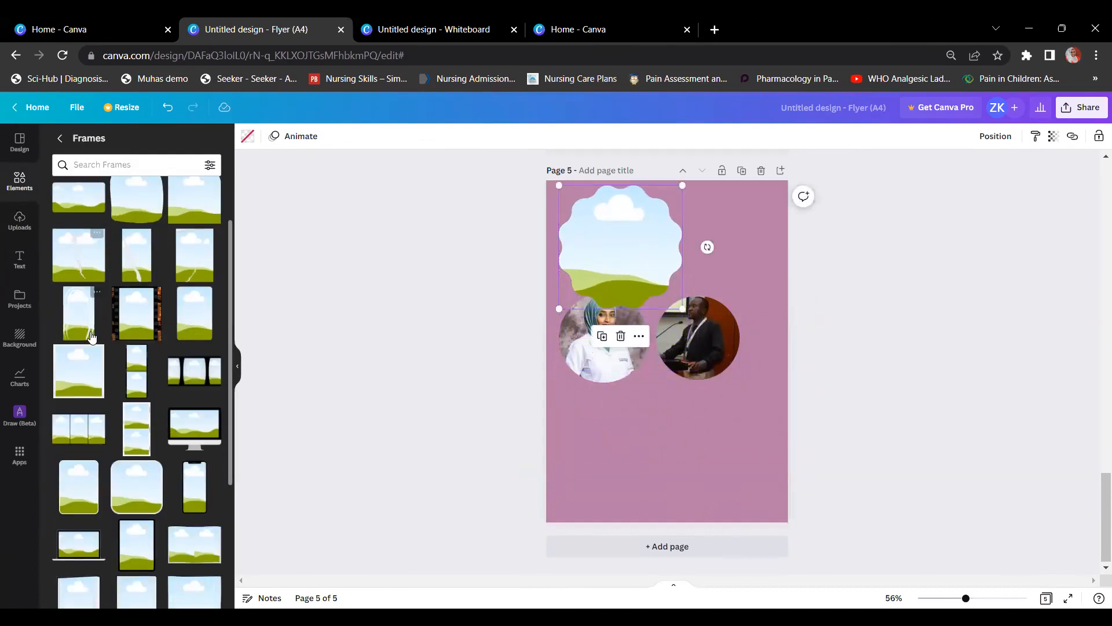
scroll(91, 336, down, 3)
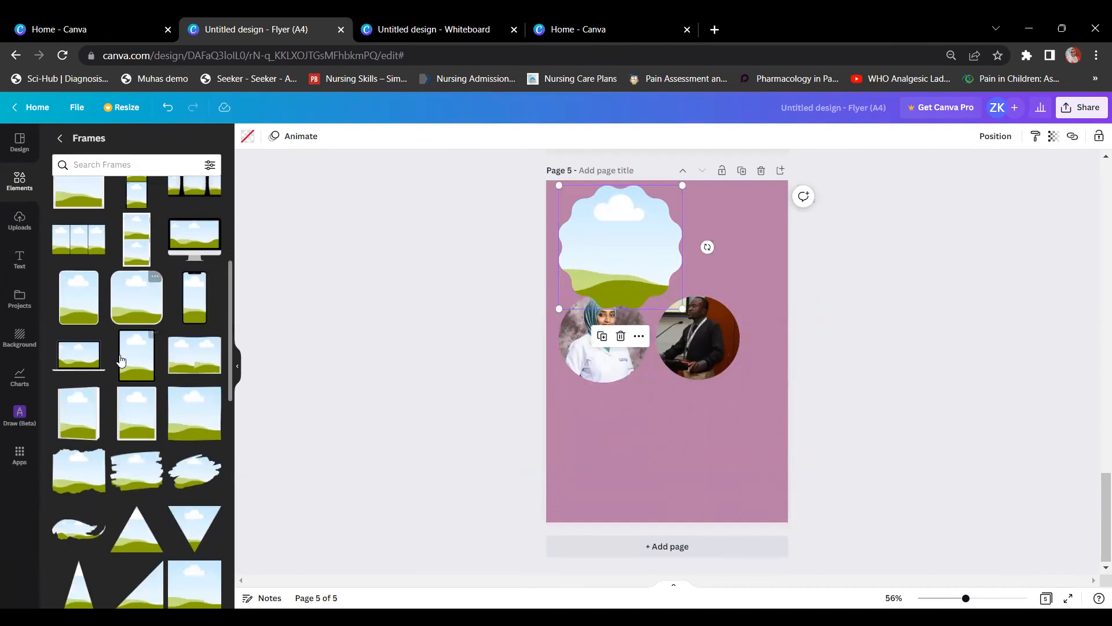
Step: Add torn-paper frames, delete the extra one, and place the other below the circle photos
double_click(69, 462)
drag(684, 330, 635, 428)
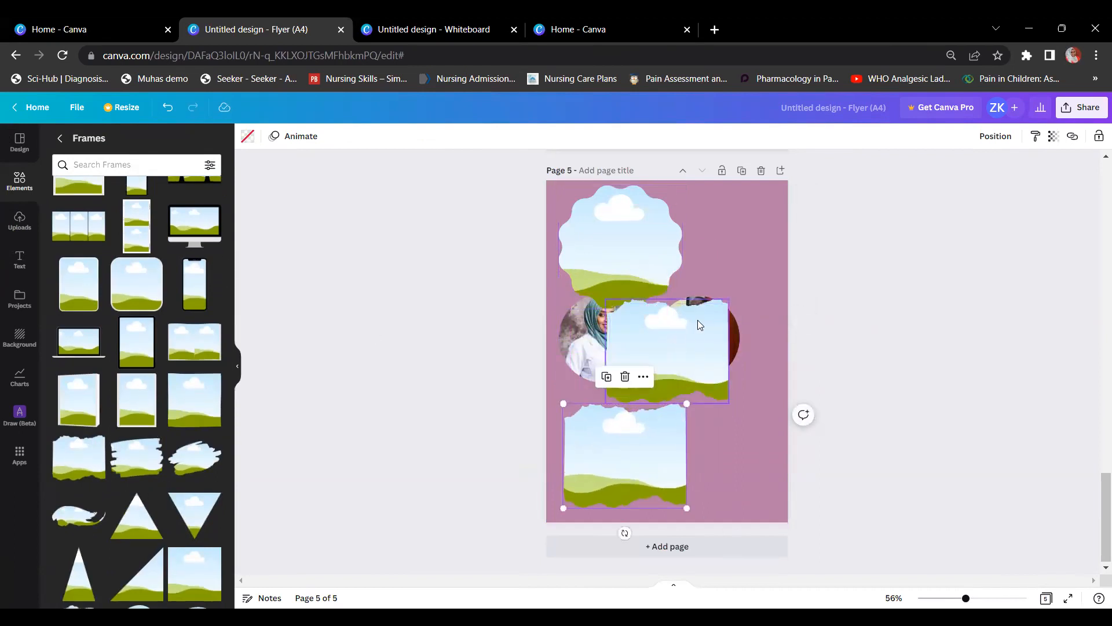
key(Delete)
drag(700, 323, 657, 431)
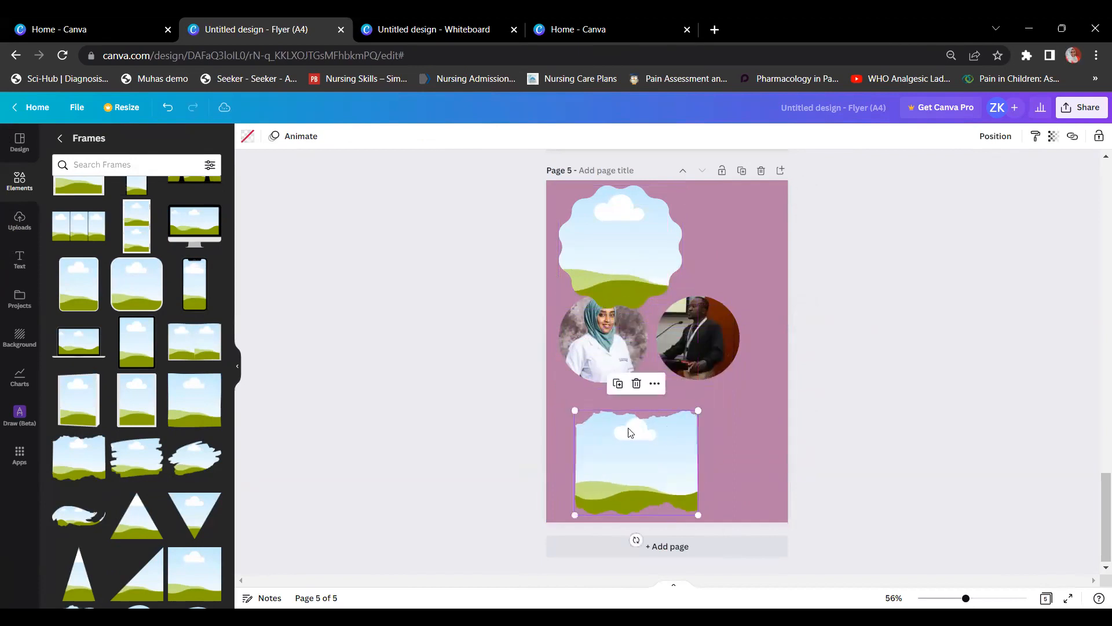
scroll(151, 452, down, 15)
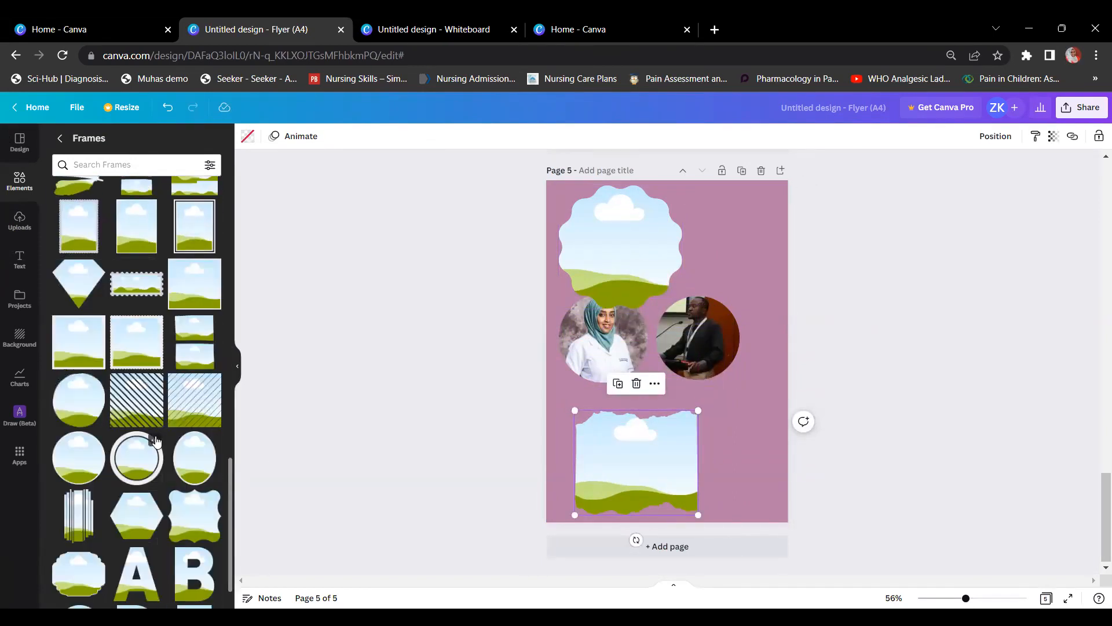
scroll(157, 442, down, 4)
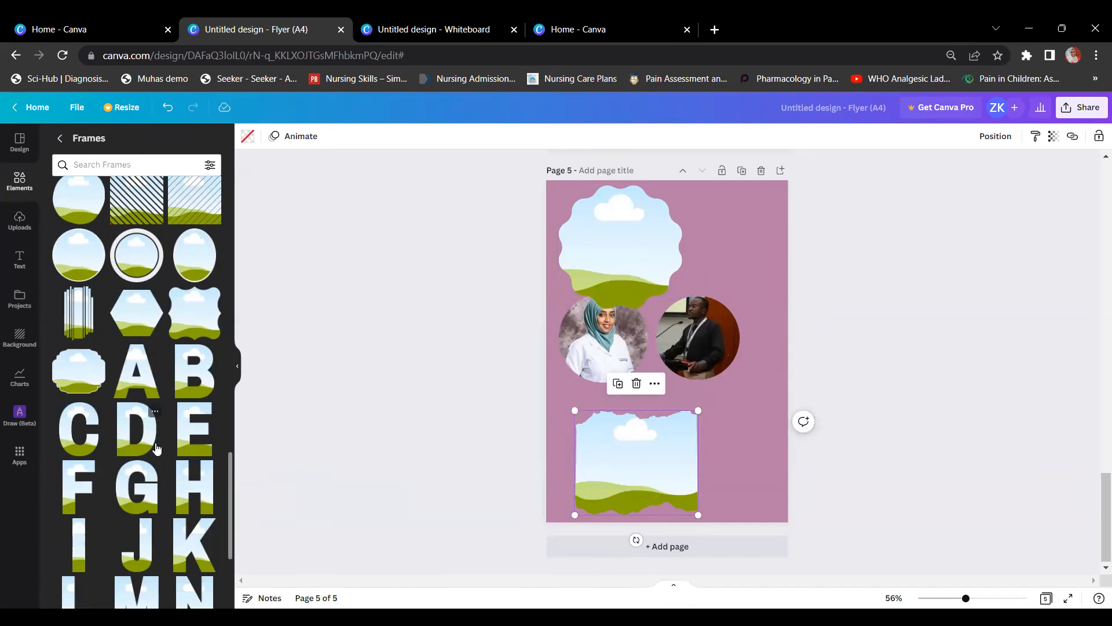
Step: Detach the woman's photo and put it in a new dark-ringed circle frame at the top right
click(136, 255)
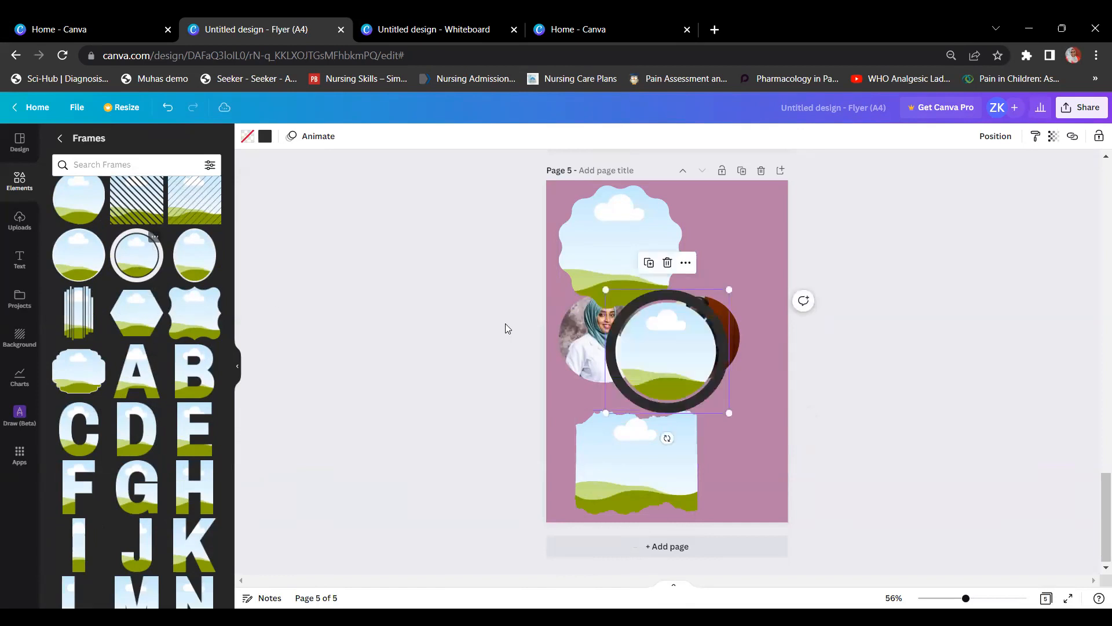
drag(674, 340, 698, 434)
click(597, 350)
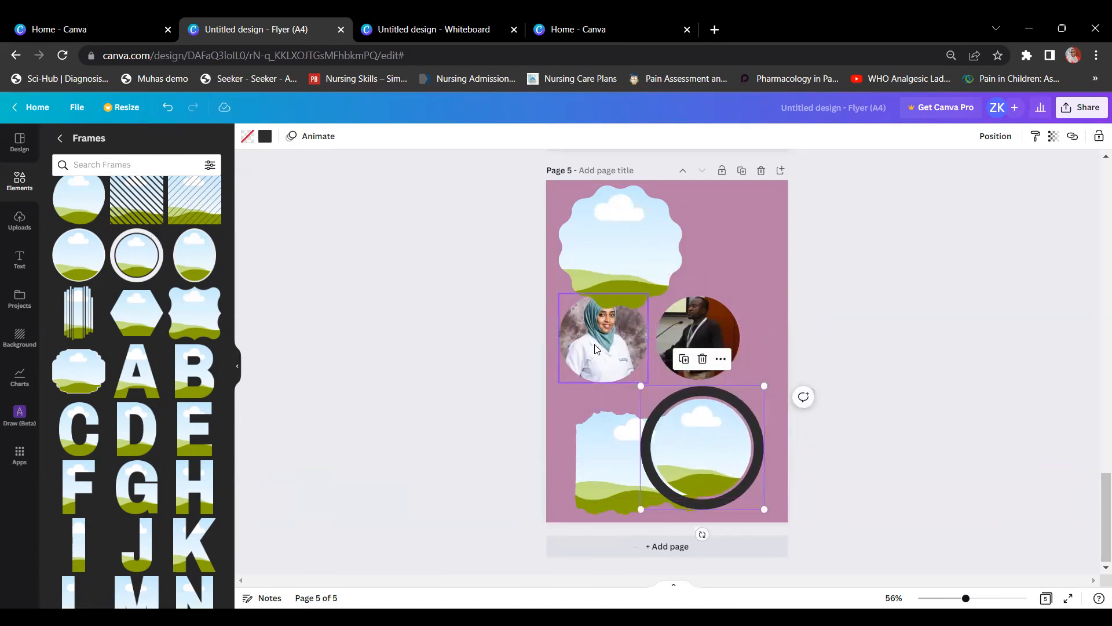
right_click(596, 349)
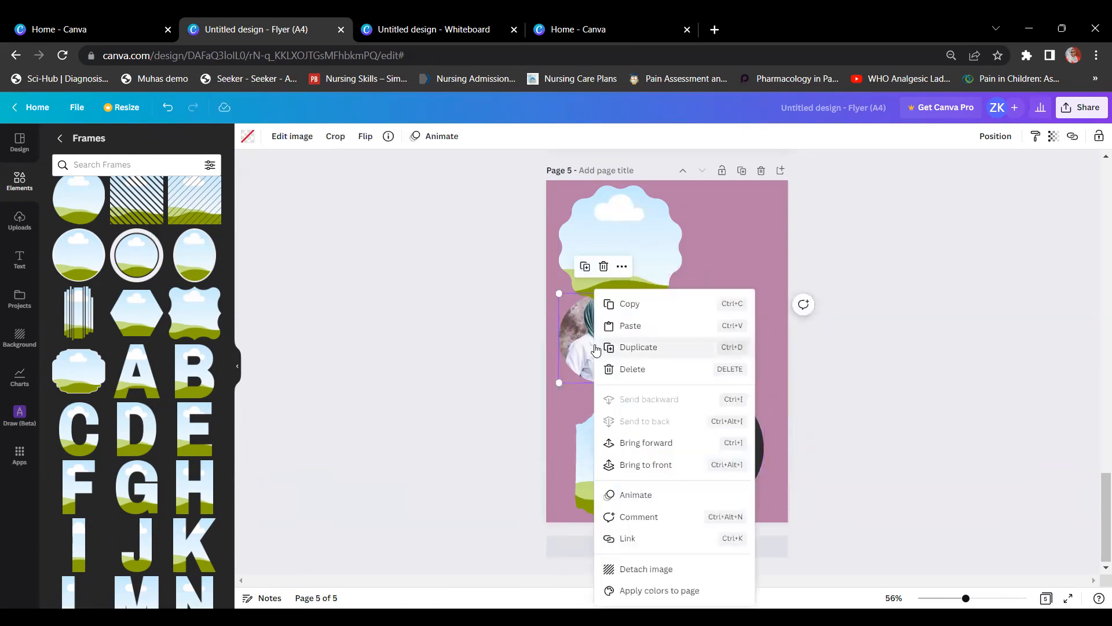
click(650, 566)
drag(636, 339, 722, 250)
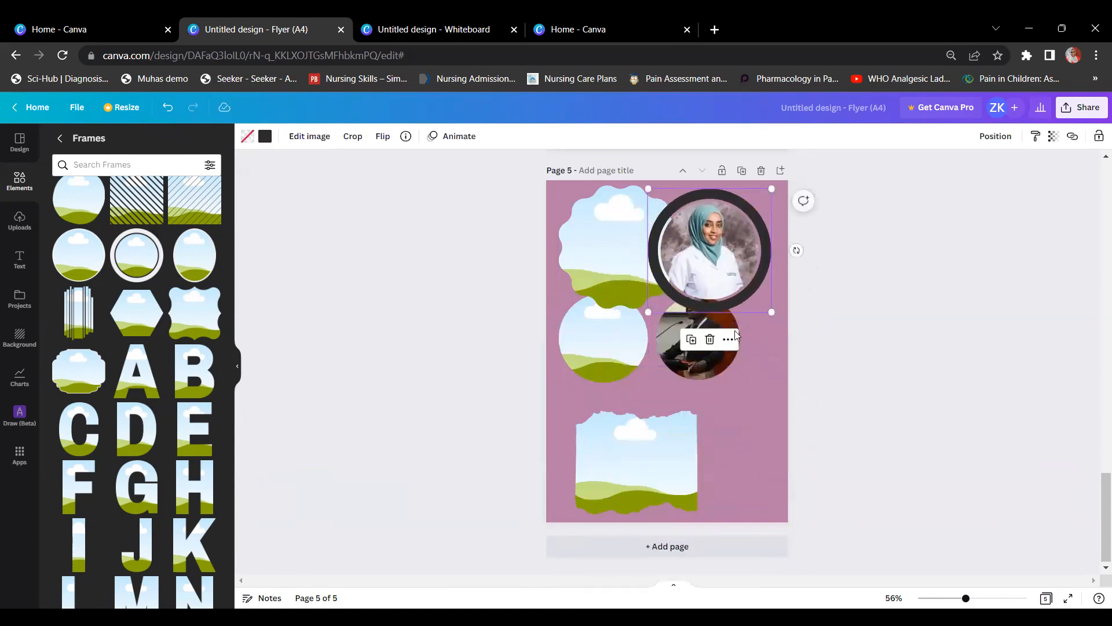
drag(669, 358, 719, 438)
Step: Move the man's photo to the lower right and shrink the woman's ringed photo
drag(713, 266, 713, 306)
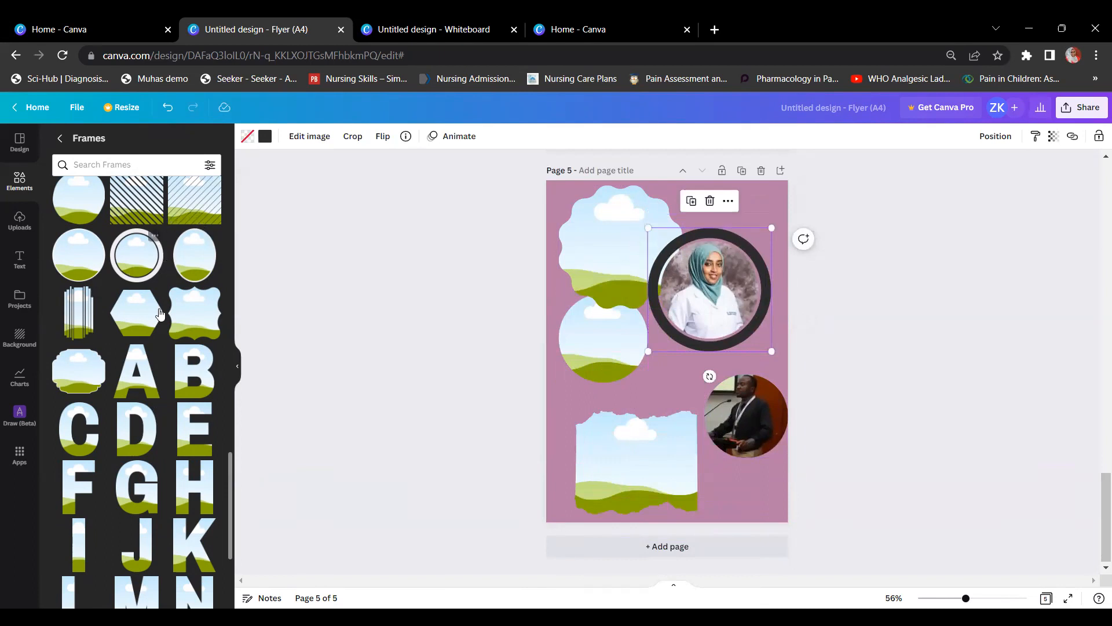
scroll(156, 409, down, 4)
scroll(155, 409, down, 6)
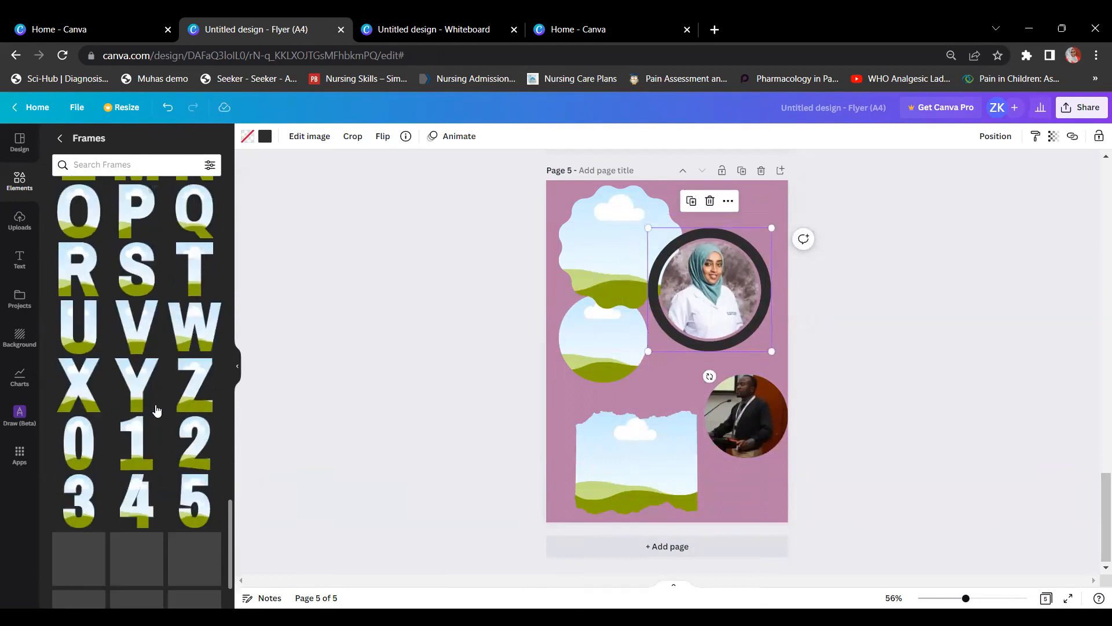
scroll(156, 410, down, 3)
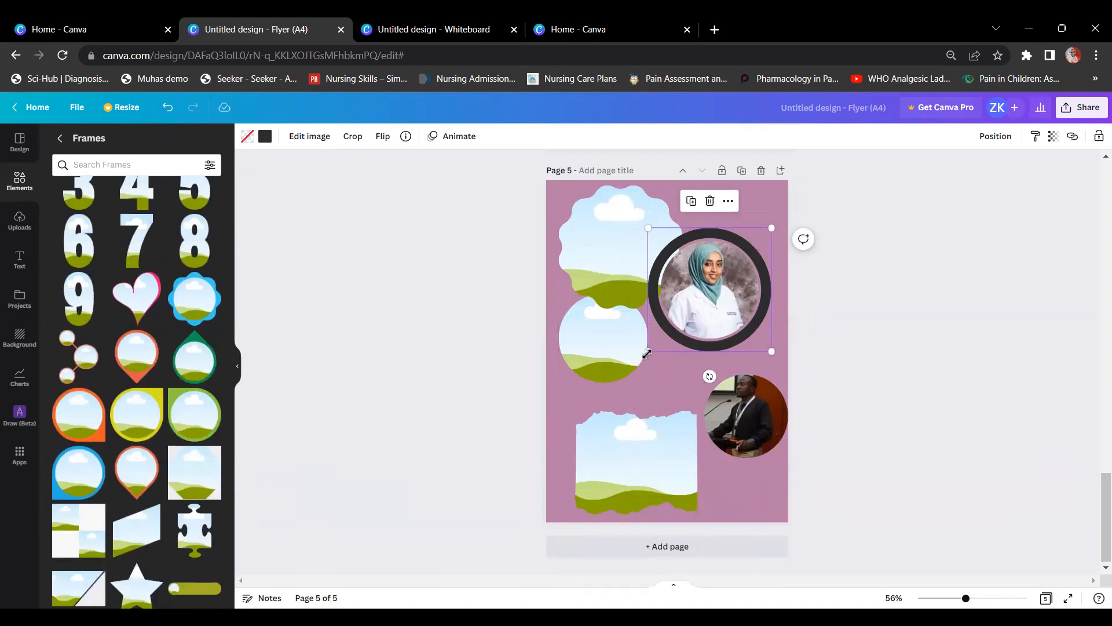
drag(674, 336, 694, 308)
Step: Delete the torn-paper, empty circle and scalloped frames plus the man's circle photo
click(625, 441)
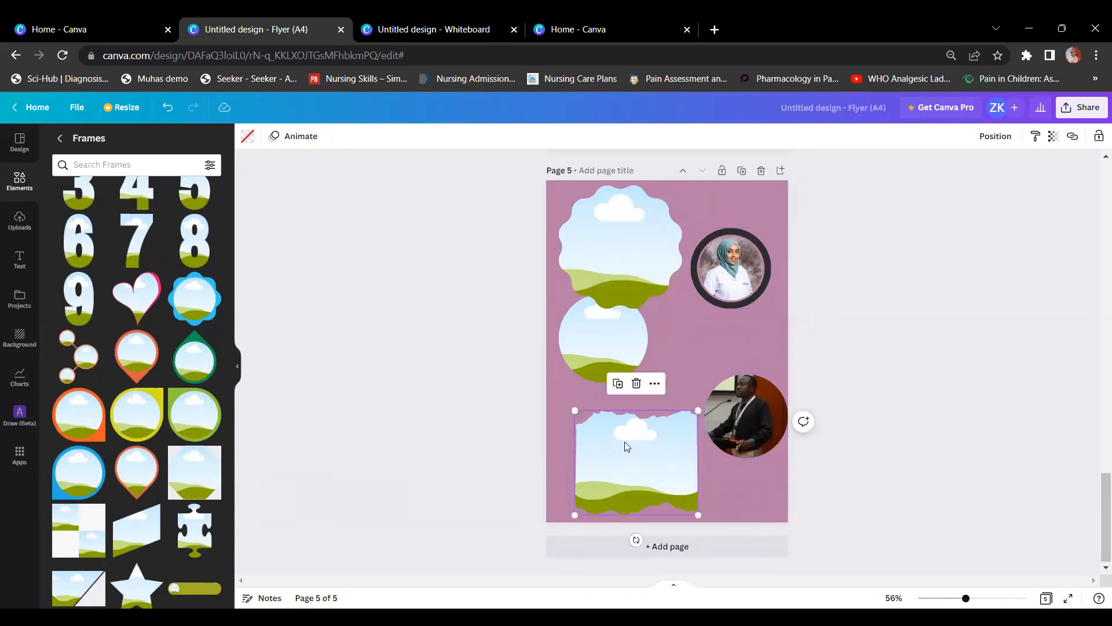
key(Delete)
click(608, 345)
key(Delete)
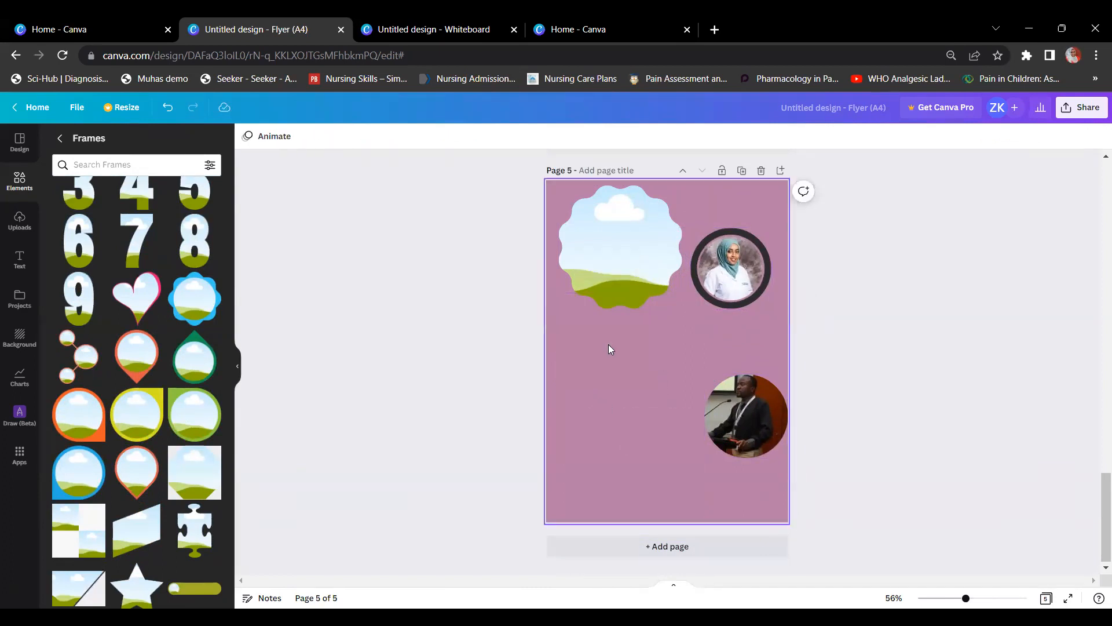
click(620, 245)
key(Delete)
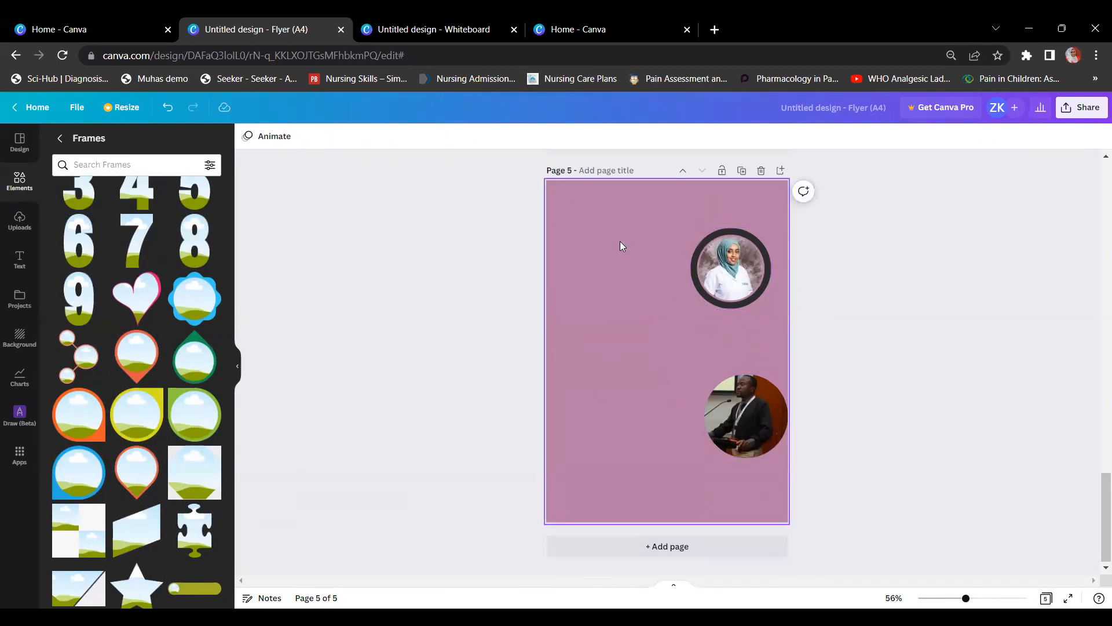
click(738, 419)
key(Delete)
key(Delete)
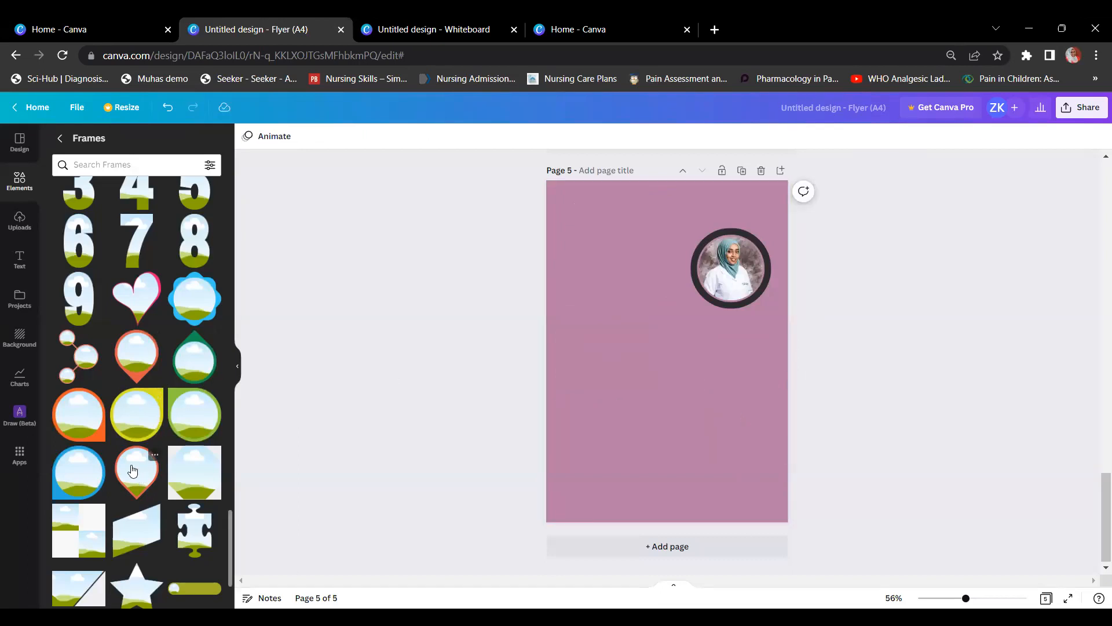
Step: Try then delete a blue circle frame, and add an orange pin-shaped frame mid-page
click(96, 456)
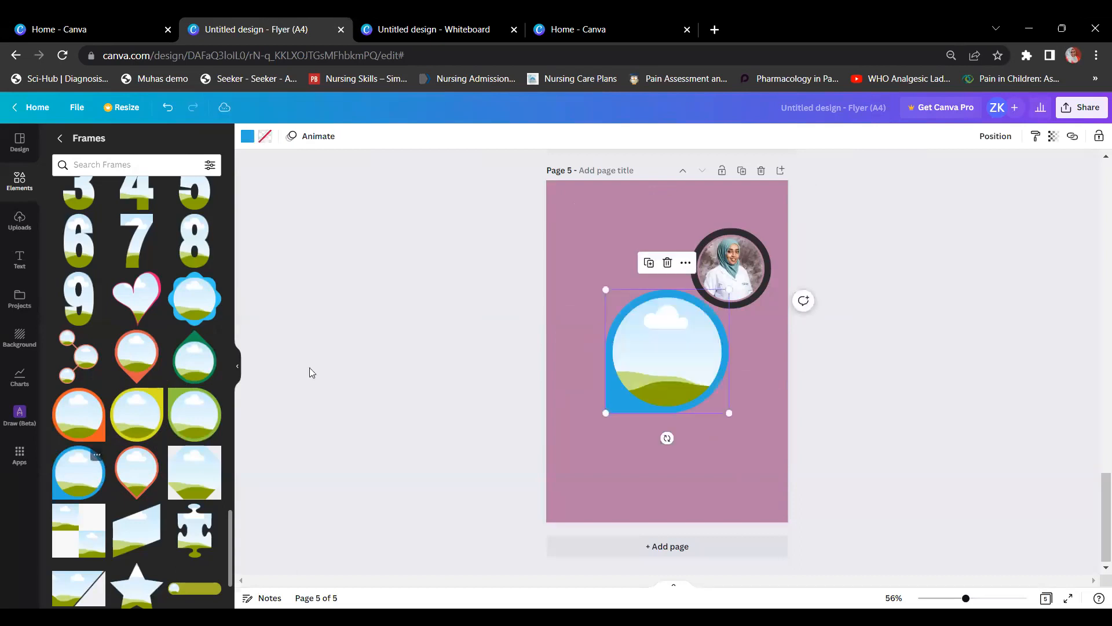
drag(710, 386, 696, 384)
drag(607, 383, 579, 444)
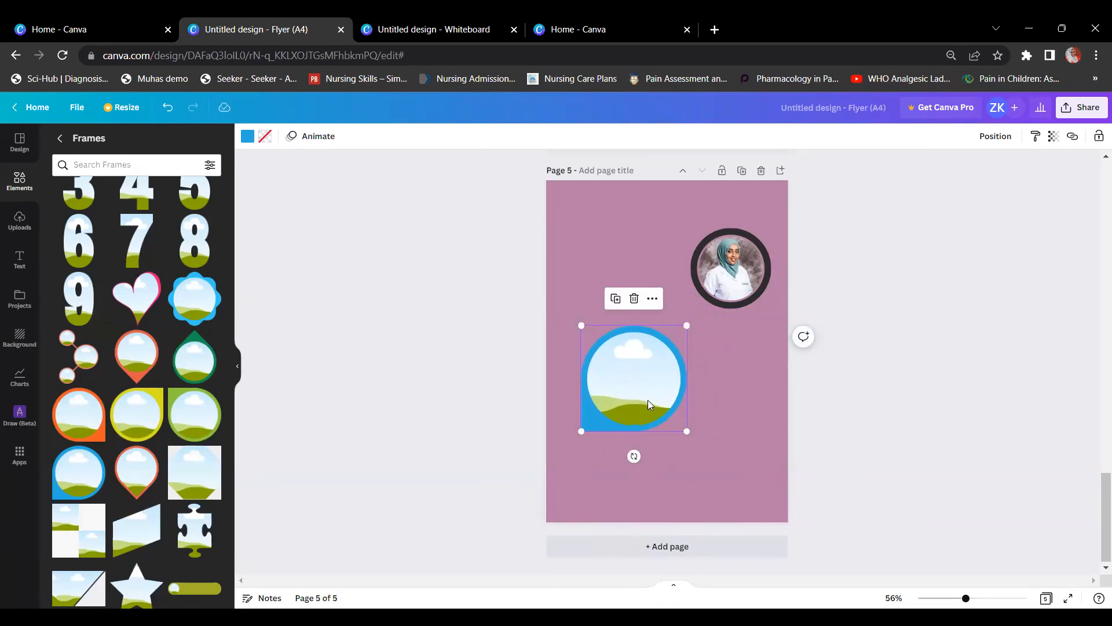
key(Delete)
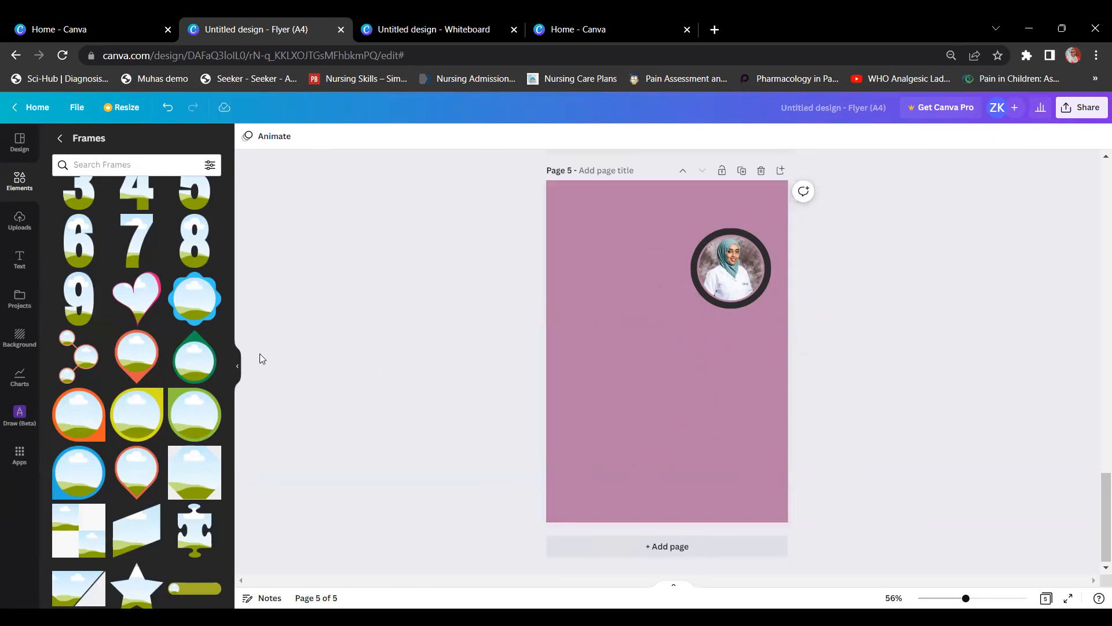
click(142, 362)
drag(654, 380, 627, 421)
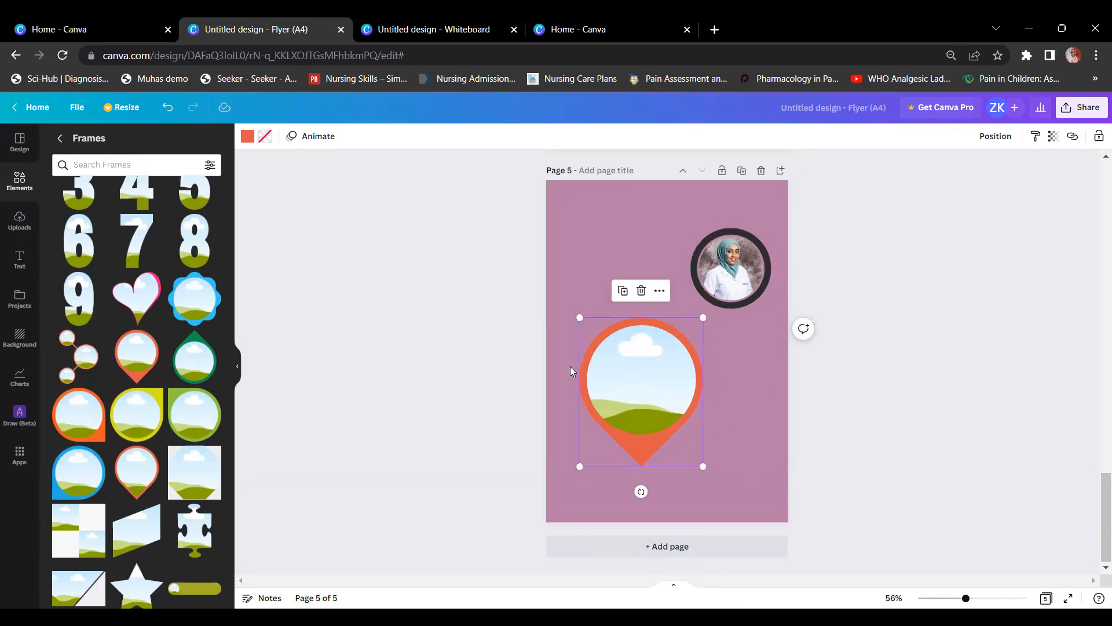
Step: Place the MUHAS logo in the pin frame and shrink it into the page's top left
click(19, 220)
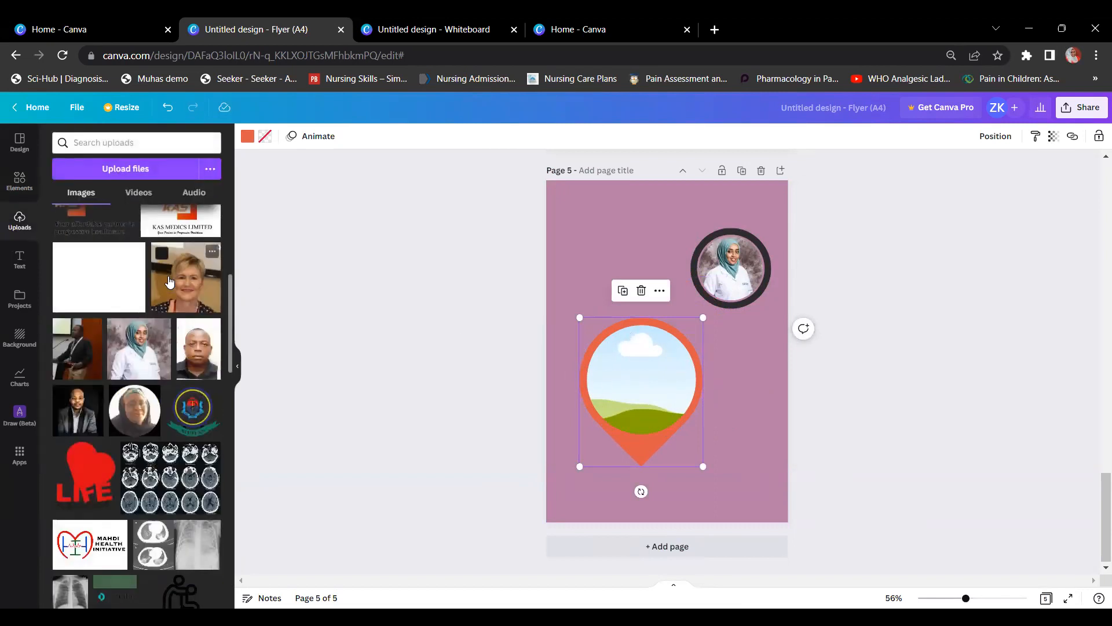
drag(197, 424, 644, 384)
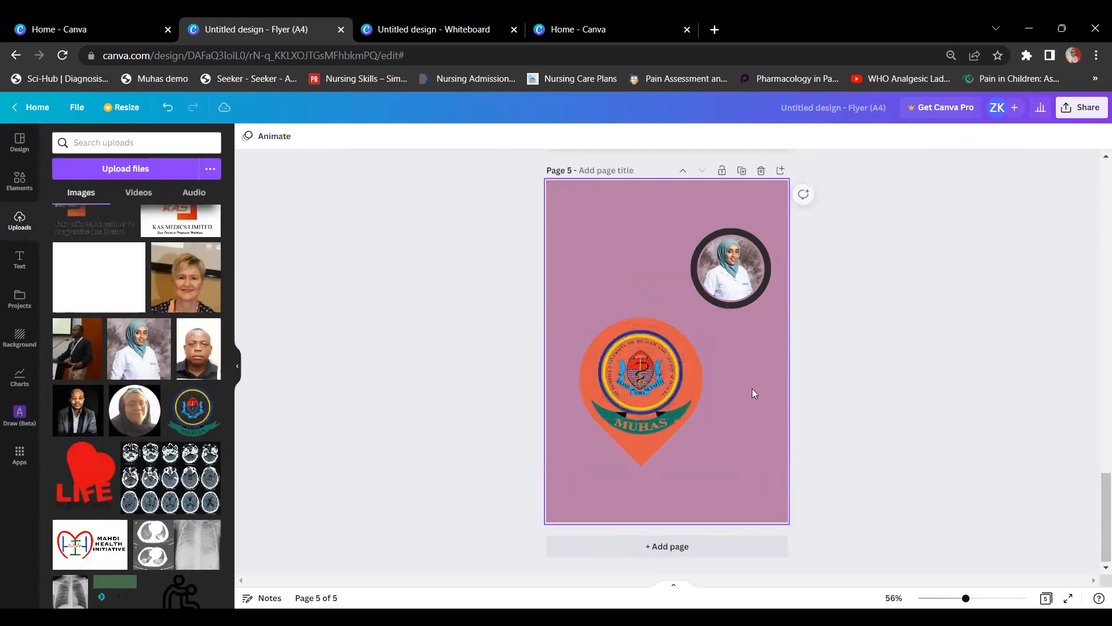
click(701, 443)
drag(704, 466, 662, 418)
drag(617, 353, 603, 254)
drag(647, 315, 636, 302)
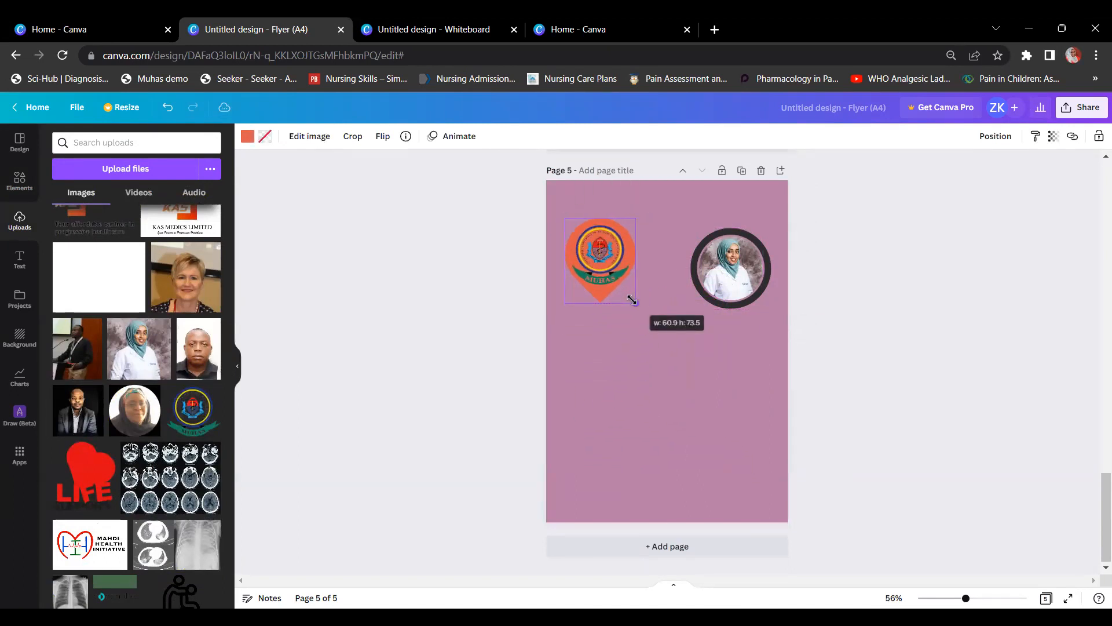
click(726, 374)
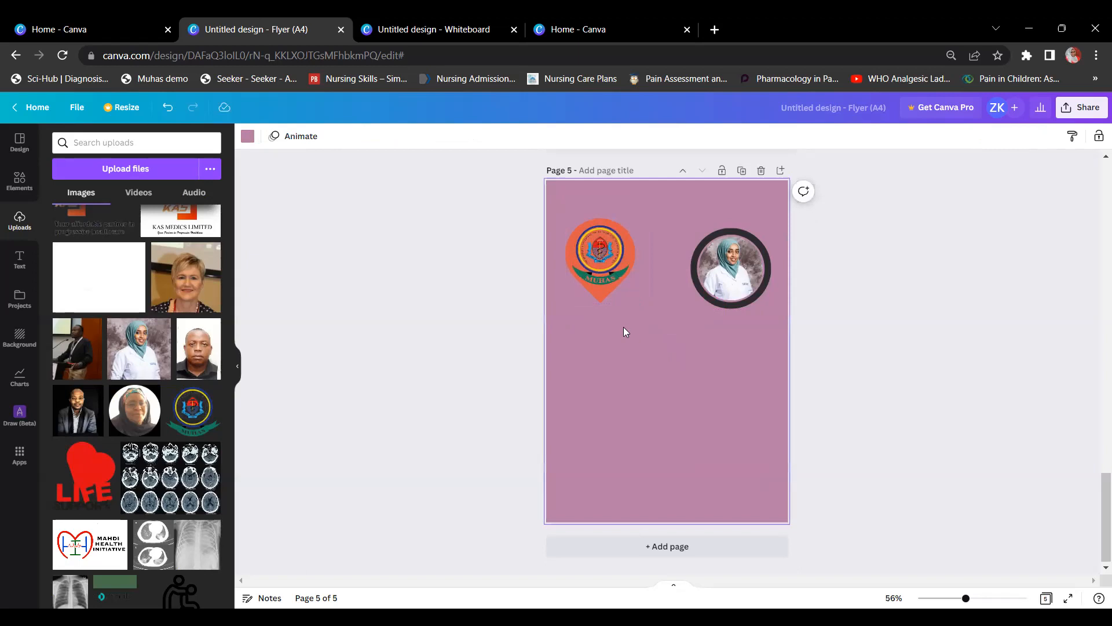
Step: Recolour the MUHAS pin frame yellow
click(597, 299)
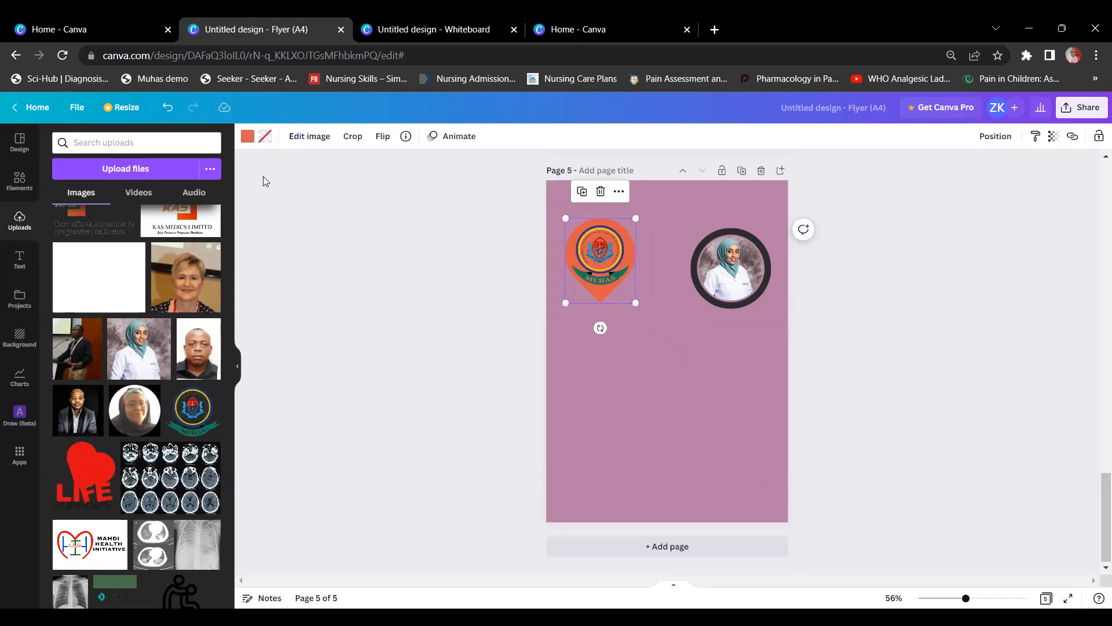
click(247, 137)
click(183, 219)
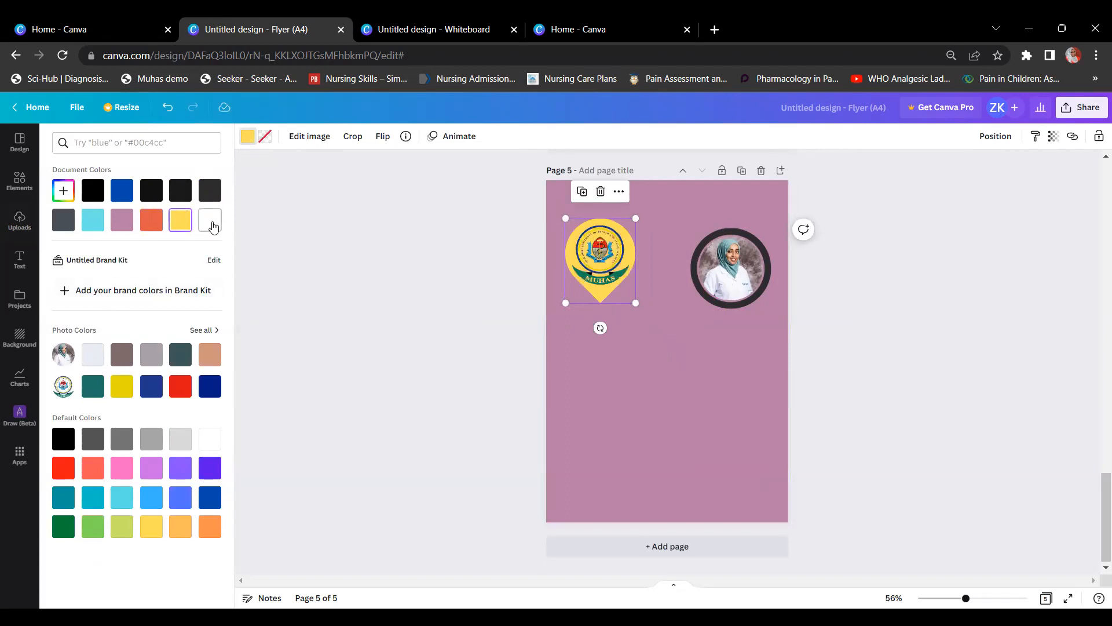
Step: Recolour the MUHAS pin black after trying white and red
click(211, 221)
click(178, 393)
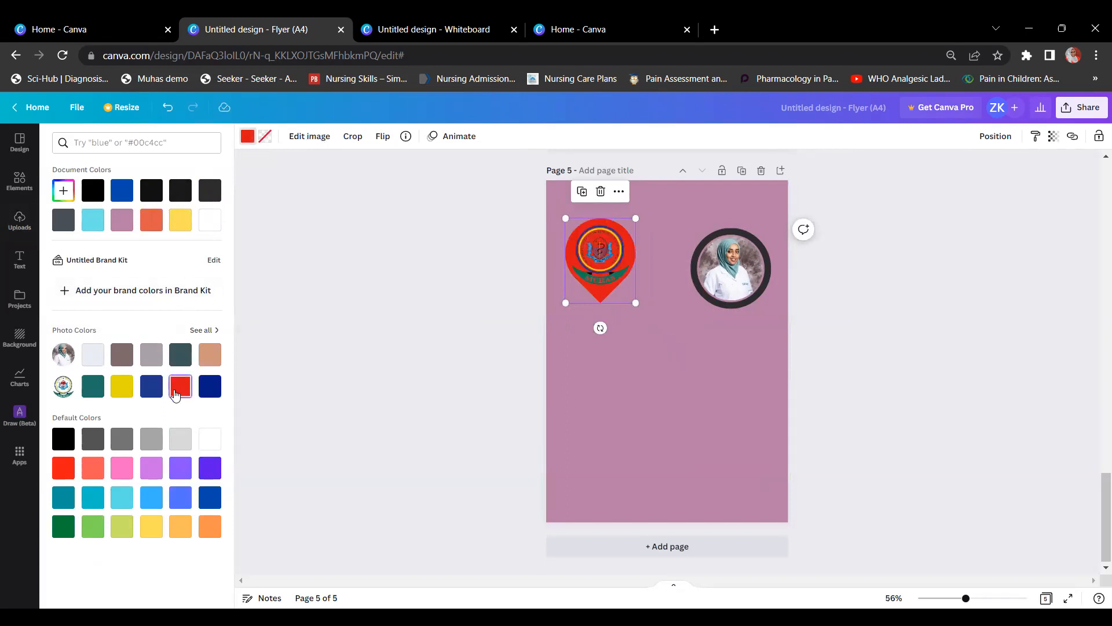
click(93, 190)
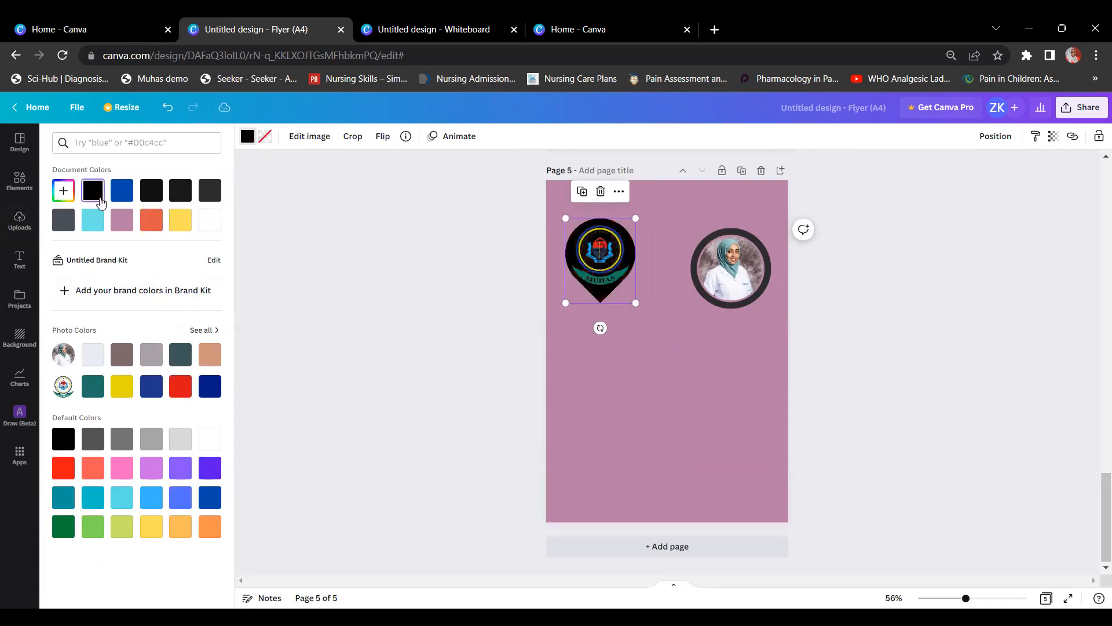
click(643, 228)
Step: Shrink the MUHAS pin slightly and bring up the Frames library
click(629, 301)
drag(630, 299, 629, 294)
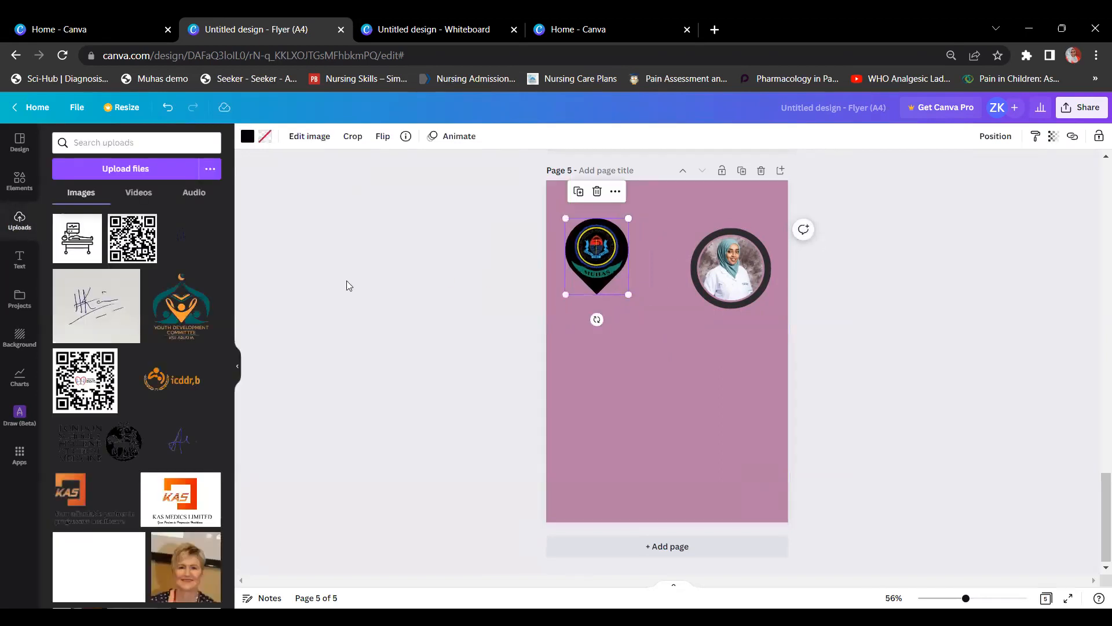
click(15, 189)
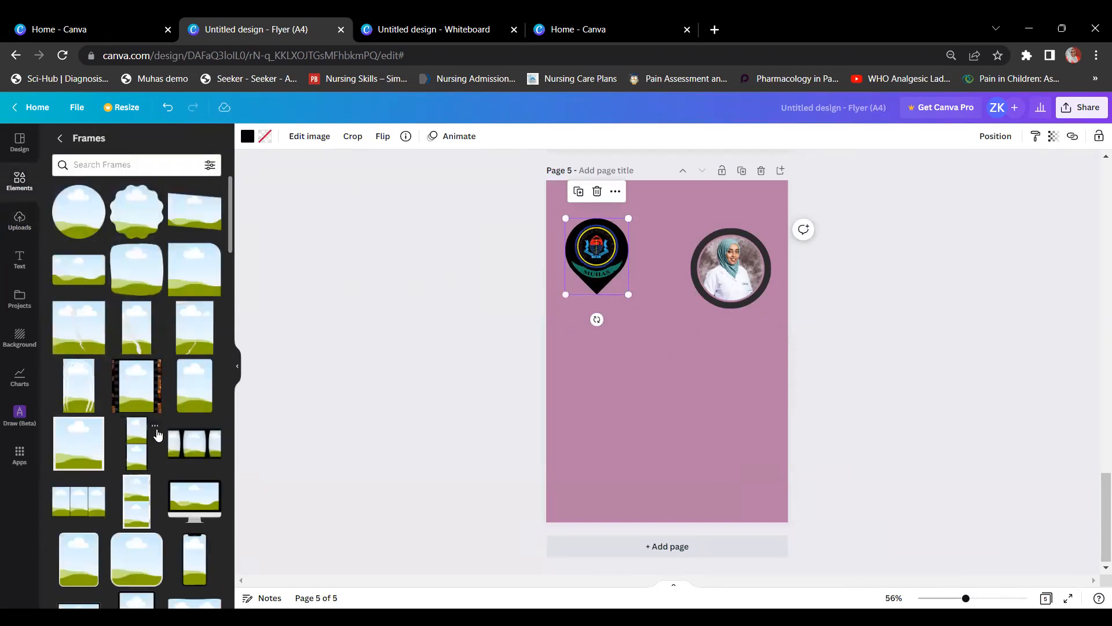
Step: Add a three-panel frame, a tall cracked-landscape frame and a monitor frame to page 5, positioning each
click(99, 508)
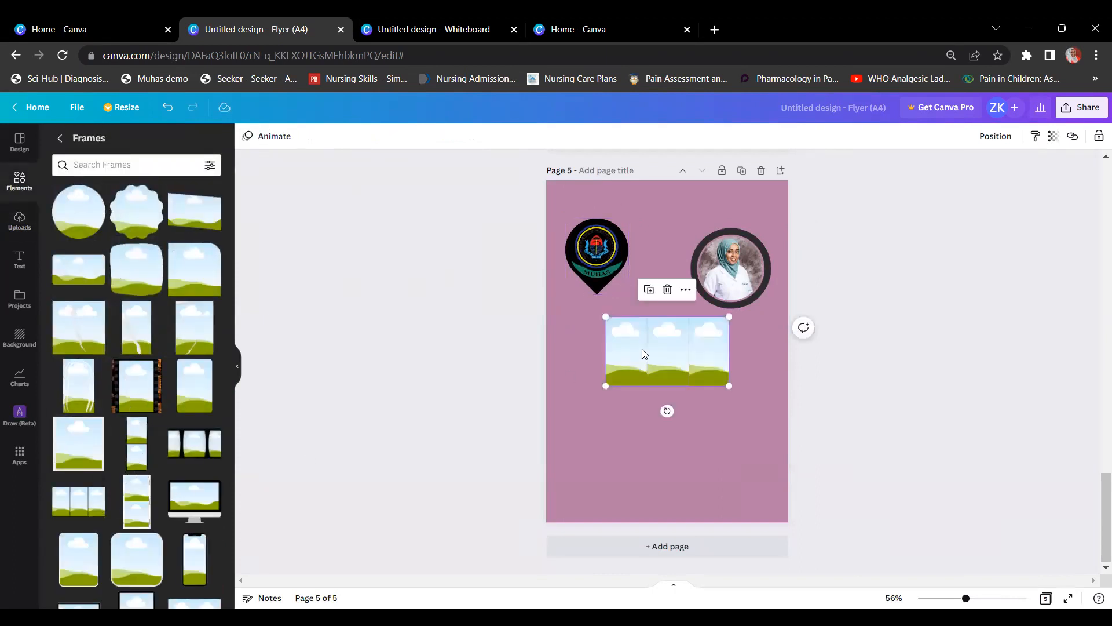
drag(606, 356, 603, 415)
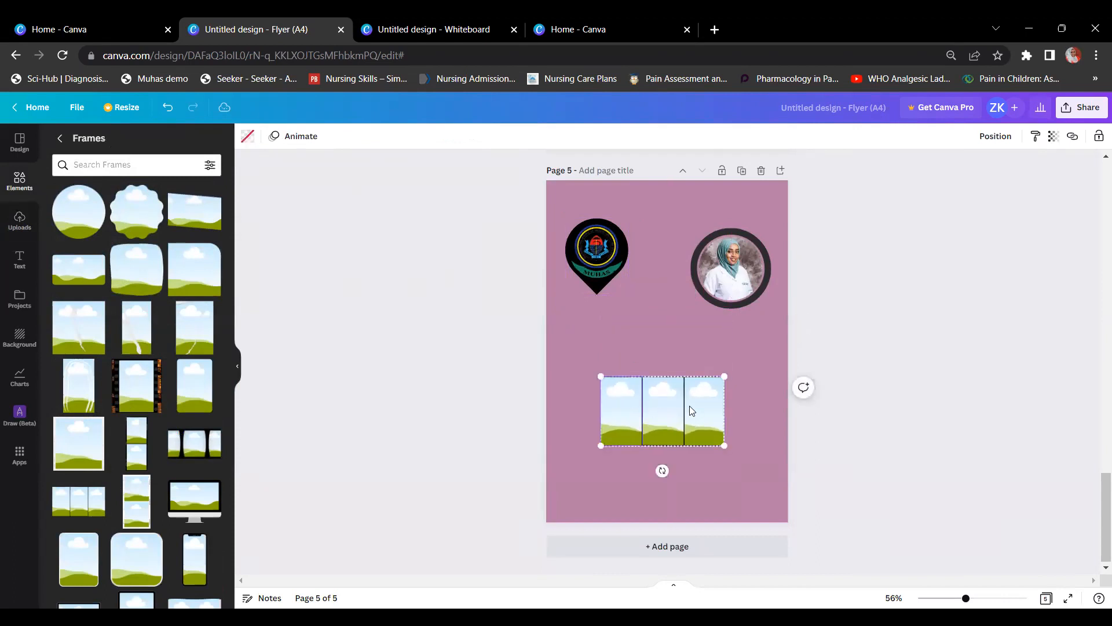
click(194, 330)
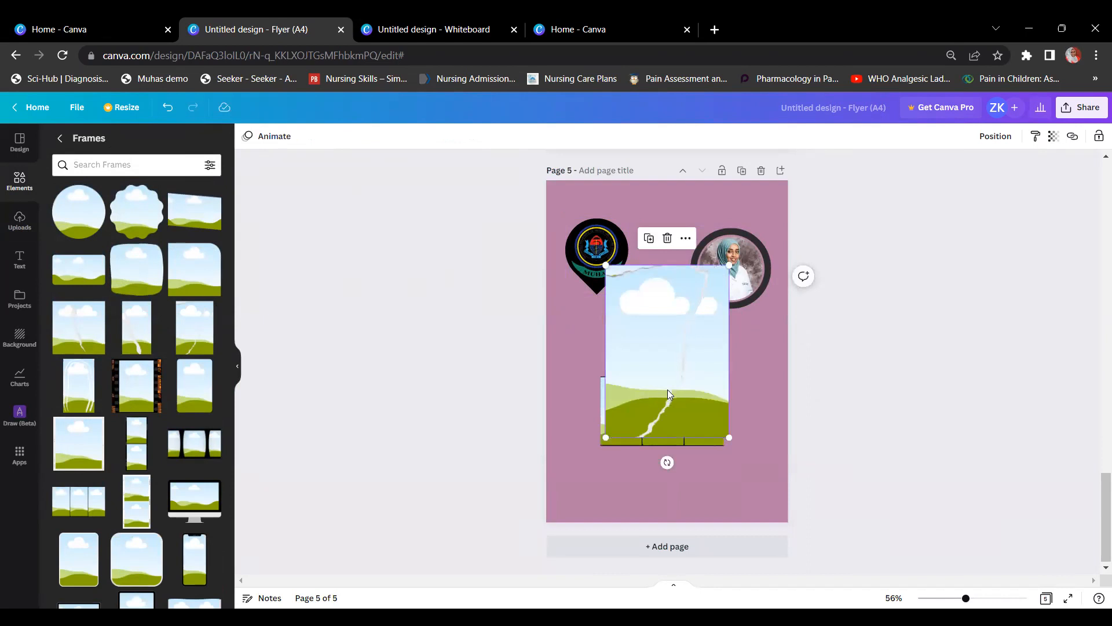
drag(672, 314, 657, 344)
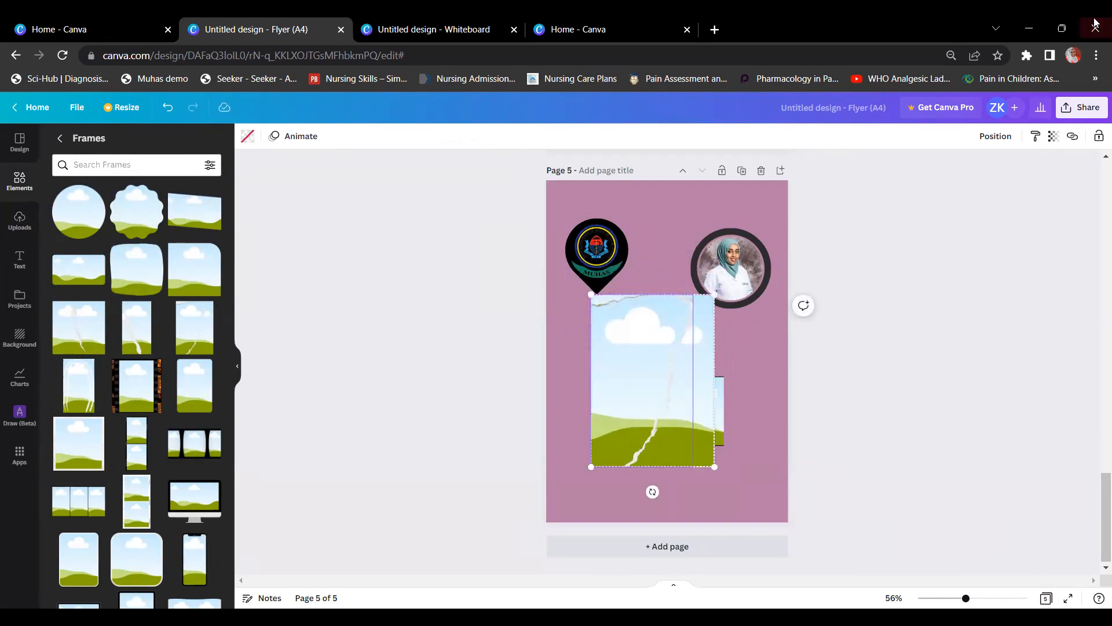
scroll(181, 409, down, 3)
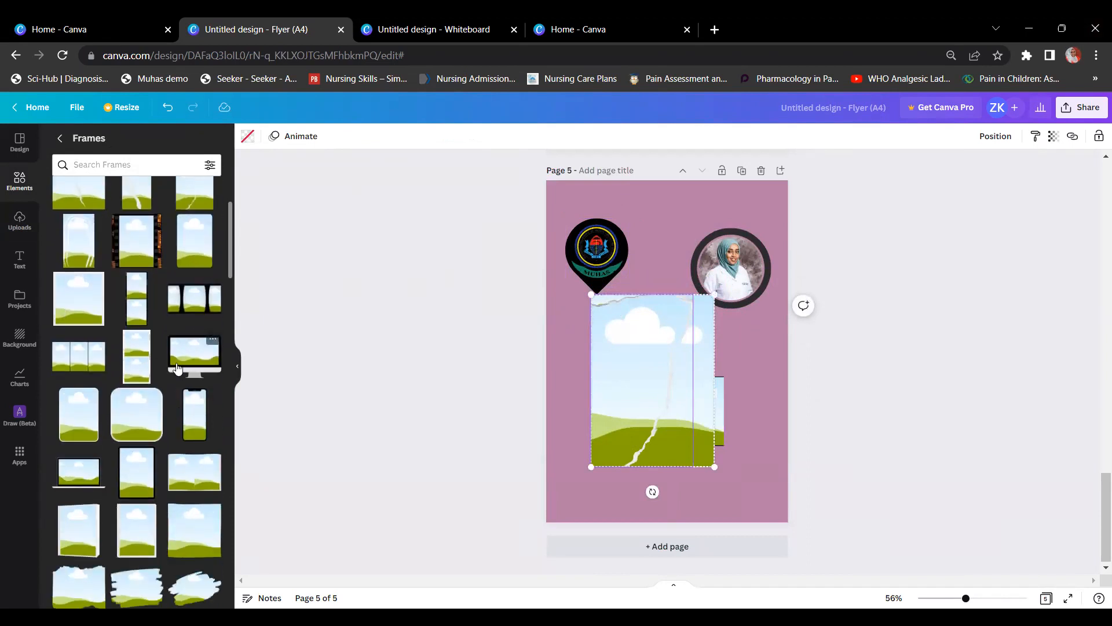
click(209, 347)
drag(646, 356, 676, 385)
drag(658, 406, 646, 398)
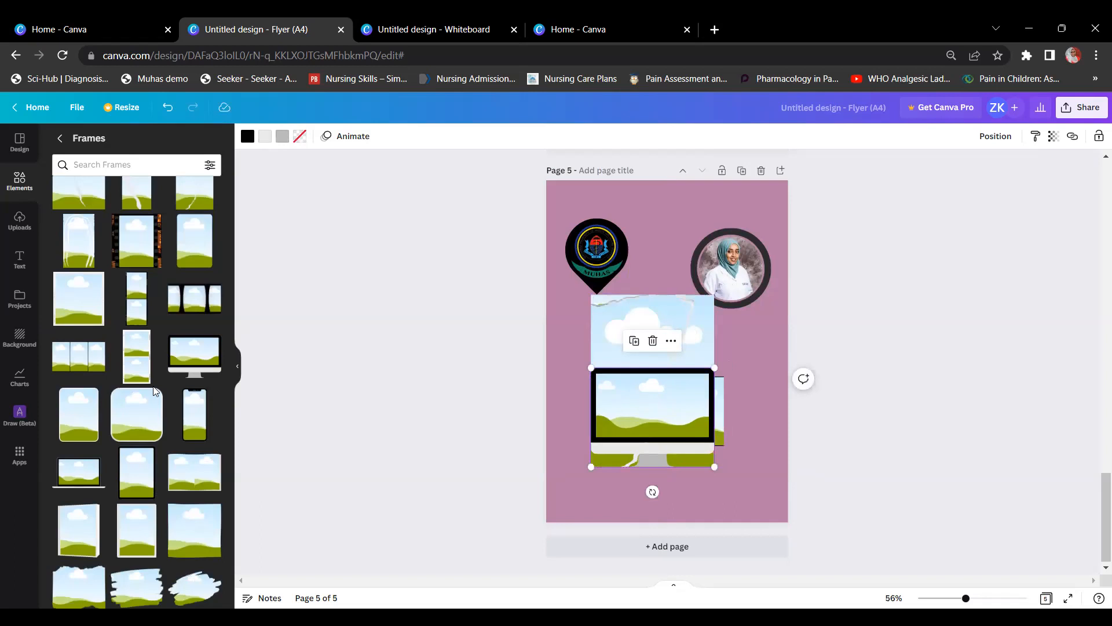
Step: Add a wavy-edged frame, then delete it and the monitor frame
scroll(153, 404, down, 5)
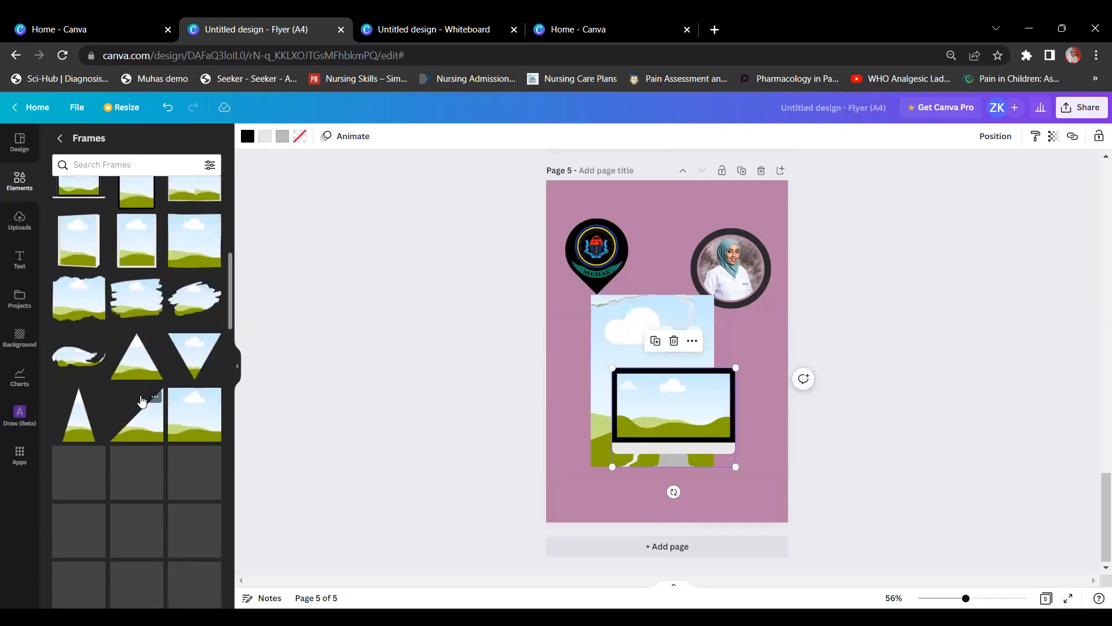
click(66, 355)
mouse_move(704, 374)
mouse_down()
mouse_move(690, 254)
mouse_move(678, 246)
mouse_up()
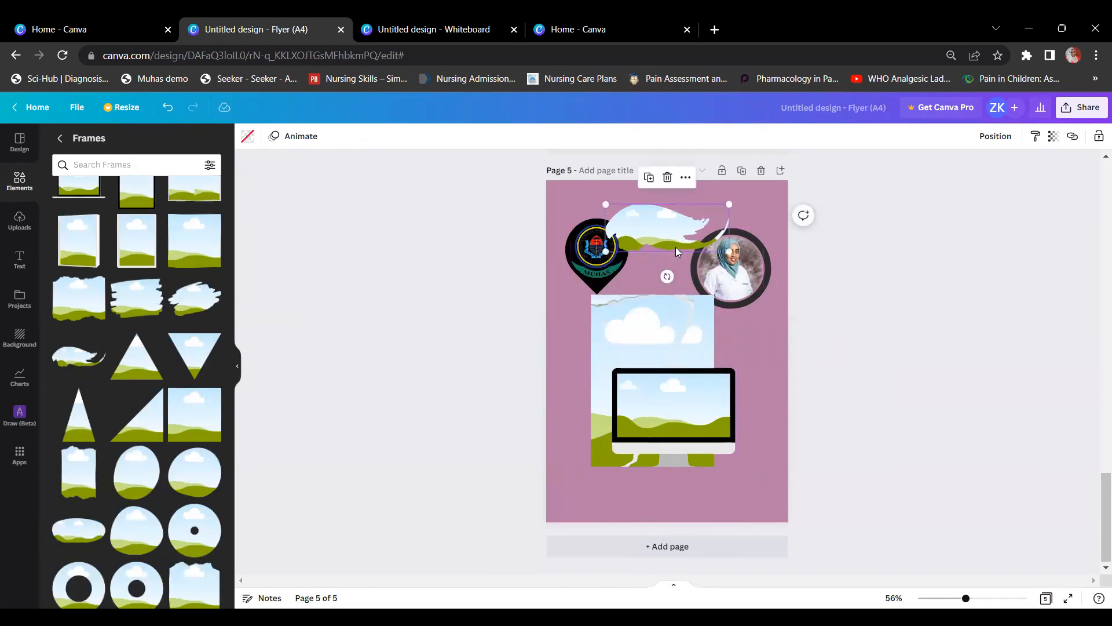
key(Delete)
click(649, 335)
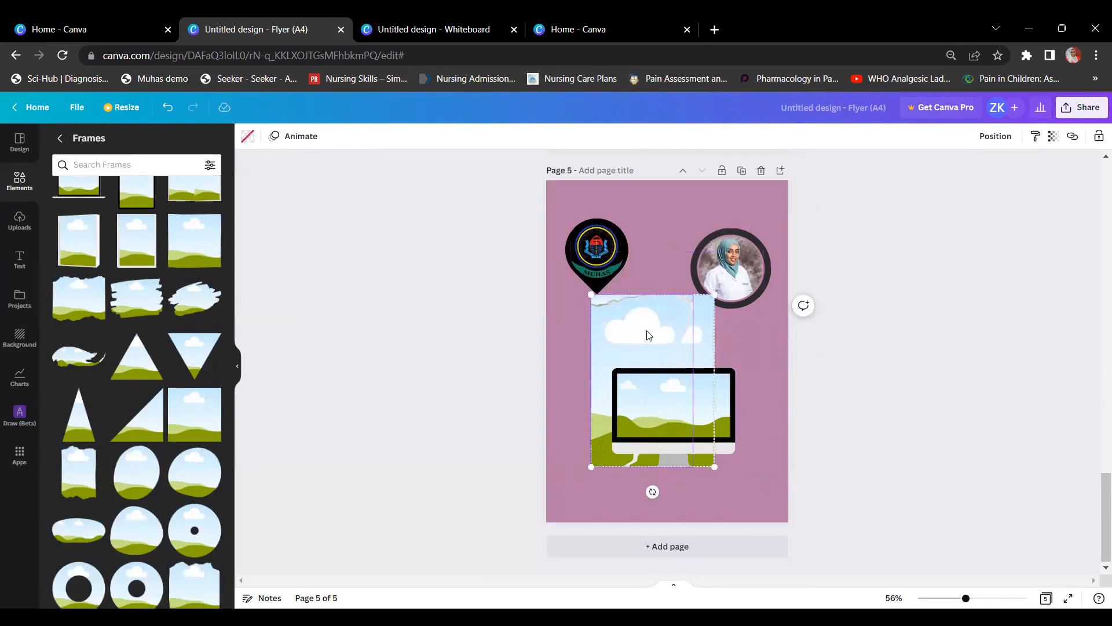
click(686, 414)
key(Delete)
click(695, 407)
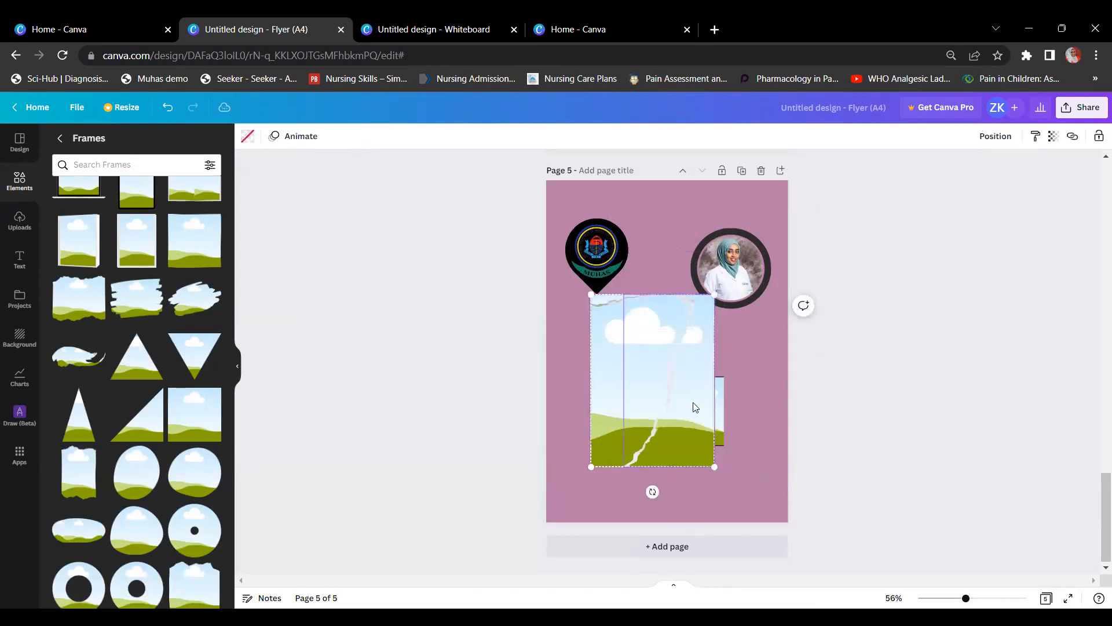
Step: Delete page 5 together with its remaining frame
click(761, 171)
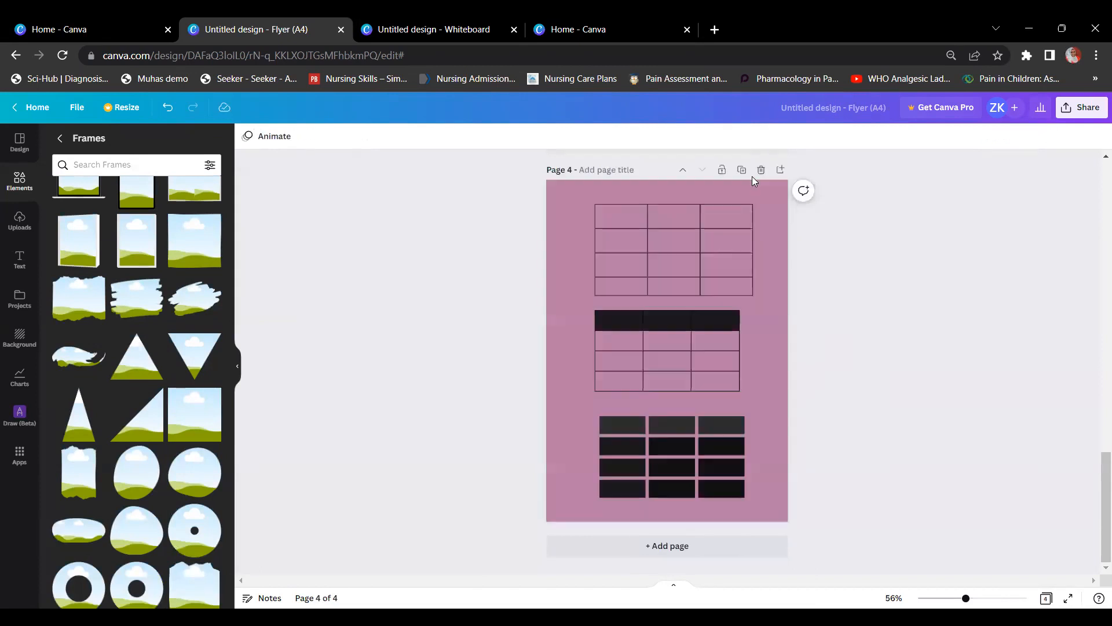
click(15, 180)
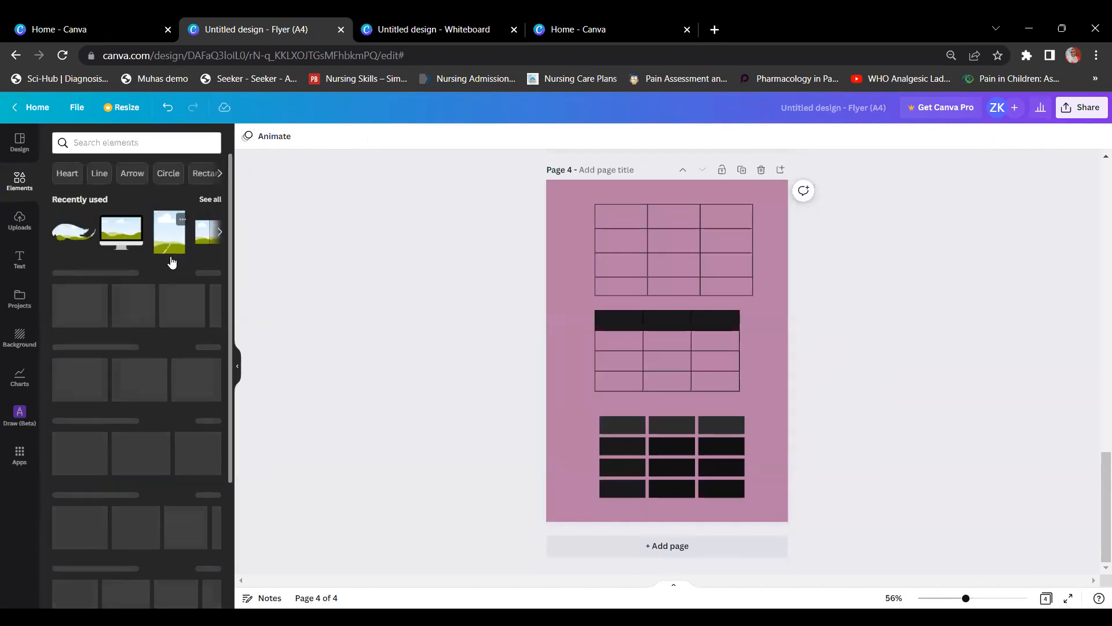
scroll(173, 260, down, 4)
Step: Add a new blank page after page 4 and show the full Grids collection
scroll(175, 264, down, 6)
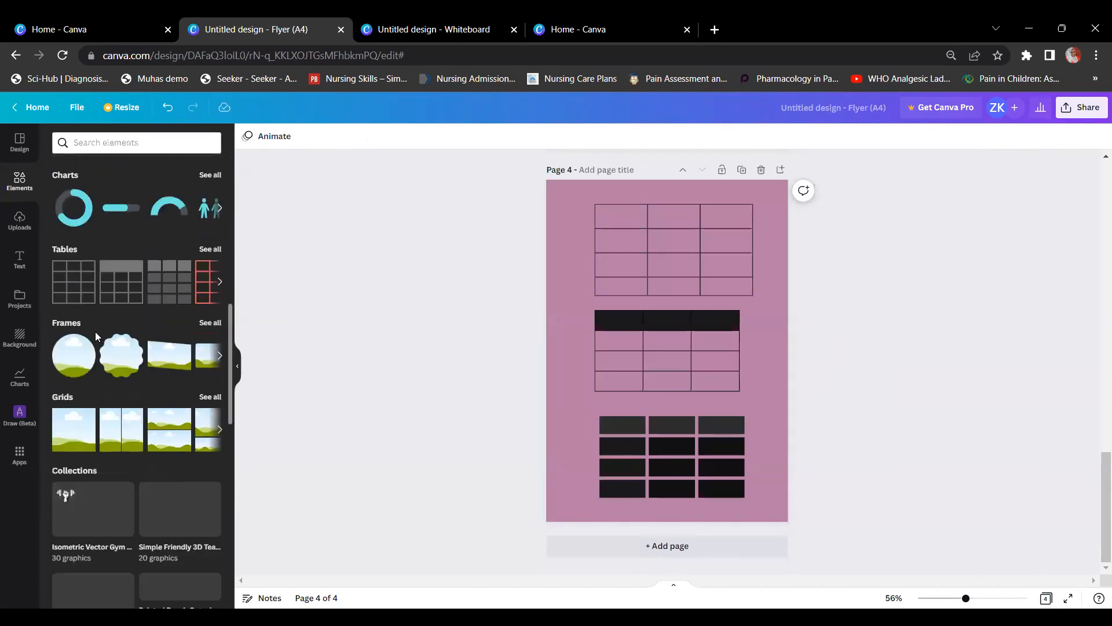
scroll(93, 332, down, 1)
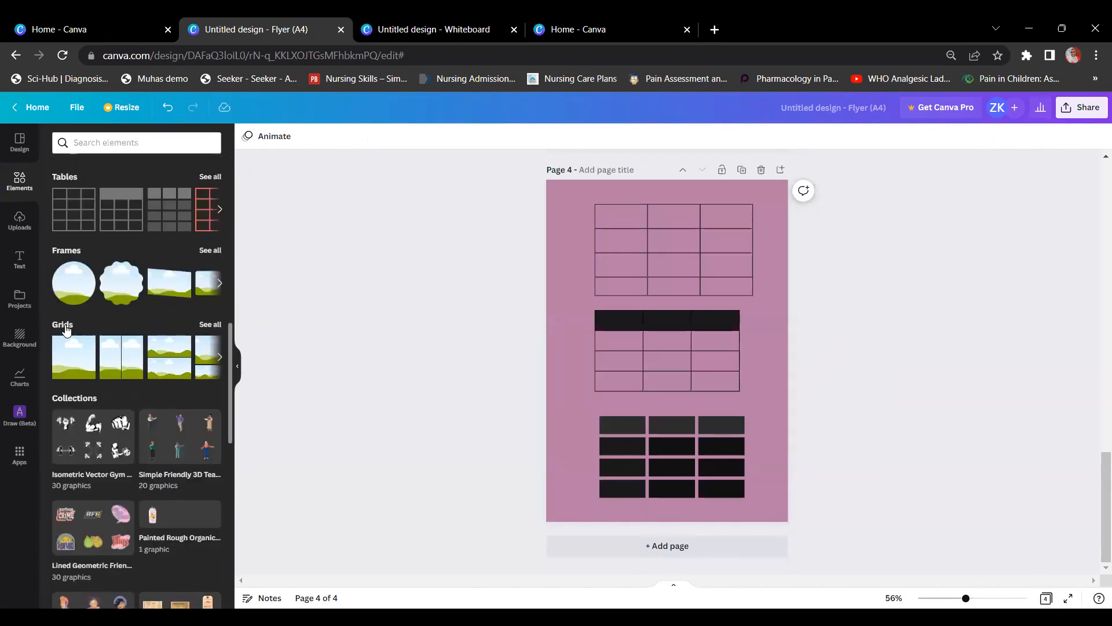
click(652, 545)
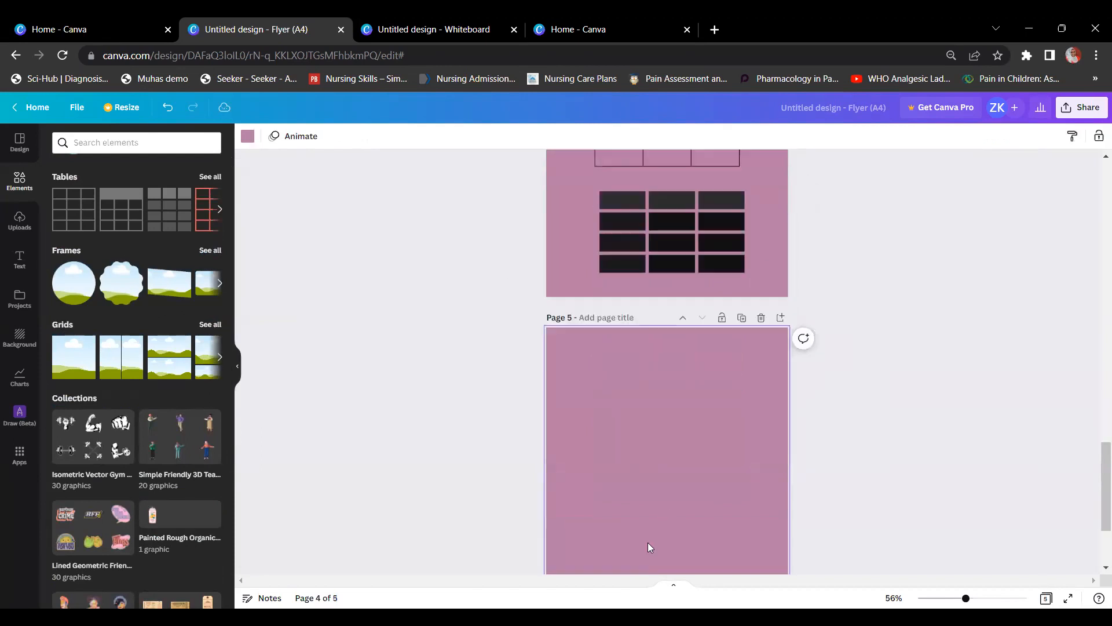
click(64, 324)
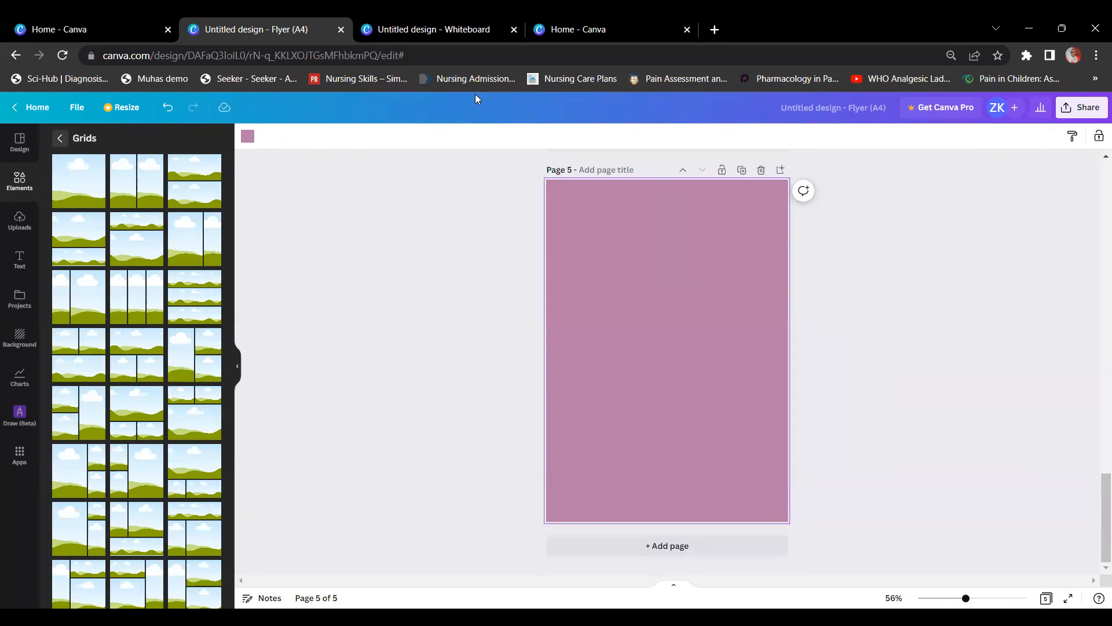
Step: Close the Grids list and browse the Elements panel, leaving page 5 empty
click(61, 139)
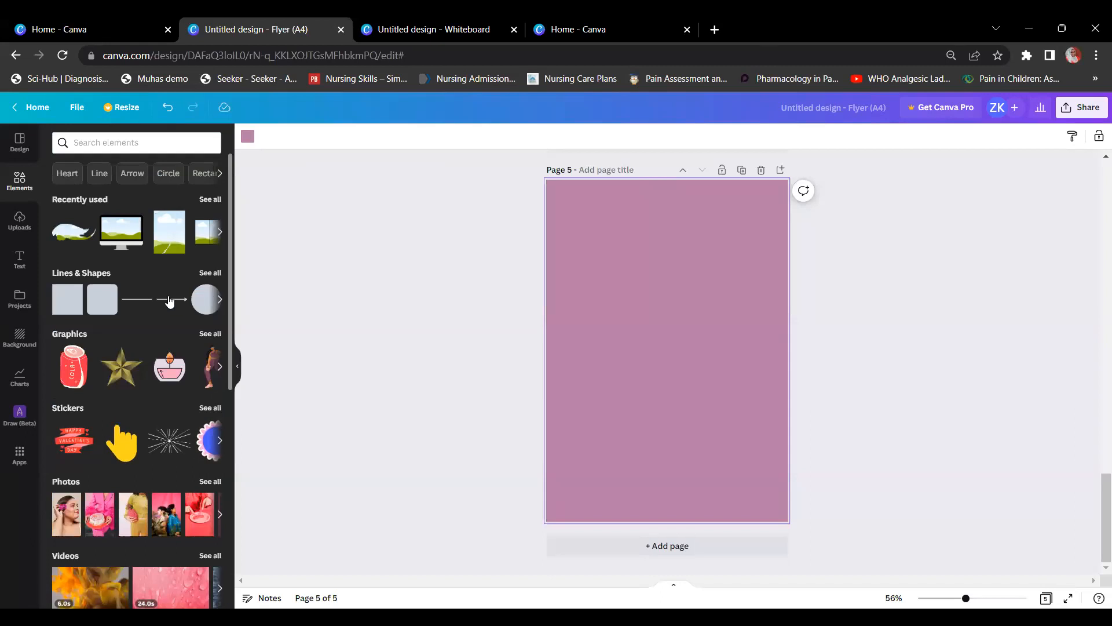
scroll(714, 409, up, 2)
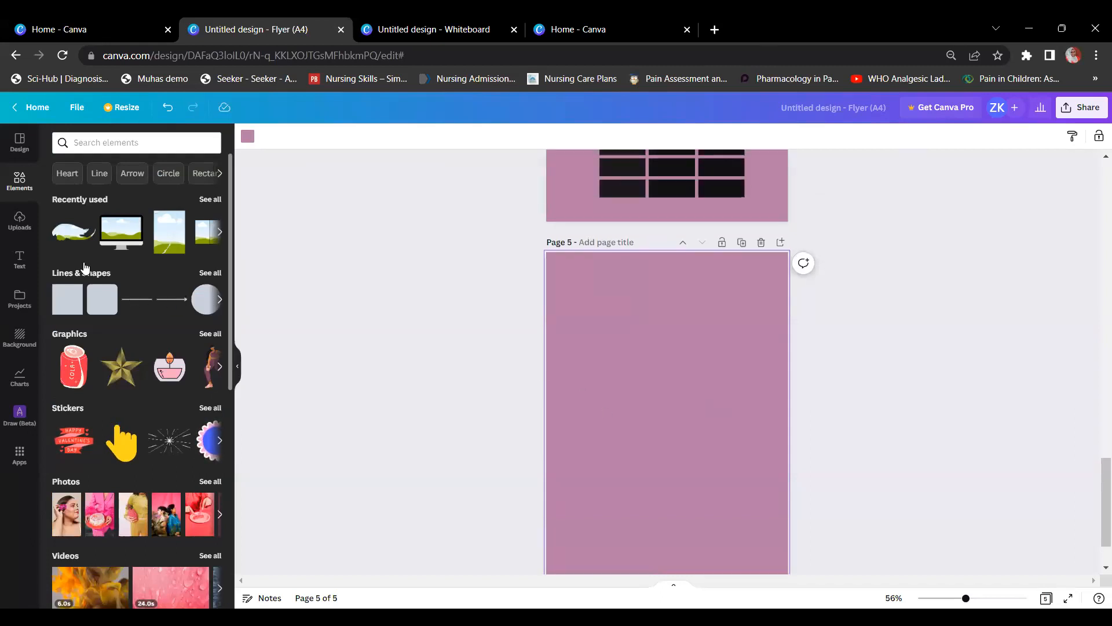
scroll(84, 269, down, 2)
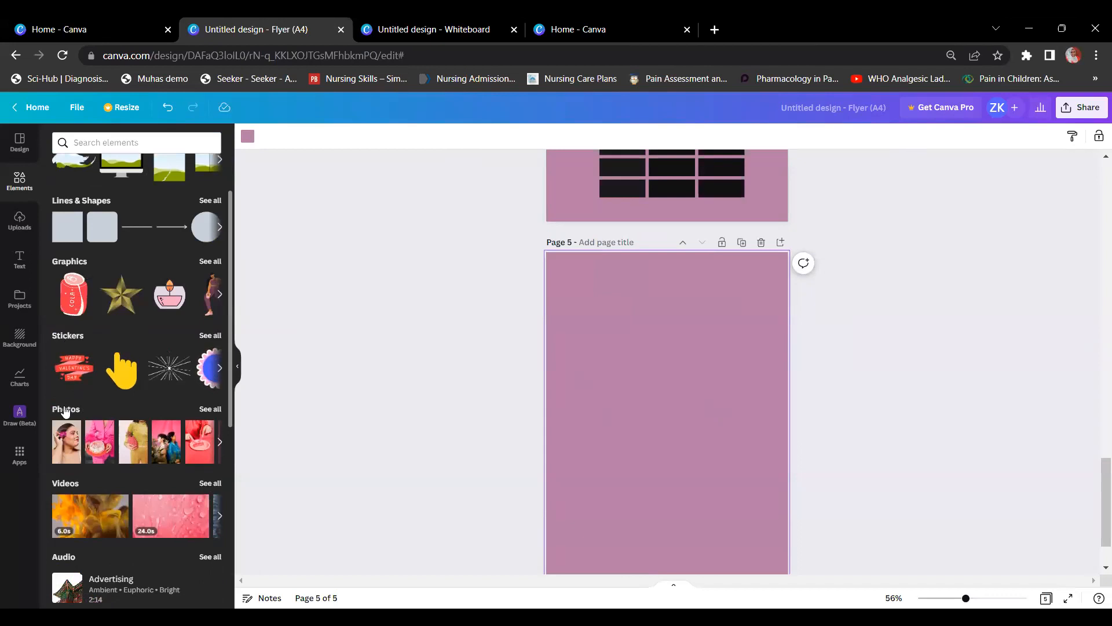
scroll(64, 485, down, 3)
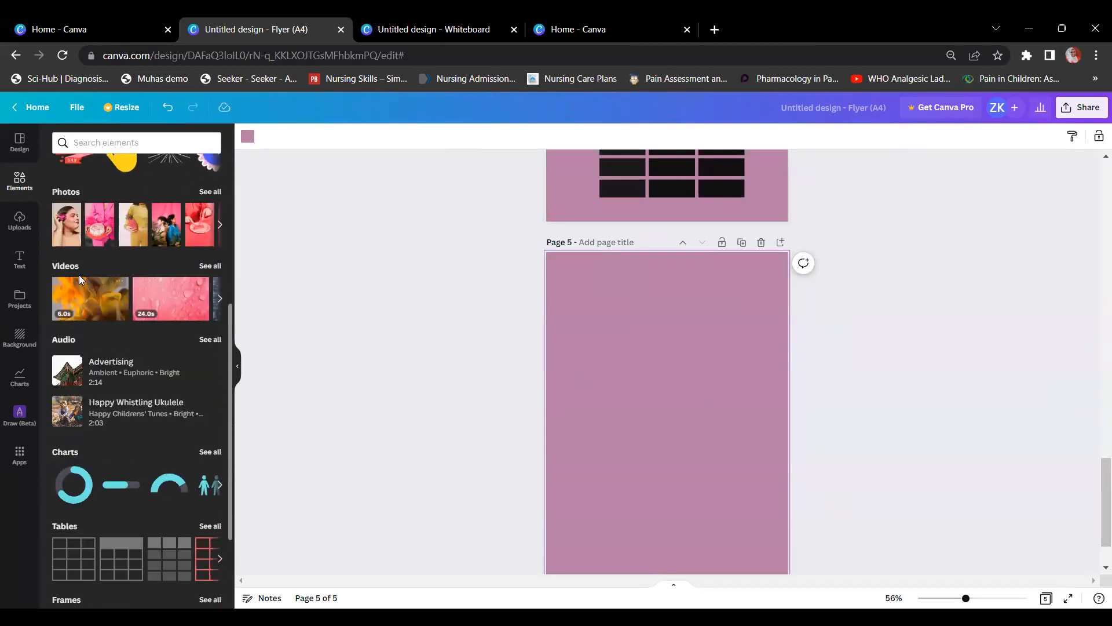
scroll(81, 337, down, 1)
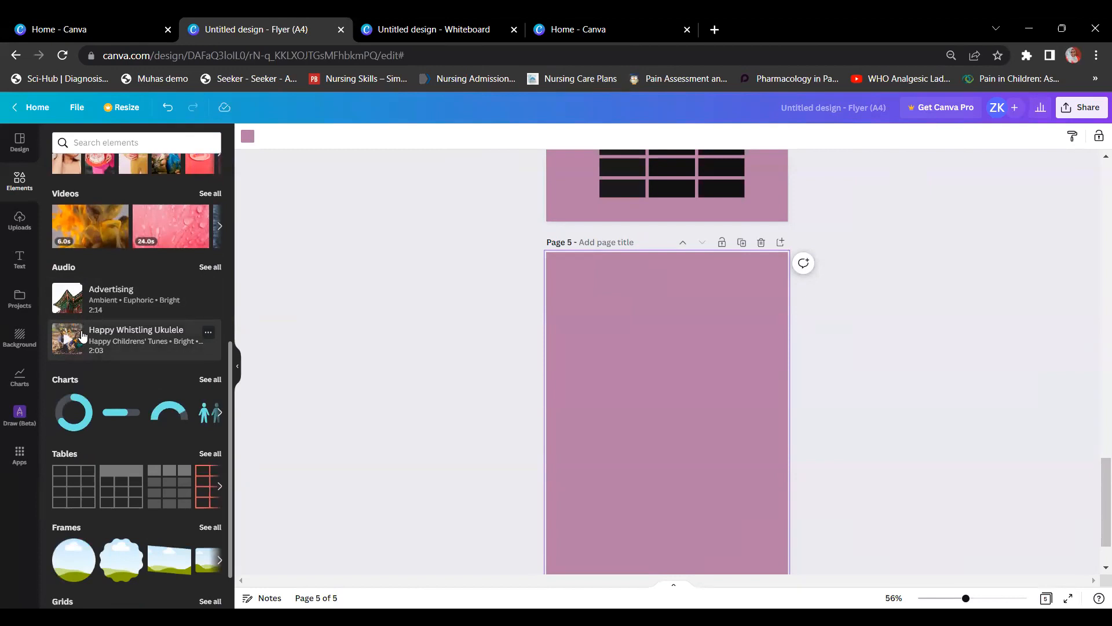
scroll(94, 376, down, 1)
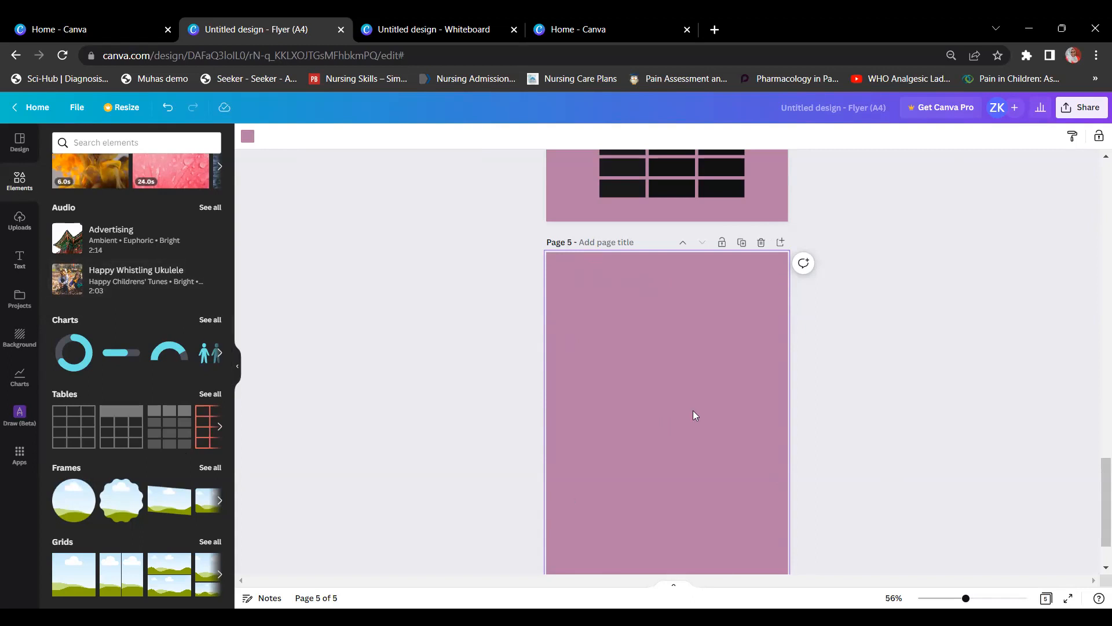
Step: On page 1, move the yellow star down-left and nudge the laptop-with-eggs image right
scroll(710, 365, up, 15)
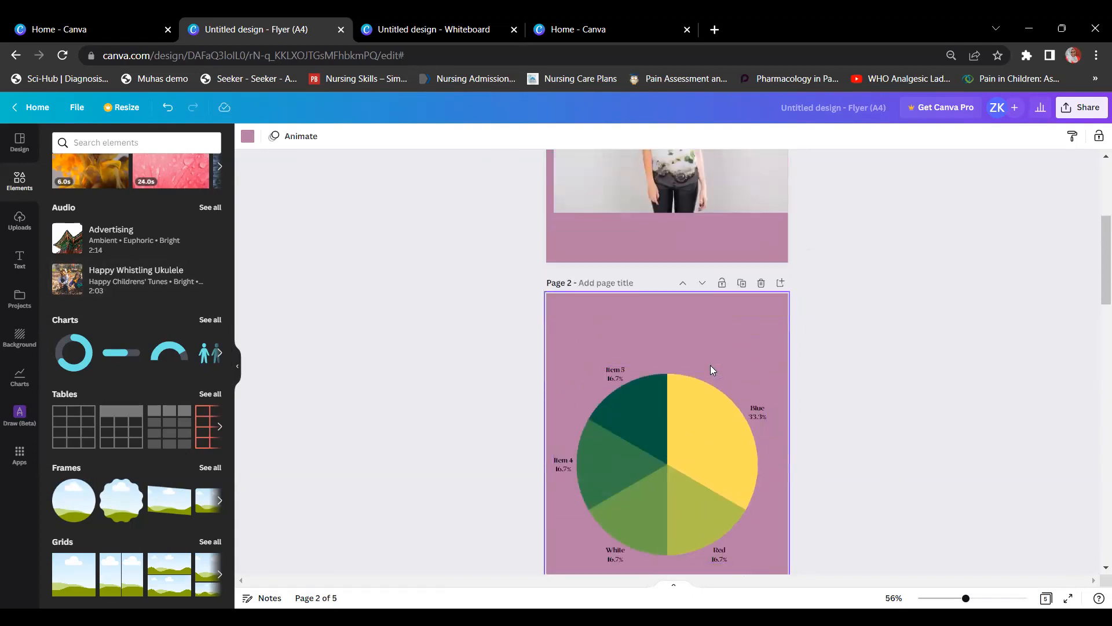
scroll(711, 365, up, 4)
mouse_move(687, 380)
mouse_down()
mouse_move(685, 418)
mouse_move(687, 380)
mouse_up()
drag(602, 299, 582, 329)
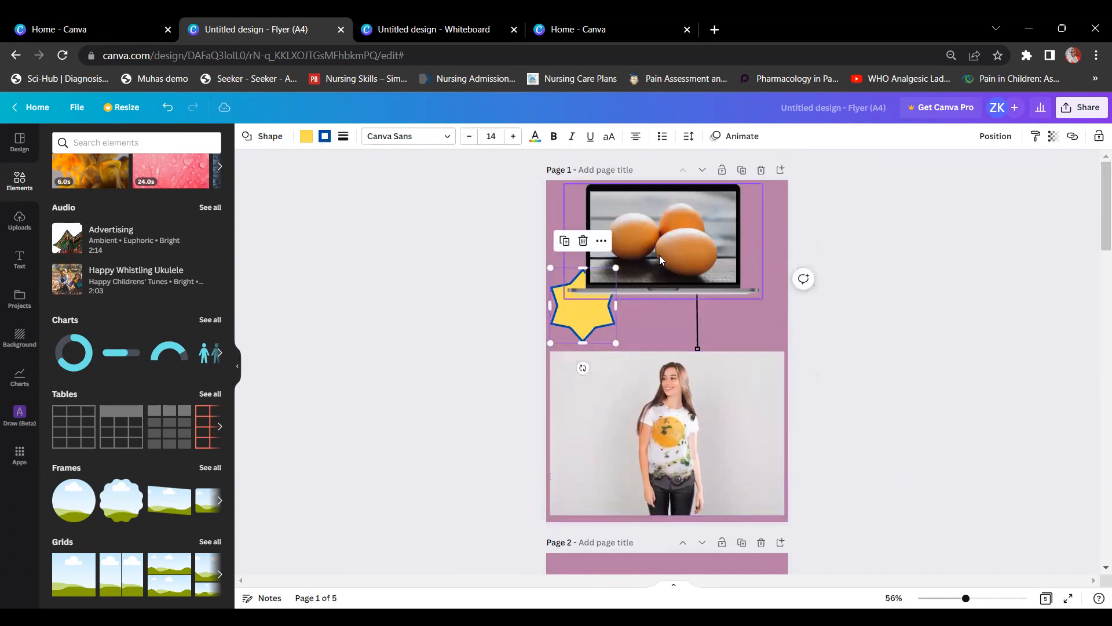
drag(661, 259, 680, 259)
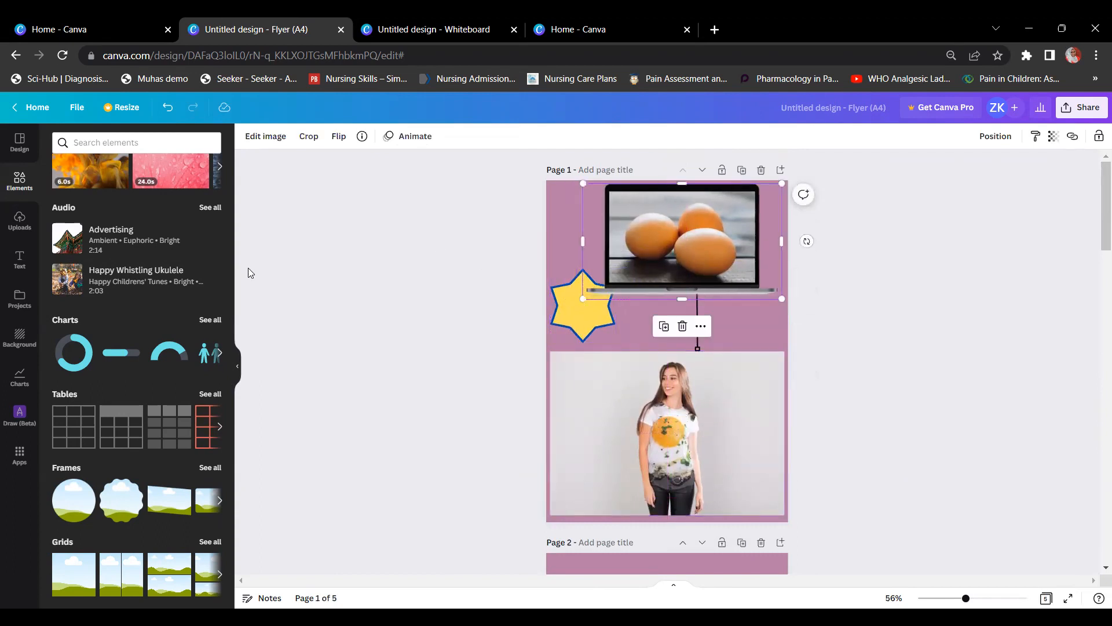
Step: Show the Text panel's heading, subheading and body styles beside page 2
scroll(731, 402, down, 6)
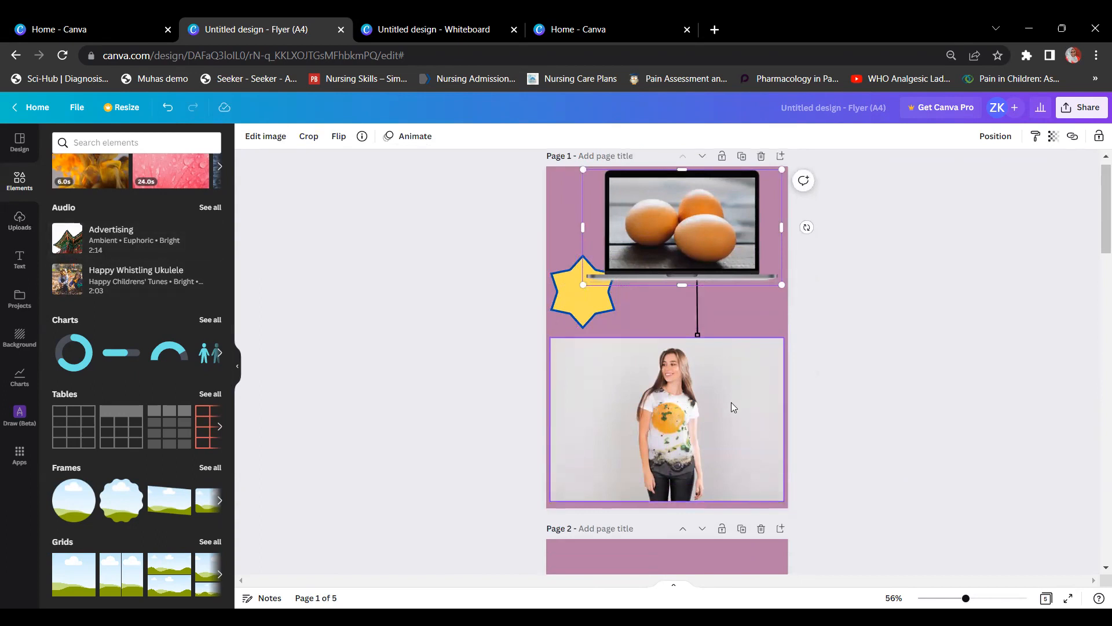
scroll(730, 408, up, 1)
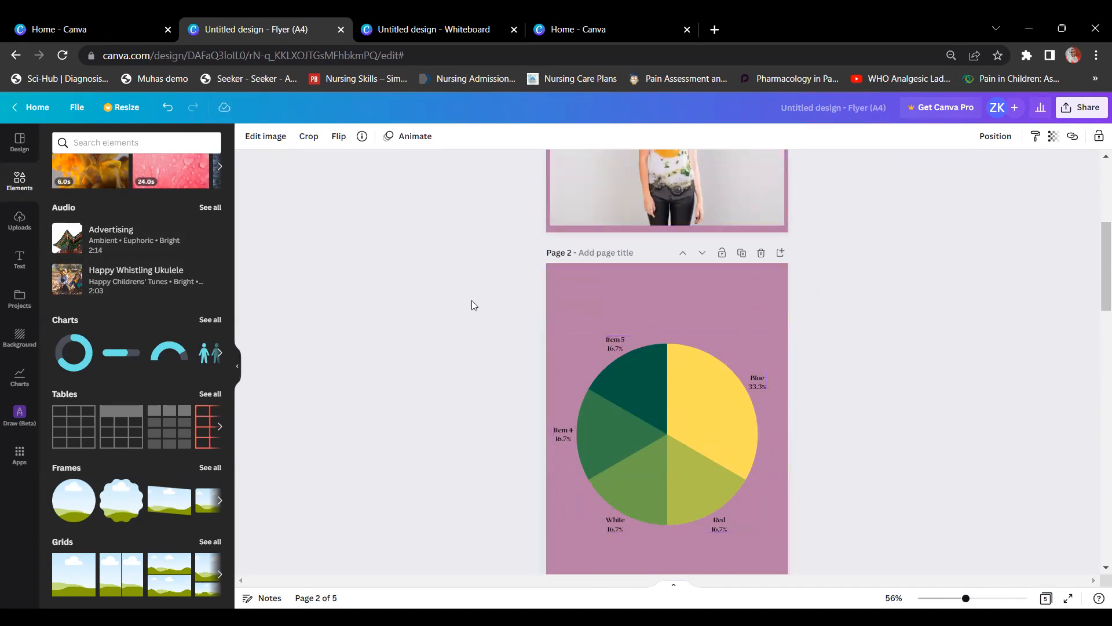
click(21, 263)
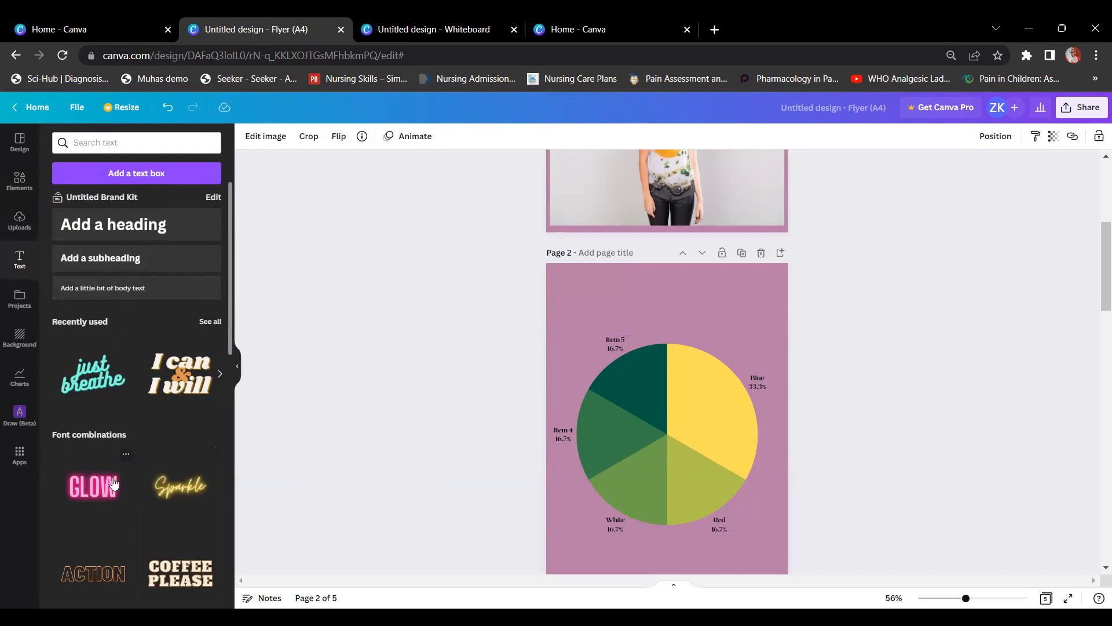
Step: Scroll through the Text panel's font combinations down to the Happy Birthday style
scroll(116, 481, down, 3)
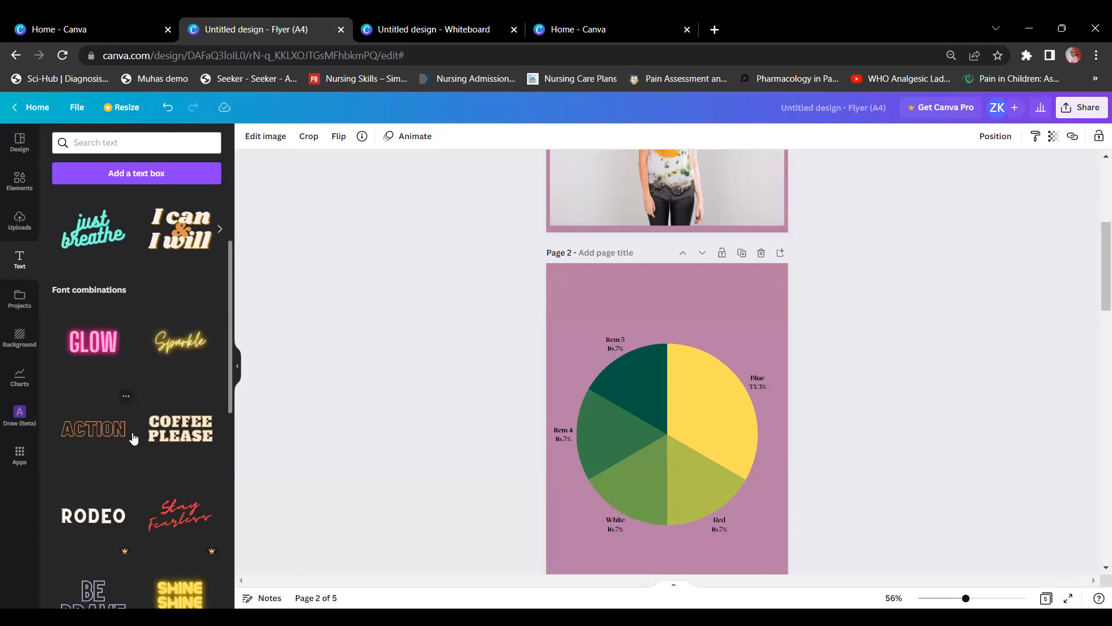
scroll(83, 469, down, 5)
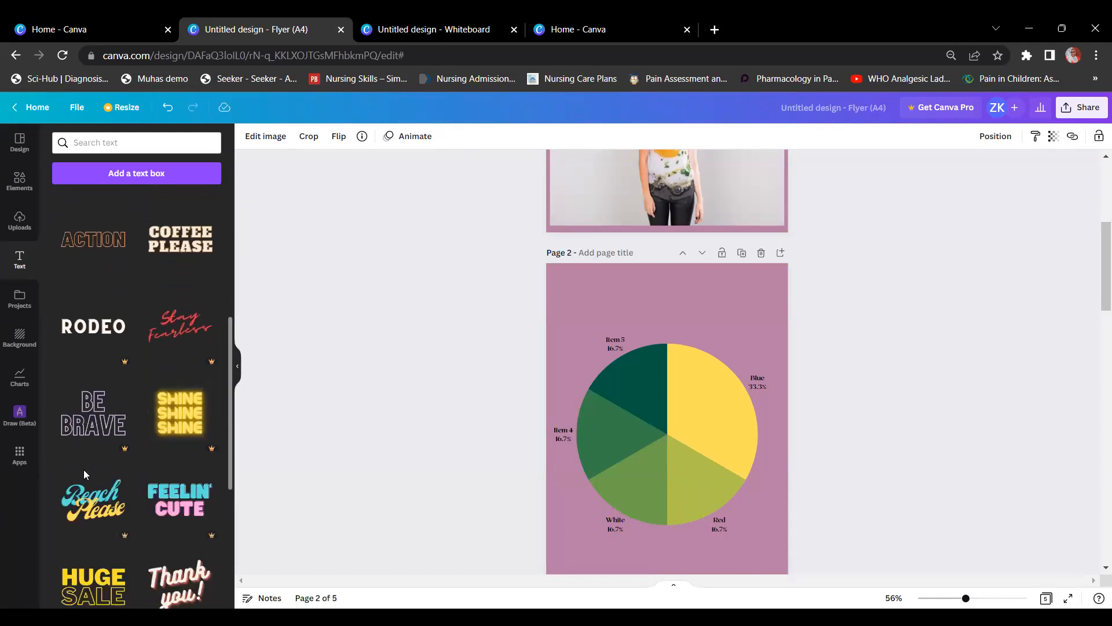
scroll(84, 475, down, 15)
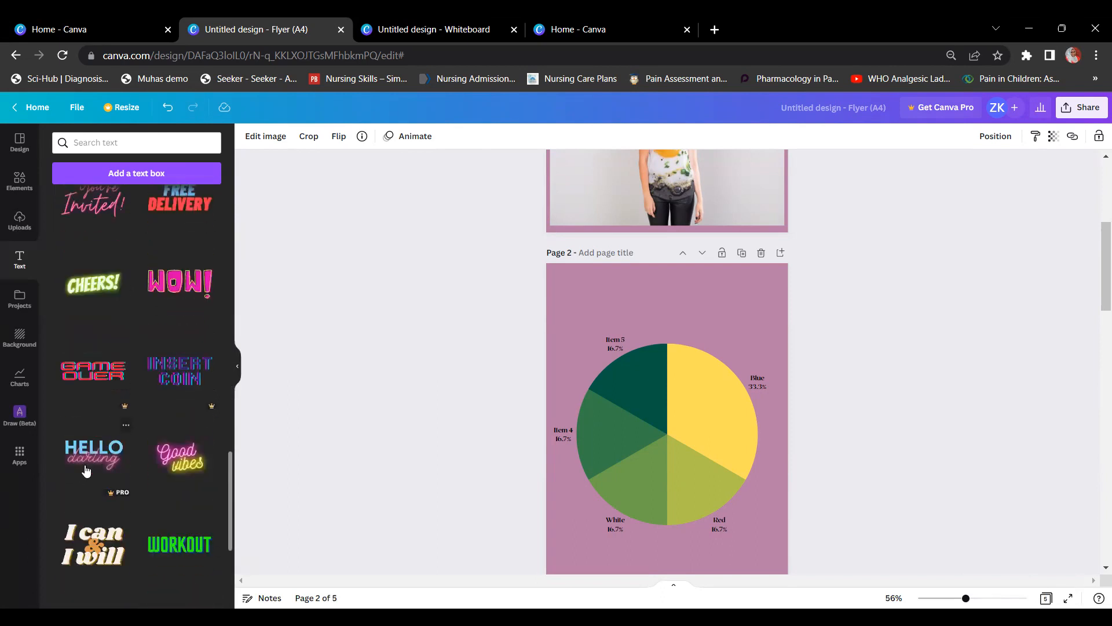
scroll(87, 472, down, 10)
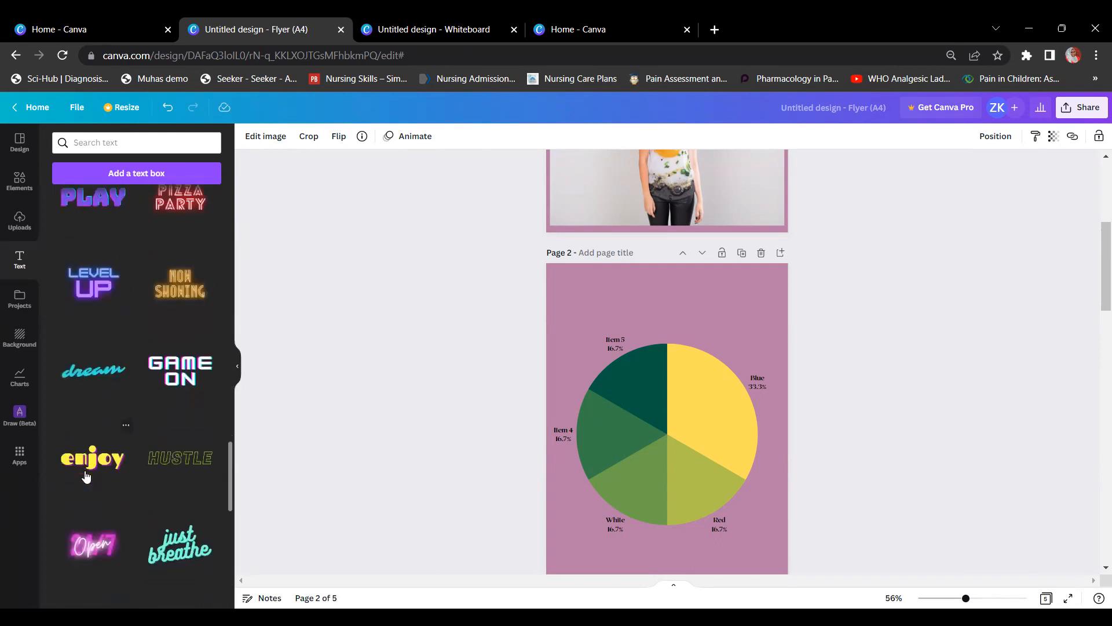
scroll(95, 466, down, 8)
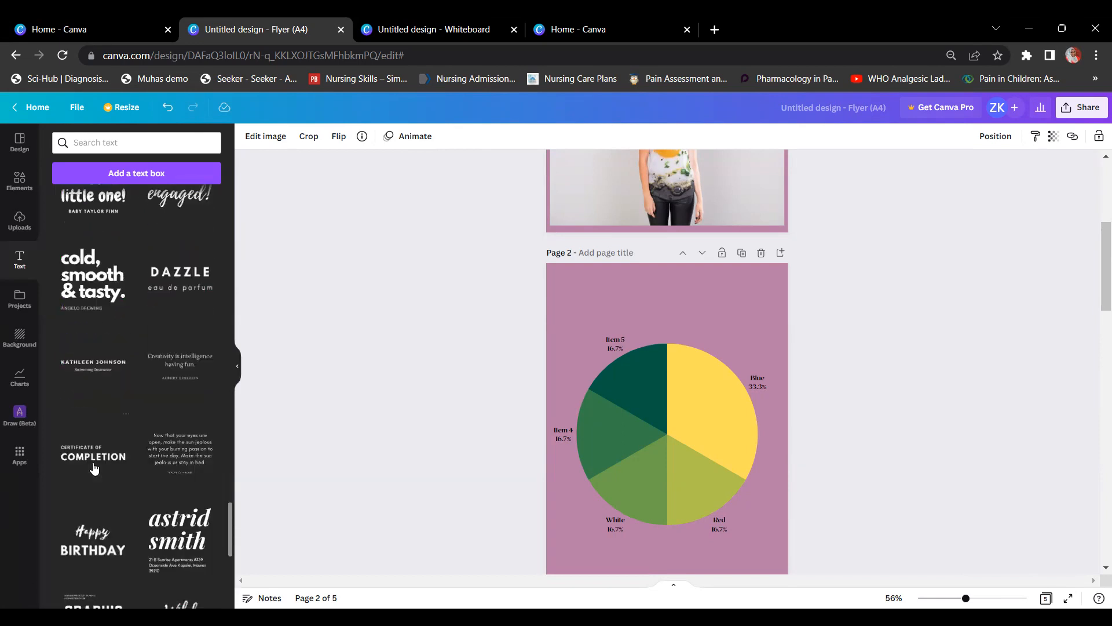
scroll(94, 468, down, 10)
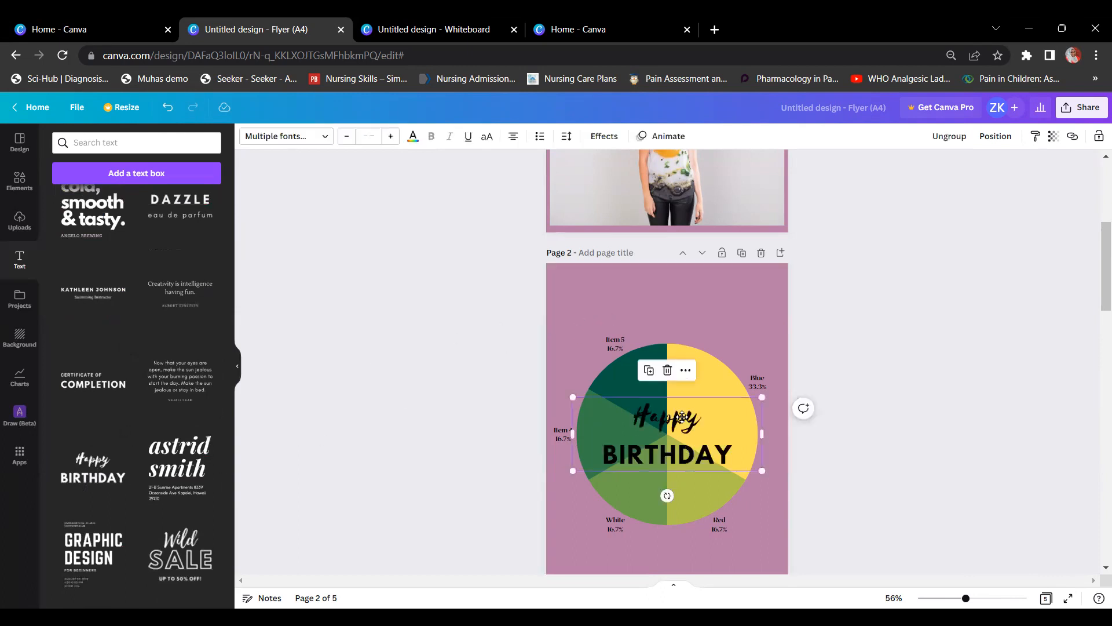
Step: Move the Happy Birthday text to the top of page 2 with the pie chart beneath
drag(682, 442, 685, 311)
click(671, 387)
drag(670, 386, 676, 416)
drag(683, 306, 683, 313)
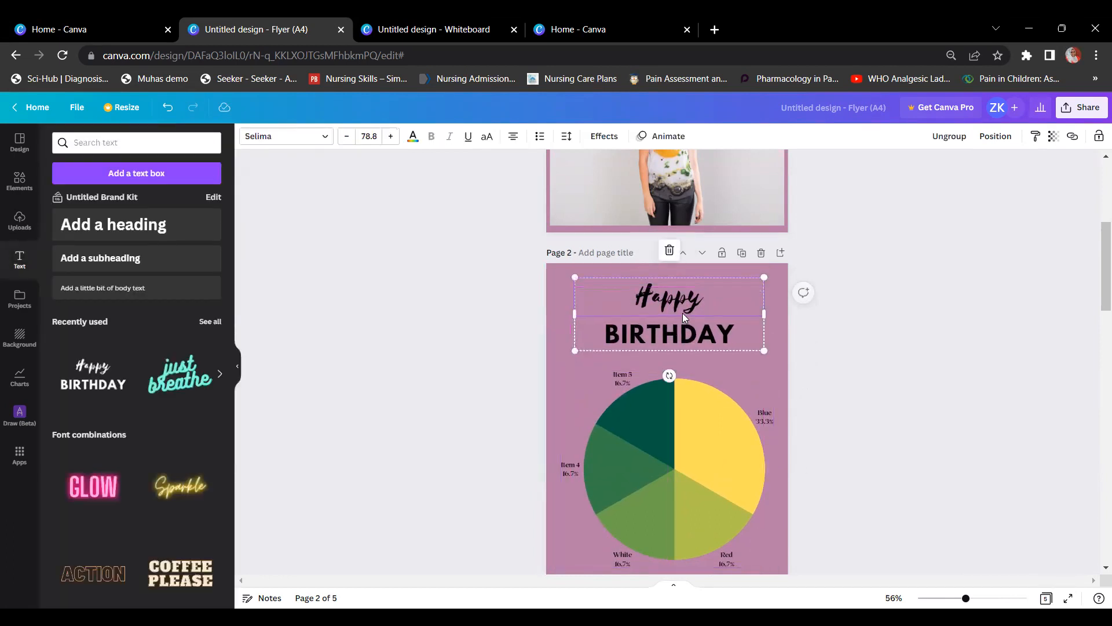
Step: Select the Happy and BIRTHDAY lines in turn, then deselect the heading
click(684, 295)
click(682, 335)
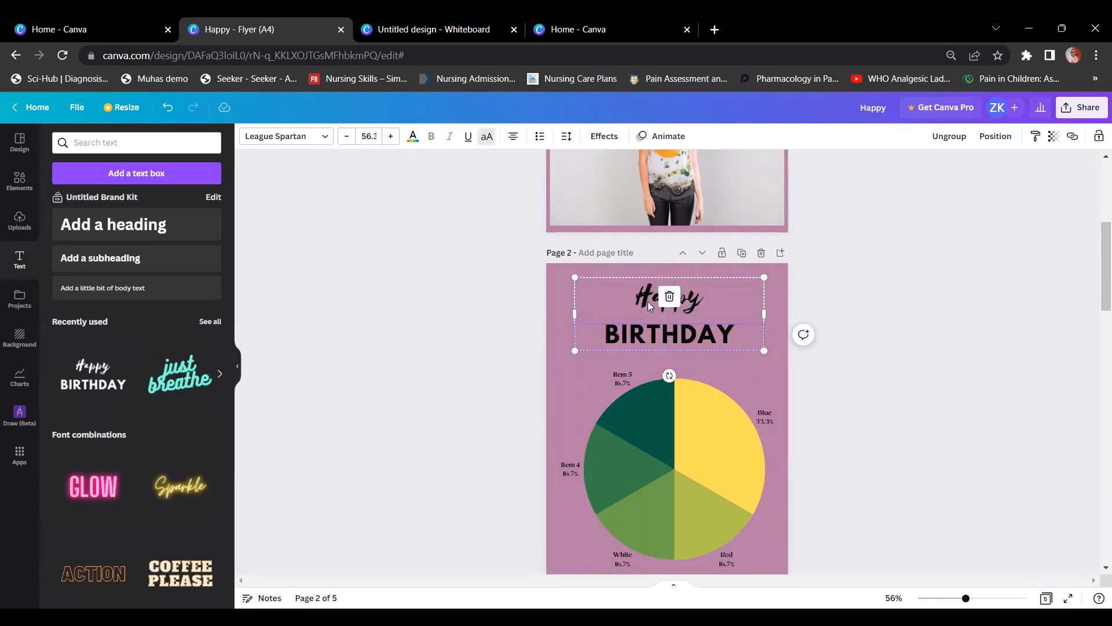
click(746, 293)
click(867, 269)
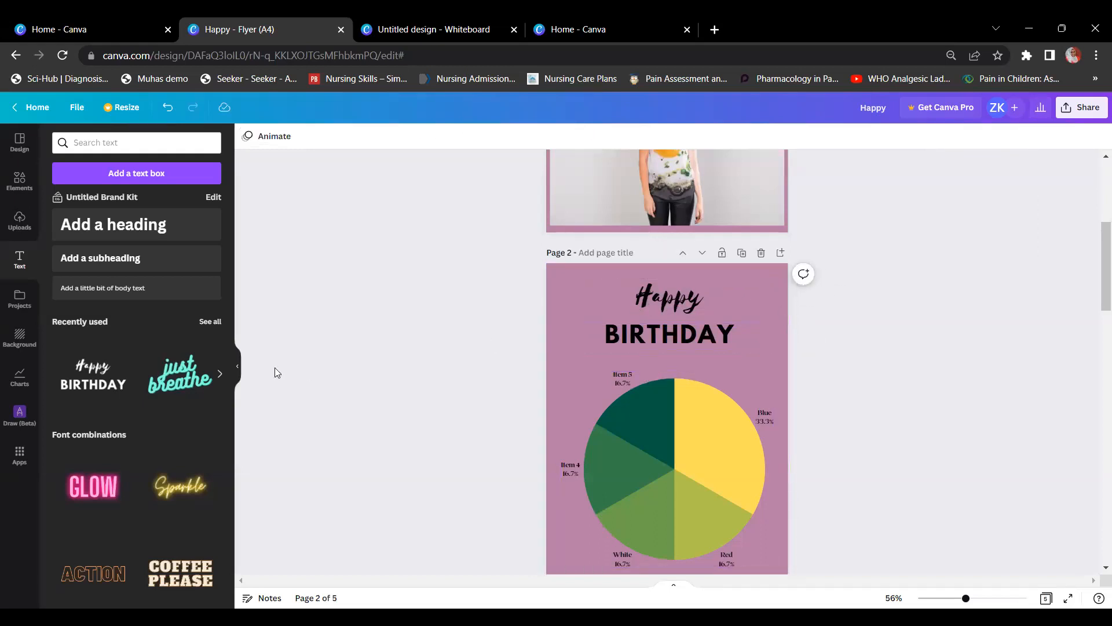
scroll(124, 406, down, 5)
scroll(124, 407, down, 20)
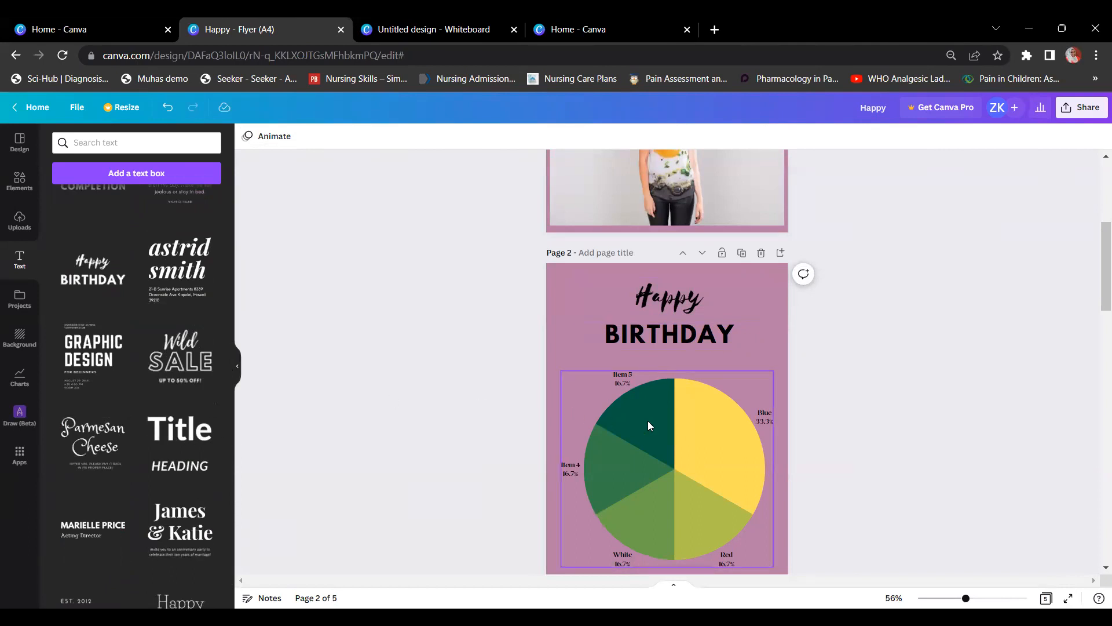
Step: Move the pie chart lower on page 2
click(645, 446)
drag(644, 446, 645, 494)
click(645, 494)
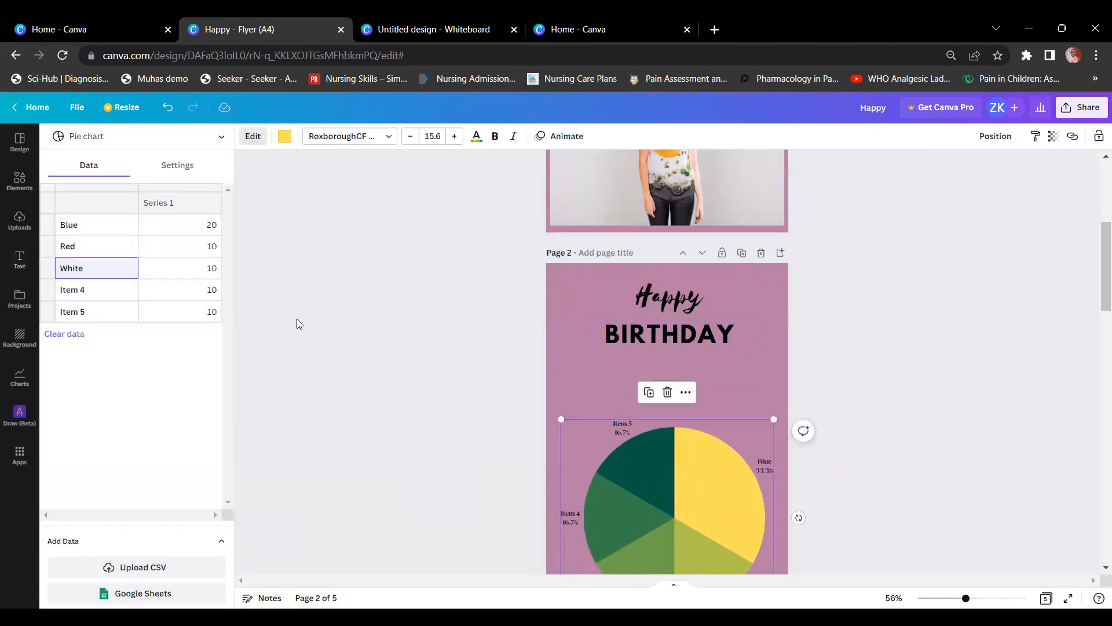
Step: Add the James & Katie text combination to page 2 and move it toward the top
click(22, 184)
click(25, 180)
click(16, 274)
scroll(153, 377, down, 15)
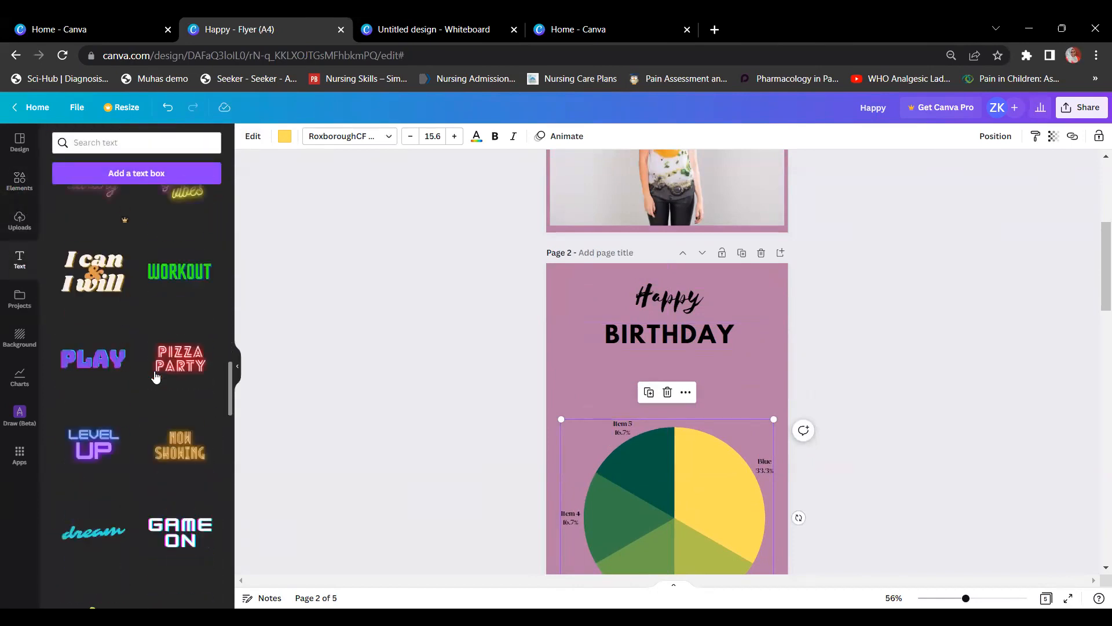
scroll(155, 377, down, 3)
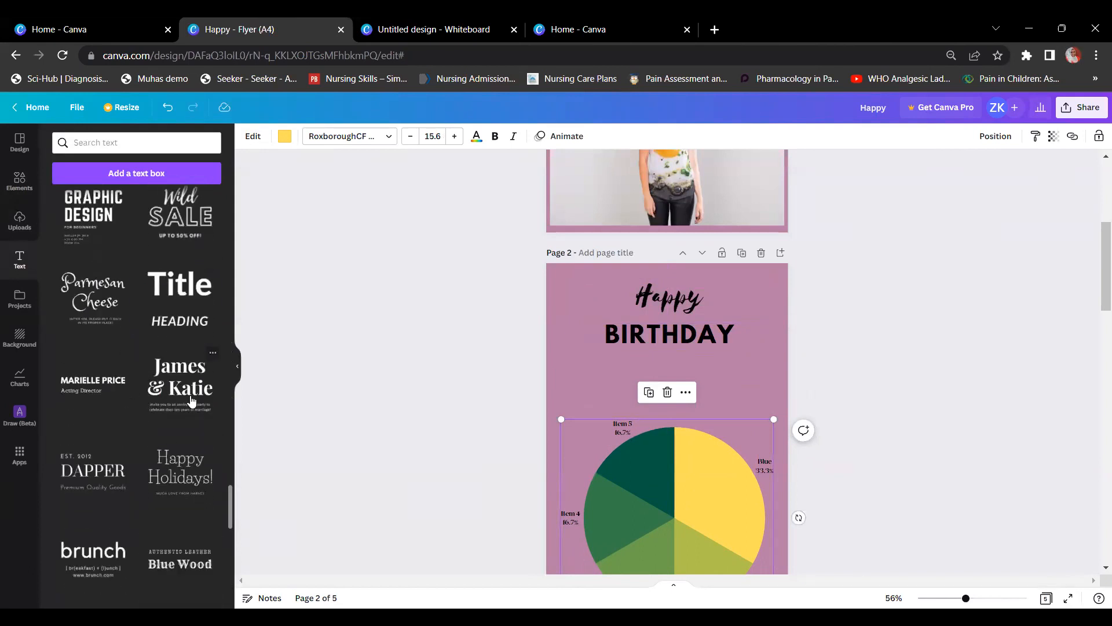
click(191, 395)
drag(675, 485, 675, 402)
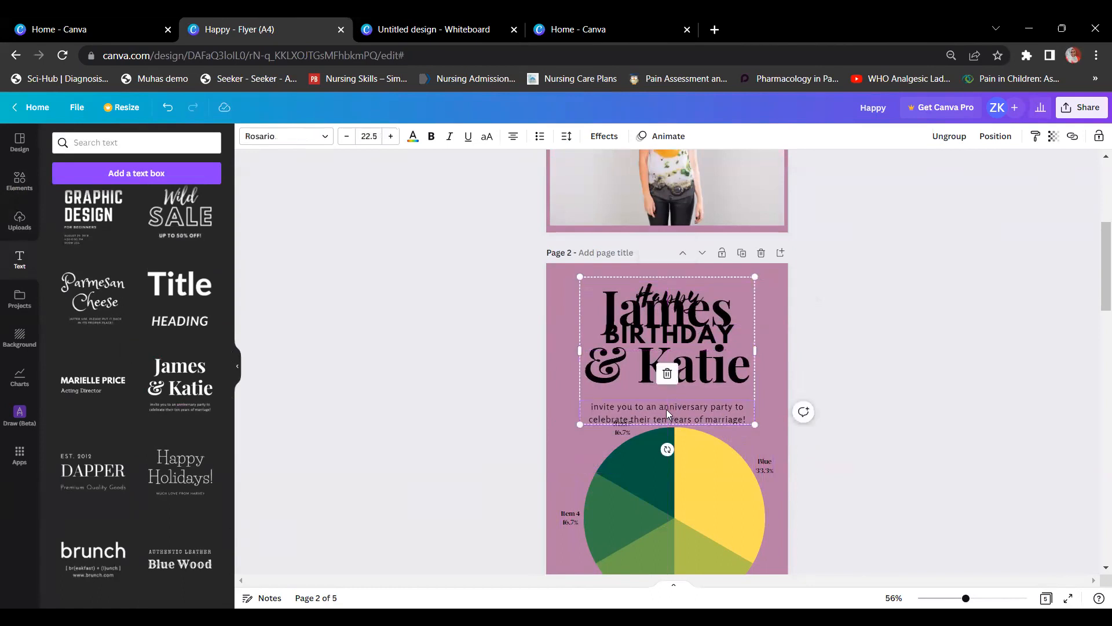
Step: Move the James & Katie group down and delete the word Happy
click(677, 309)
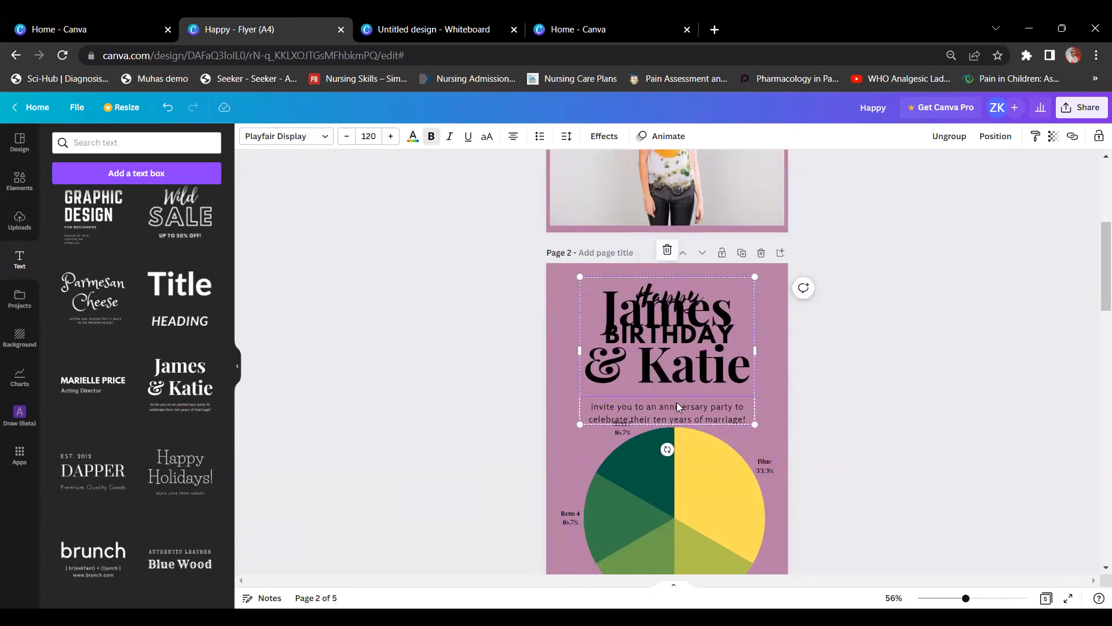
click(678, 298)
click(772, 296)
drag(688, 320, 682, 423)
click(676, 333)
click(676, 324)
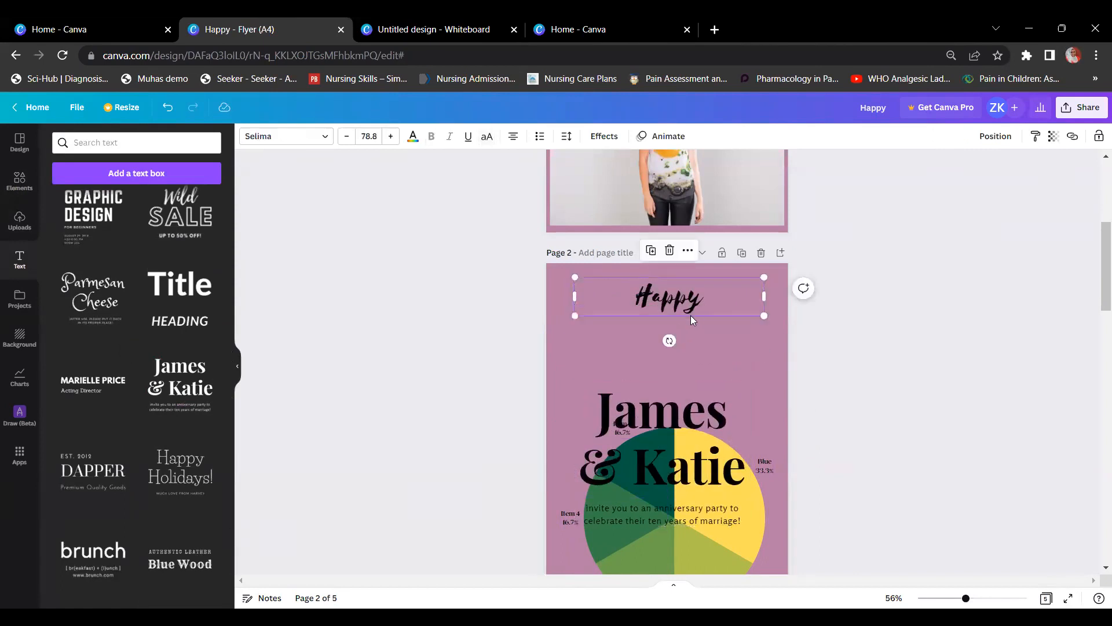
double_click(693, 316)
key(BackSpace)
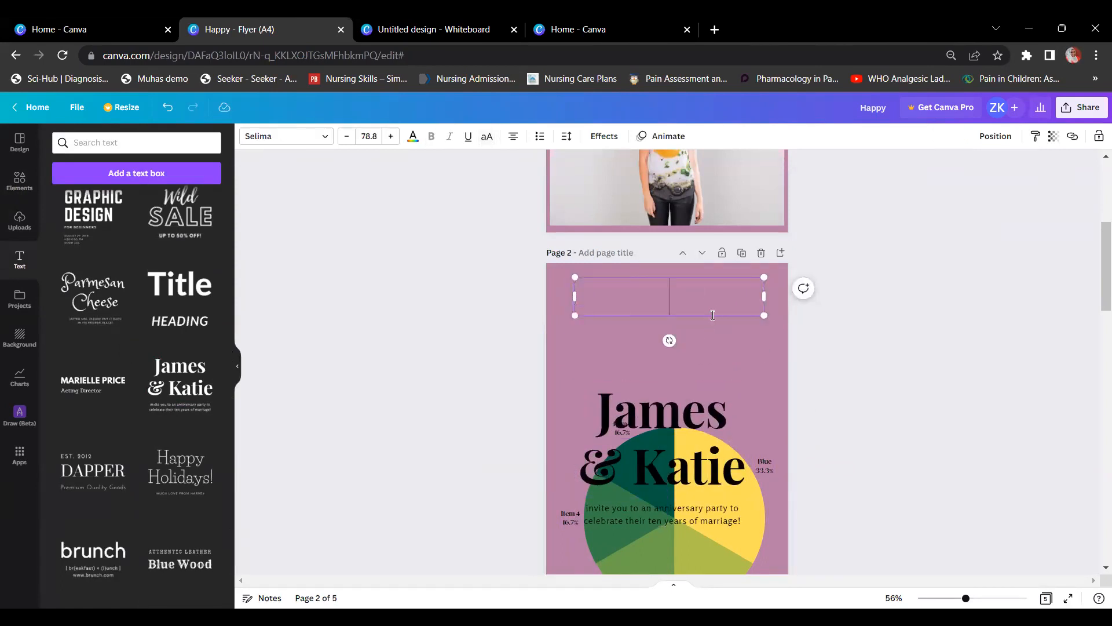
click(732, 309)
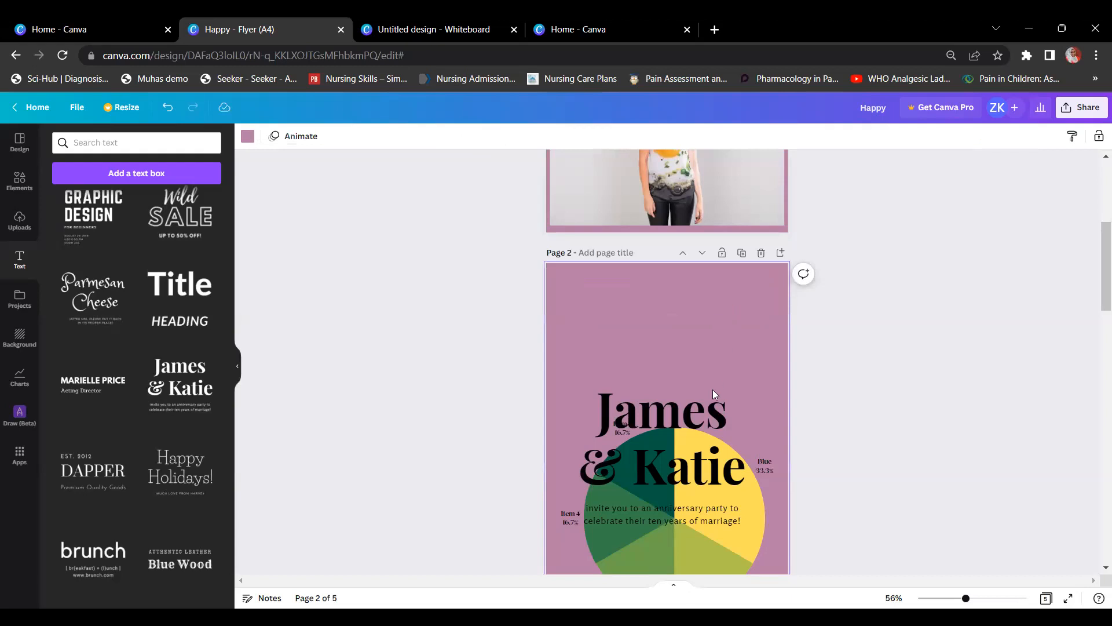
Step: Move James & Katie to the top, then delete its title and the anniversary invite text
drag(700, 414, 703, 299)
click(881, 301)
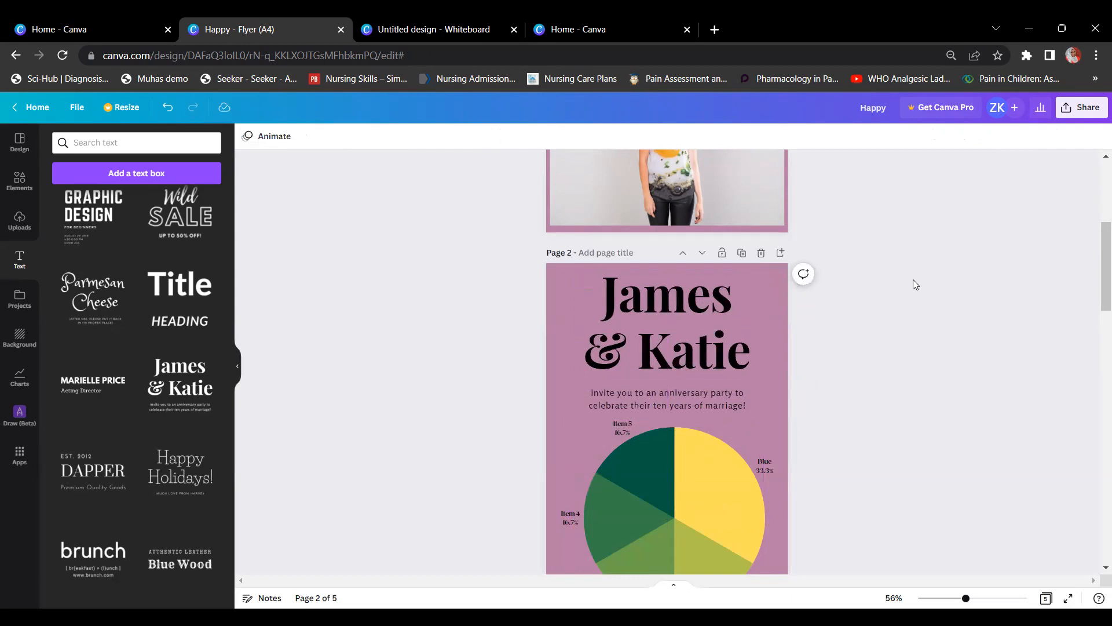
click(702, 322)
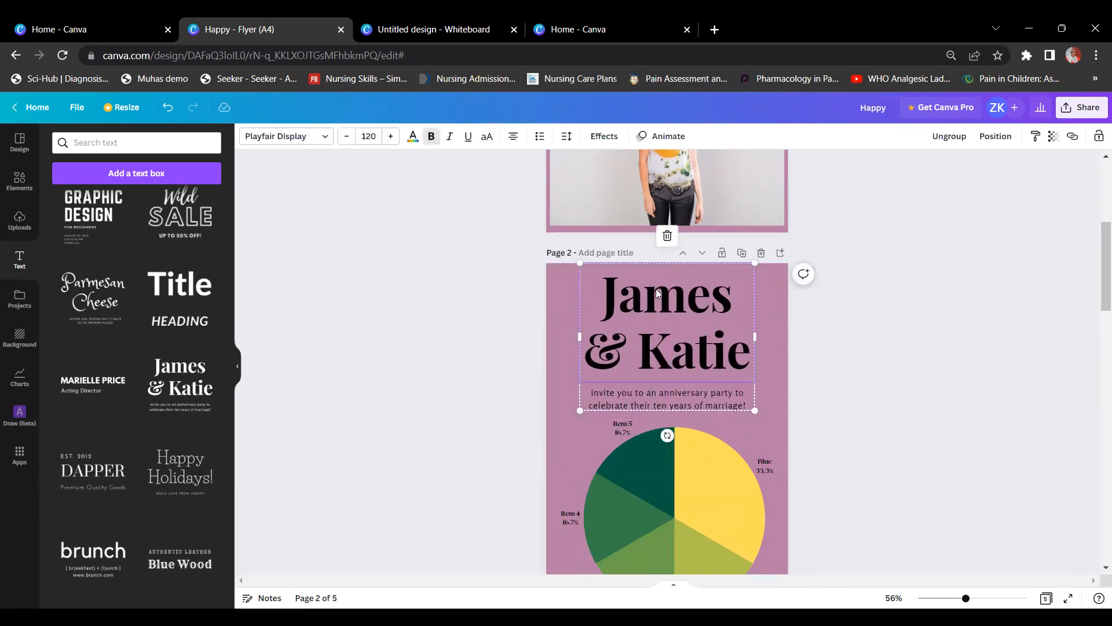
click(837, 302)
click(734, 310)
key(Delete)
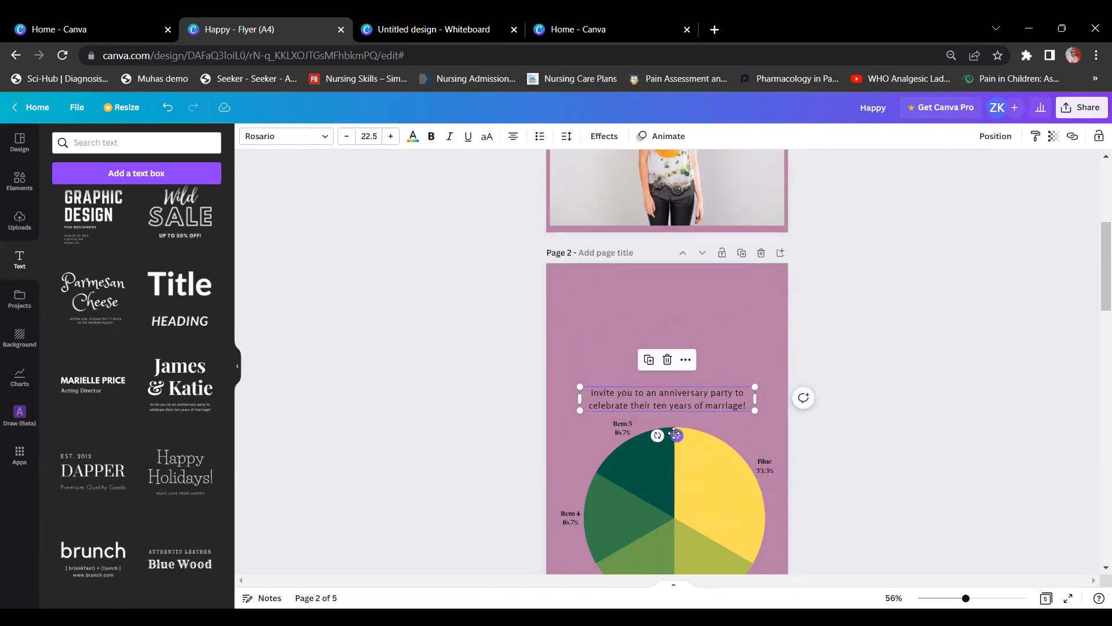
key(Delete)
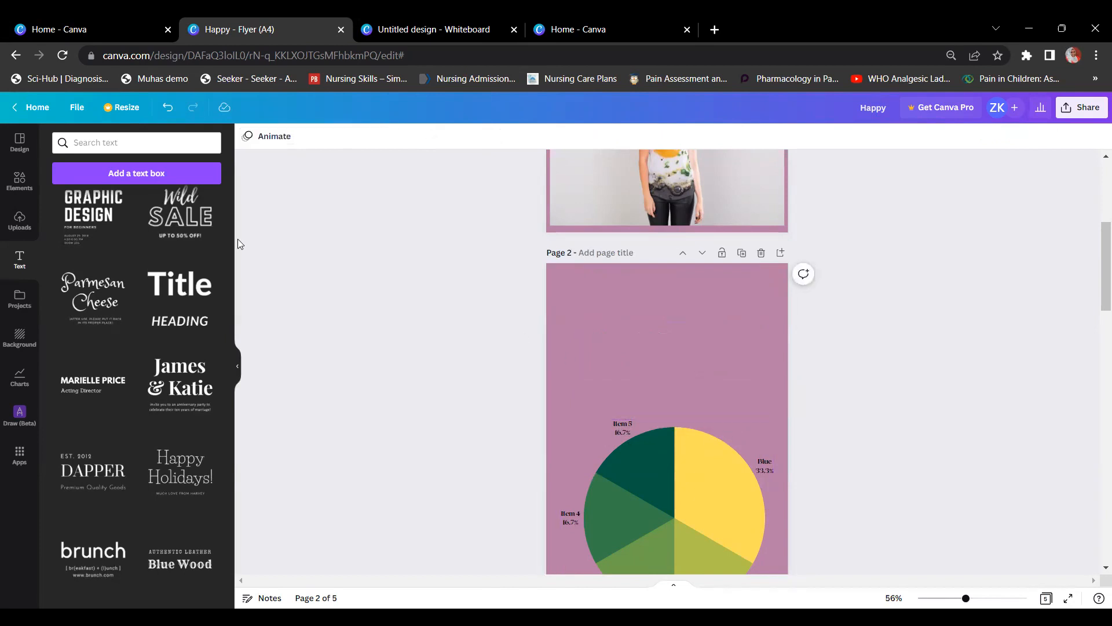
scroll(149, 287, down, 15)
scroll(150, 292, up, 15)
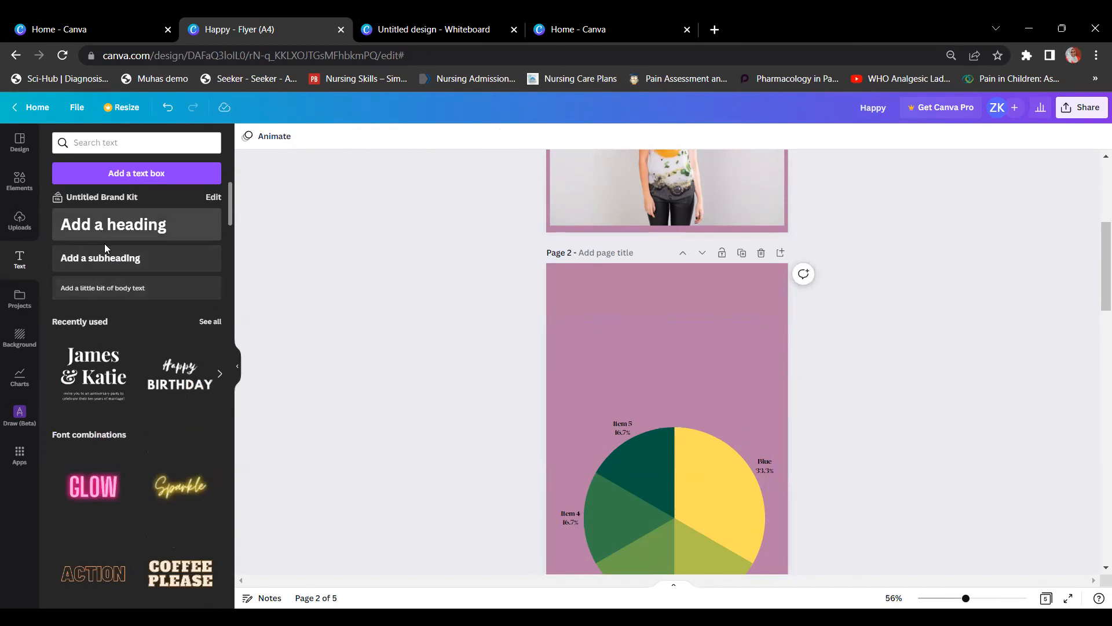
Step: Add a body text box above the pie chart and type 'THGC CANVA TFAINING'
click(106, 291)
drag(671, 413, 682, 303)
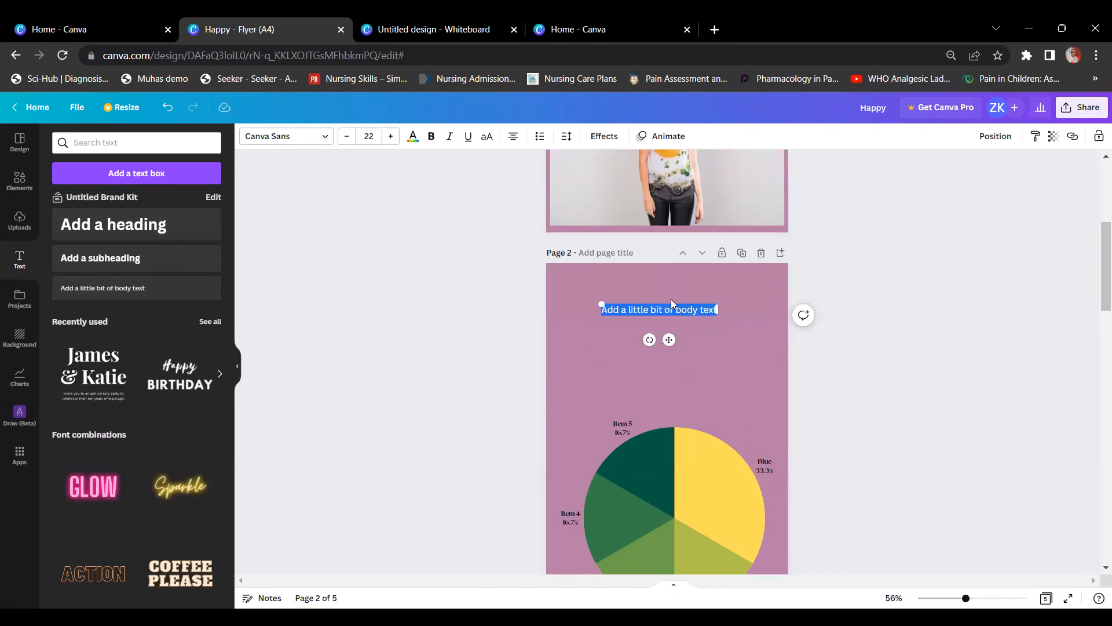
text(THGC)
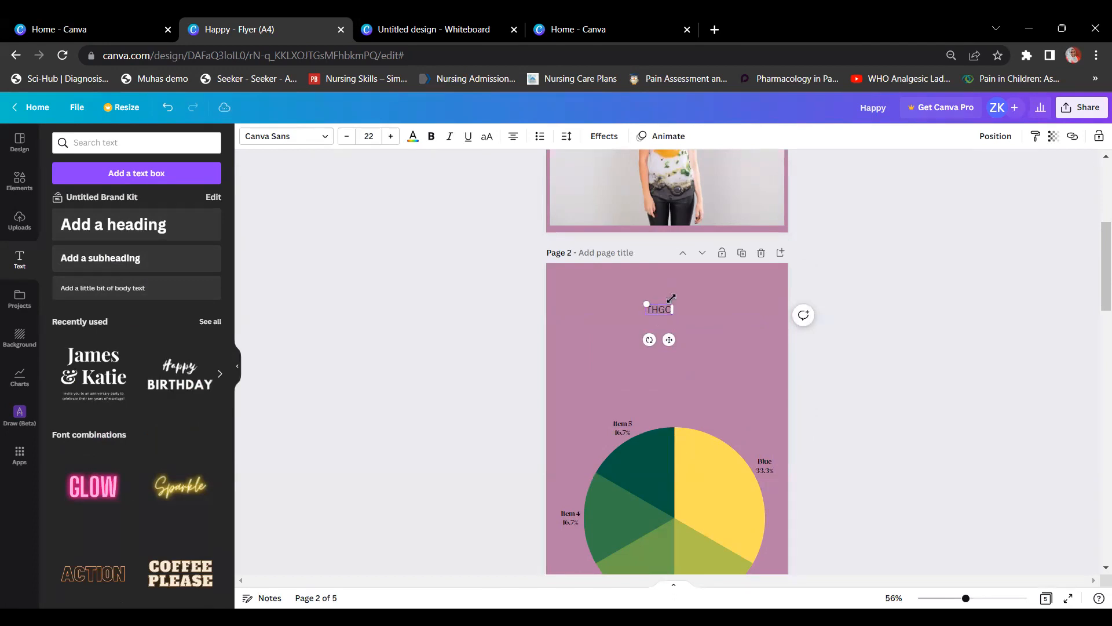
text( CANVA TF)
text(AINING)
Step: Set the heading font to Libre Baskerville after trying Anton and Bukhari Script
triple_click(667, 310)
click(313, 136)
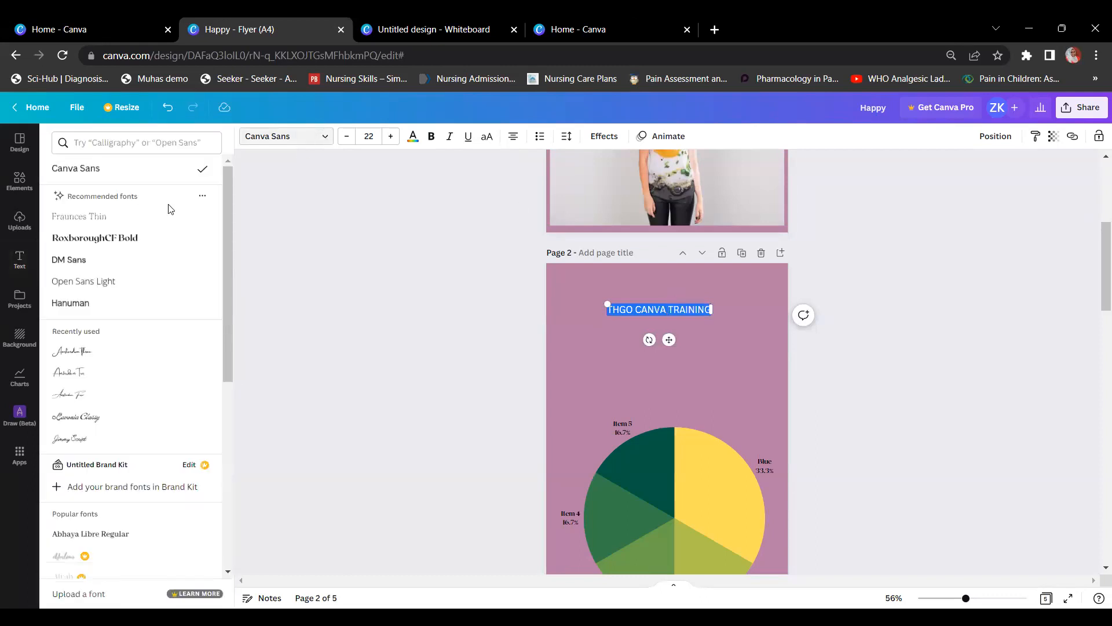
scroll(115, 293, down, 6)
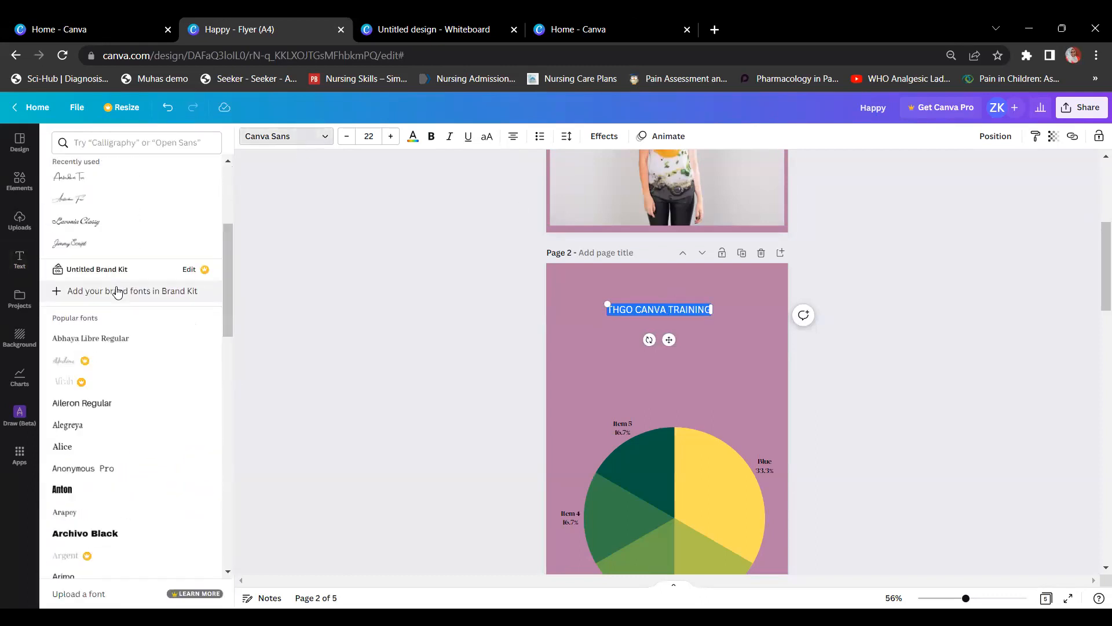
click(90, 273)
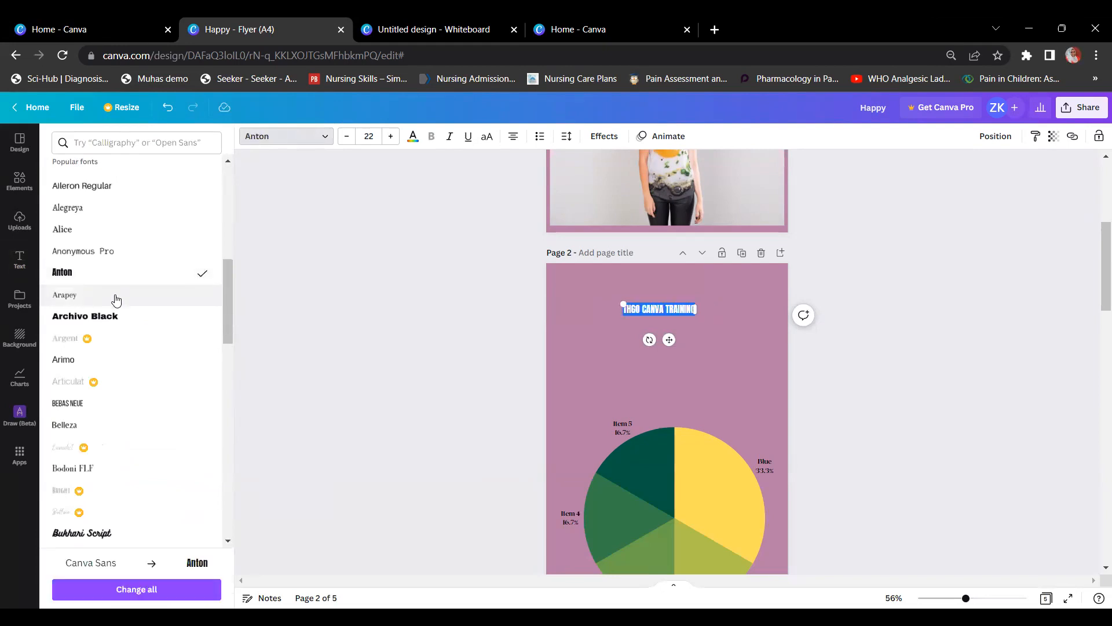
click(114, 531)
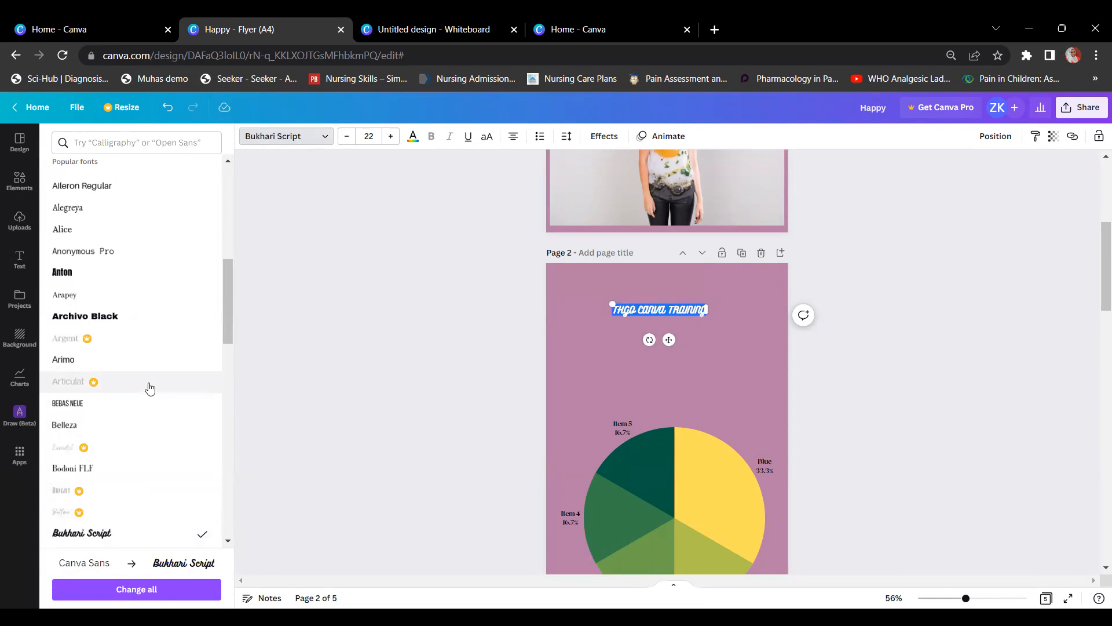
scroll(149, 384, down, 5)
scroll(151, 387, down, 4)
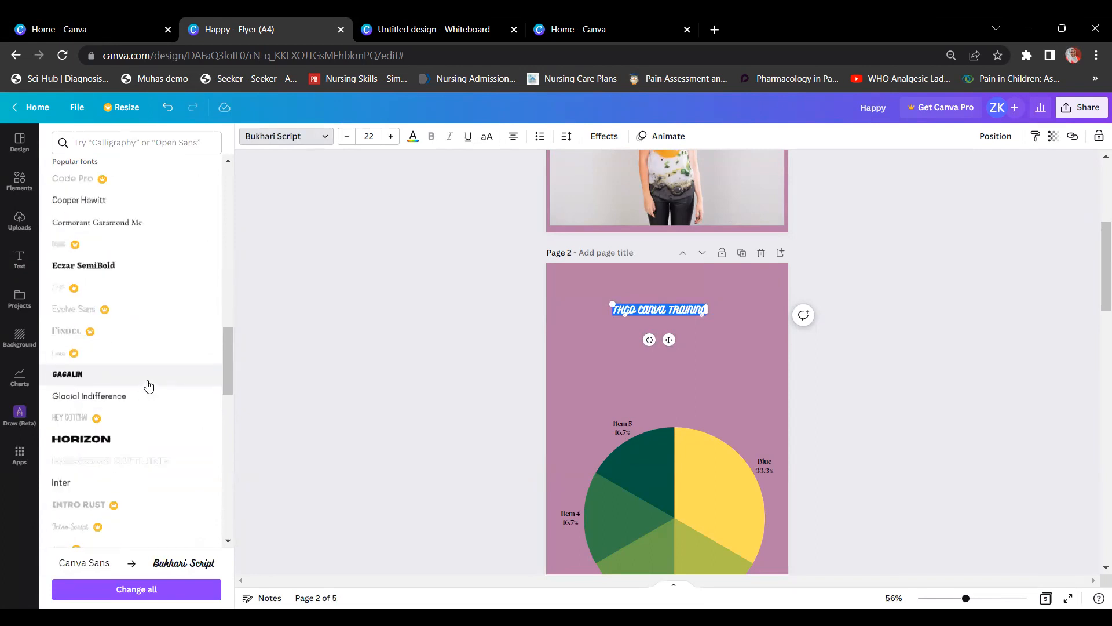
scroll(139, 376, down, 9)
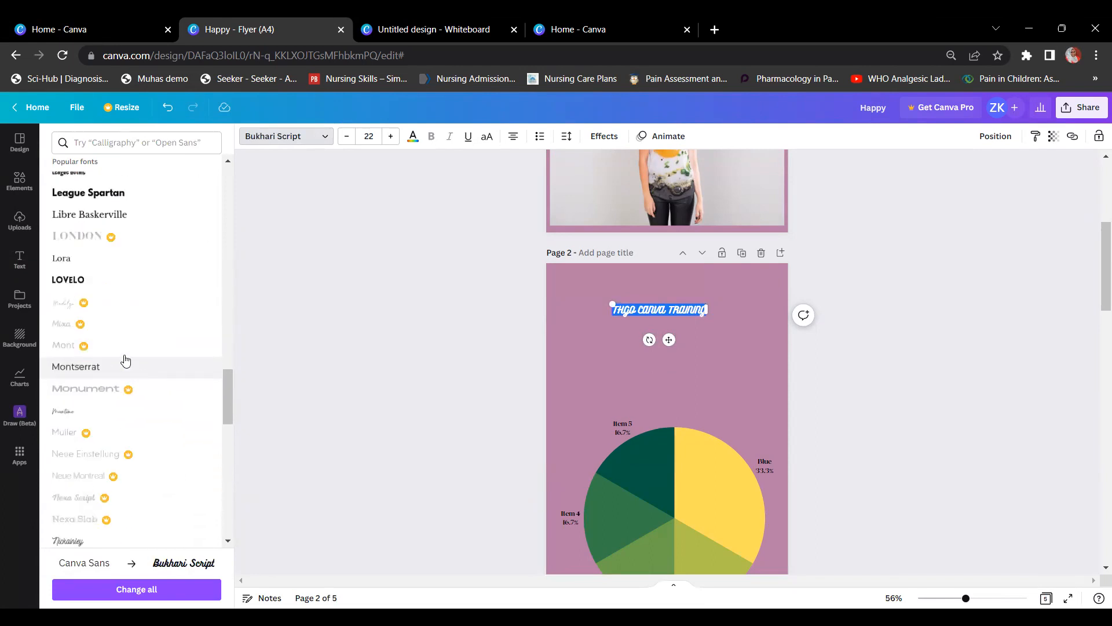
click(104, 219)
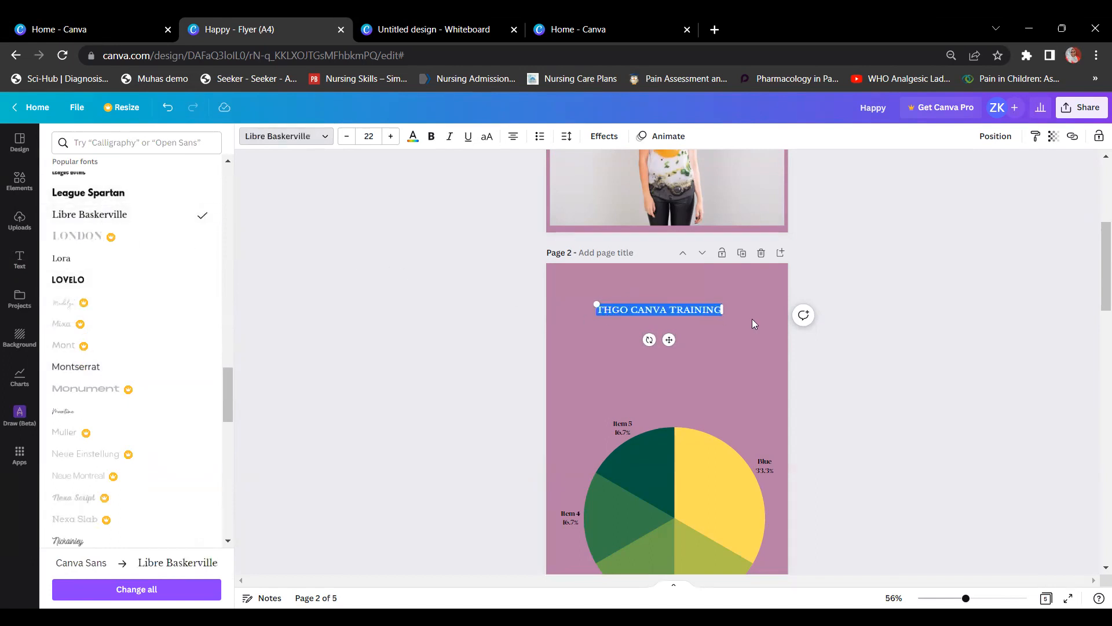
Step: Enlarge the heading to size 41 and move it up to the top of page 2
click(391, 136)
click(391, 136)
click(391, 136)
click(391, 136)
click(391, 136)
click(391, 136)
click(391, 136)
click(391, 137)
double_click(391, 137)
double_click(391, 136)
double_click(391, 136)
click(390, 136)
double_click(391, 136)
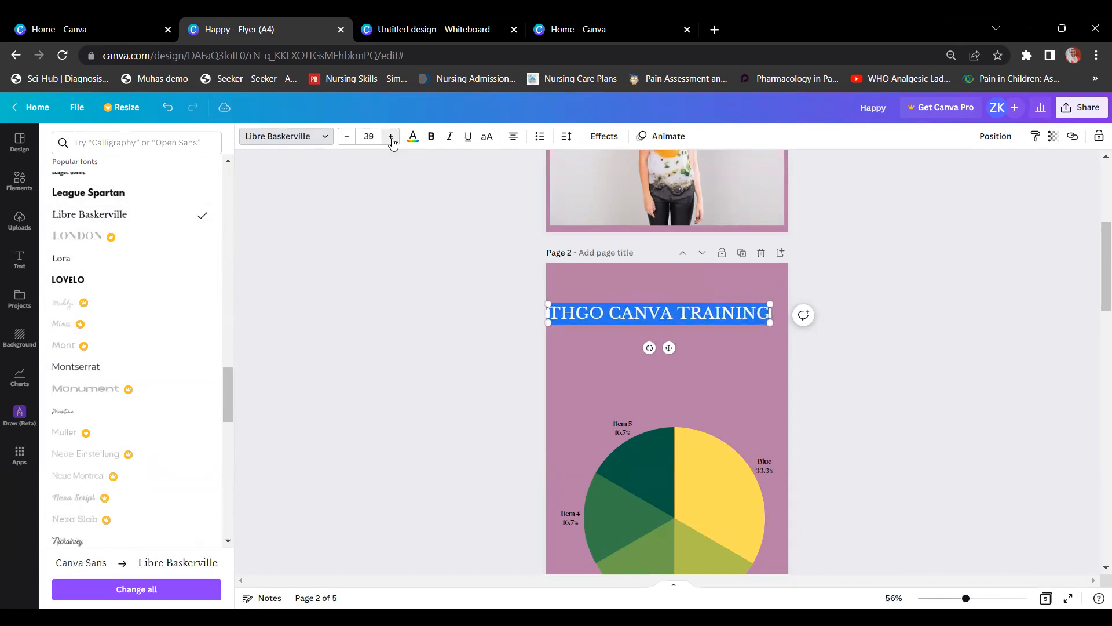
double_click(391, 136)
click(524, 326)
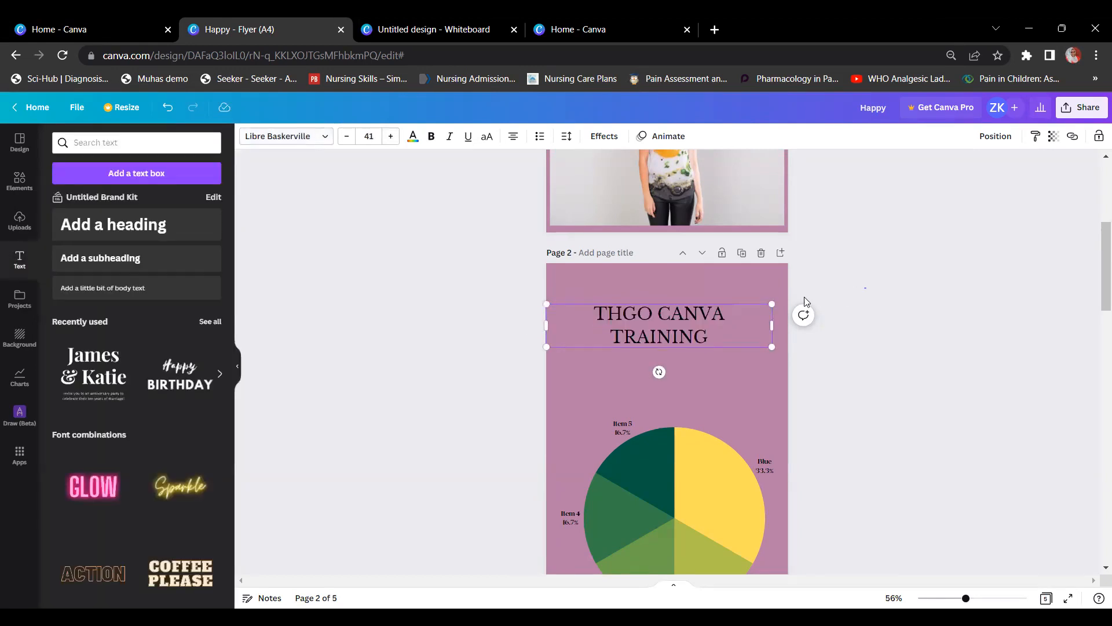
drag(680, 340, 688, 309)
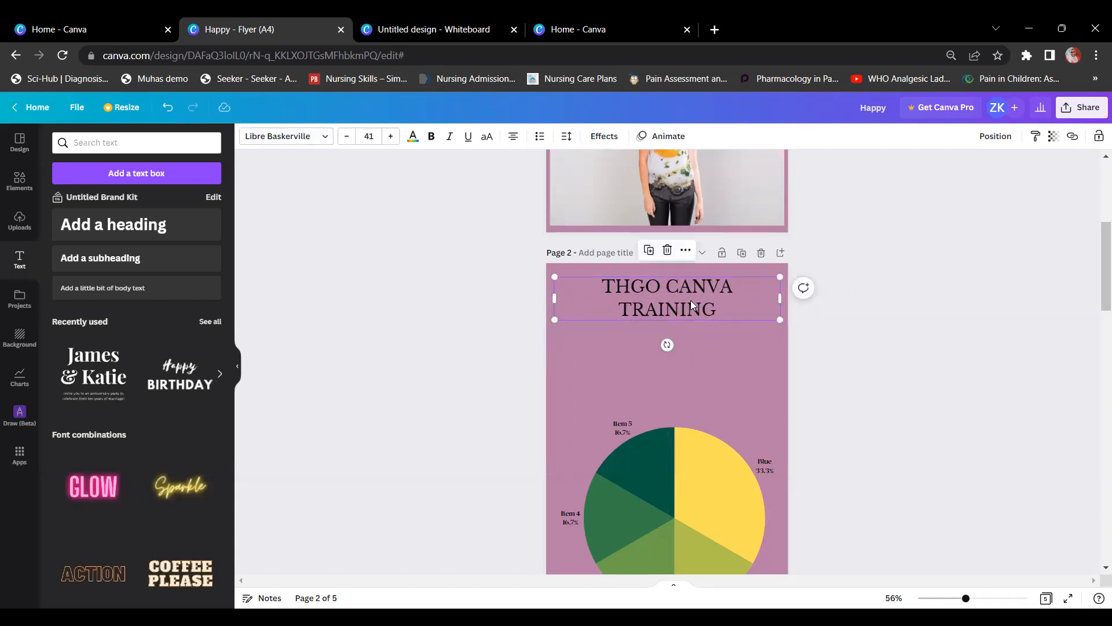
Step: Make the page 2 heading yellow, bold, italic and underlined
click(415, 139)
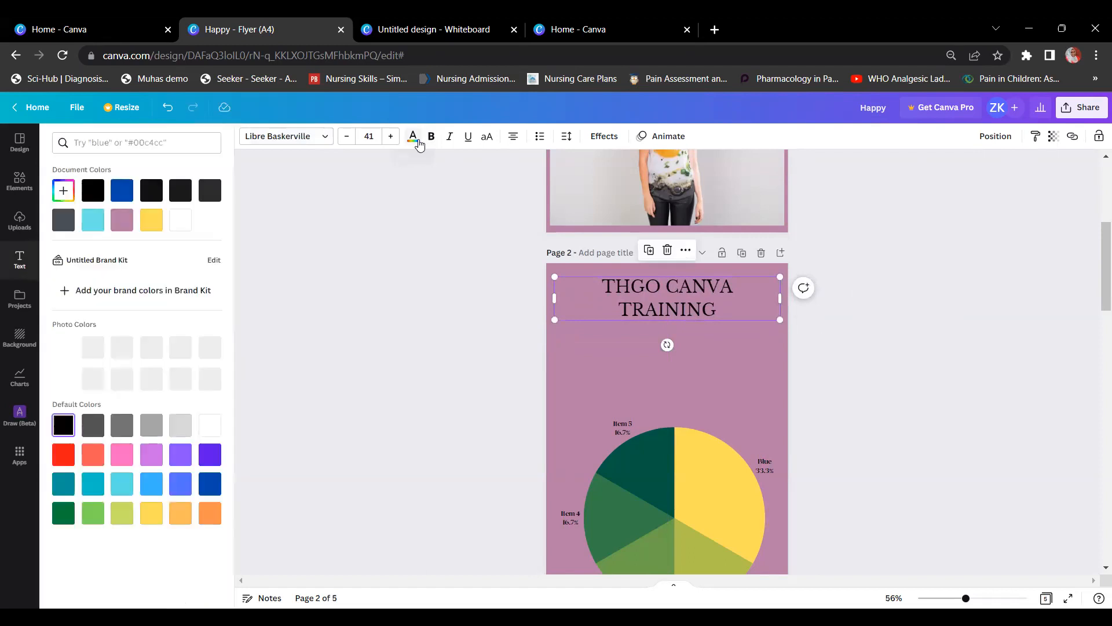
click(151, 223)
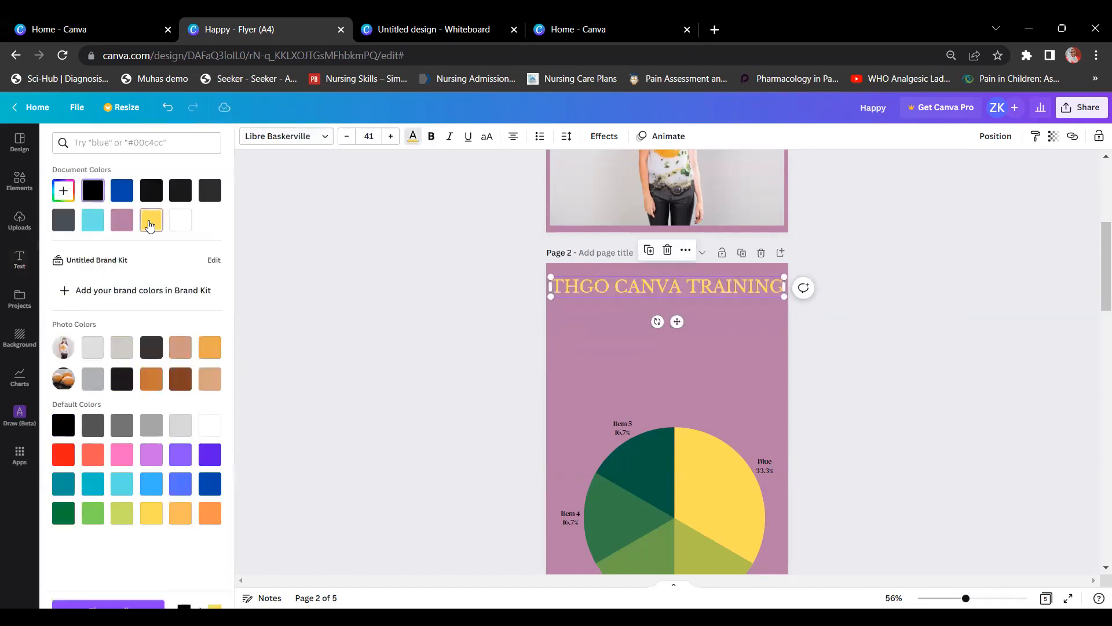
click(93, 220)
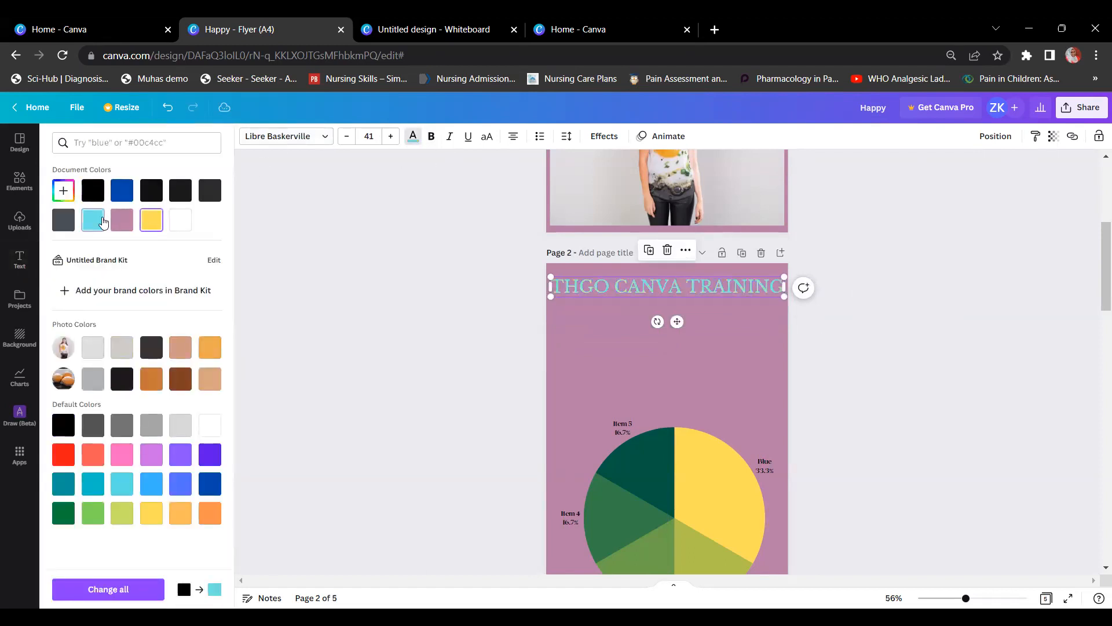
click(151, 221)
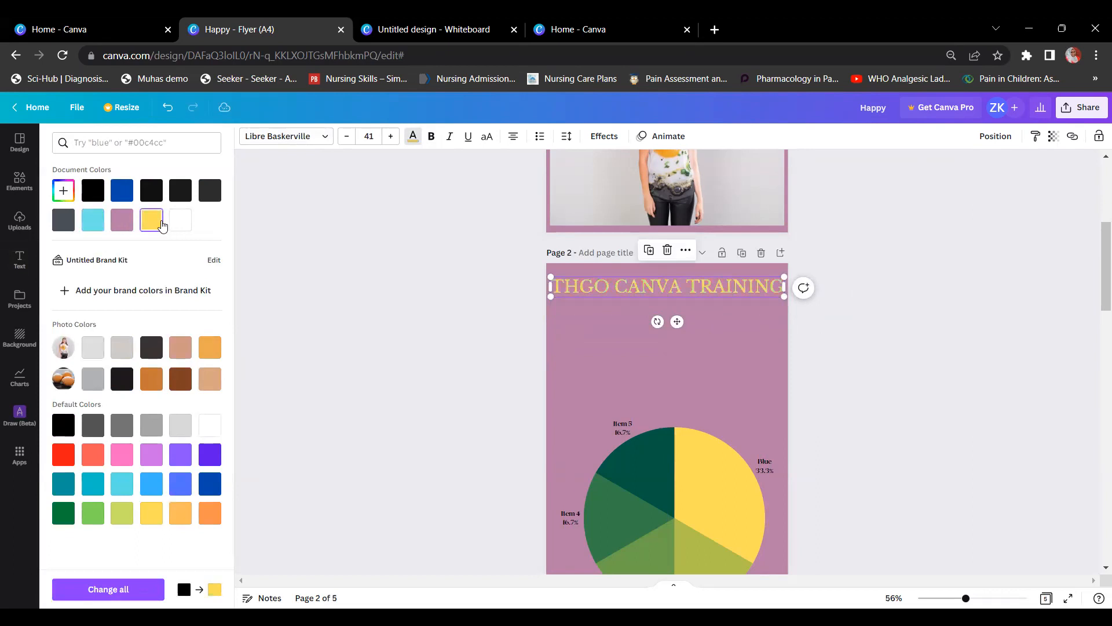
click(430, 137)
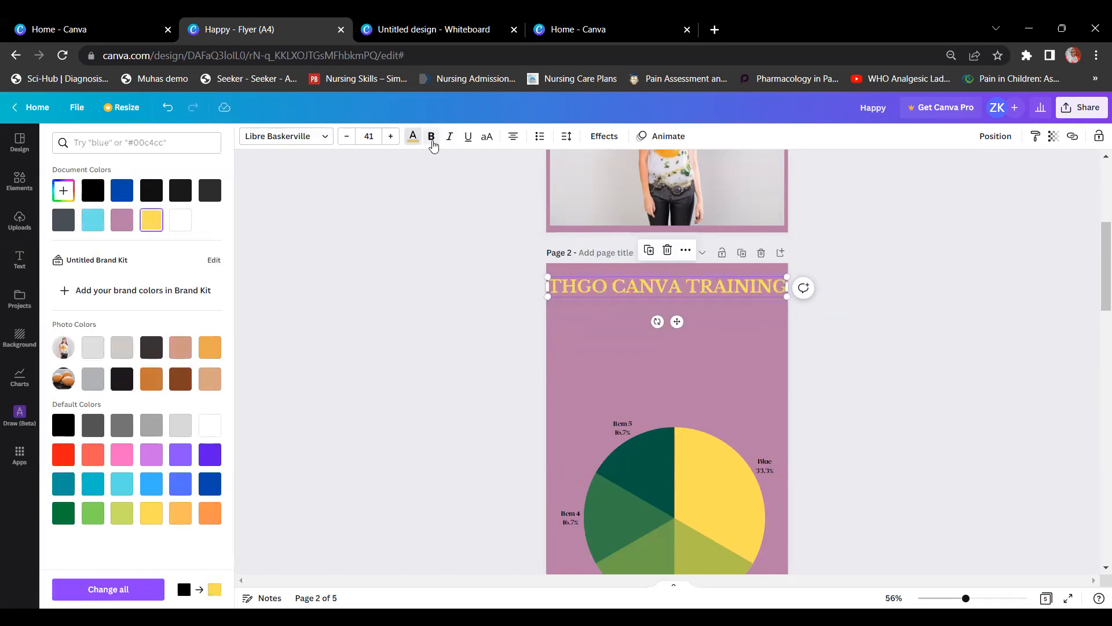
click(449, 137)
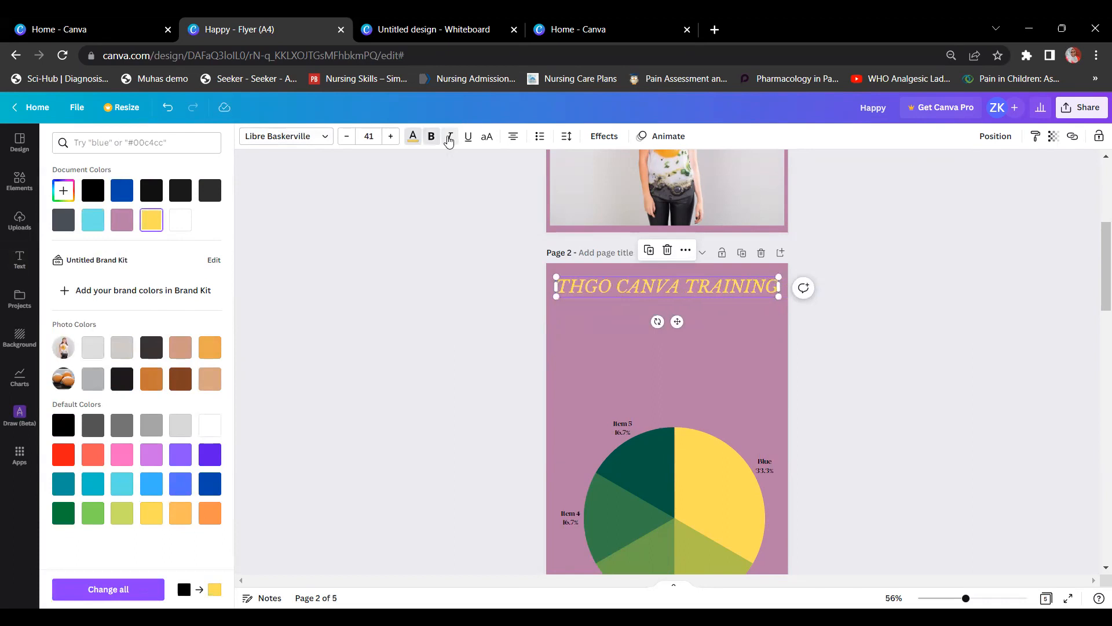
click(466, 137)
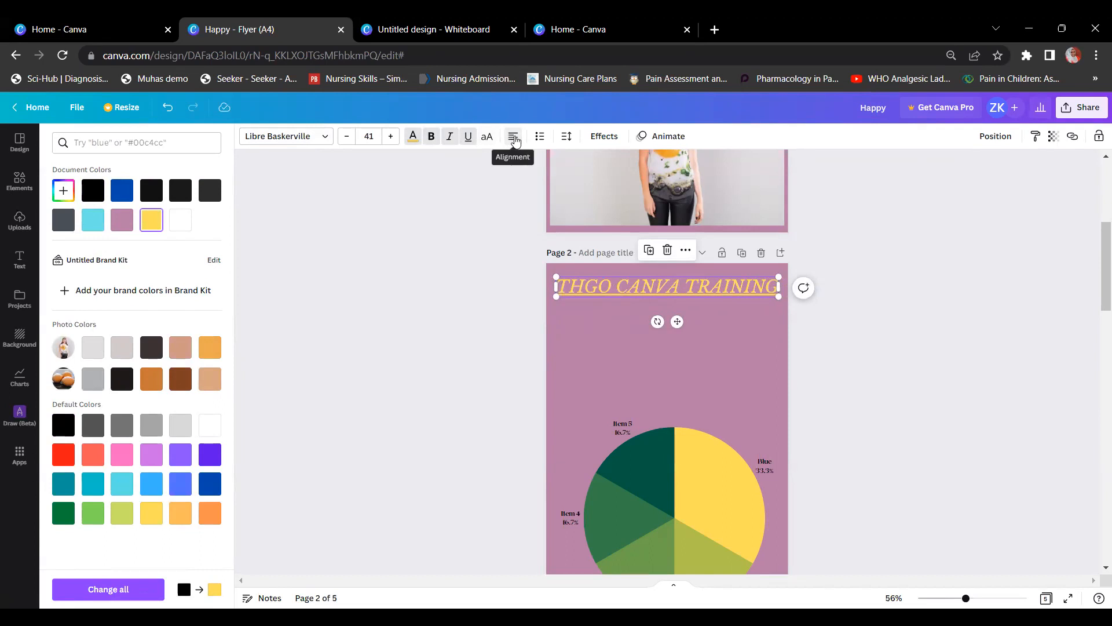
click(627, 291)
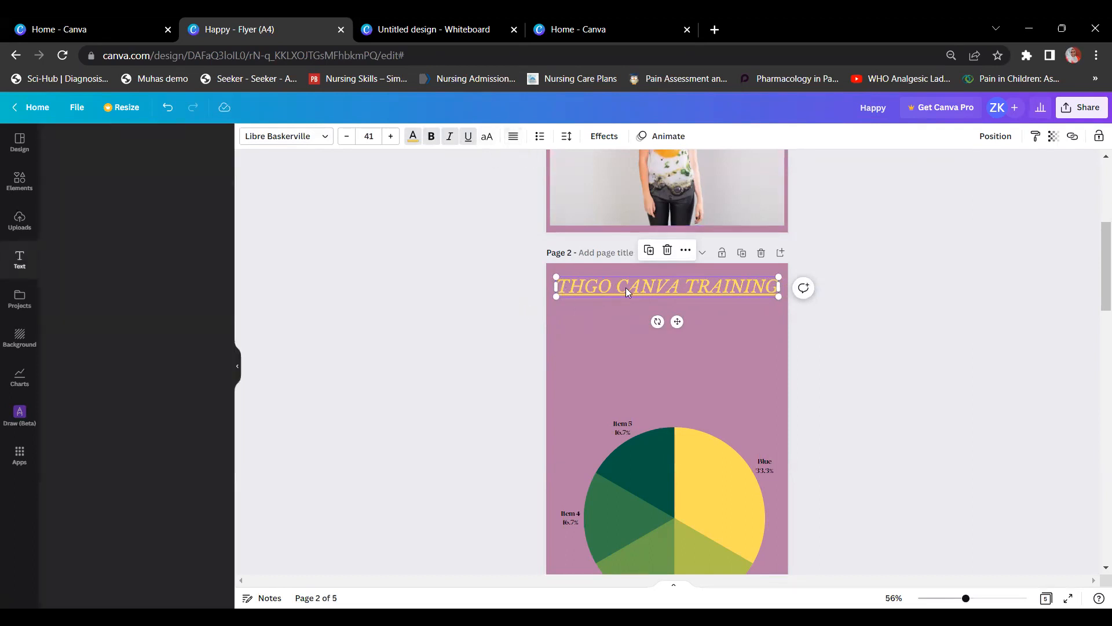
Step: Cycle through the heading's alignment options, leaving it left-aligned
click(849, 316)
click(721, 293)
click(510, 143)
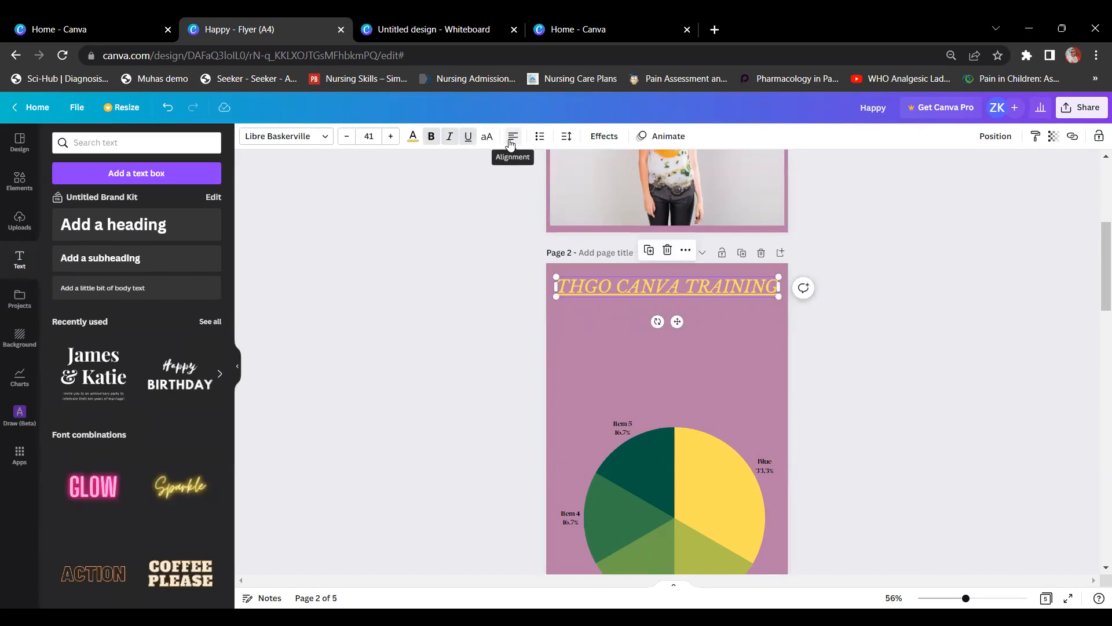
click(510, 143)
click(510, 143)
click(510, 143)
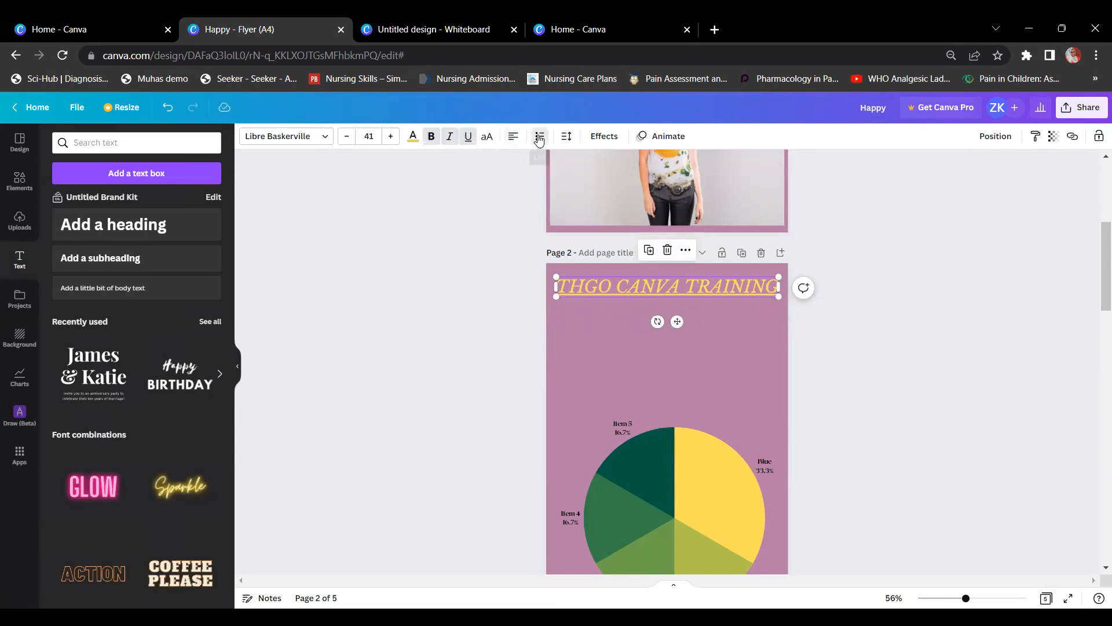
Step: Try bulleted and numbered list styles on the heading, then remove the list formatting
click(539, 138)
click(540, 138)
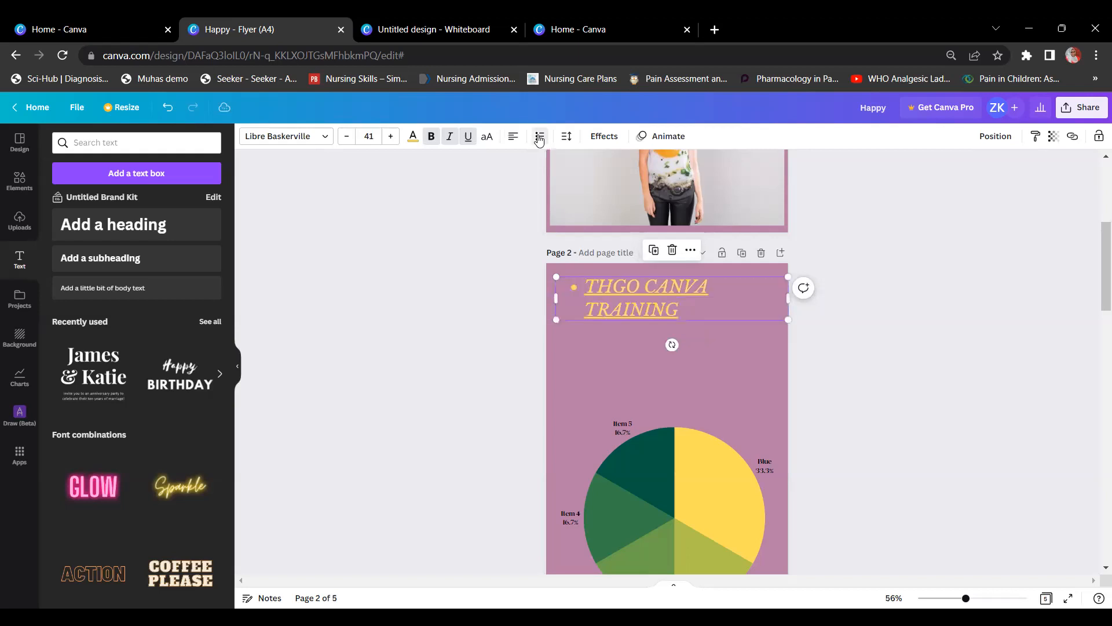
click(539, 138)
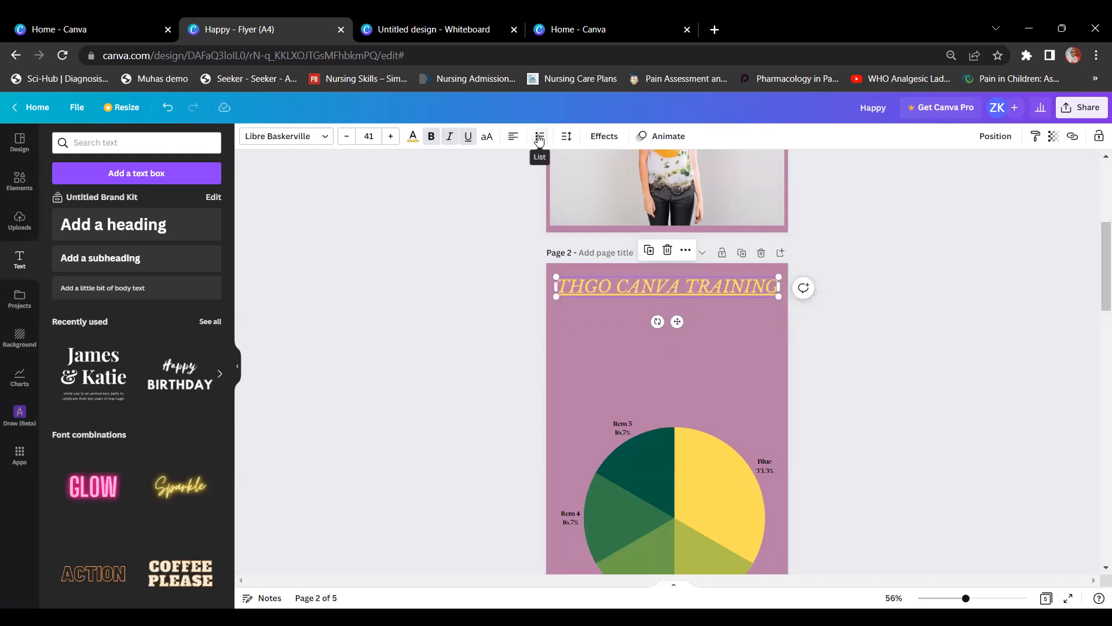
click(539, 137)
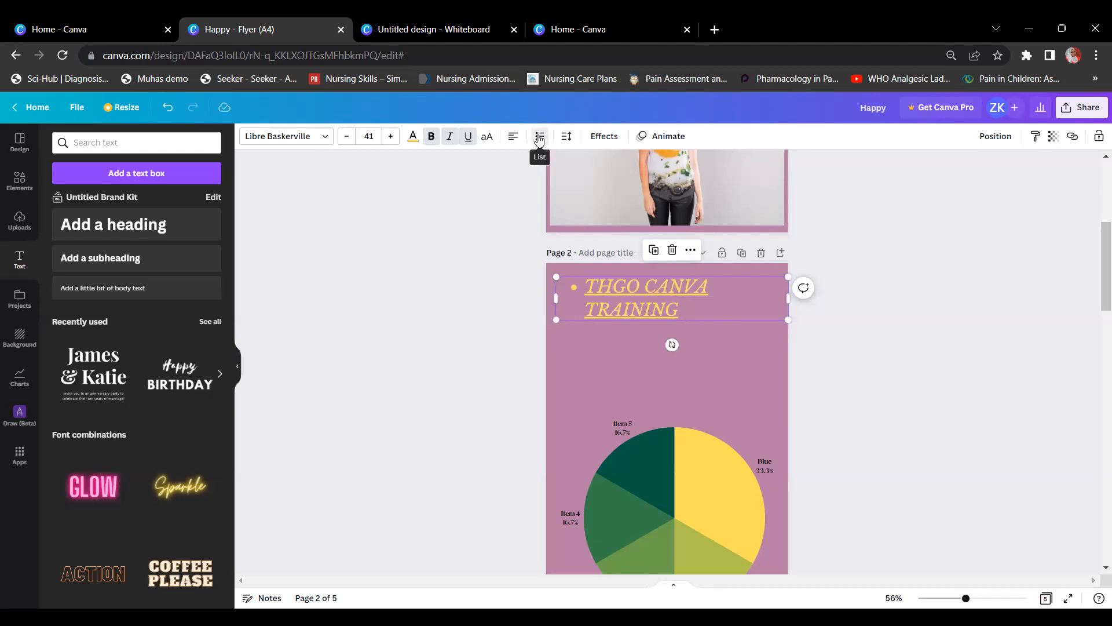
click(540, 137)
click(540, 138)
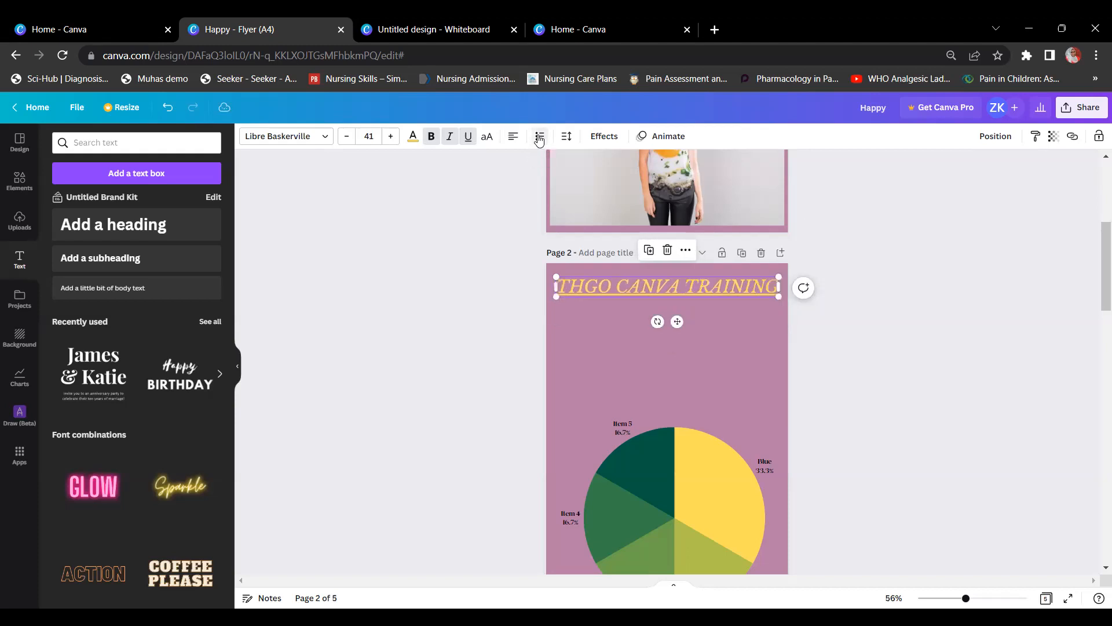
Step: Raise the heading's letter spacing to about 101 in the Spacing settings
click(567, 138)
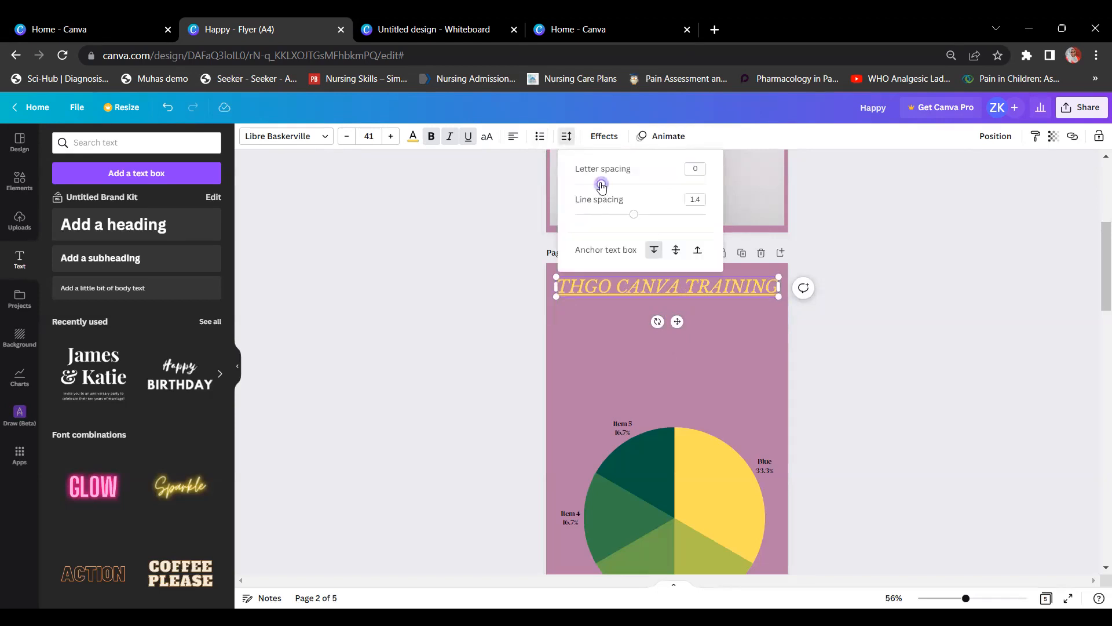
mouse_move(602, 185)
mouse_down()
mouse_move(733, 191)
mouse_move(566, 199)
mouse_move(727, 219)
mouse_move(585, 218)
mouse_move(725, 216)
mouse_move(625, 217)
mouse_move(627, 186)
mouse_move(614, 191)
mouse_up()
Step: Bend the heading with the Curve effect and reduce the curve strength
click(614, 141)
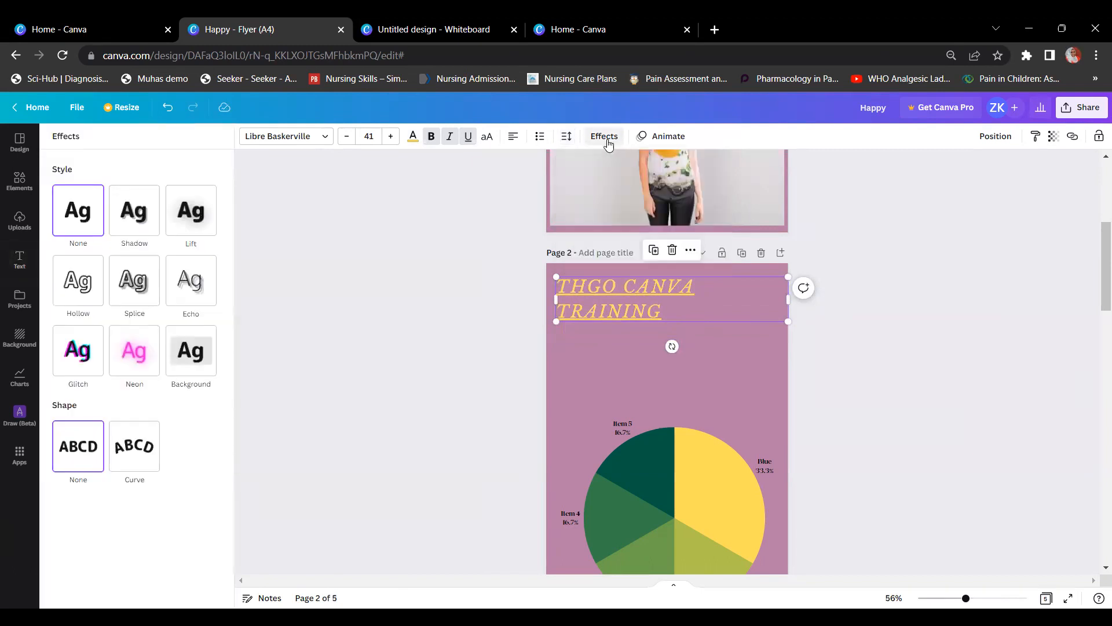
click(146, 458)
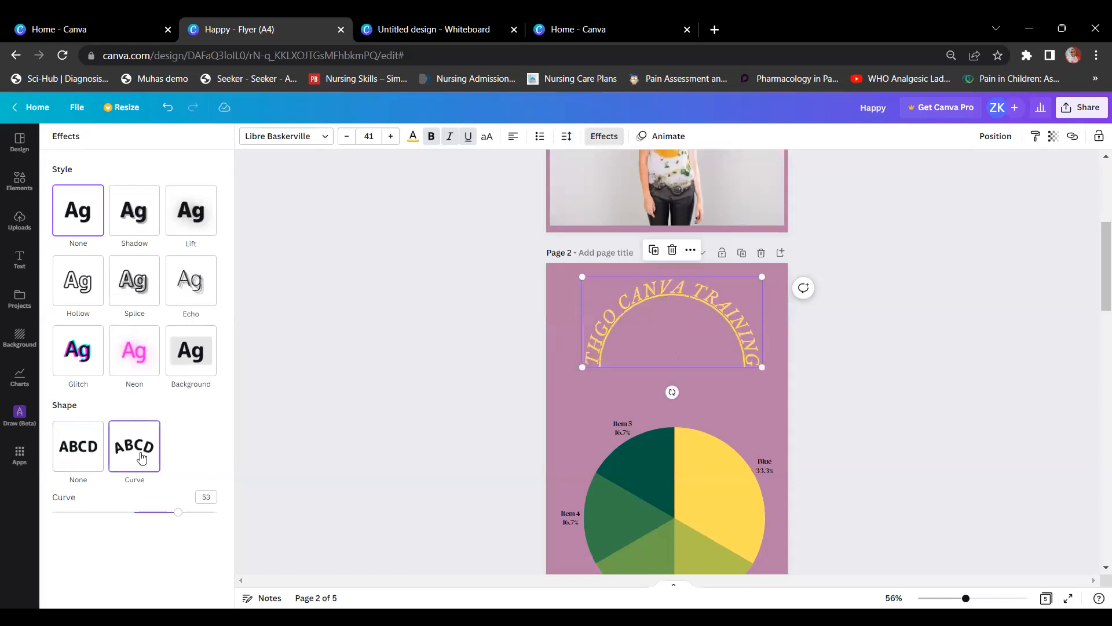
mouse_move(179, 515)
mouse_down()
mouse_move(206, 518)
mouse_move(156, 512)
mouse_move(150, 499)
mouse_move(147, 513)
mouse_move(162, 512)
mouse_up()
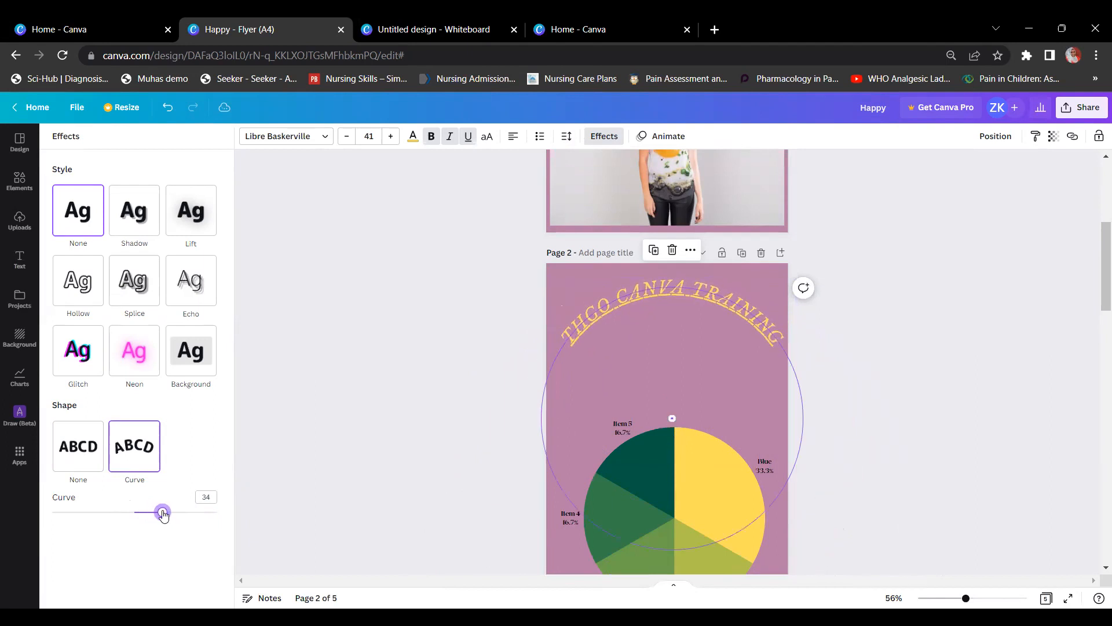
Step: Set the heading's effect shape back to None so it reads straight
double_click(628, 319)
click(865, 323)
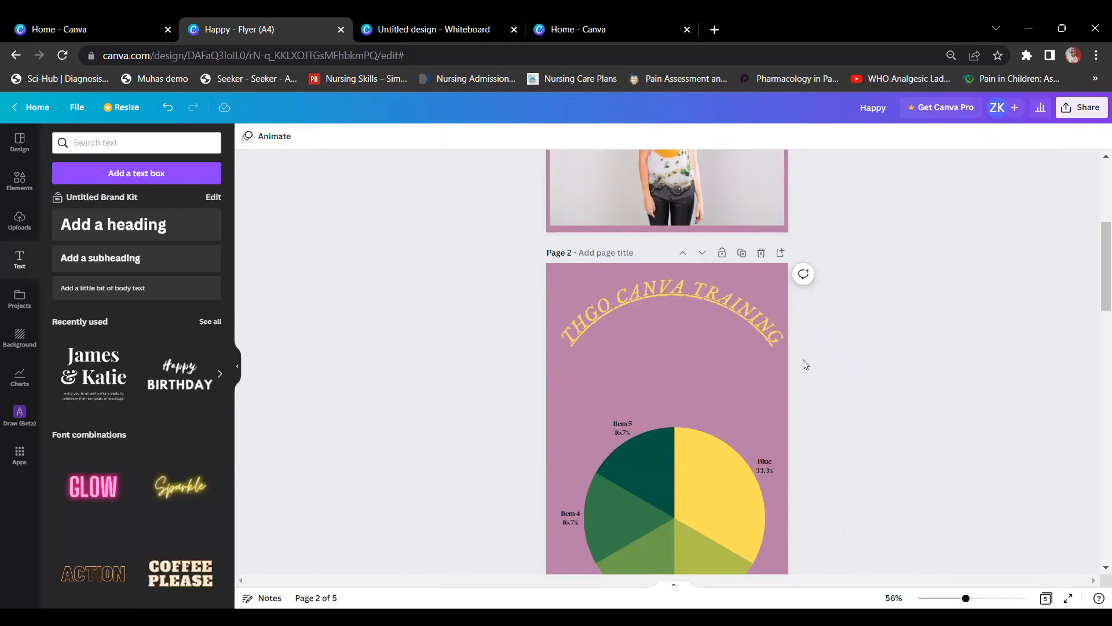
click(666, 316)
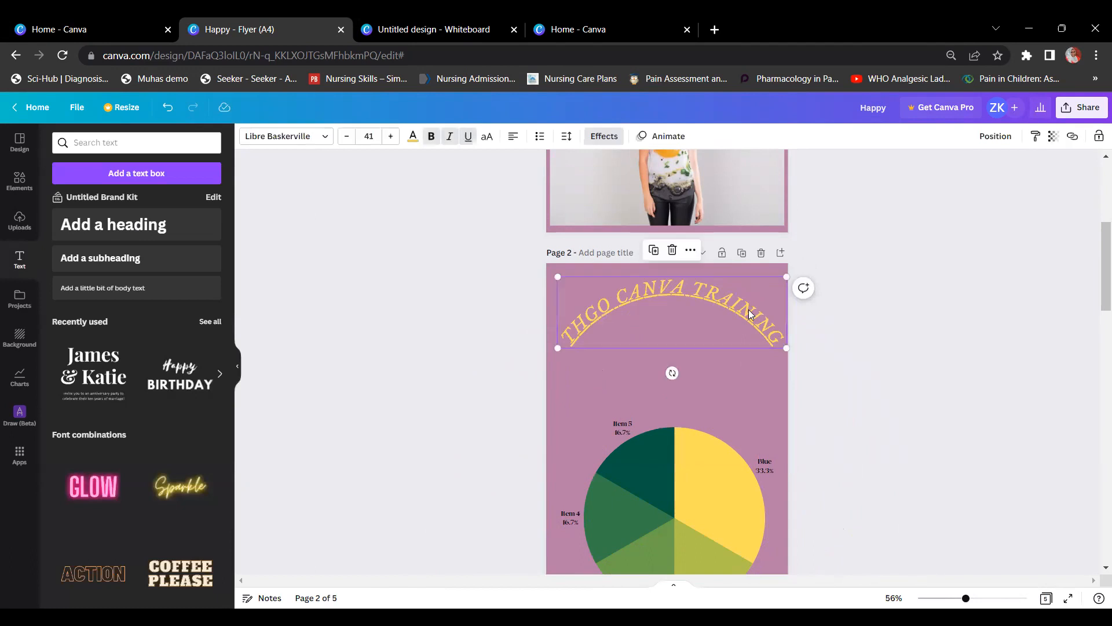
click(605, 142)
click(249, 354)
click(598, 138)
click(93, 457)
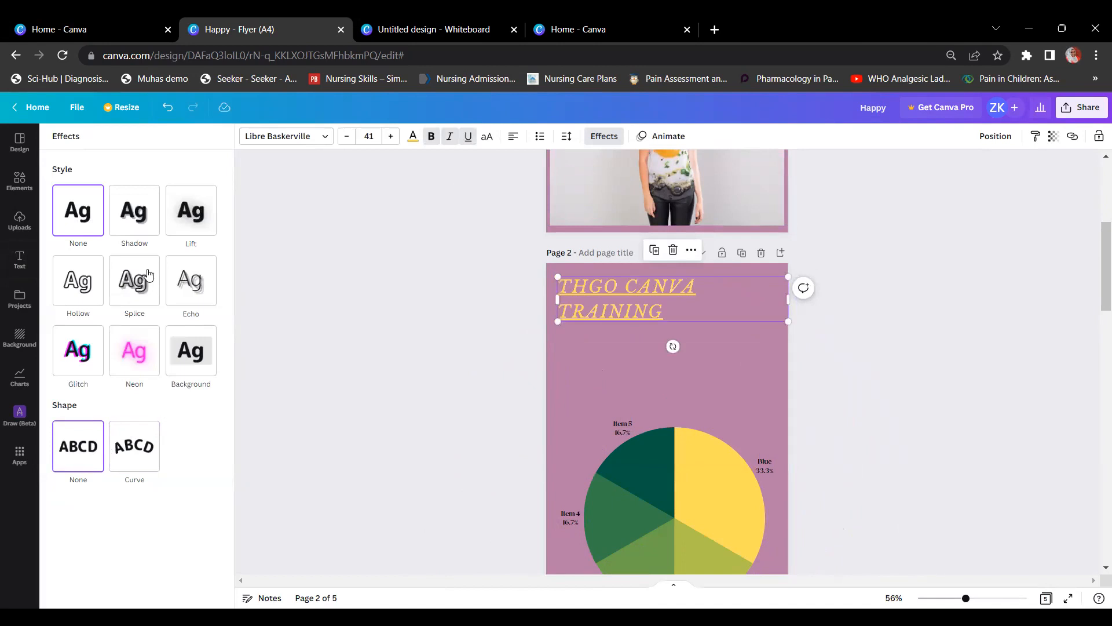
Step: Try a dark Shadow, then Lift and Hollow effects on the heading
click(147, 213)
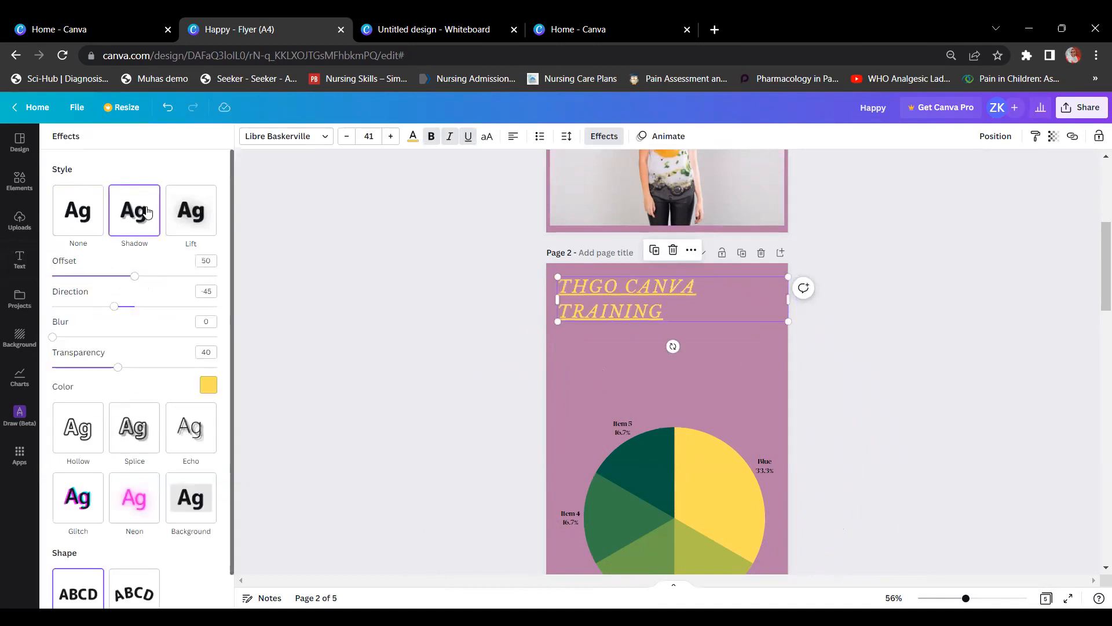
click(208, 385)
click(144, 437)
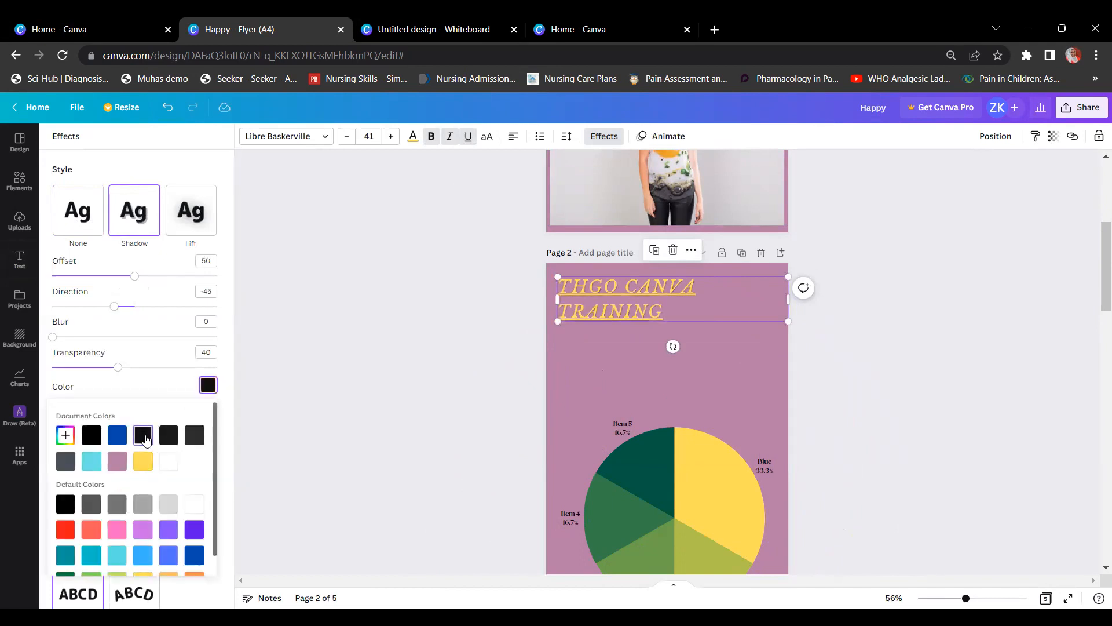
drag(965, 600, 990, 600)
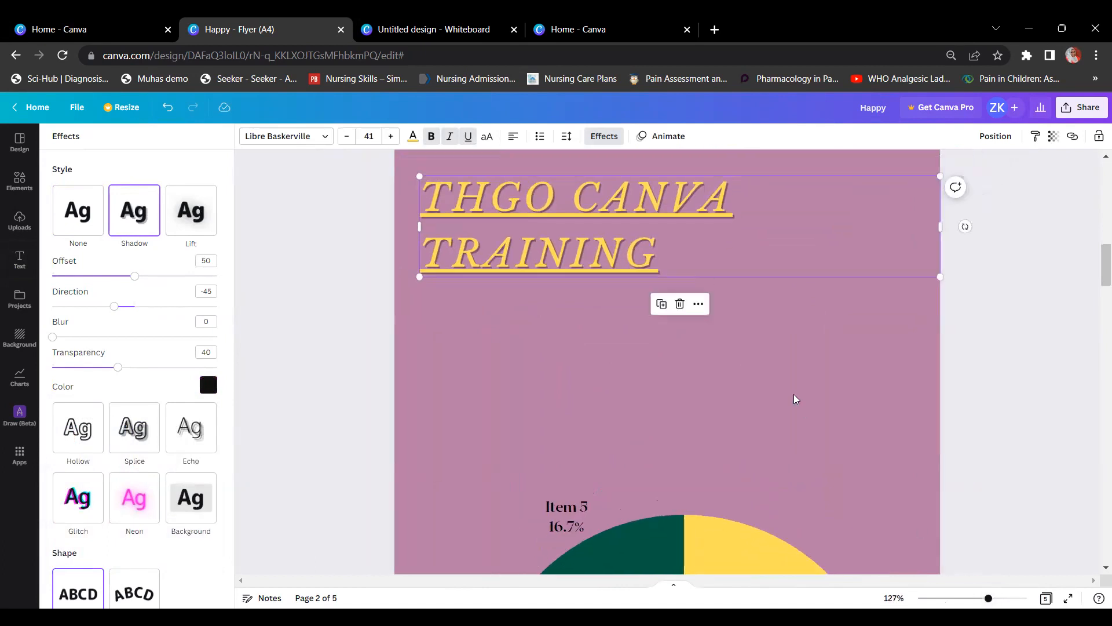
scroll(794, 397, up, 2)
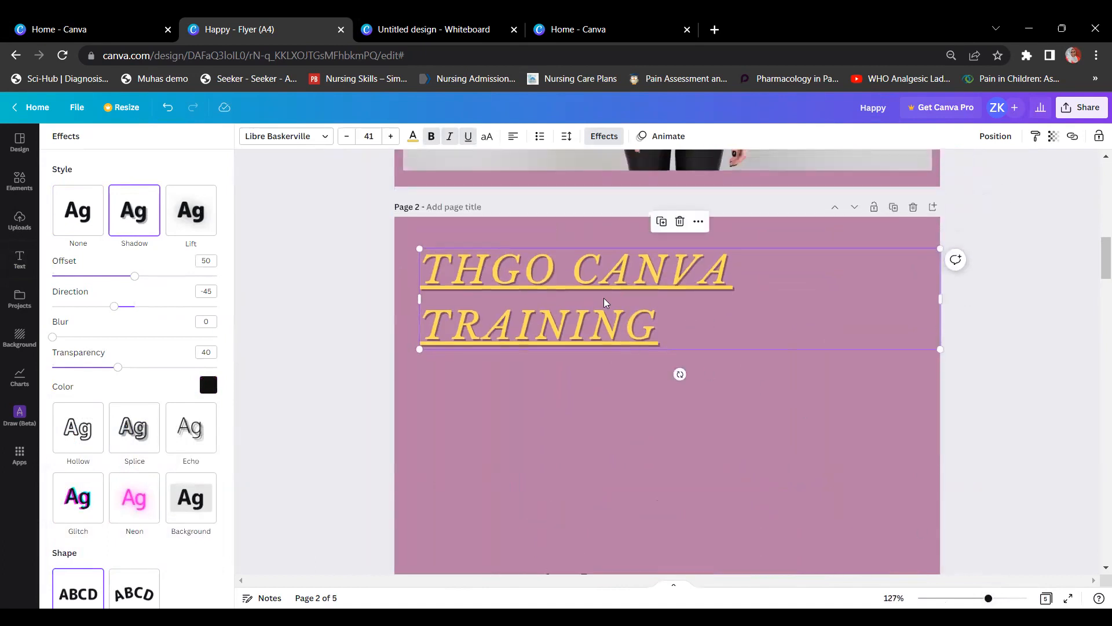
click(191, 225)
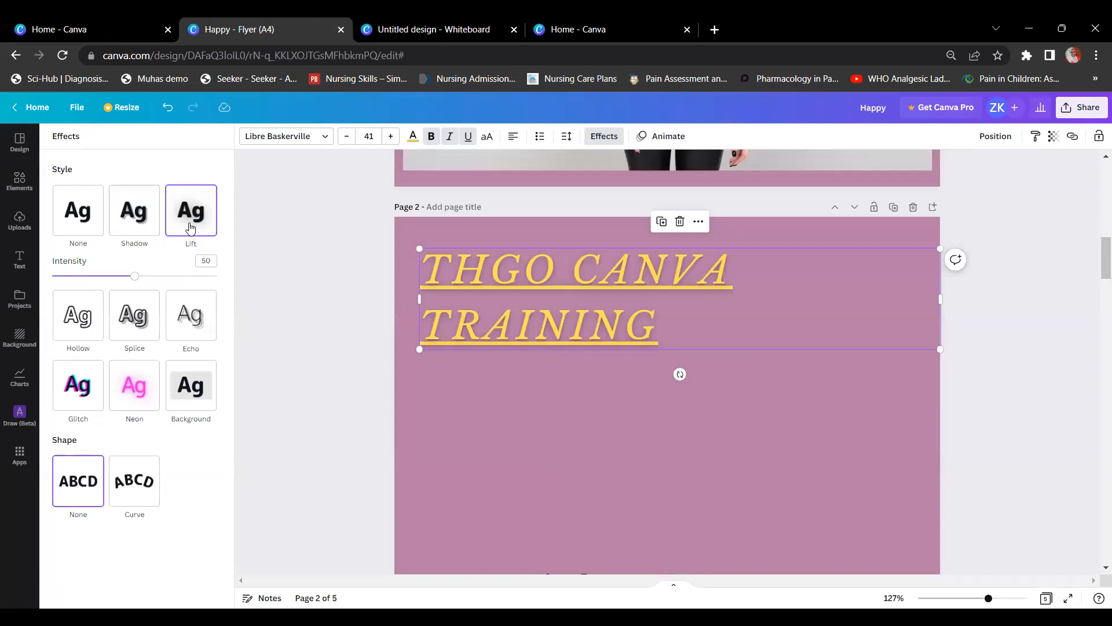
drag(136, 277, 205, 288)
drag(230, 283, 78, 278)
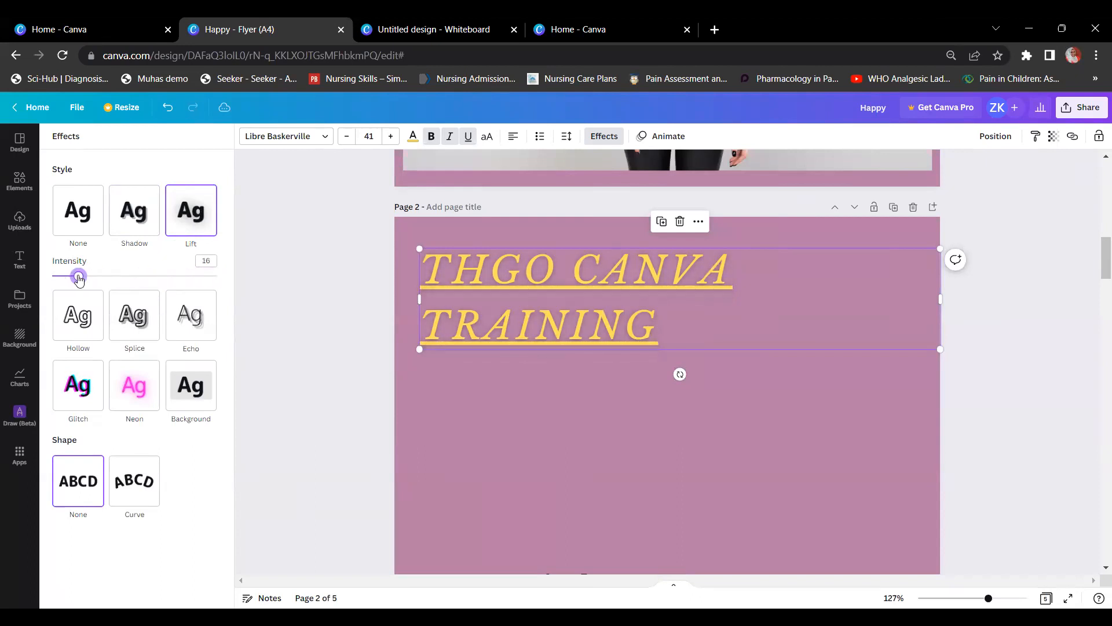
click(82, 325)
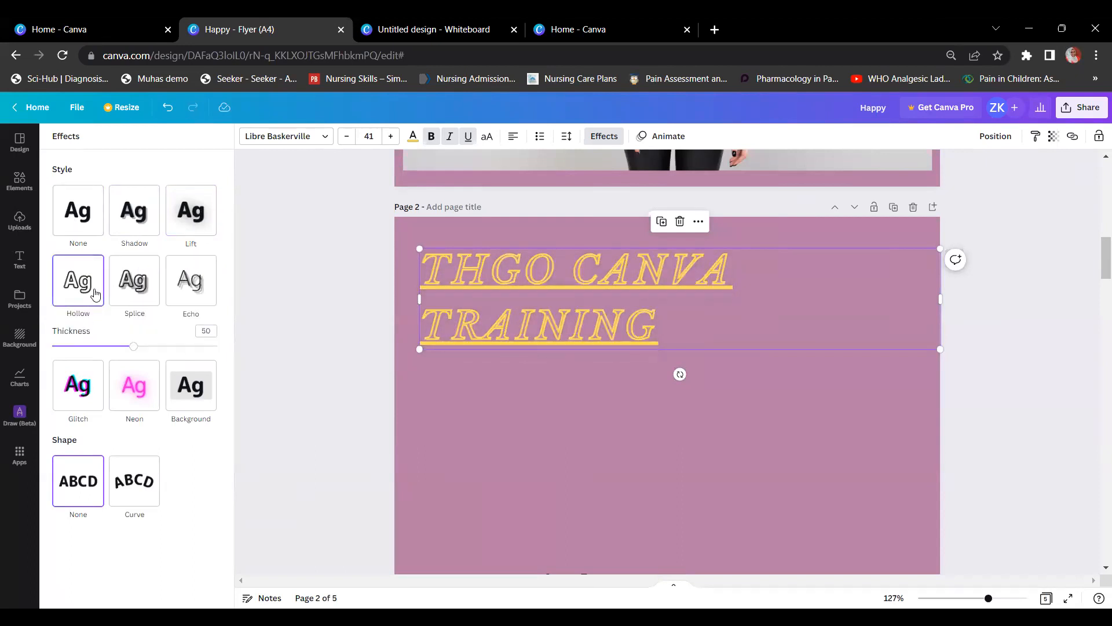
Step: Preview Splice, Echo and Neon, then apply a cyan-and-red Glitch with offset 59
click(138, 294)
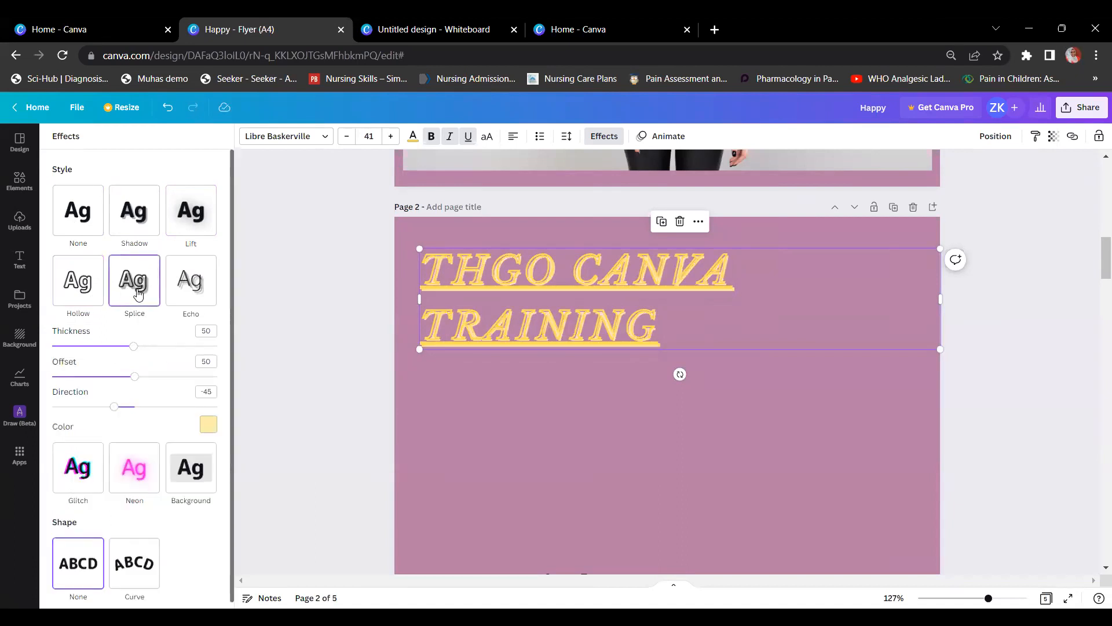
click(197, 293)
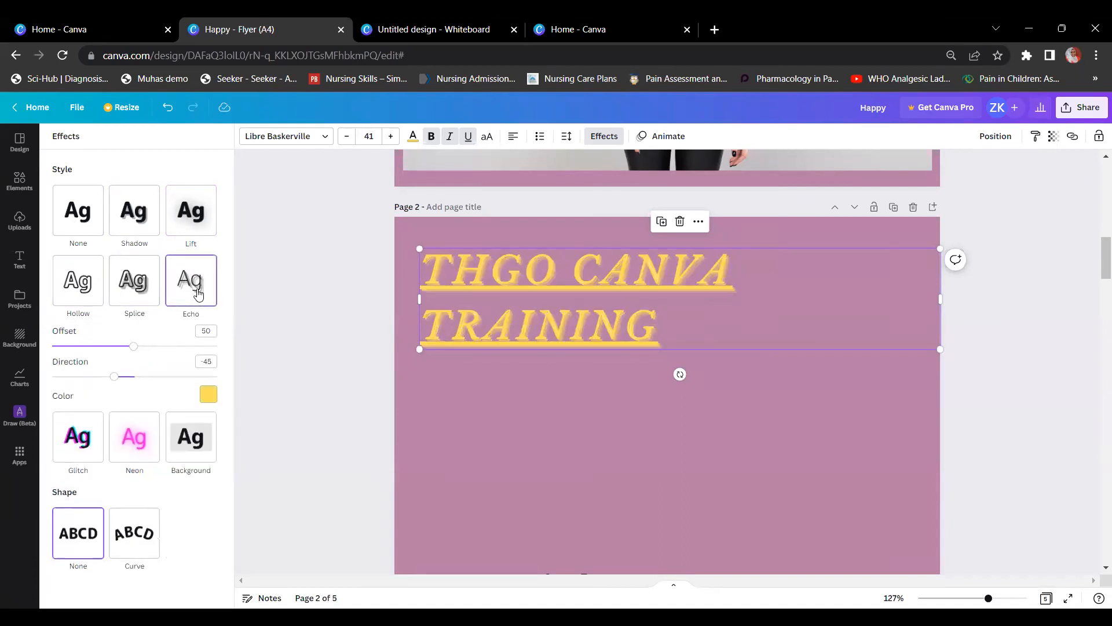
click(146, 440)
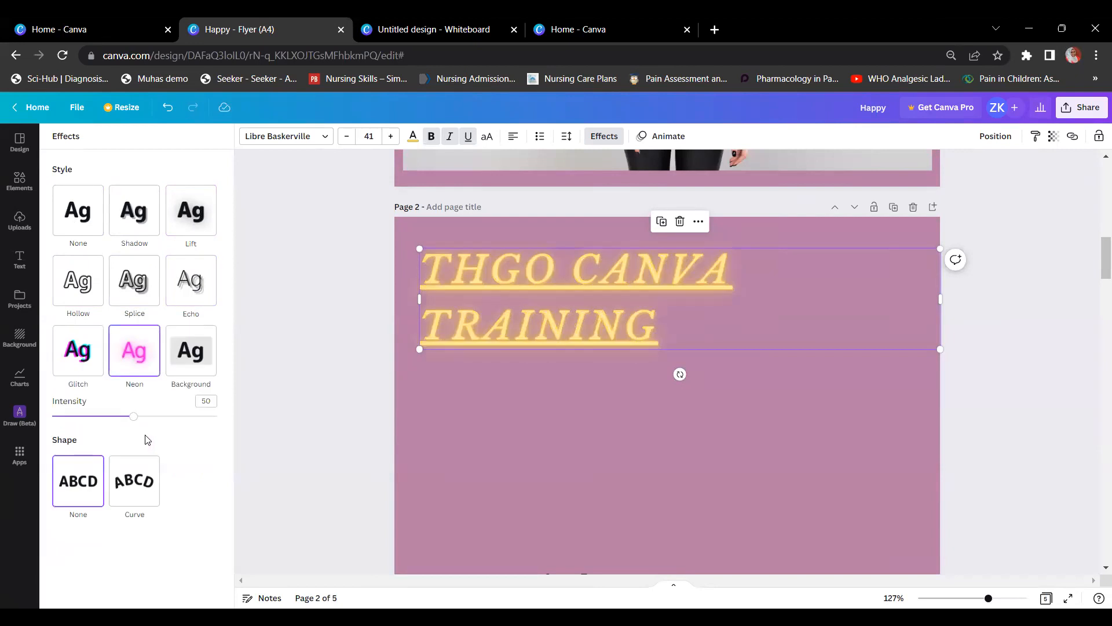
click(90, 366)
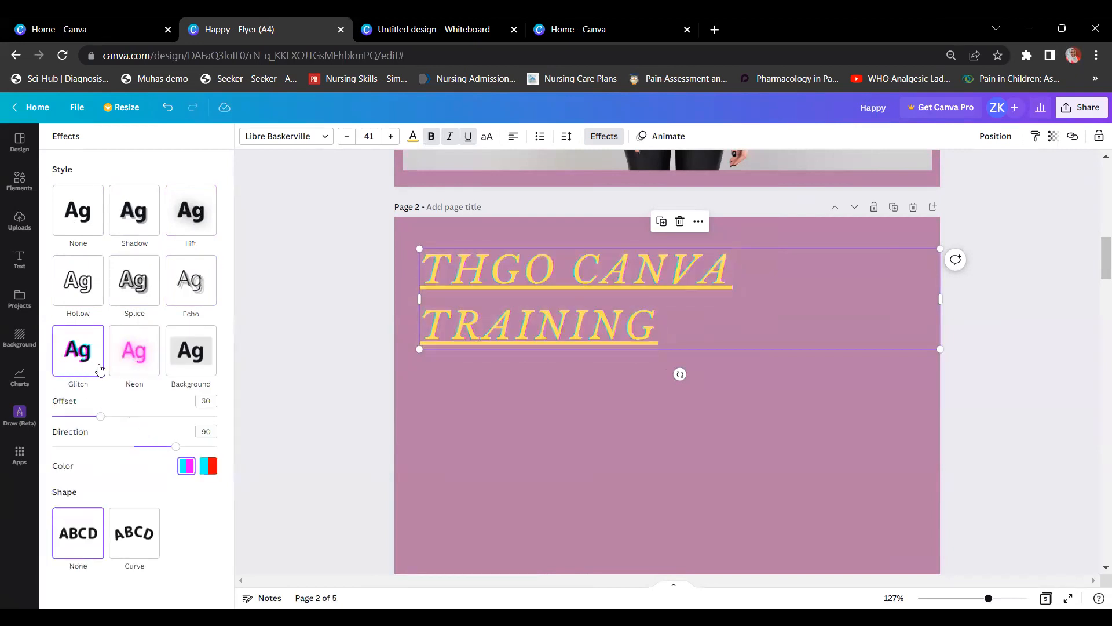
click(209, 466)
drag(103, 418, 148, 416)
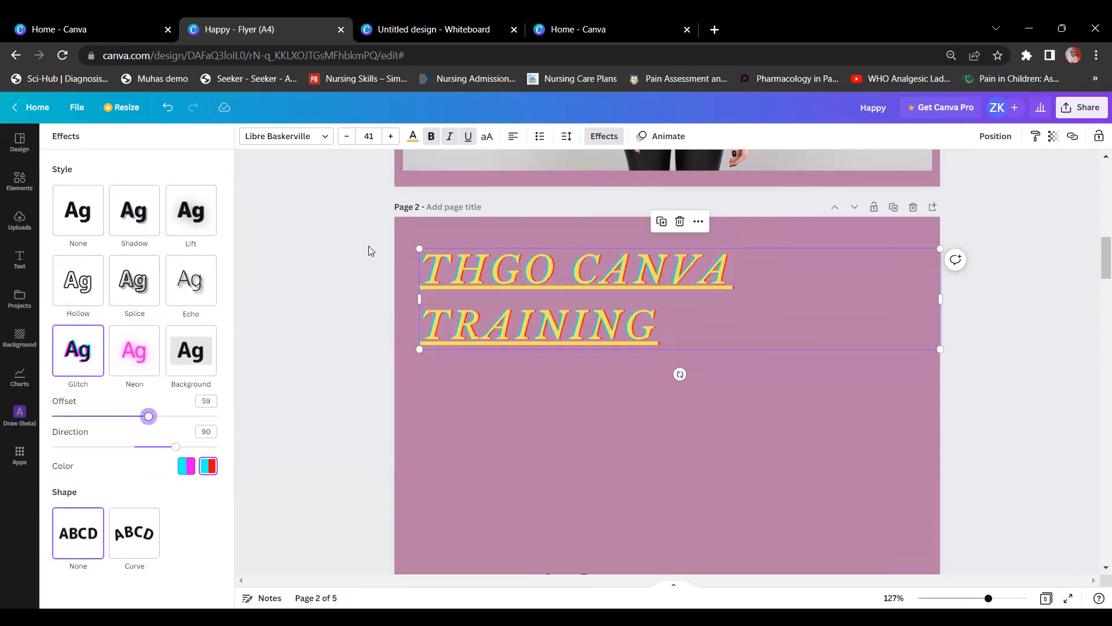
click(633, 317)
click(990, 327)
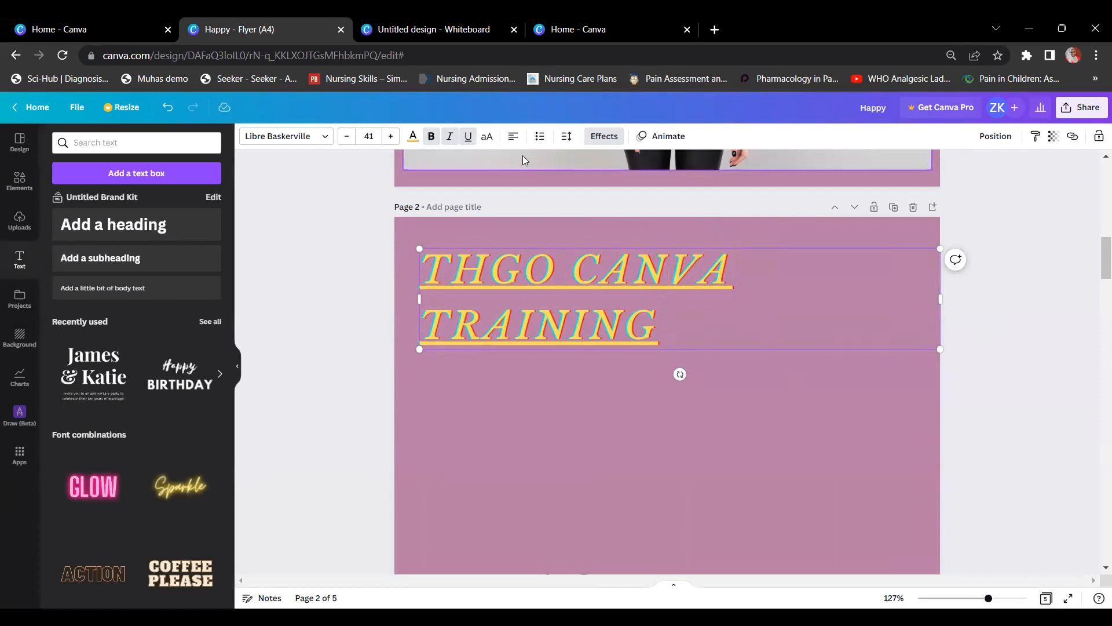
Step: Cycle the headline's alignment until it ends centre-aligned across the page width
click(513, 138)
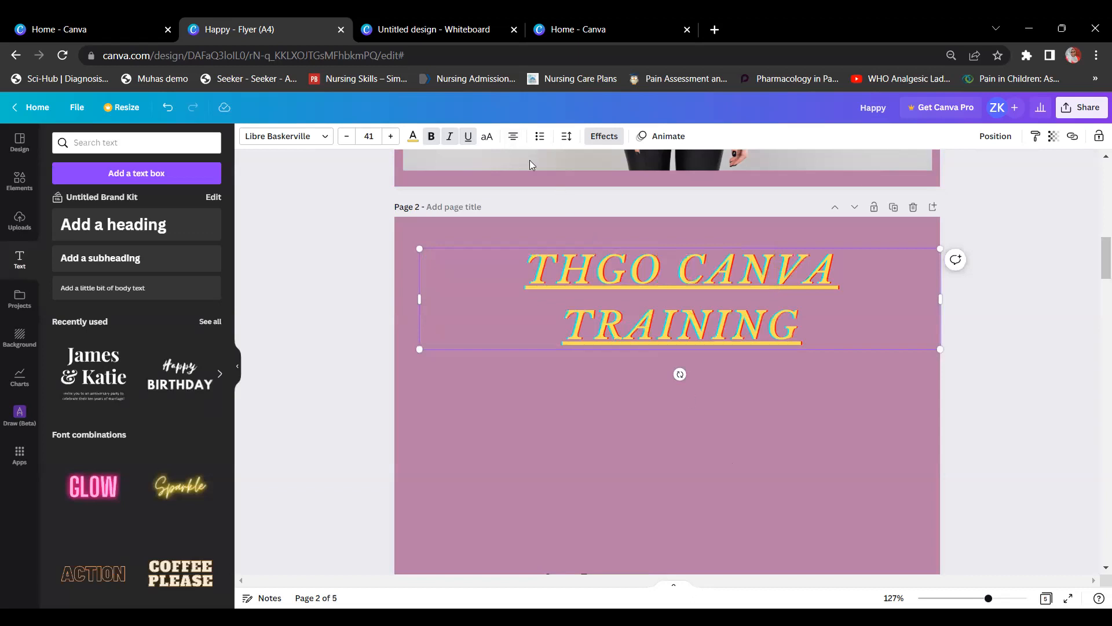
click(515, 138)
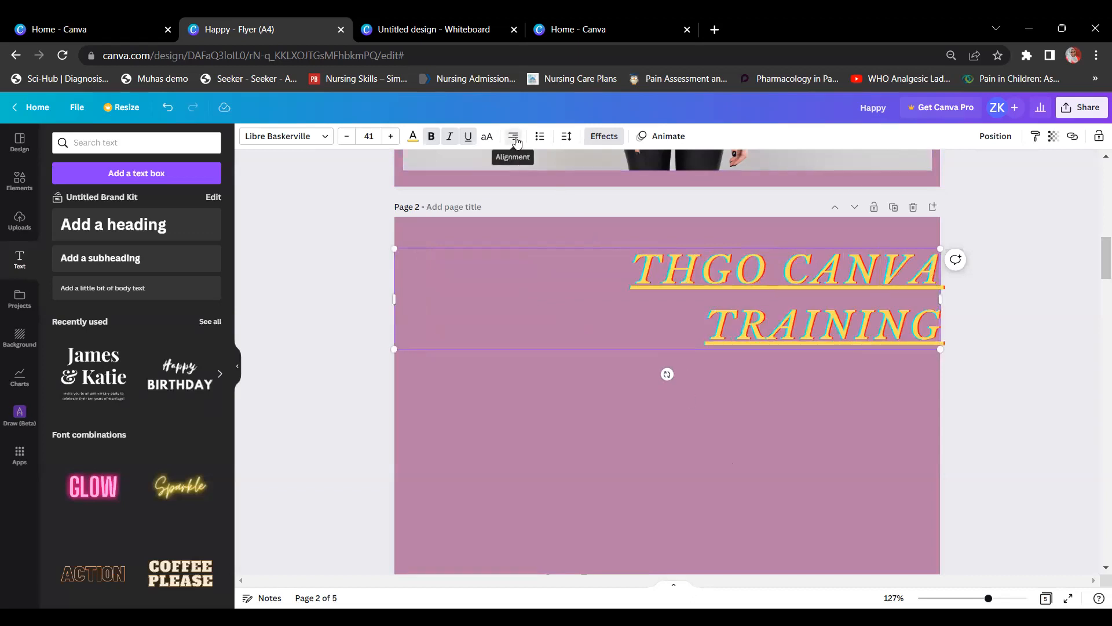
click(515, 139)
click(515, 139)
click(515, 139)
click(515, 139)
click(515, 139)
click(515, 139)
click(515, 139)
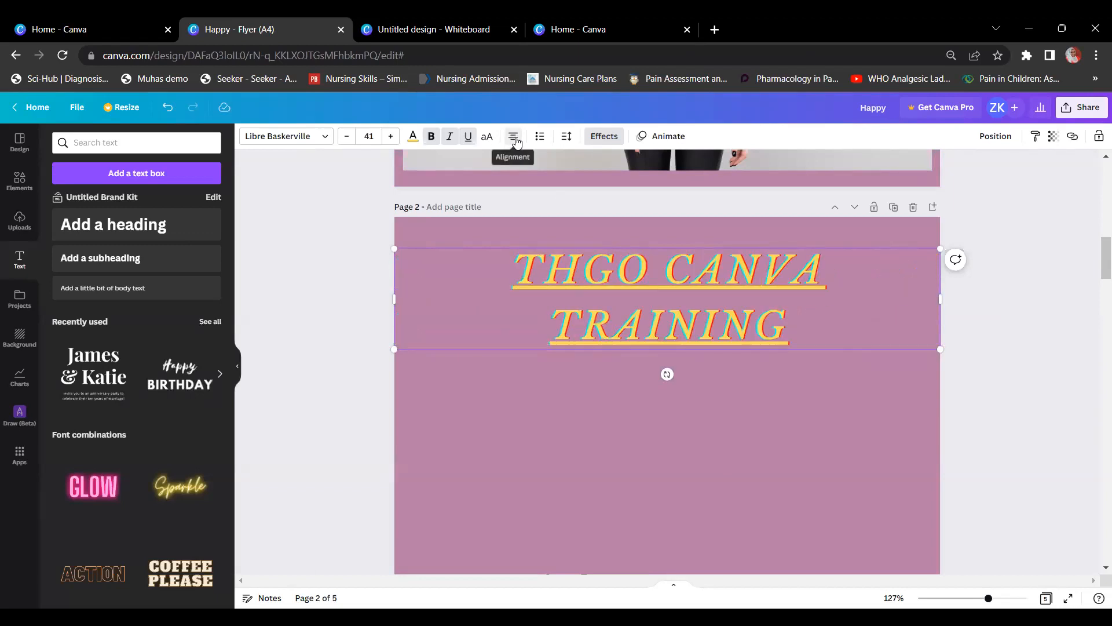
scroll(1036, 363, down, 5)
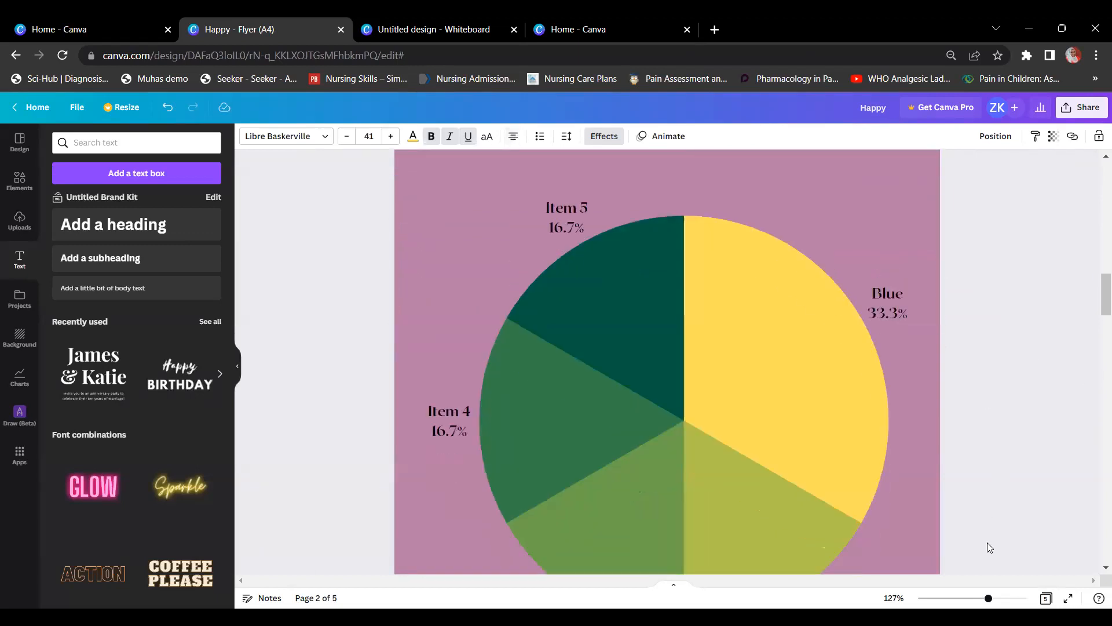
Step: Zoom out and nudge the pie chart up slightly on page 2
drag(988, 598, 965, 600)
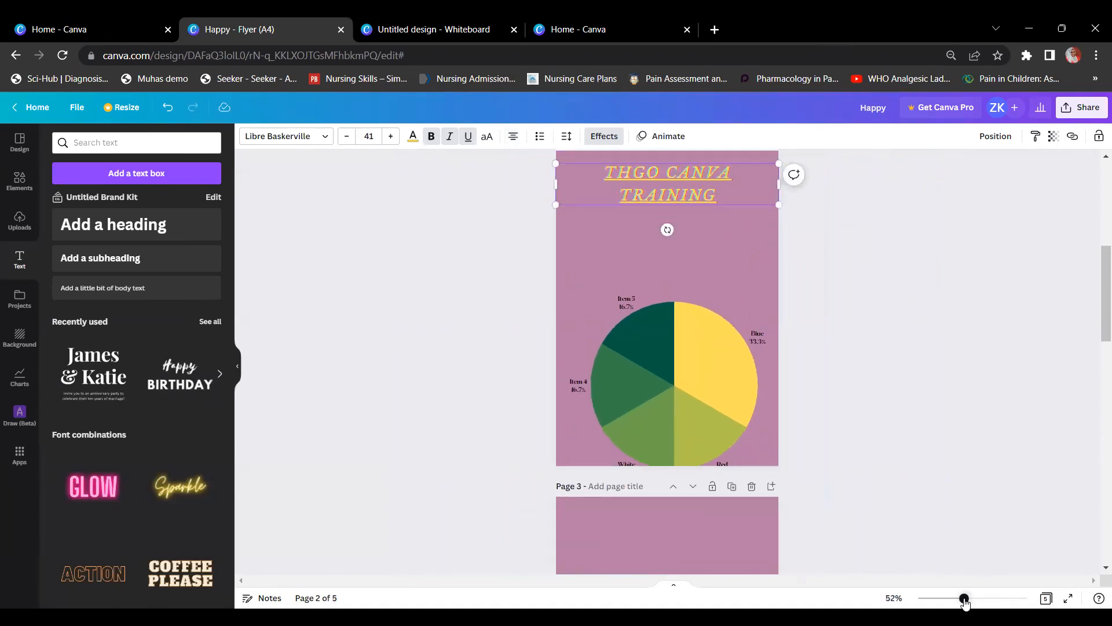
click(865, 307)
scroll(831, 314, up, 2)
click(678, 426)
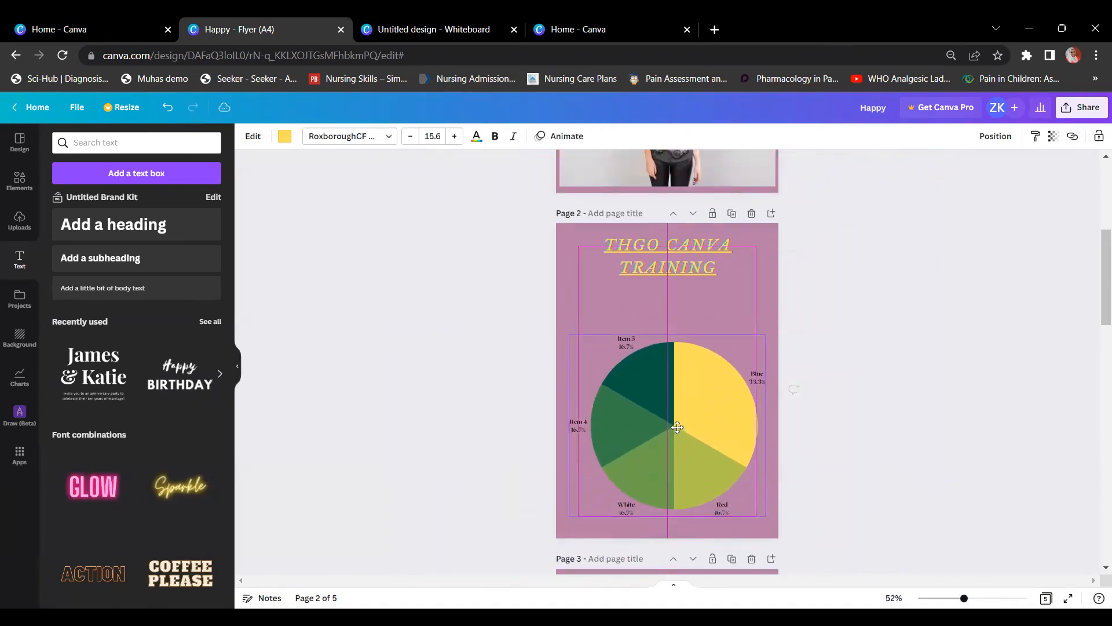
drag(678, 427, 678, 421)
Step: Drag the headline a few pixels down and reselect it
drag(697, 266, 699, 275)
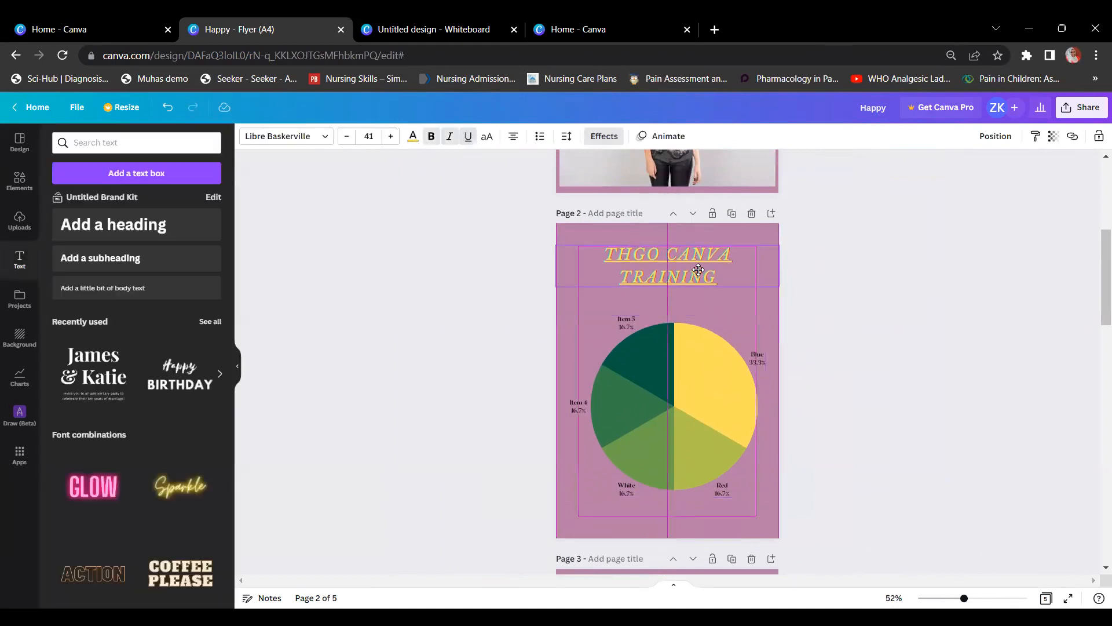
click(833, 247)
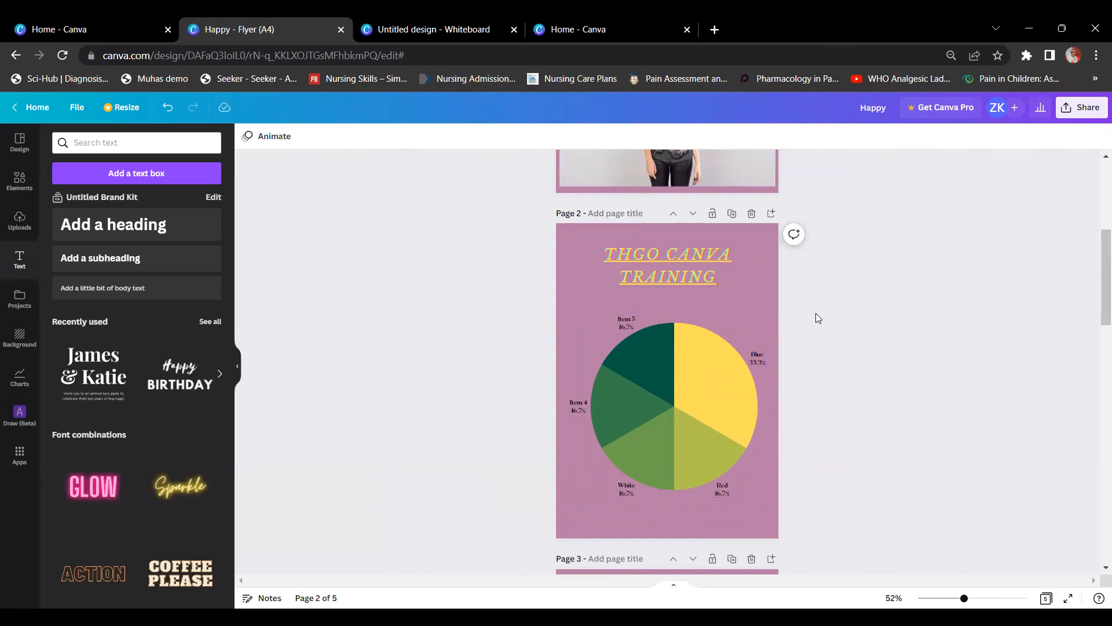
click(677, 283)
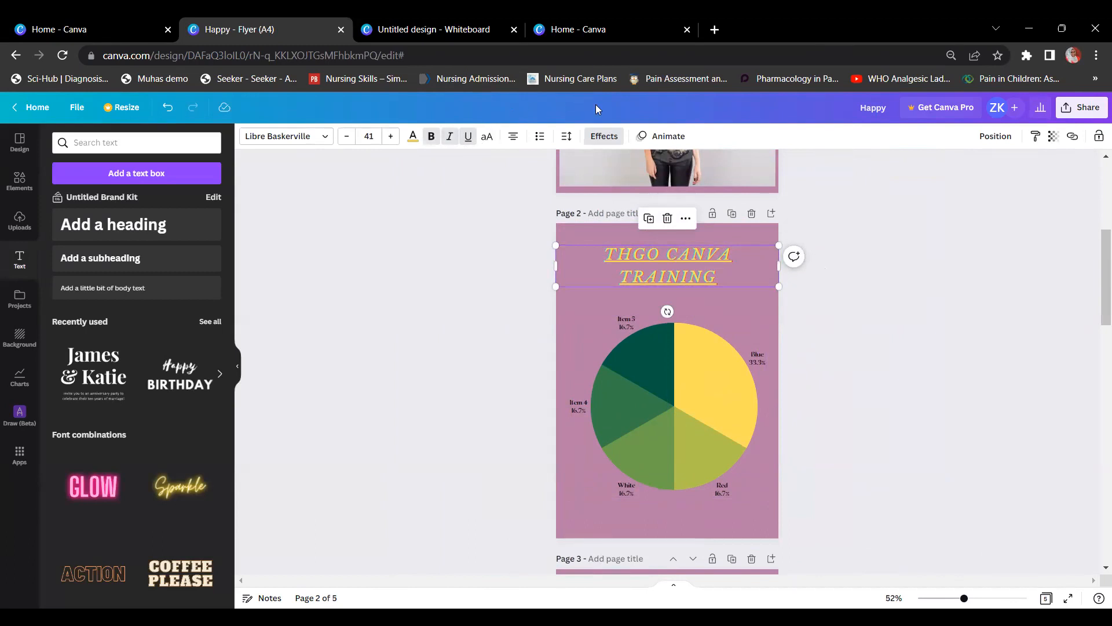
click(935, 383)
click(720, 281)
click(841, 208)
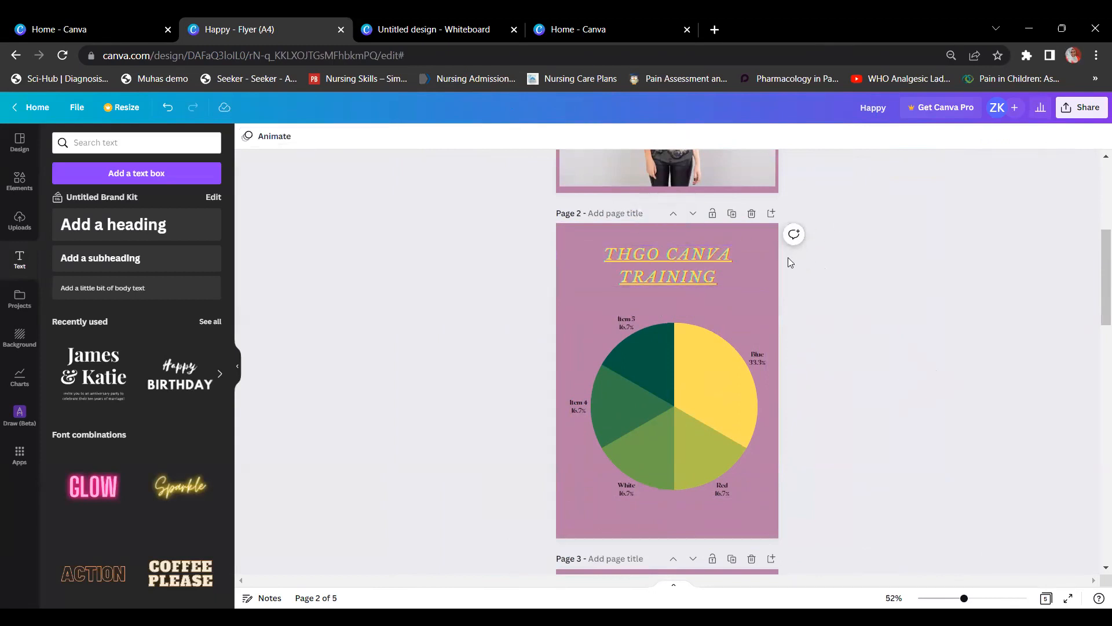
click(719, 269)
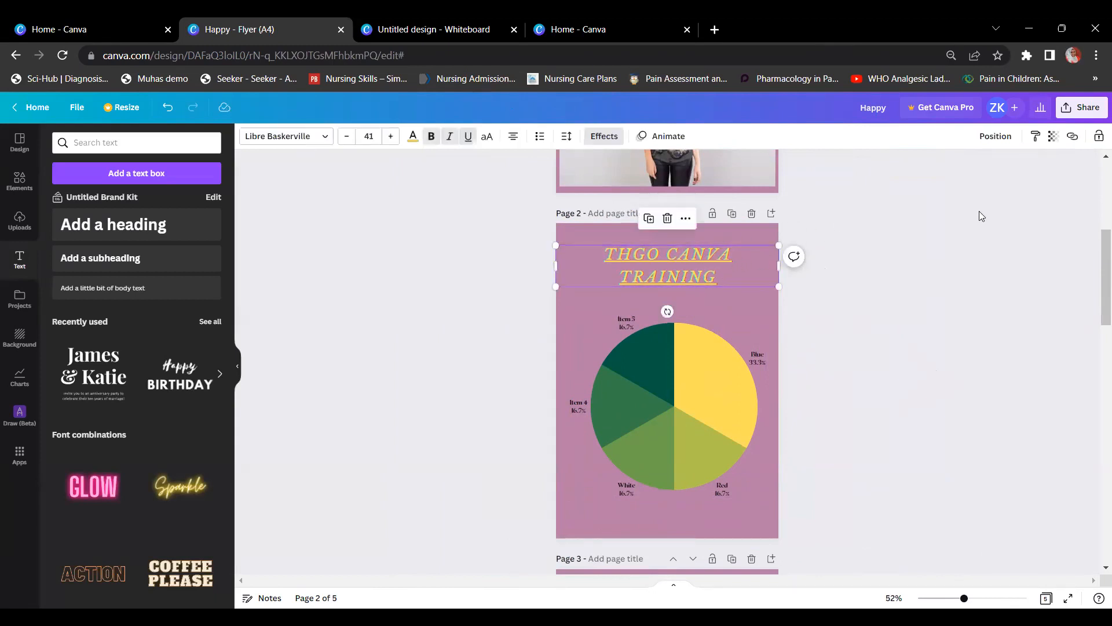
Step: Try Top, Middle and Bottom page alignment on the title, finishing at Top
click(996, 142)
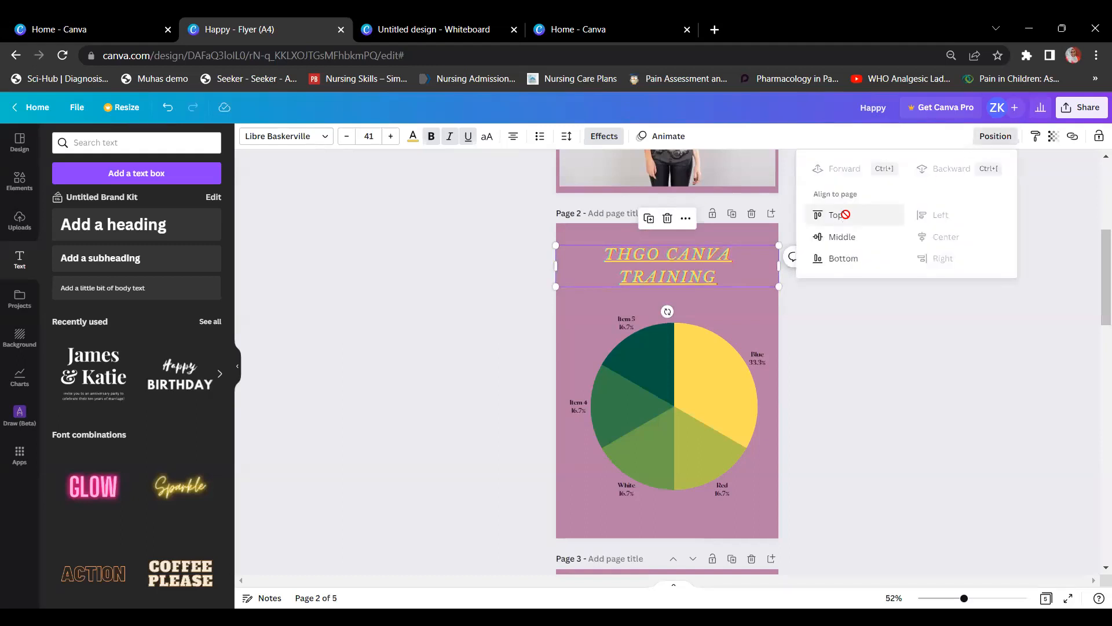
click(843, 215)
click(846, 240)
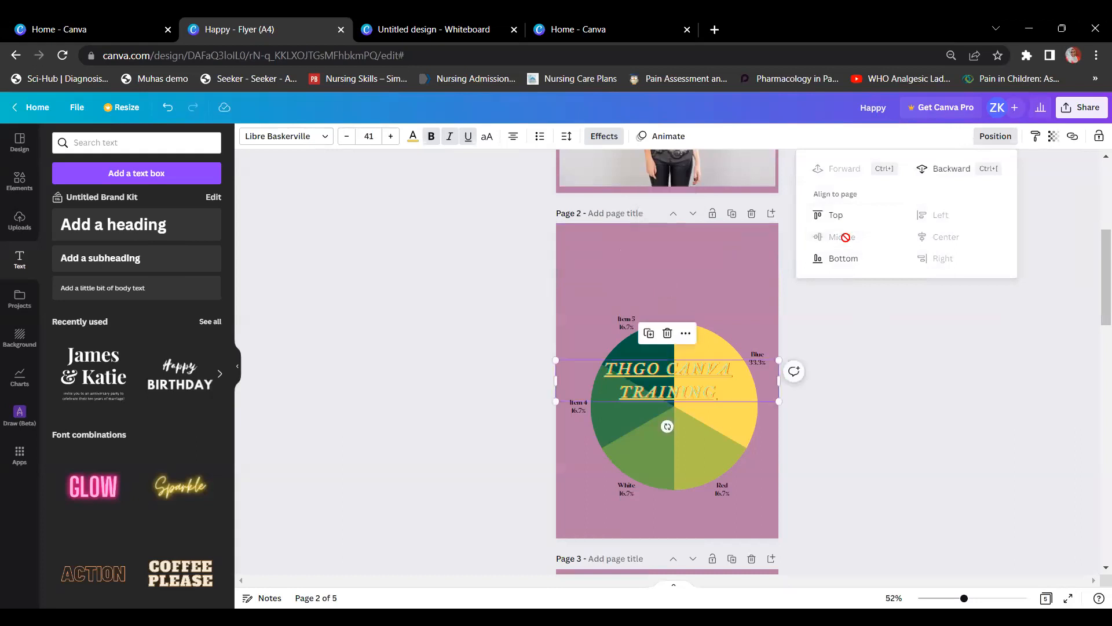
click(845, 259)
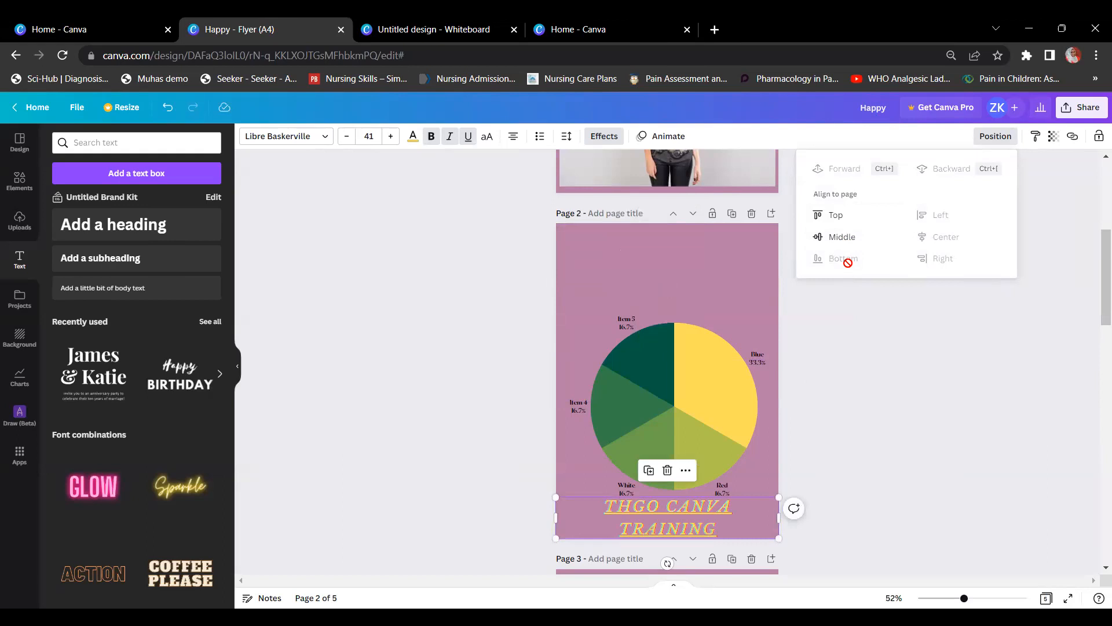
click(838, 216)
click(832, 317)
Step: Lower the title slightly below the top of page 2
click(832, 317)
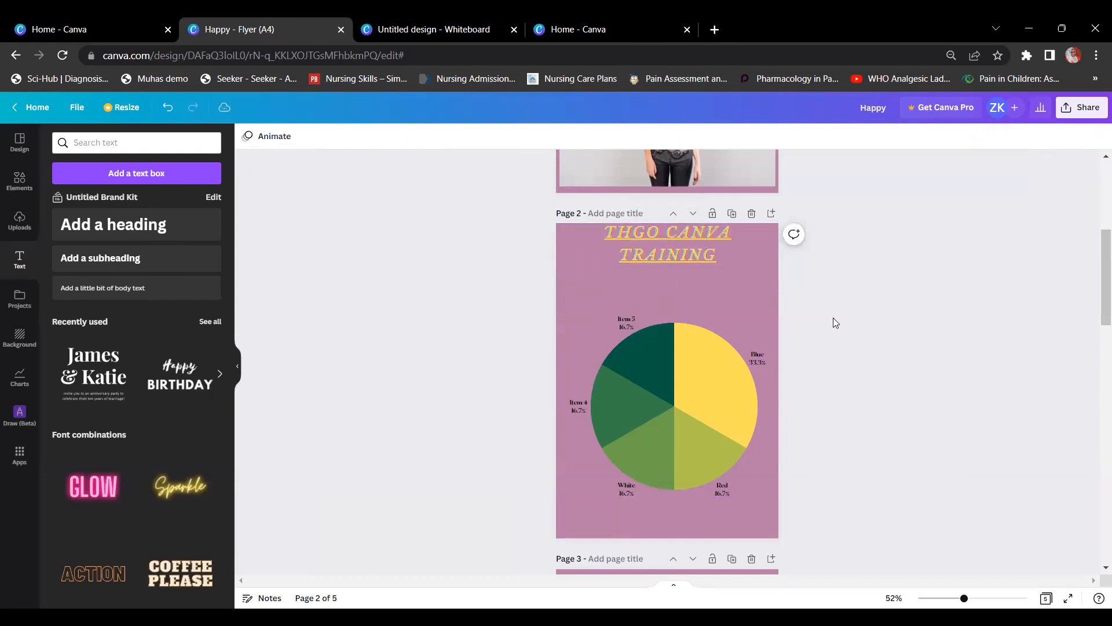
click(683, 252)
drag(682, 252, 682, 258)
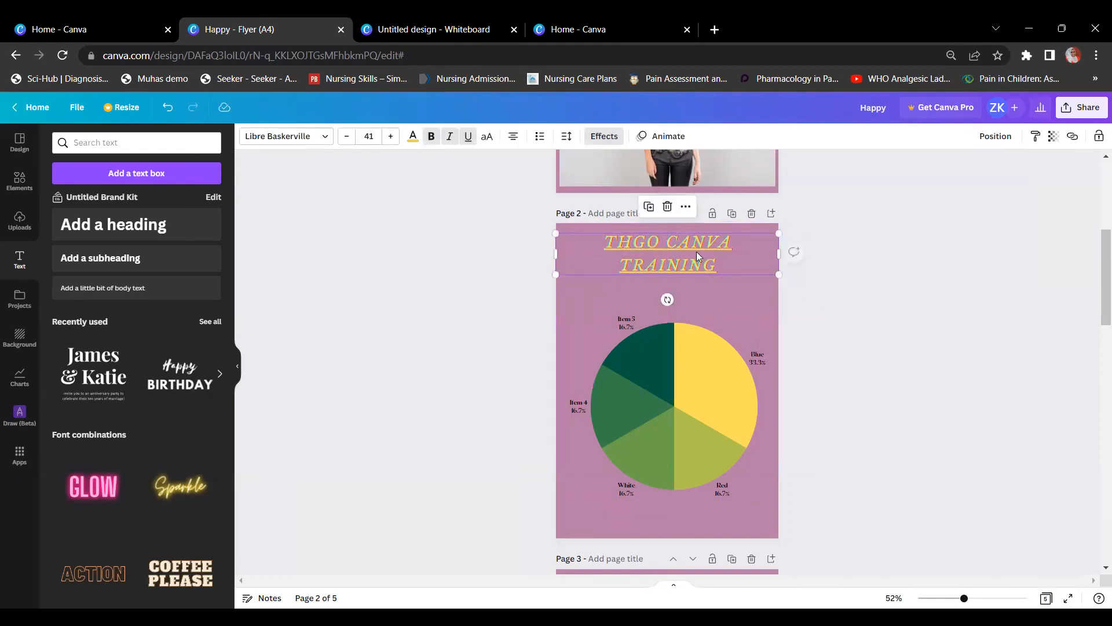
click(949, 232)
click(730, 395)
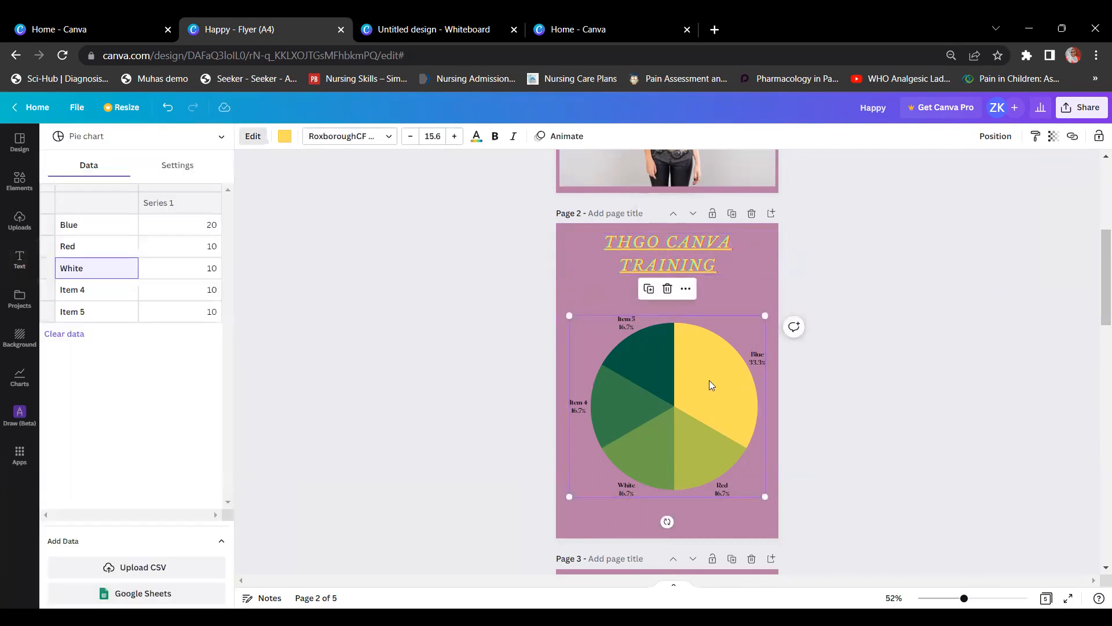
Step: Try page alignment options on the pie chart, ending centred horizontally
click(988, 137)
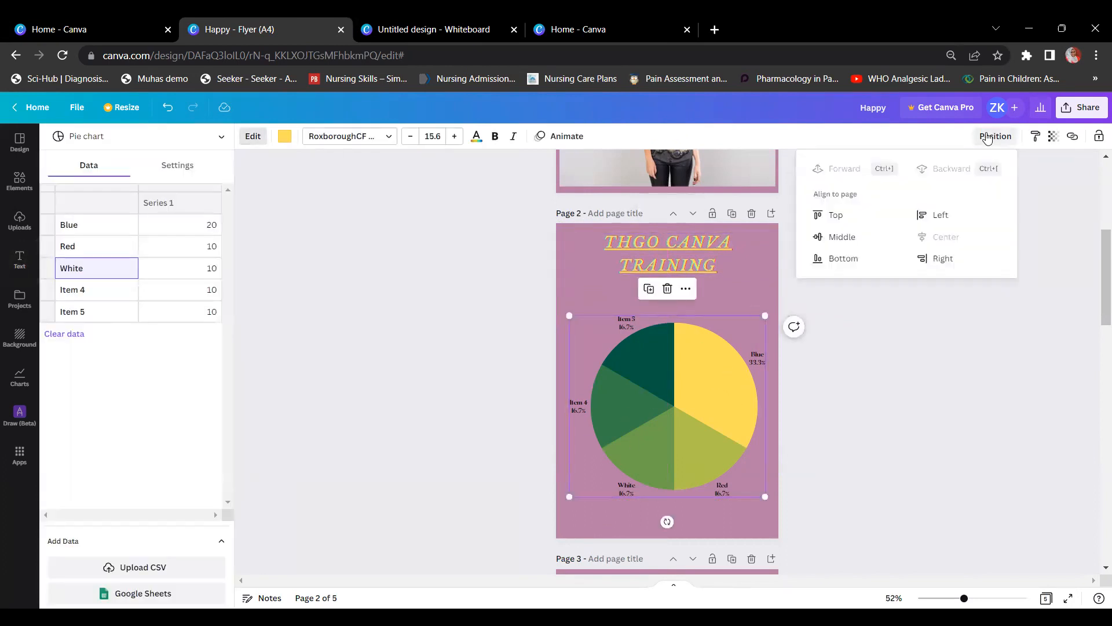
click(834, 236)
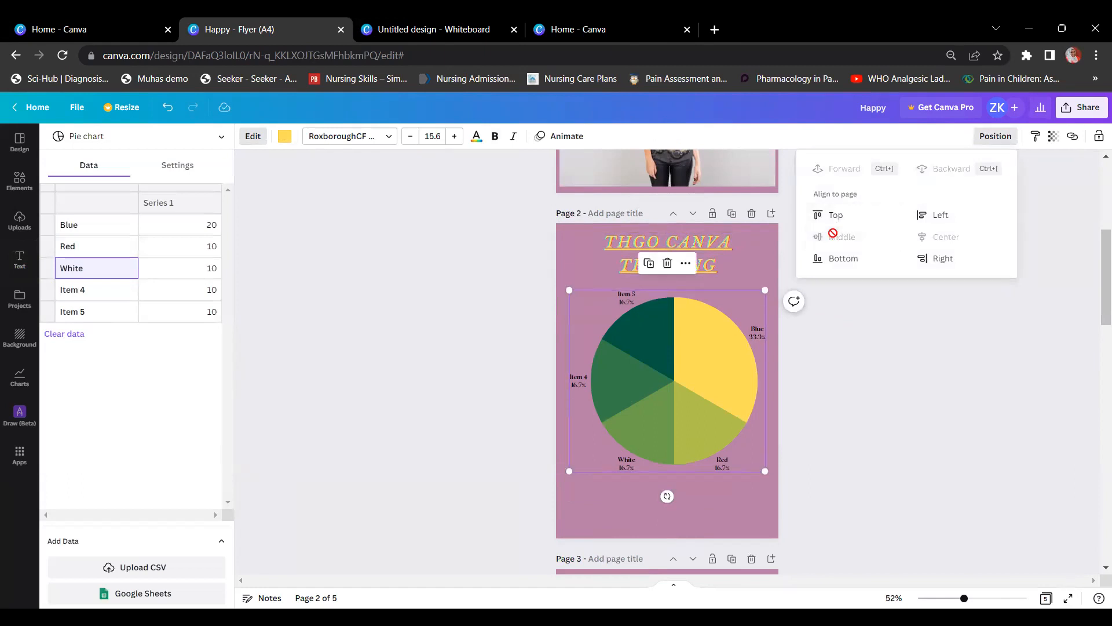
click(937, 264)
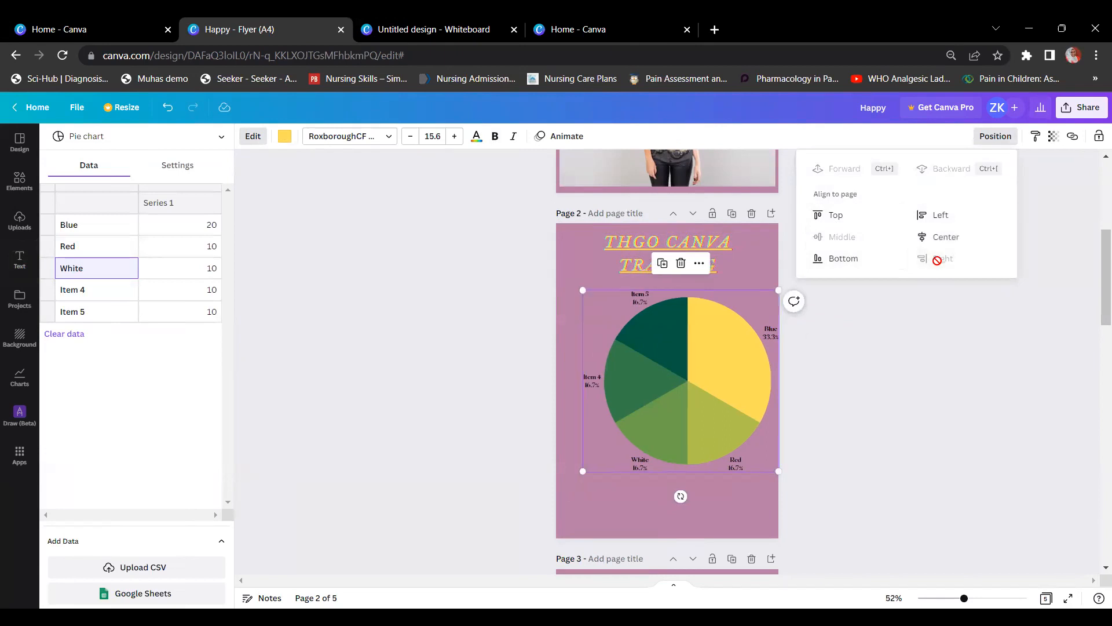
click(937, 215)
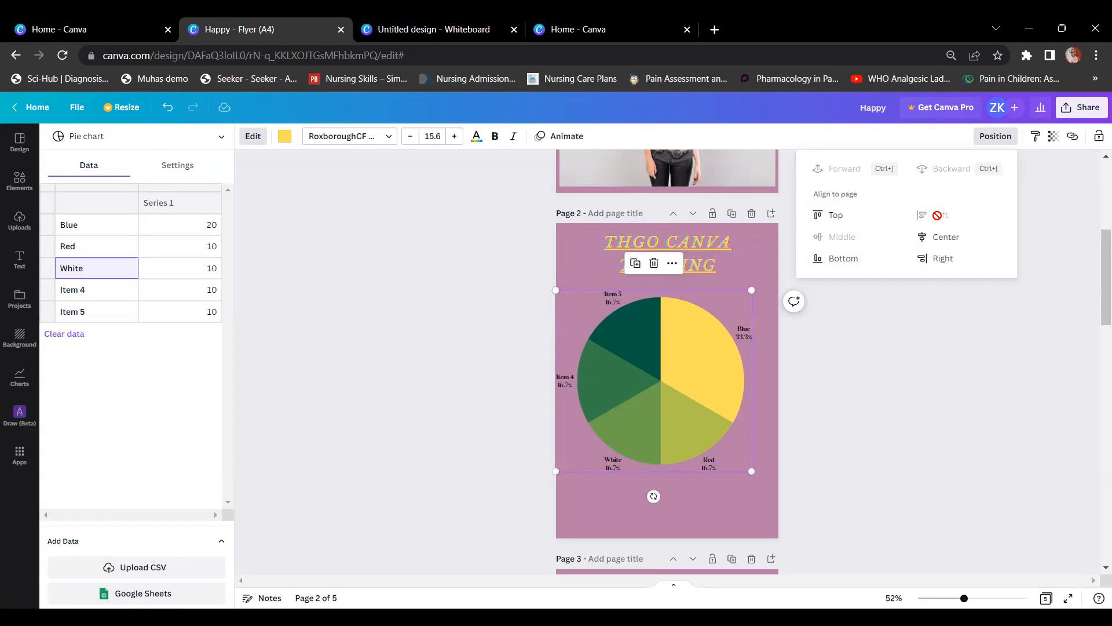
click(863, 217)
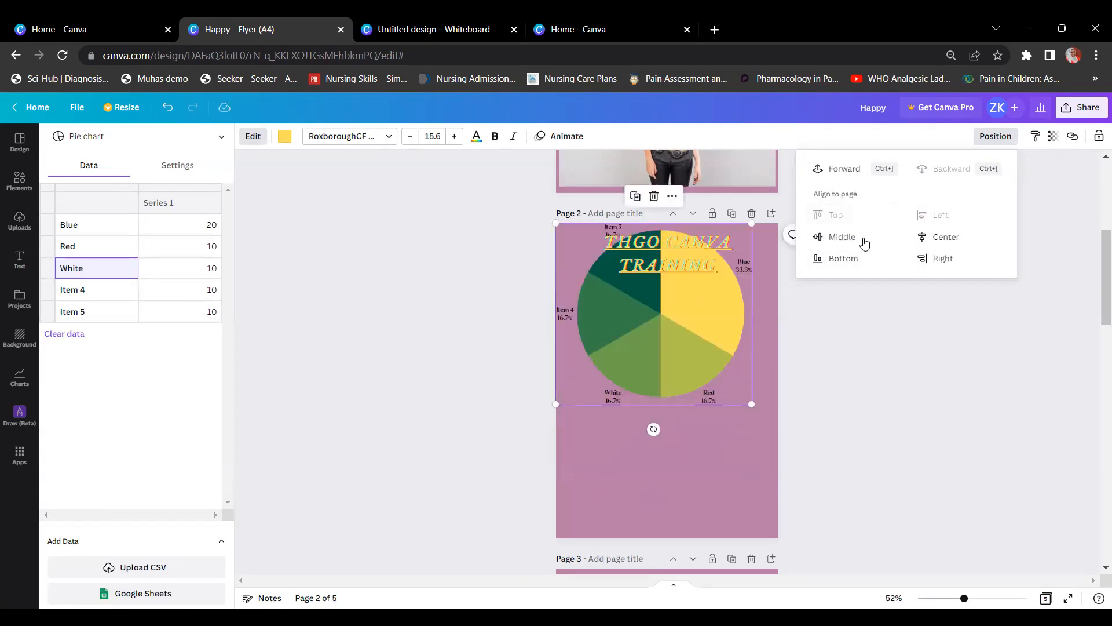
click(847, 260)
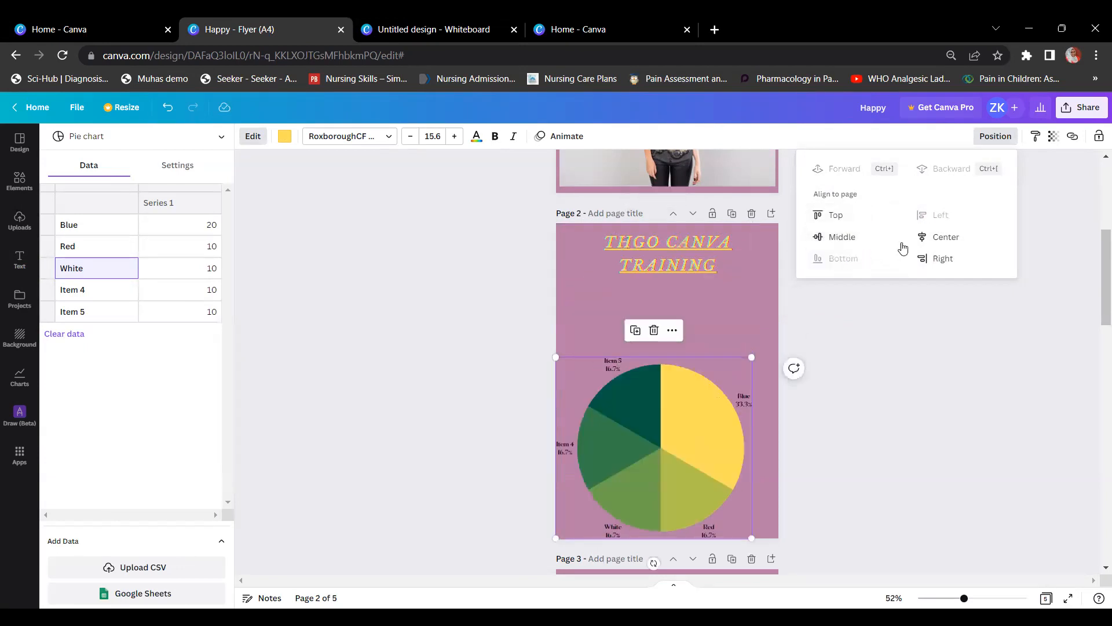
click(950, 235)
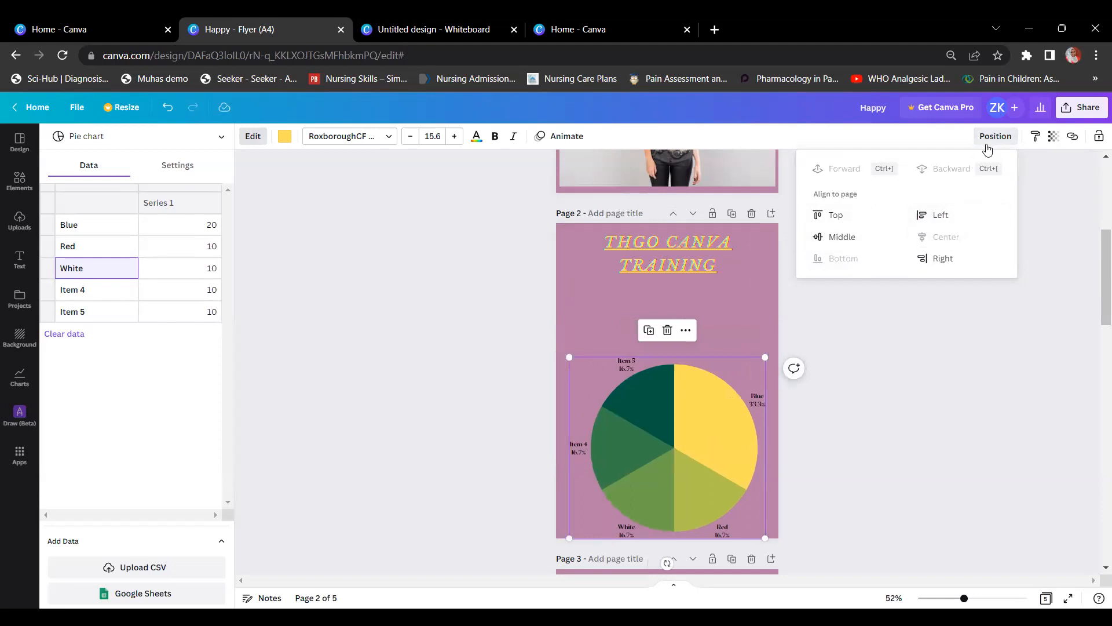
click(951, 294)
Step: Drag the pie chart up to sit just below the heading, then deselect it
drag(679, 431, 677, 367)
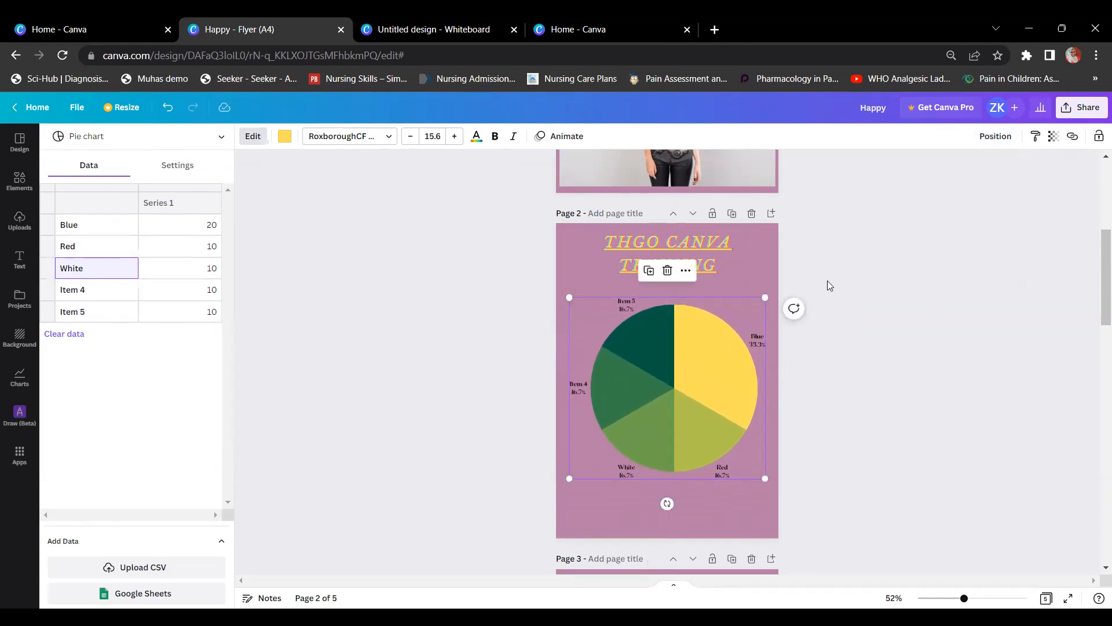
click(21, 264)
click(874, 282)
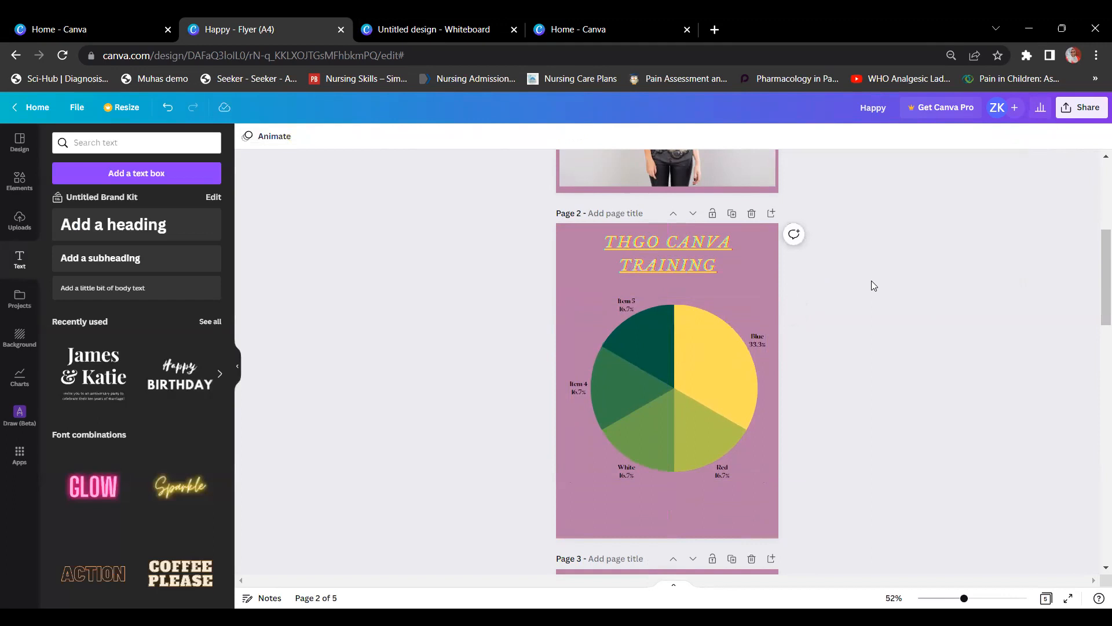
Step: Return to page 1, zoom to 80% and select the woman photo
scroll(871, 280, up, 3)
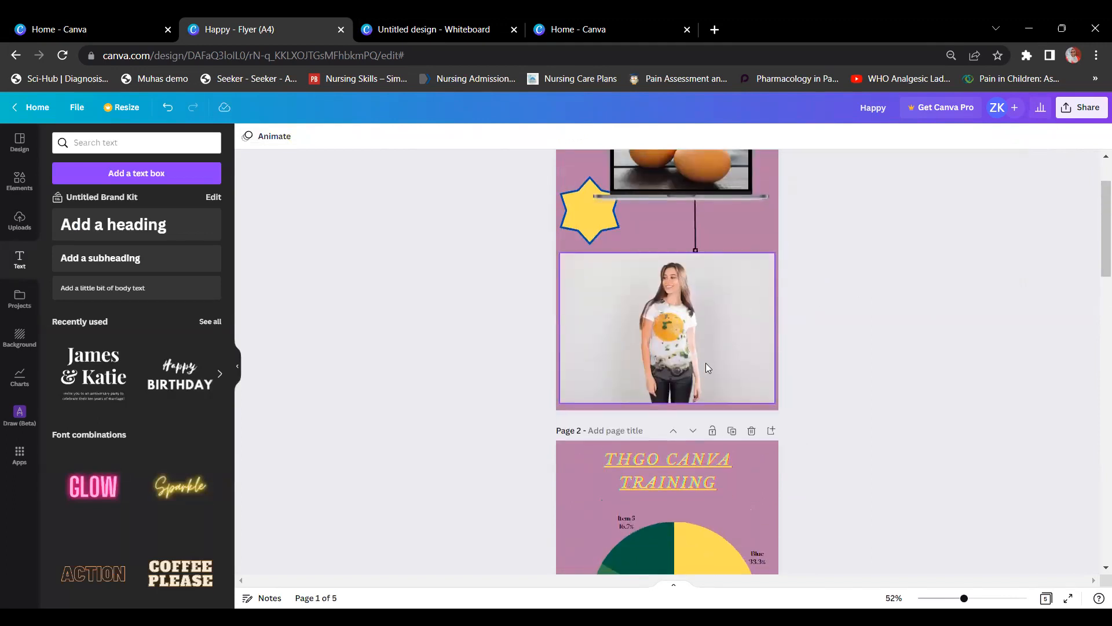
scroll(706, 363, up, 2)
drag(964, 597, 977, 595)
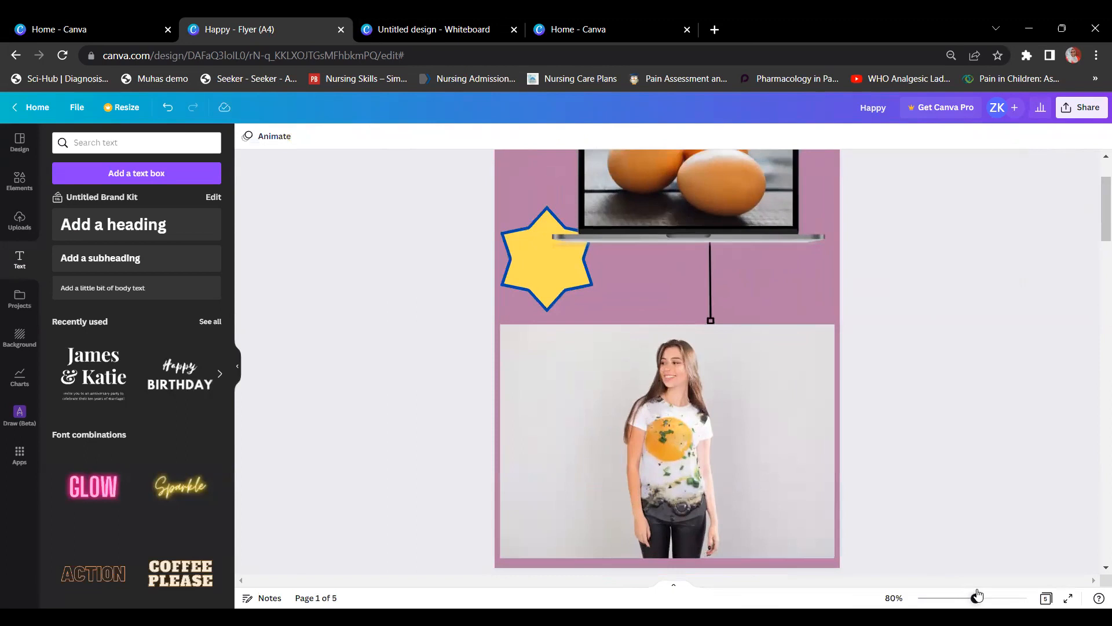
click(773, 420)
click(714, 395)
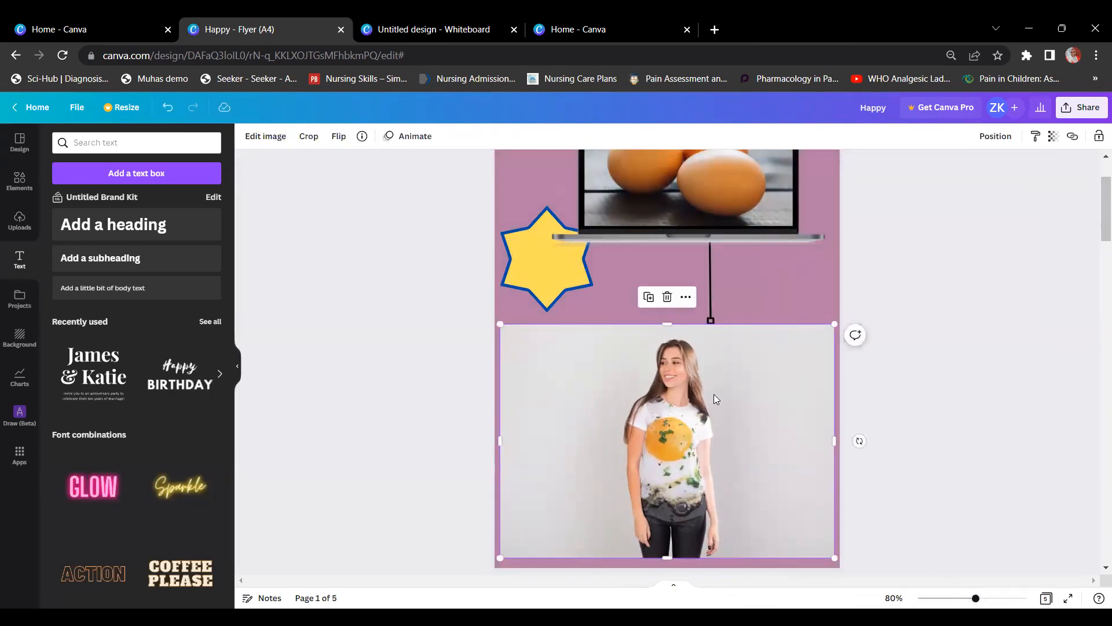
scroll(713, 394, up, 2)
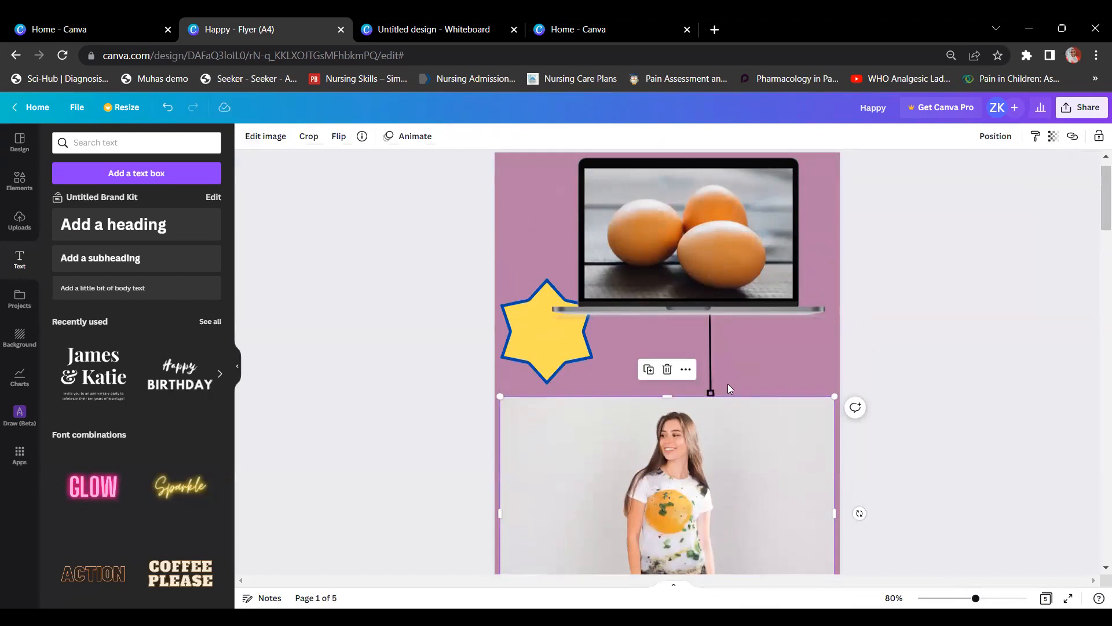
scroll(1026, 161, down, 2)
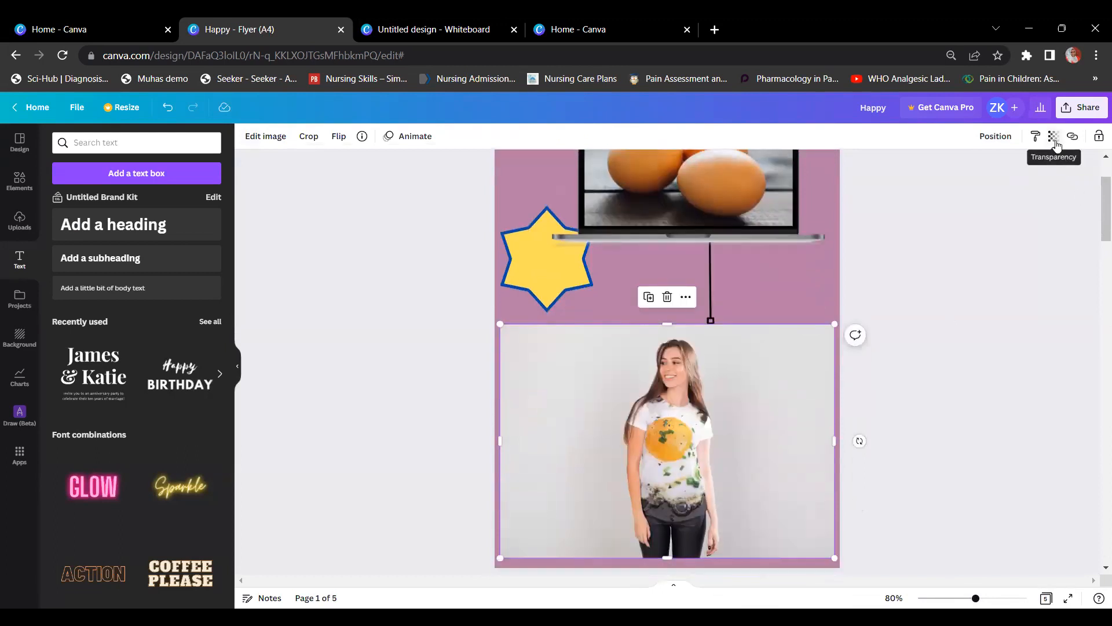
Step: Set the woman photo's transparency to 41, stretch its top edge up and shift it up-right
click(1055, 138)
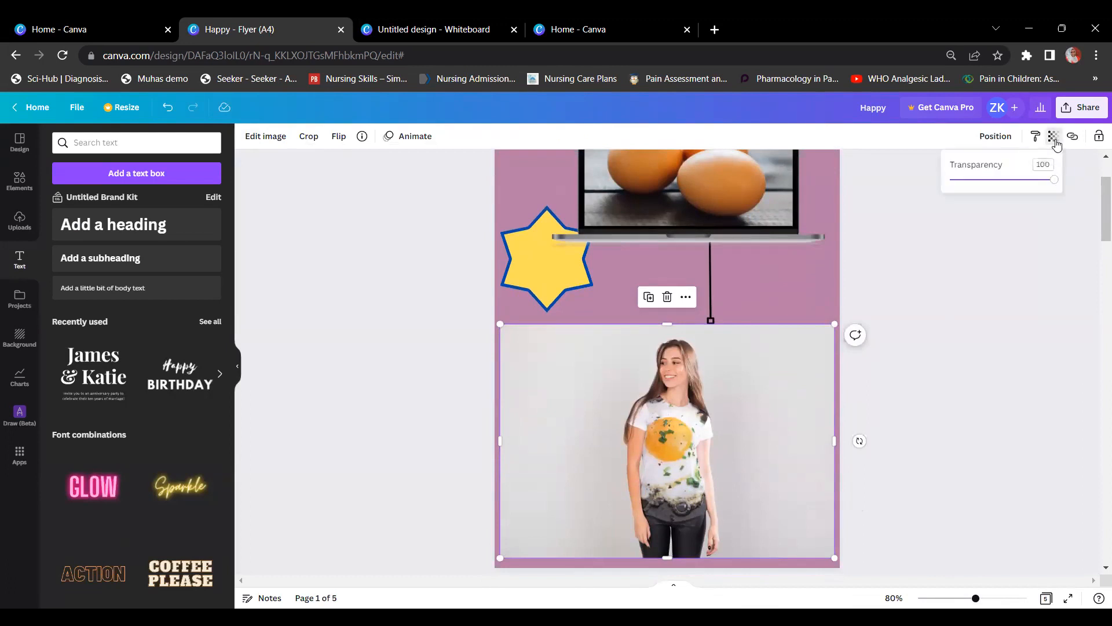
drag(1054, 180, 992, 180)
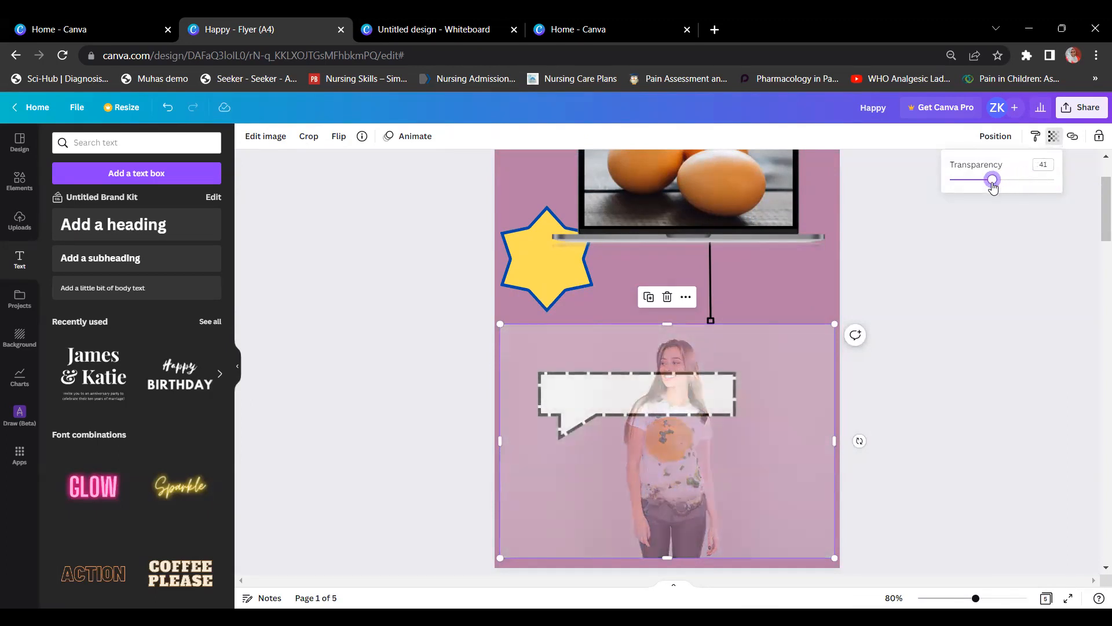
click(985, 227)
click(704, 388)
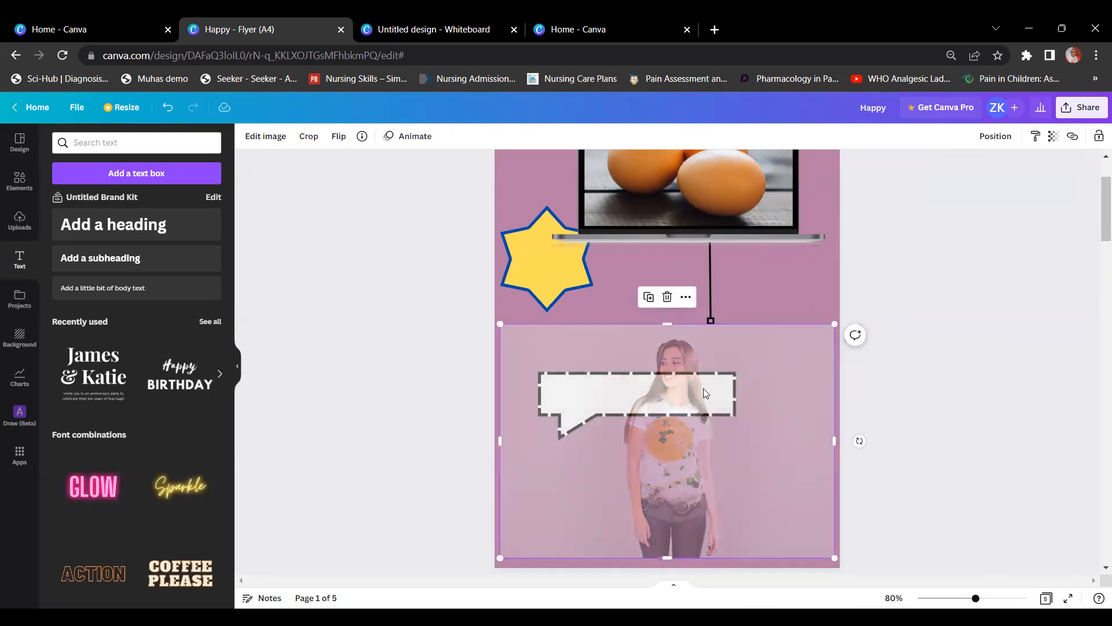
drag(670, 325, 667, 259)
drag(770, 337, 770, 285)
Step: Delete the laptop and eggs mockup from page 1
scroll(769, 285, up, 2)
click(761, 258)
key(Delete)
Step: Centre the faded woman photo and stretch it to the page's top and bottom edges
drag(640, 350, 646, 435)
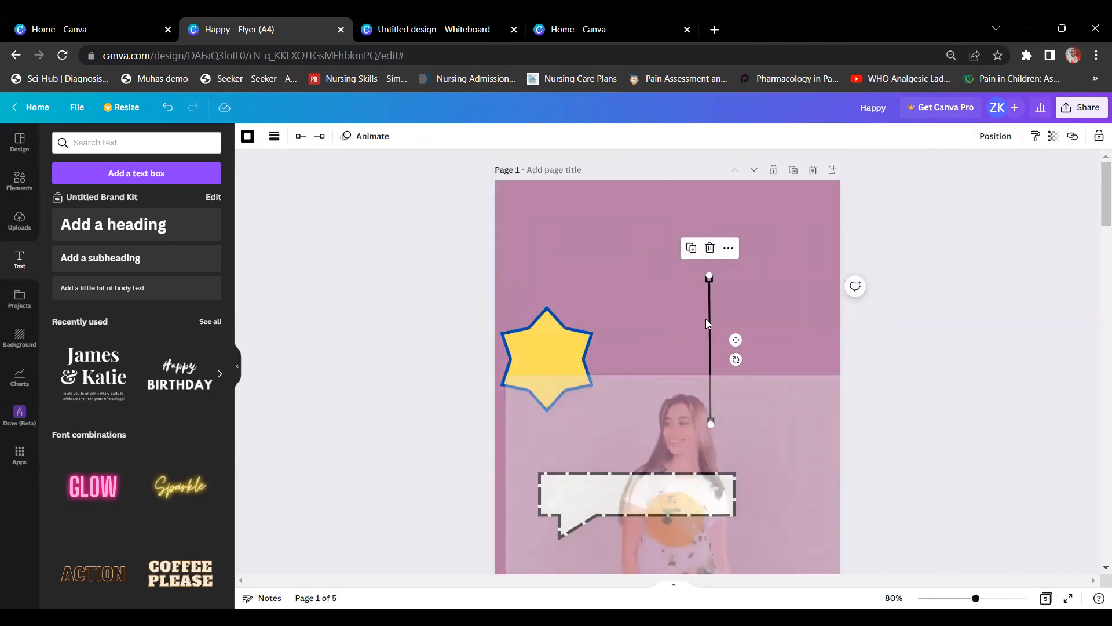
click(705, 318)
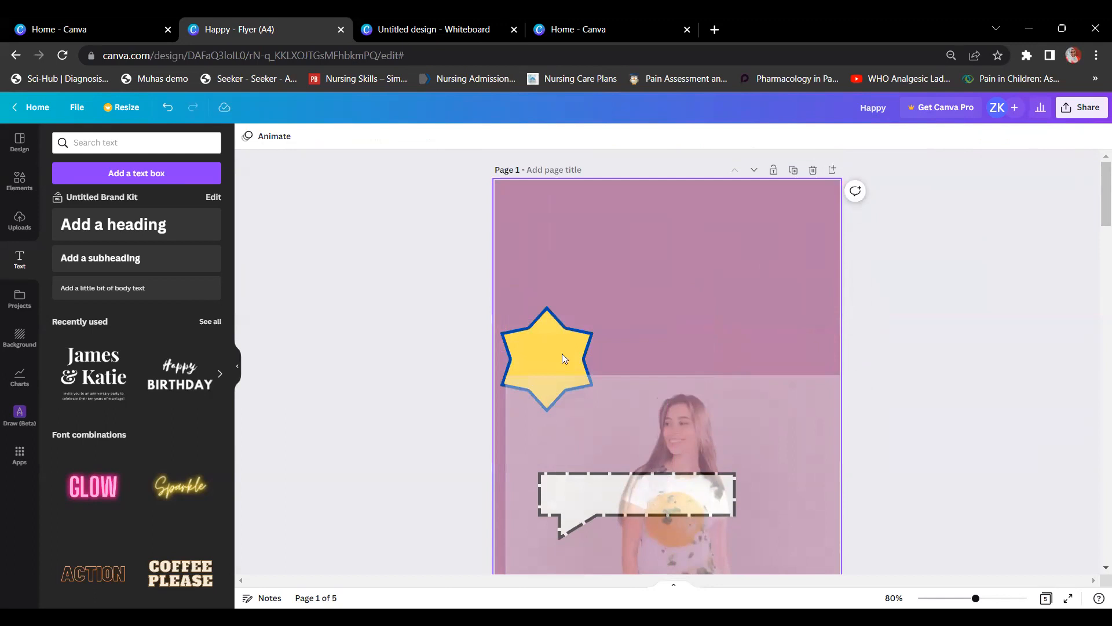
click(733, 479)
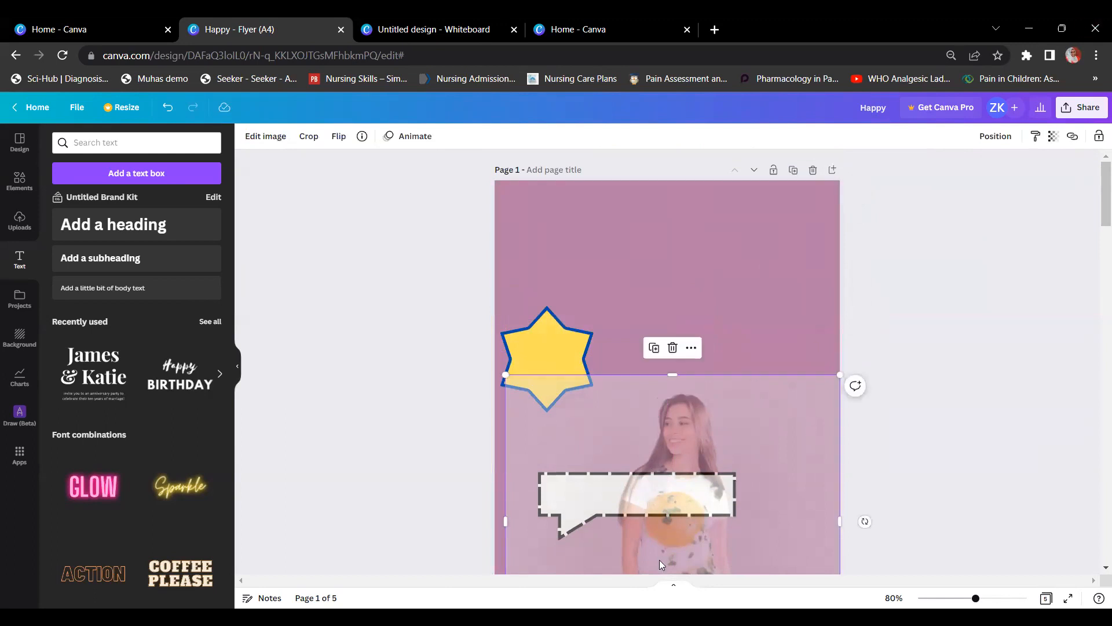
drag(670, 403, 681, 324)
drag(667, 259, 668, 187)
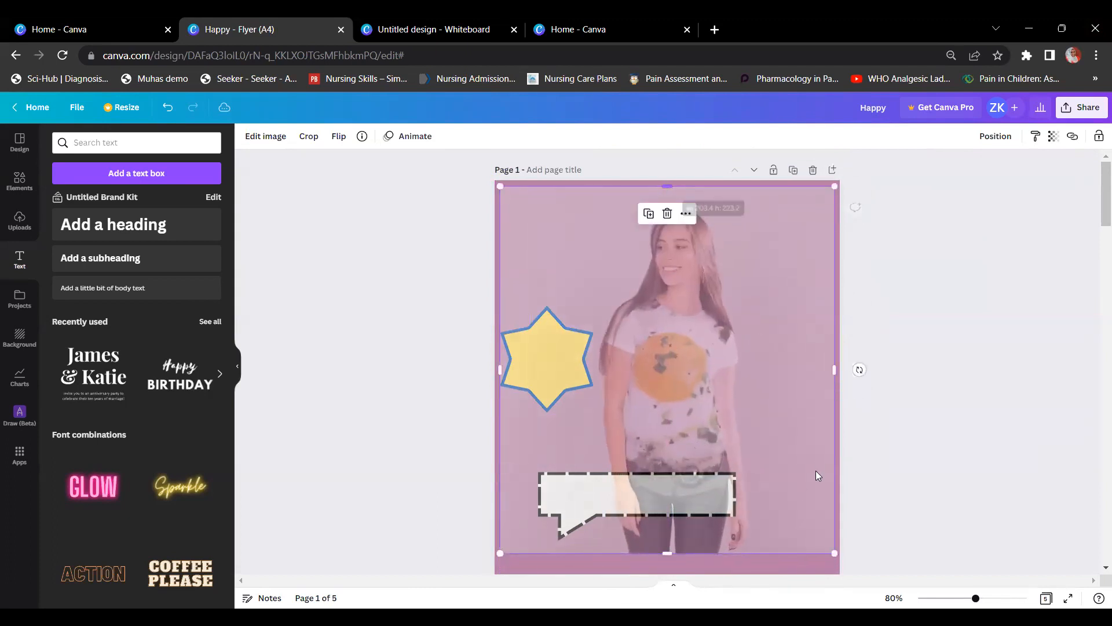
scroll(816, 475, down, 2)
drag(668, 482, 669, 550)
scroll(666, 421, down, 3)
drag(667, 421, 668, 443)
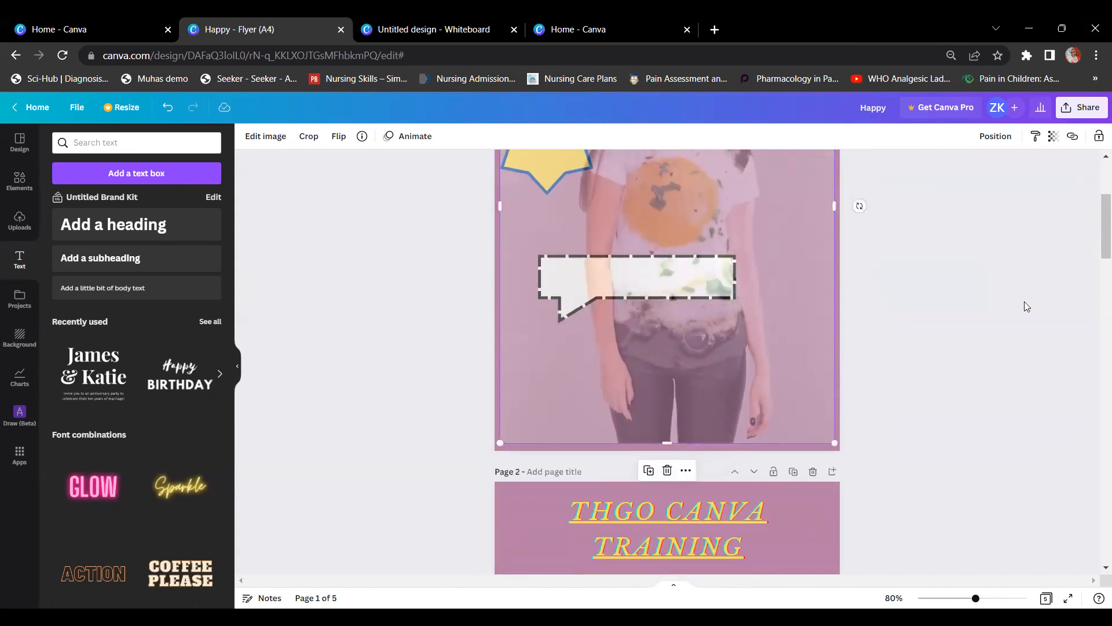
Step: Reselect the woman photo and bring up its transparency setting
click(971, 291)
scroll(967, 296, up, 4)
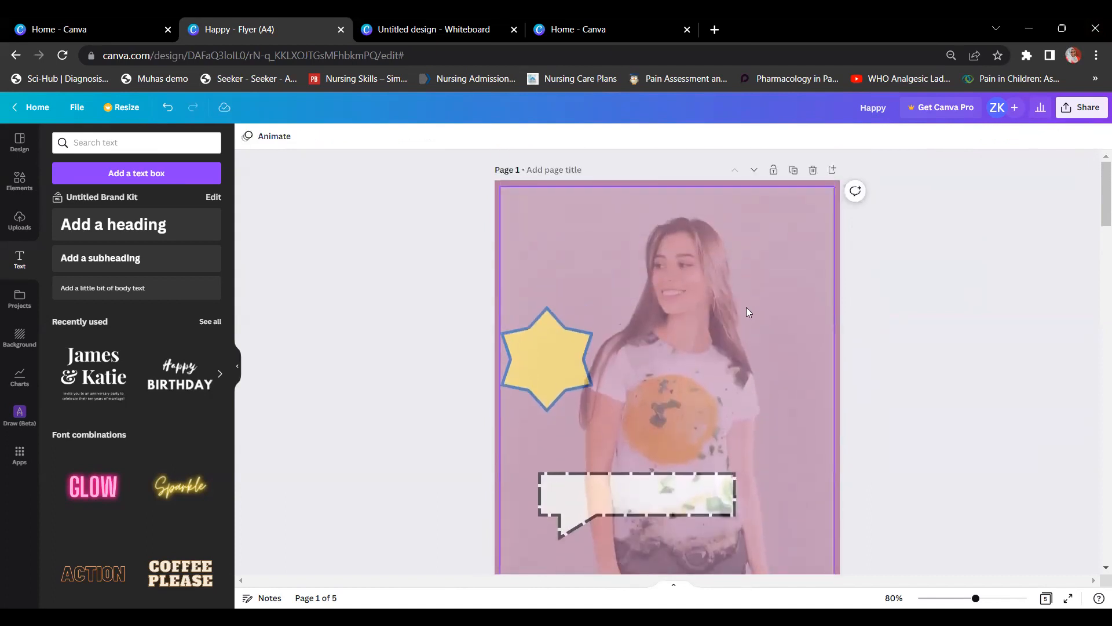
click(746, 313)
click(1053, 136)
Step: Lower the woman photo's transparency from 41 to 16
drag(994, 184, 961, 182)
click(955, 221)
click(949, 303)
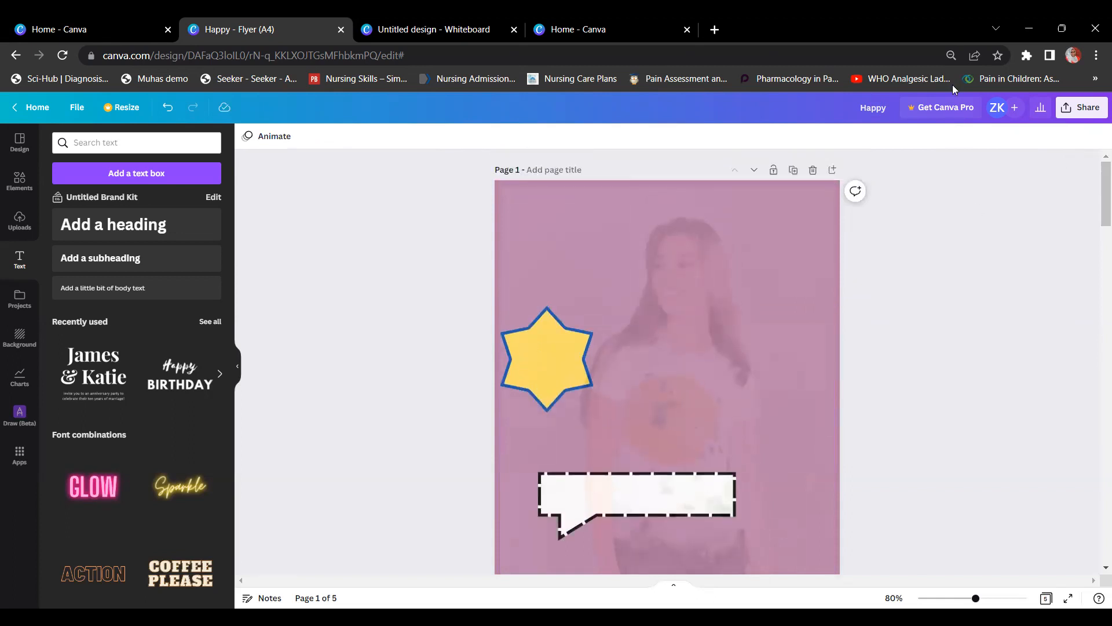
Step: Reposition the background photo, lock it in place, then unlock it again
drag(619, 457, 624, 504)
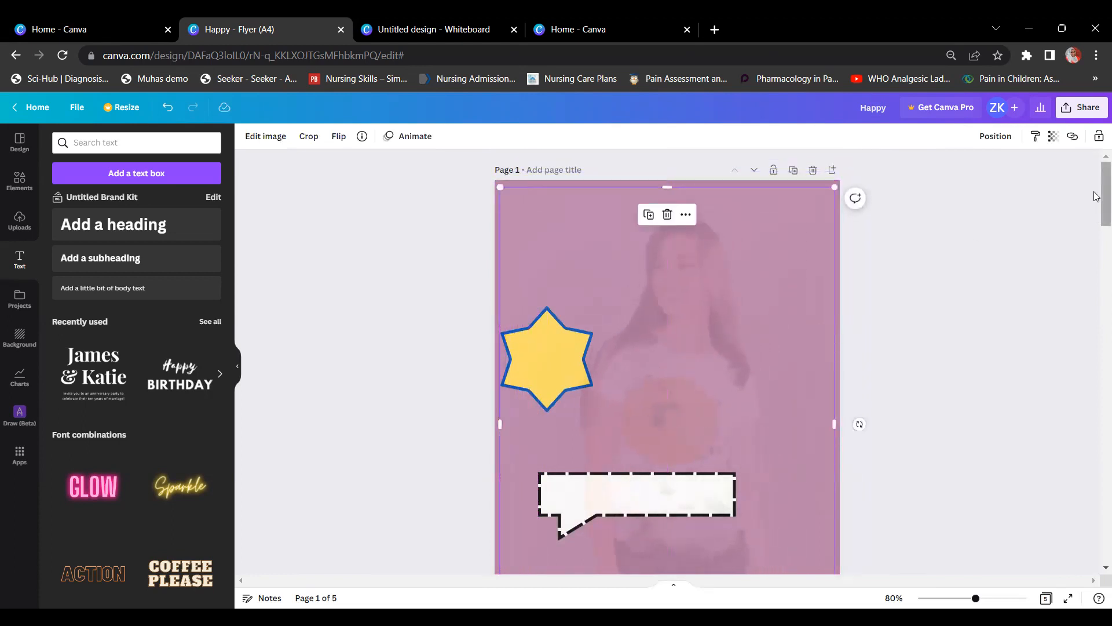
click(1098, 138)
click(1098, 138)
mouse_move(718, 298)
mouse_down()
mouse_move(728, 301)
mouse_move(716, 296)
mouse_up()
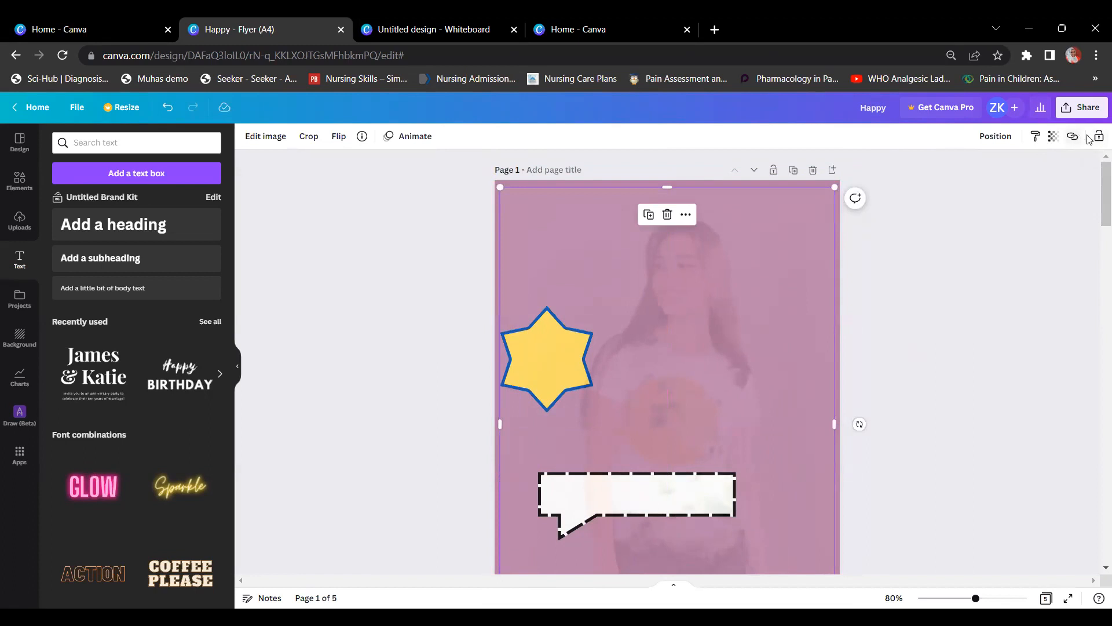
click(1099, 138)
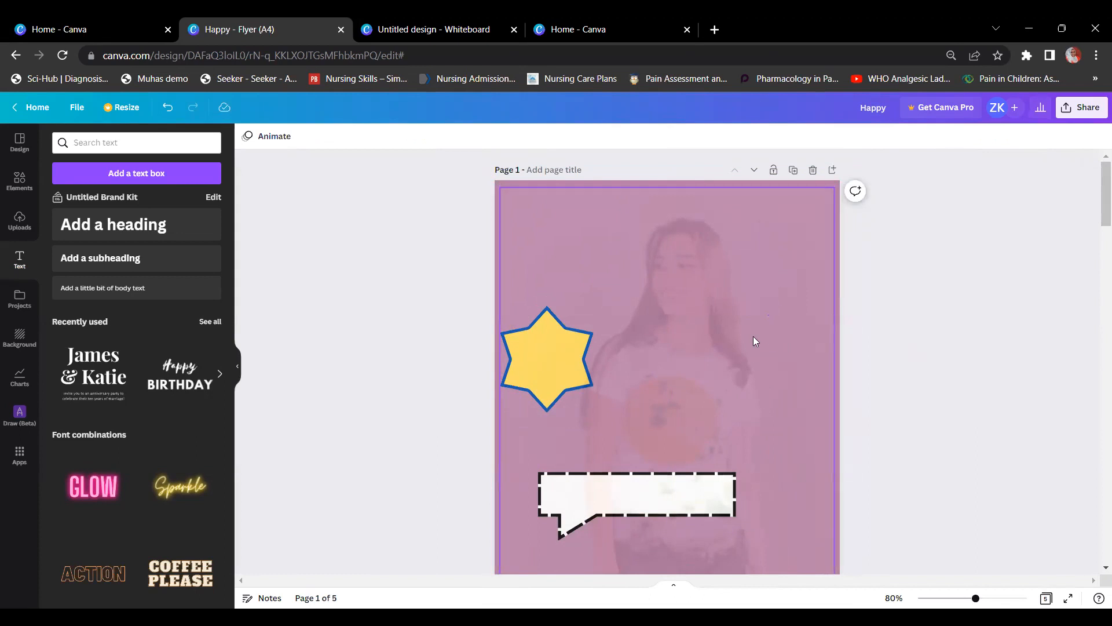
click(745, 317)
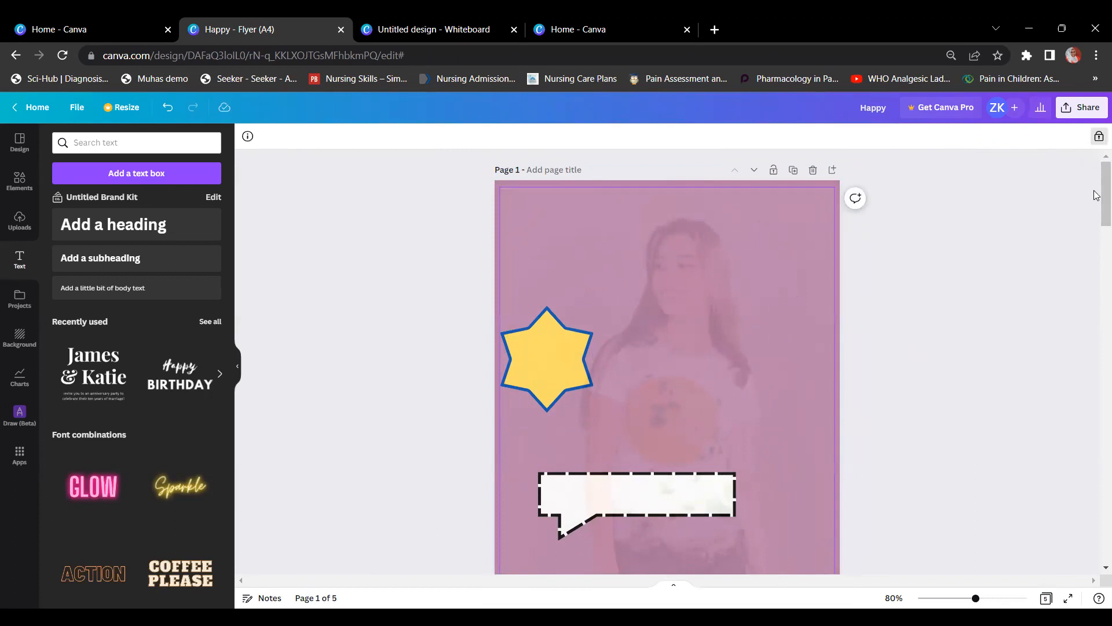
click(1099, 136)
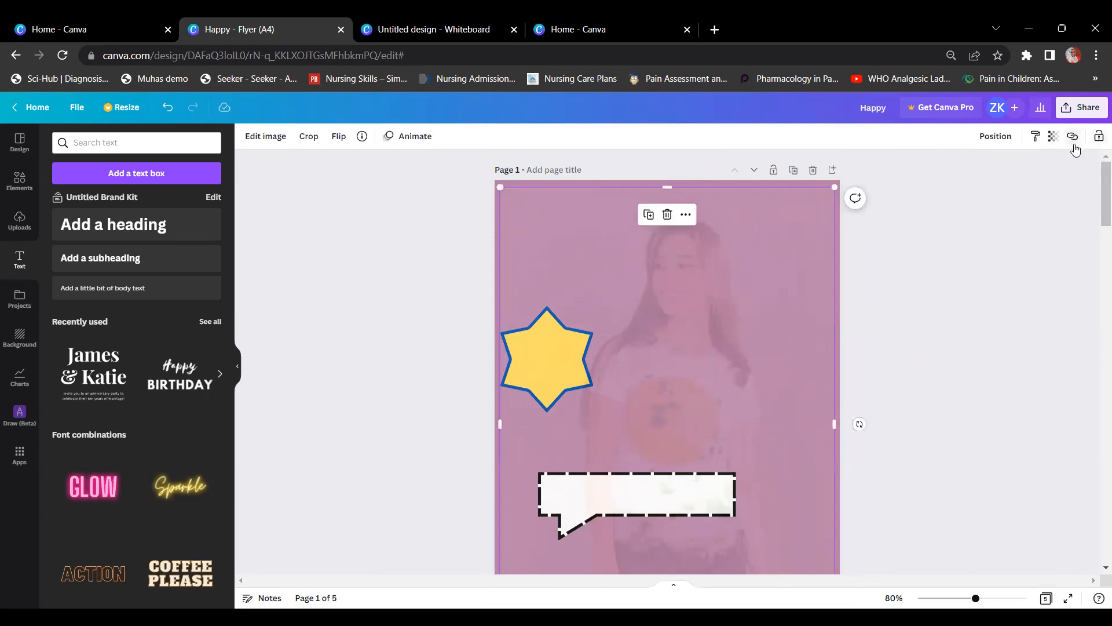
Step: Send the photo to back and move the star and speech bubble to new spots
right_click(747, 260)
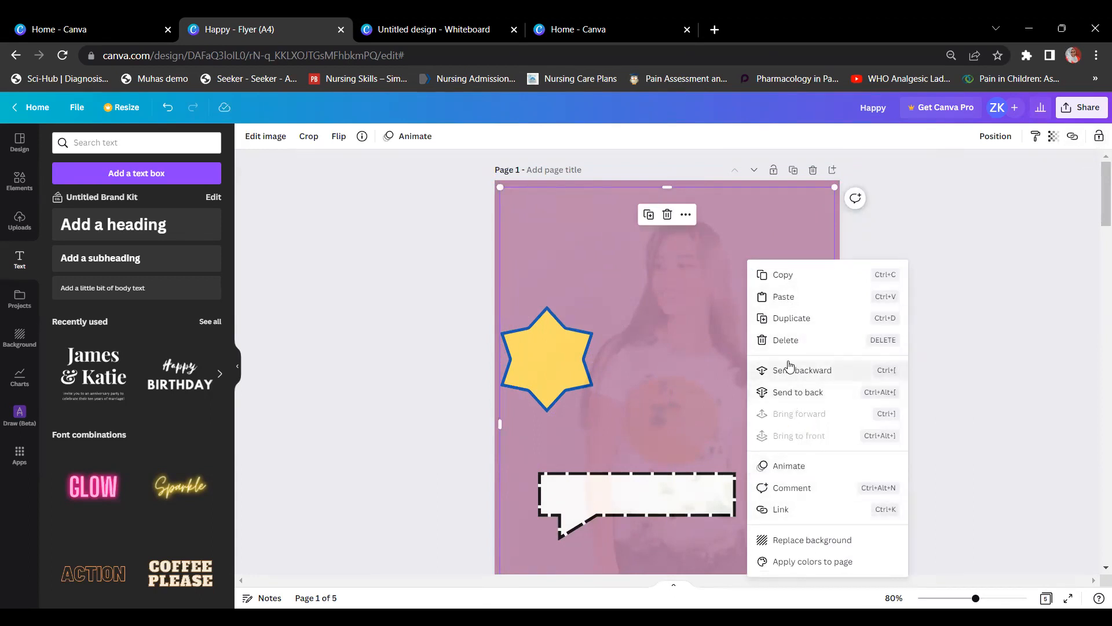
click(793, 398)
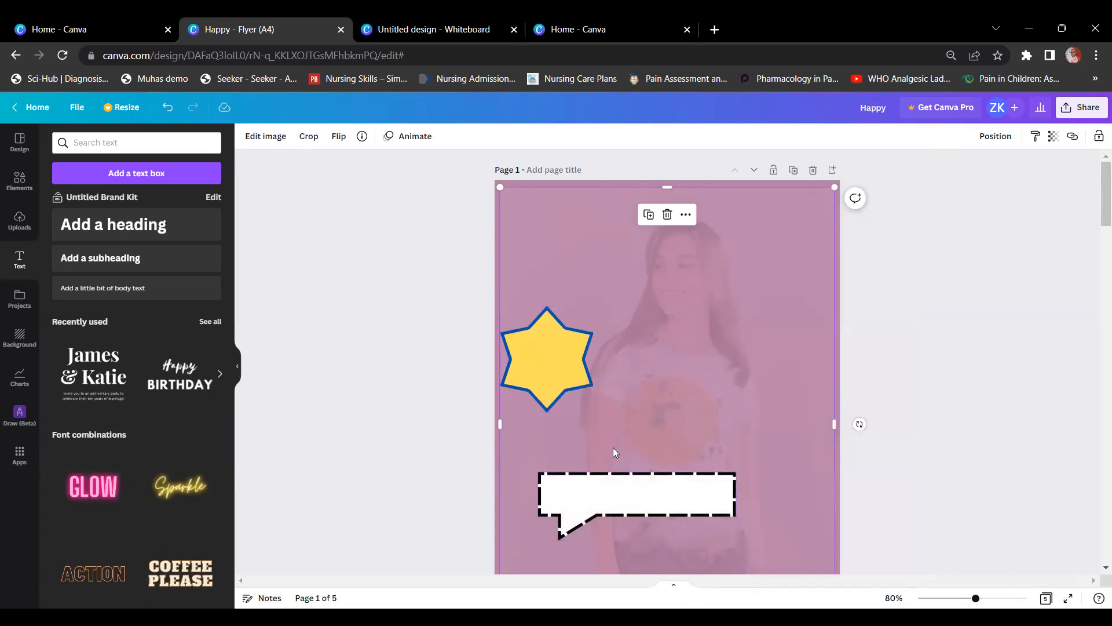
drag(550, 352, 598, 245)
drag(651, 509, 749, 266)
drag(744, 315, 691, 522)
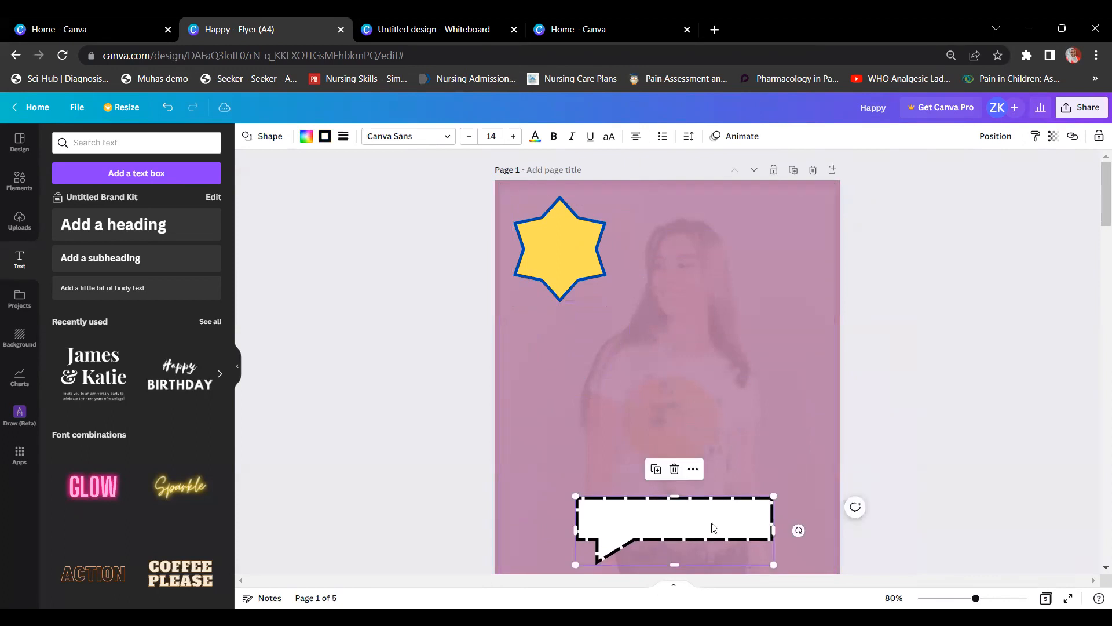
Step: Bring the photo to the front and shift it and the star lower on the page
right_click(756, 302)
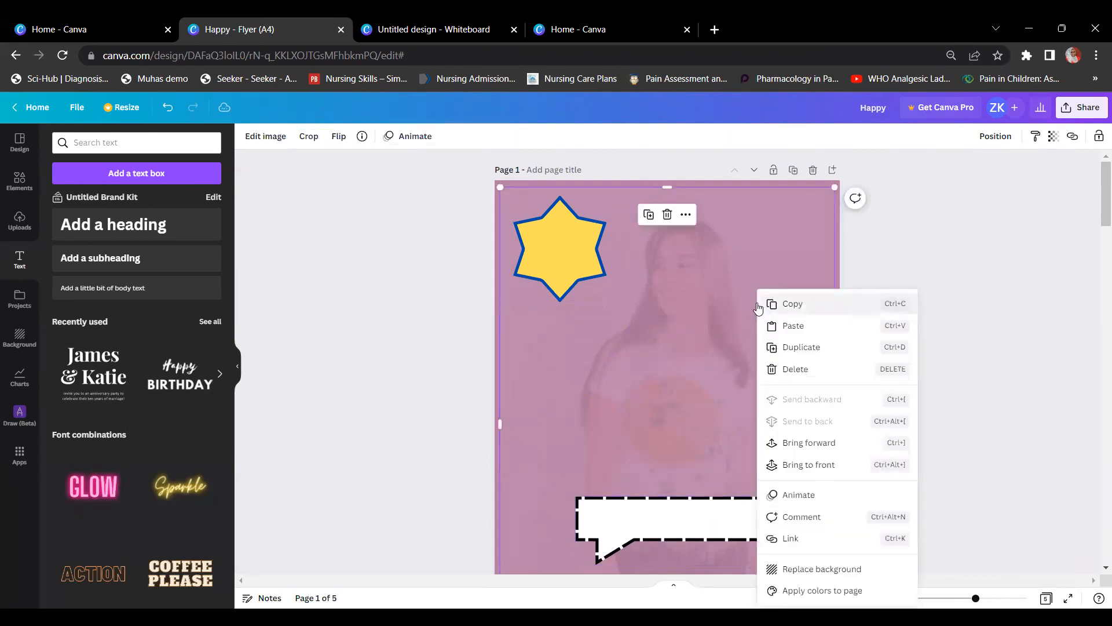
click(807, 476)
click(934, 400)
click(724, 366)
drag(716, 364, 723, 412)
drag(545, 238, 558, 324)
drag(748, 382, 743, 330)
mouse_move(579, 338)
mouse_down()
mouse_move(567, 299)
mouse_move(585, 340)
mouse_move(577, 341)
mouse_move(586, 341)
mouse_up()
Step: Send the photo back behind the star and speech bubble and realign it
right_click(756, 266)
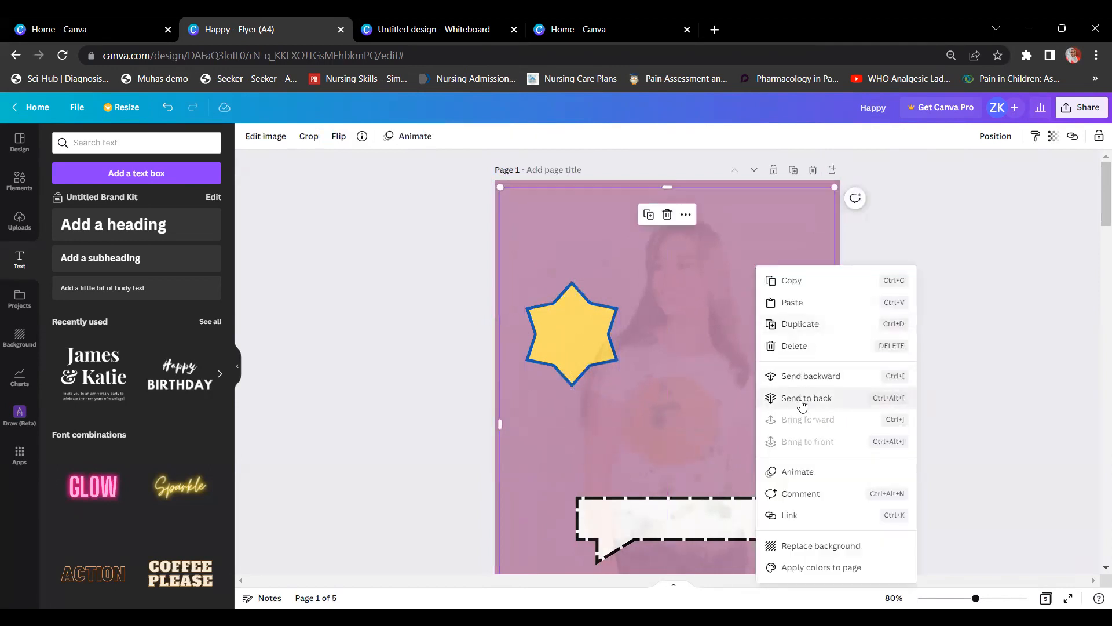
click(803, 400)
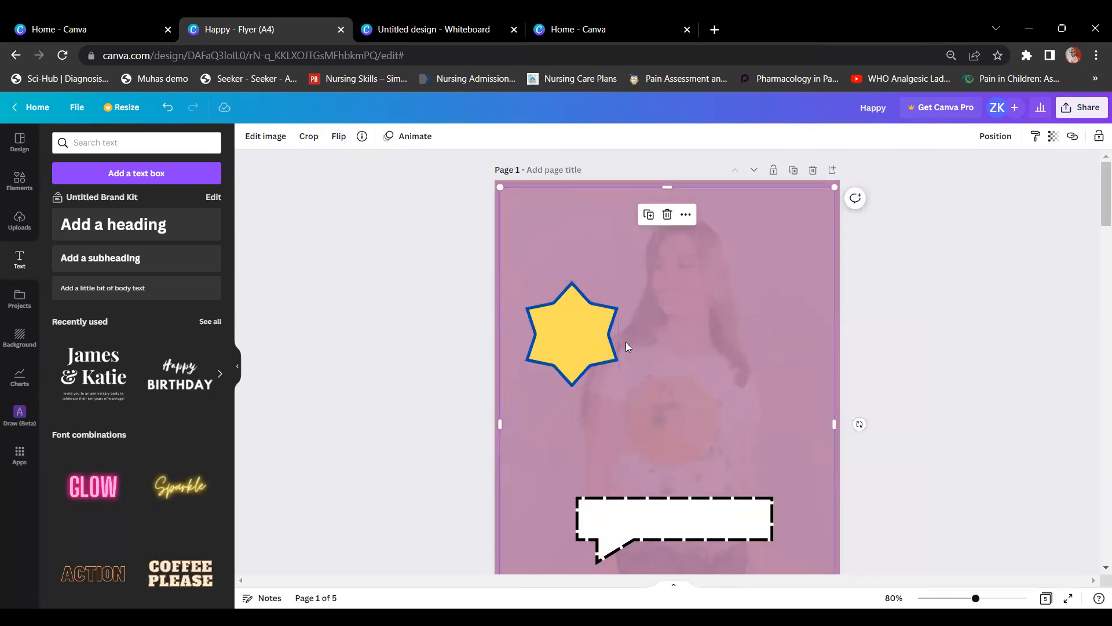
drag(582, 348, 567, 330)
right_click(625, 280)
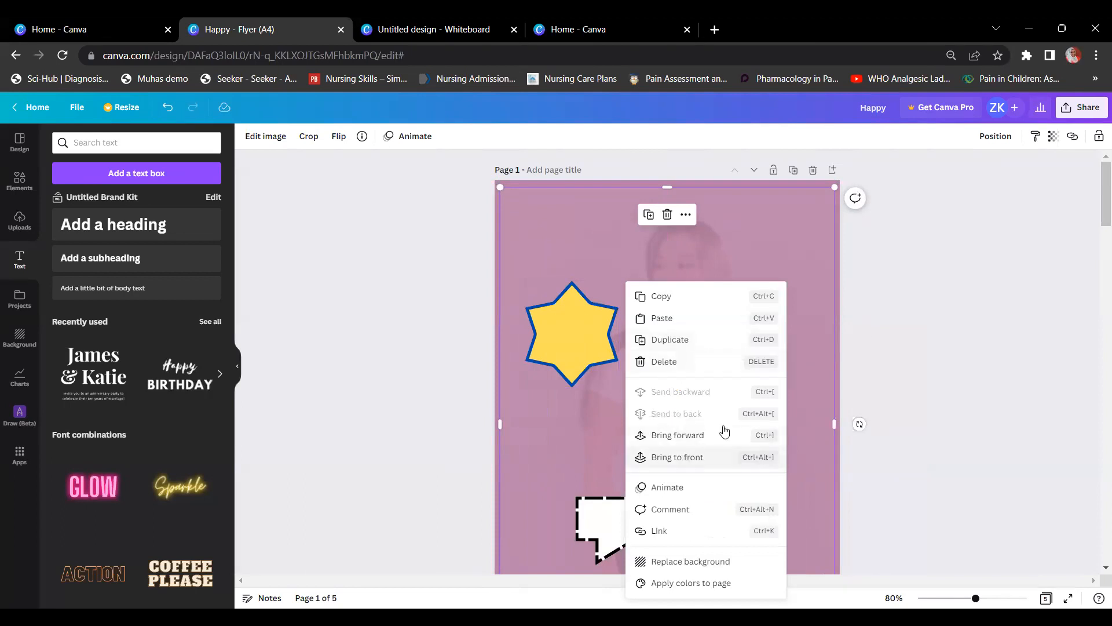
click(888, 300)
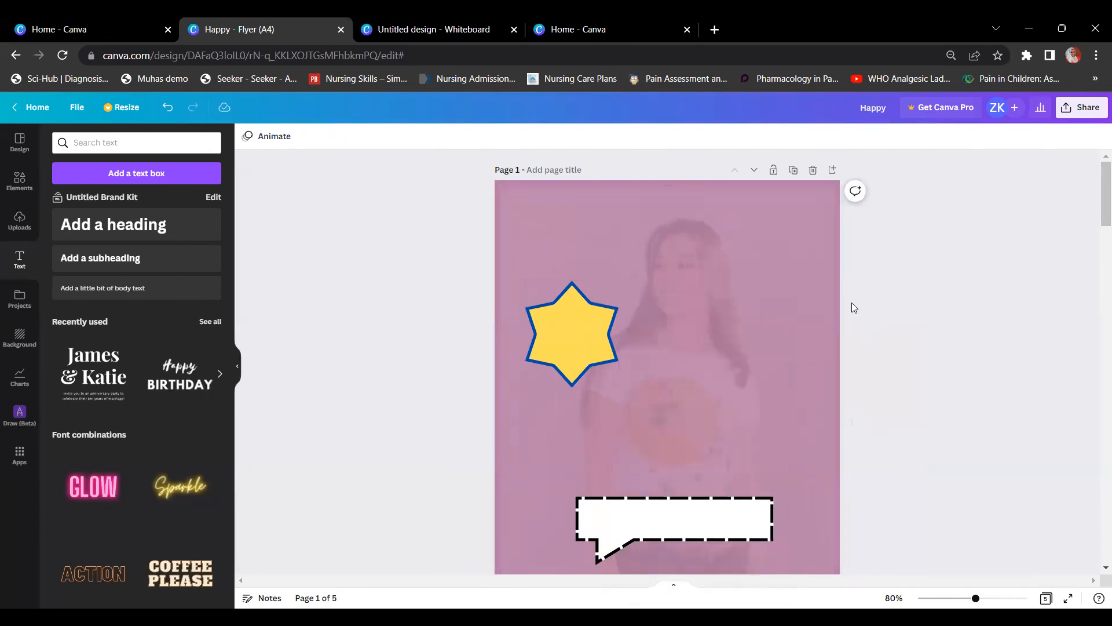
Step: Add a 'little bit of body text' box beside the star, then return to the Canva home tab
scroll(854, 307, down, 3)
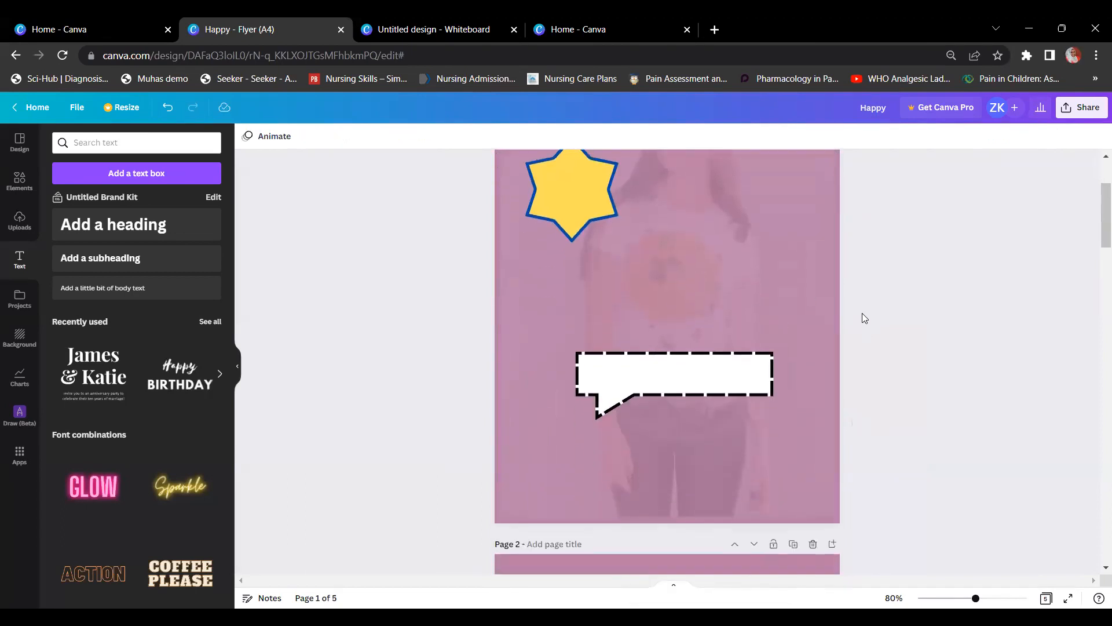
scroll(863, 317, up, 3)
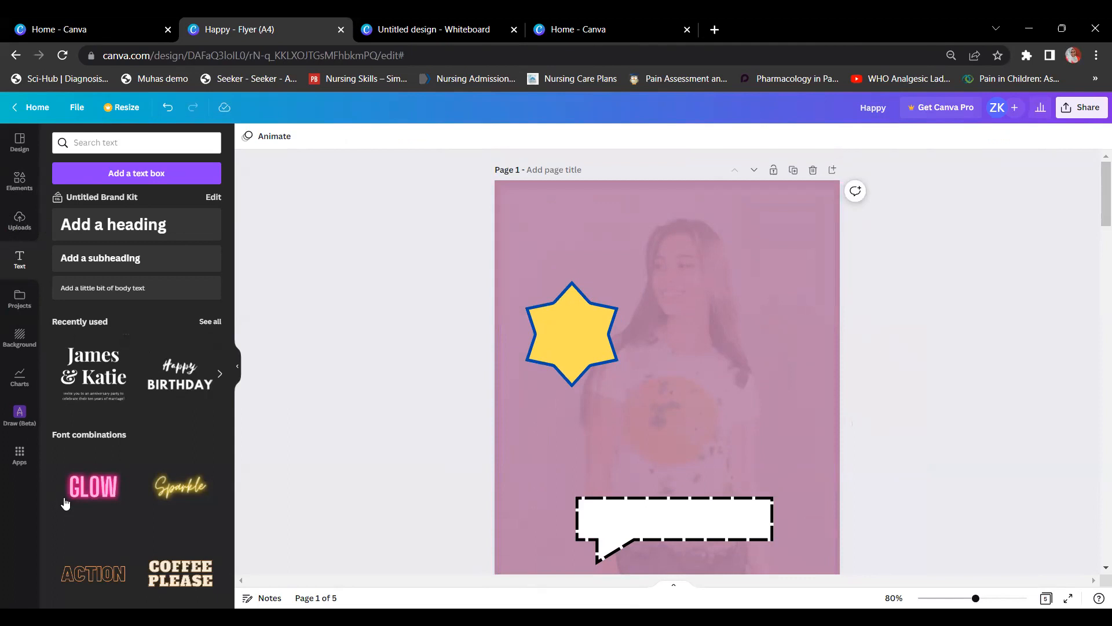
click(109, 299)
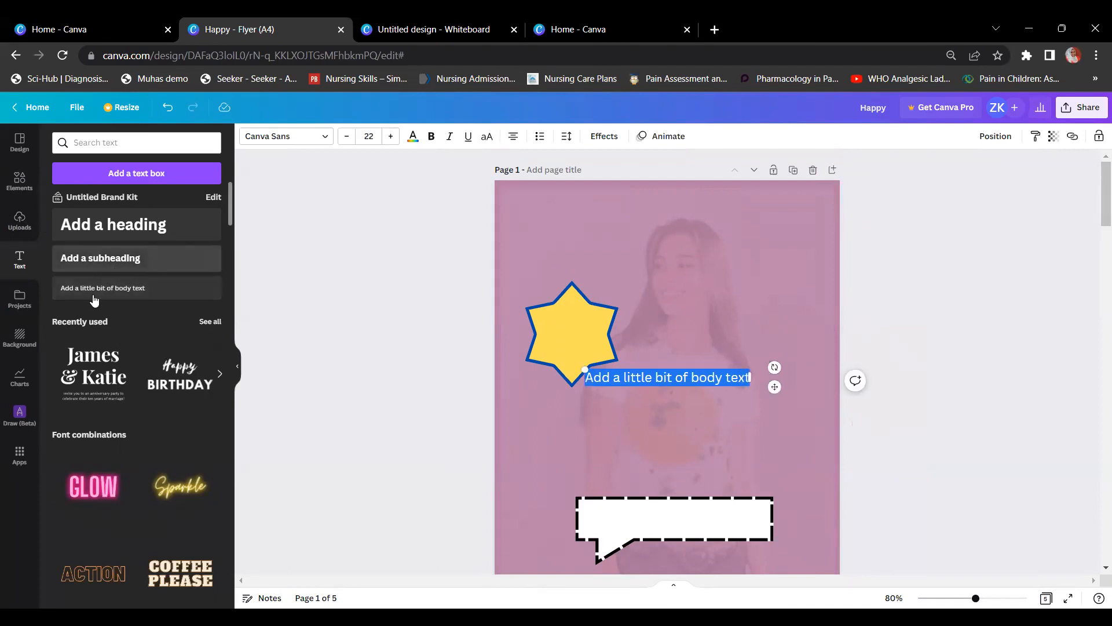
click(32, 235)
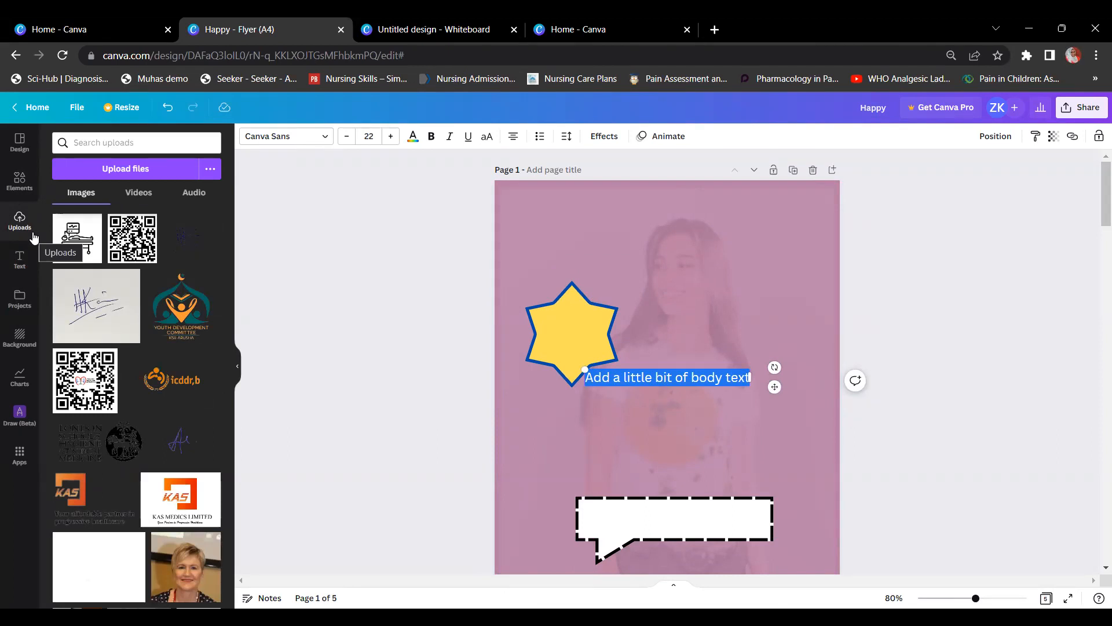
click(953, 337)
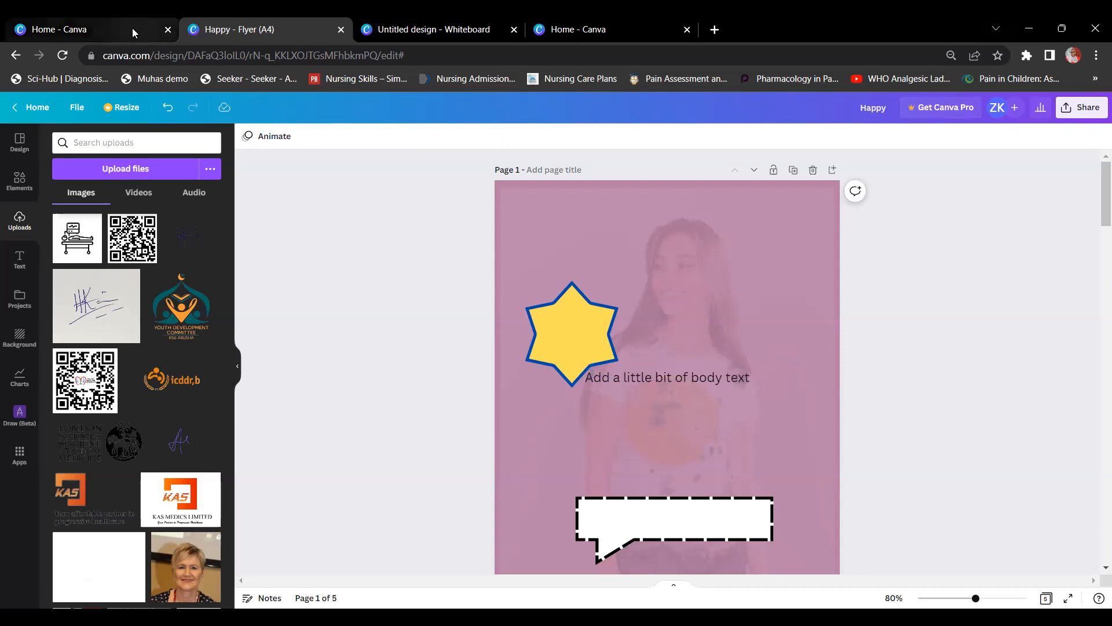
click(91, 17)
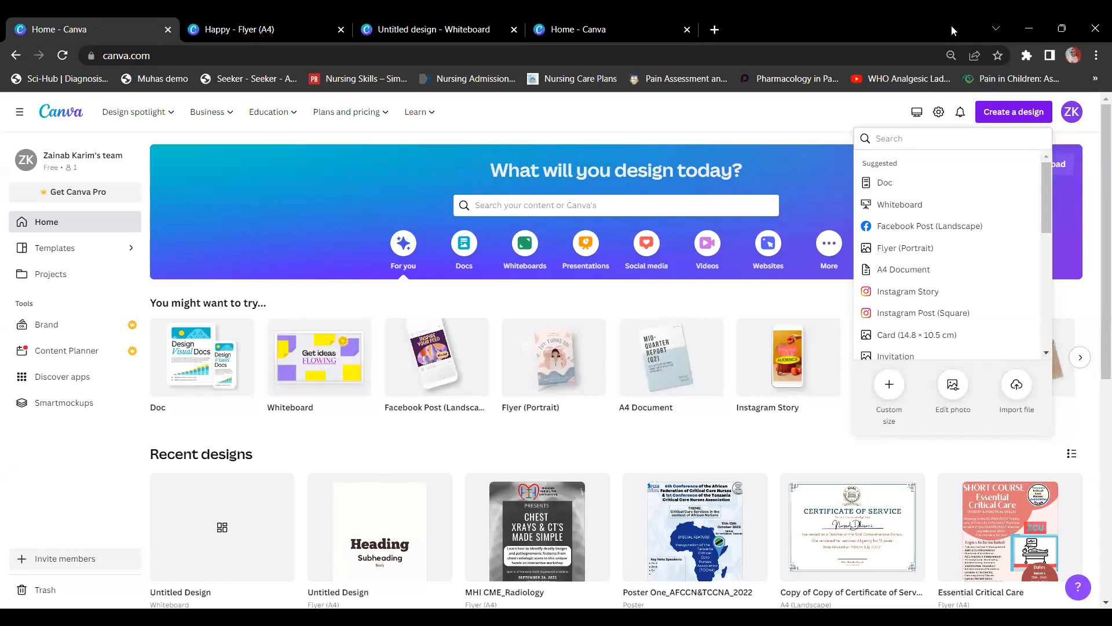
Step: Search Google for 'background remover free' in a new tab and open the remove.bg result
key(ctrl+t)
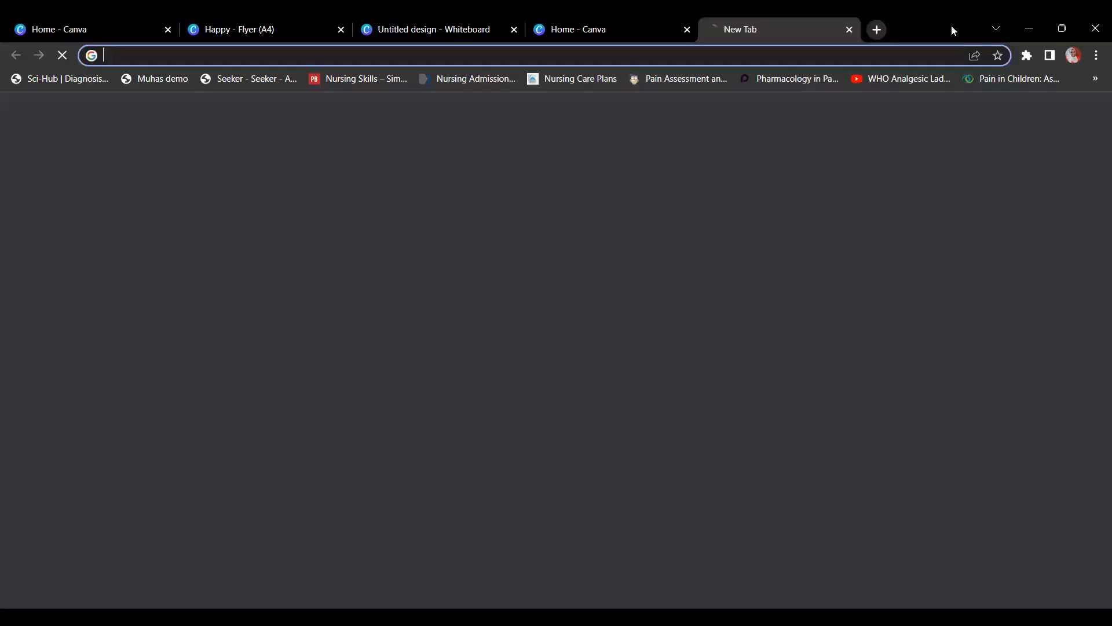
click(527, 314)
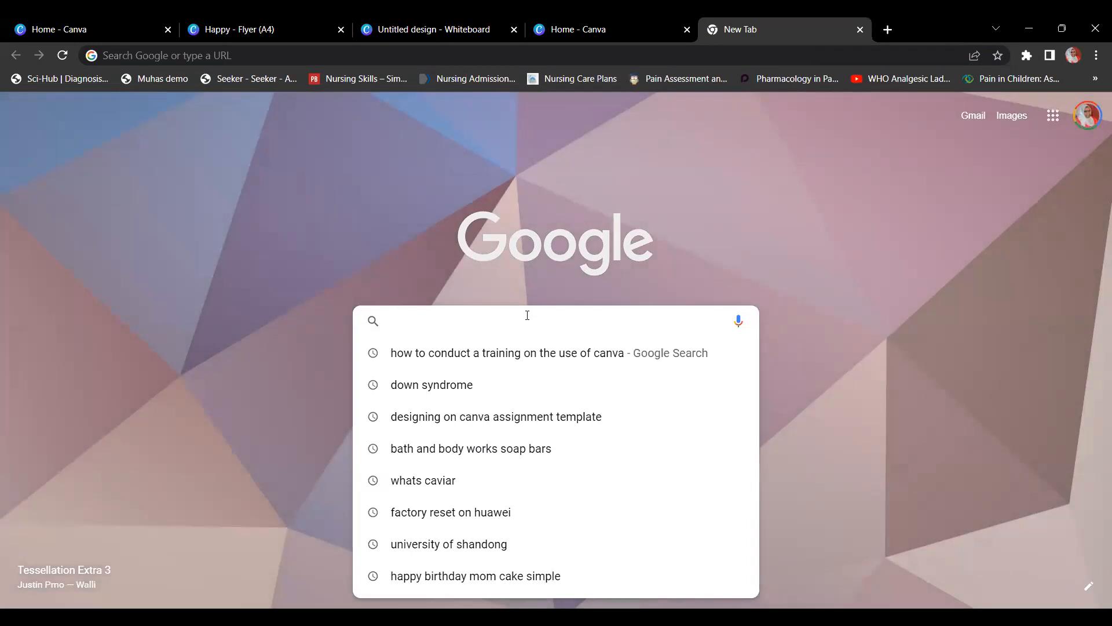
text(backg)
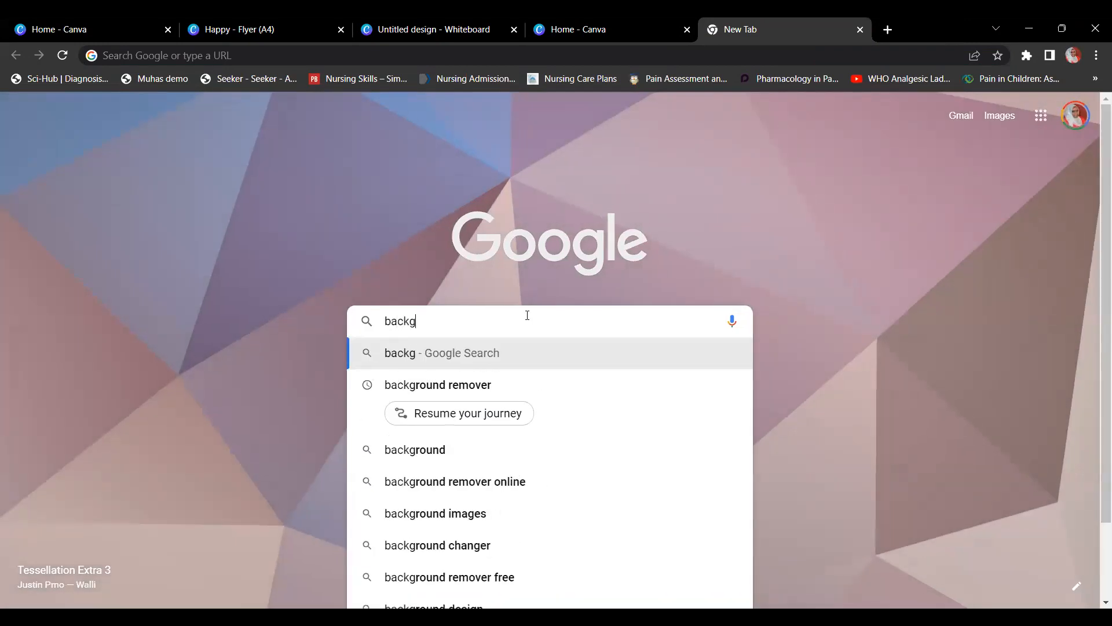
text(rounf)
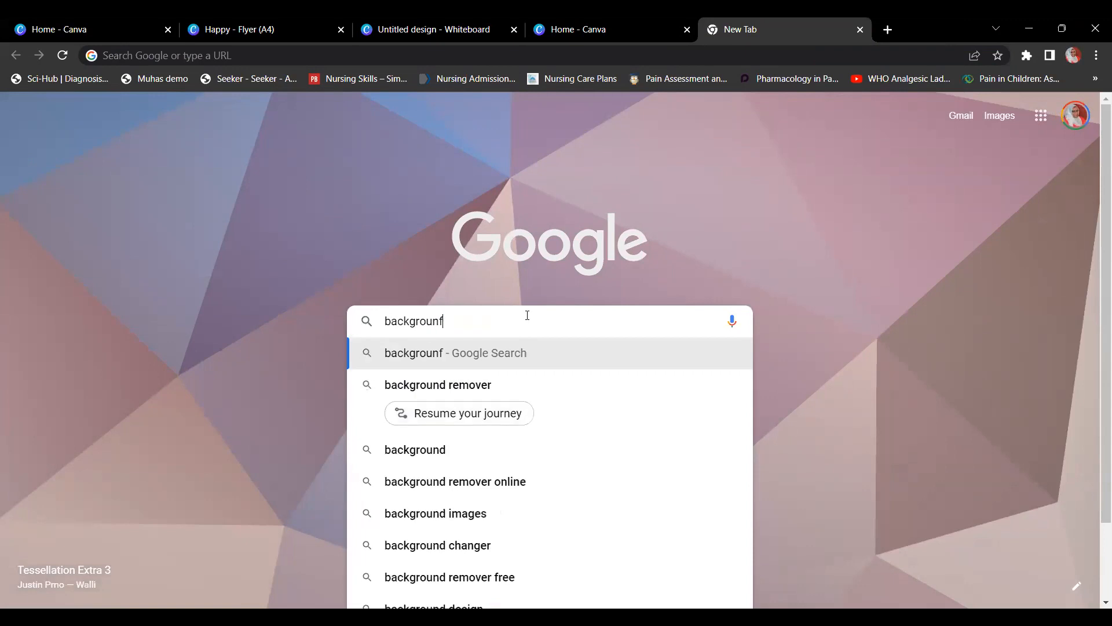
key(BackSpace)
text(d remover)
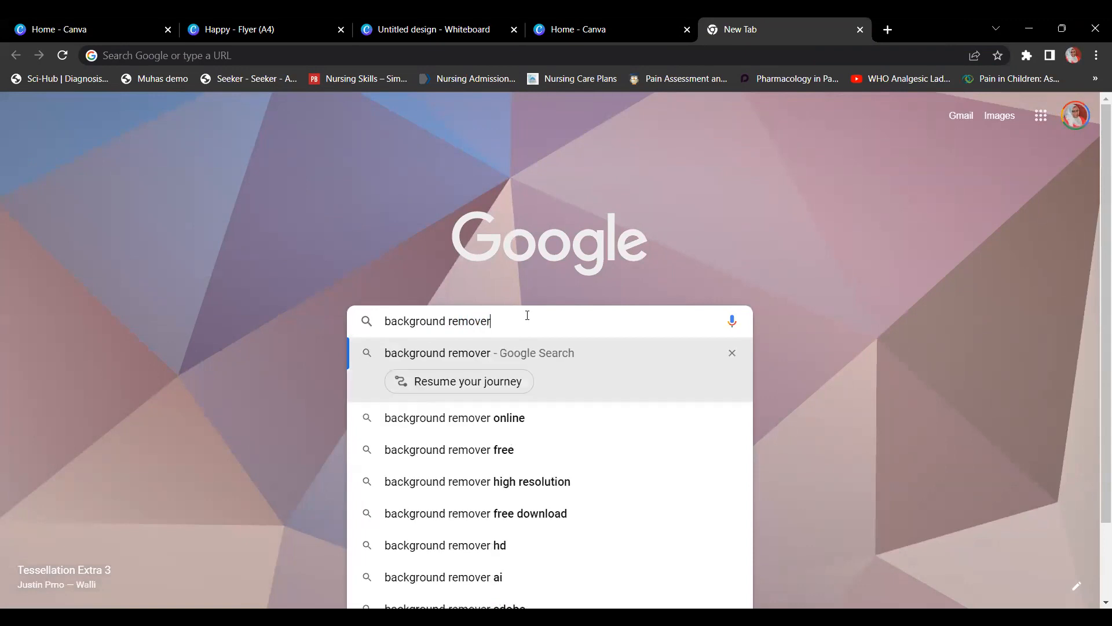
click(447, 454)
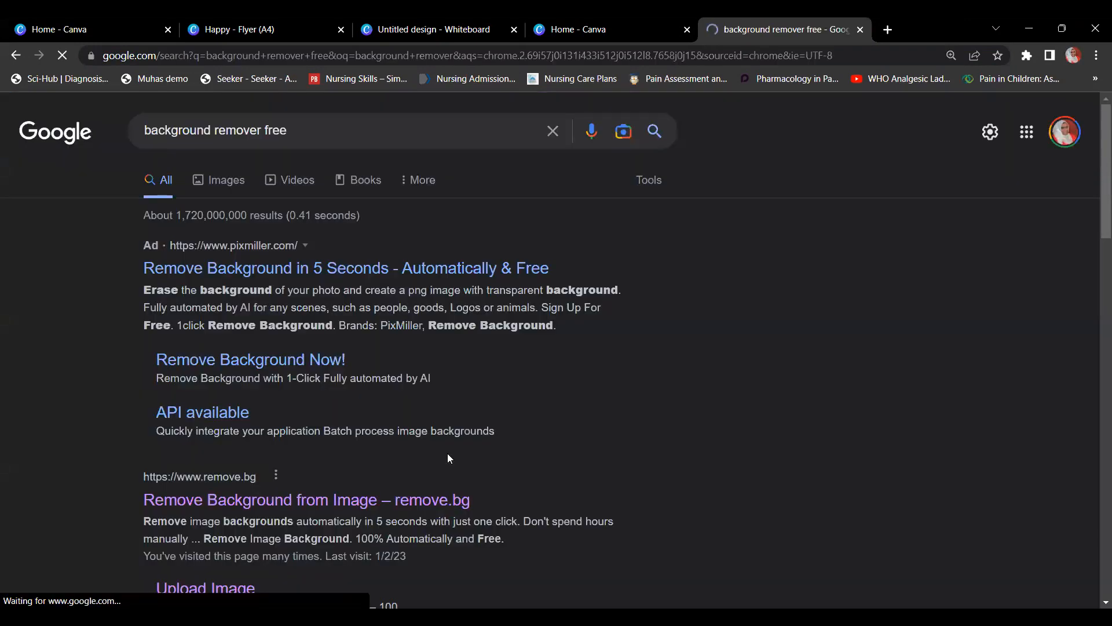
scroll(447, 452, down, 1)
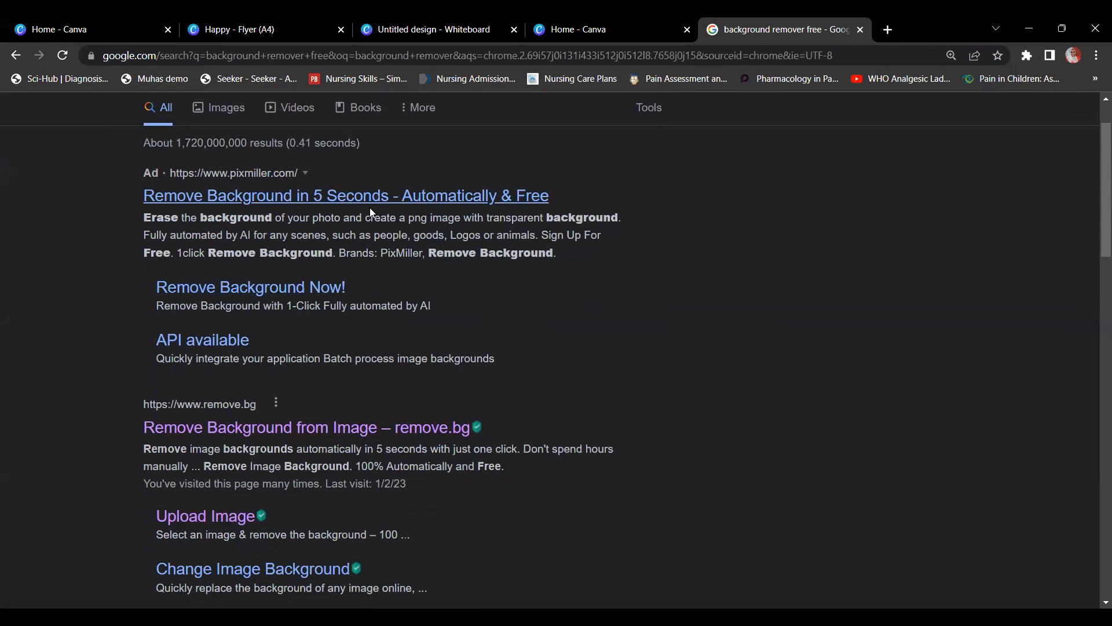
scroll(365, 307, down, 3)
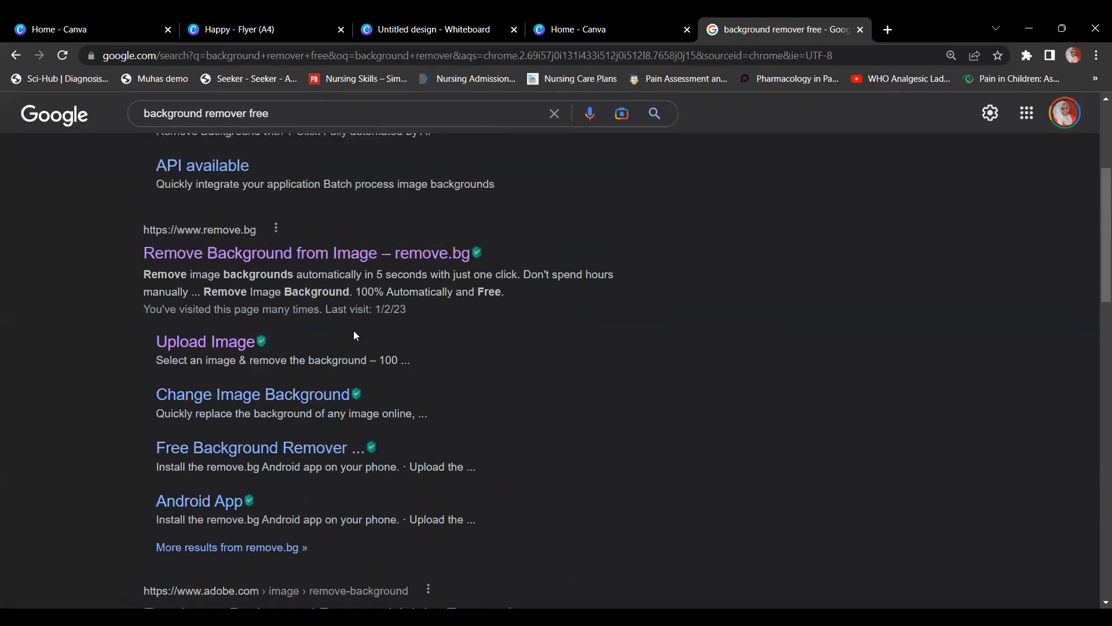
scroll(354, 335, up, 1)
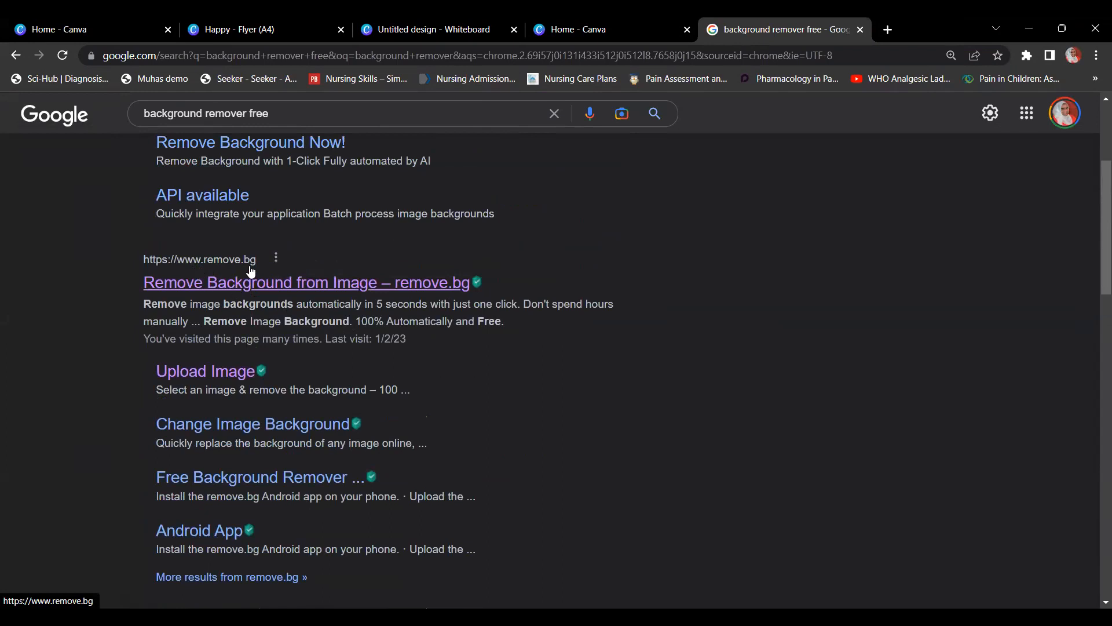
click(329, 284)
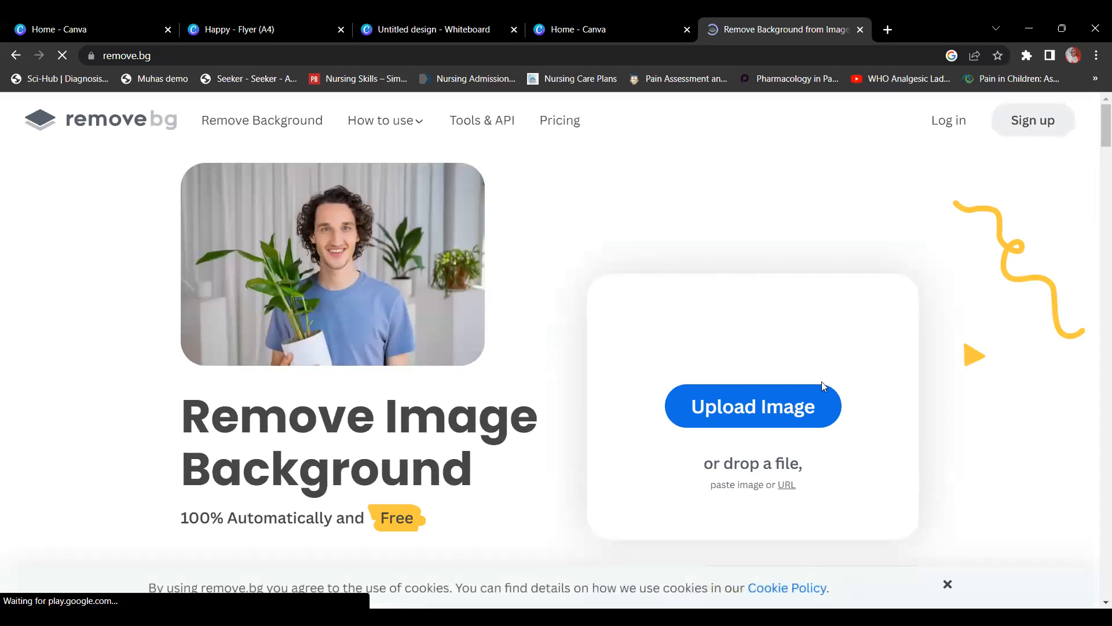
Step: Upload the podium speaker photo from Downloads to remove.bg and download the 447 × 559 cut-out PNG
click(793, 412)
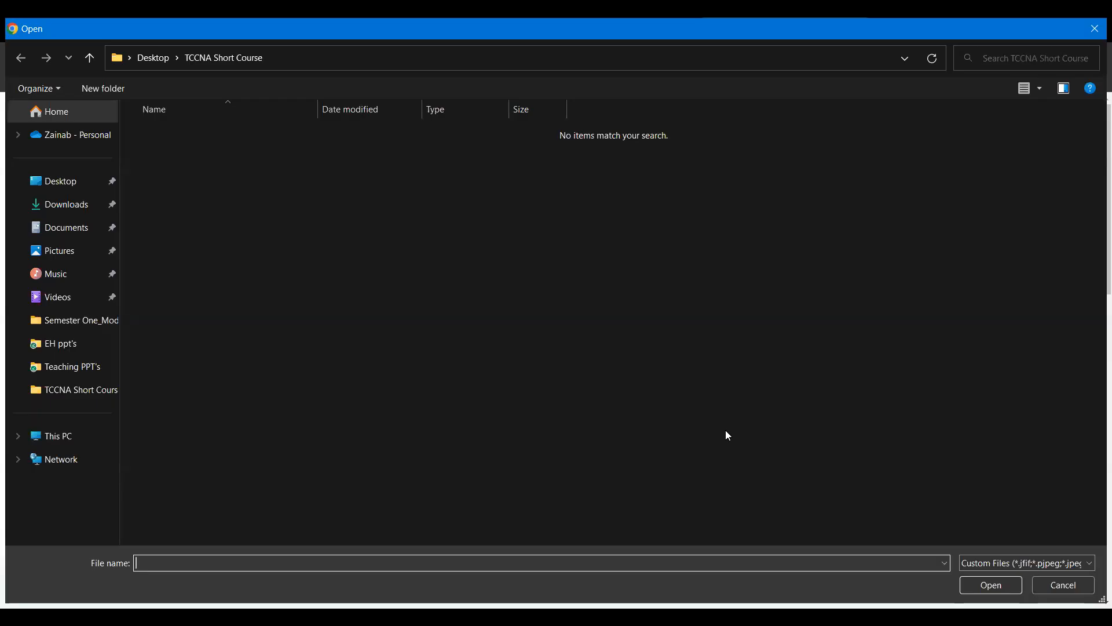
click(77, 255)
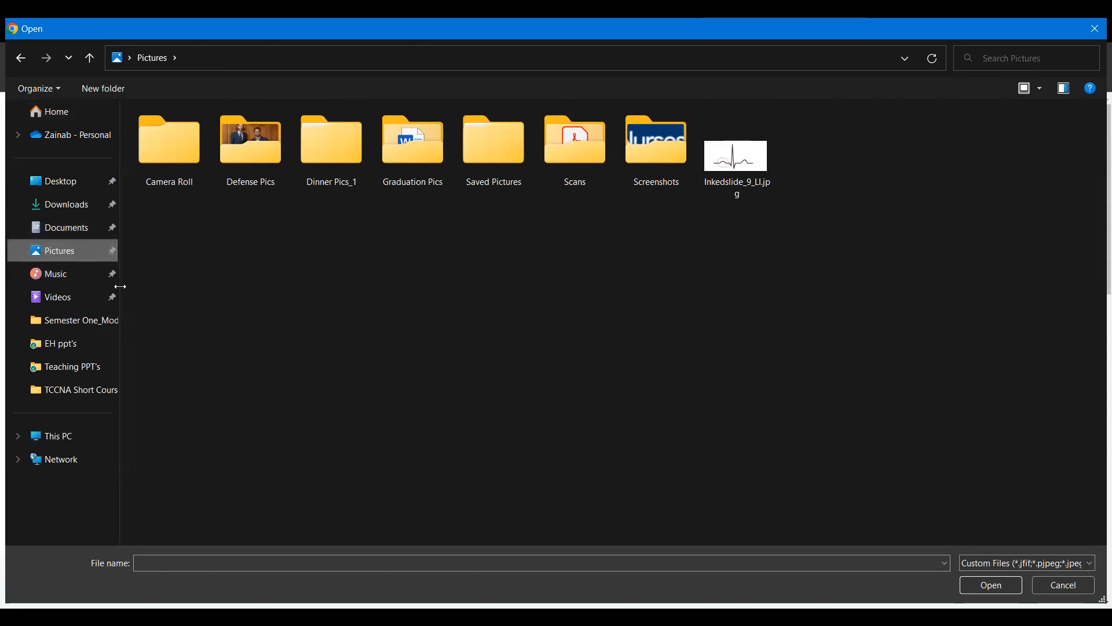
click(64, 207)
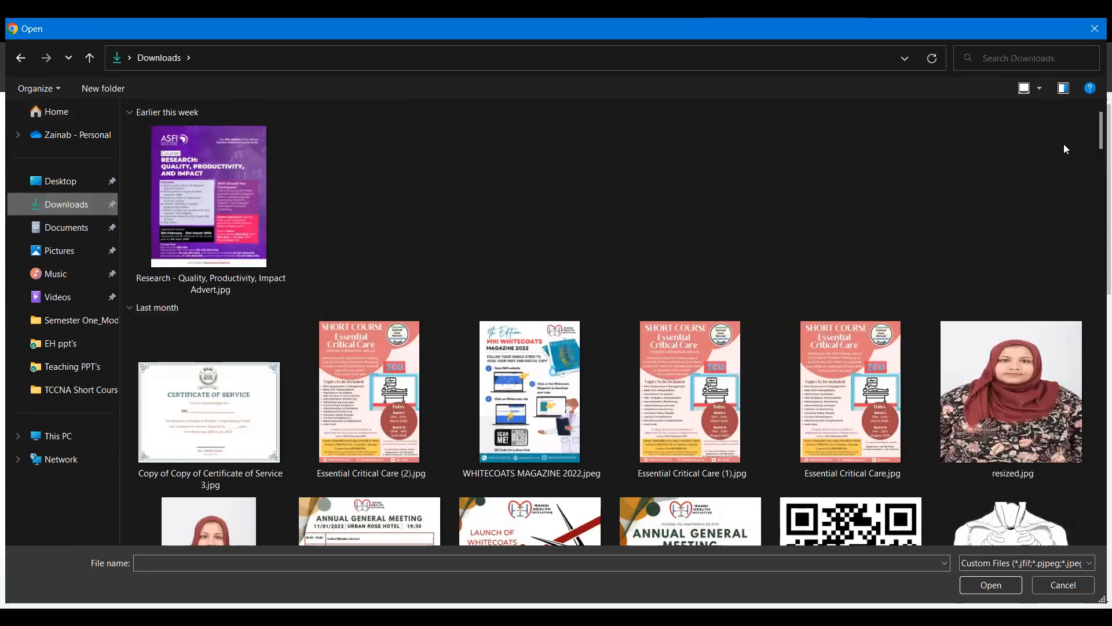
scroll(1095, 160, down, 1)
scroll(1094, 168, down, 8)
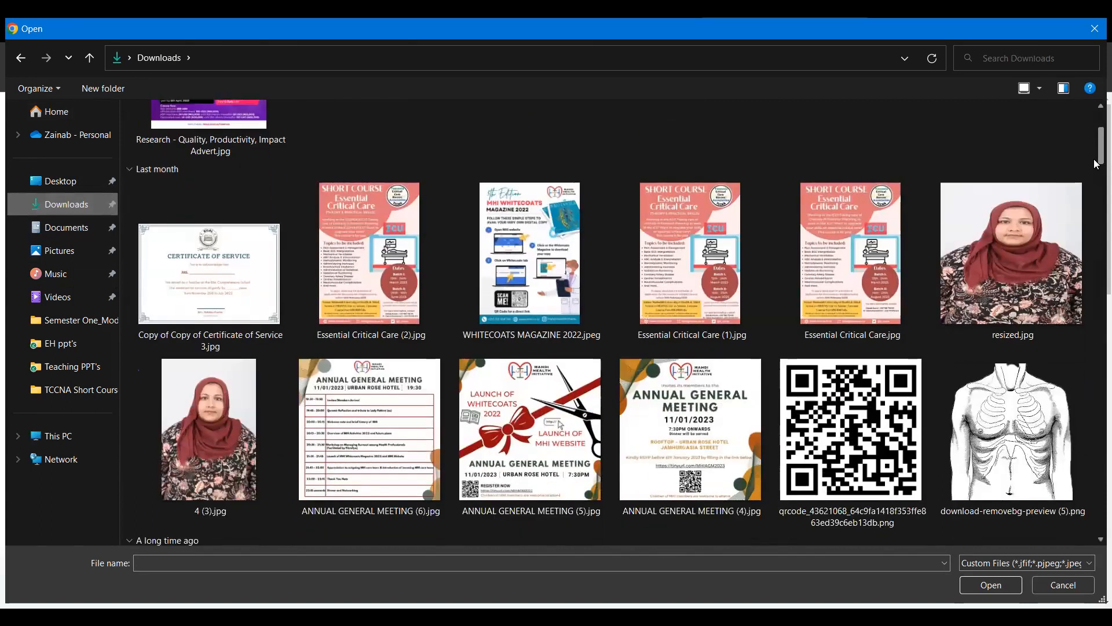
scroll(1094, 197, down, 10)
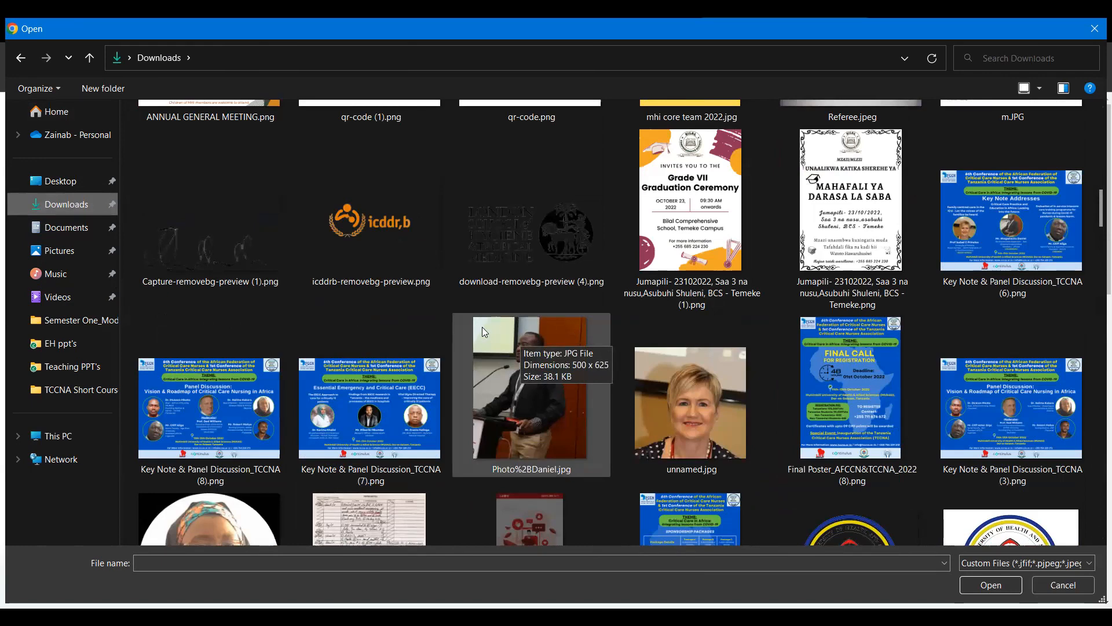
click(515, 418)
double_click(515, 418)
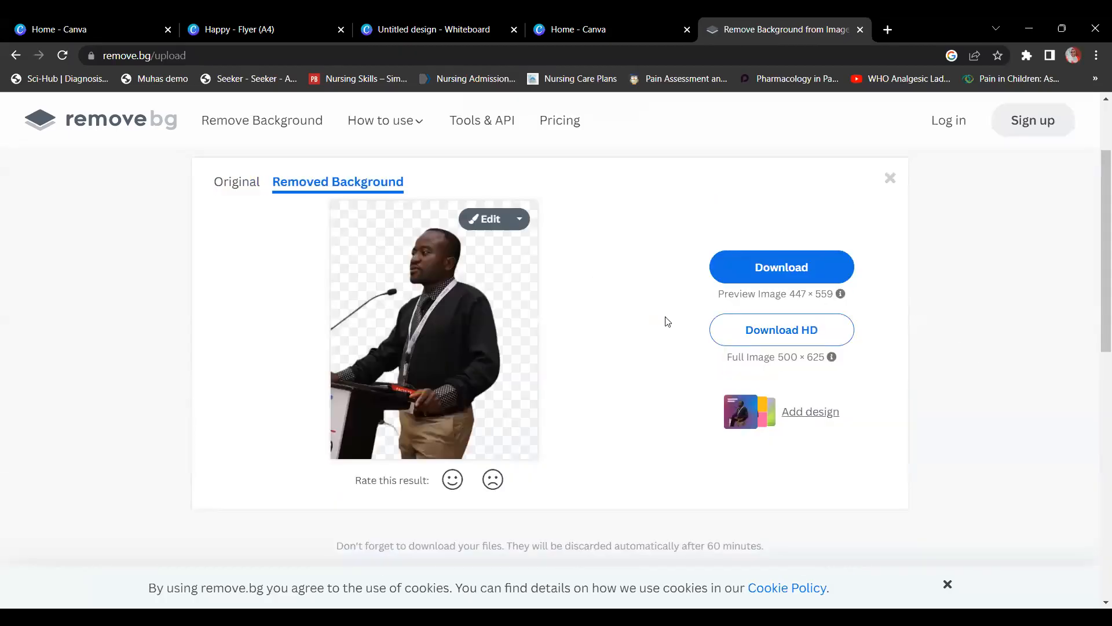
click(845, 267)
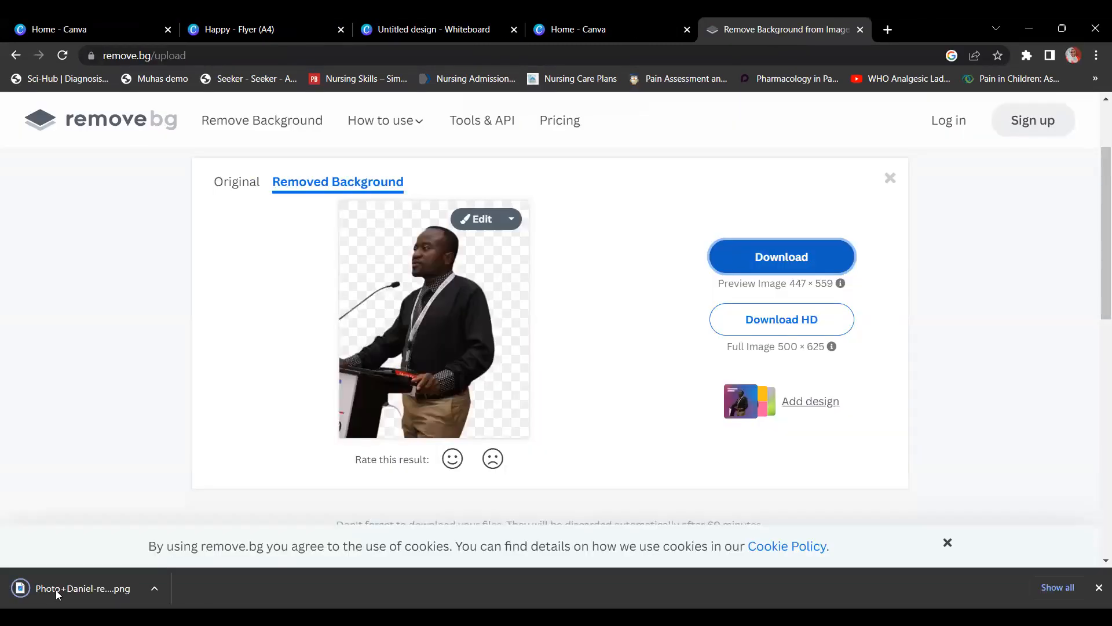
click(55, 590)
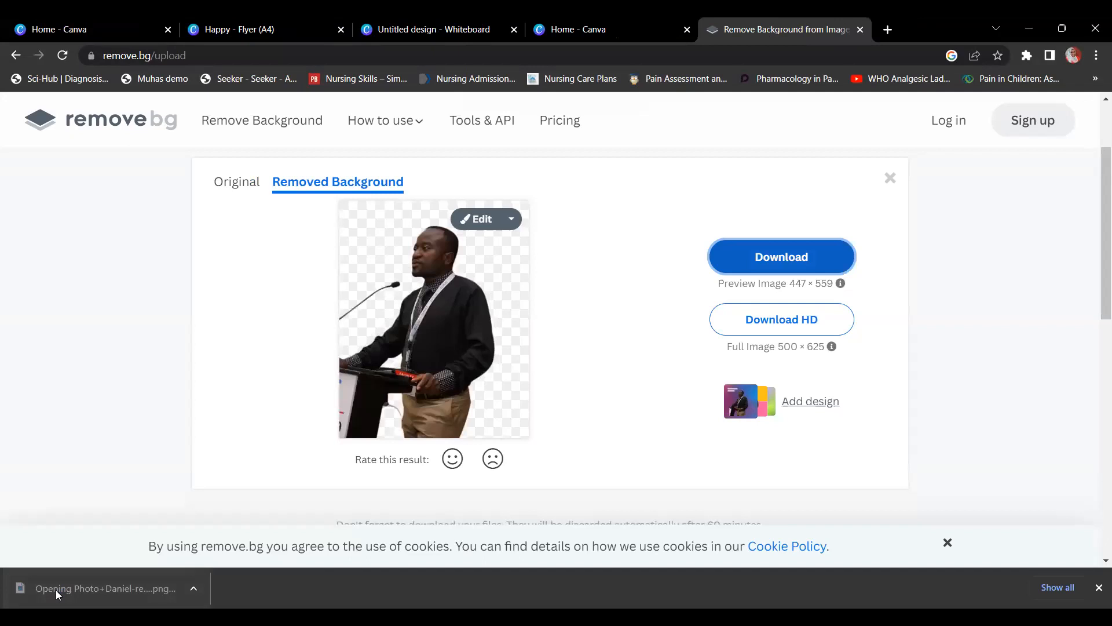
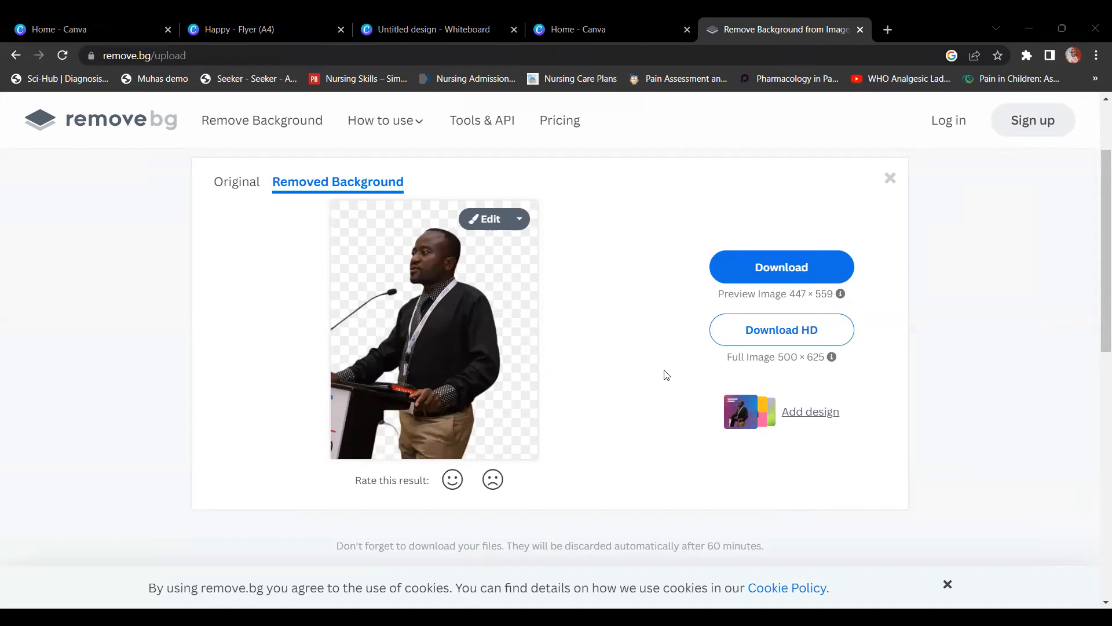
Step: Download the background-removed speaker photo from remove.bg and switch back to the Happy flyer in Canva
click(748, 265)
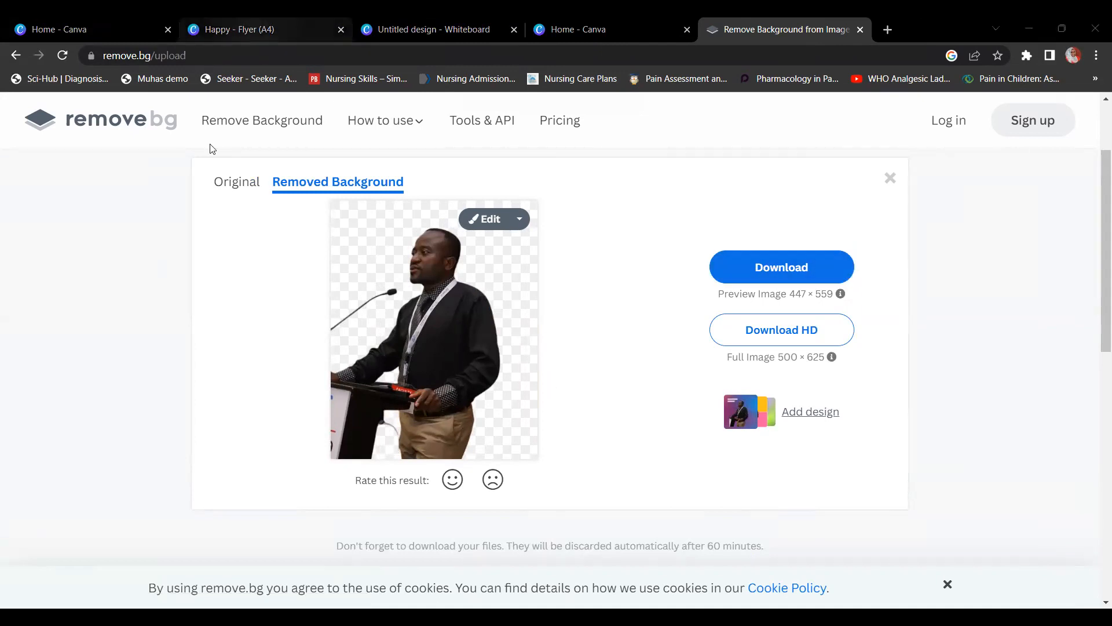
key(ctrl+2)
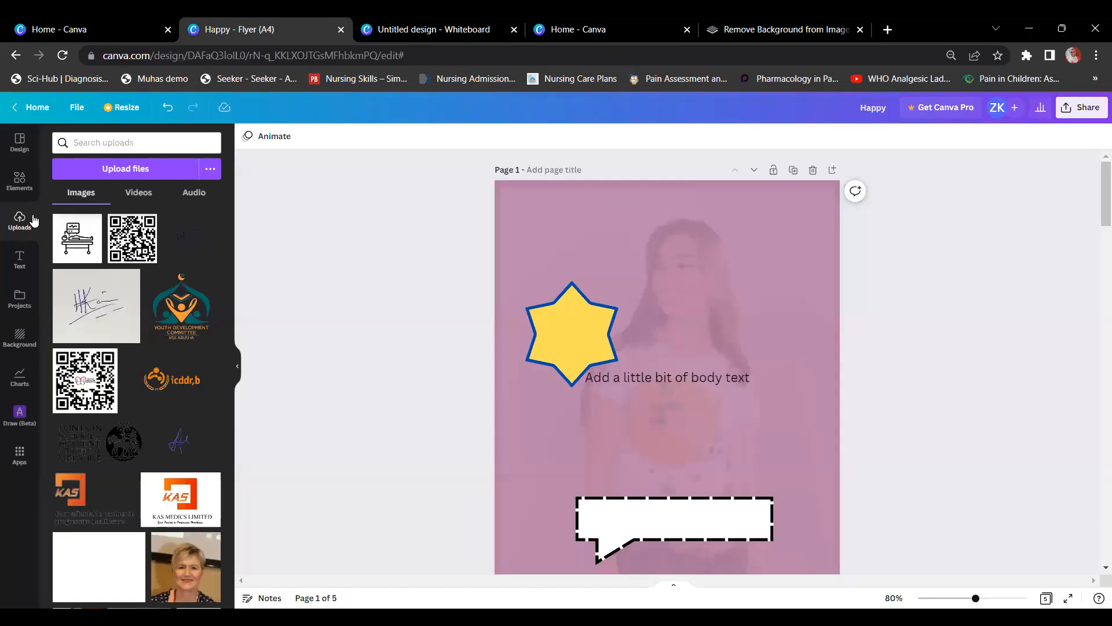
Step: Upload the removebg speaker PNG from Downloads into the Canva design
click(127, 170)
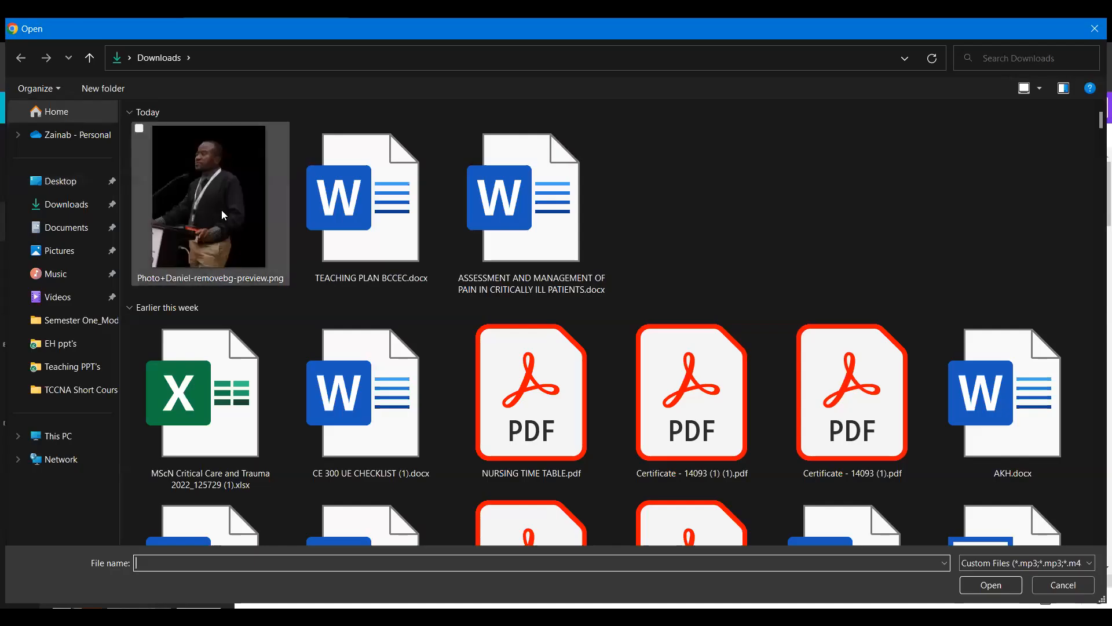
click(221, 209)
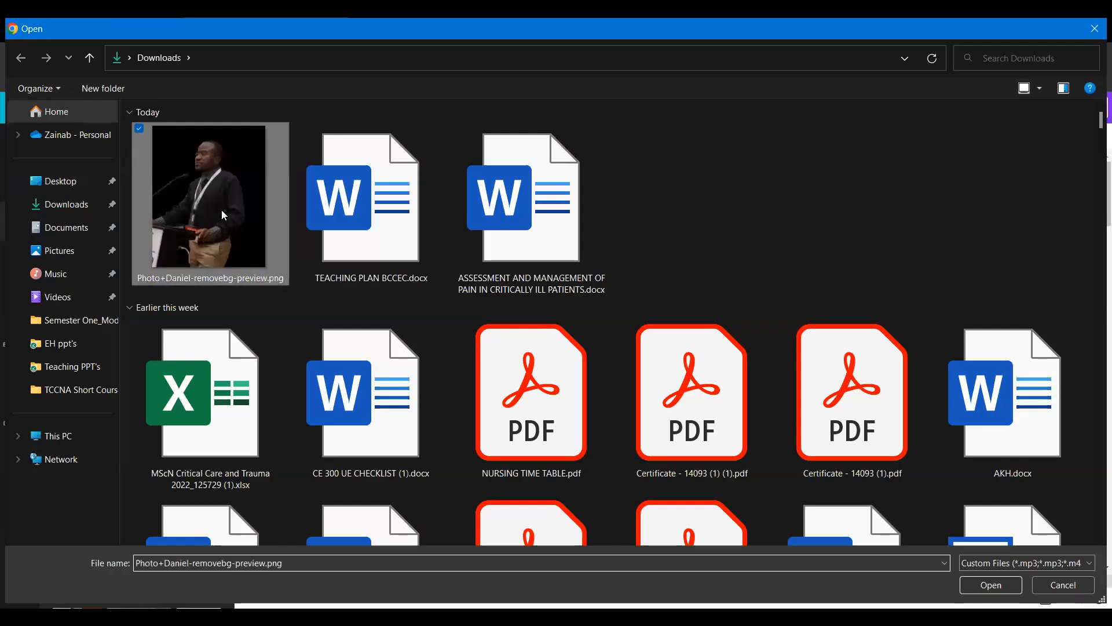
double_click(221, 210)
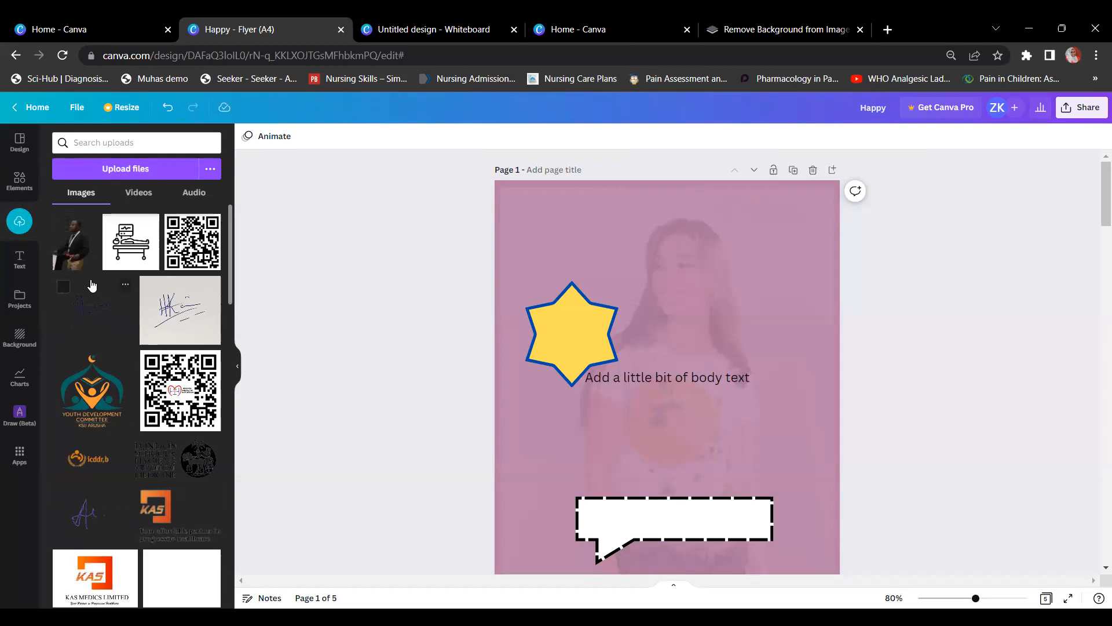
Step: Add the speaker photo to page 1, shrunk down in the upper-right corner
click(72, 242)
drag(692, 381, 745, 262)
drag(811, 187, 744, 276)
drag(657, 401, 723, 315)
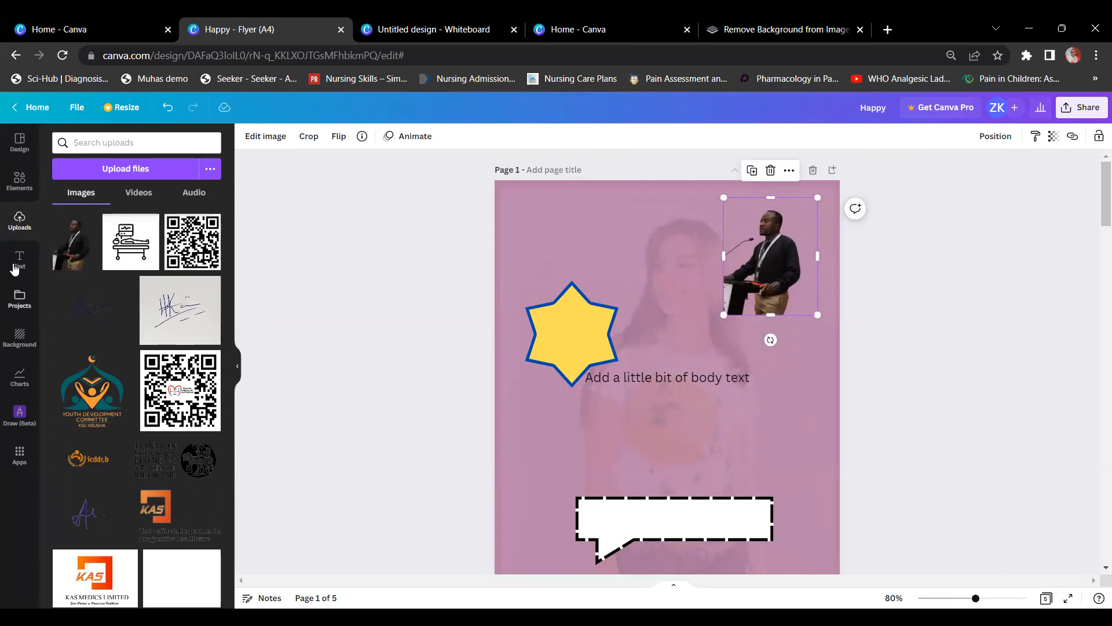
Step: Add the torn-paper landscape frame from the full Frames collection to page 1
click(19, 179)
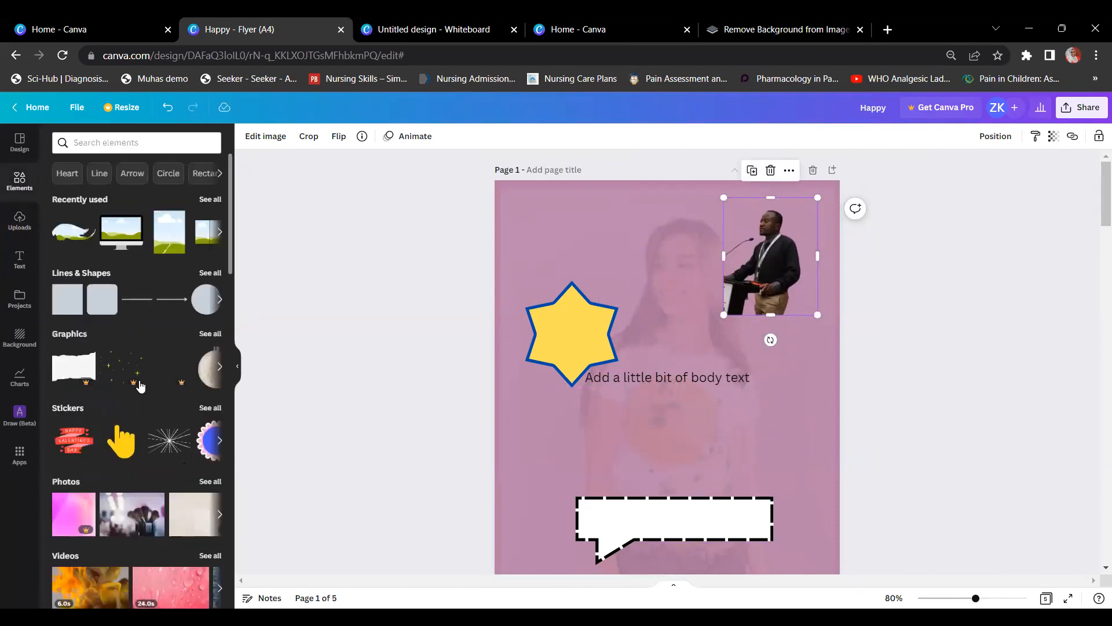
scroll(133, 426, down, 4)
scroll(132, 427, down, 4)
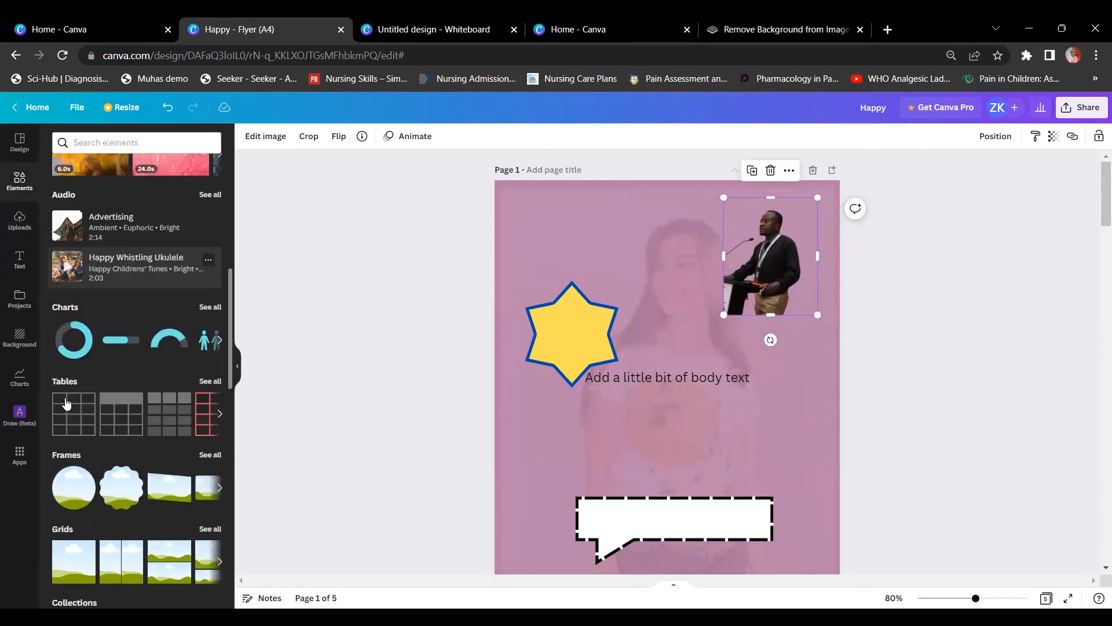
scroll(49, 390, down, 2)
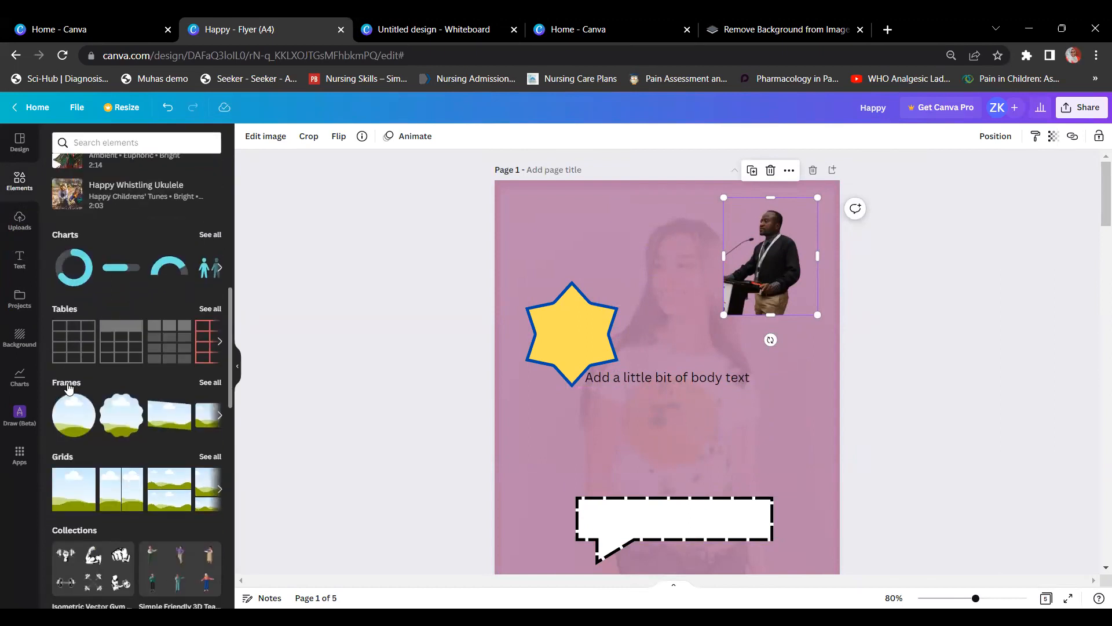
click(209, 384)
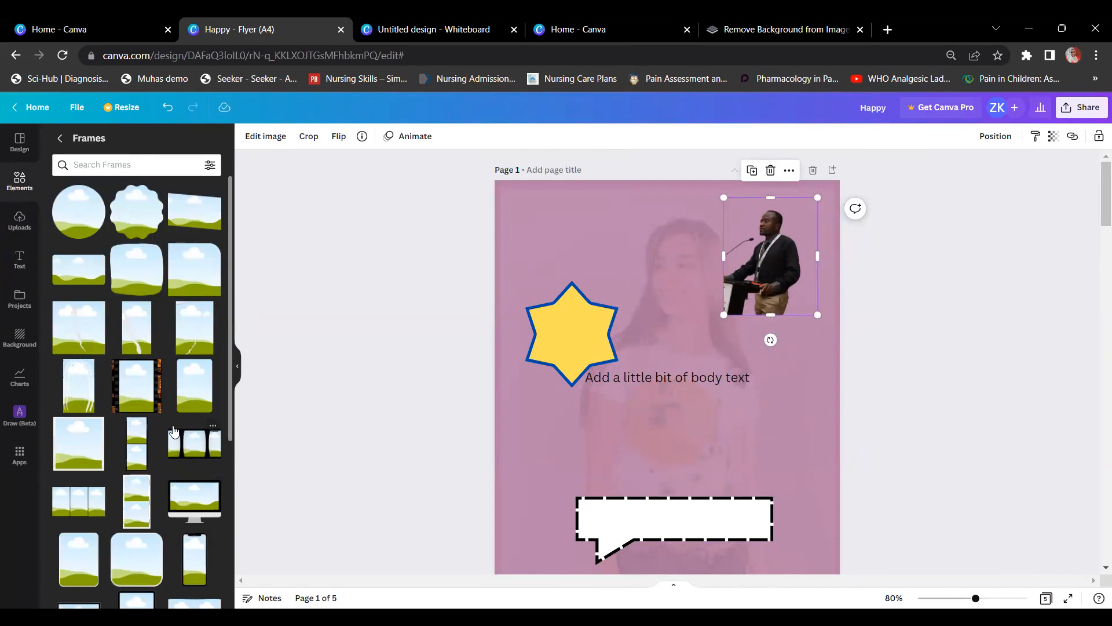
scroll(178, 265, down, 4)
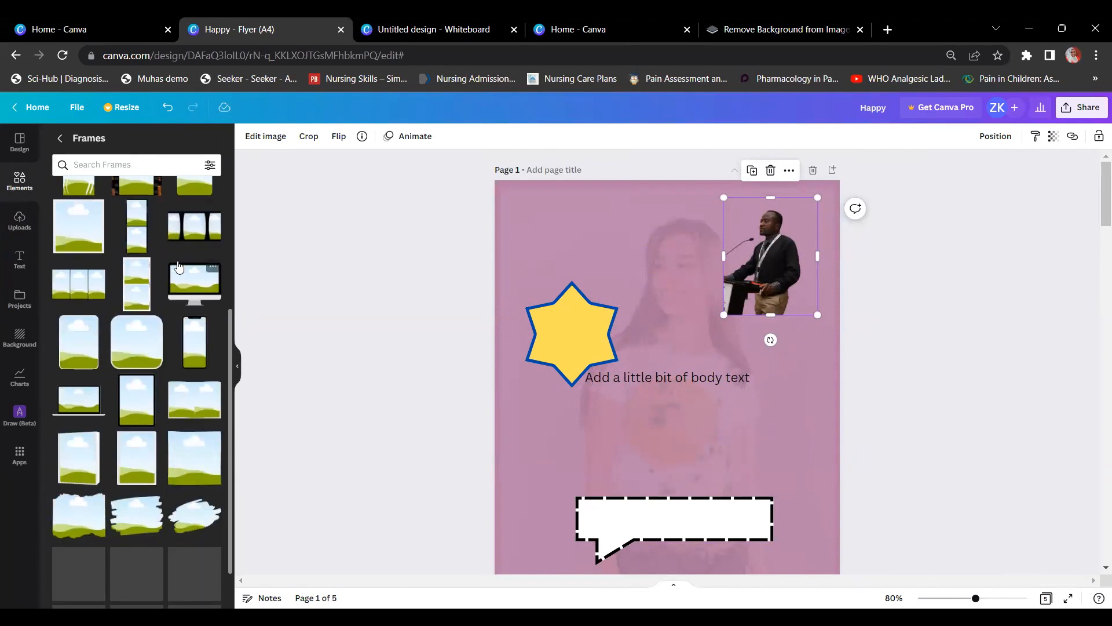
scroll(72, 472, down, 1)
click(80, 470)
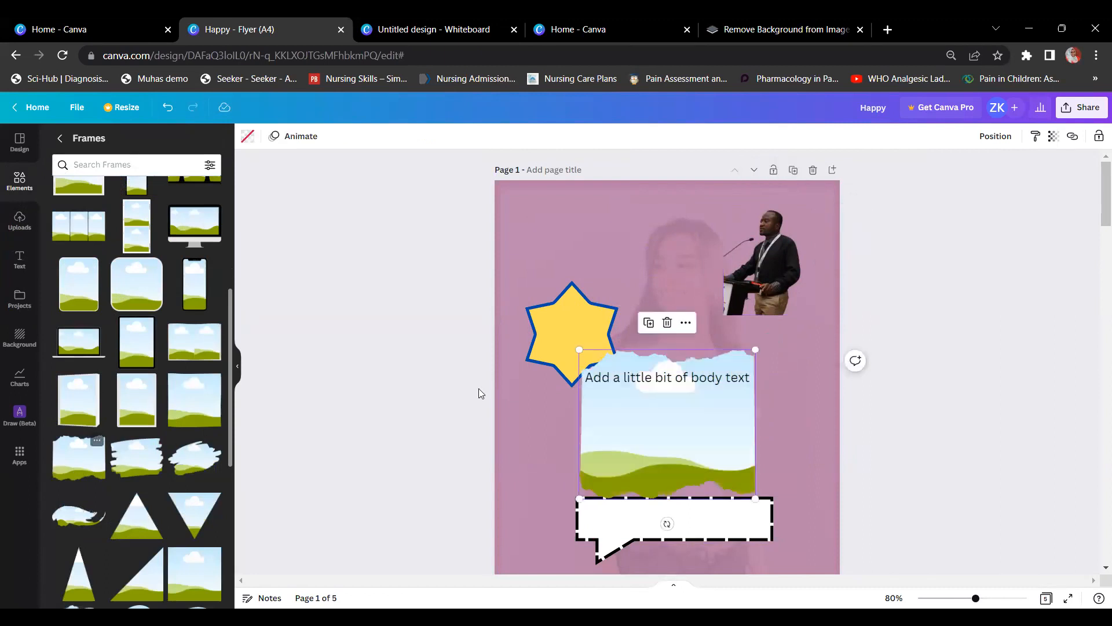
Step: Drop the speaker photo into the torn-paper frame and shift it down within the frame
drag(762, 282, 717, 277)
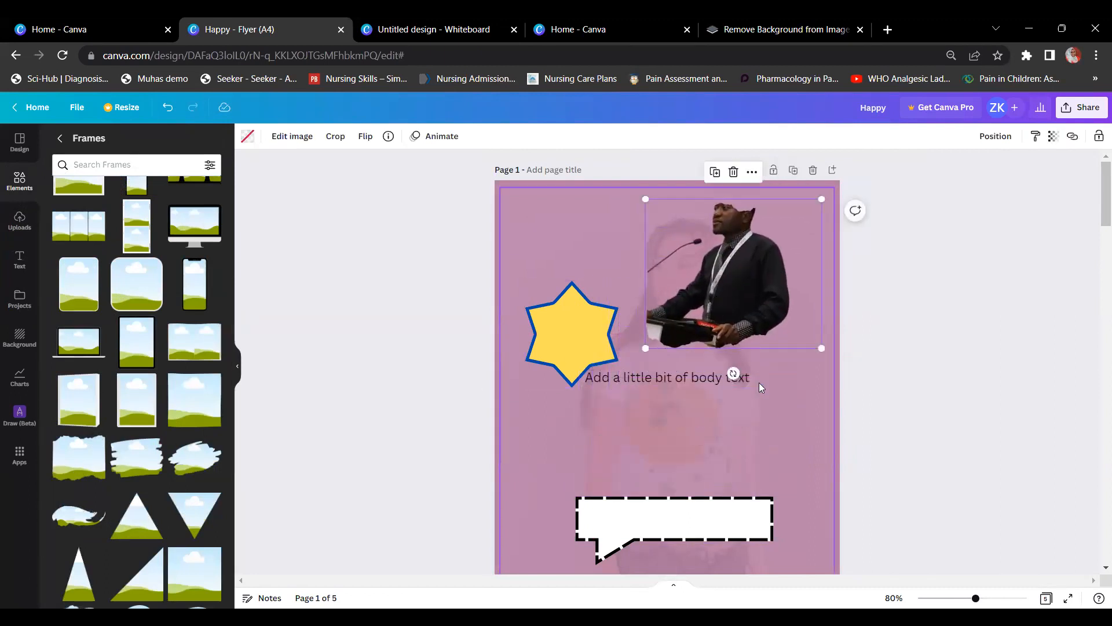
double_click(728, 270)
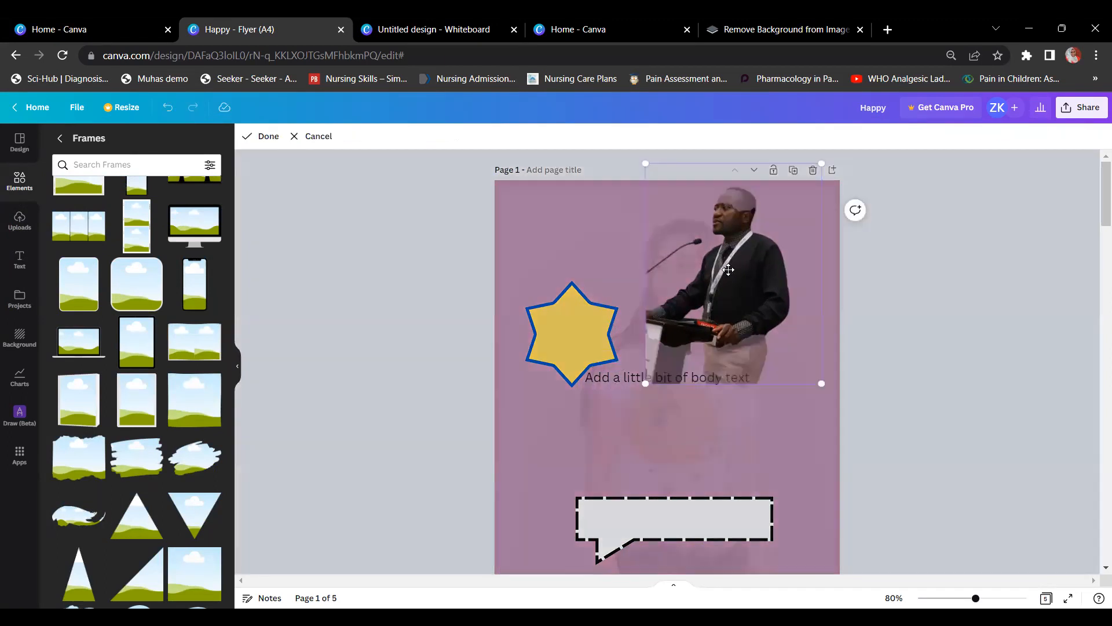
drag(729, 242, 730, 276)
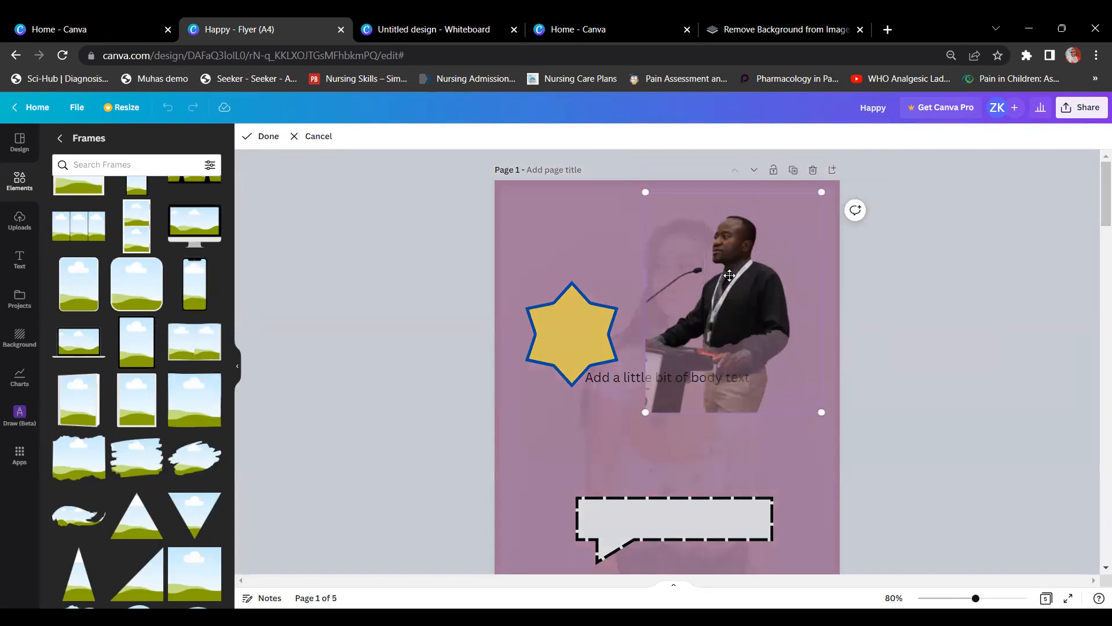
click(837, 256)
click(920, 289)
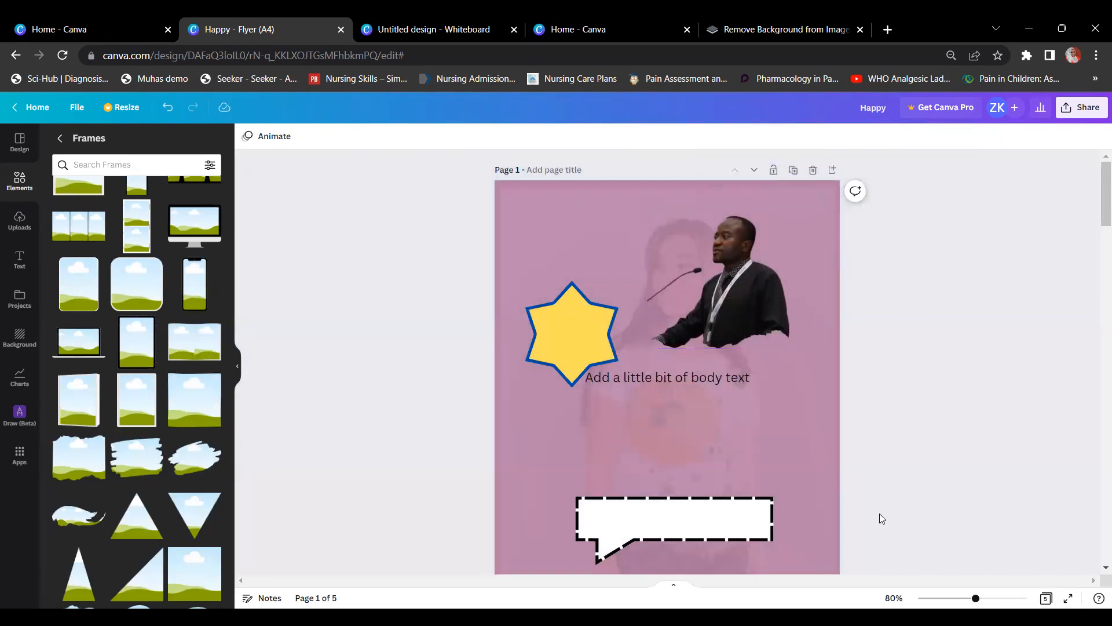
Step: Shrink the framed photo, move the speech bubble higher, and place the photo below it
click(755, 267)
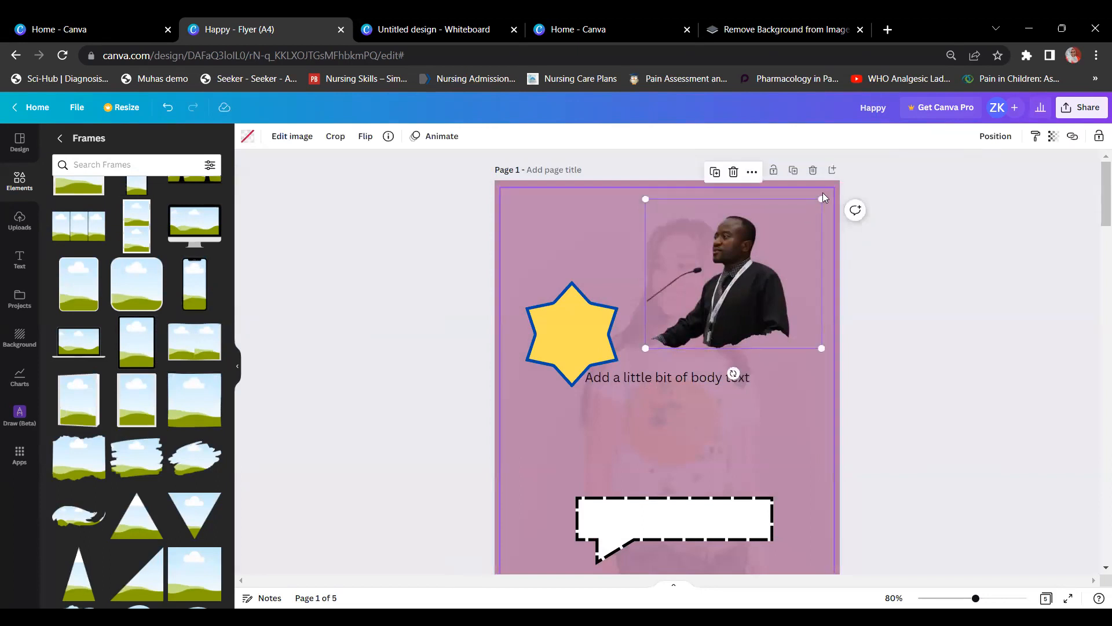
drag(821, 198, 773, 240)
drag(717, 318, 782, 255)
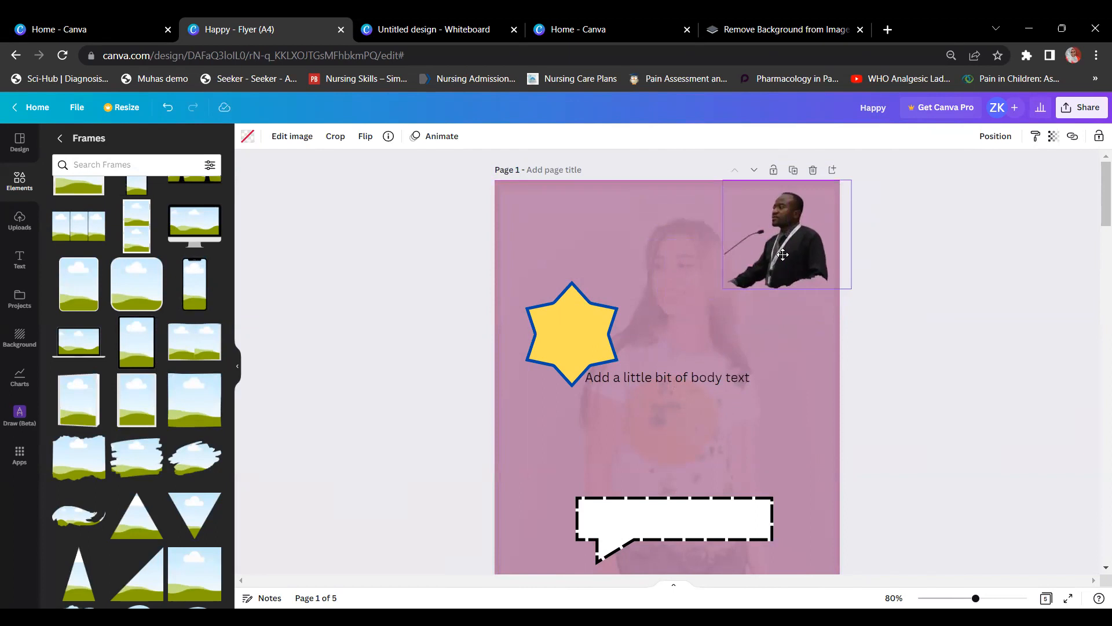
click(1005, 311)
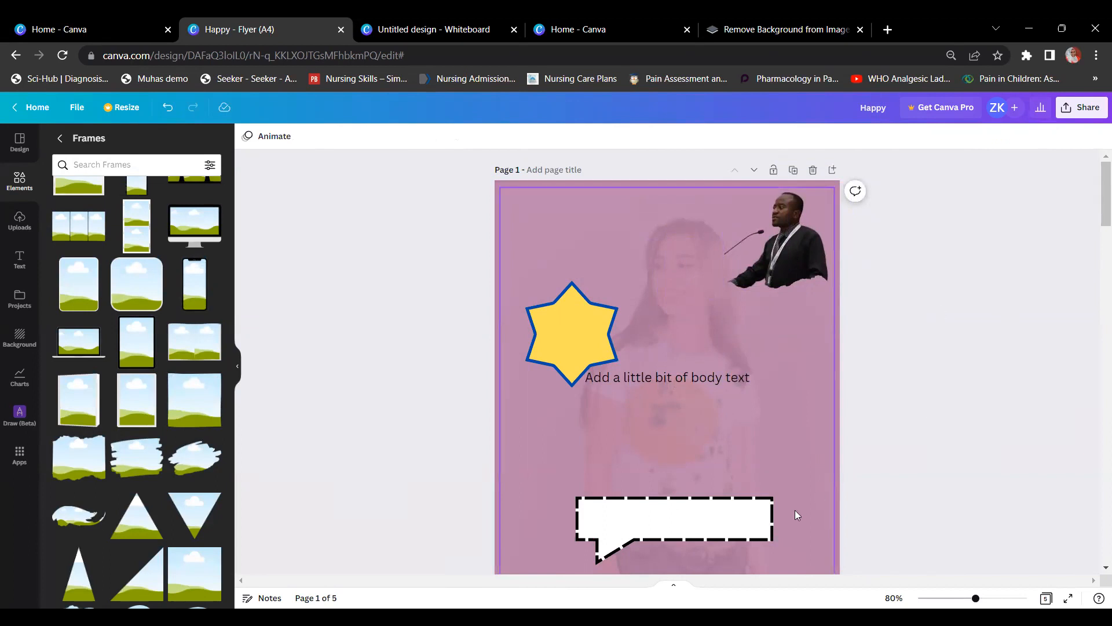
scroll(794, 510, down, 2)
drag(687, 456, 689, 364)
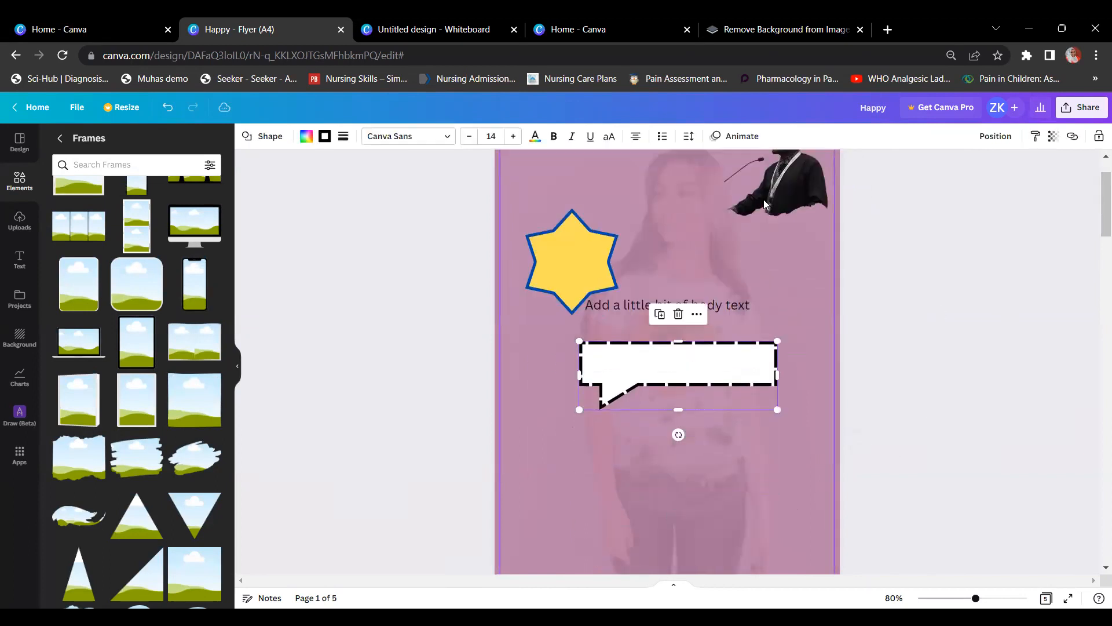
drag(768, 197, 608, 490)
Step: Make the speech bubble read 'I love eggs' at font size 30 and shrink the bubble slightly
click(634, 365)
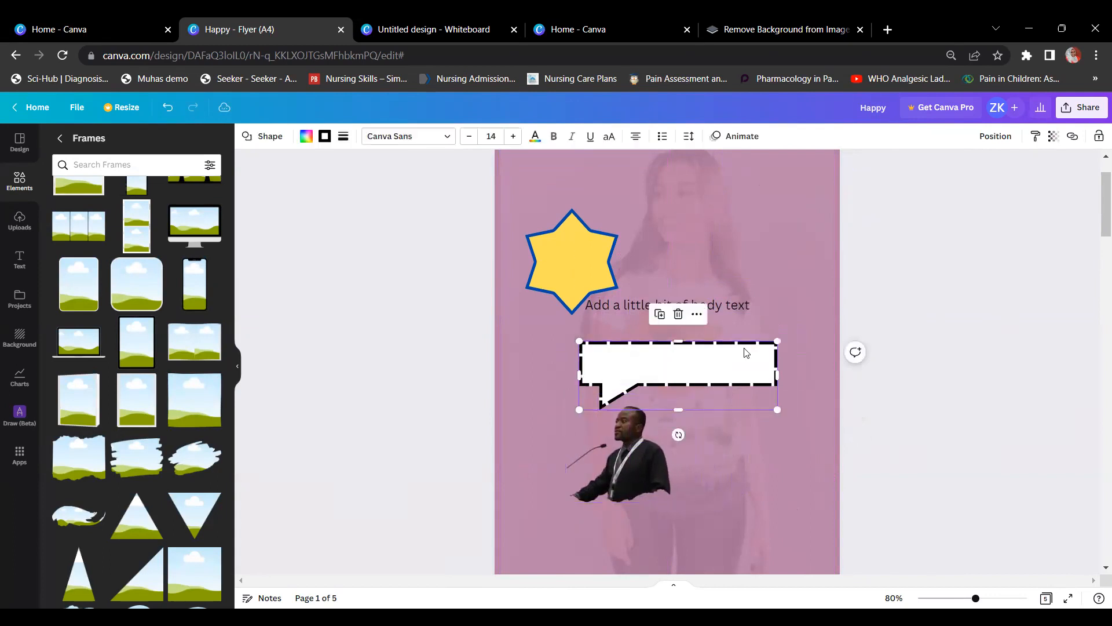
click(684, 359)
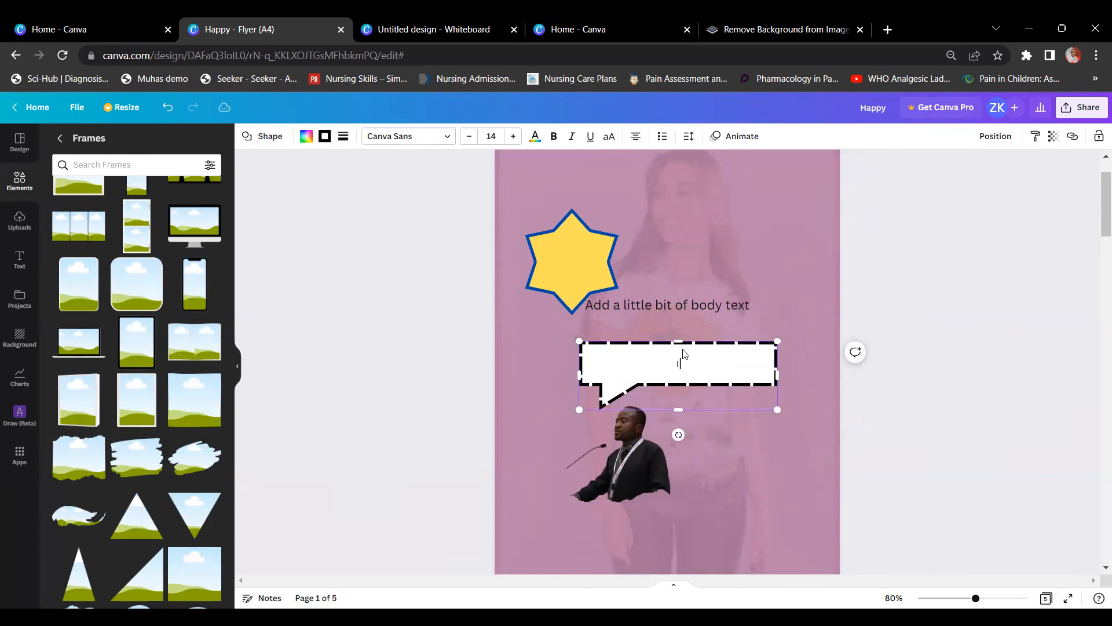
text(I love eggs!)
key(ctrl+a)
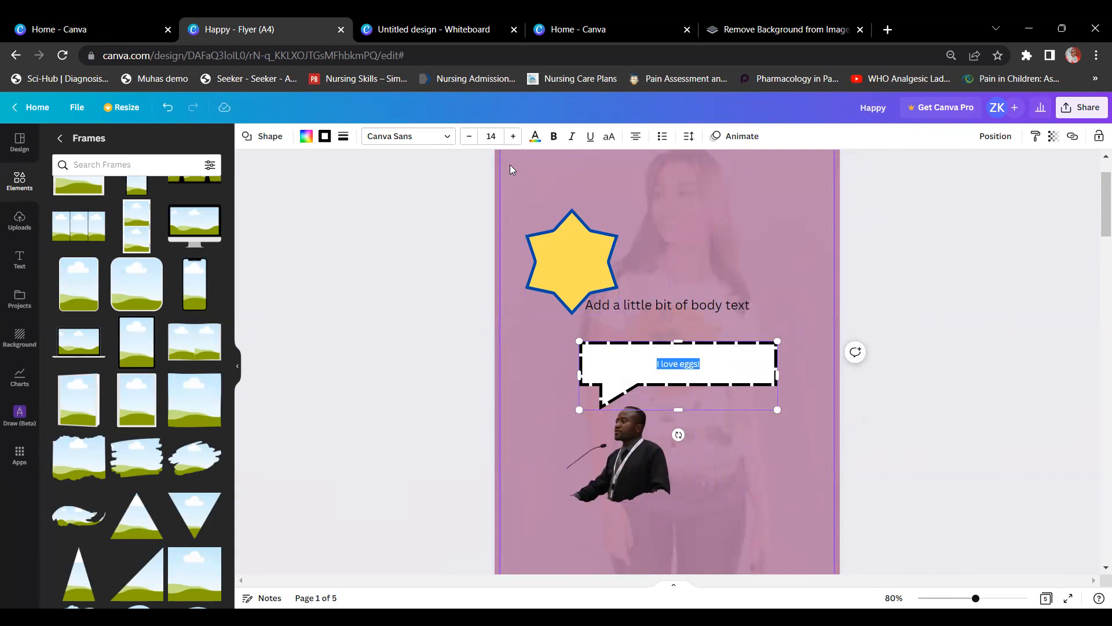
click(512, 138)
click(512, 138)
click(513, 137)
click(513, 138)
click(514, 138)
click(513, 138)
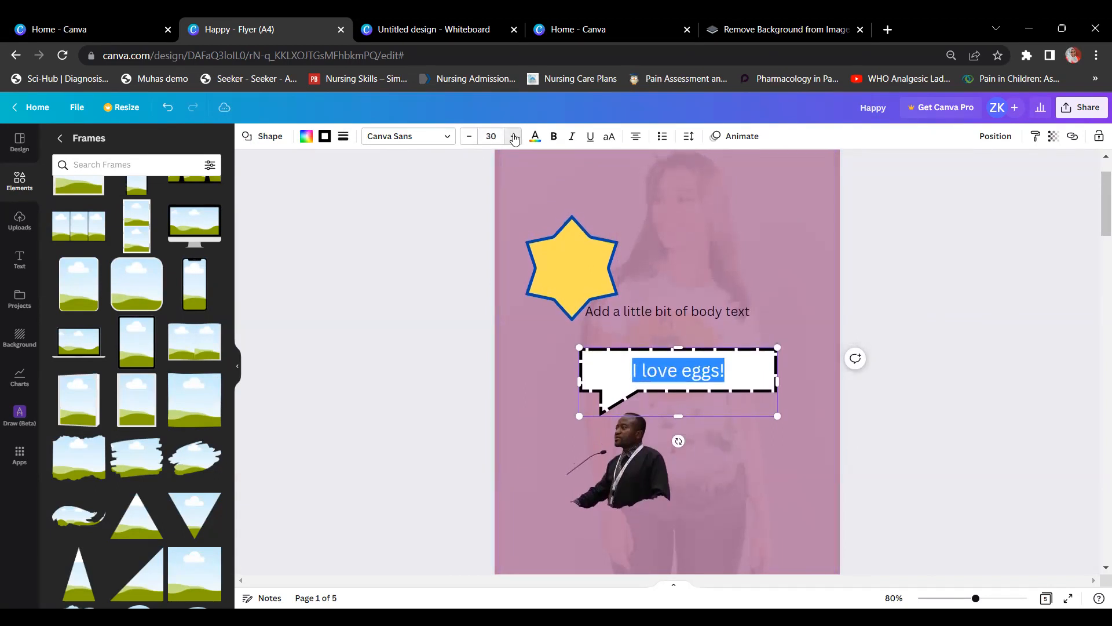
click(990, 276)
click(777, 354)
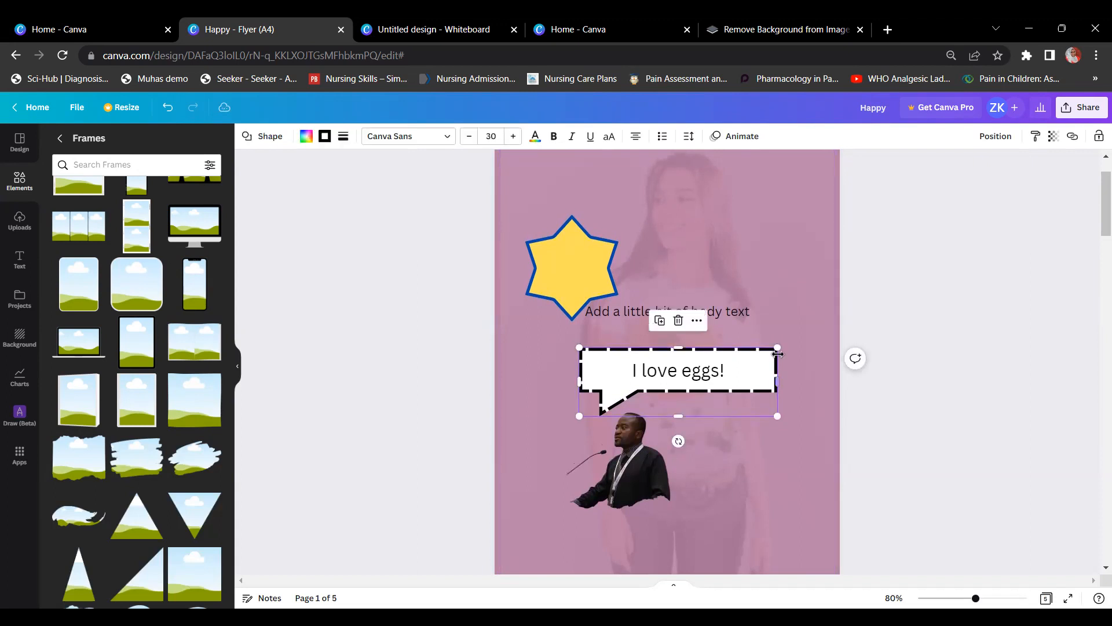
drag(778, 348, 741, 360)
Step: Delete the 'Add a little bit of body text' placeholder box
click(911, 327)
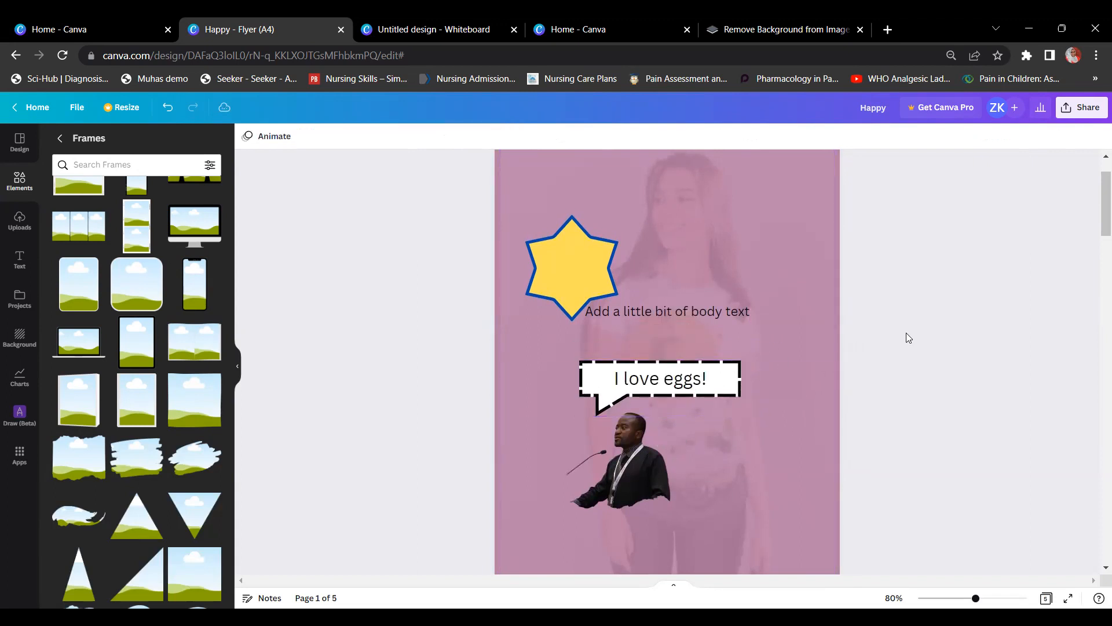
click(605, 307)
key(Delete)
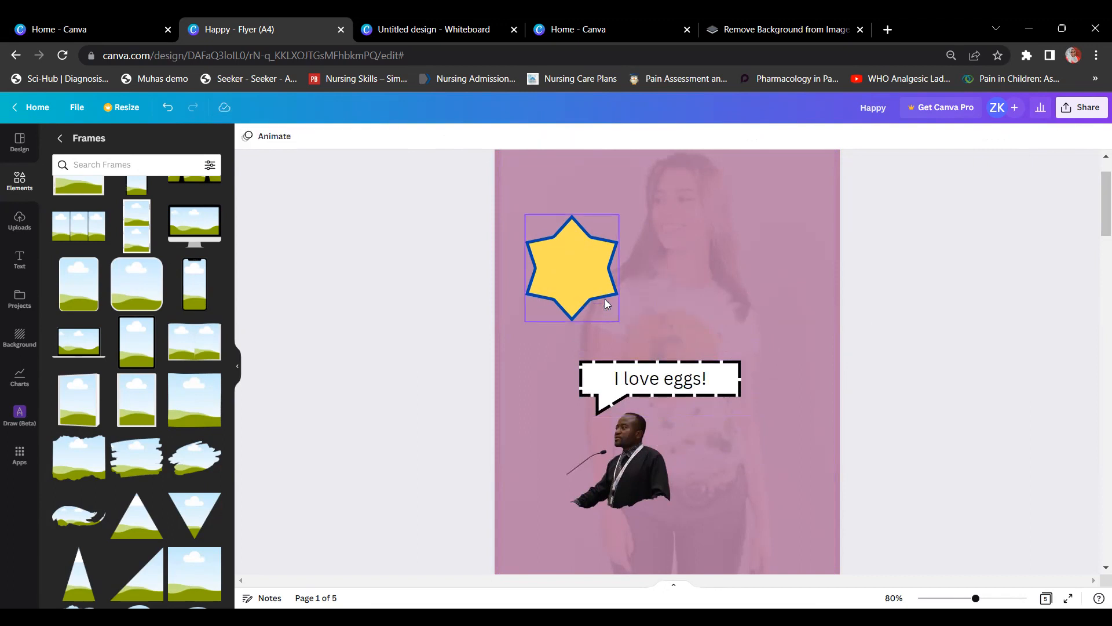
Step: Delete the yellow star from page 1 and go back from Frames to the Elements browser
click(605, 302)
key(Delete)
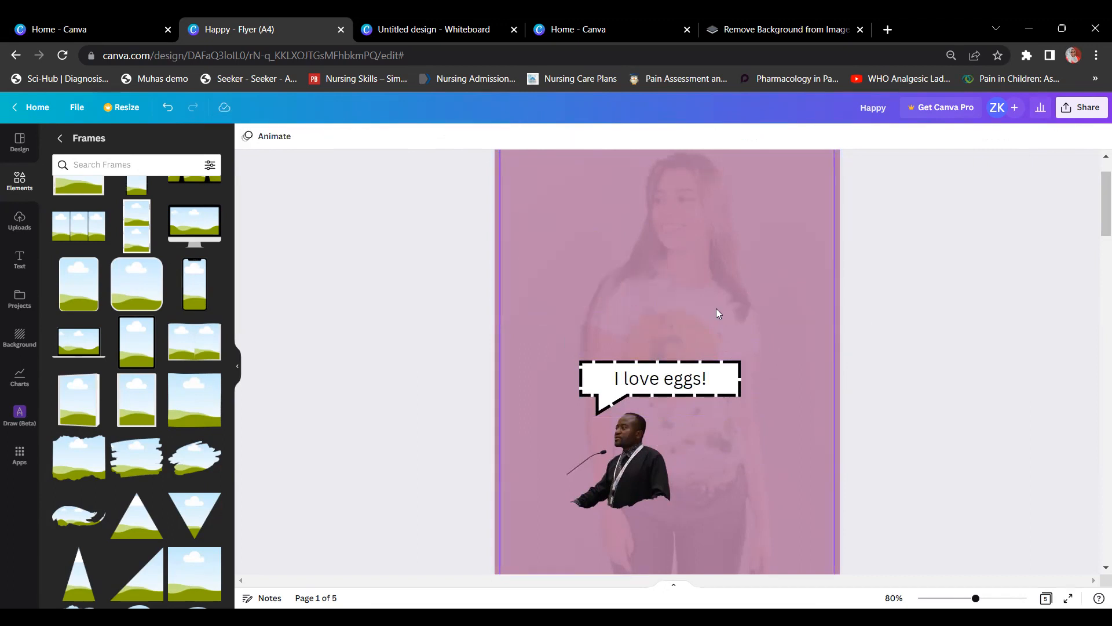
scroll(912, 348, up, 1)
scroll(912, 350, down, 1)
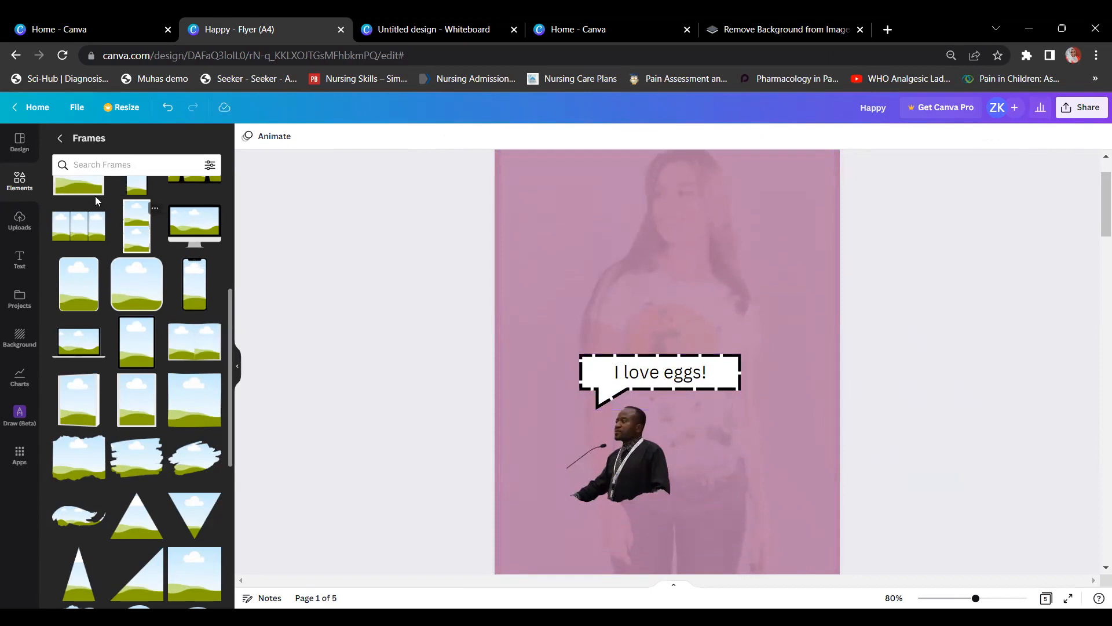
click(57, 139)
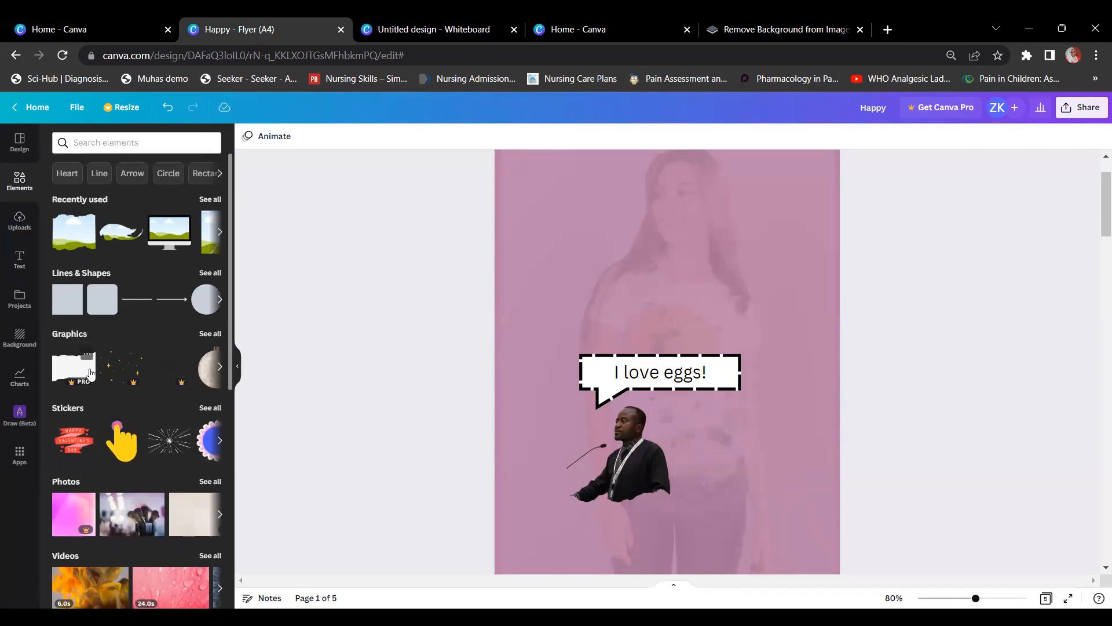
Step: Open Projects in the sidebar and scroll through its overview
click(22, 312)
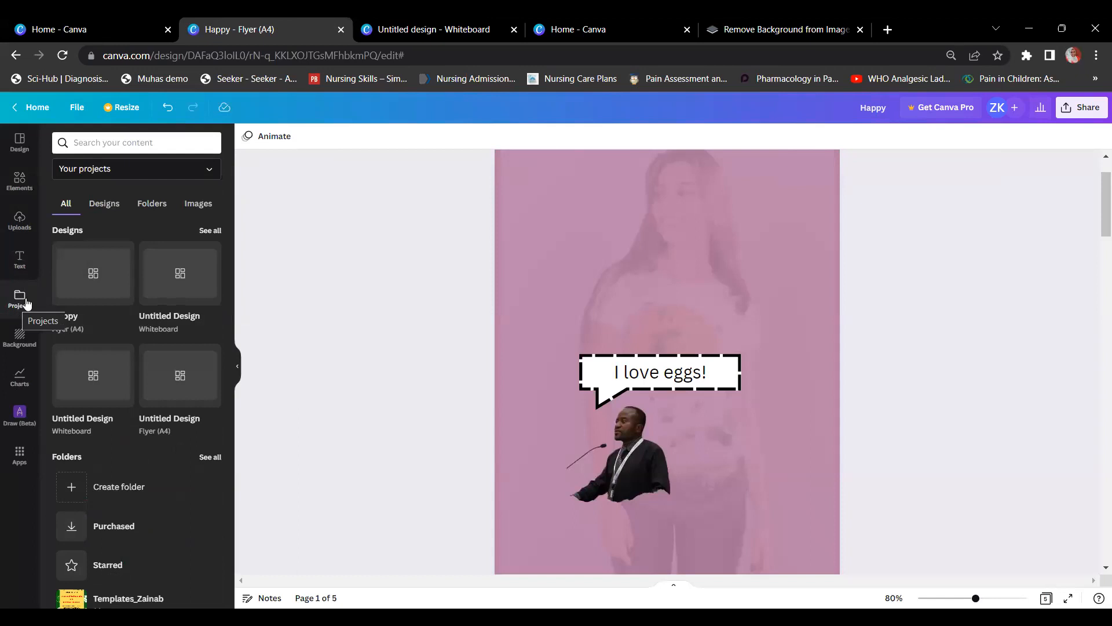
scroll(90, 272, down, 3)
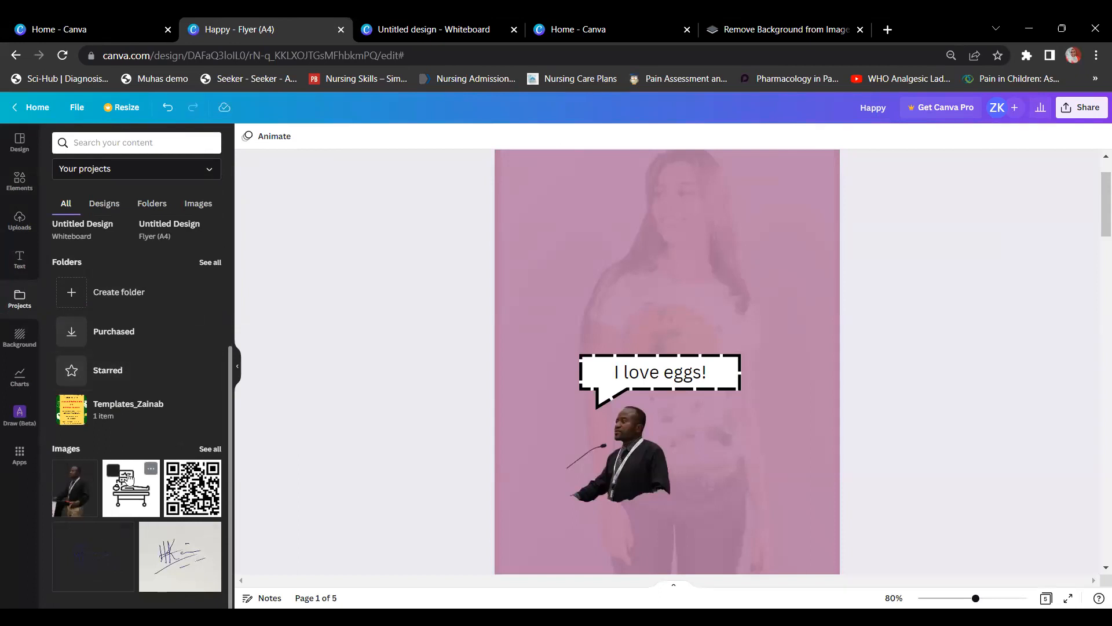
scroll(116, 320, up, 3)
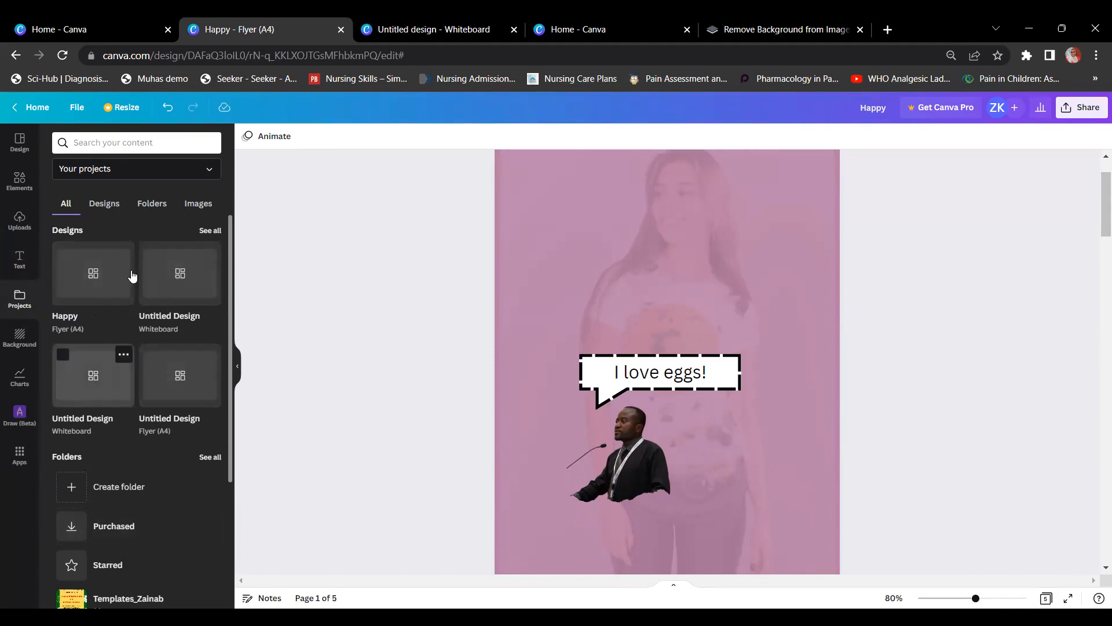
Step: Show all saved designs and scroll down through the full designs grid
click(217, 231)
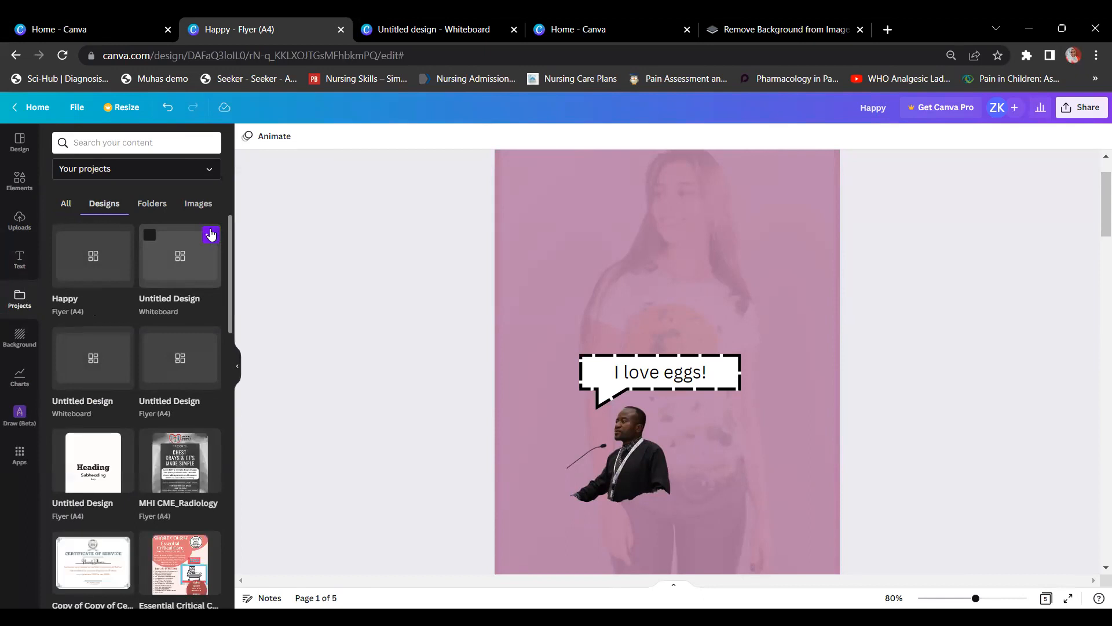
scroll(127, 317, down, 3)
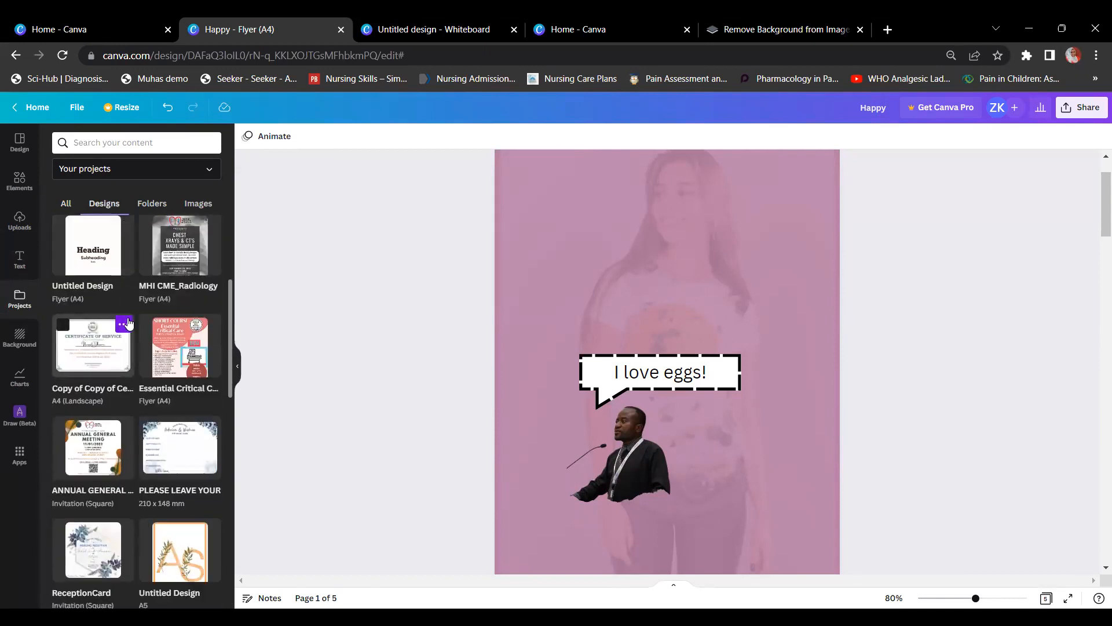
scroll(128, 317, down, 7)
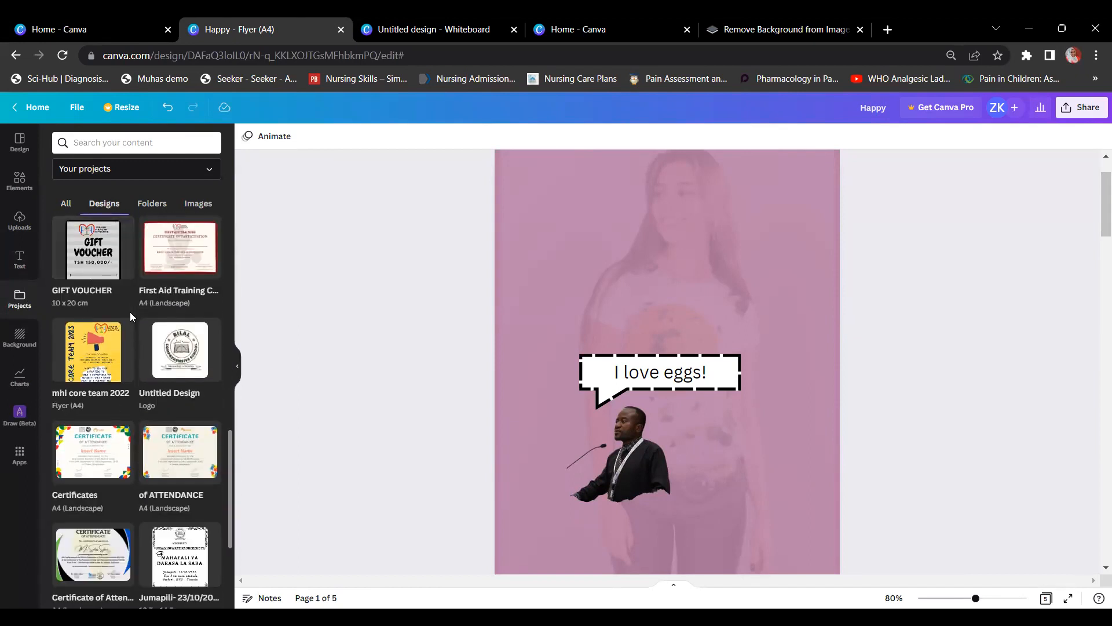
scroll(131, 318, down, 10)
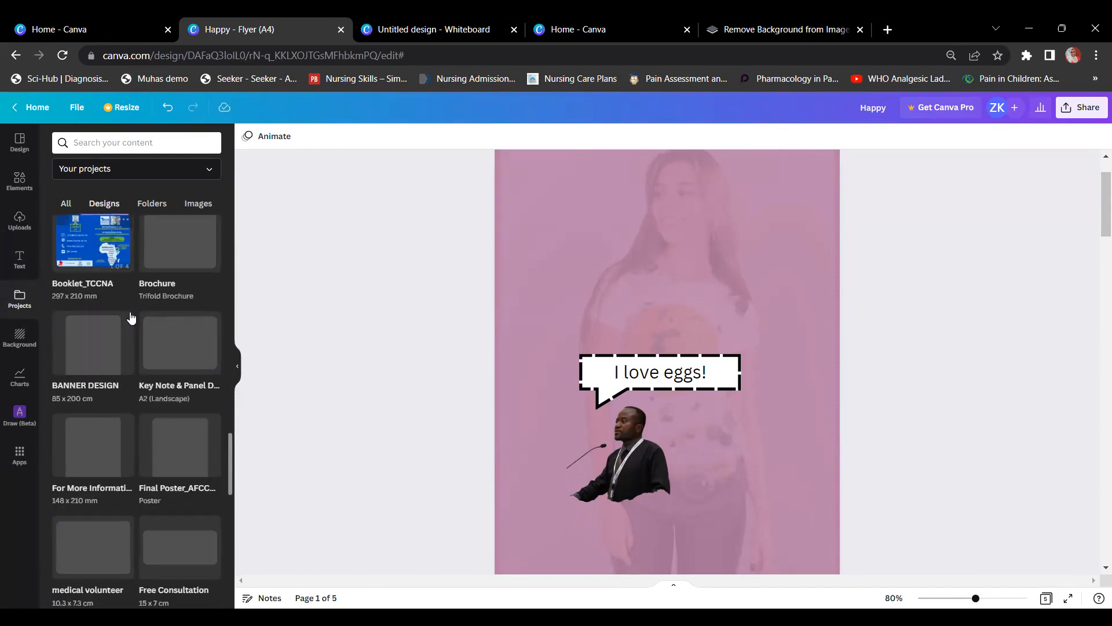
scroll(131, 317, down, 10)
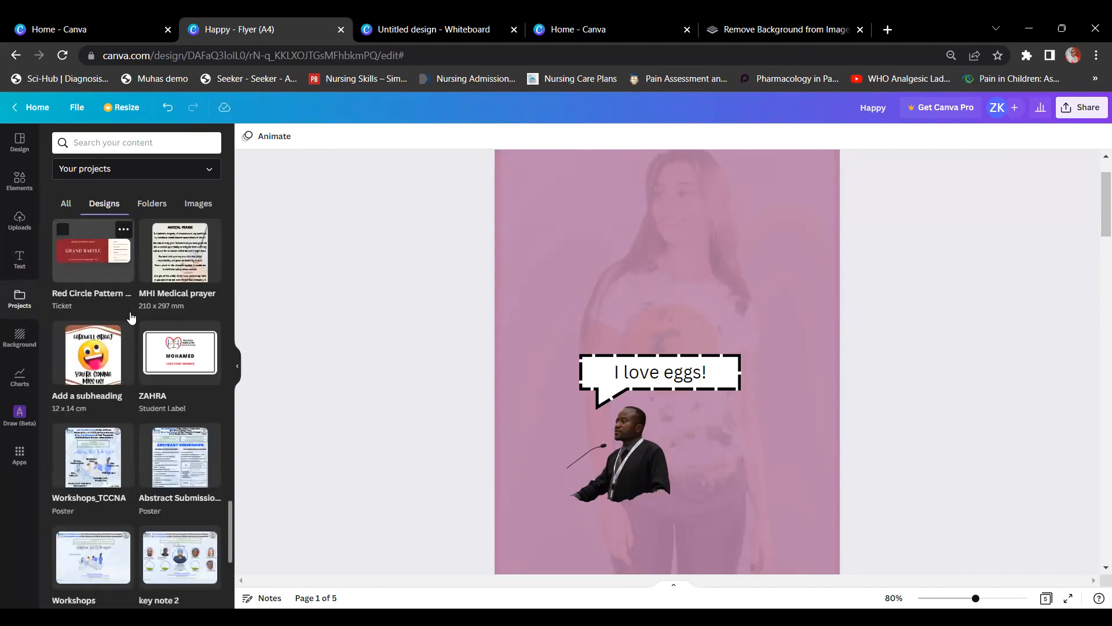
scroll(131, 317, down, 6)
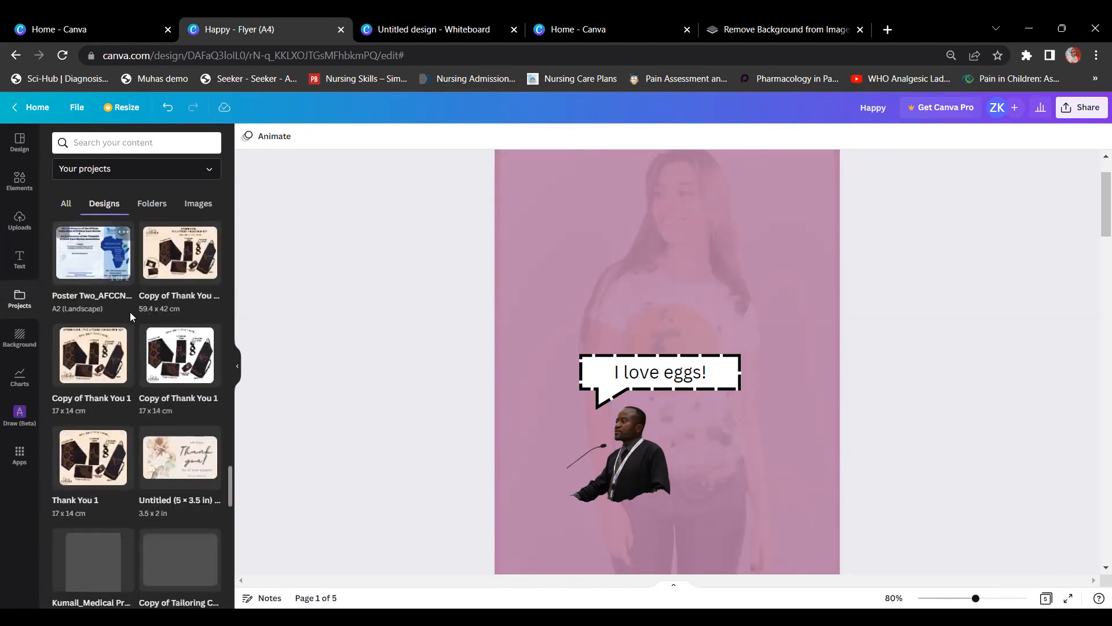
scroll(131, 317, down, 10)
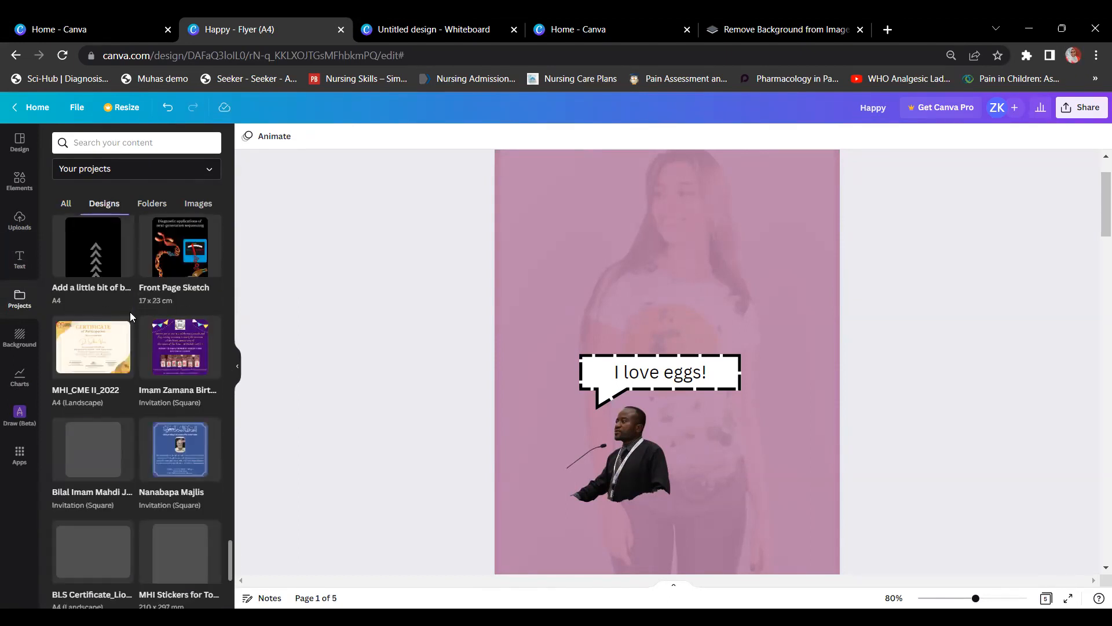
scroll(131, 315, down, 10)
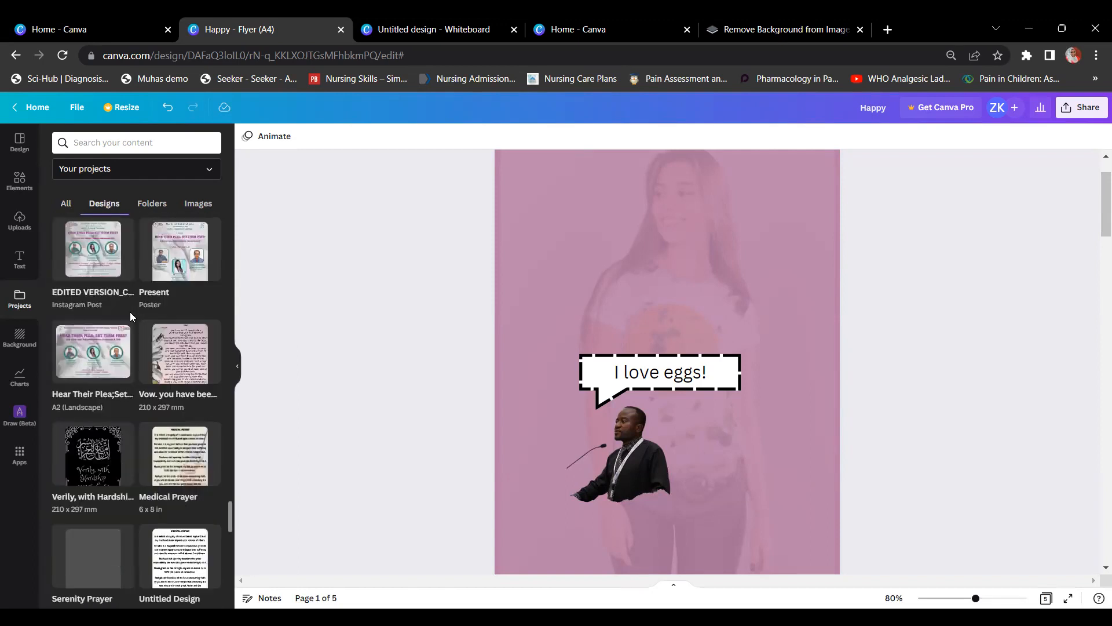
scroll(130, 311, down, 4)
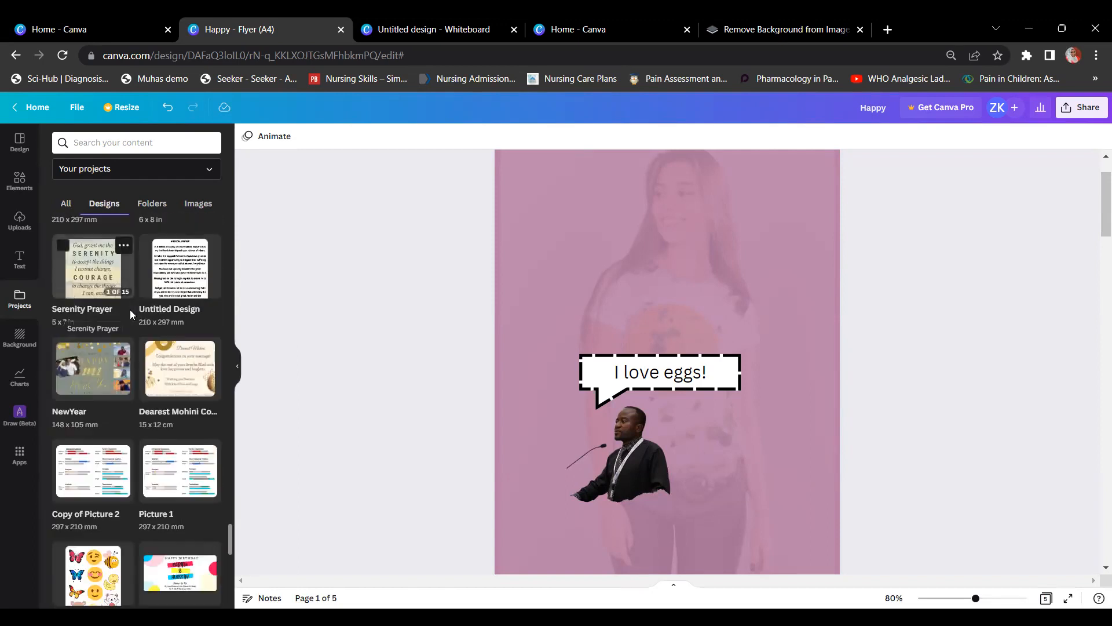
scroll(130, 314, down, 8)
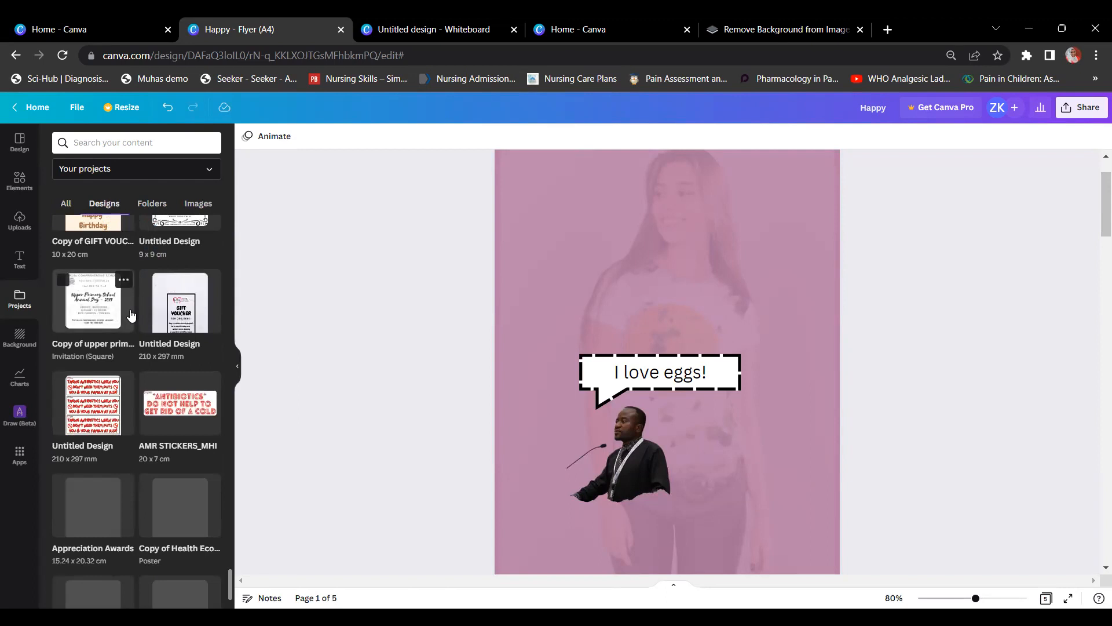
scroll(130, 315, down, 10)
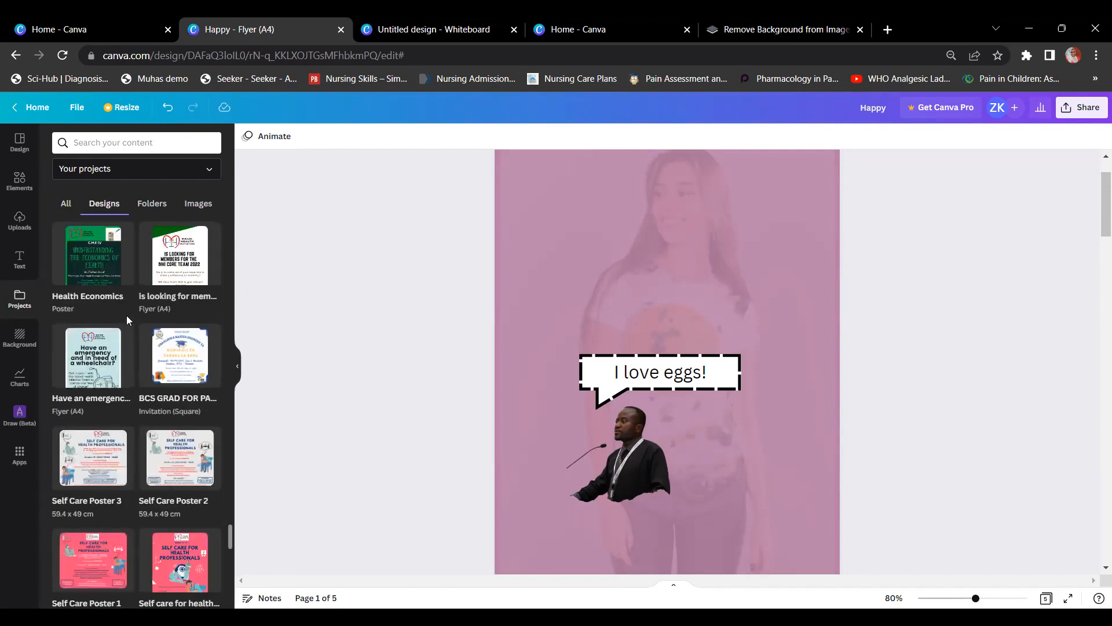
scroll(104, 314, down, 5)
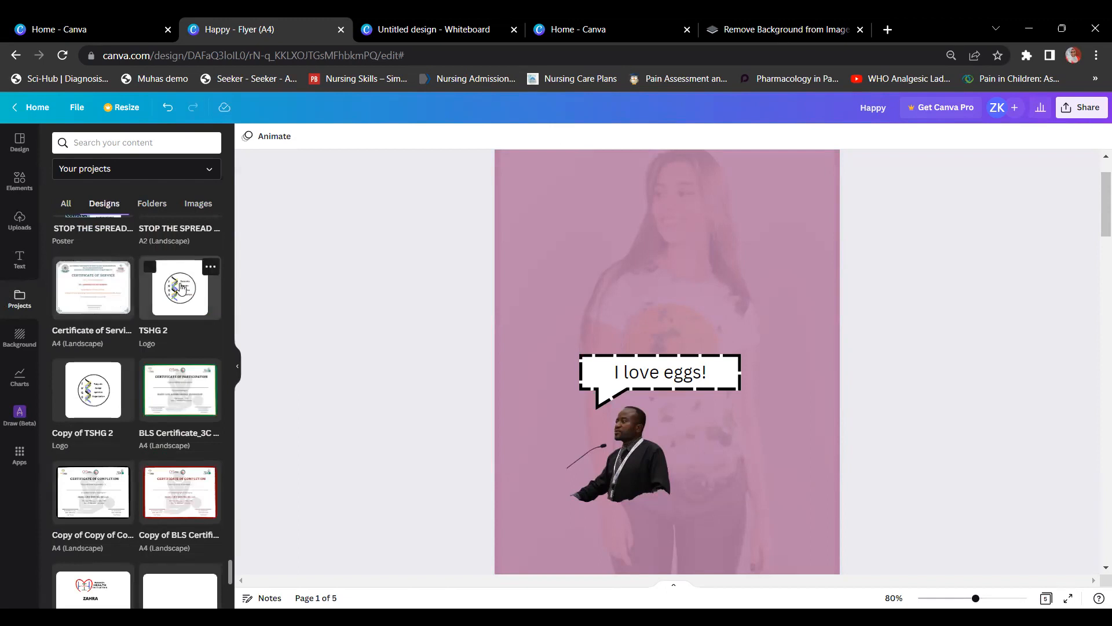
Step: Insert the TSHG 2 logo design, then delete the page it was added on
click(181, 288)
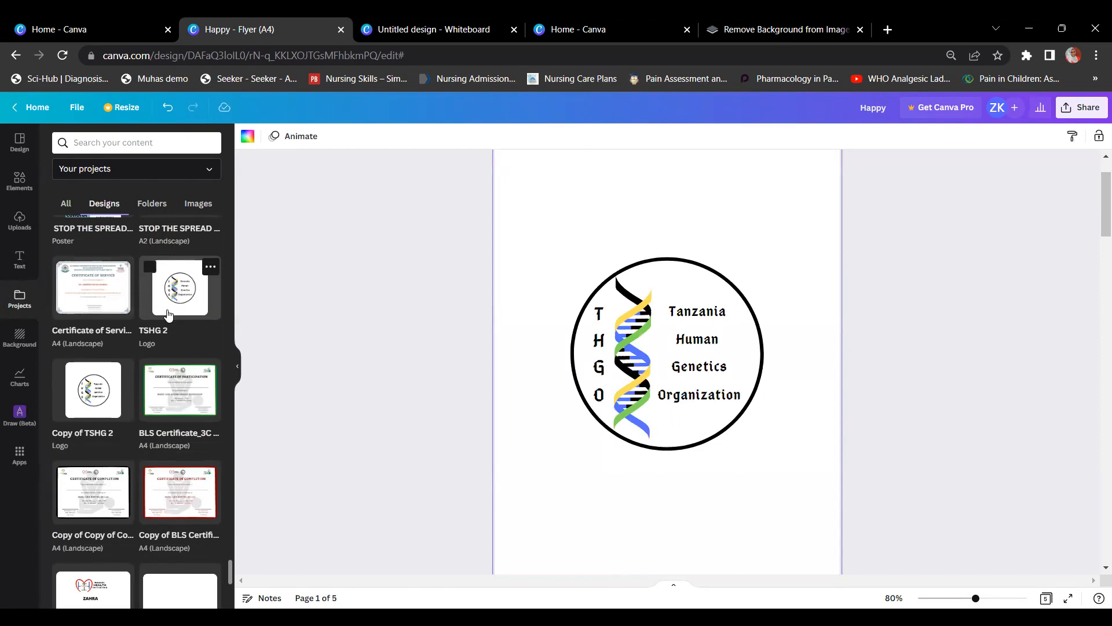
scroll(168, 315, up, 10)
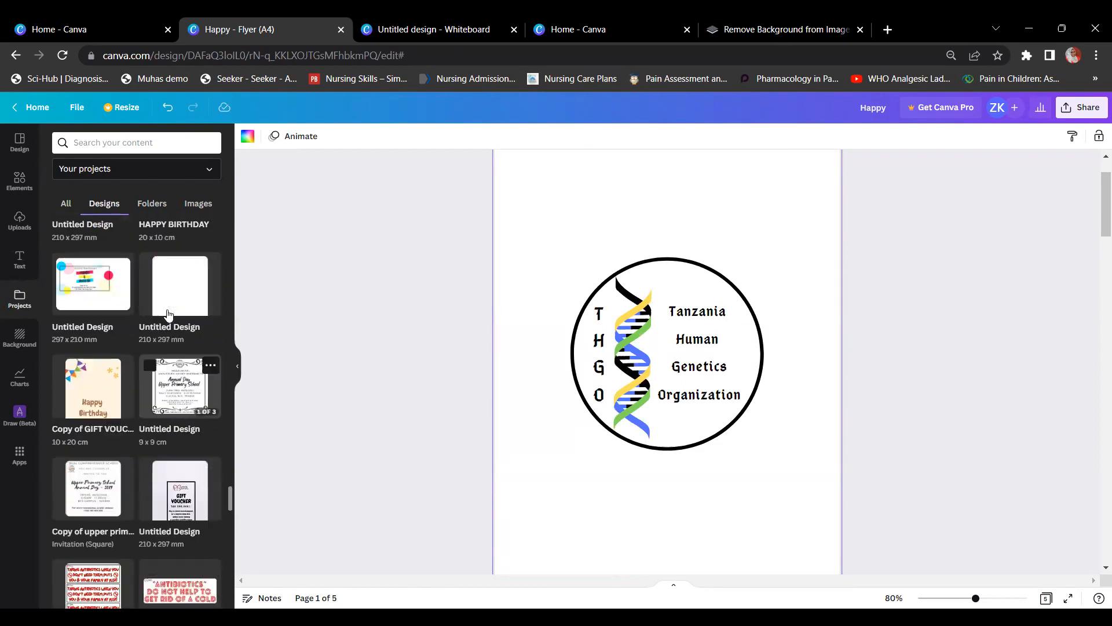
scroll(167, 314, up, 10)
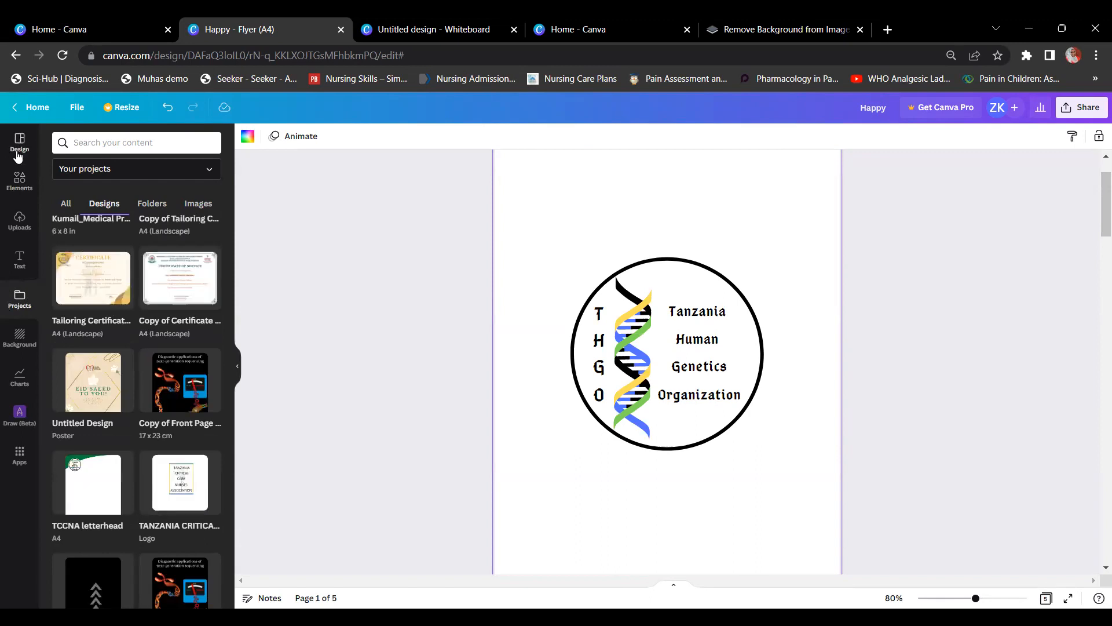
click(19, 183)
scroll(761, 357, up, 1)
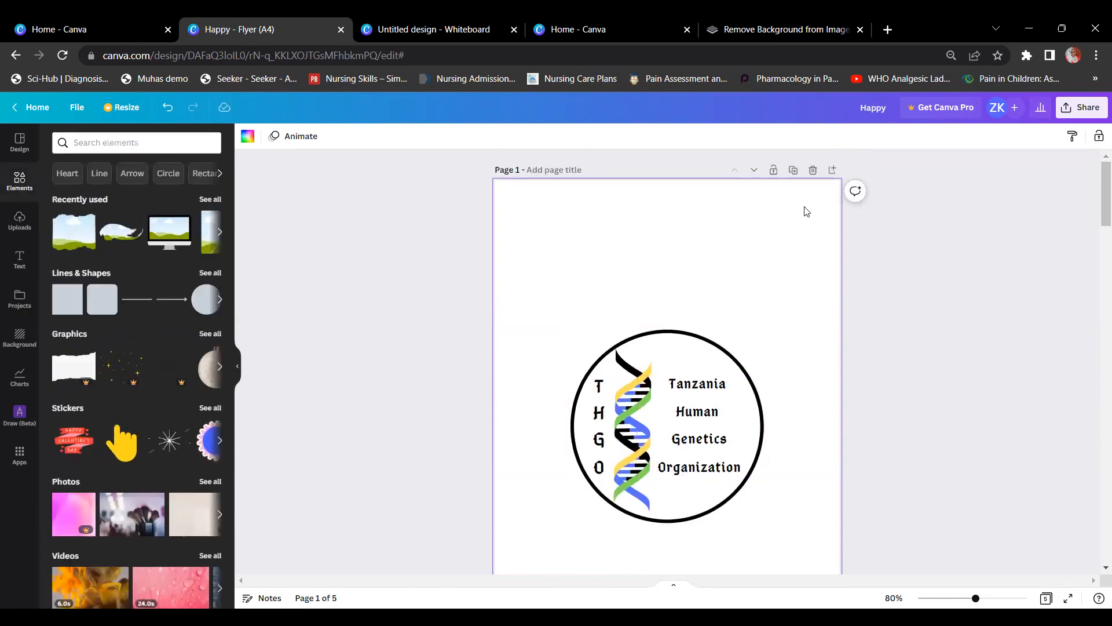
click(812, 171)
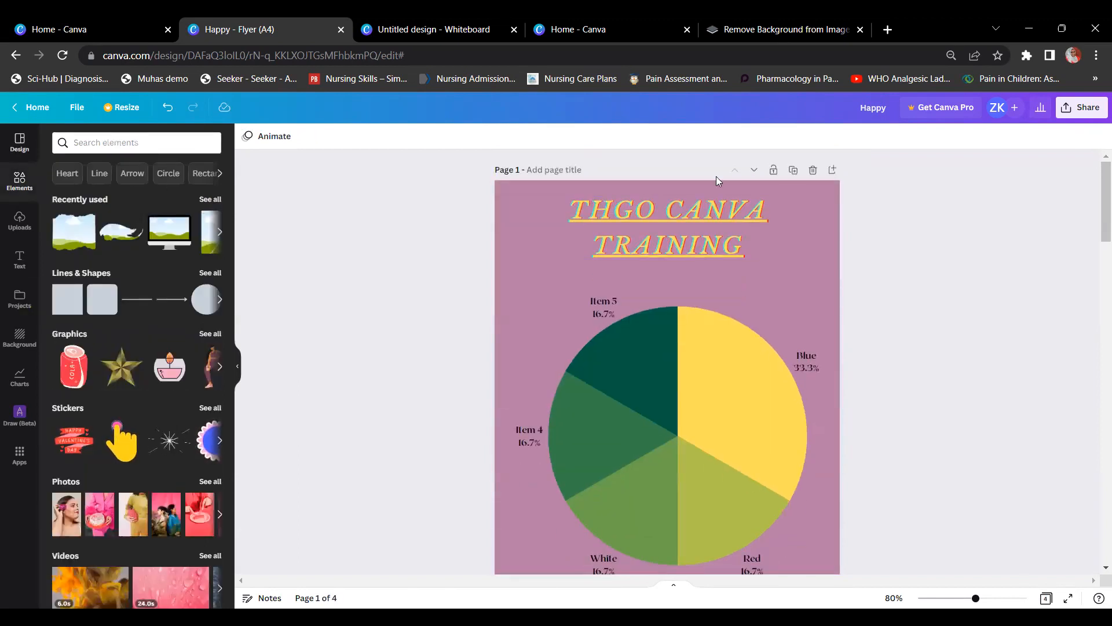
Step: Add a blank fifth page after page 4 and zoom out to about 62% to fit it
scroll(853, 260, down, 8)
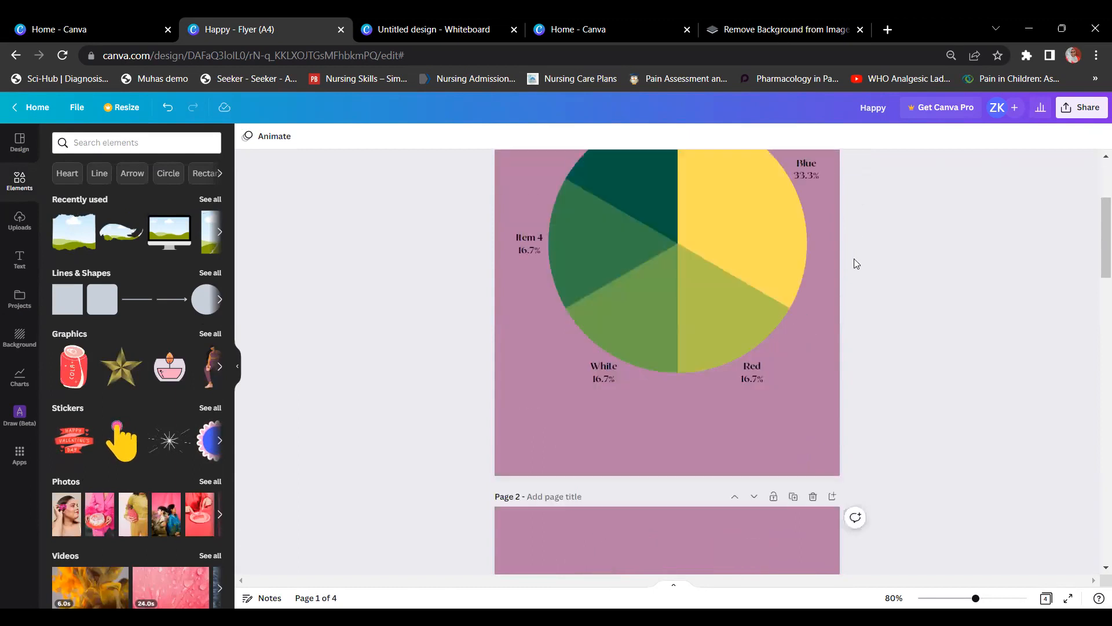
scroll(809, 381, down, 8)
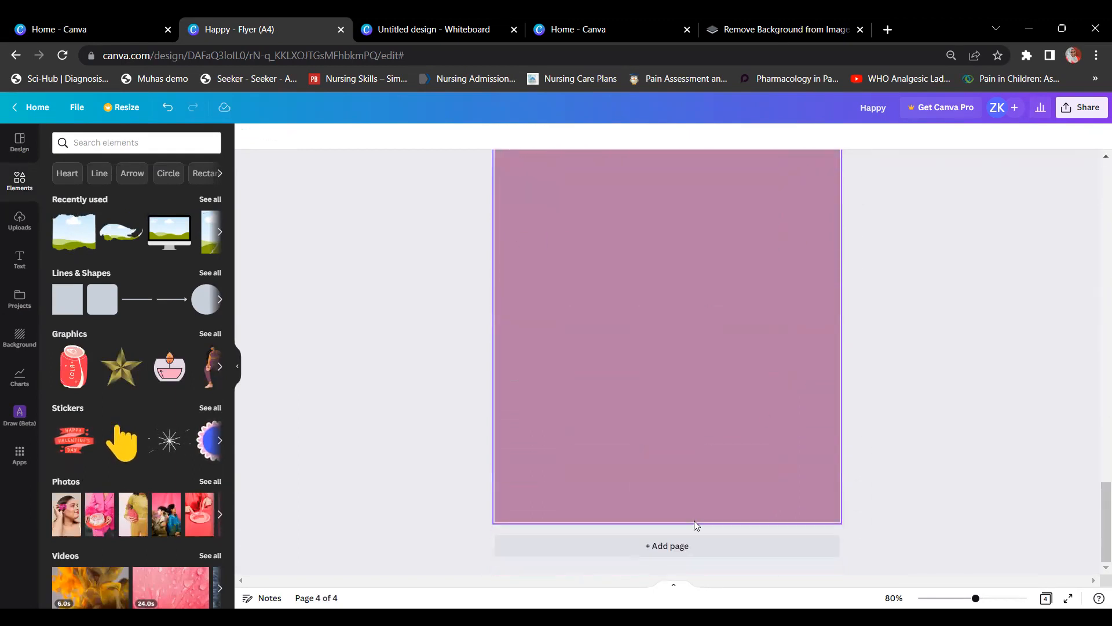
click(686, 547)
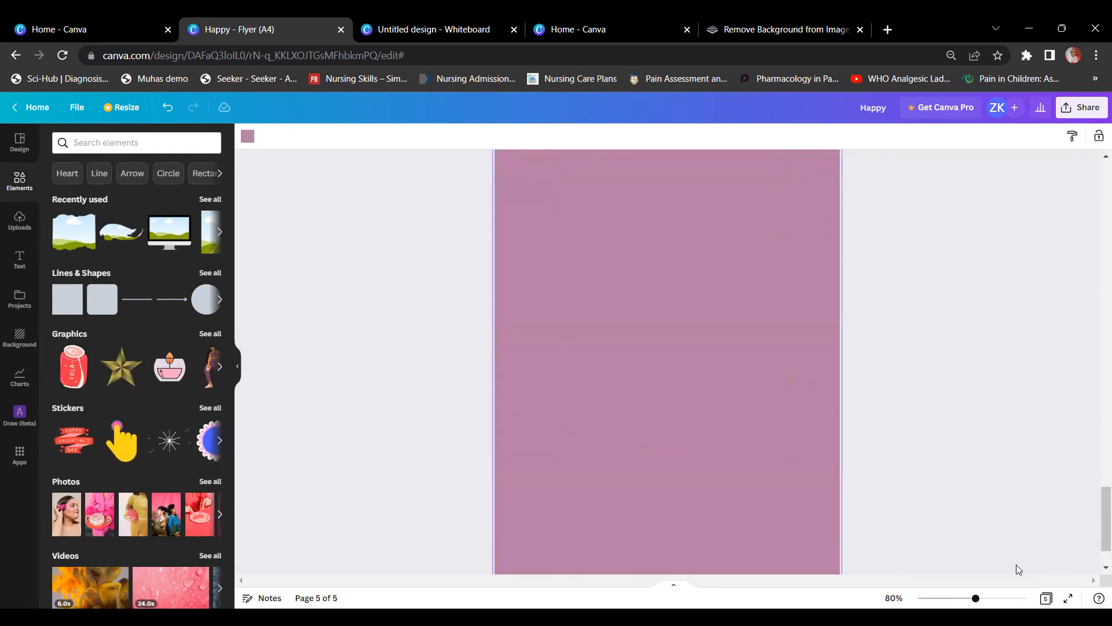
drag(977, 603, 969, 603)
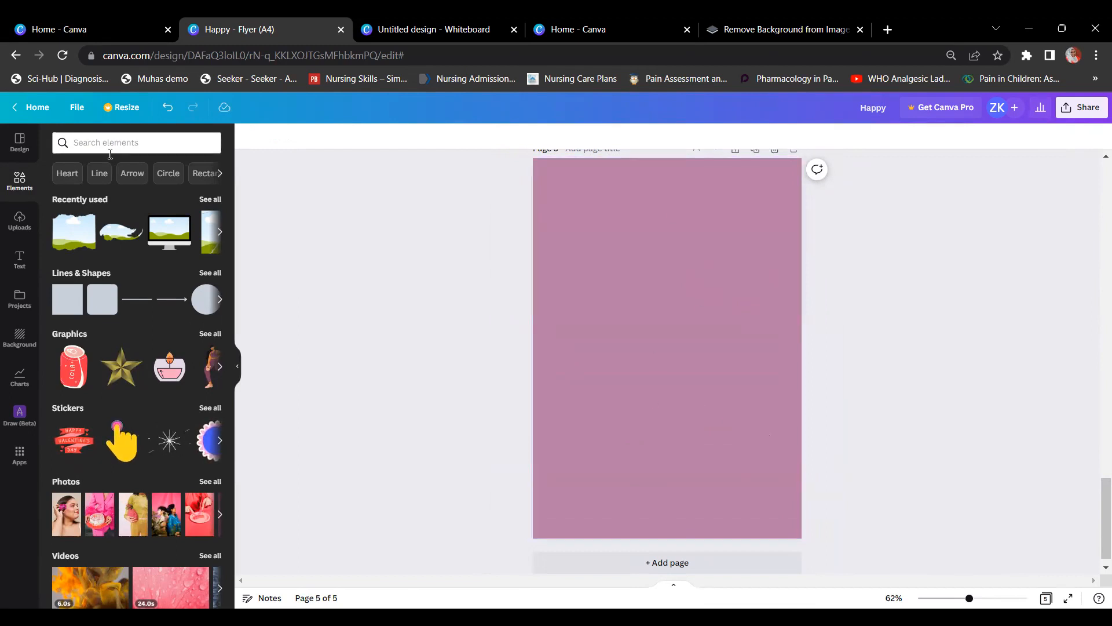
Step: Apply the Volunteer Needed template from the Design tab's Flyer filter to page 5
click(20, 144)
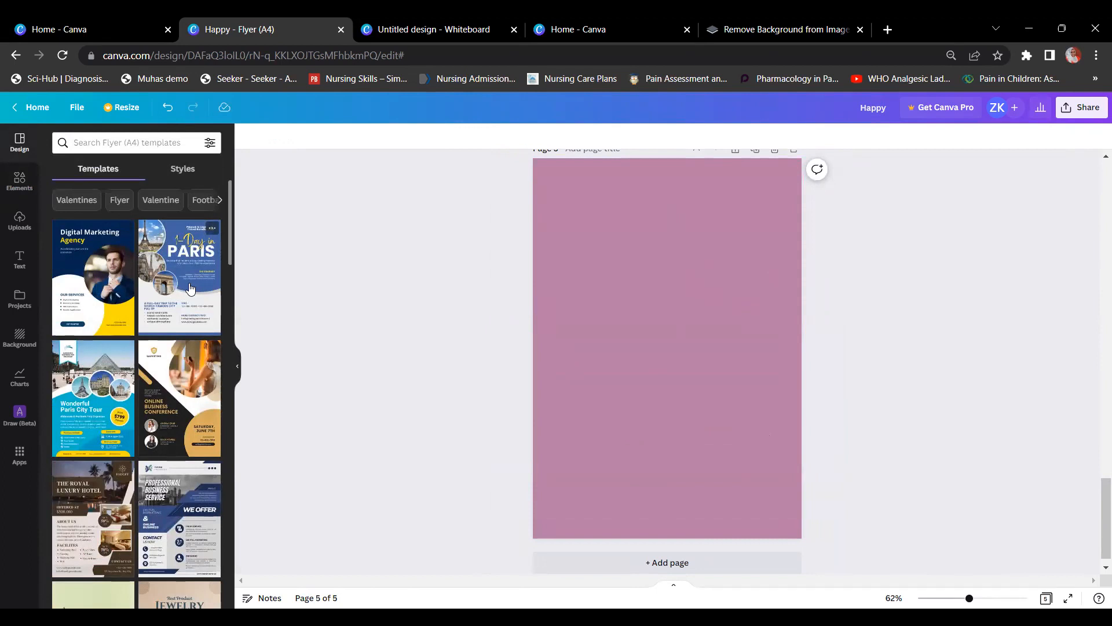
click(120, 197)
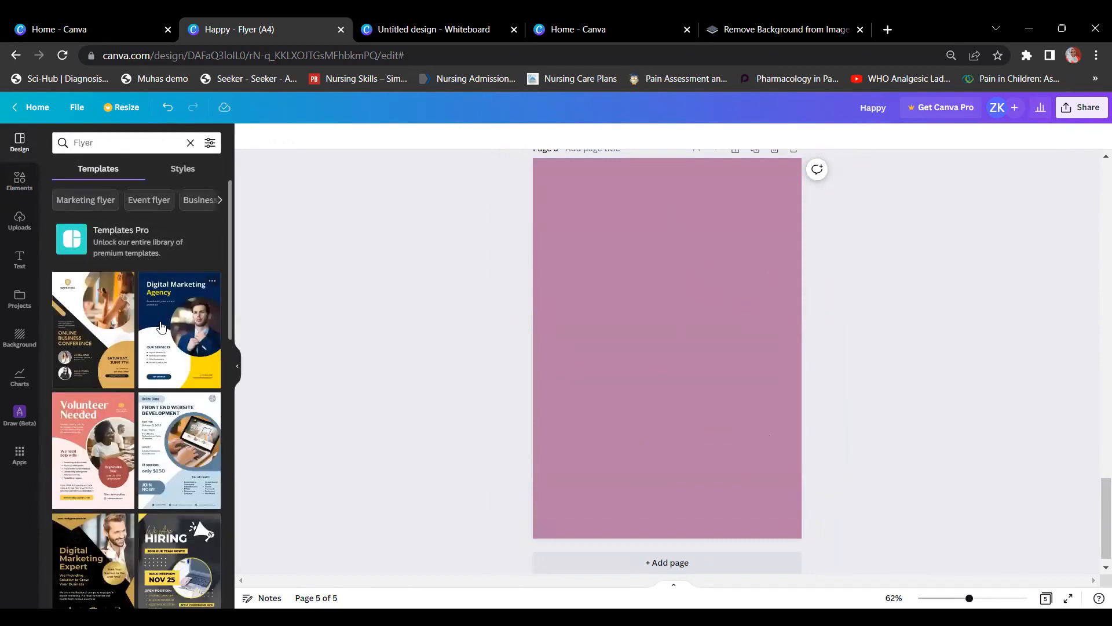
scroll(164, 324, down, 1)
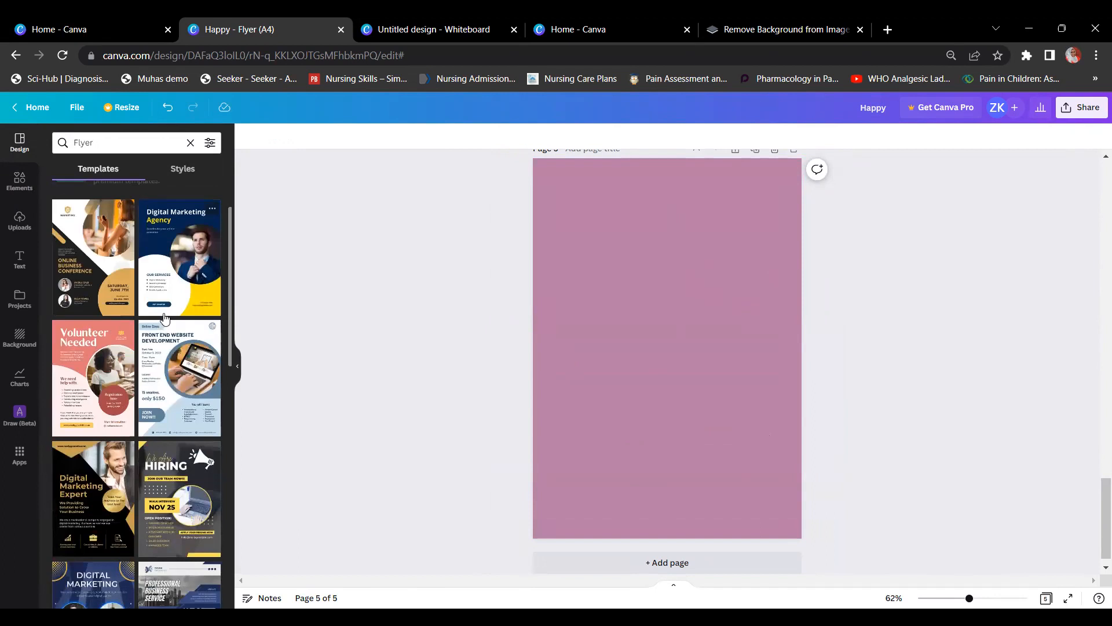
scroll(165, 318, down, 1)
click(84, 289)
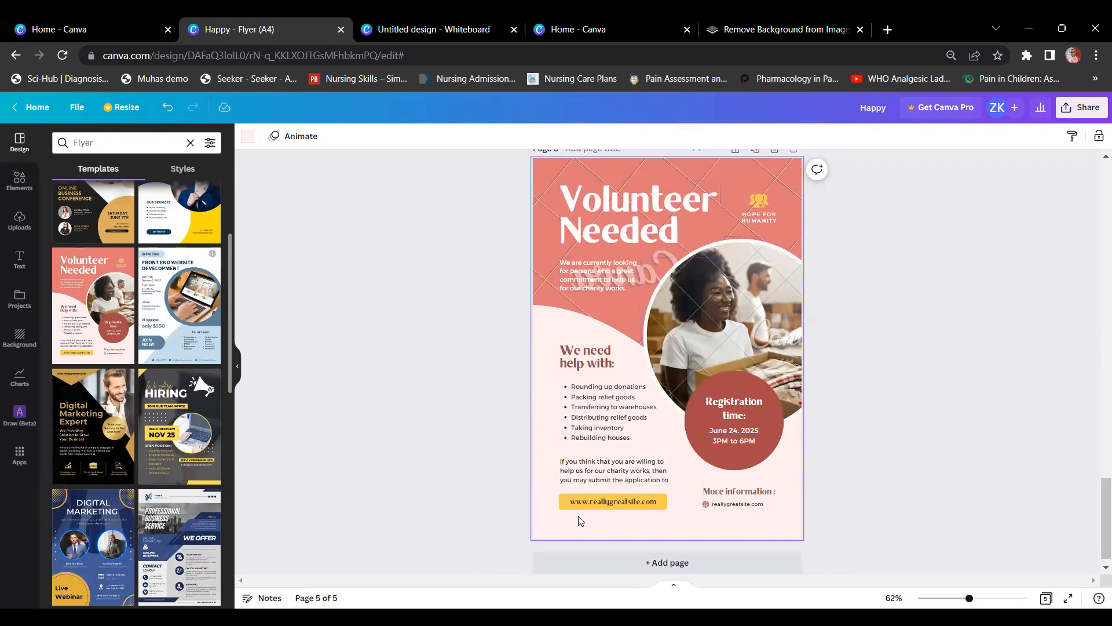
click(971, 281)
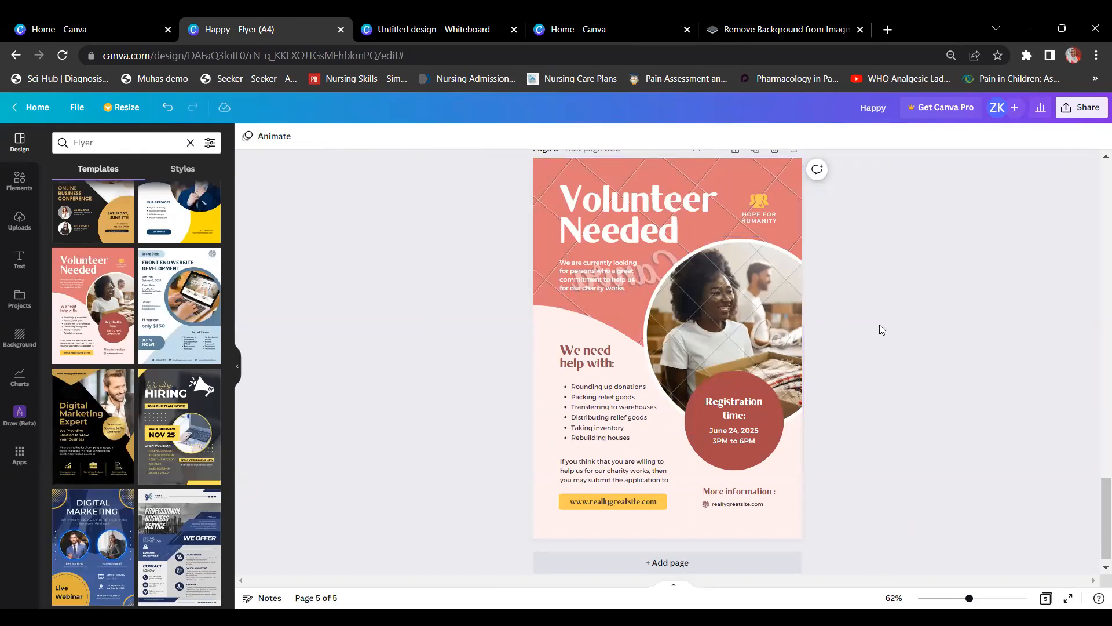
Step: Replace the template's circular stock photo with the uploaded speaker photo
click(734, 330)
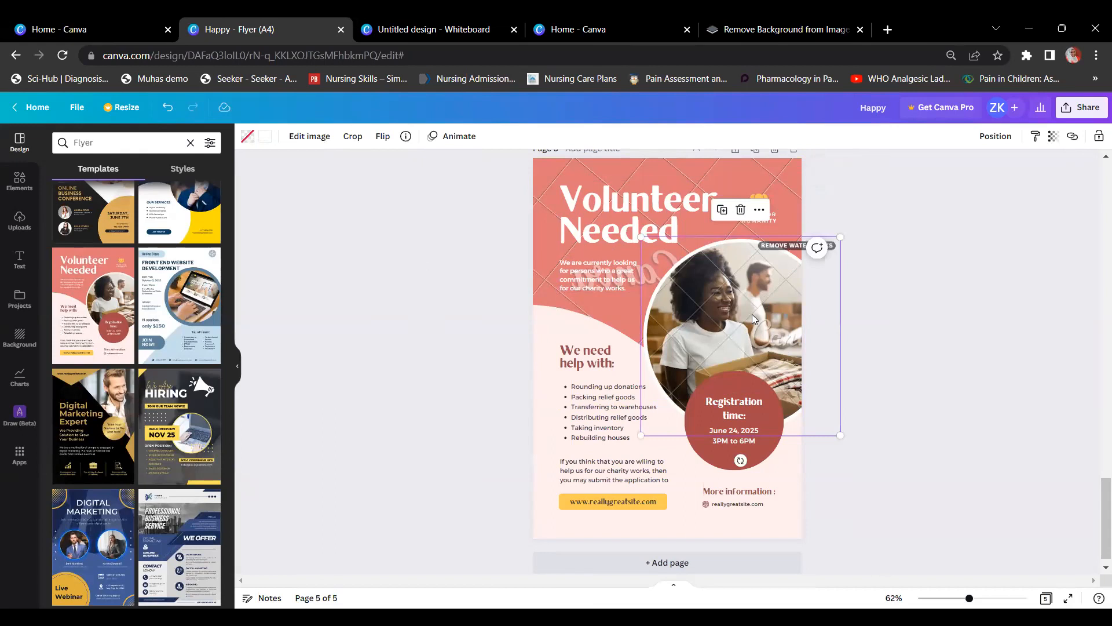
key(Delete)
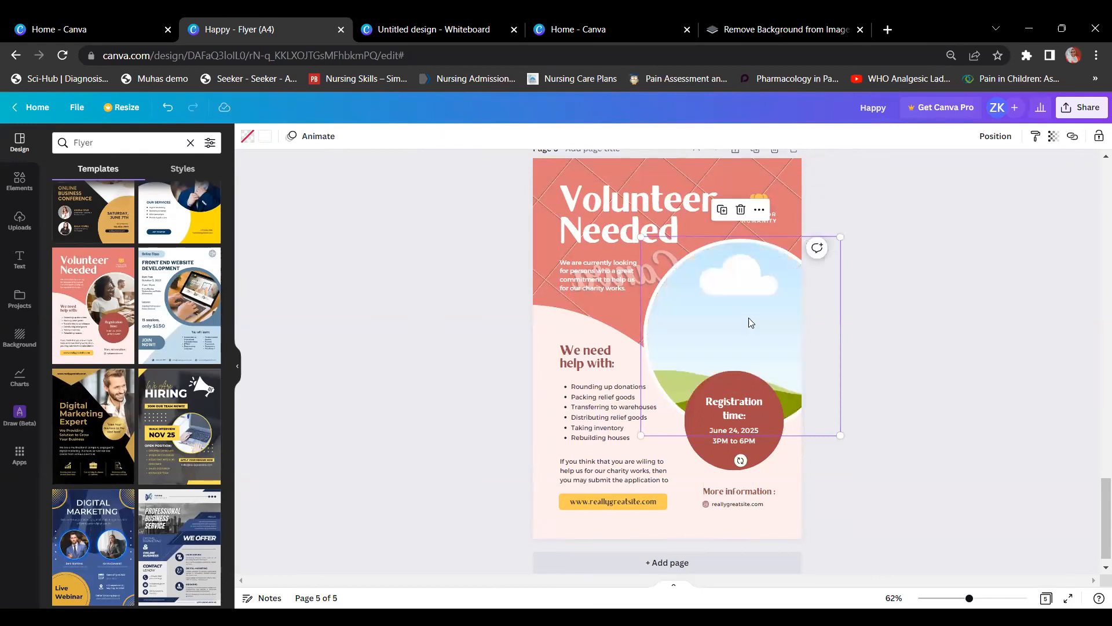
click(15, 228)
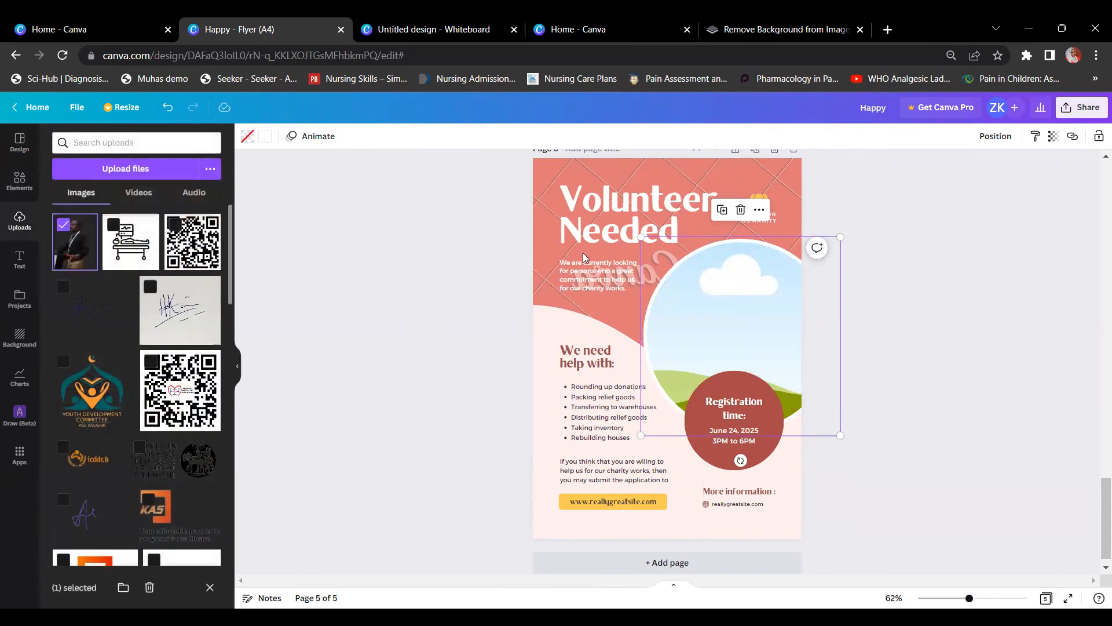
drag(74, 236, 695, 324)
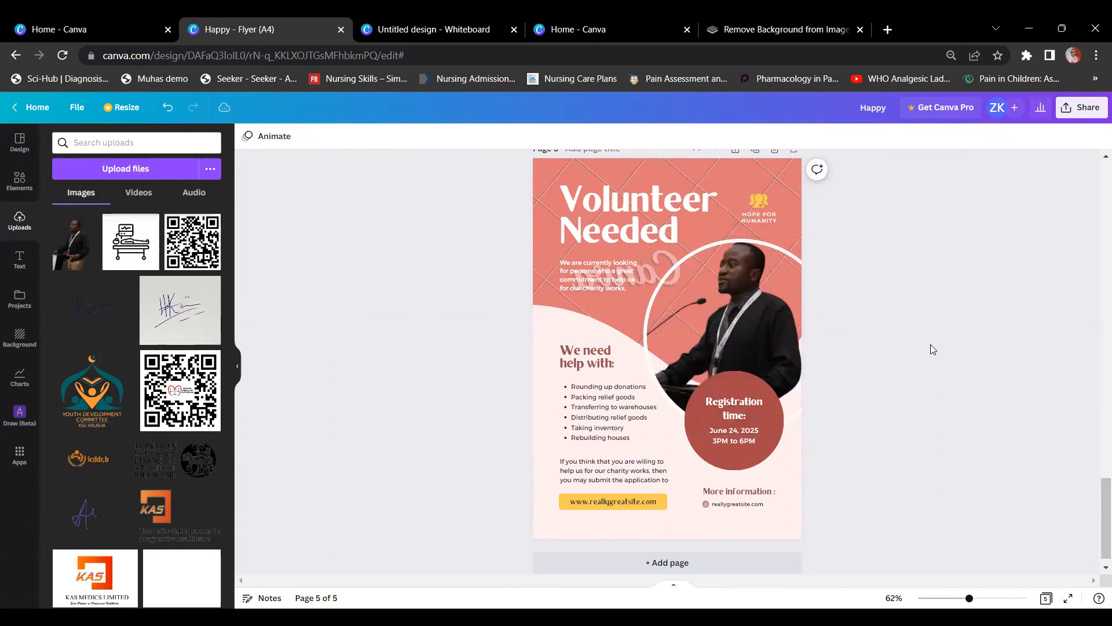
Step: Delete the pink patterned background image at the top of page 5
click(726, 174)
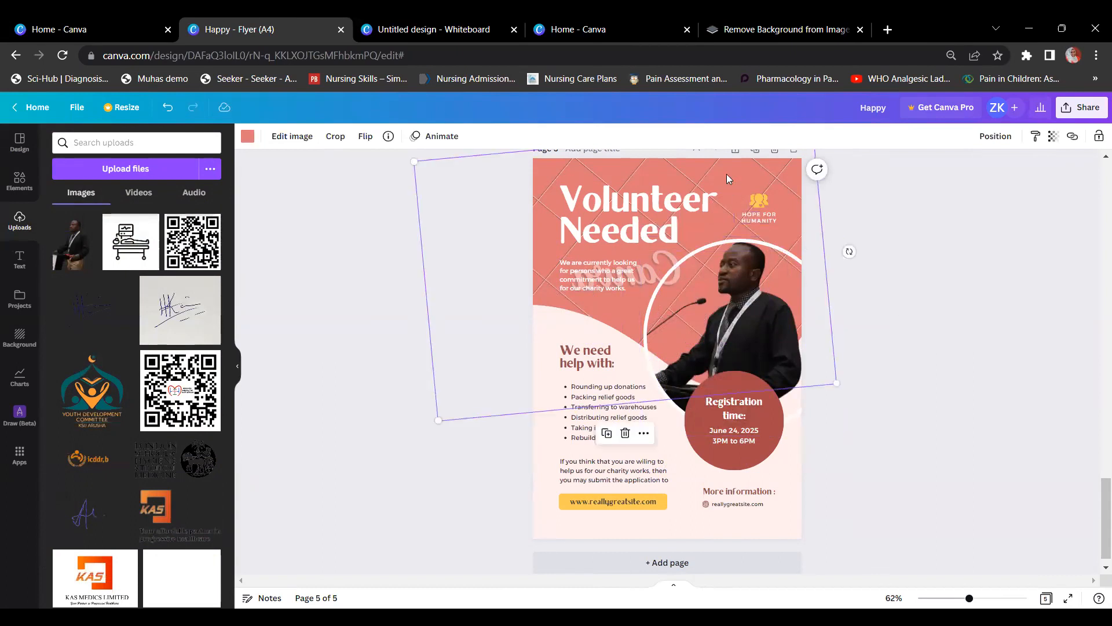
drag(726, 174, 731, 213)
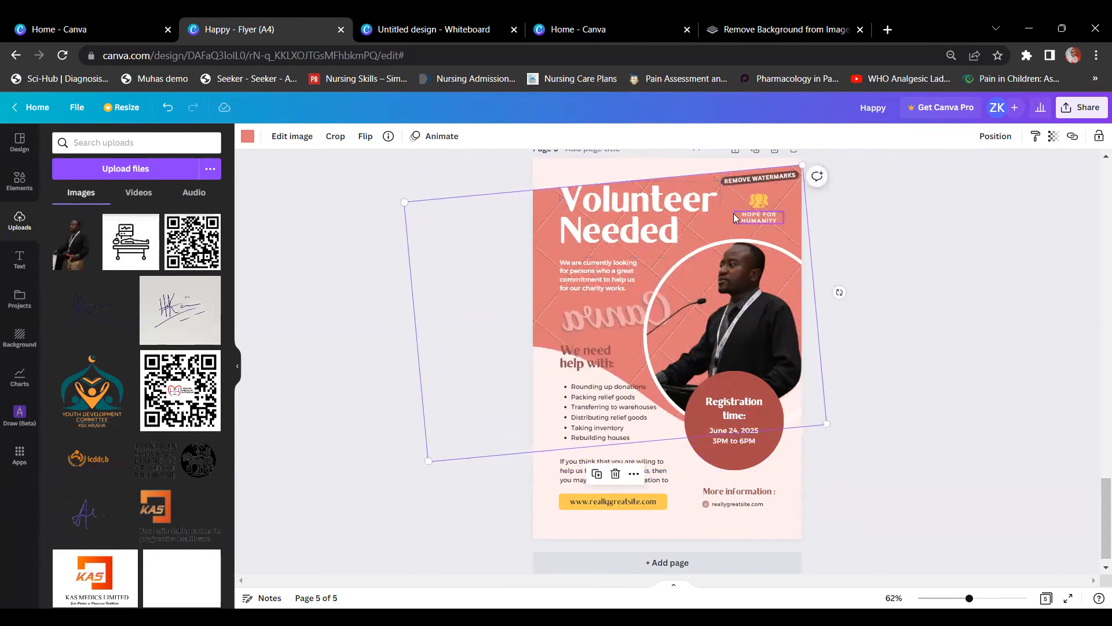
key(Delete)
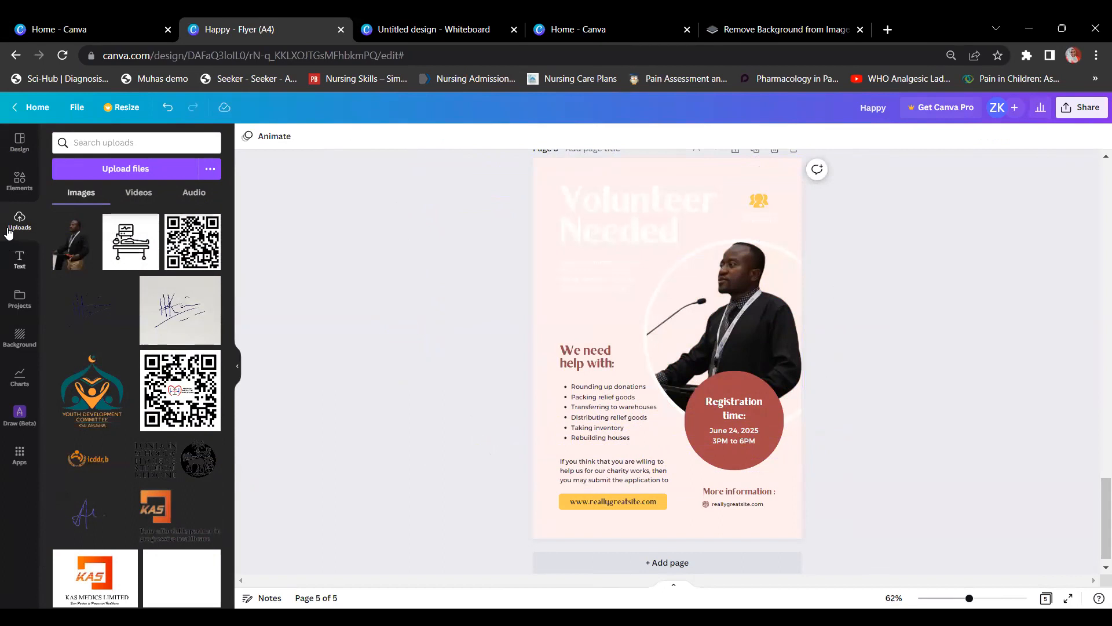
Step: Add an inverted triangle from Lines & Shapes and fill it with mauve
click(19, 179)
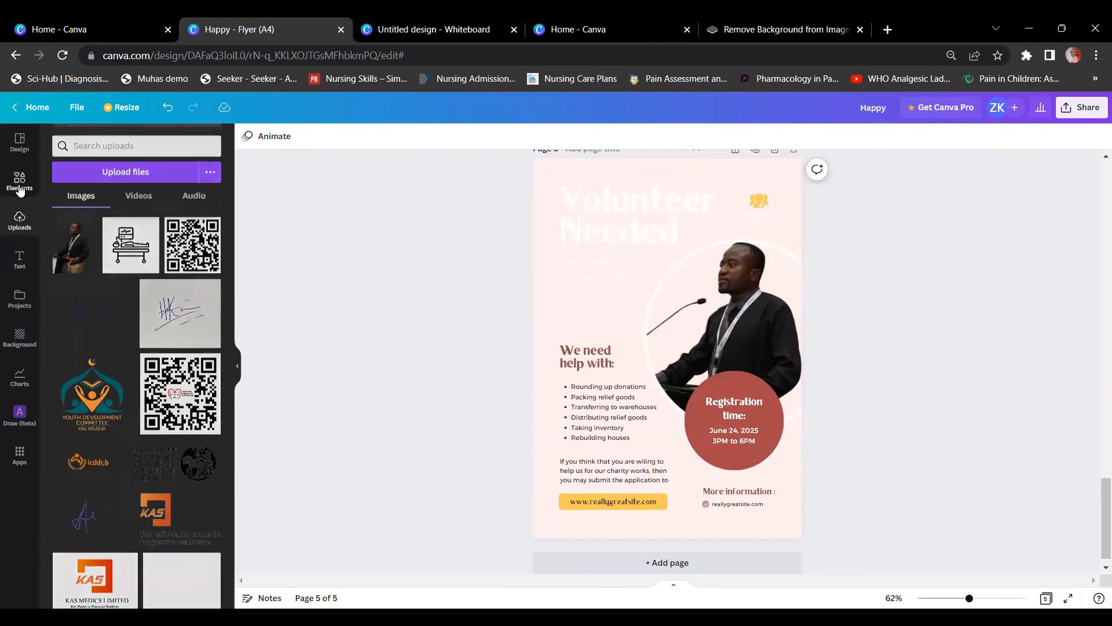
click(209, 273)
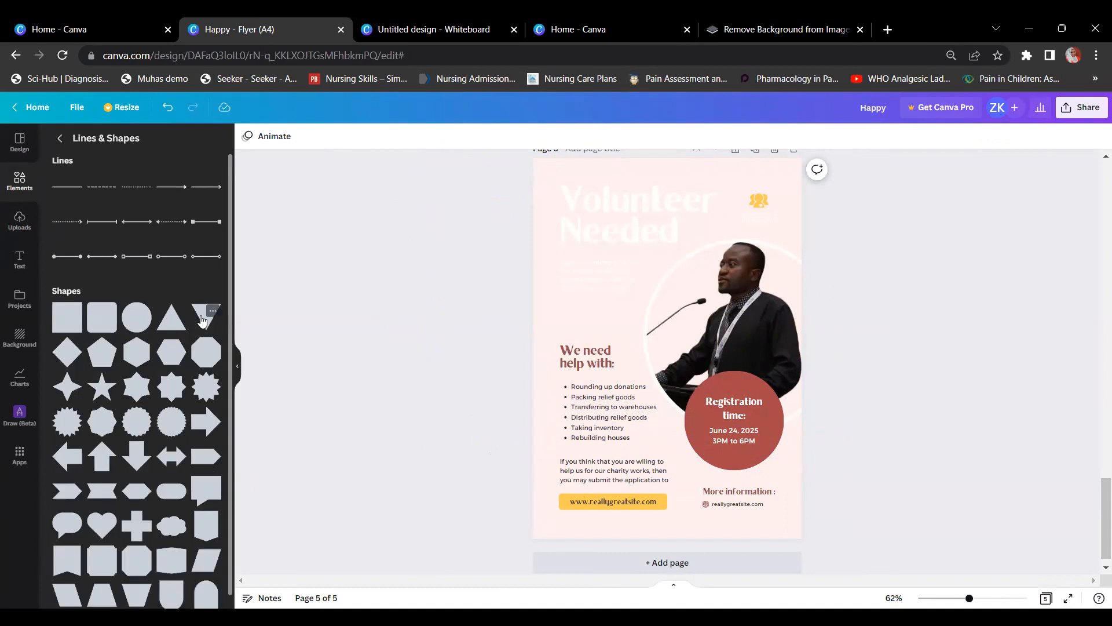
click(202, 319)
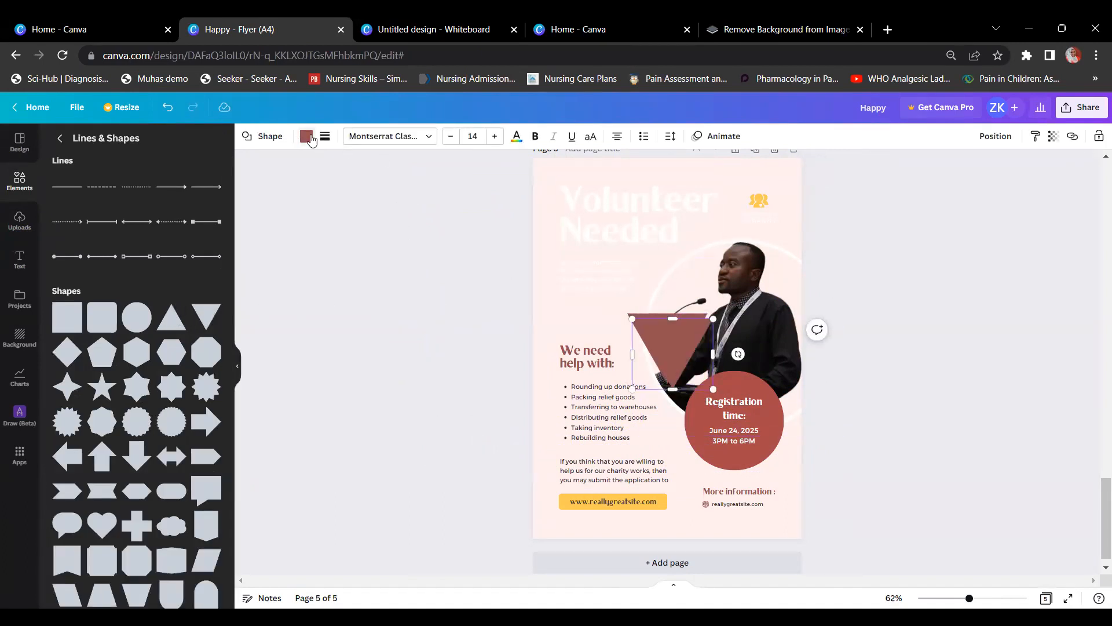
click(307, 137)
click(151, 252)
click(63, 249)
Step: Enlarge the mauve triangle, rotate it to -54°, and position it across the top
drag(711, 321, 816, 164)
drag(706, 277, 598, 232)
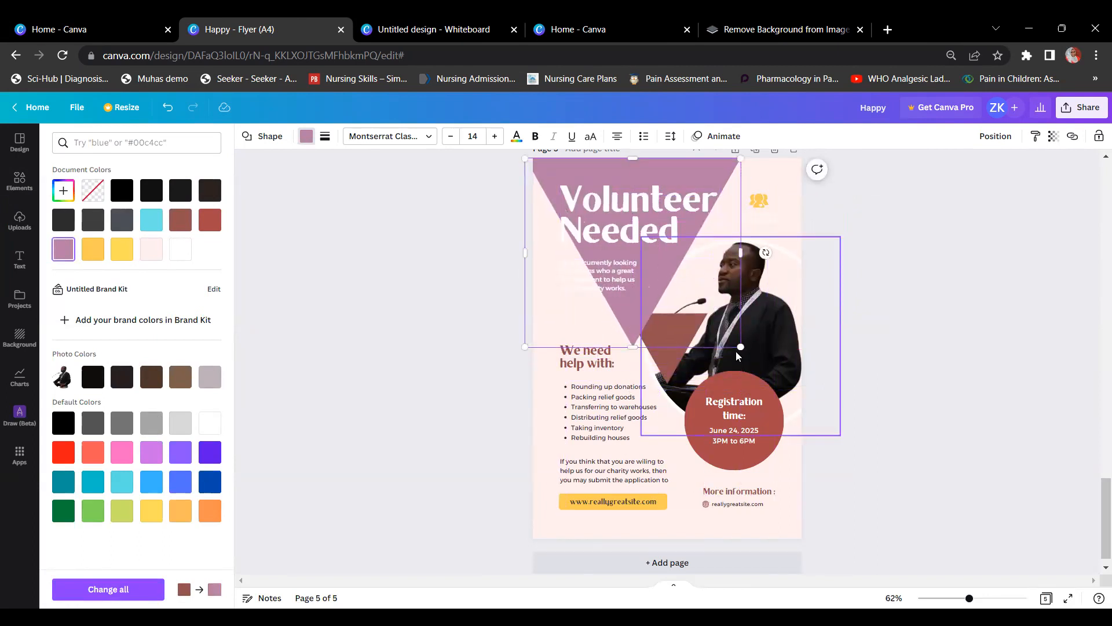
drag(765, 246, 808, 365)
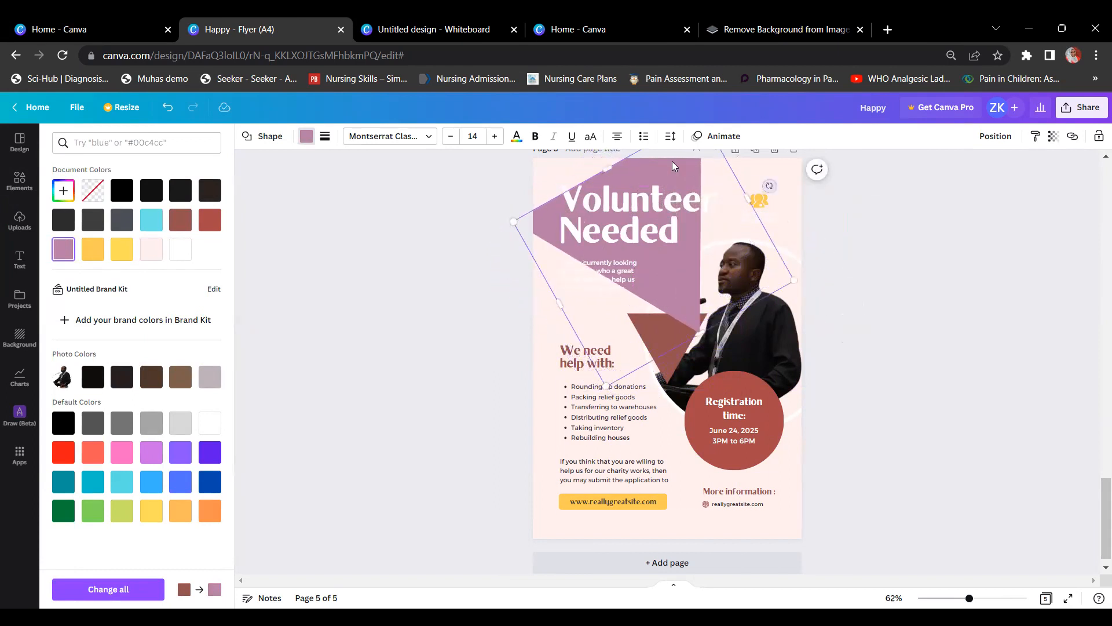
drag(753, 182, 872, 197)
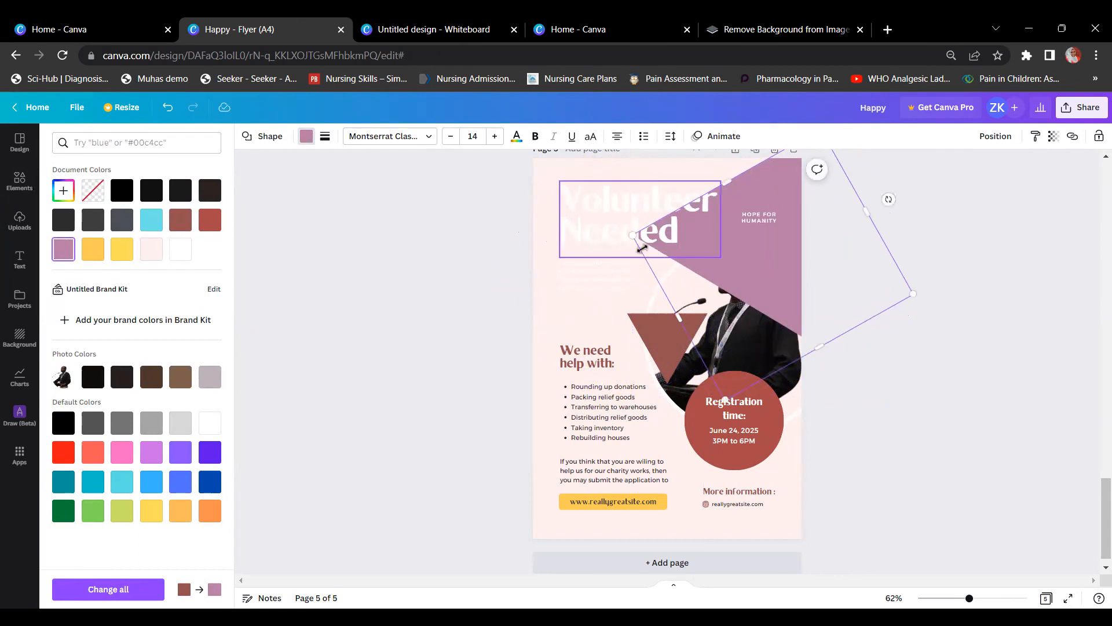
drag(635, 236, 484, 225)
drag(768, 287, 802, 288)
Step: Send the mauve triangle behind the speaker photo, delete the leftover brown triangle, and nudge the mauve triangle up
right_click(802, 288)
click(848, 405)
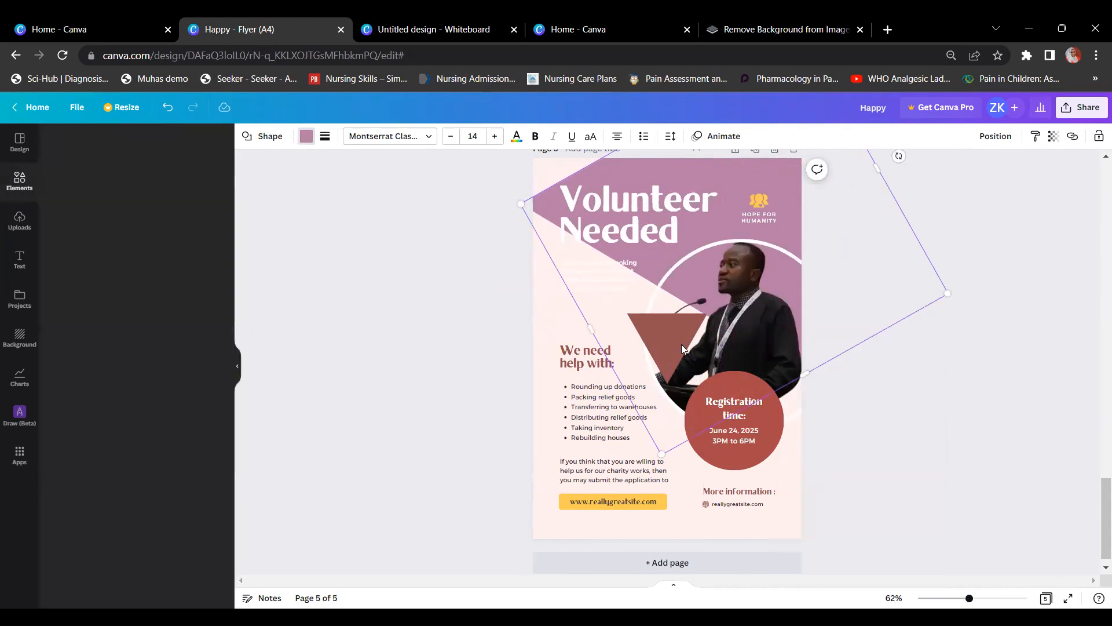
click(673, 349)
key(Delete)
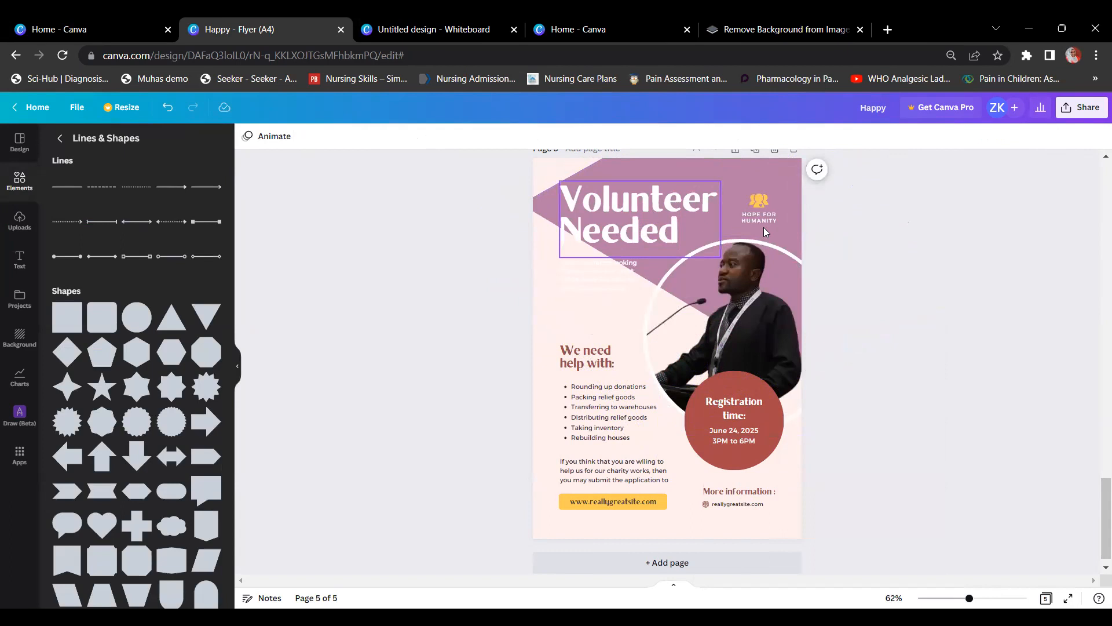
drag(725, 175, 720, 149)
click(1036, 270)
click(827, 196)
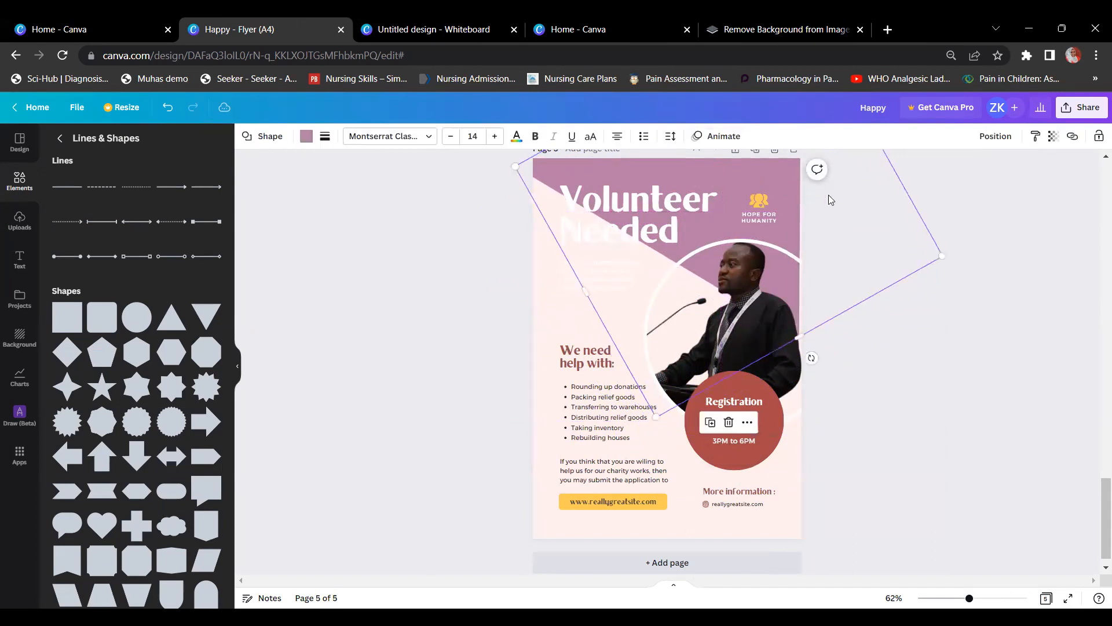
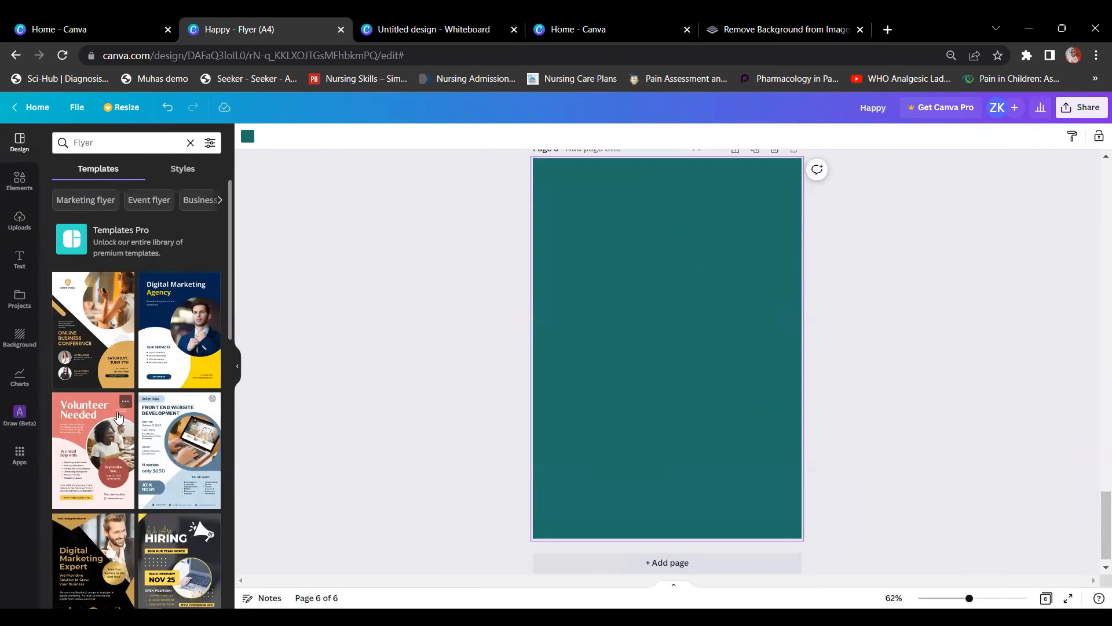
Step: Apply the lilac wedding invitation Flyer template to page 6
scroll(119, 417, down, 6)
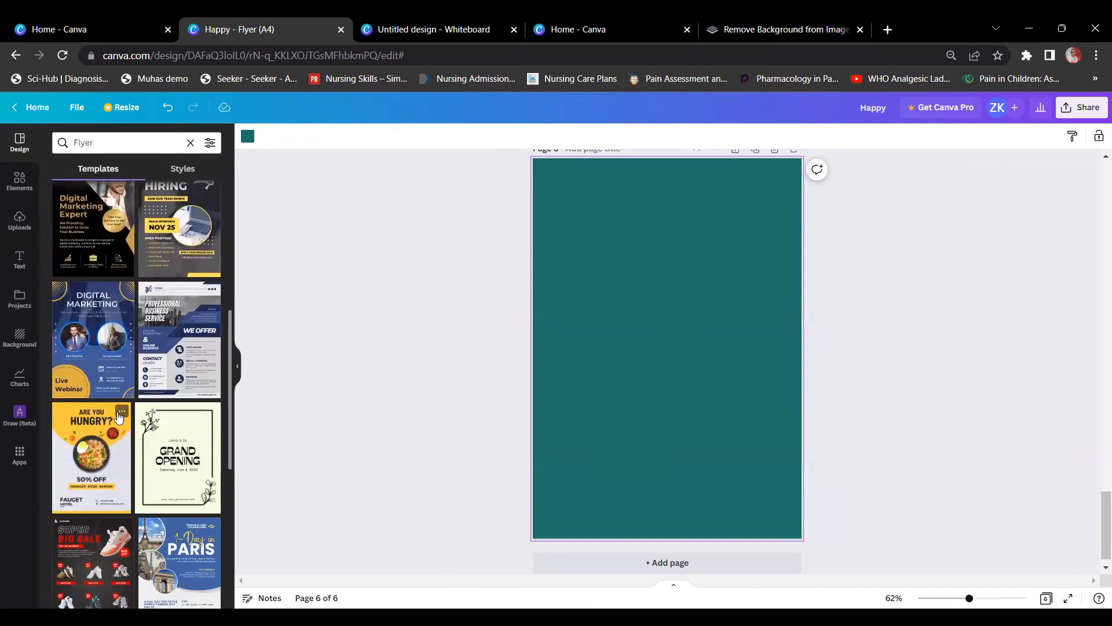
scroll(119, 416, down, 10)
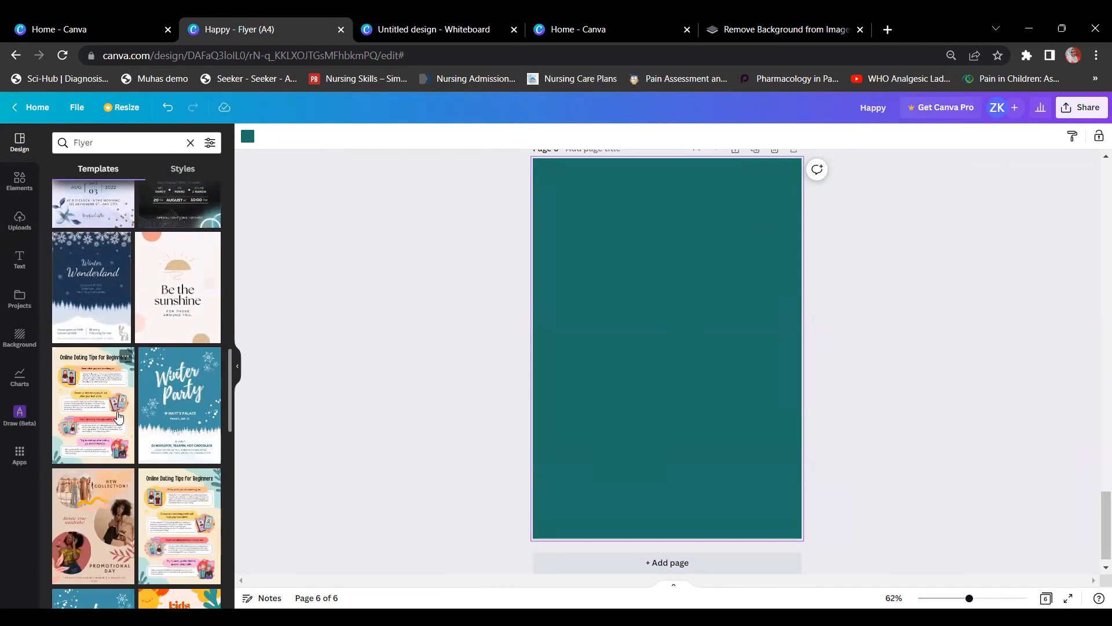
scroll(119, 416, up, 2)
scroll(118, 415, up, 1)
scroll(118, 415, down, 1)
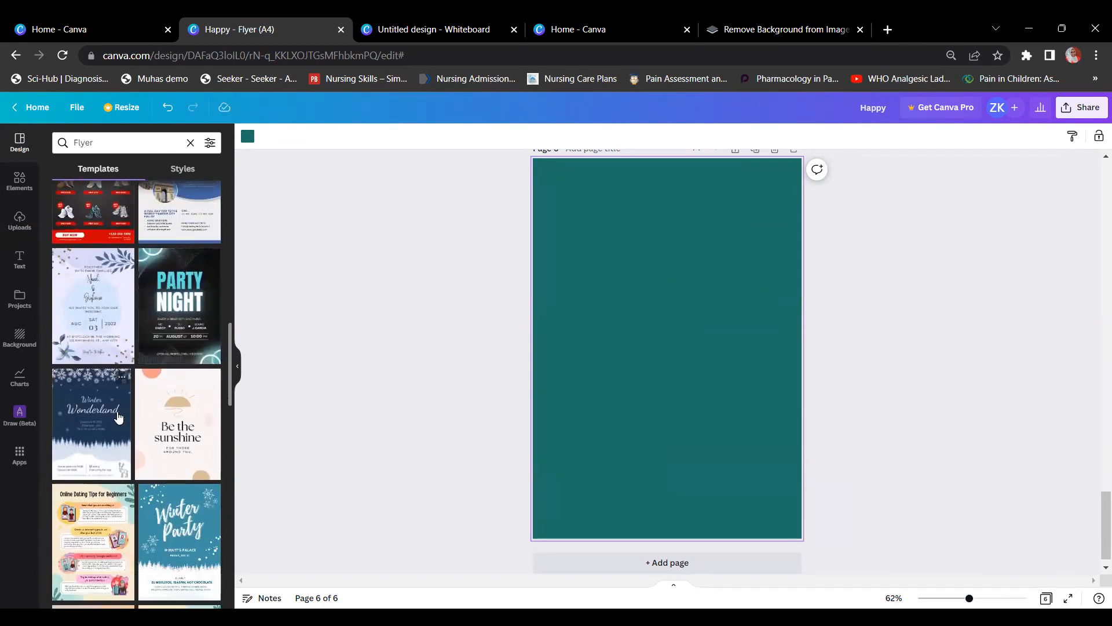
click(89, 291)
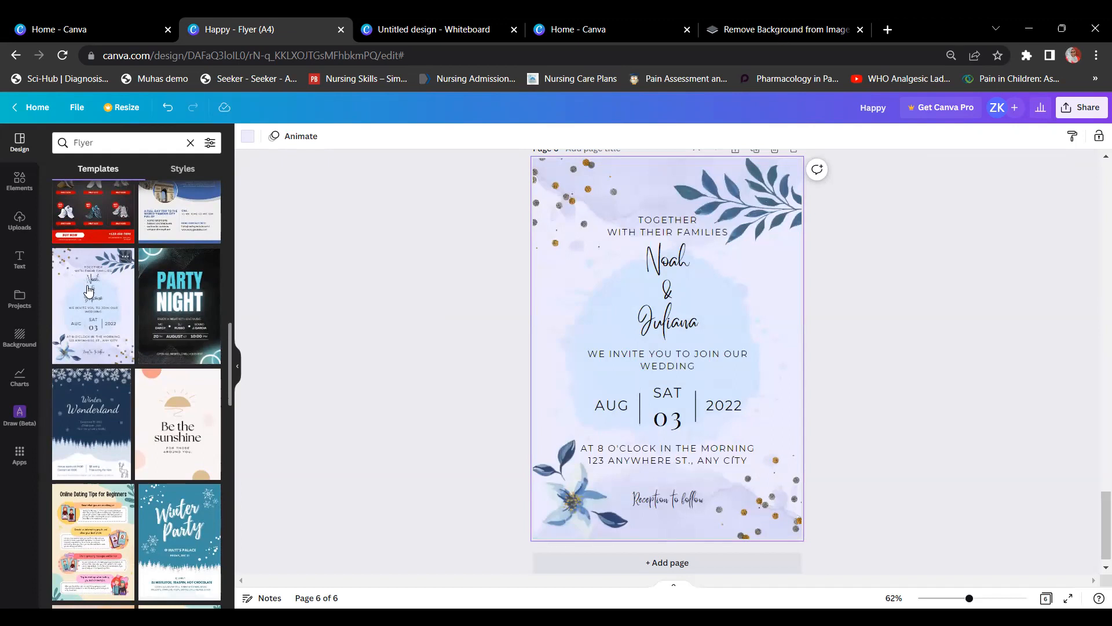
Step: Select the invitation's page background and bring up its colour choices
click(404, 345)
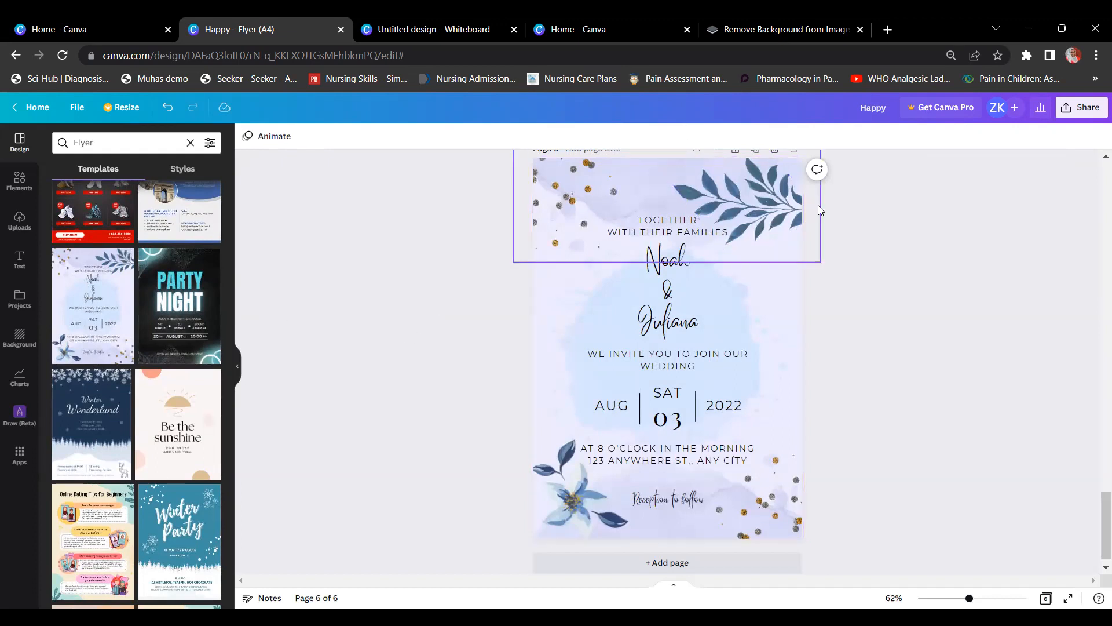
click(796, 271)
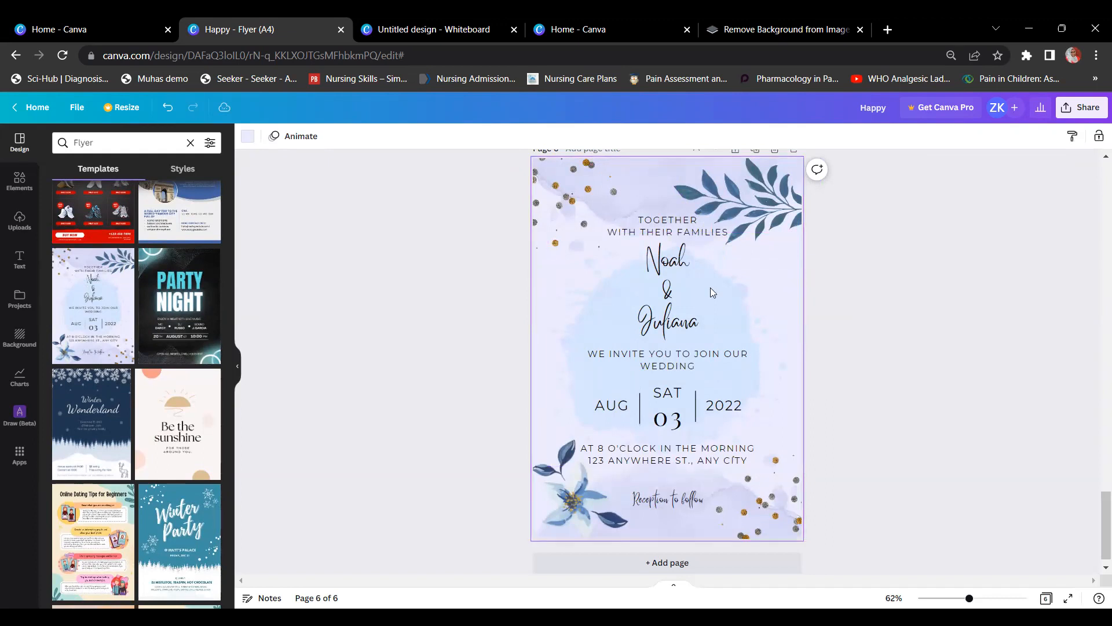
click(248, 139)
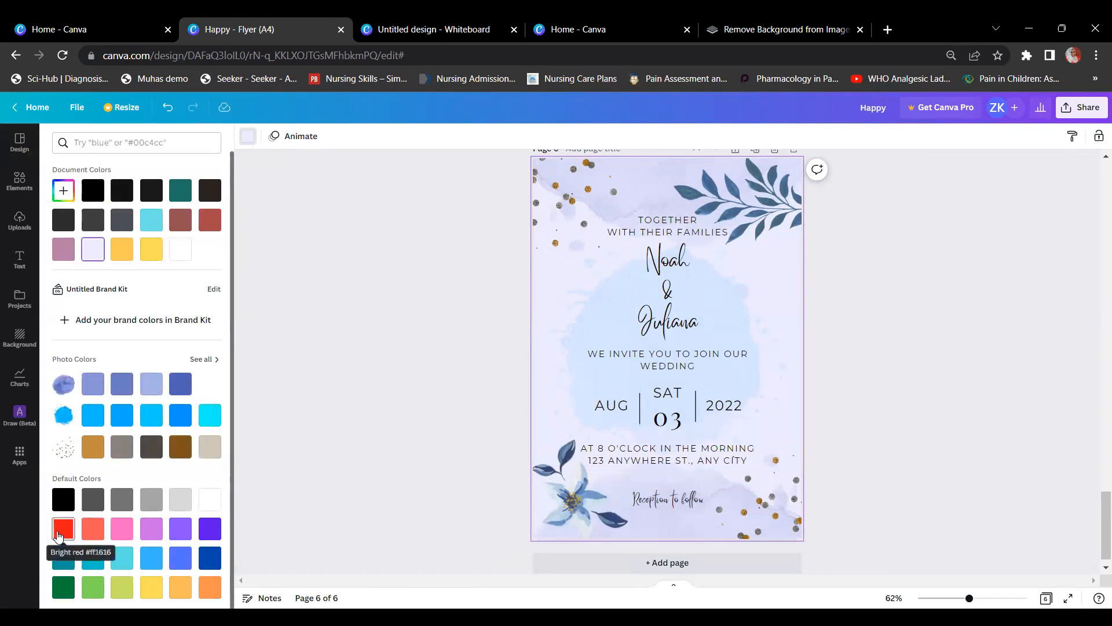
Step: Make the invitation background Bright red, then select the blue flower at bottom-left
click(58, 537)
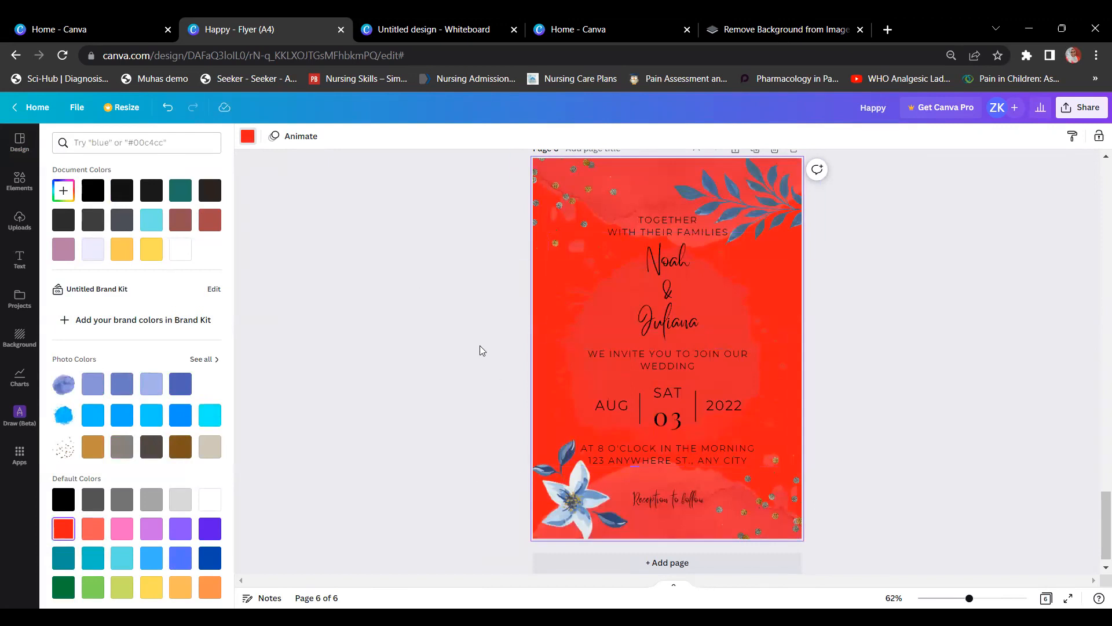
click(566, 472)
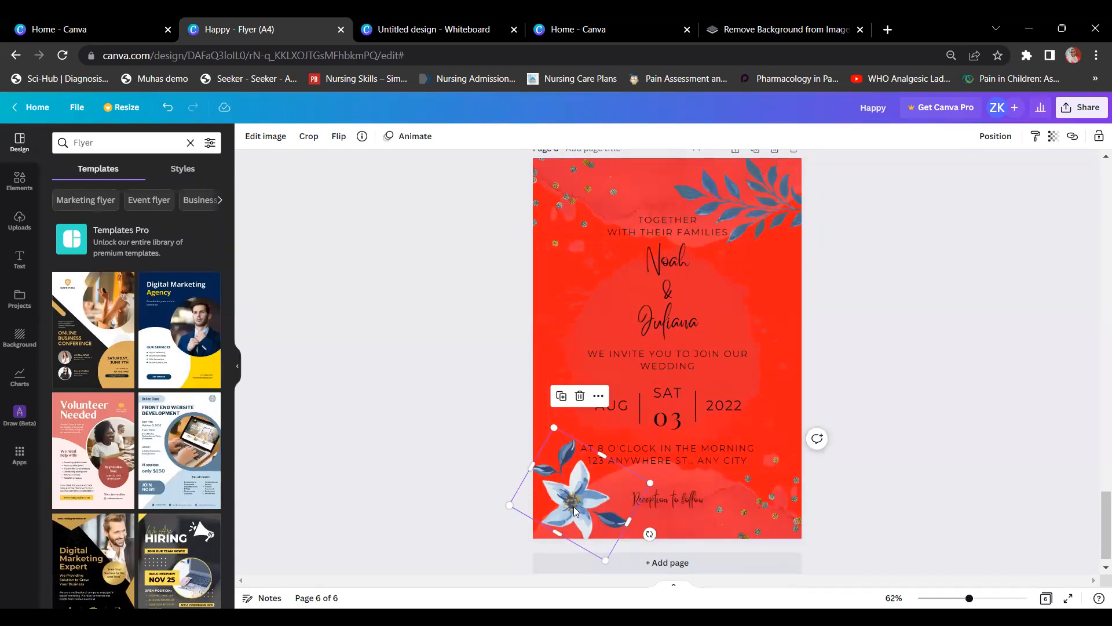
Step: Search Elements for 'flowers' and add the pink flower bouquet to the page
click(19, 183)
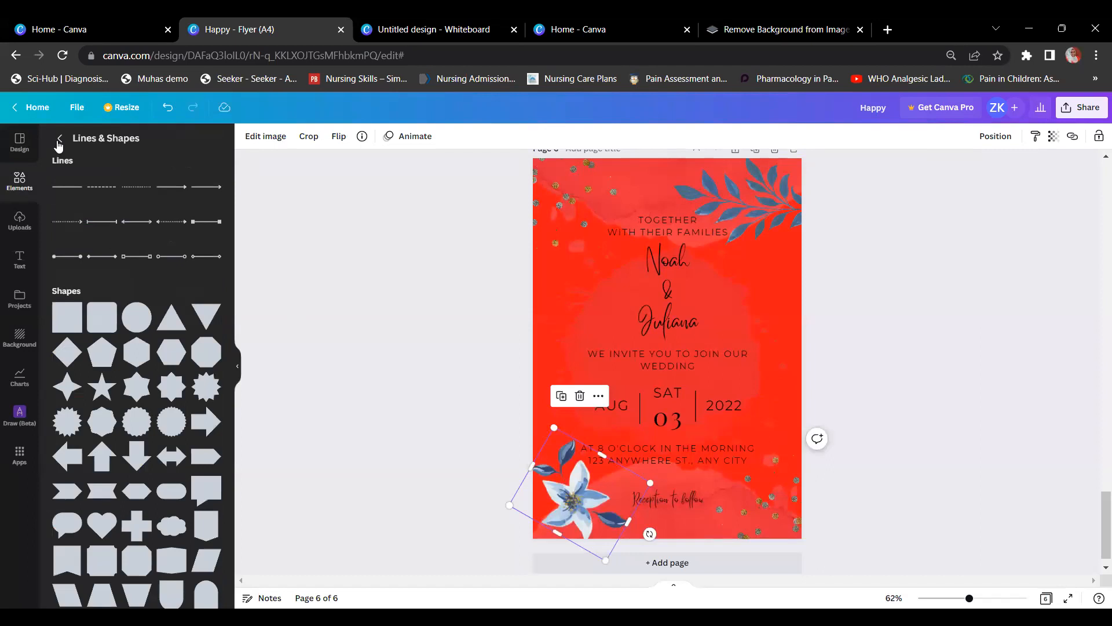
click(27, 192)
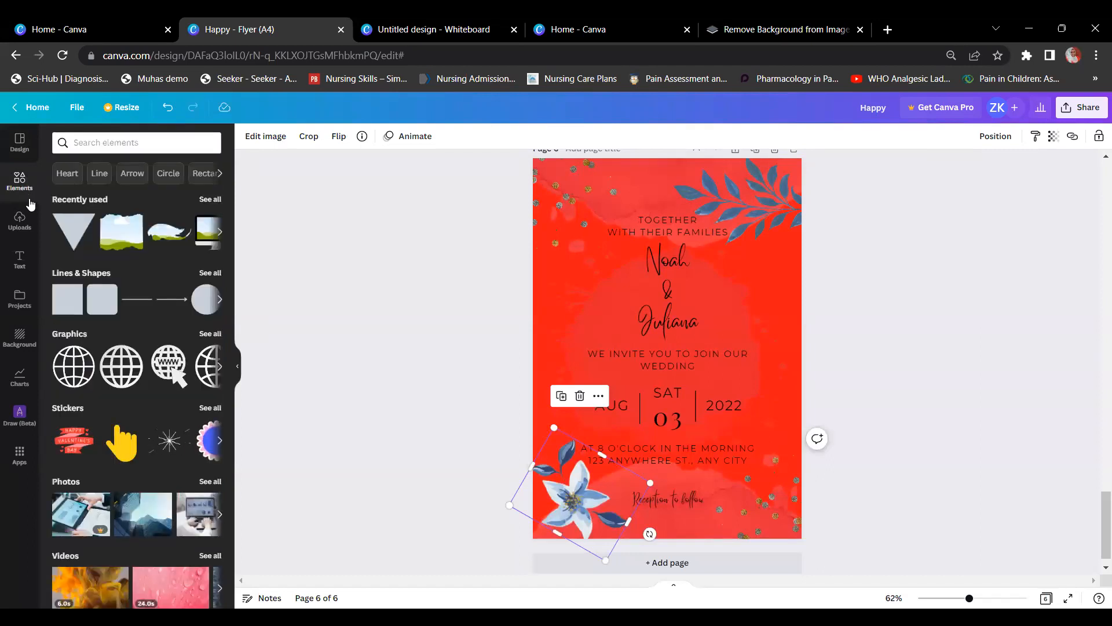
scroll(121, 296, down, 3)
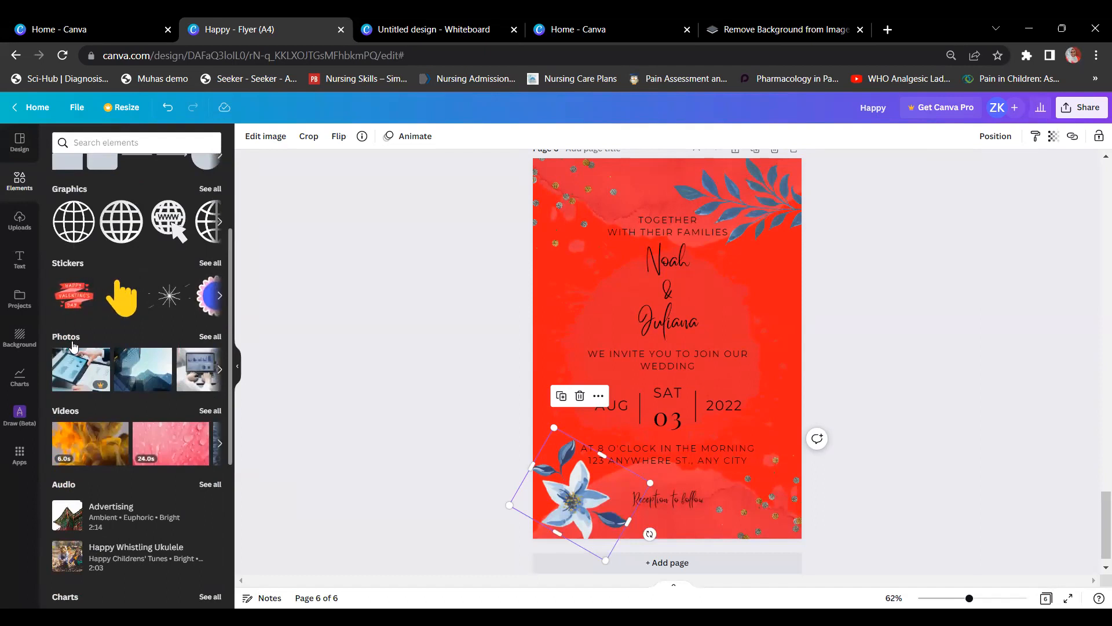
scroll(73, 346, up, 3)
click(104, 146)
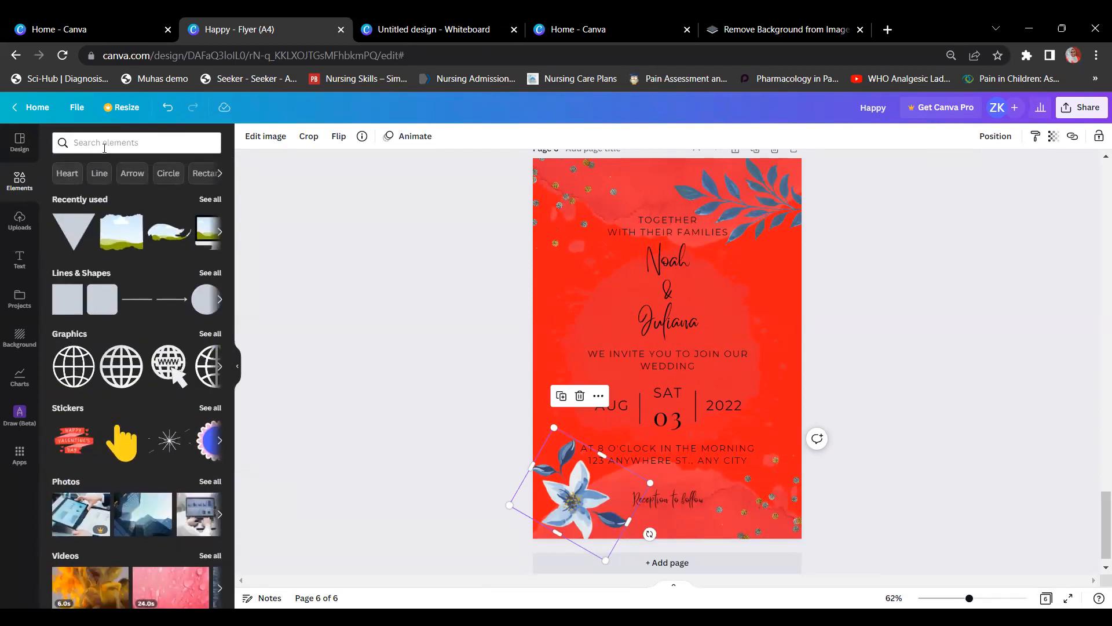
text(flowers)
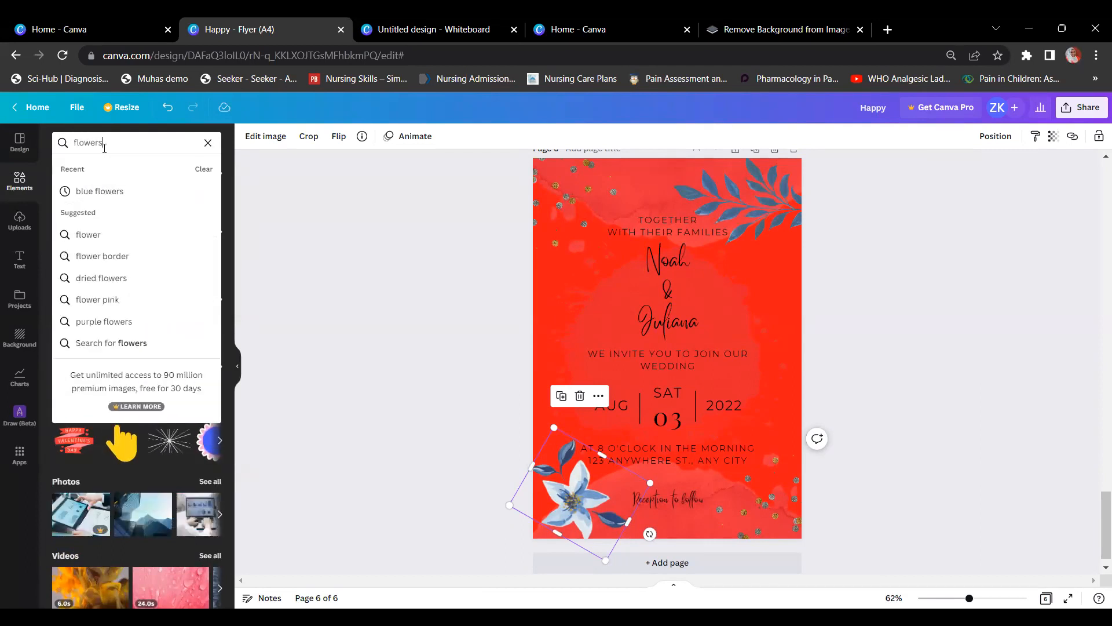
key(Return)
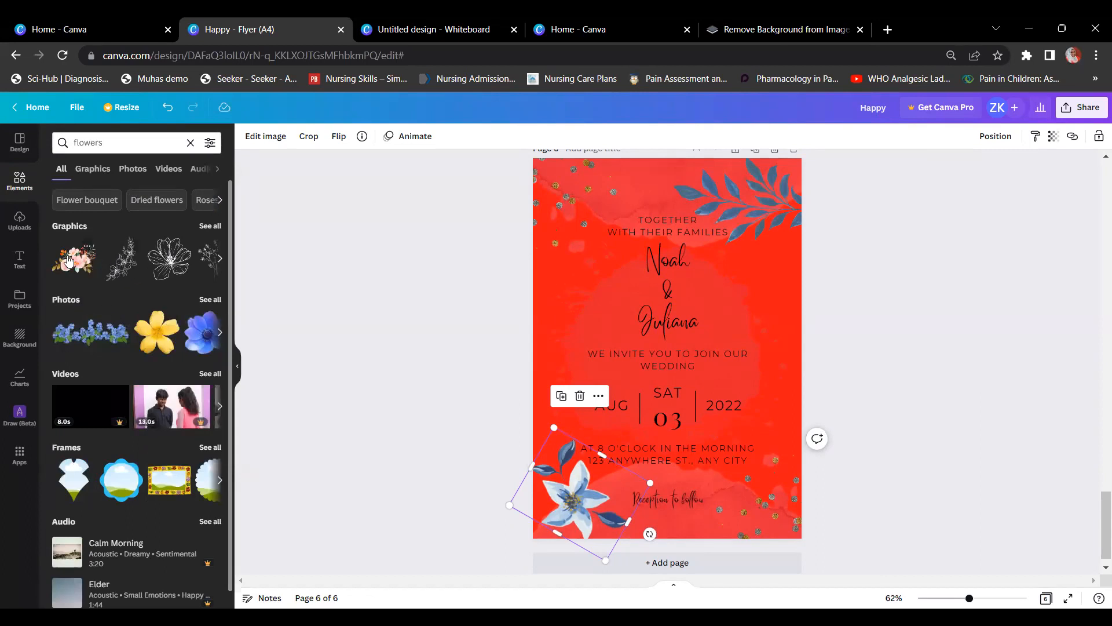
click(209, 227)
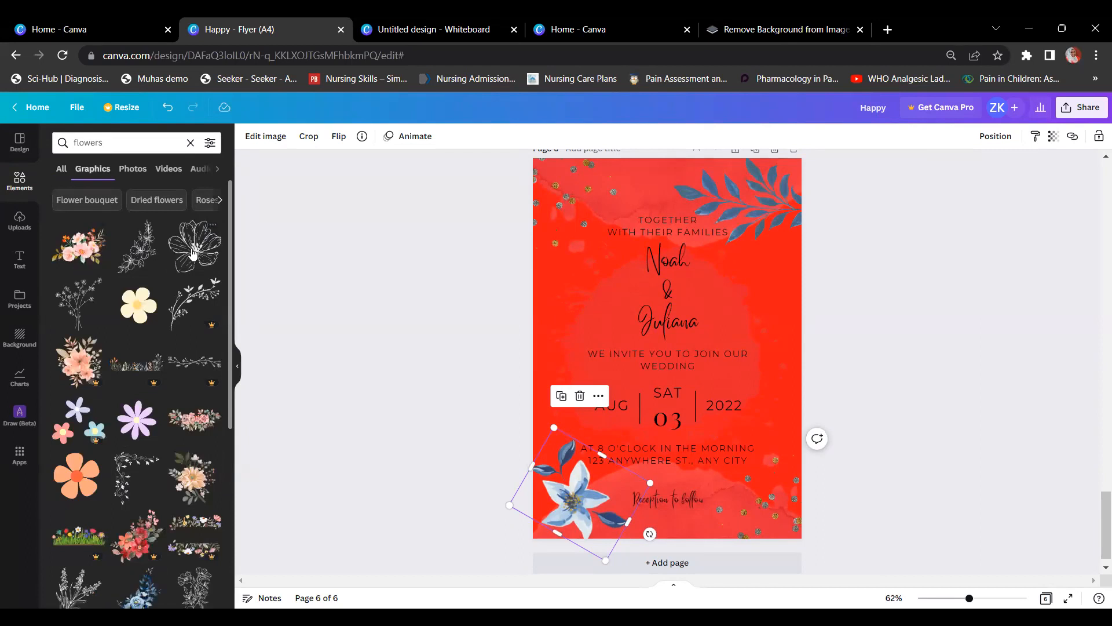
click(90, 264)
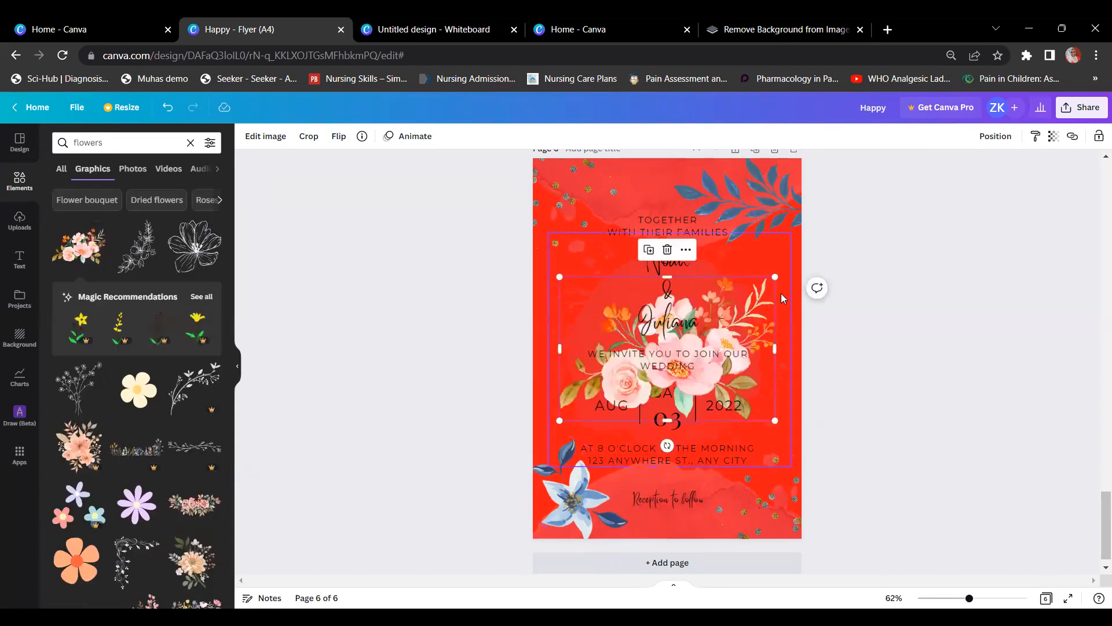
Step: Shrink the bouquet, move it beside the names, and delete the blue flower
drag(771, 279, 684, 337)
drag(639, 380, 608, 286)
click(592, 496)
key(Delete)
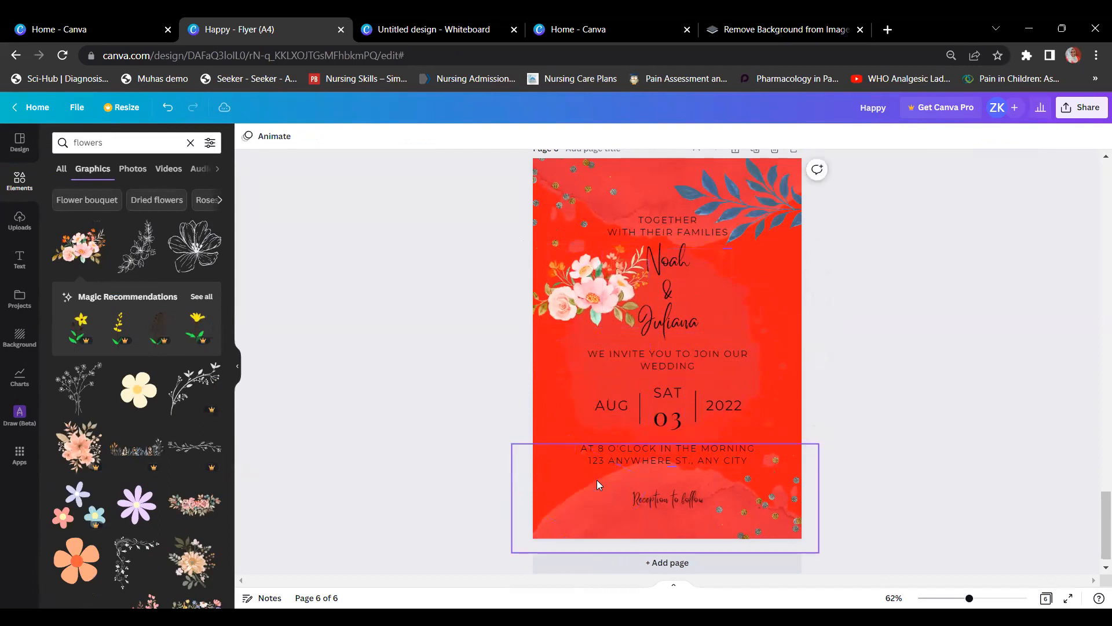
Step: Place the bouquet bottom-left, shrink it, rotate it about 45°, and recrop the glitter dots
click(574, 313)
drag(574, 313, 571, 525)
drag(639, 538, 624, 526)
drag(572, 551, 534, 534)
drag(579, 495, 583, 495)
click(922, 346)
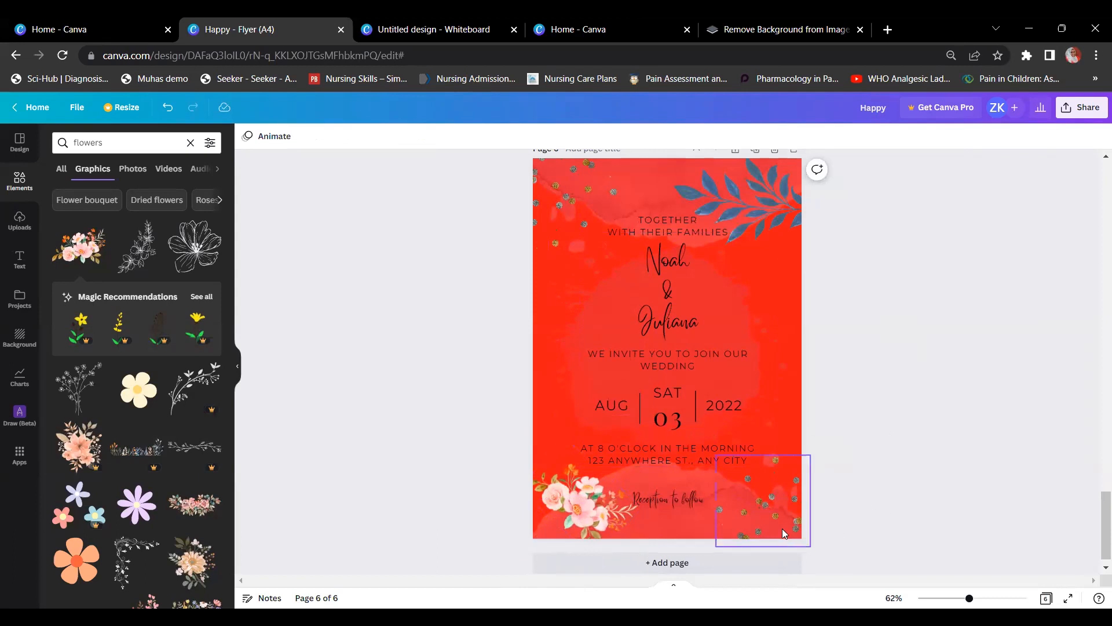
double_click(776, 511)
drag(831, 513, 755, 496)
Step: Search Elements for 'glitter' and add a glitter graphic to the invitation
click(175, 139)
text(g)
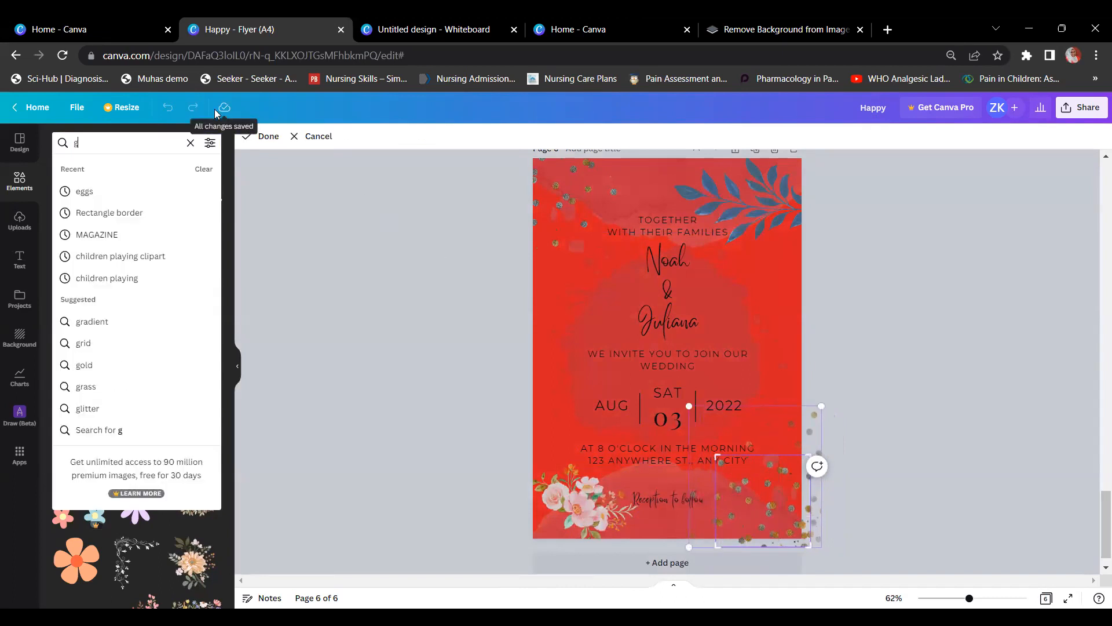
text(litter)
key(Return)
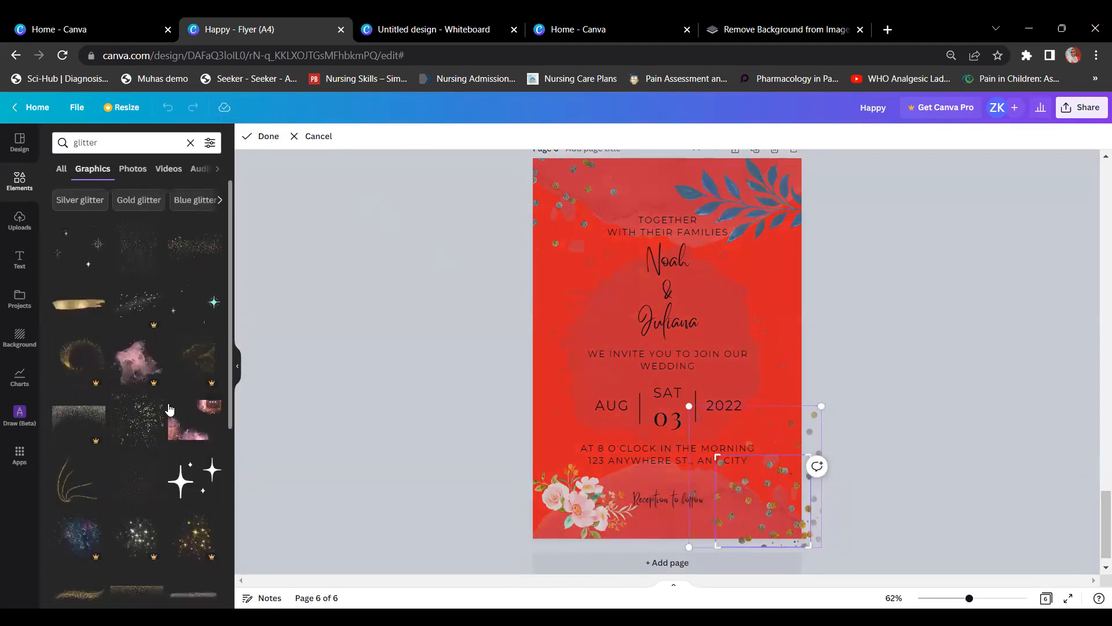
click(134, 257)
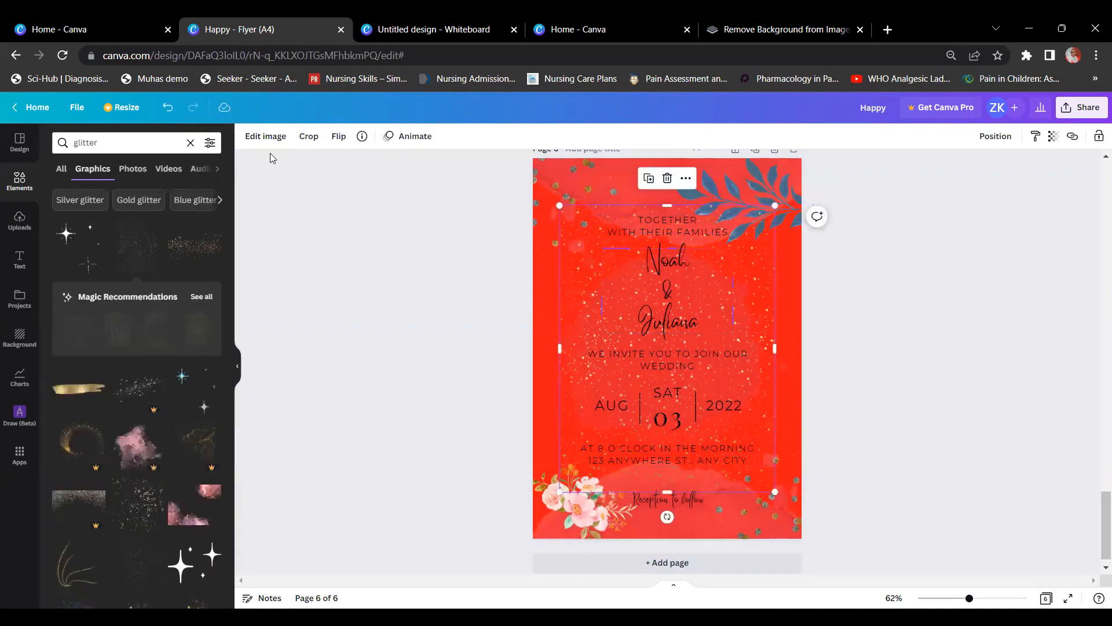
Step: Change the page background colour to light grey
click(795, 159)
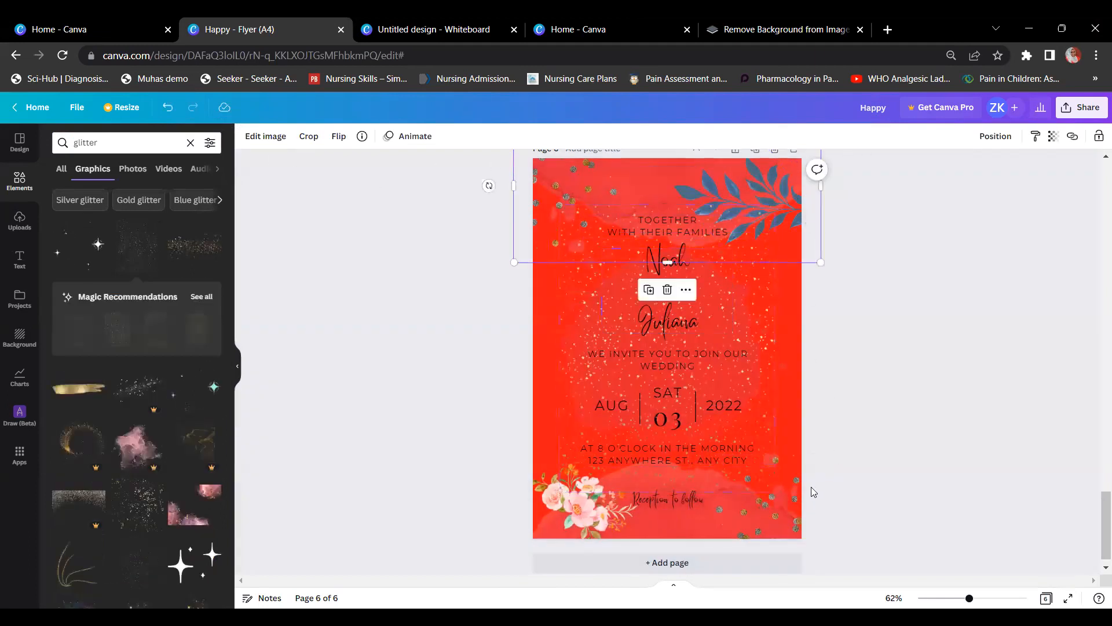
click(799, 427)
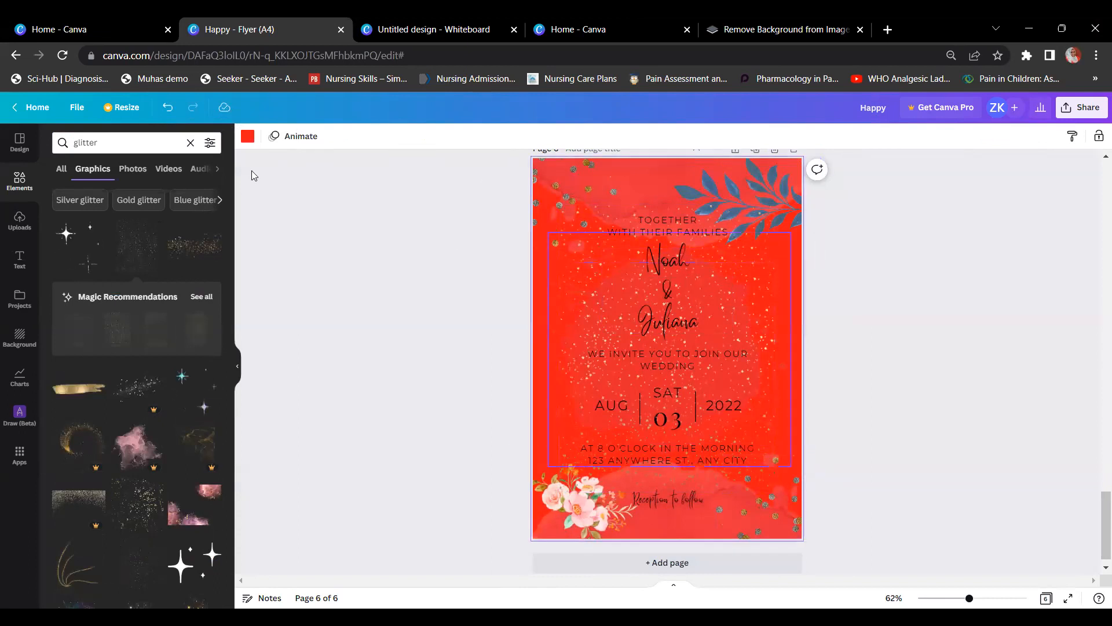
click(247, 135)
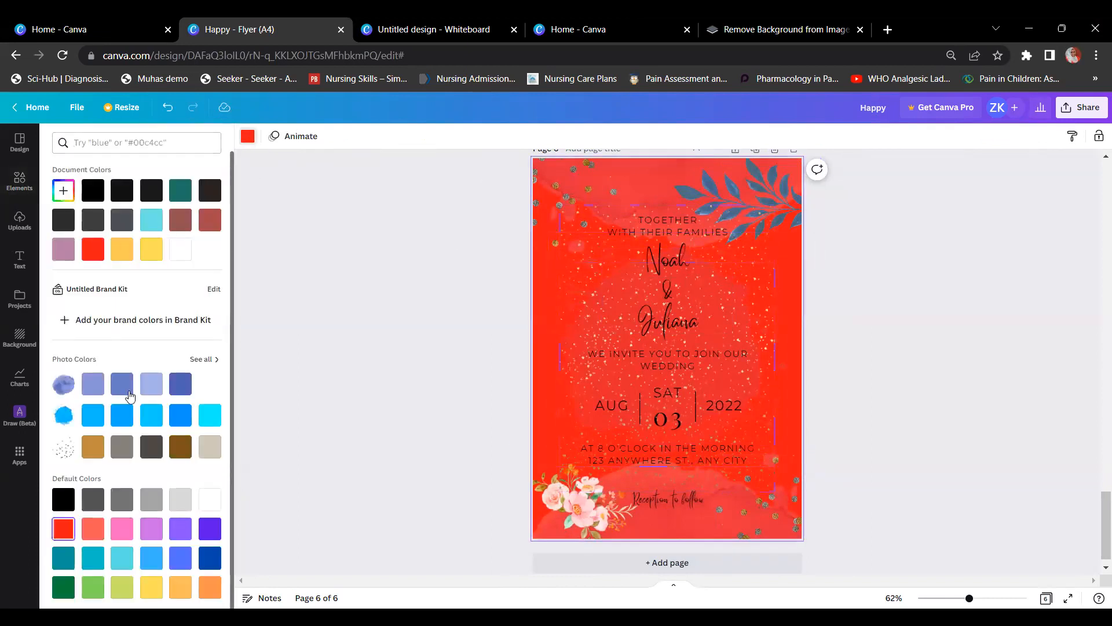
click(180, 499)
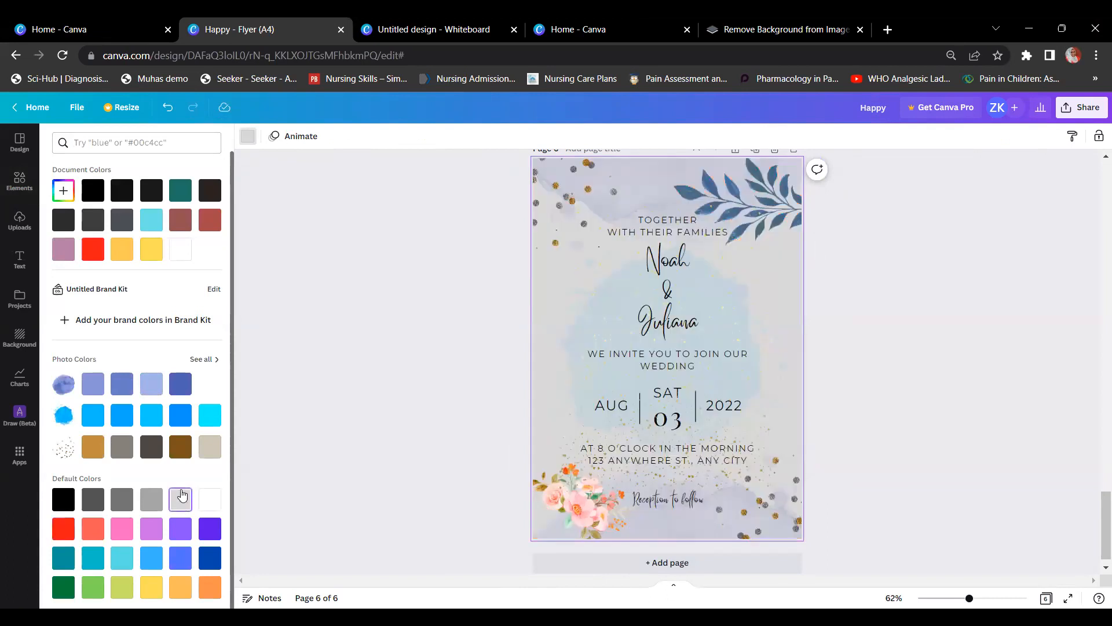
Step: Shrink the glitter graphic and move it to the right of the couple's names
click(847, 345)
click(751, 261)
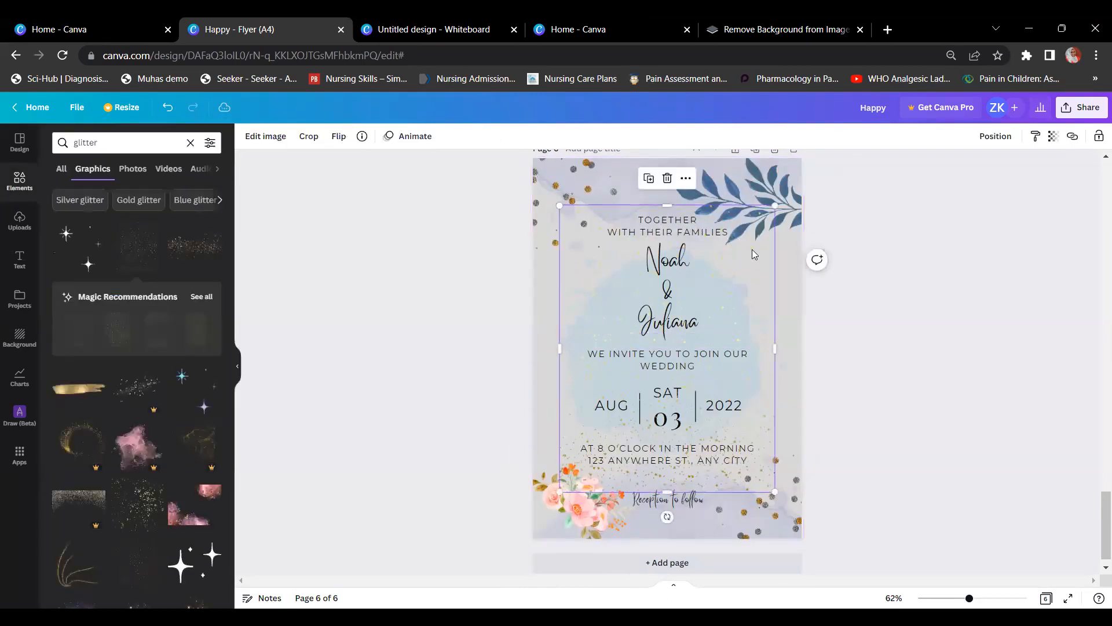
drag(758, 232, 634, 393)
drag(566, 404, 730, 248)
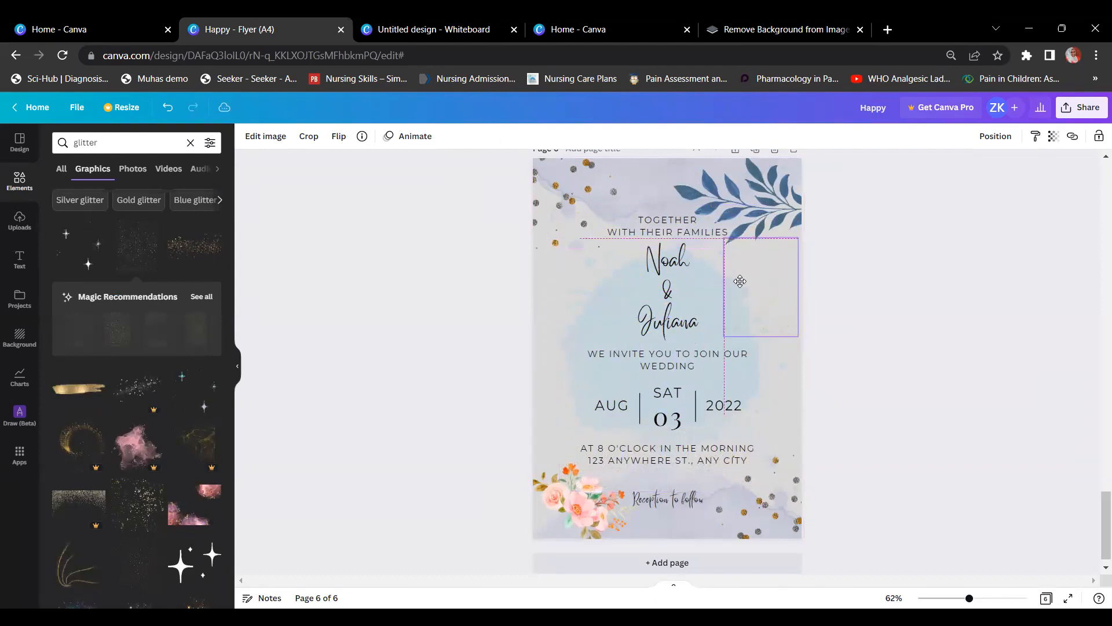
Step: Add gold-dust glitter, delete the grey dots, and place the gold glitter bottom-right
click(197, 249)
double_click(789, 520)
key(Delete)
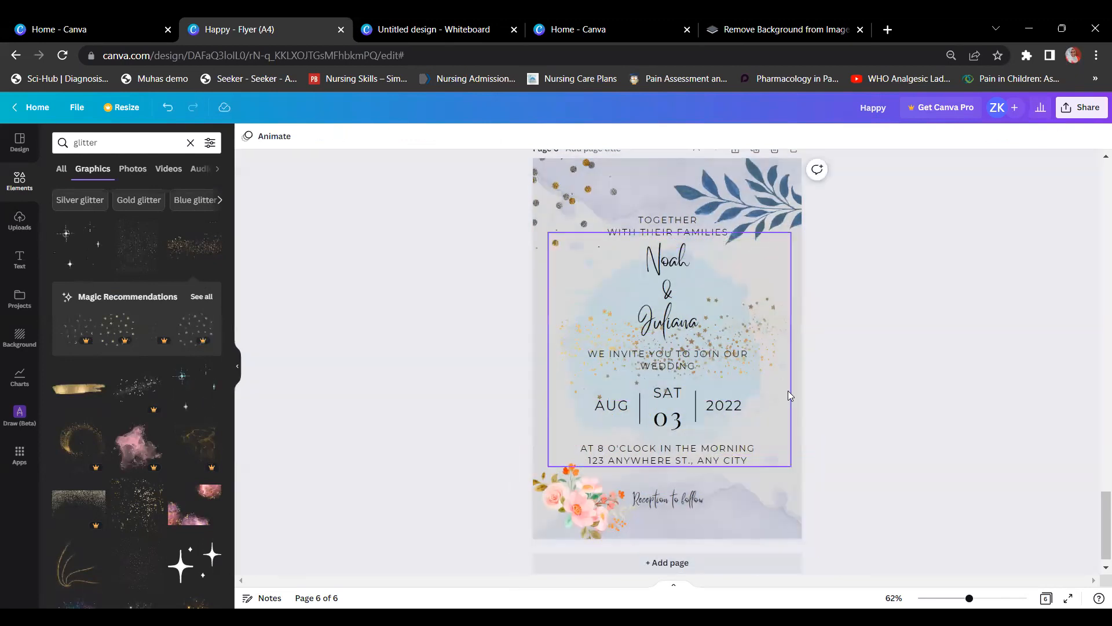
click(760, 349)
drag(760, 348, 897, 479)
click(872, 373)
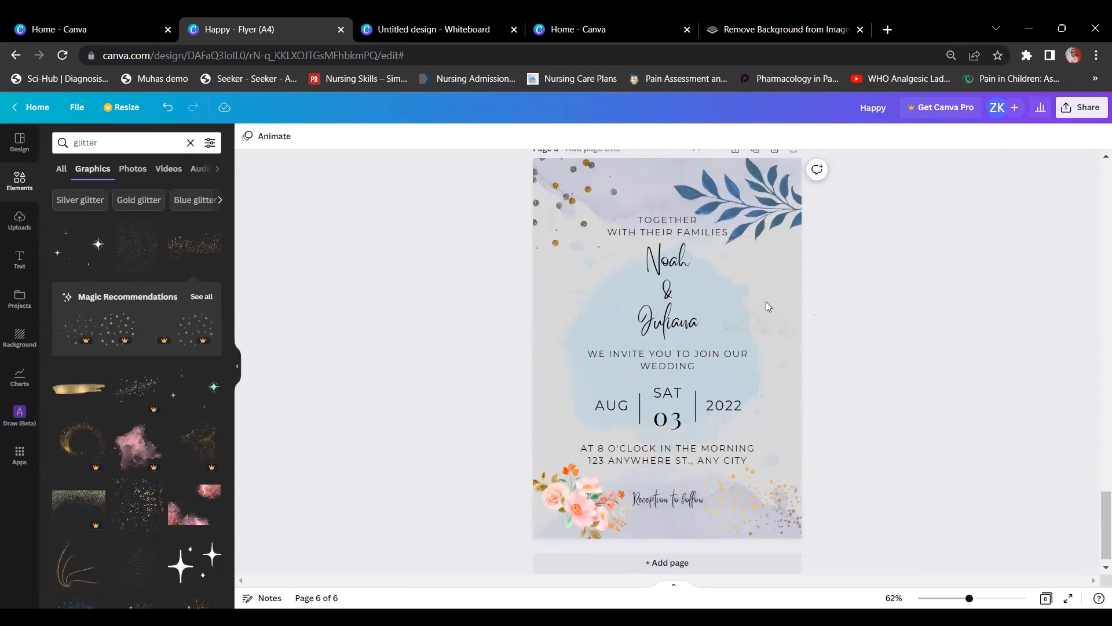
Step: Search Elements for 'leaves' and add a green leaf graphic to the invitation
double_click(762, 206)
click(872, 260)
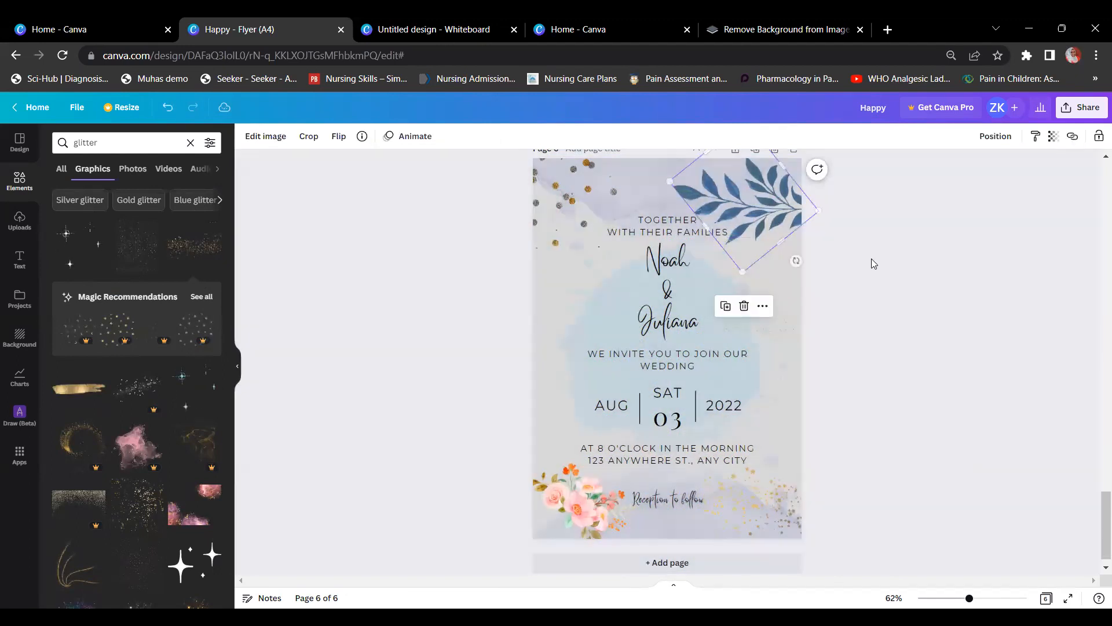
double_click(156, 144)
text(leaves)
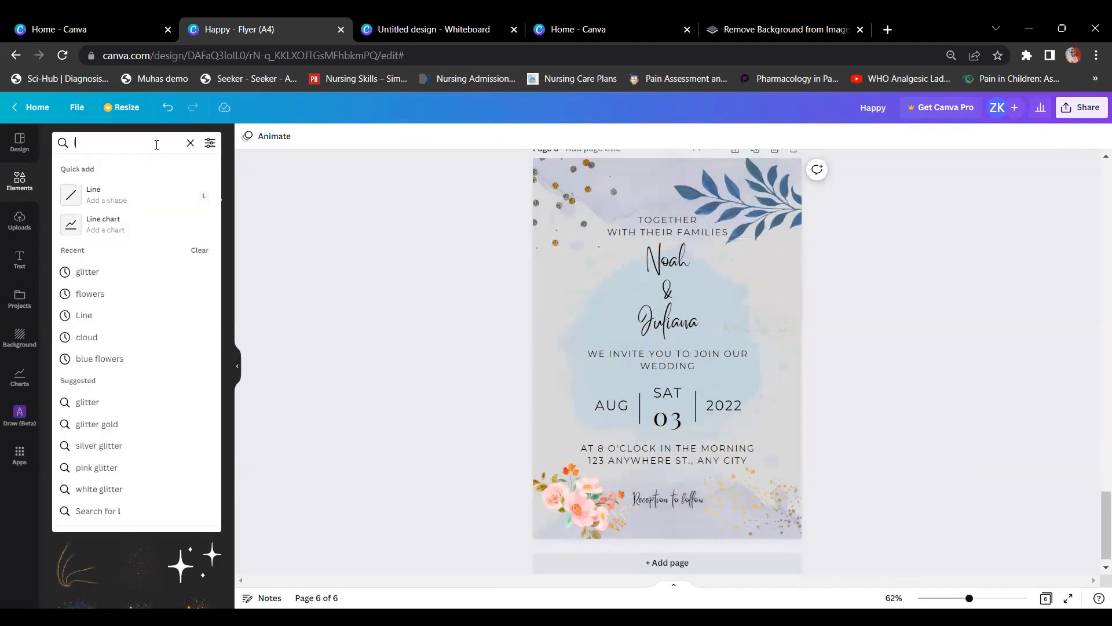
key(Return)
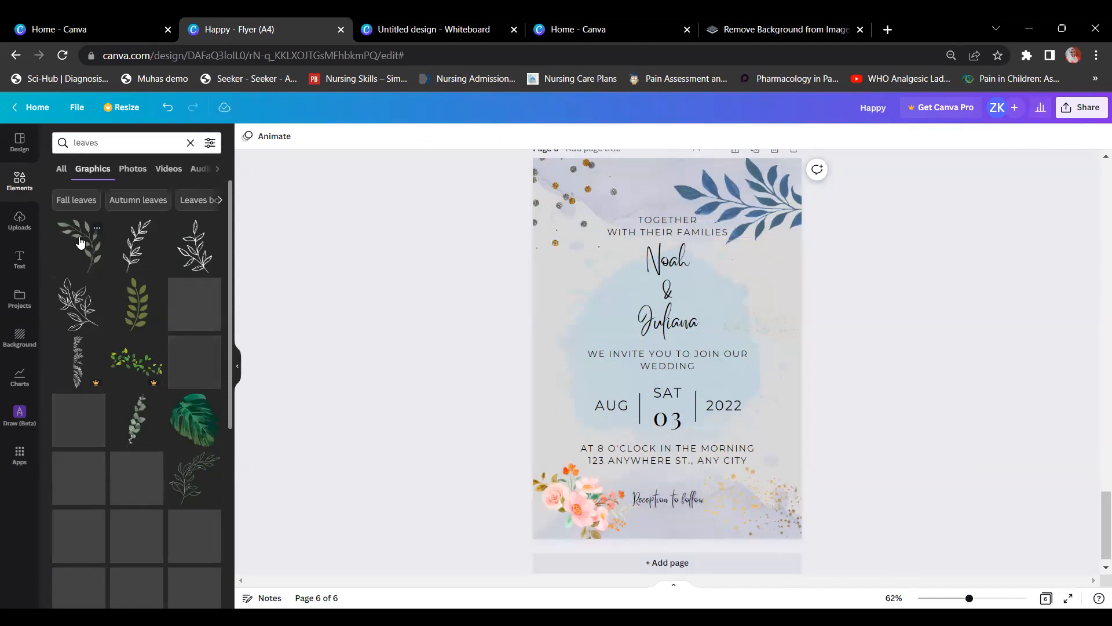
click(86, 239)
Step: Delete the blue leaves, then tilt, shrink and move the green leaf to the top-right
click(763, 191)
key(Delete)
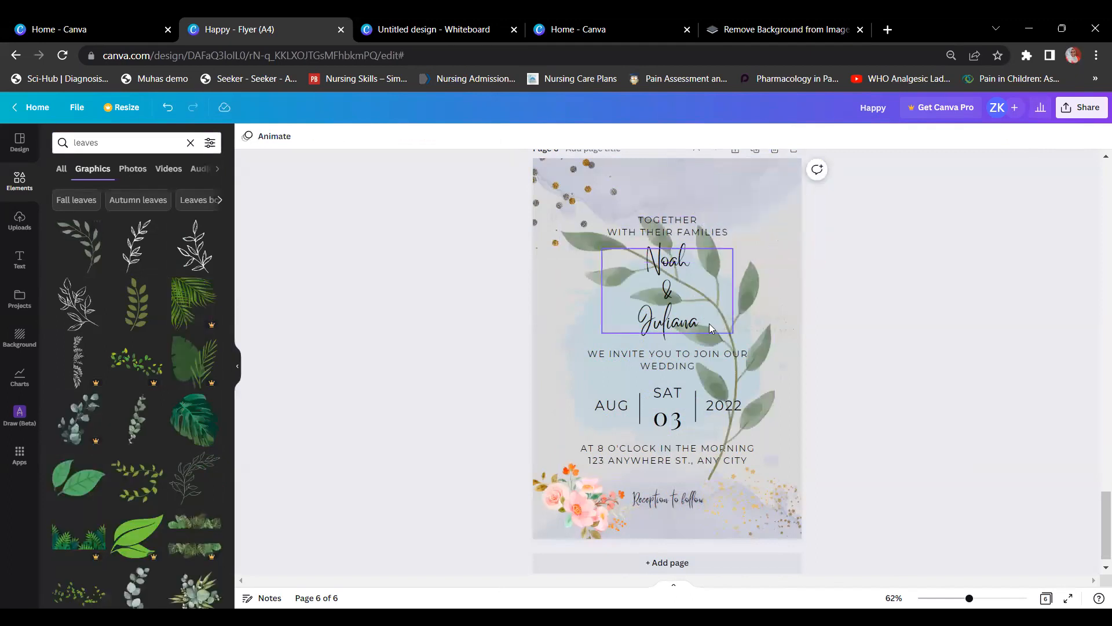
click(748, 386)
drag(668, 504, 793, 412)
drag(761, 351, 720, 347)
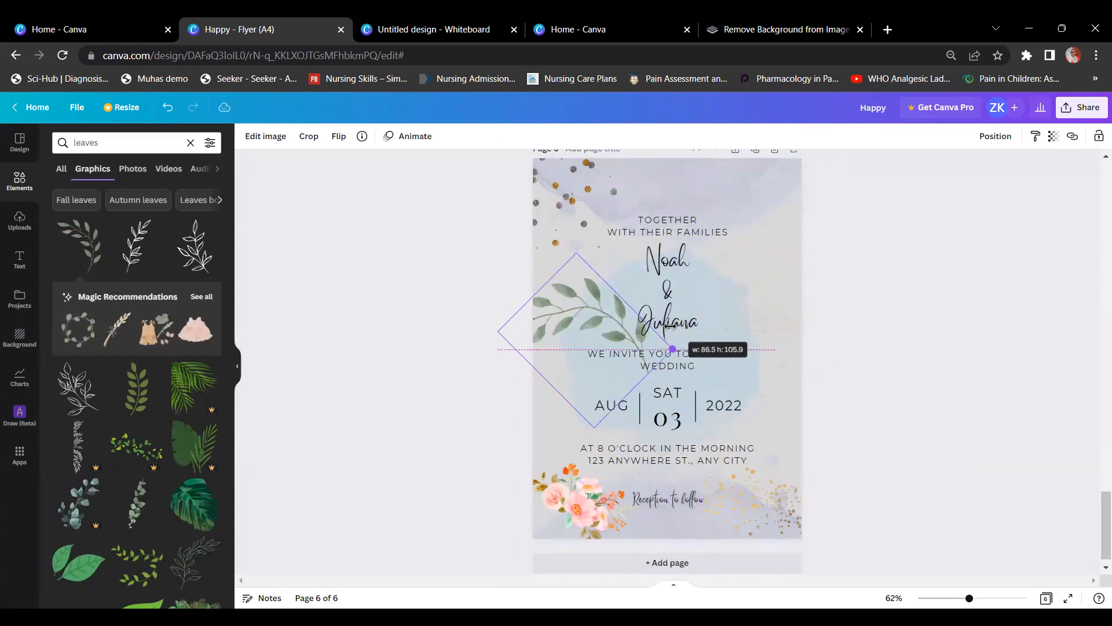
drag(550, 321, 746, 200)
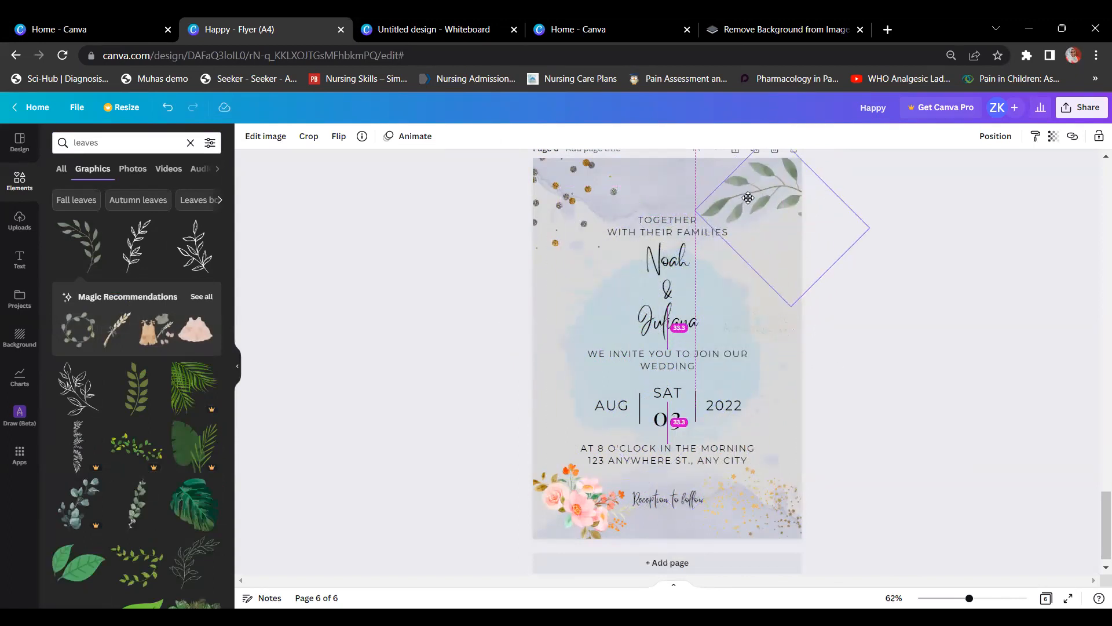
click(977, 347)
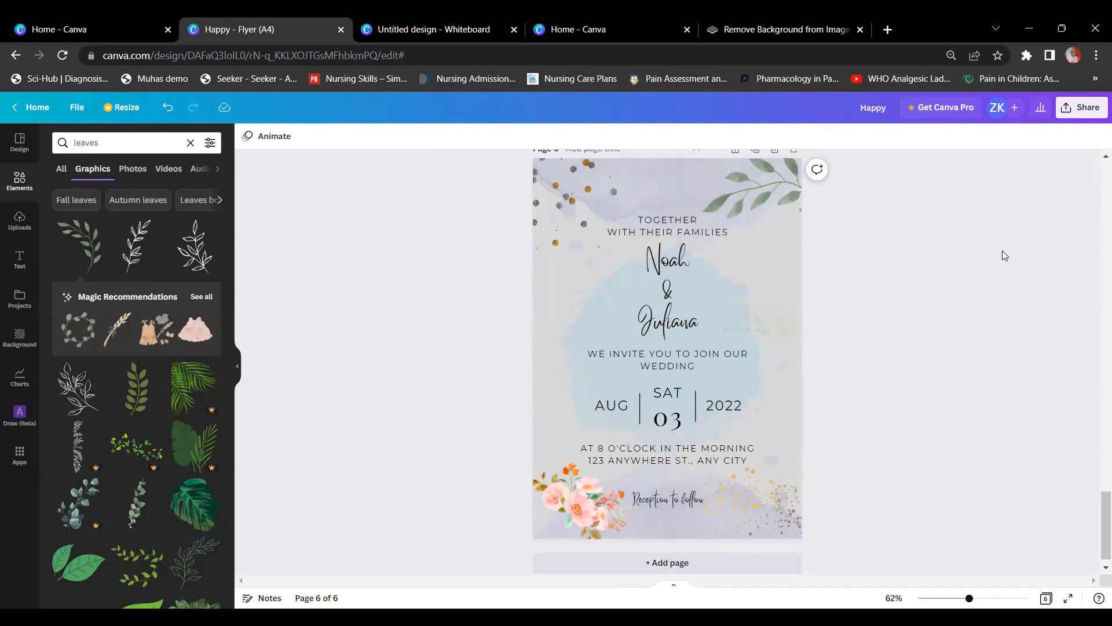
Step: Show the Design panel's Flyer templates and scroll through them
scroll(259, 293, up, 2)
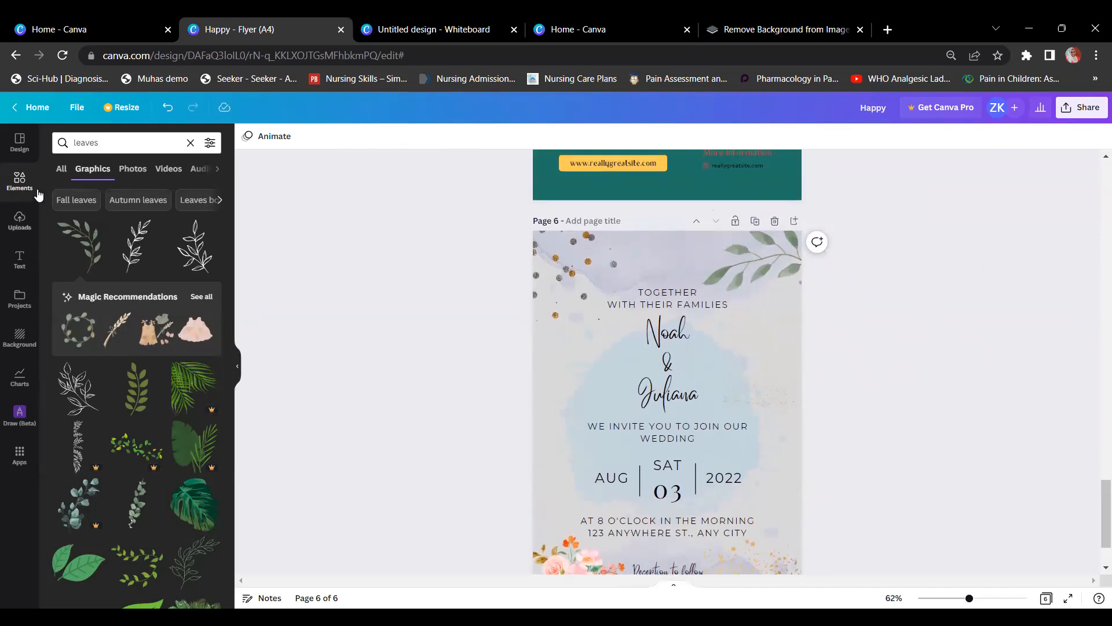
click(23, 155)
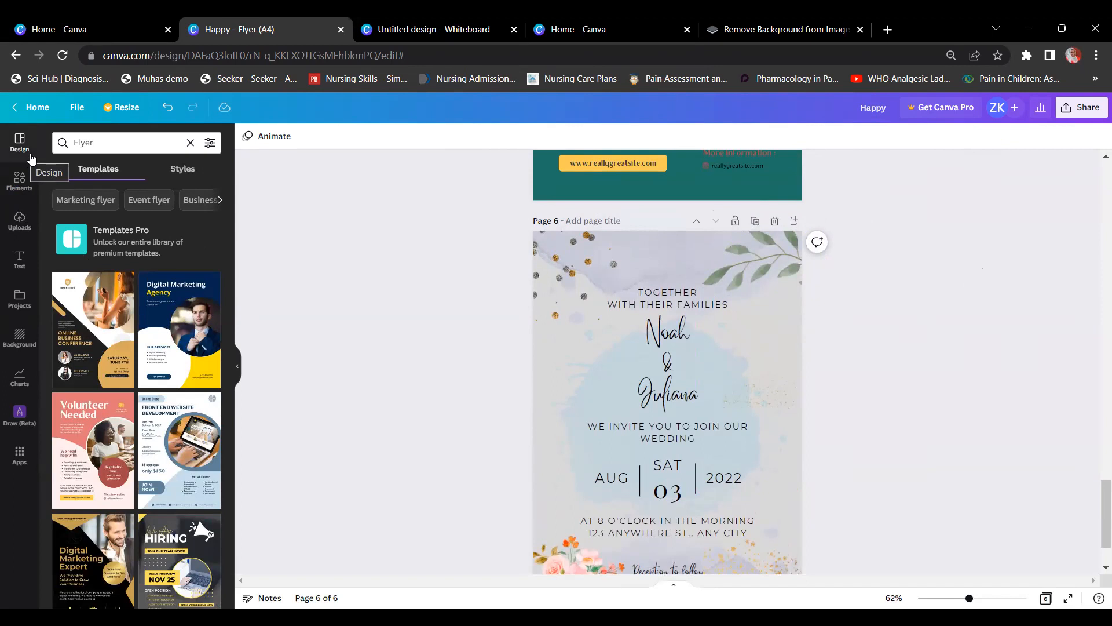
scroll(823, 338, down, 2)
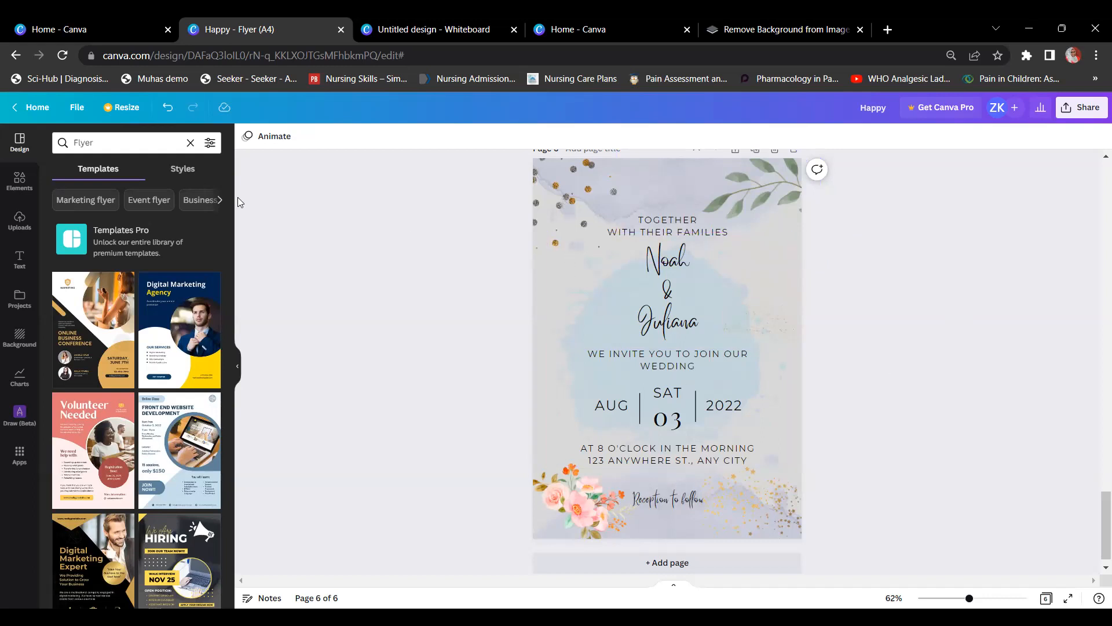
click(126, 112)
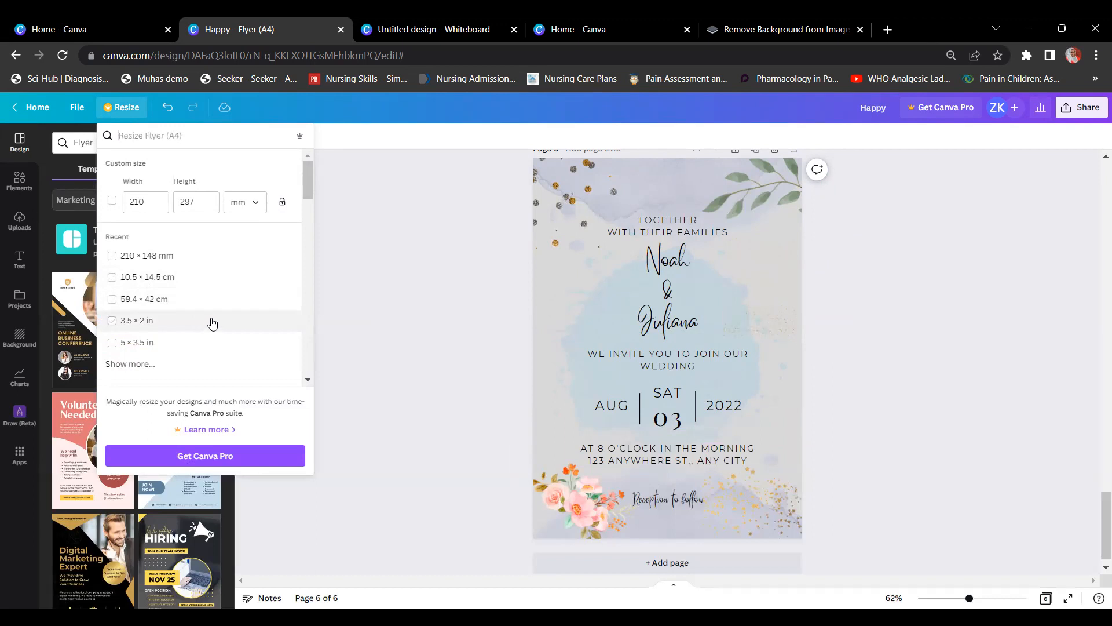
click(379, 273)
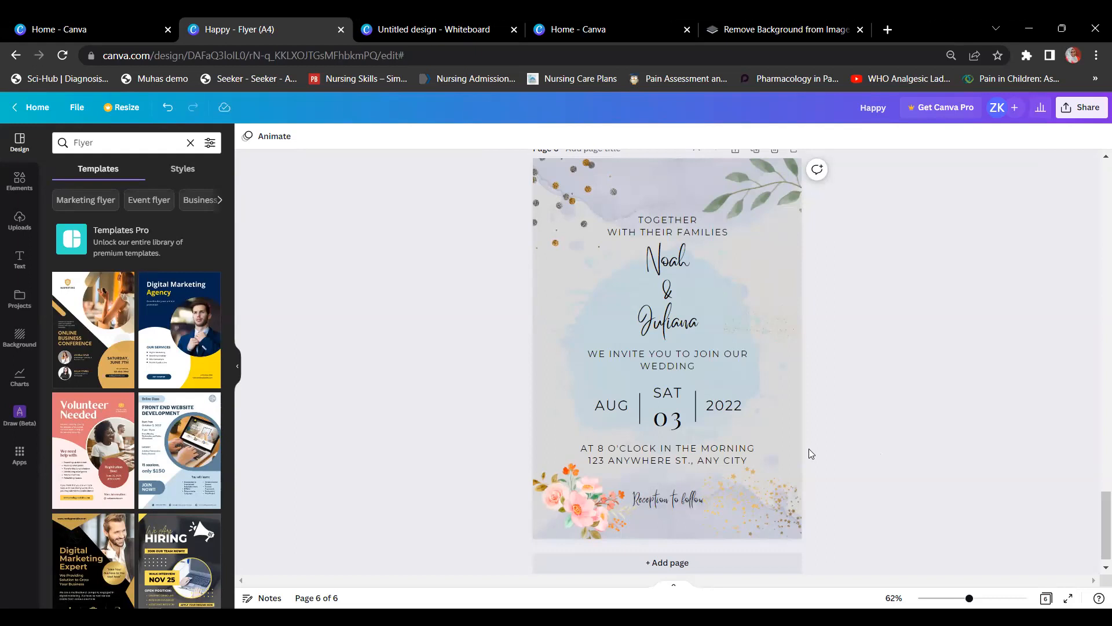
click(19, 181)
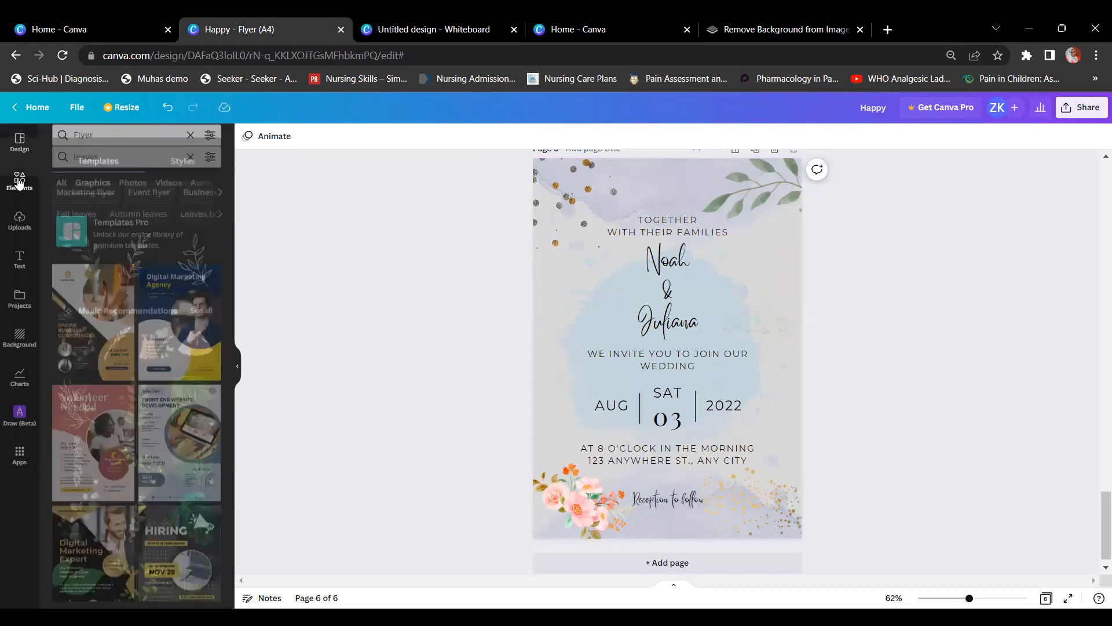
Step: Clear the 'leaves' search and browse all the Elements categories
click(190, 142)
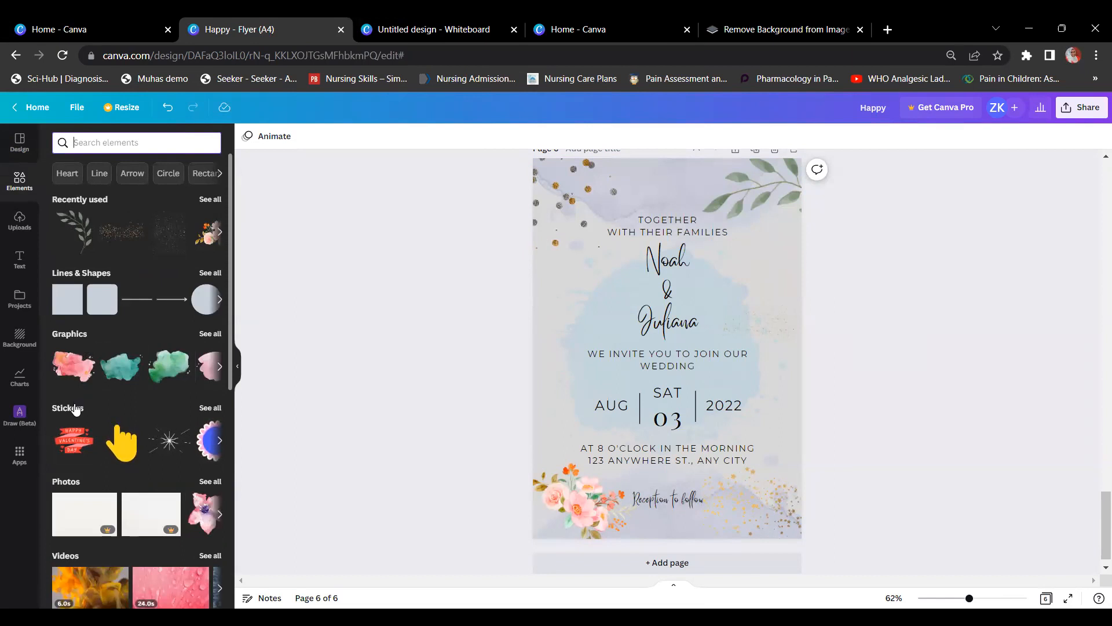
scroll(76, 409, down, 3)
scroll(75, 409, down, 7)
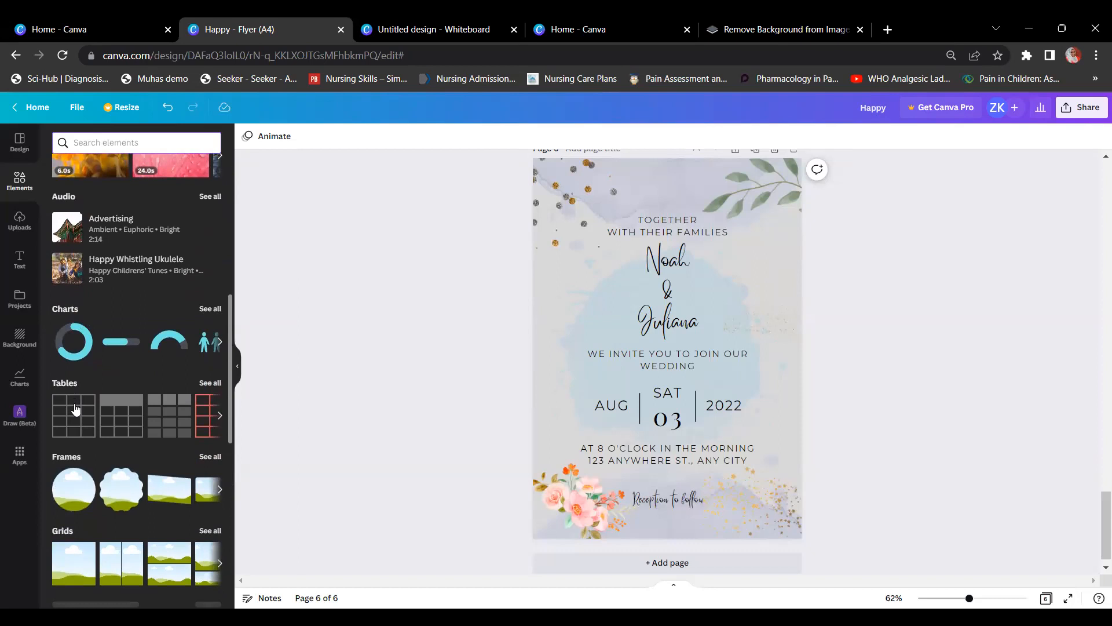
scroll(76, 409, down, 2)
scroll(75, 409, up, 7)
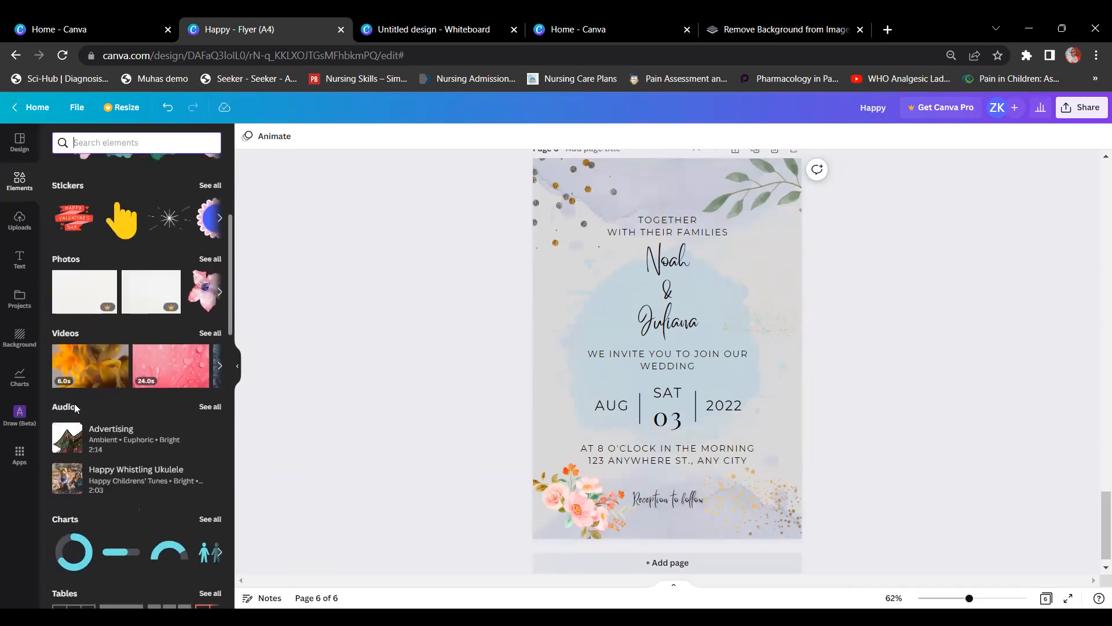
scroll(157, 219, up, 3)
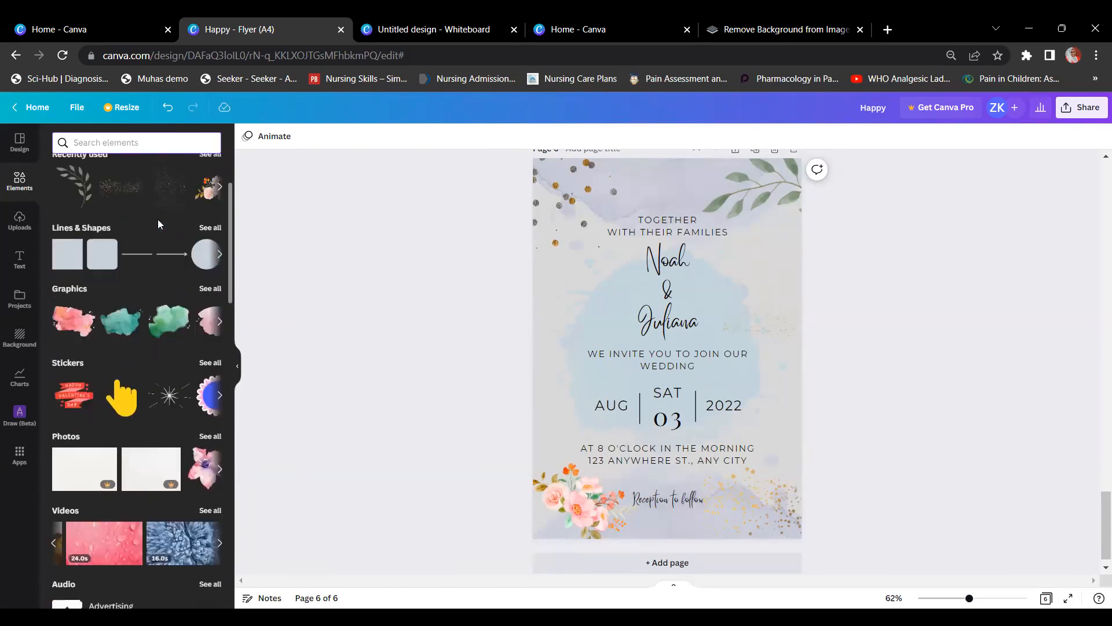
scroll(158, 219, up, 1)
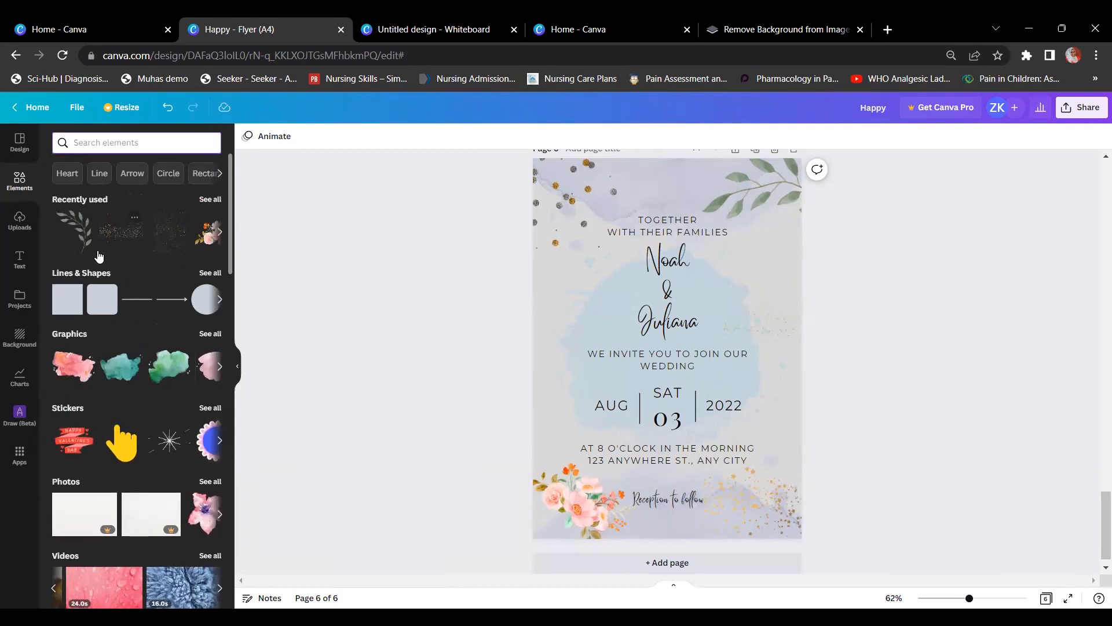
Step: Open the Text panel and scroll through its preset font combinations
click(21, 264)
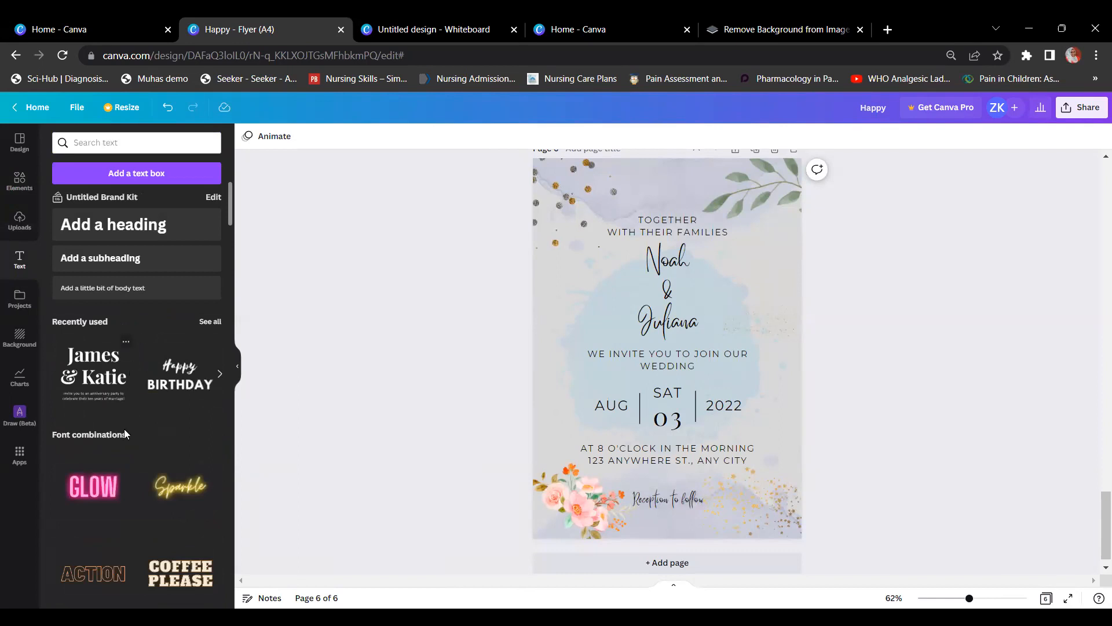
scroll(137, 403, down, 15)
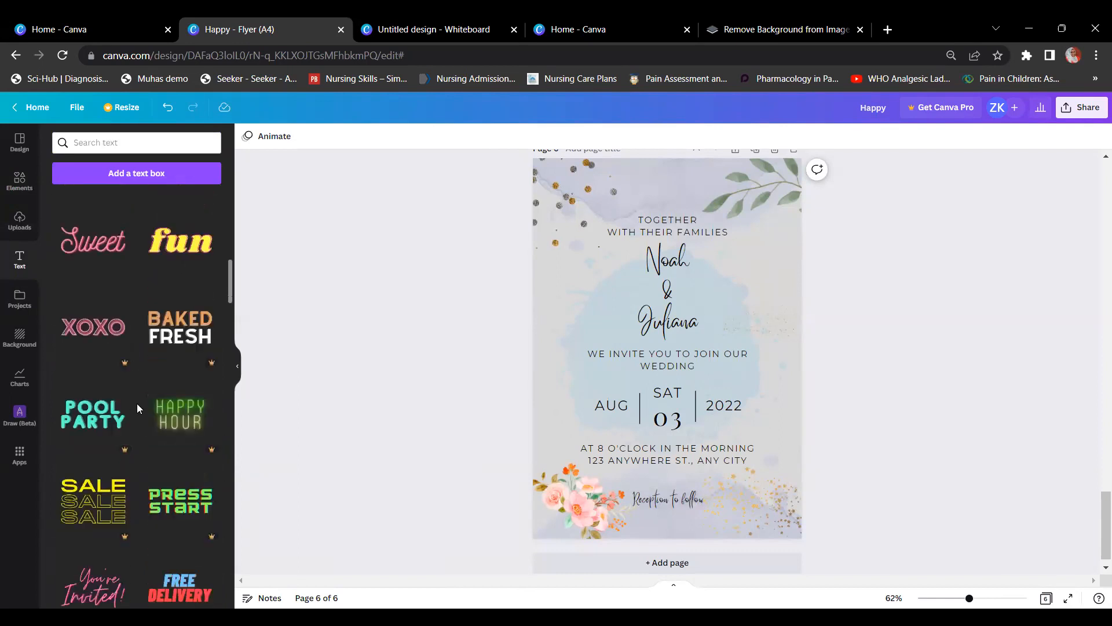
scroll(138, 405, down, 15)
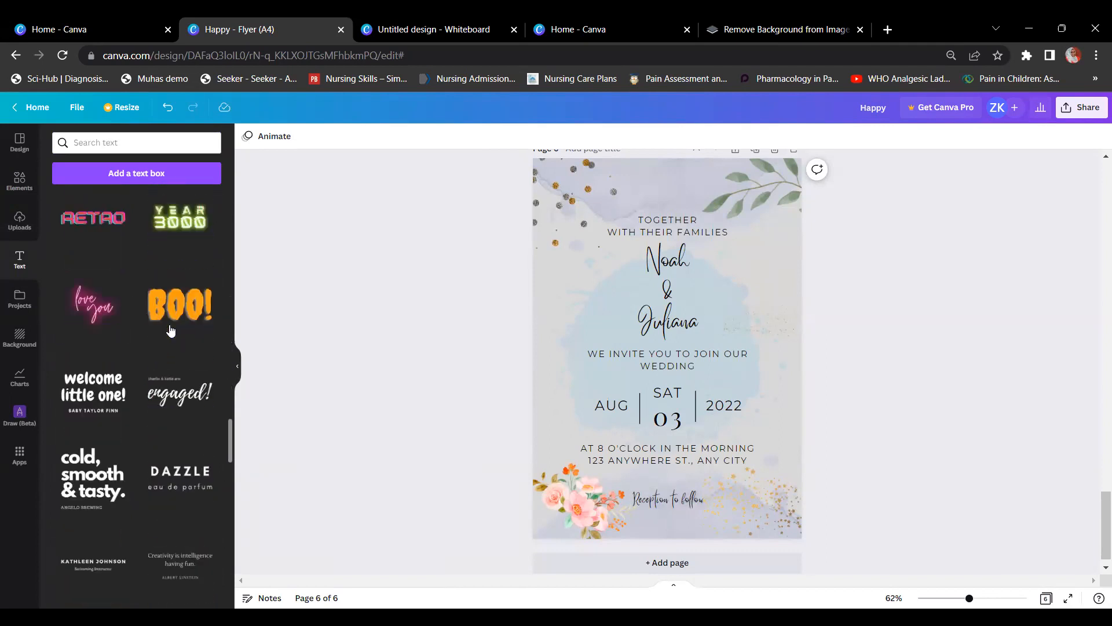
scroll(171, 330, down, 3)
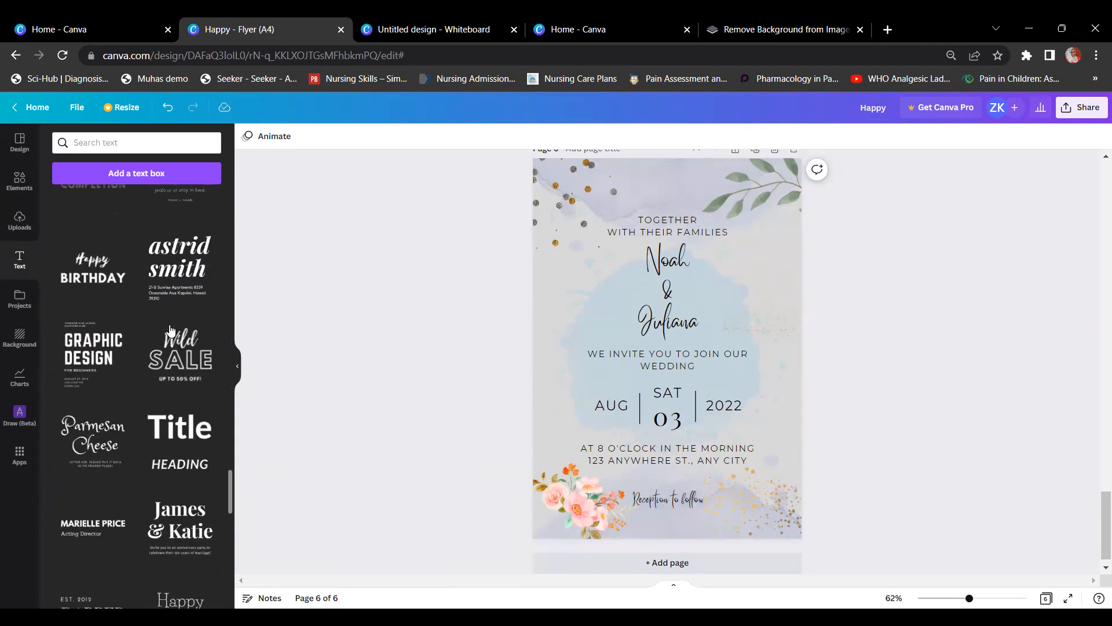
scroll(170, 331, down, 3)
scroll(170, 330, down, 8)
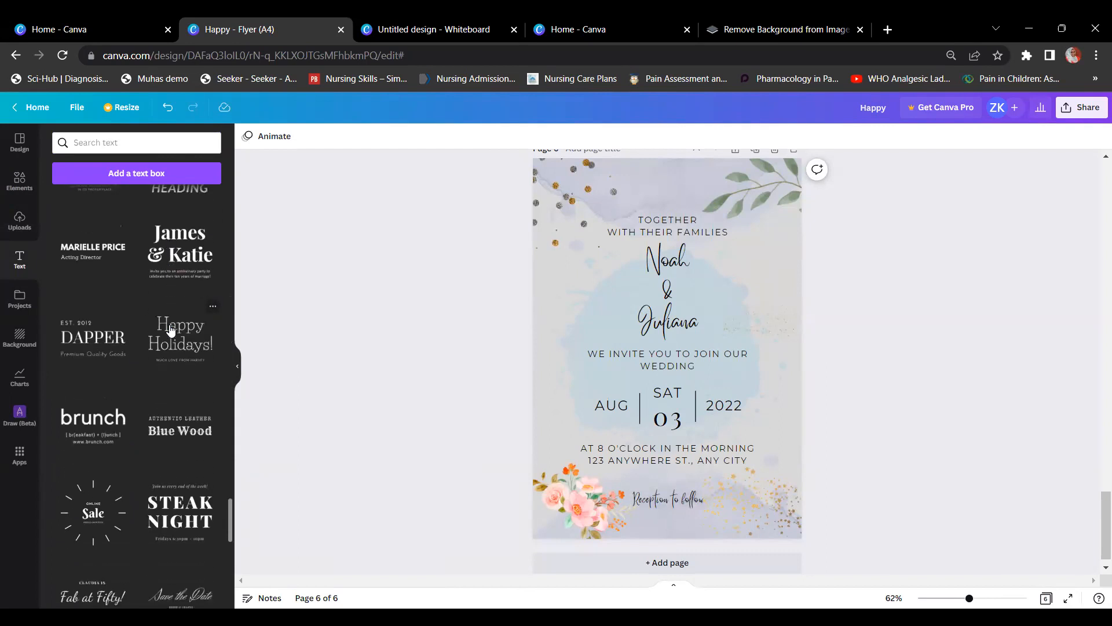
scroll(170, 330, down, 10)
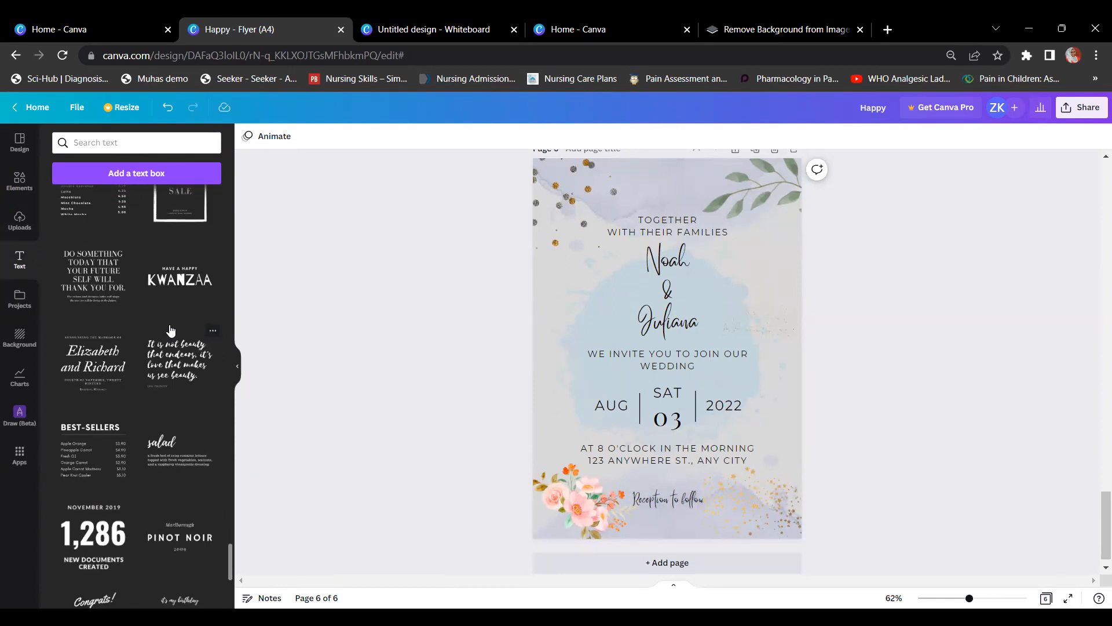
click(27, 228)
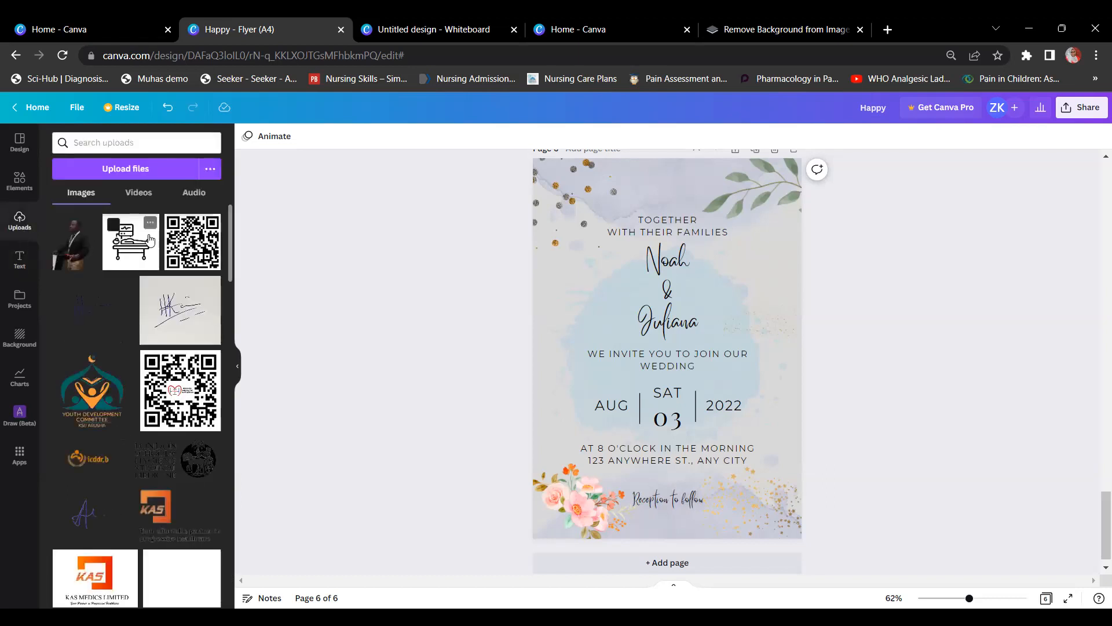
scroll(150, 238, down, 15)
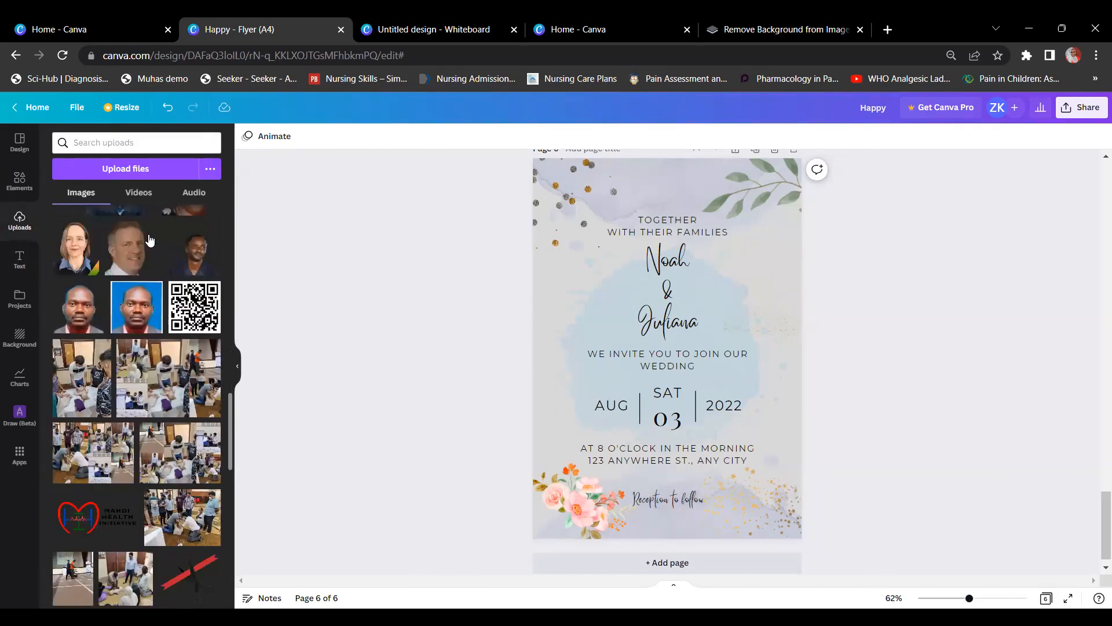
scroll(150, 239, down, 10)
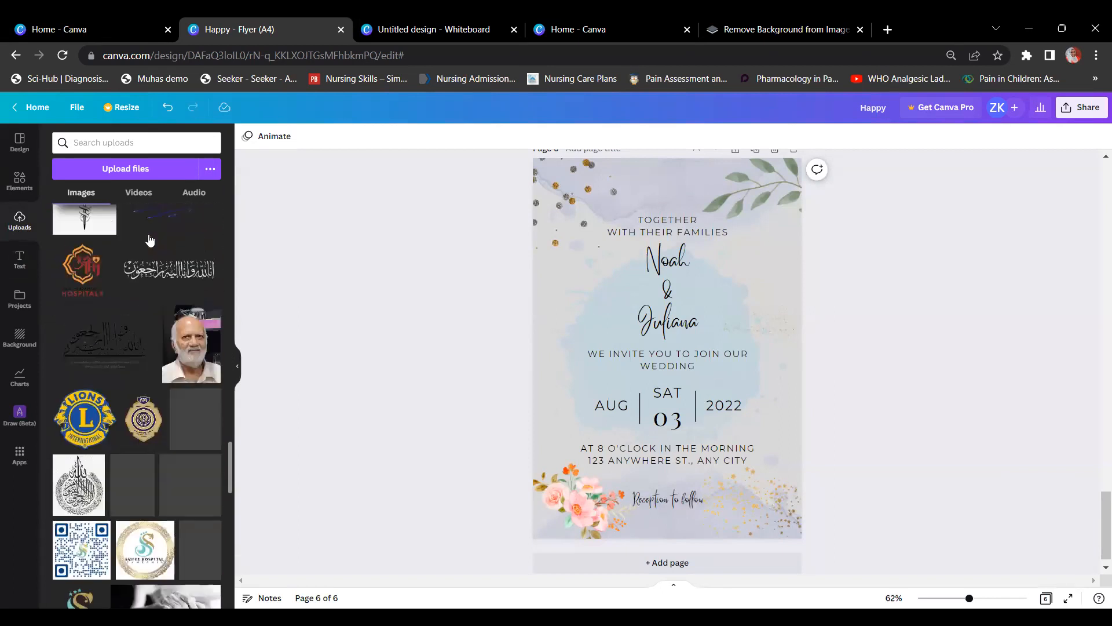
scroll(150, 238, down, 10)
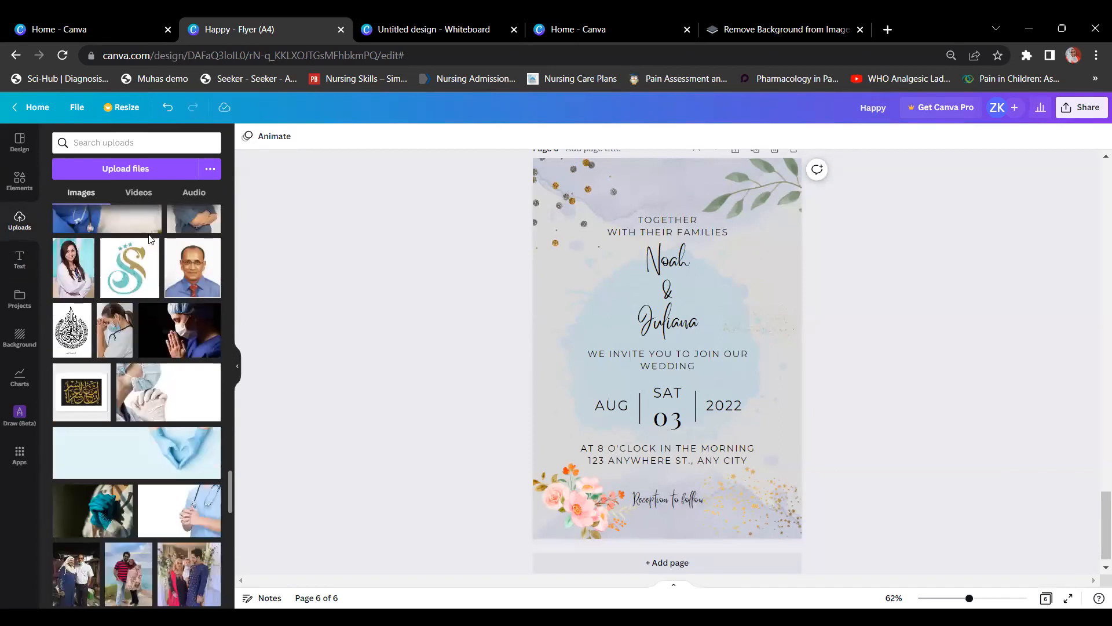
scroll(148, 234, up, 20)
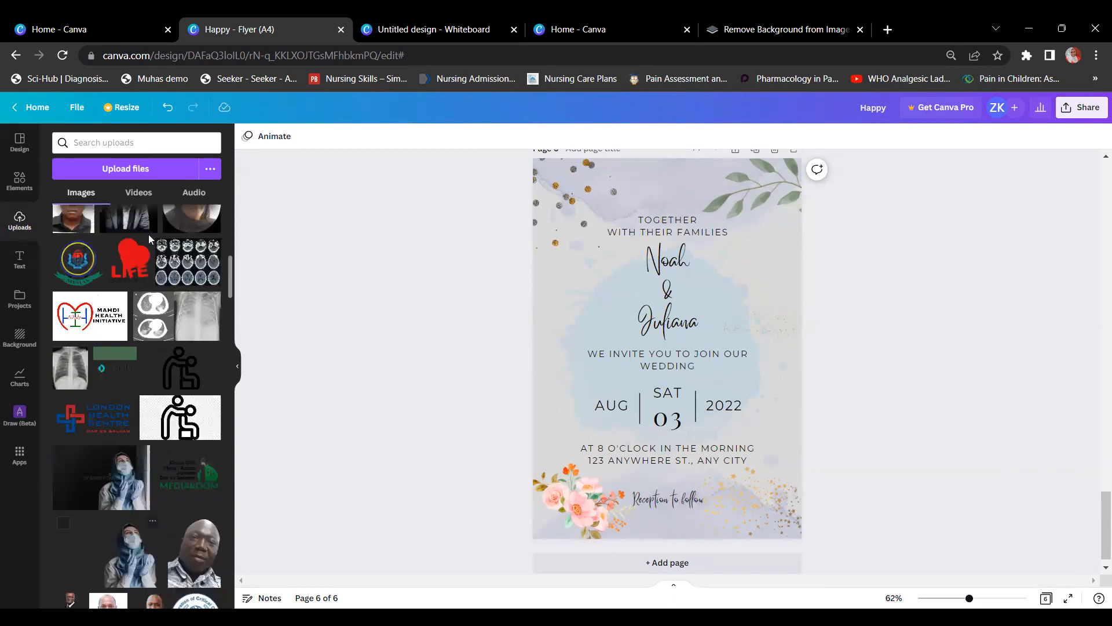
mouse_move(149, 239)
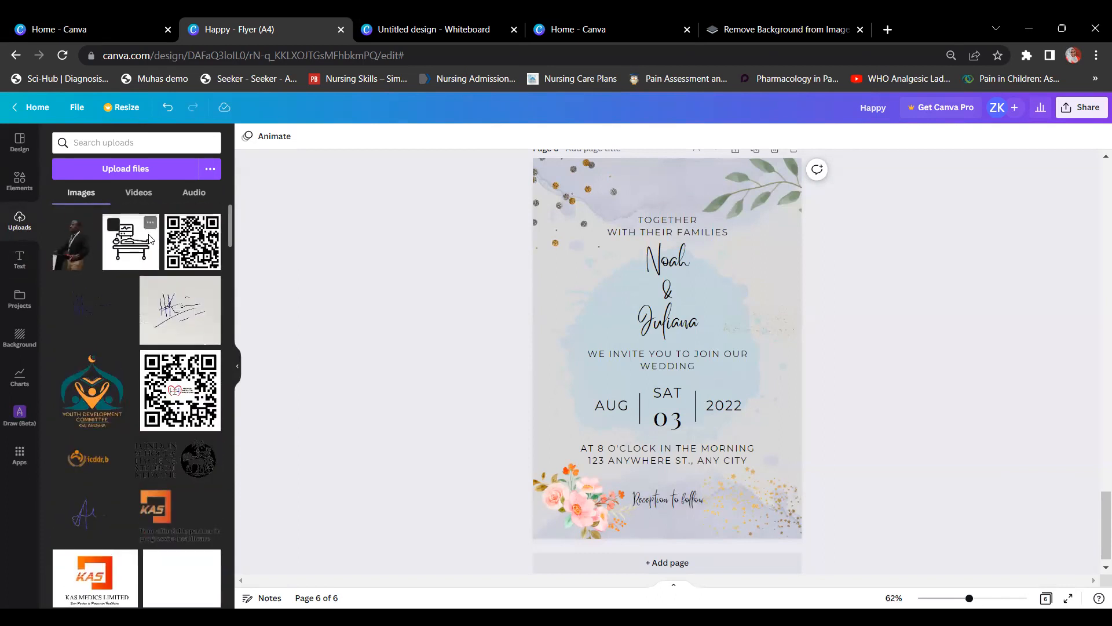
scroll(459, 267, up, 8)
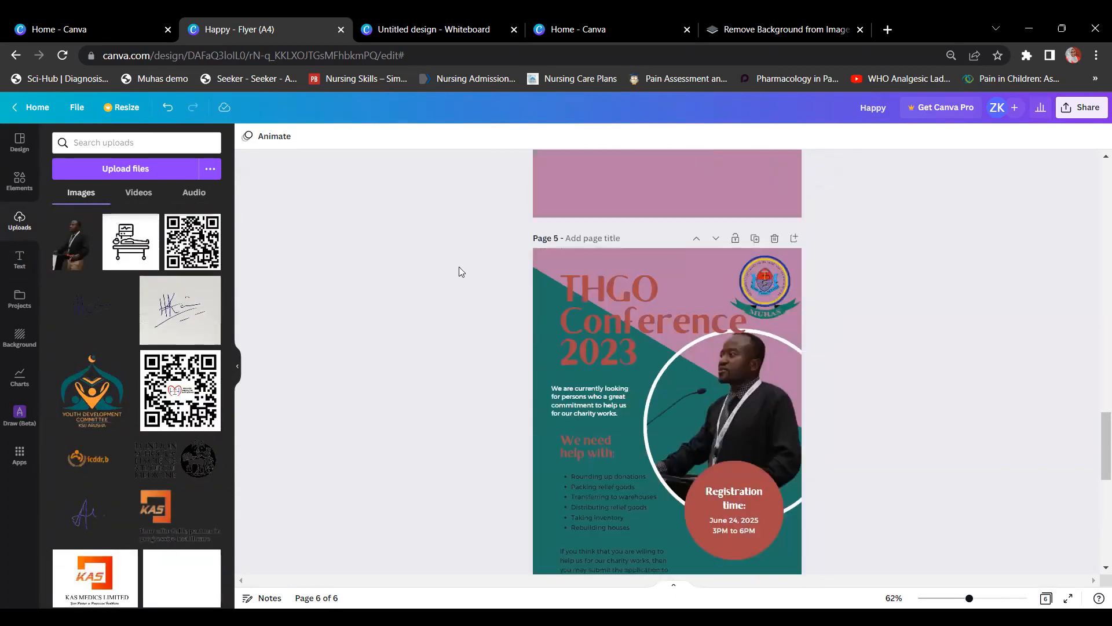
scroll(459, 272, up, 20)
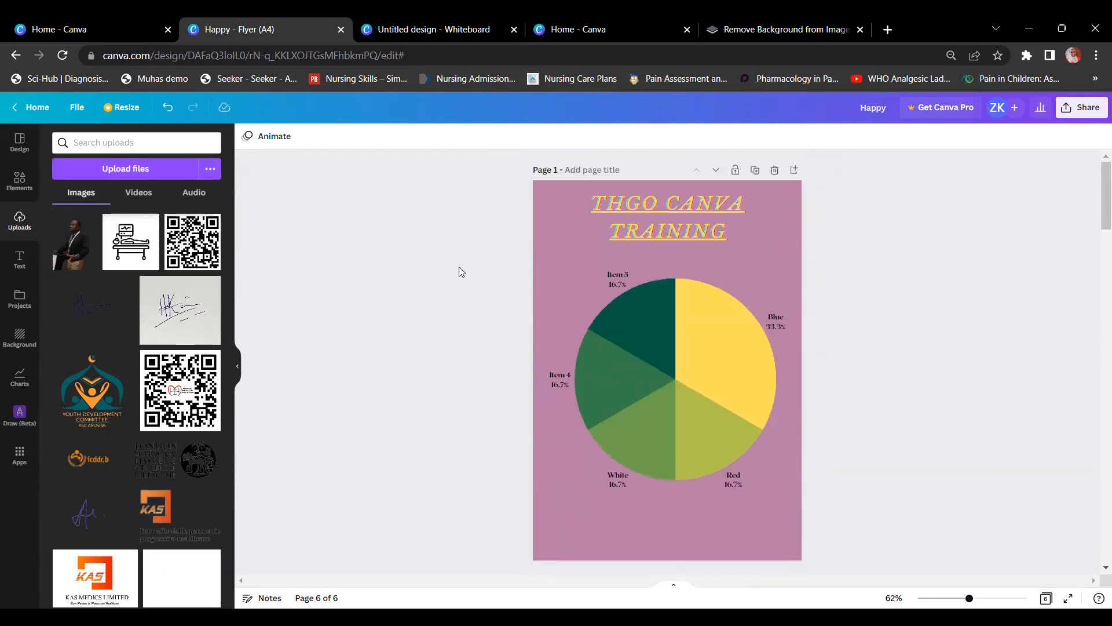
scroll(459, 272, down, 10)
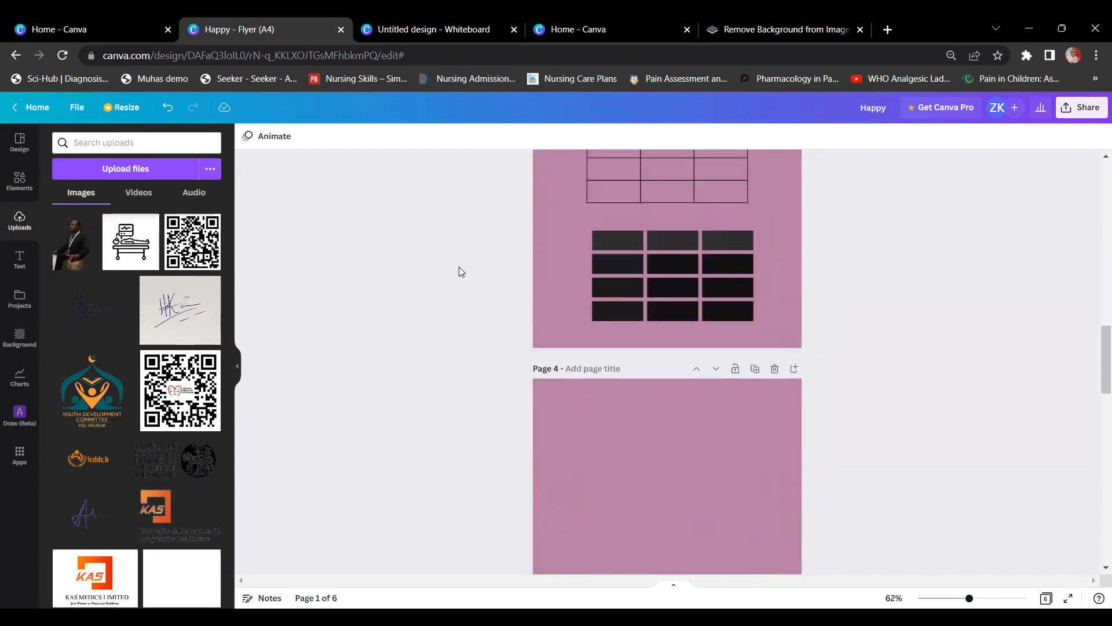
scroll(459, 272, down, 15)
scroll(458, 271, up, 10)
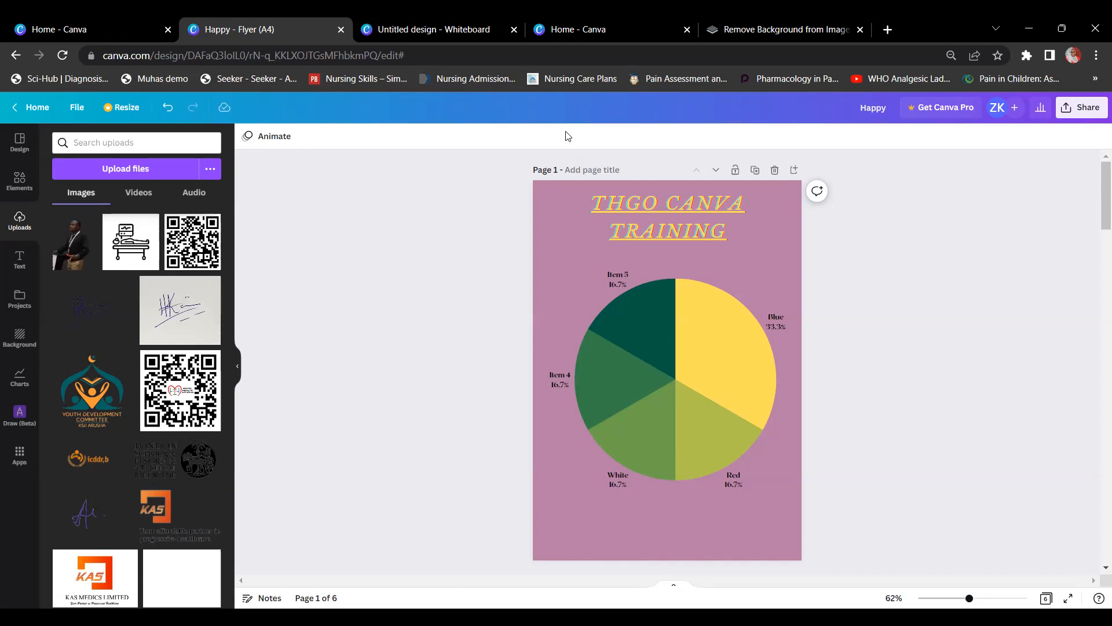
right_click(789, 249)
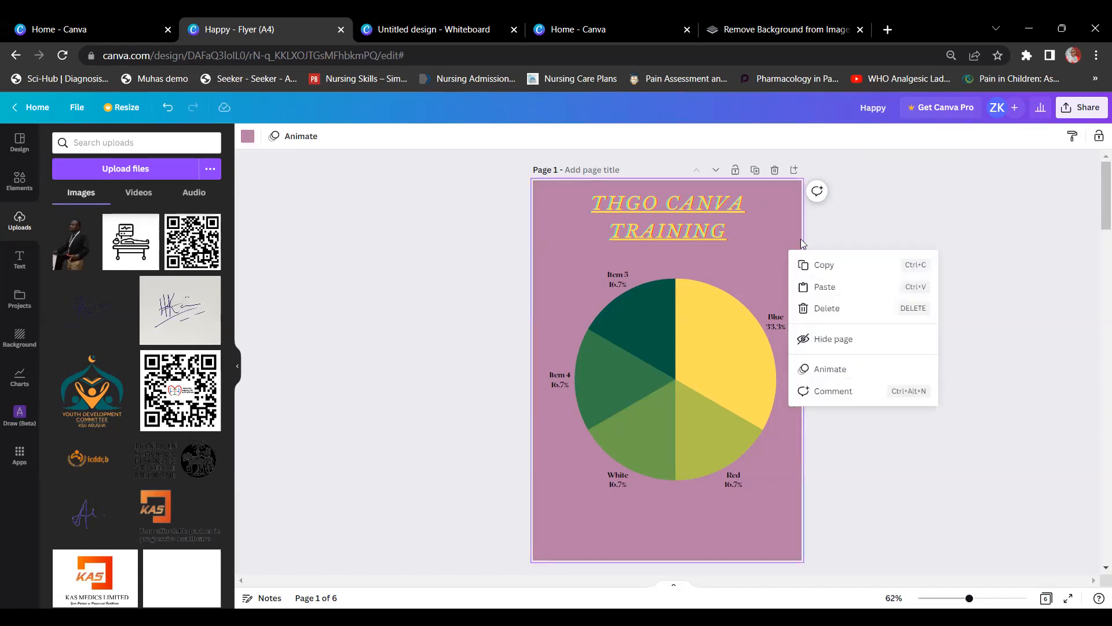
Step: Give the first page the title 'Front Cover'
click(885, 202)
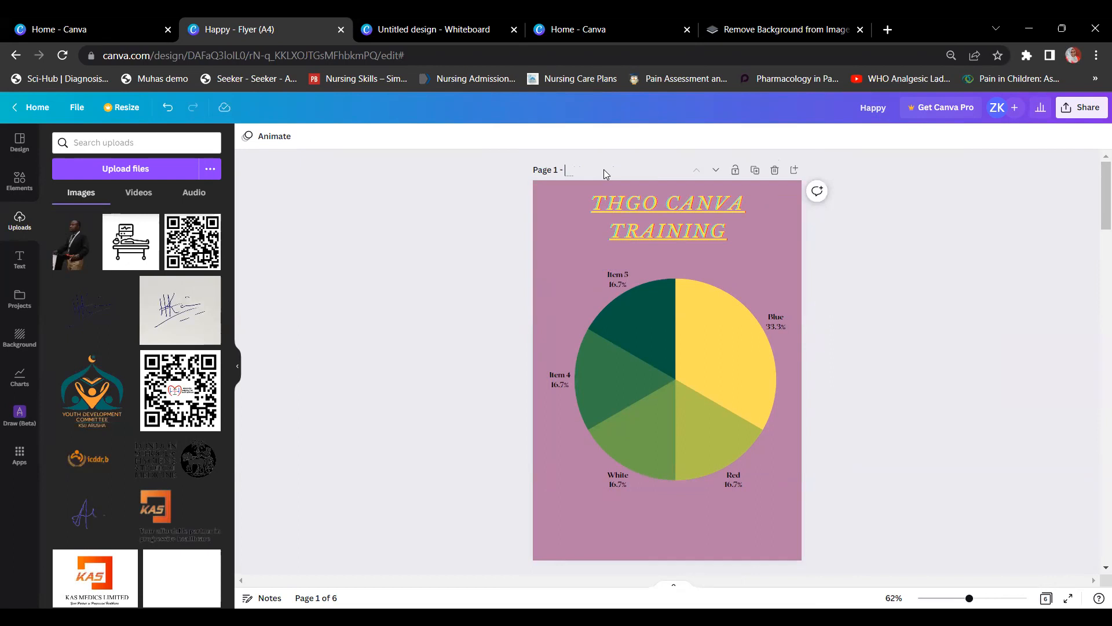
key(BackSpace)
text(nt Cover)
Step: Rename the design to 'THGO CANVA TRAINING' and bring up its Share options
click(871, 117)
text(CANVA TRAINING)
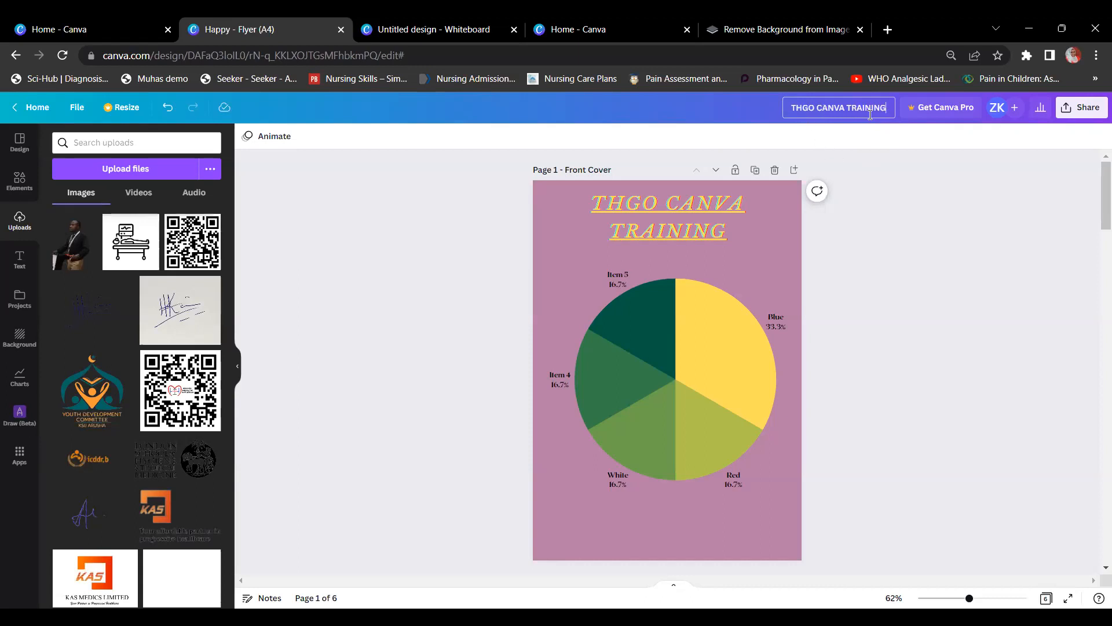
click(885, 202)
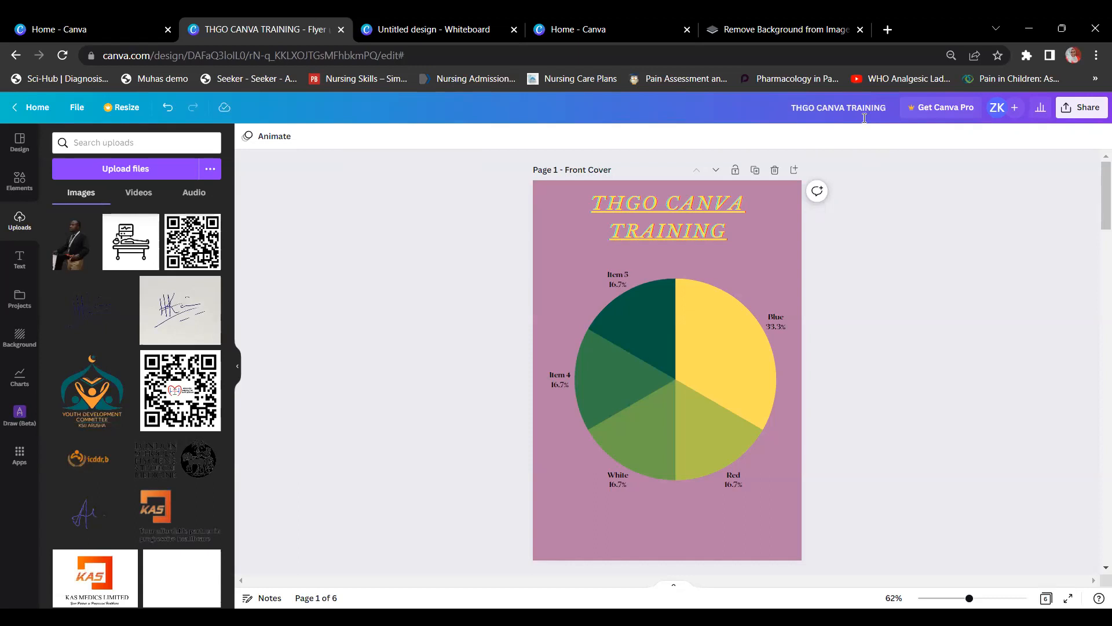
click(1069, 116)
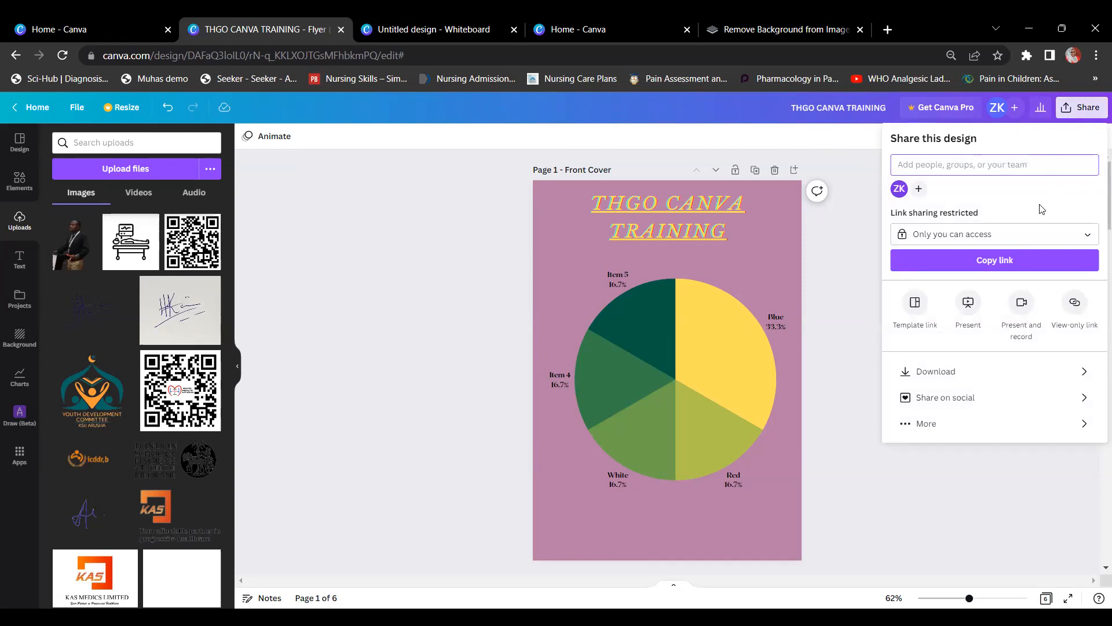
Step: Set up the download with PNG as the file type and open page selection
click(951, 375)
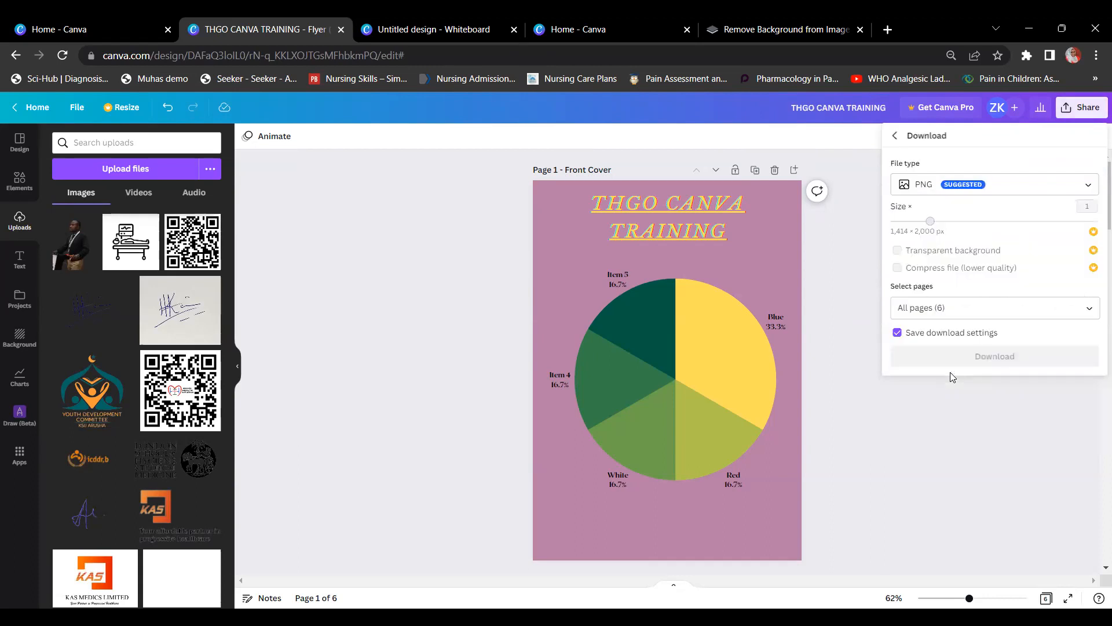
click(1005, 188)
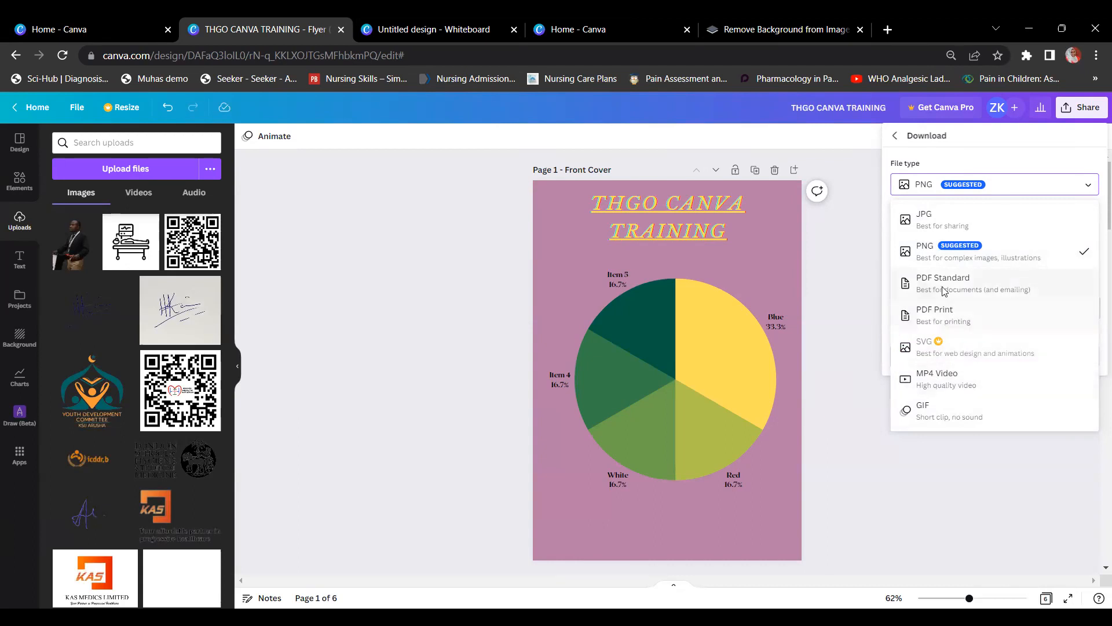
click(961, 250)
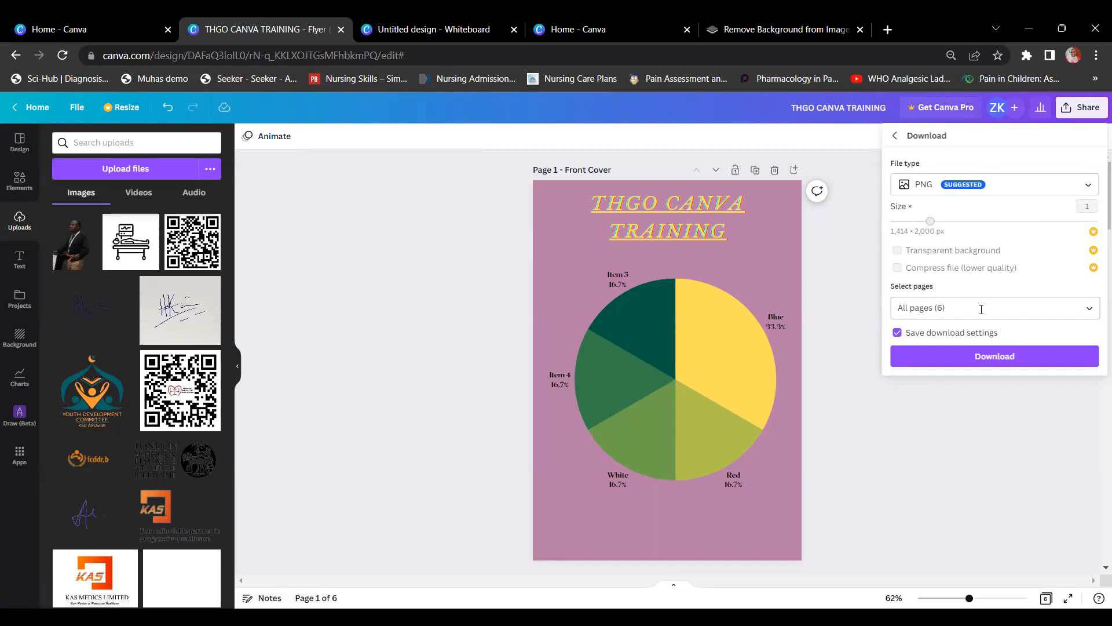
click(1090, 308)
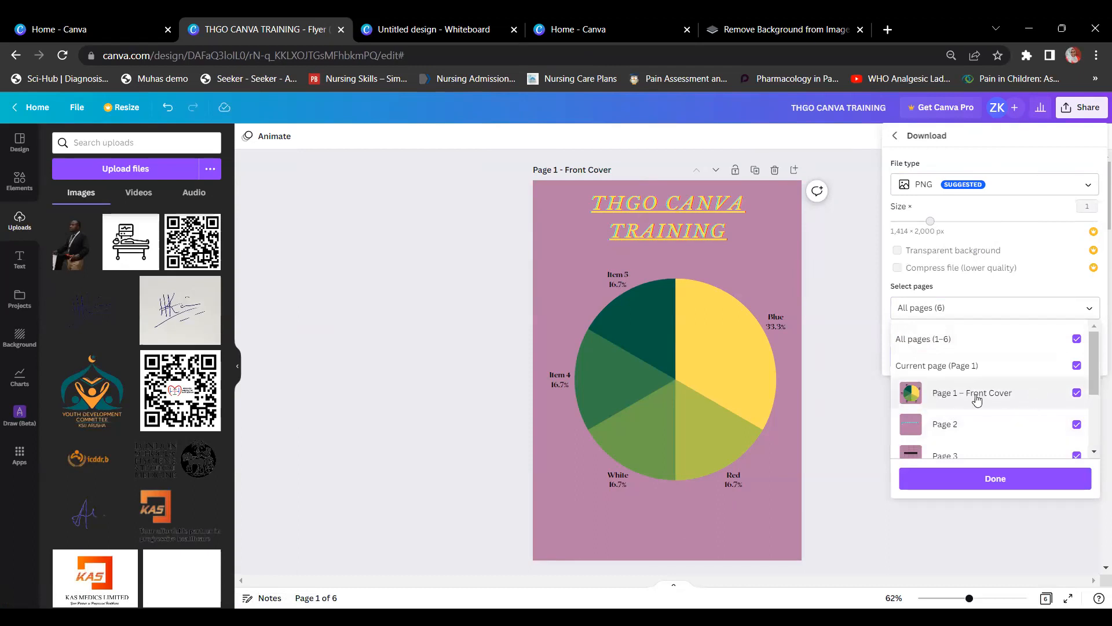
Step: Untick pages 2–6 so only the front cover is downloaded, then download it
click(1076, 424)
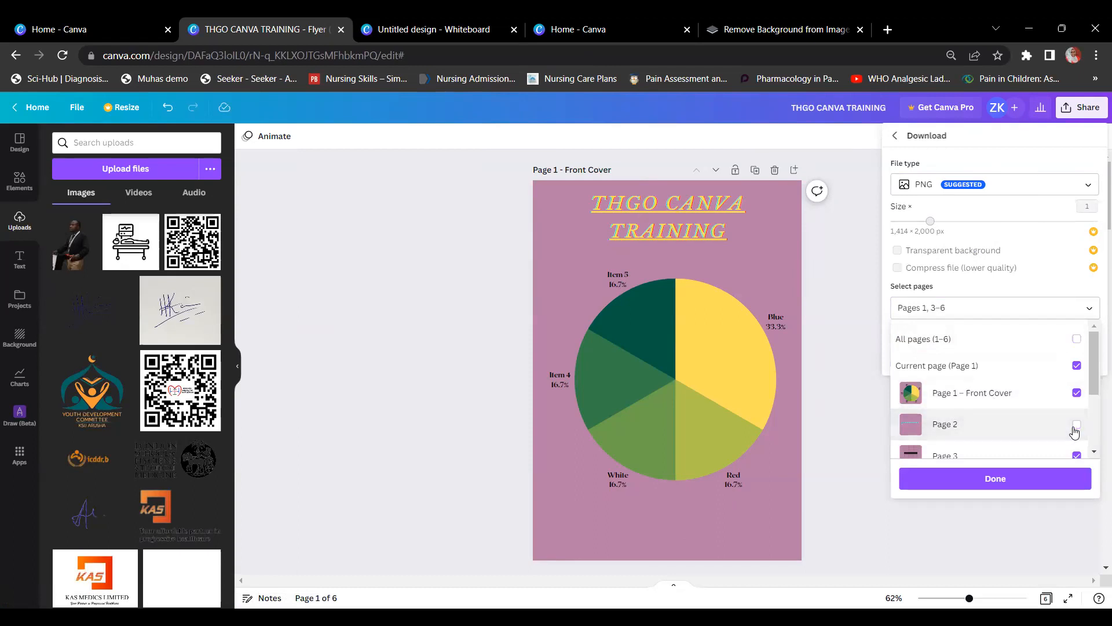
click(1077, 455)
scroll(1077, 443, down, 3)
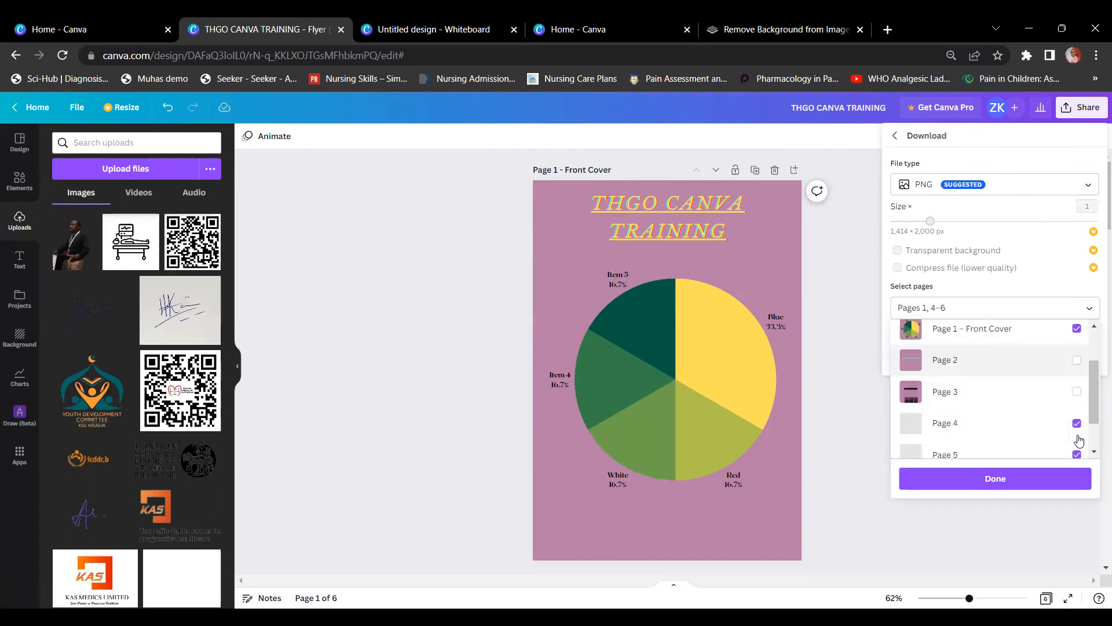
click(1076, 395)
click(1076, 426)
scroll(1077, 439, down, 1)
click(1076, 438)
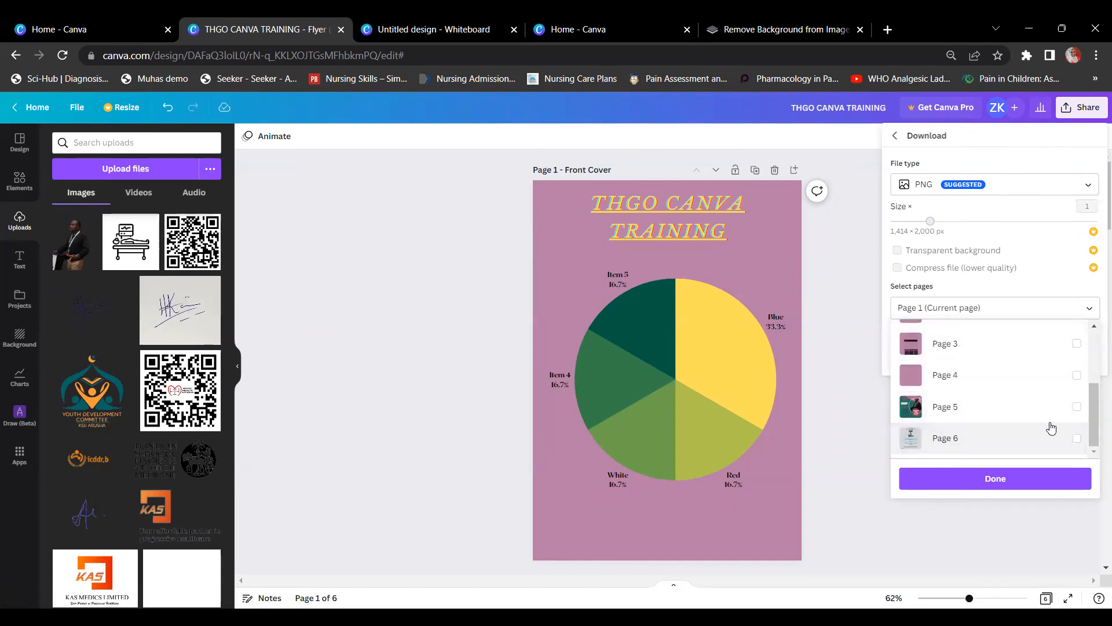
scroll(1043, 405, up, 5)
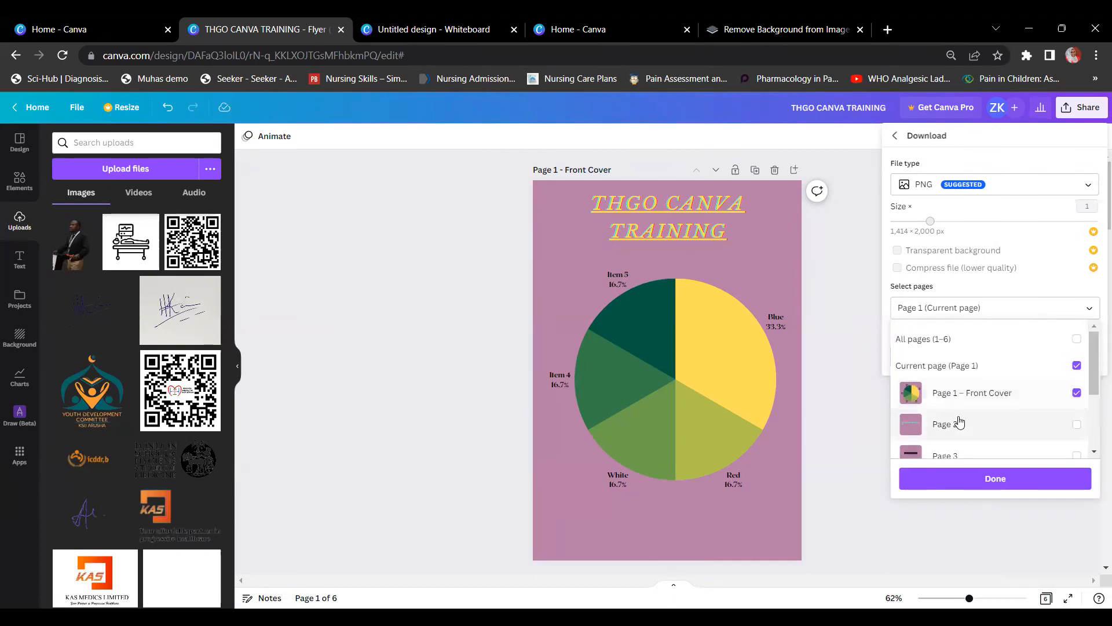
click(1008, 483)
click(979, 364)
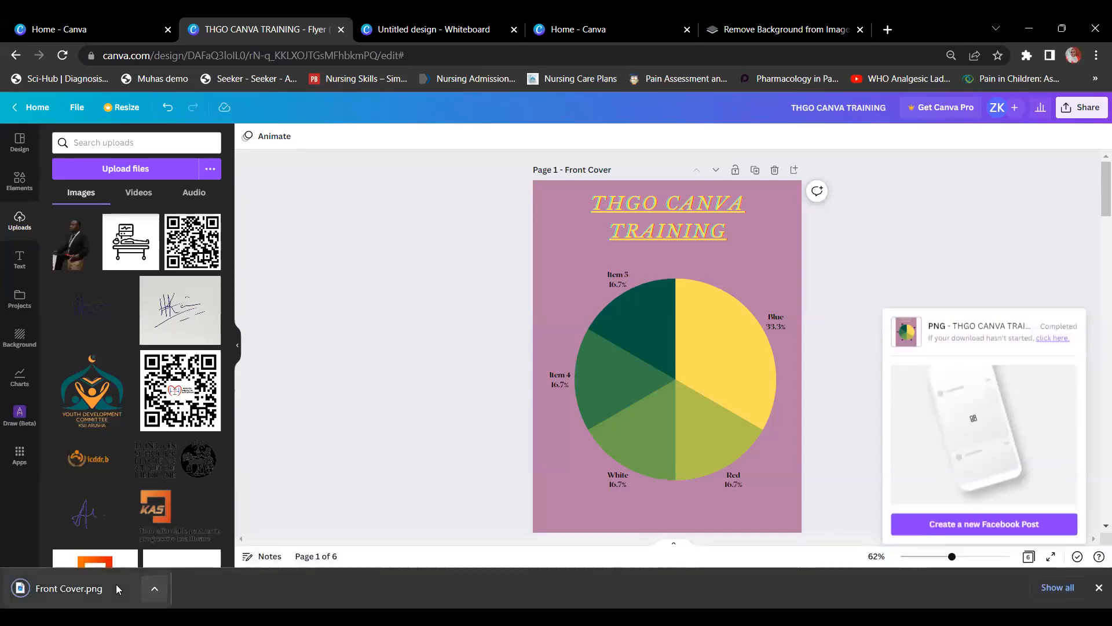
click(69, 588)
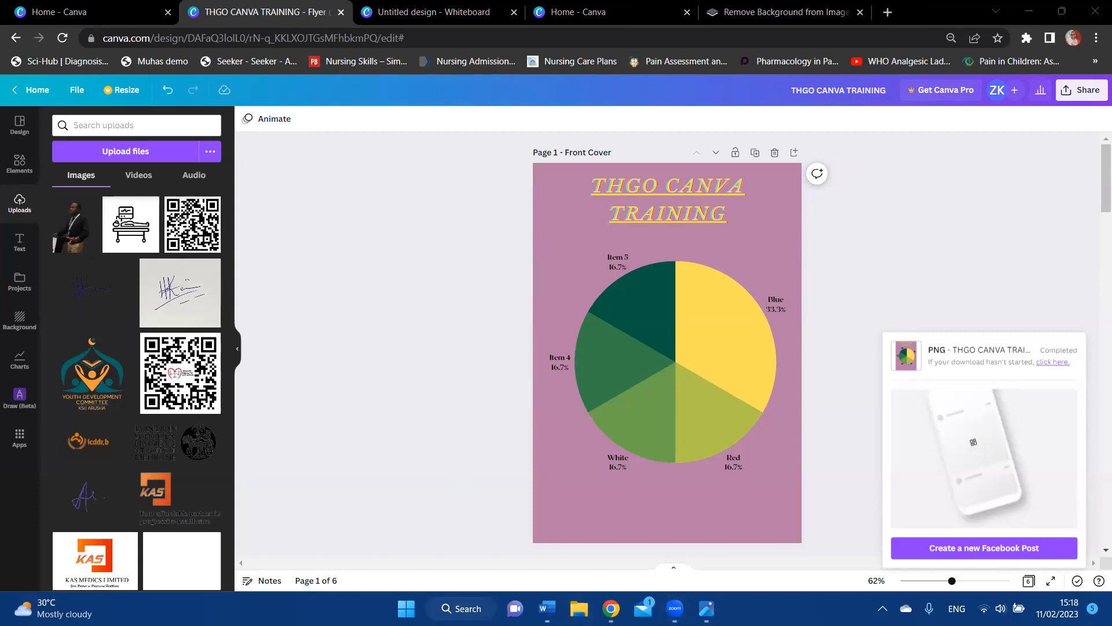
click(579, 609)
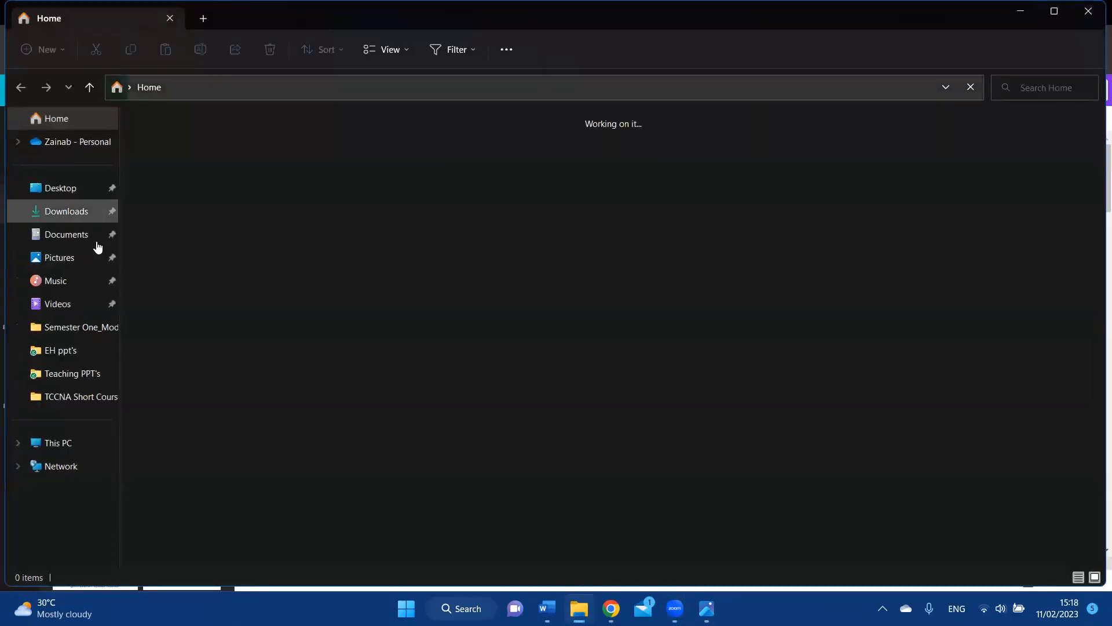
Step: View Front Cover.png from Downloads, then minimize Explorer and close the preview
click(71, 211)
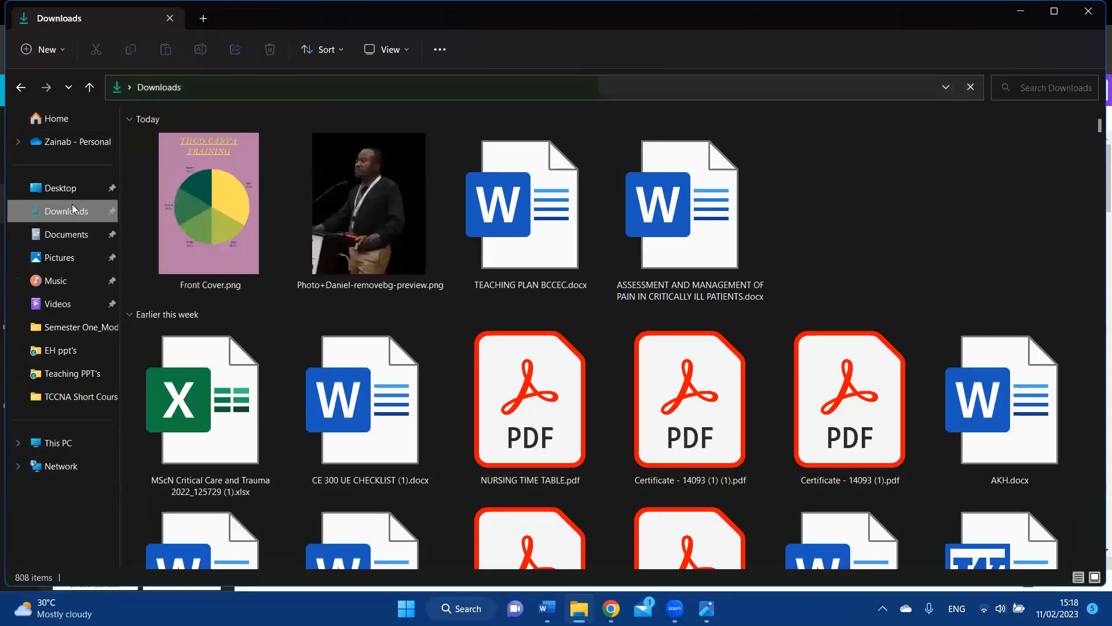
double_click(175, 168)
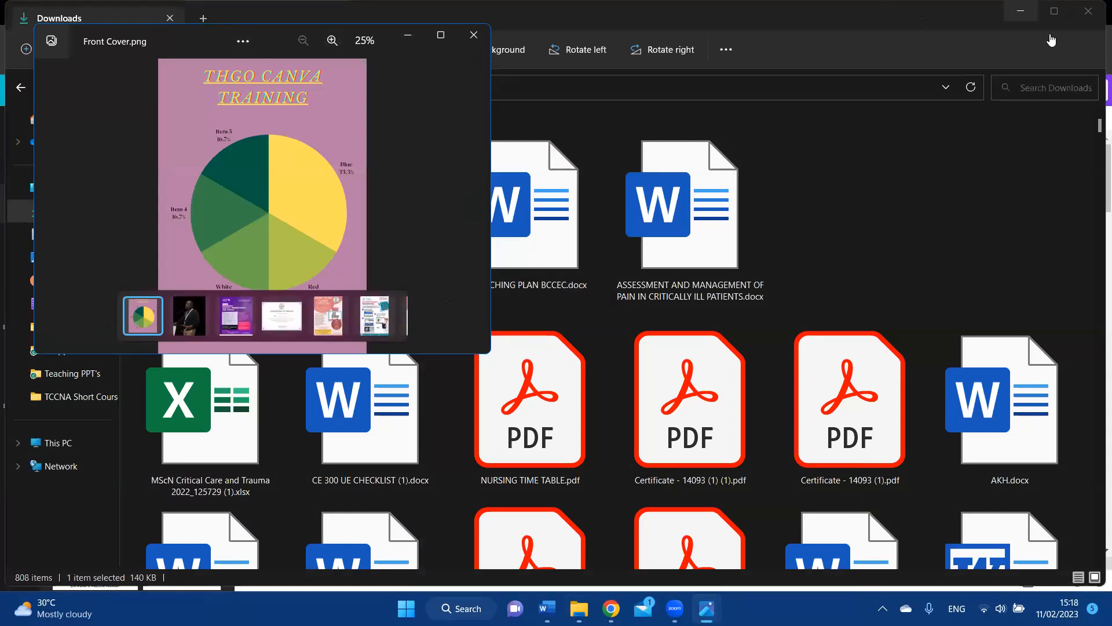
click(1025, 17)
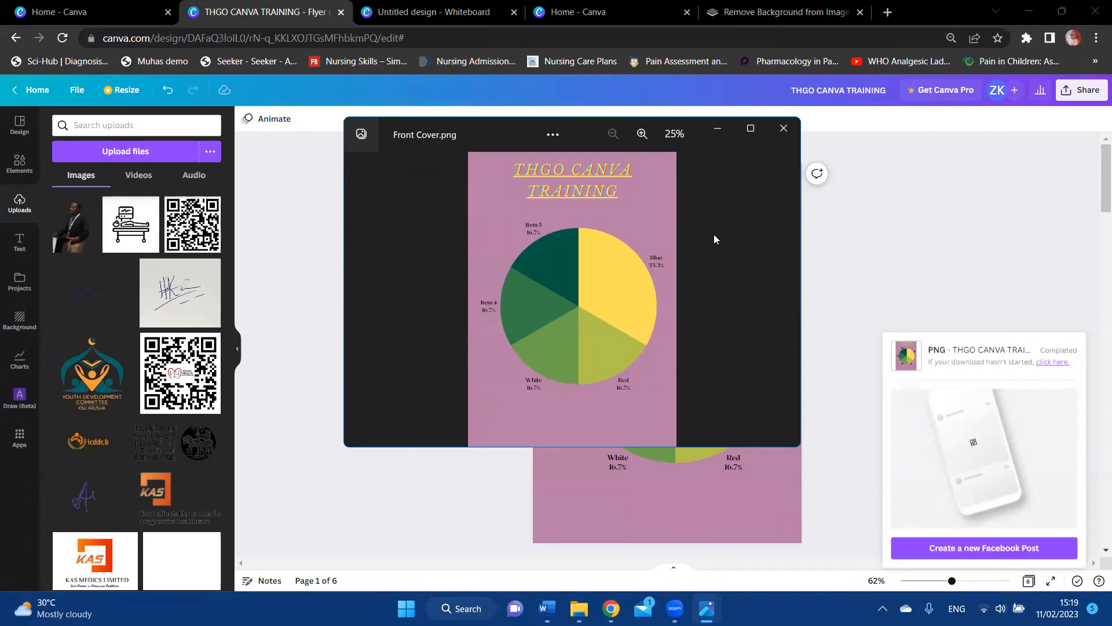
click(788, 129)
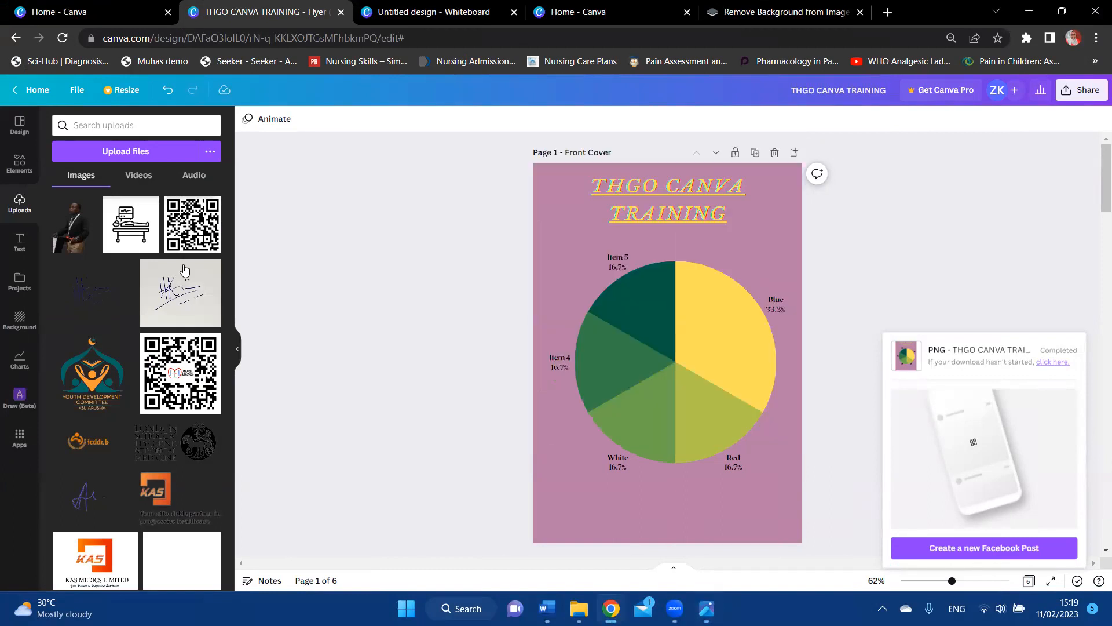
Step: Browse all saved designs under Projects > Designs
click(19, 281)
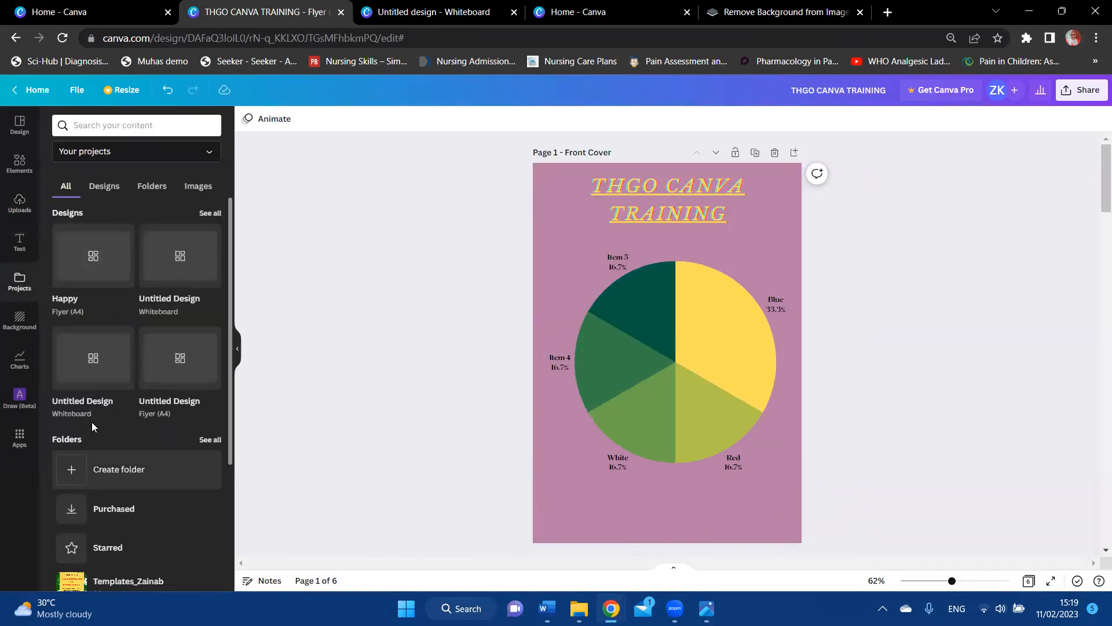
click(210, 213)
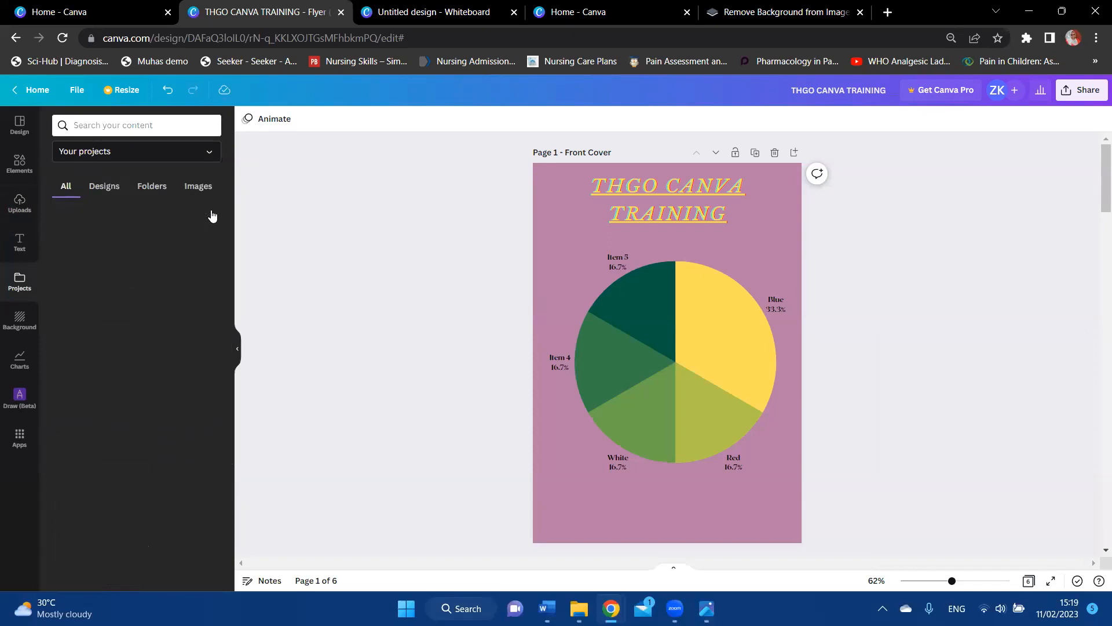
scroll(88, 439, down, 5)
scroll(88, 439, up, 3)
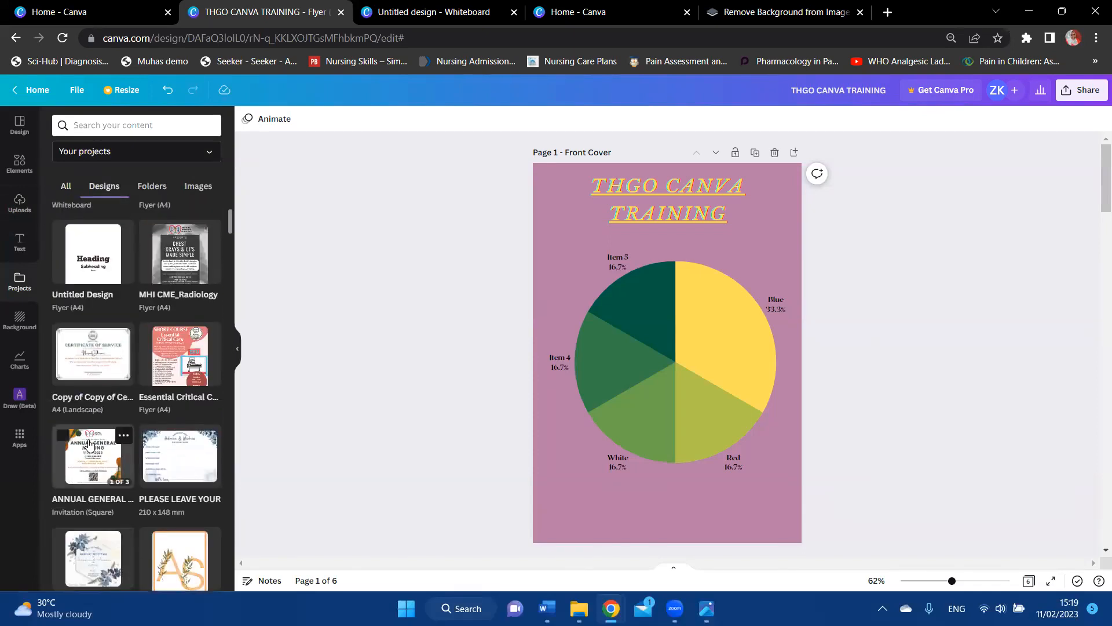
scroll(88, 445, down, 6)
scroll(89, 445, down, 2)
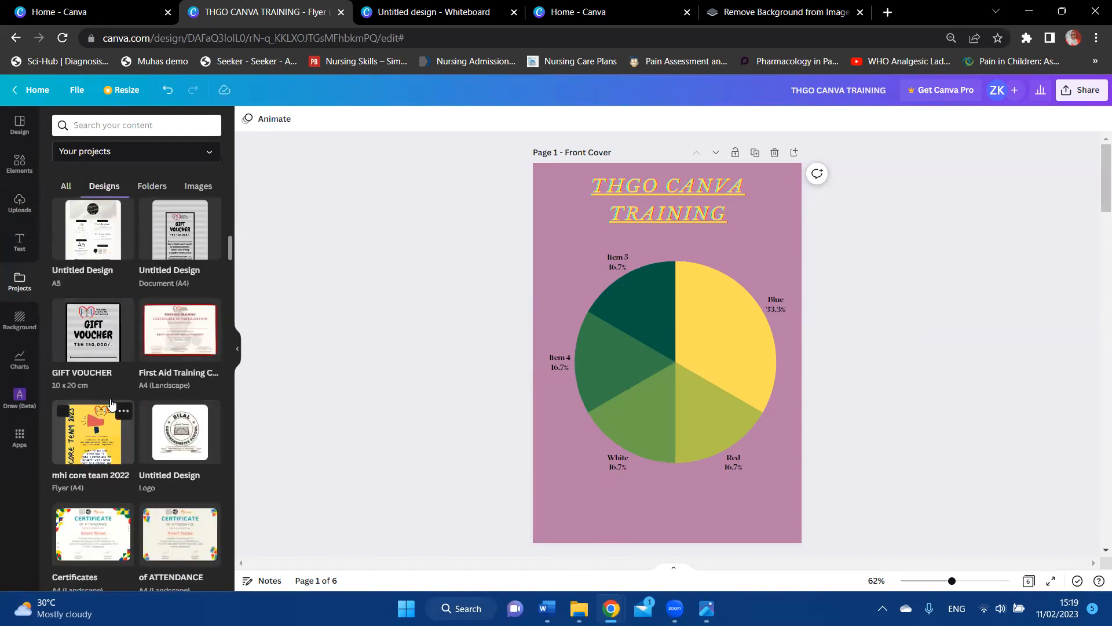
Step: Pick the First Aid Training certificate, dismiss the add-as-new-page prompt, and return to Canva Home
click(179, 316)
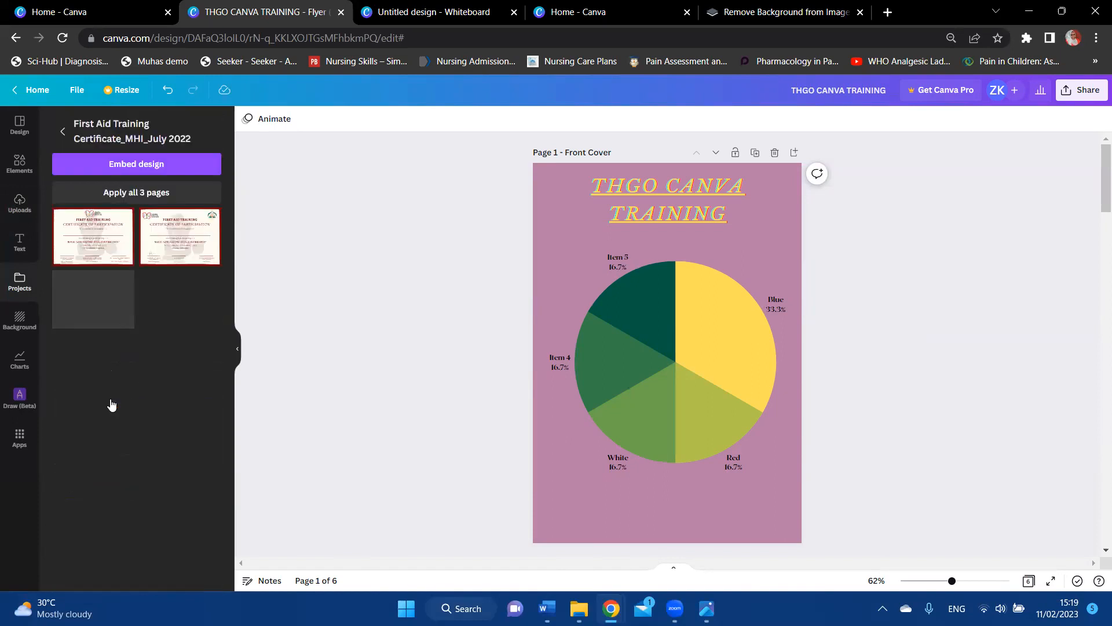
click(152, 318)
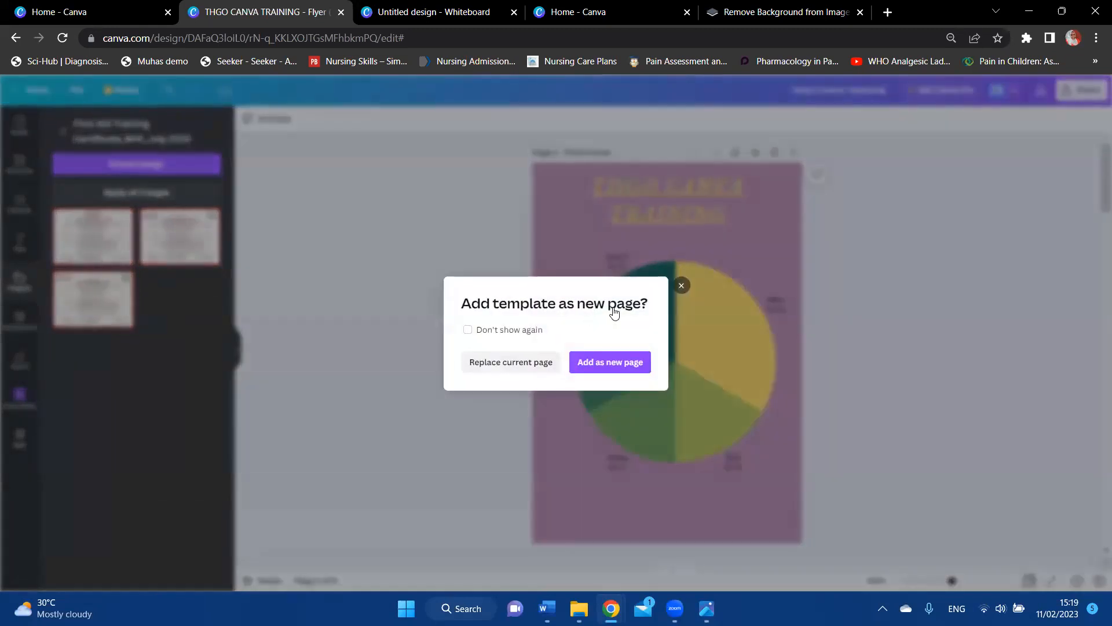
click(681, 287)
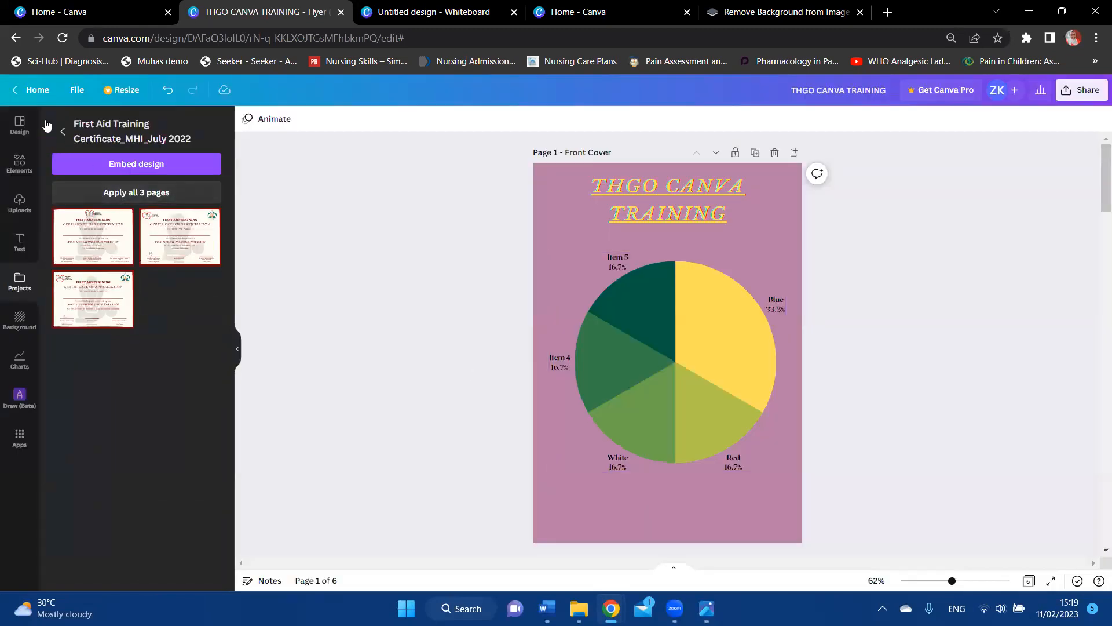
click(37, 90)
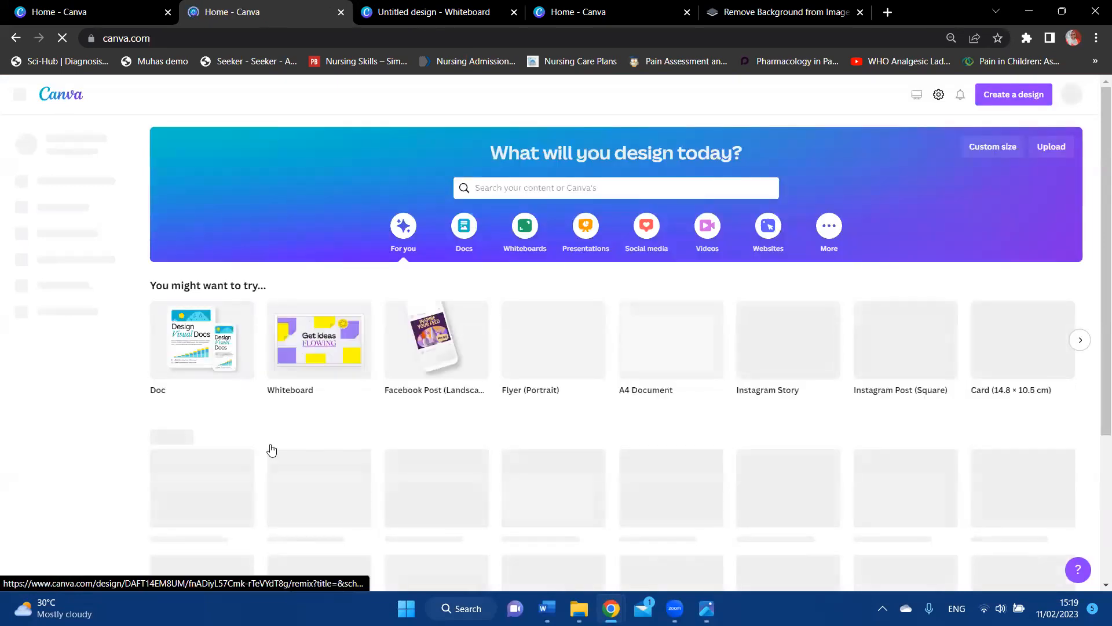
Step: Open the First Aid Training Certificate_MHI_July 2022 design from recent designs and show its sharing options
scroll(271, 450, down, 4)
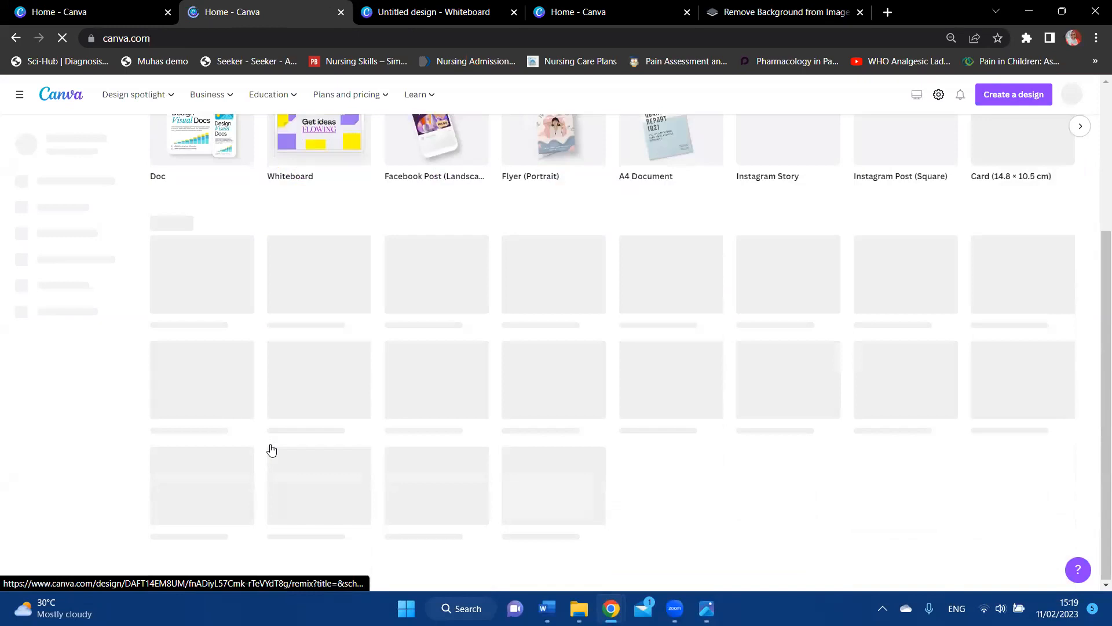
scroll(271, 449, down, 5)
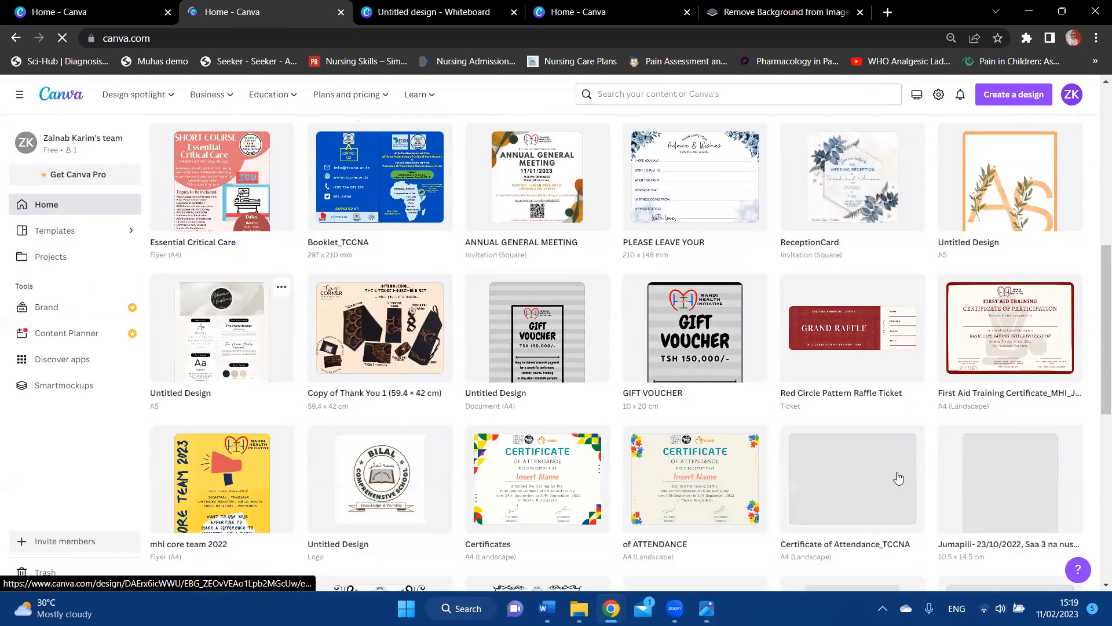
click(1012, 306)
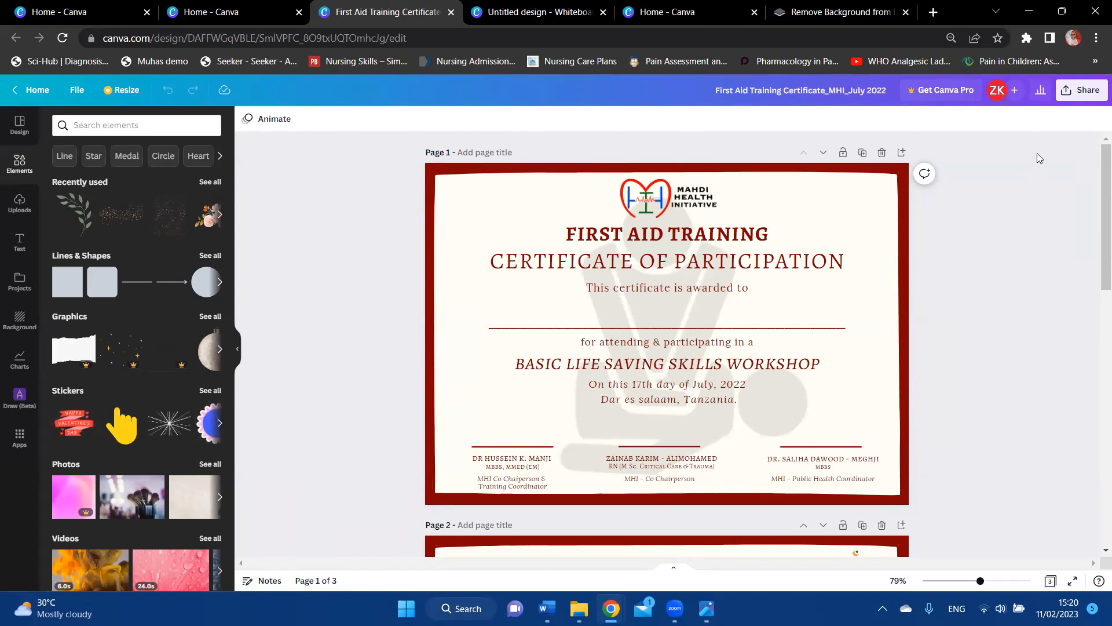
click(1068, 93)
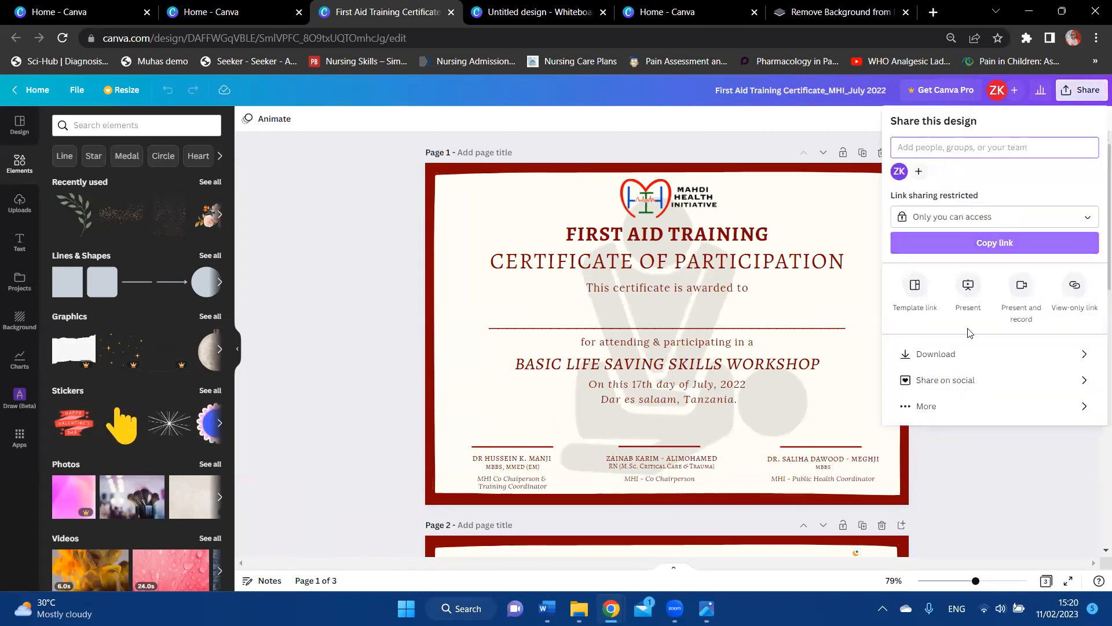
Step: Choose the Microsoft PowerPoint export and include only Page 1, excluding Pages 2 and 3
click(950, 408)
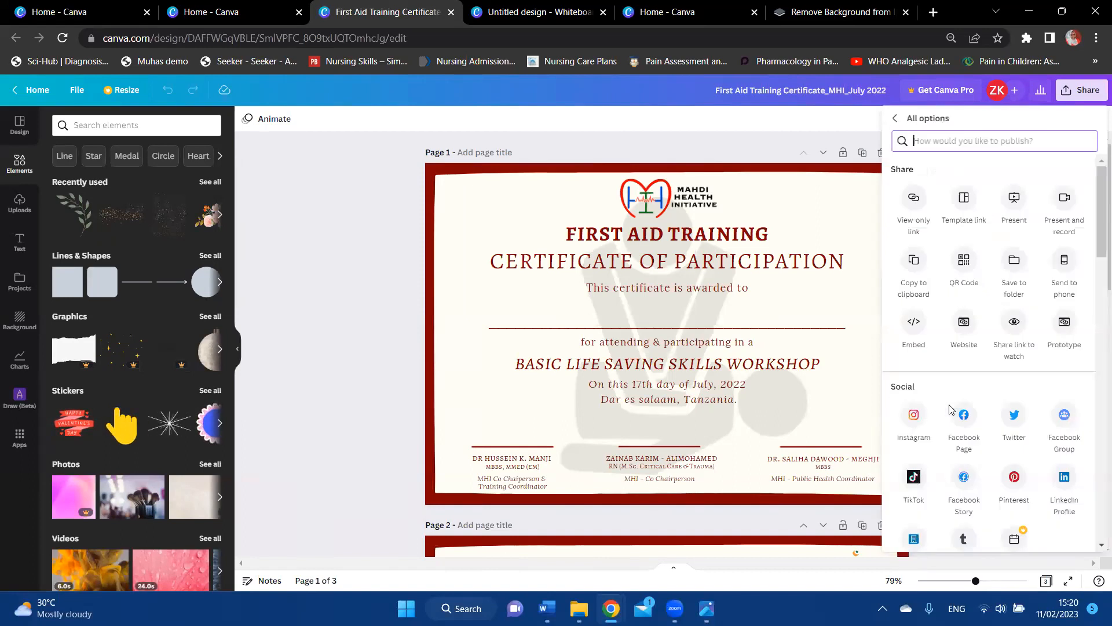
scroll(950, 407, down, 5)
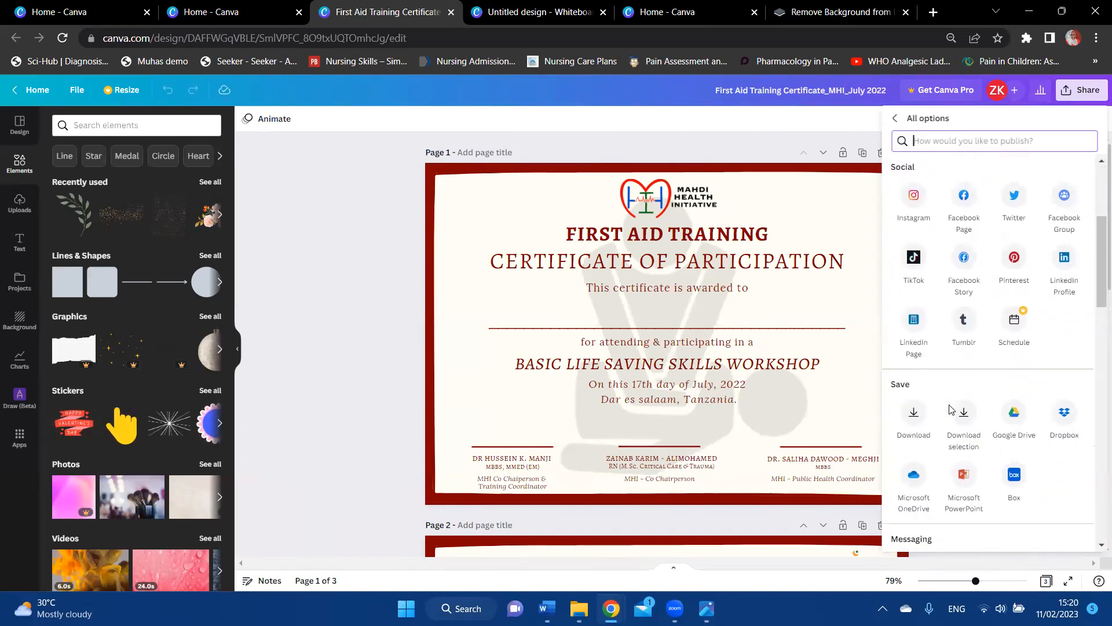
scroll(938, 377, down, 2)
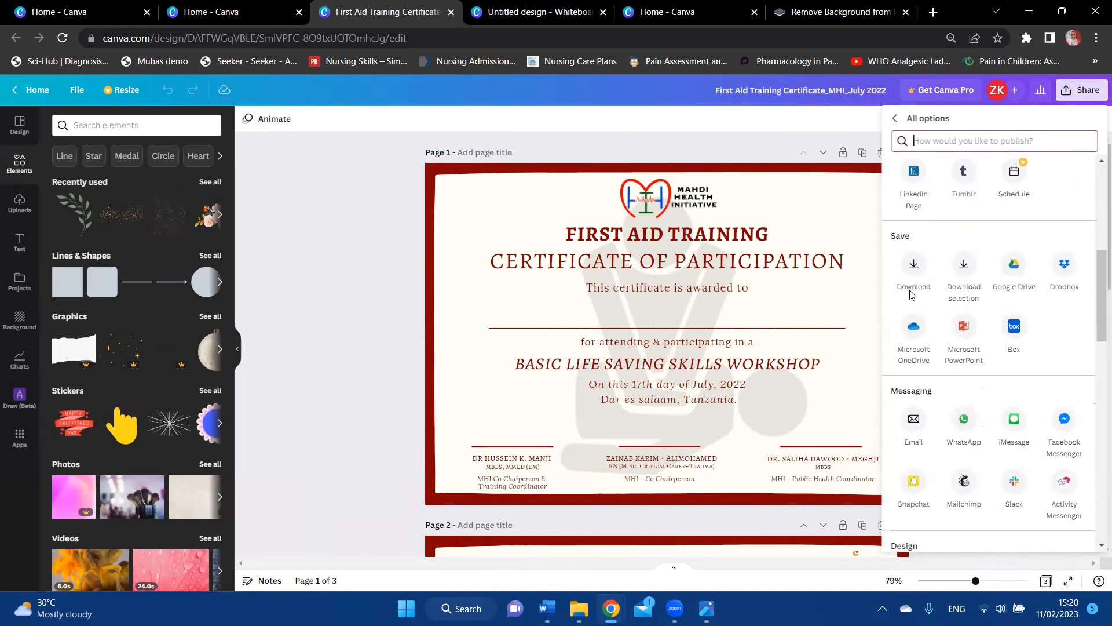
click(964, 330)
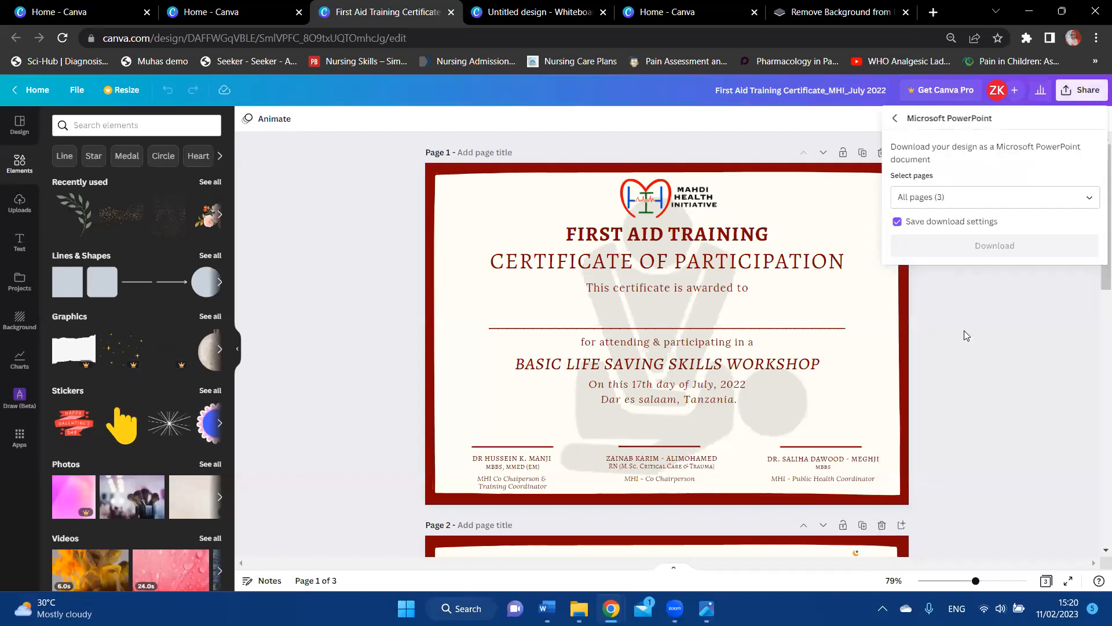
click(1010, 199)
click(1076, 313)
click(1075, 344)
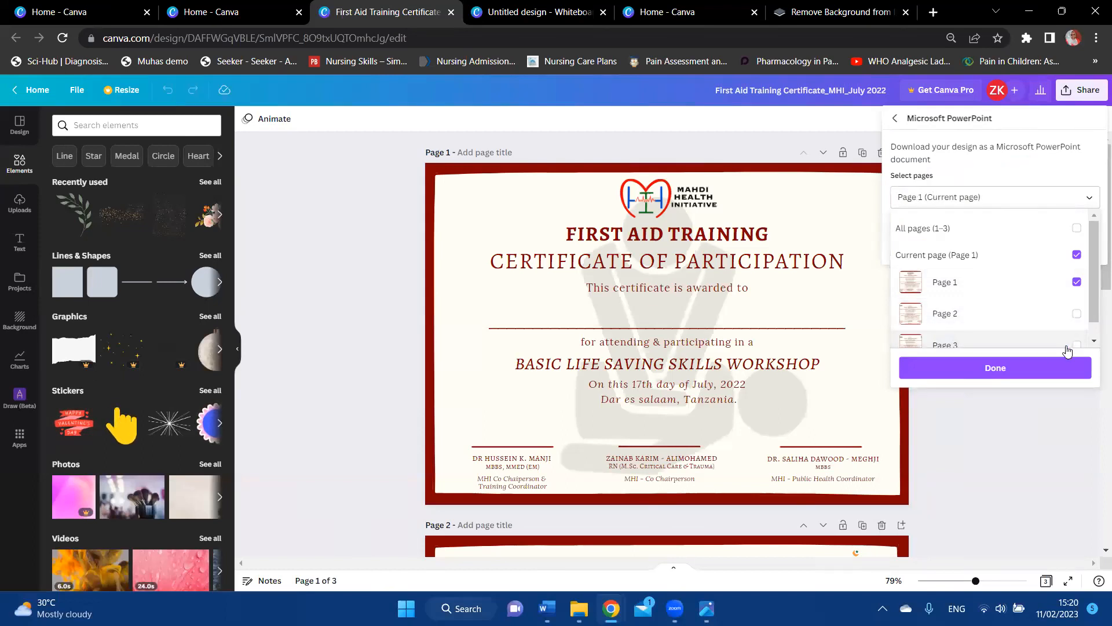
click(1037, 377)
Step: Download the page-1 PowerPoint file and open it from Chrome's download menu
click(1004, 255)
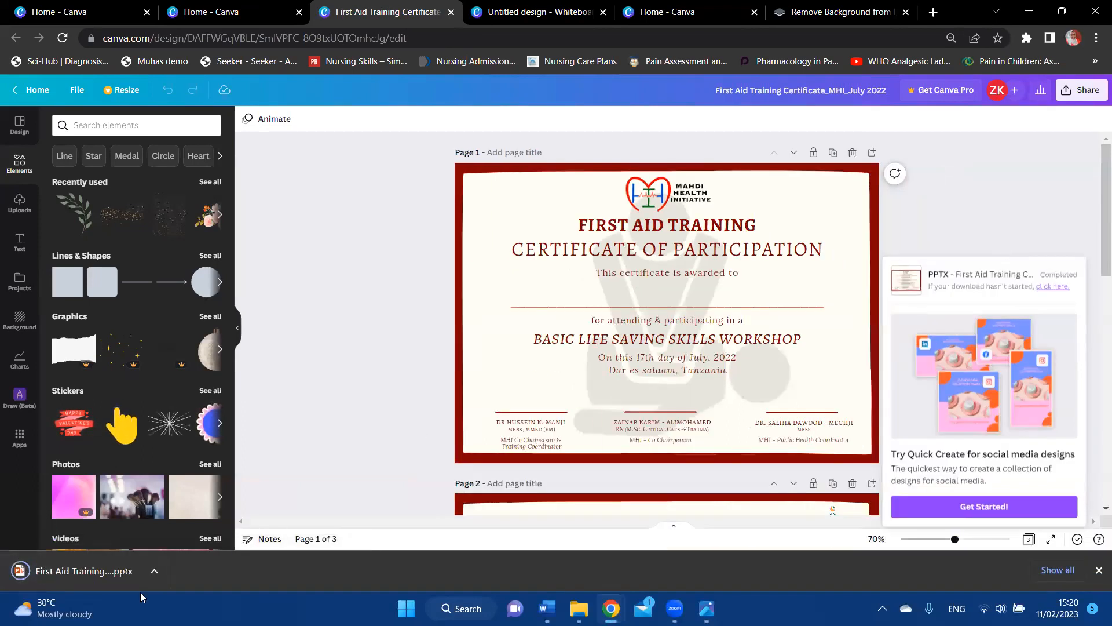
click(152, 575)
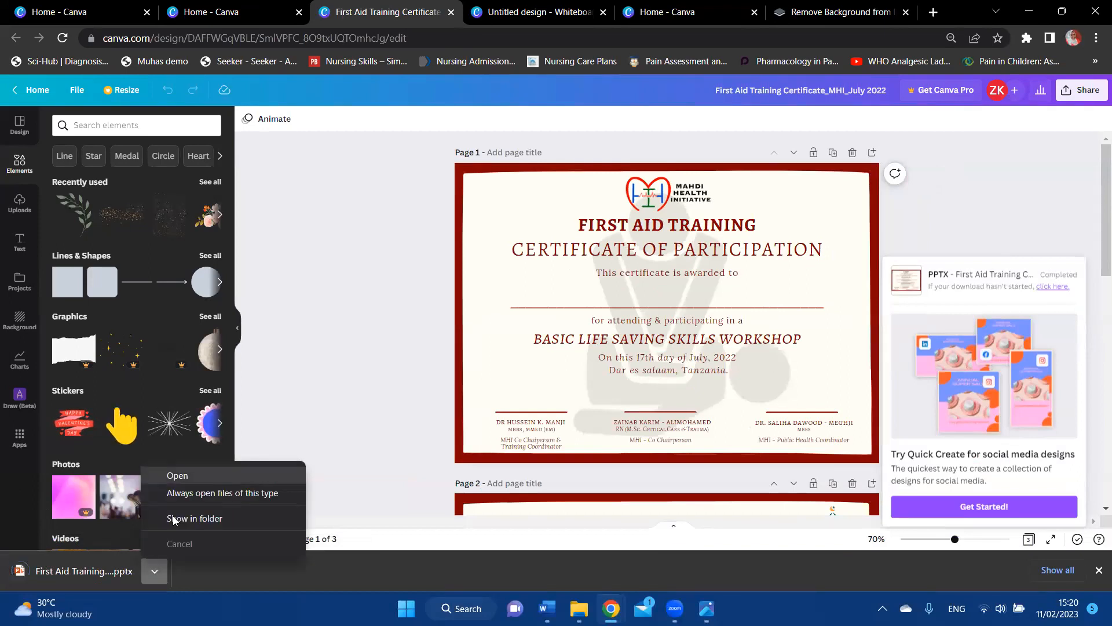
click(187, 480)
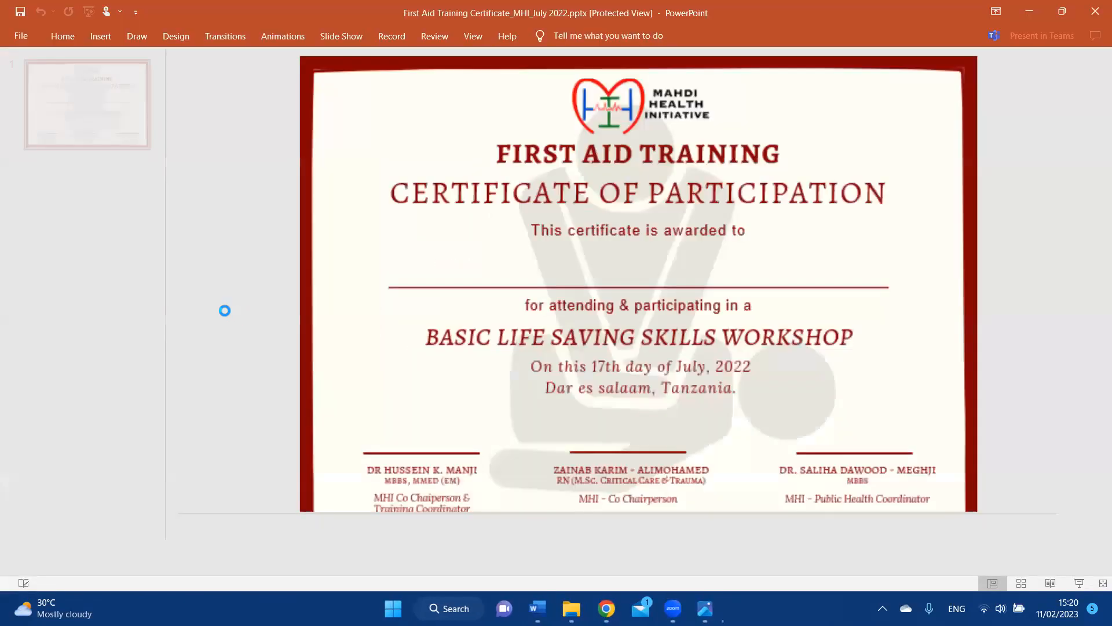
Step: Enable editing in PowerPoint, test-type on the name line and remove it, then return to Canva
click(592, 57)
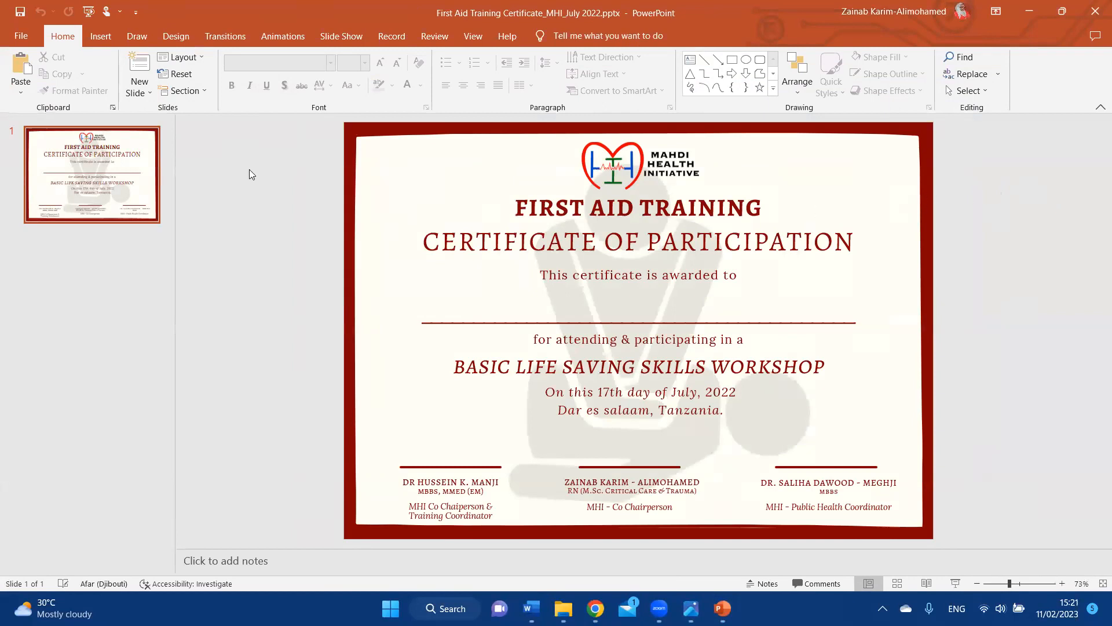
click(581, 312)
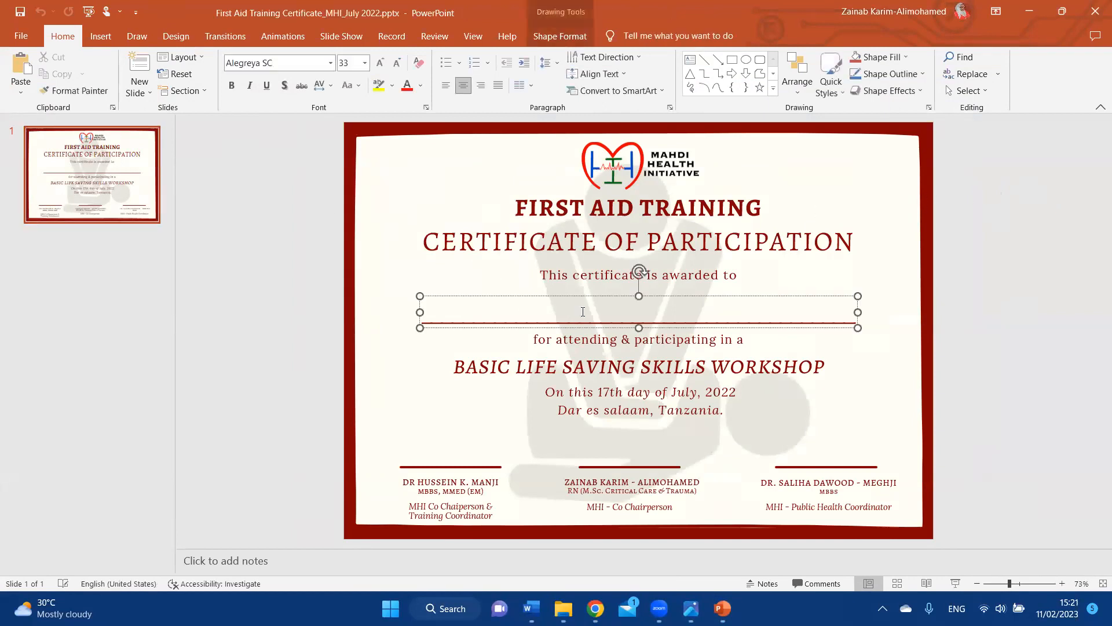
text(NCJBADJVHDJSVNDSJVB)
key(BackSpace)
key(BackSpace)
key(BackSpace)
key(BackSpace)
key(BackSpace)
key(BackSpace)
key(BackSpace)
key(BackSpace)
key(BackSpace)
key(BackSpace)
key(BackSpace)
key(BackSpace)
key(BackSpace)
key(BackSpace)
key(BackSpace)
key(BackSpace)
key(BackSpace)
key(BackSpace)
key(BackSpace)
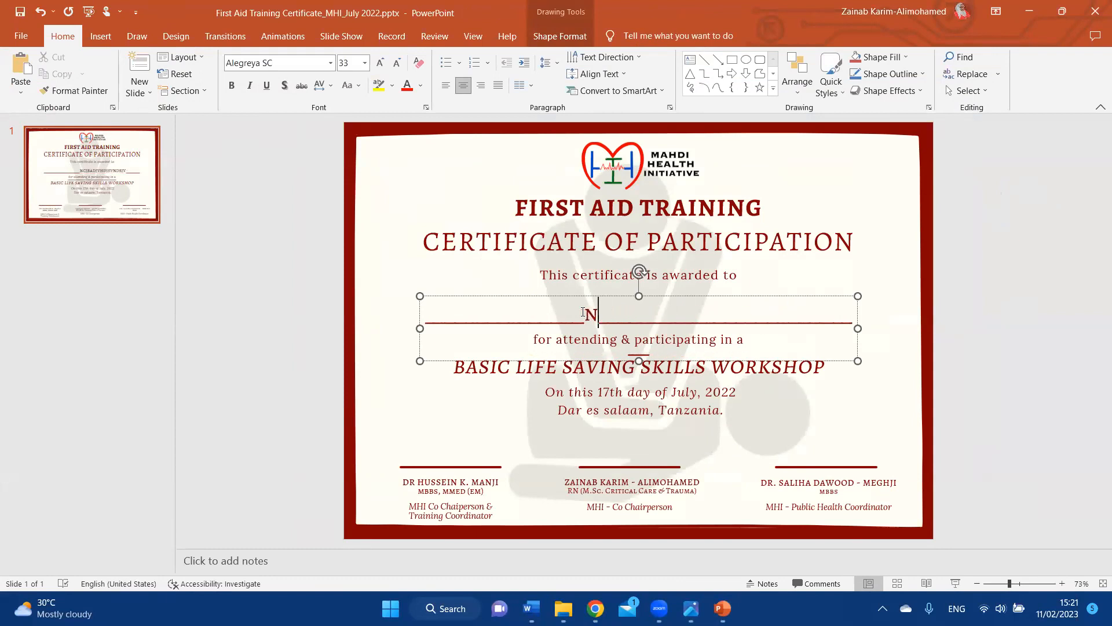
click(988, 213)
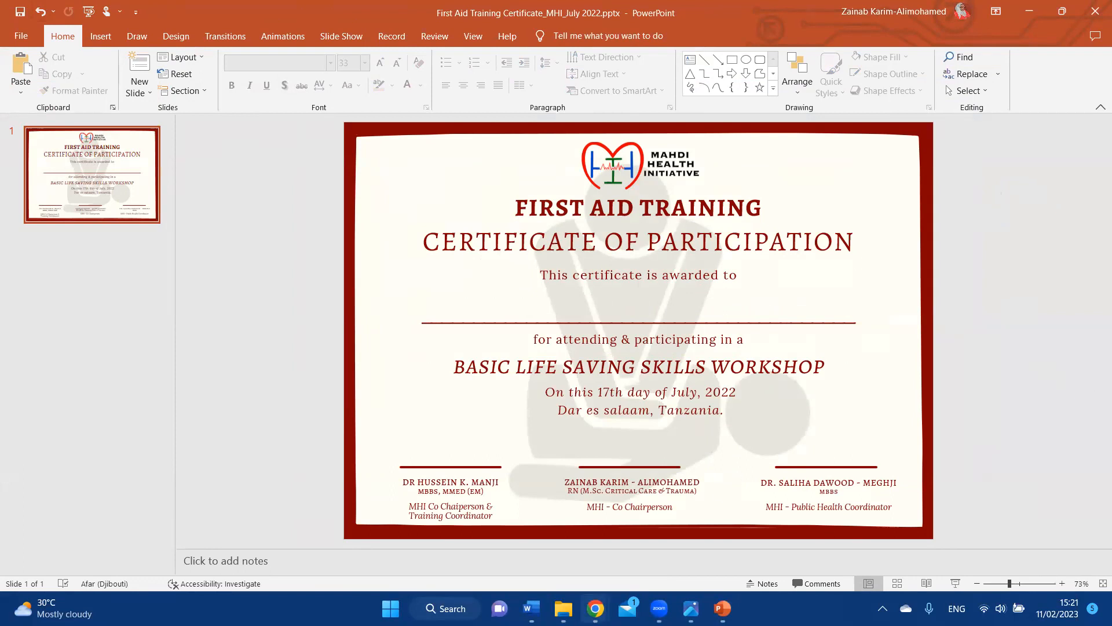
mouse_move(595, 608)
click(630, 488)
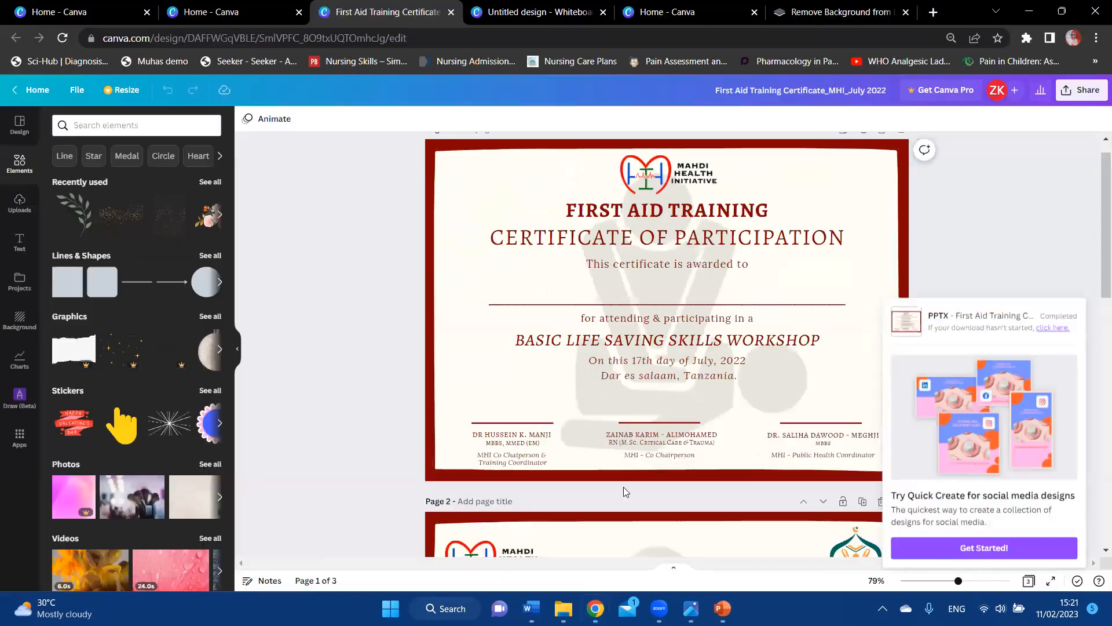
click(1081, 89)
click(938, 413)
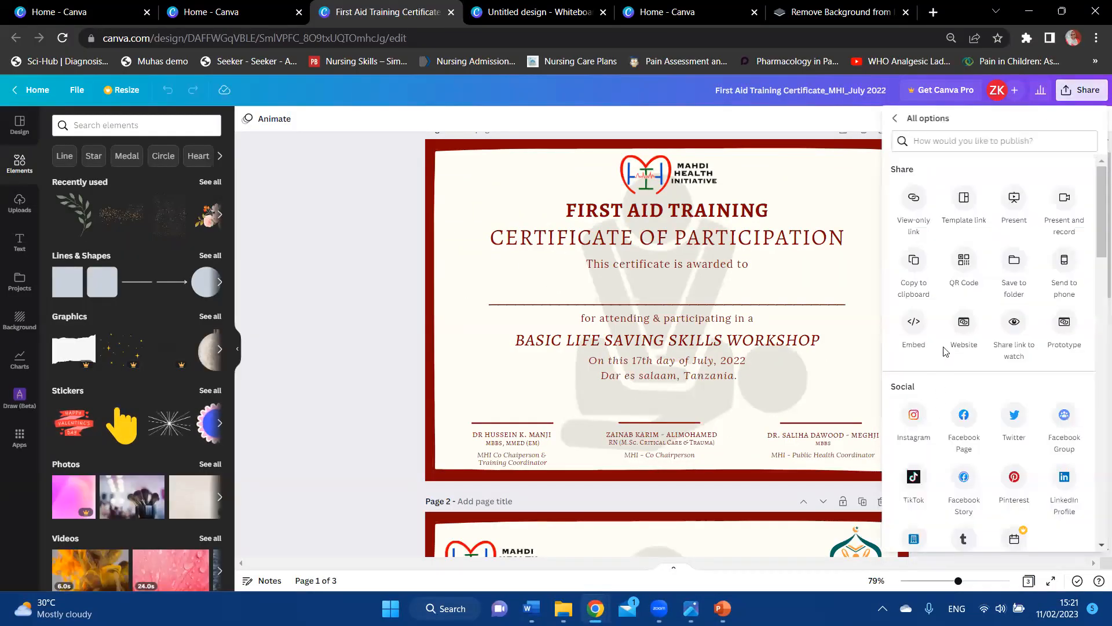
scroll(946, 347, down, 2)
scroll(950, 345, down, 5)
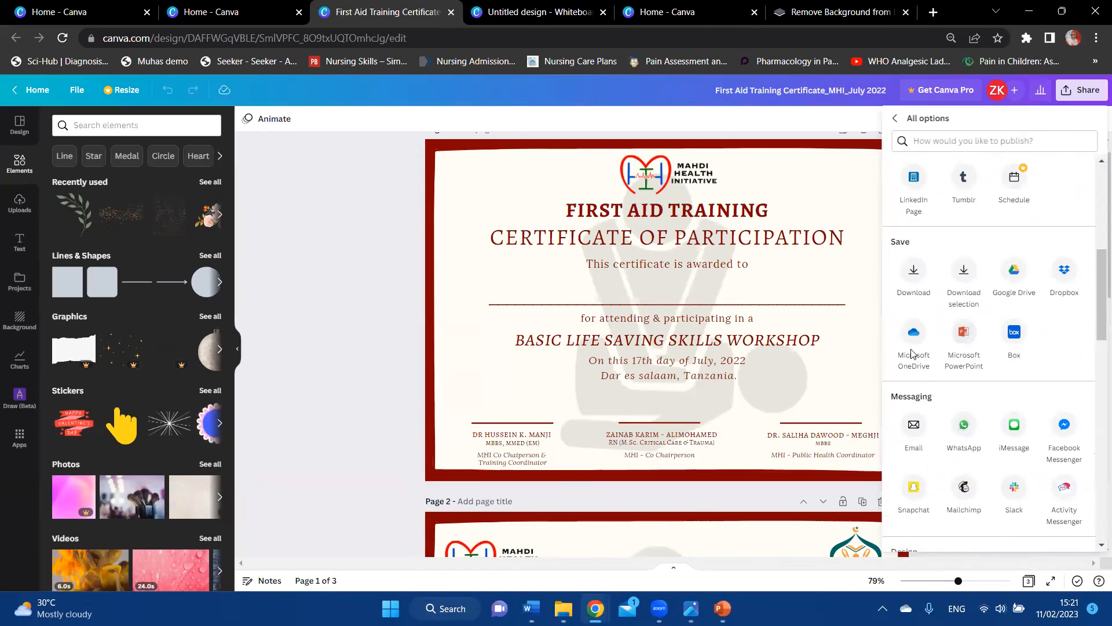
scroll(911, 350, up, 4)
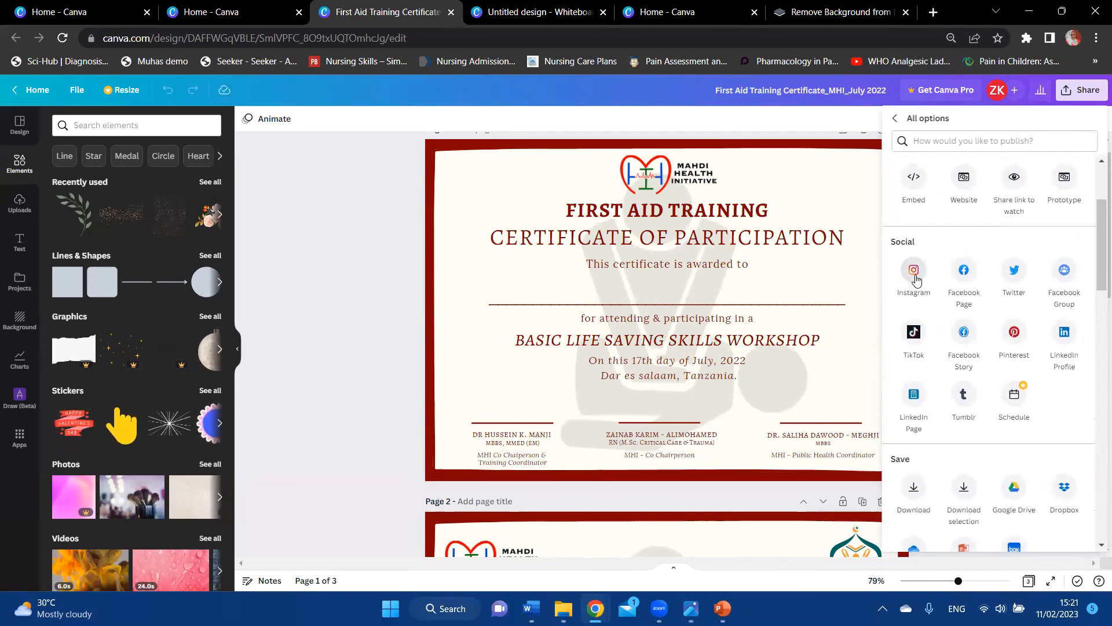
scroll(916, 279, up, 3)
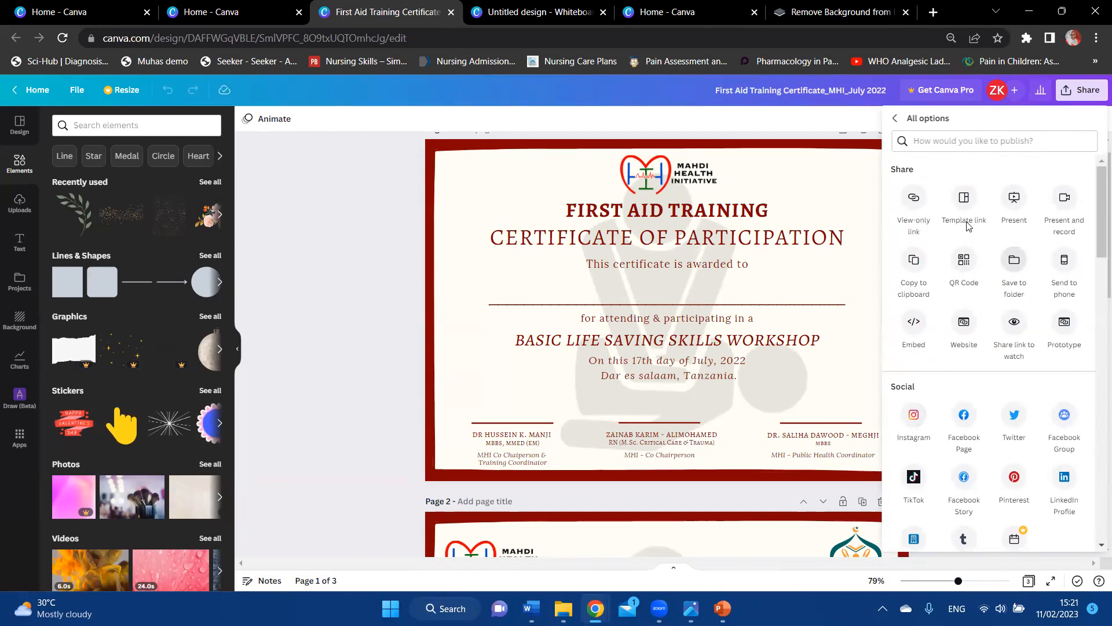
click(354, 202)
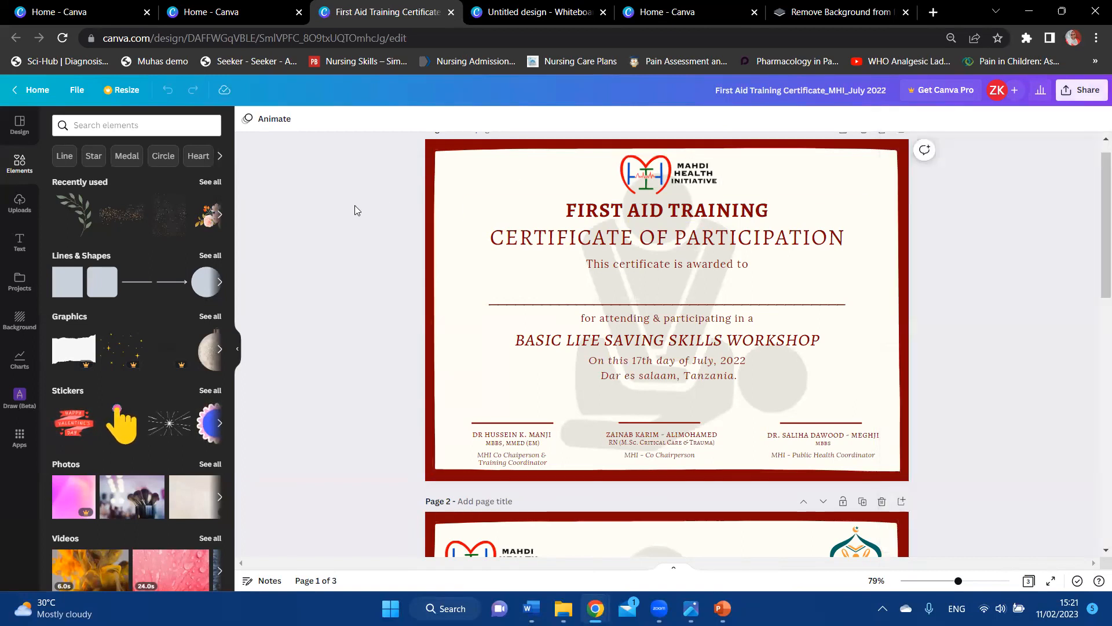
Step: From the Home - Canva tab, open the THGO CANVA TRAINING flyer and select its first page
click(183, 20)
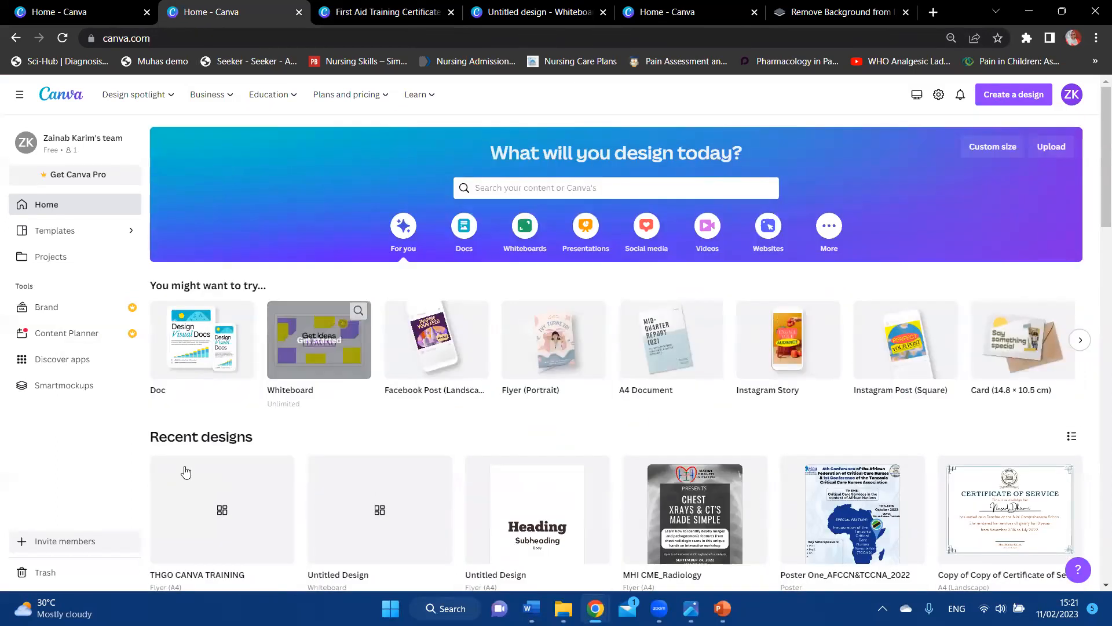
click(218, 530)
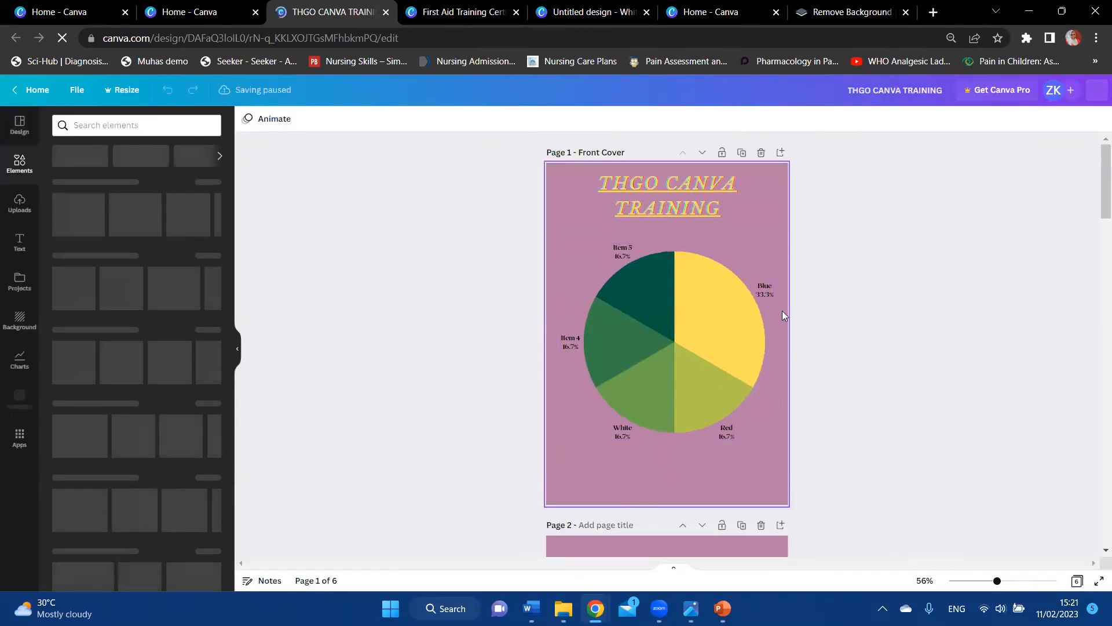
right_click(654, 490)
click(904, 384)
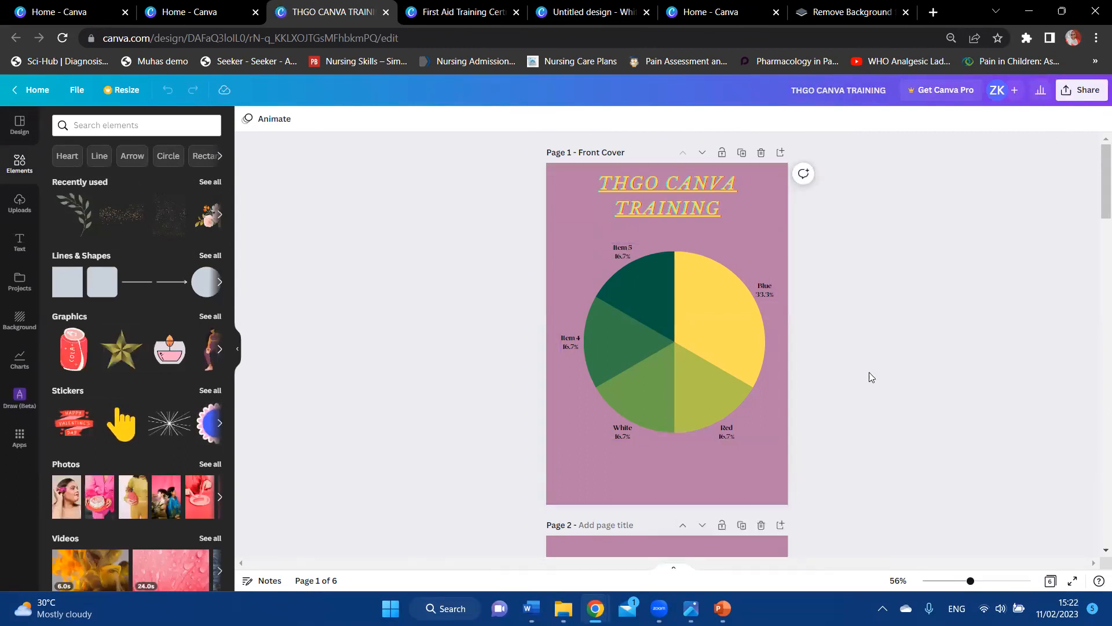
click(79, 91)
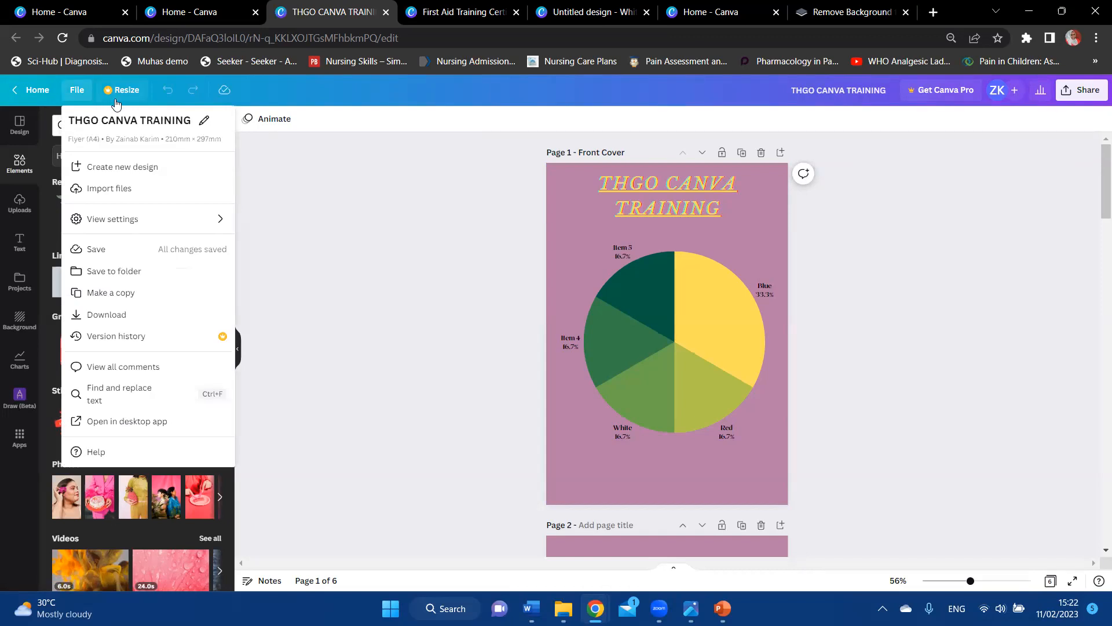
click(359, 252)
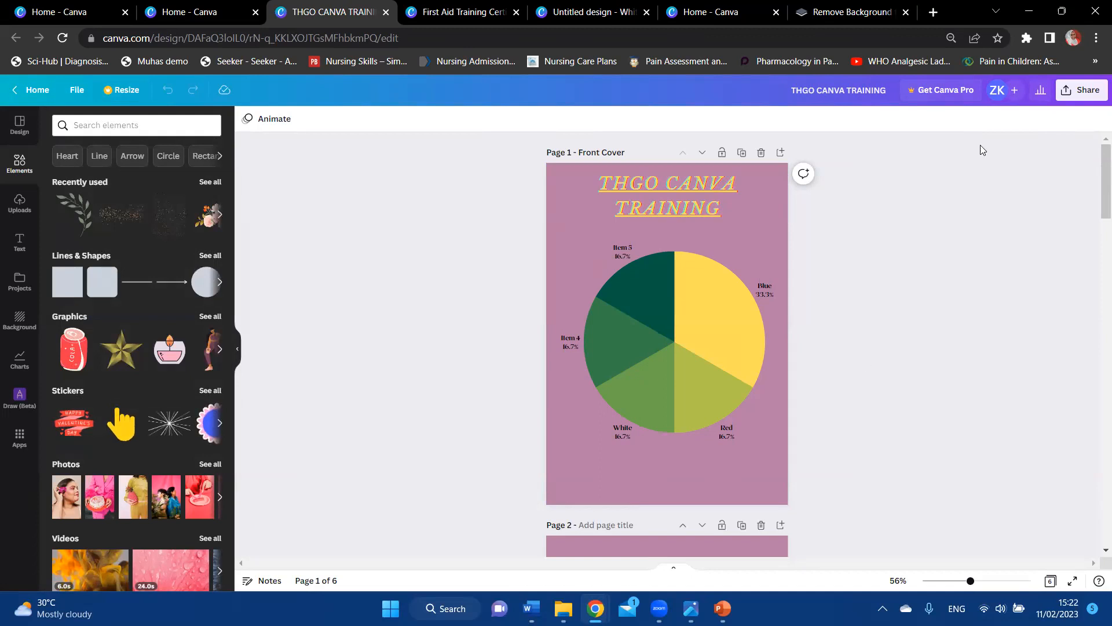
click(700, 474)
Step: Add a body text box to the flyer from the Text panel
click(19, 242)
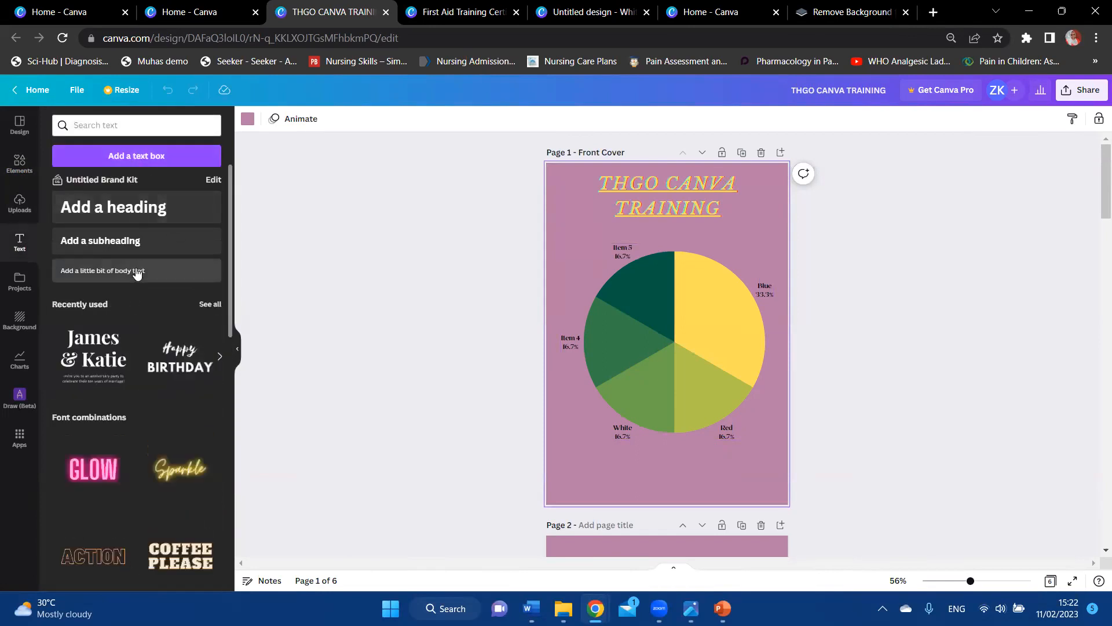
click(137, 273)
click(137, 273)
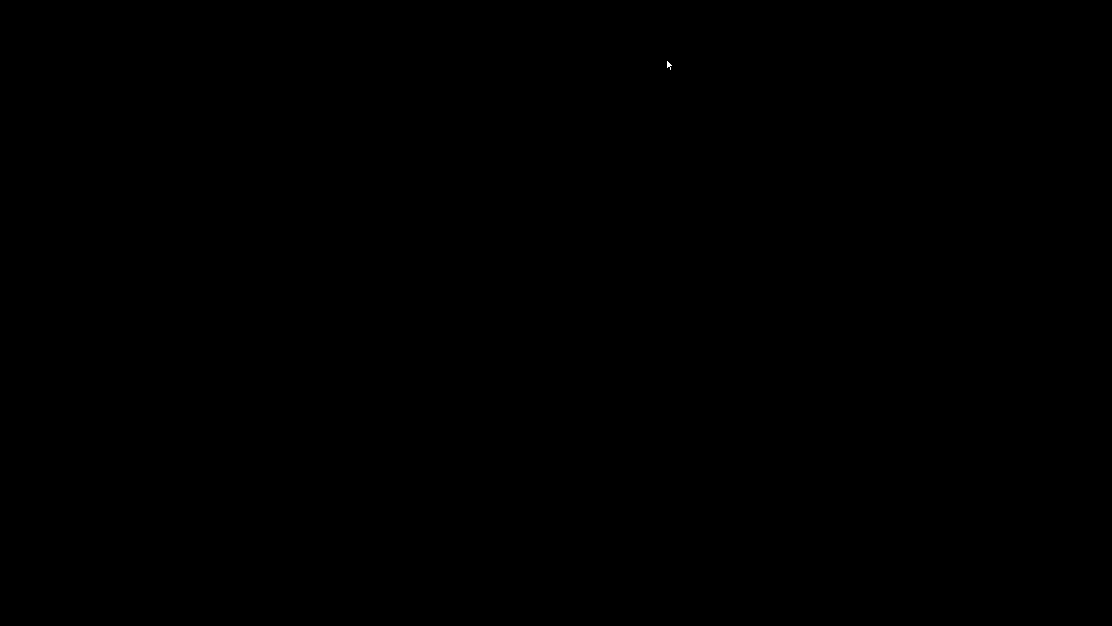
scroll(780, 427, down, 3)
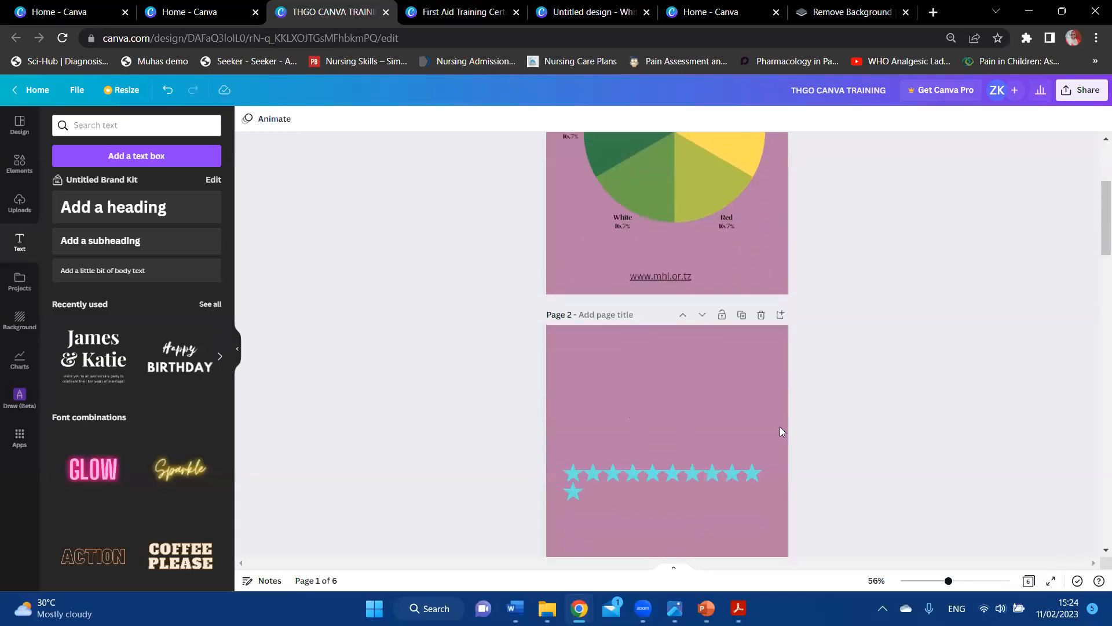
click(671, 384)
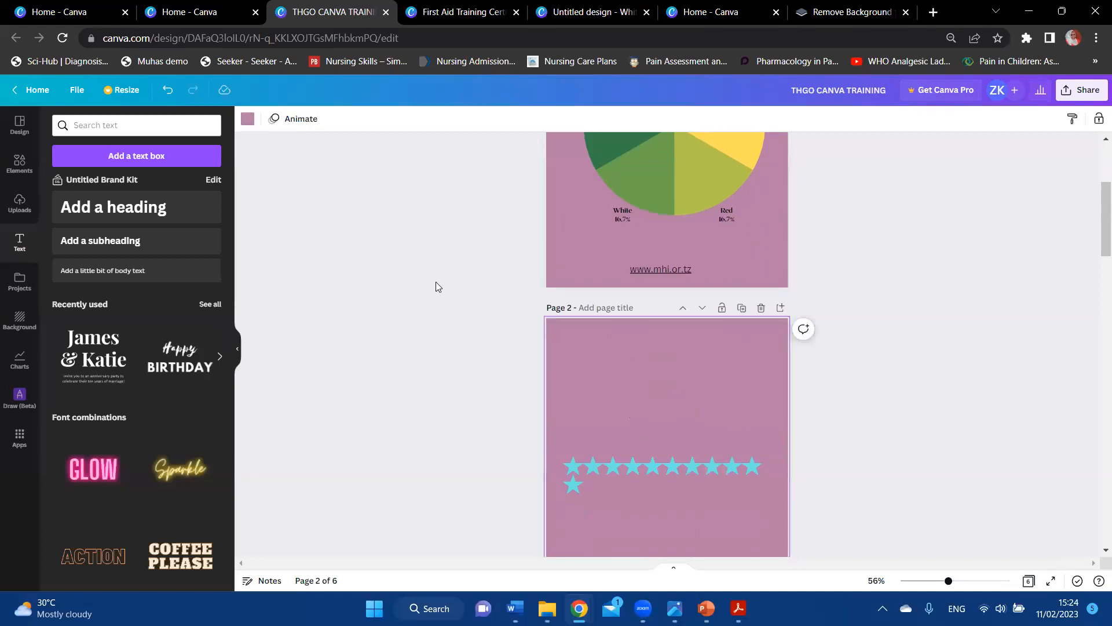
click(94, 271)
text(www.mh)
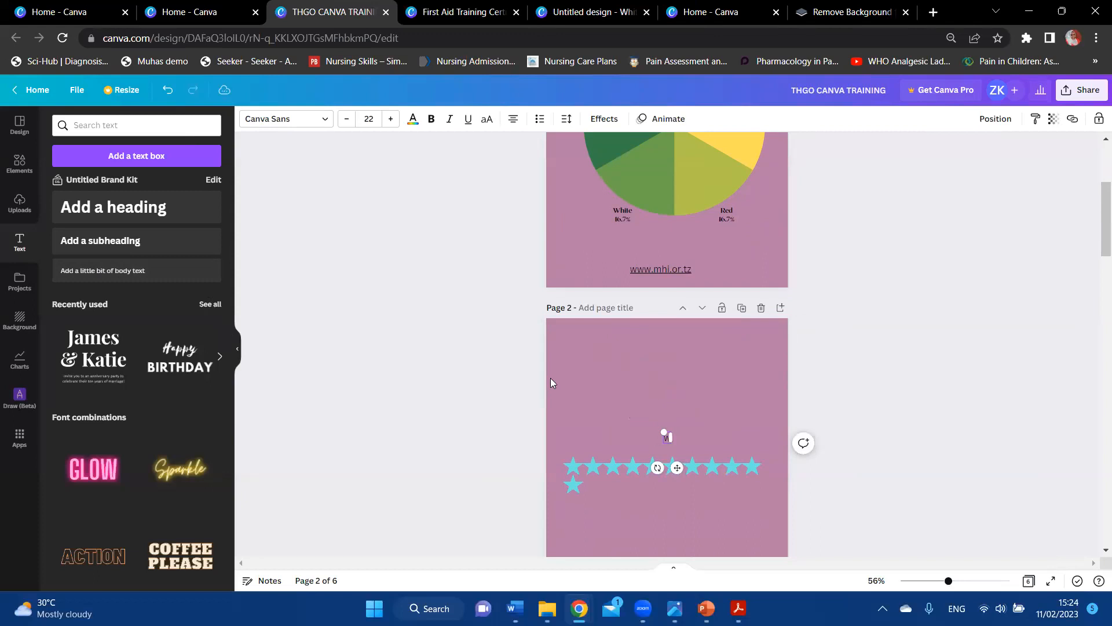
text(i.or.t)
text(z)
click(858, 328)
double_click(676, 437)
text(www.mhi.or.tz)
click(817, 301)
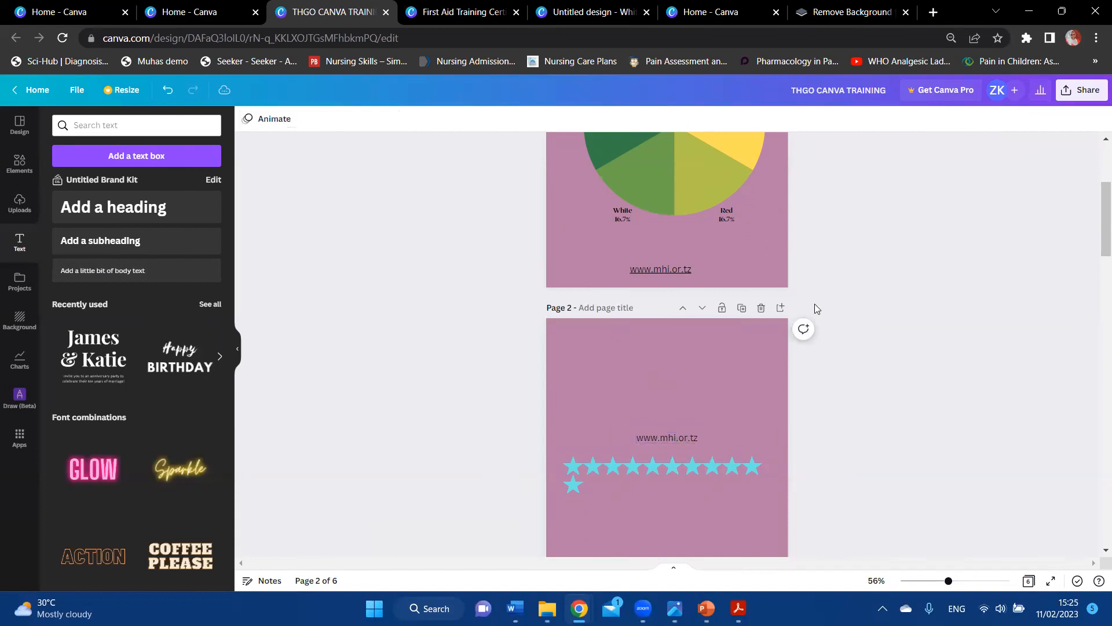
click(675, 438)
drag(675, 437, 674, 352)
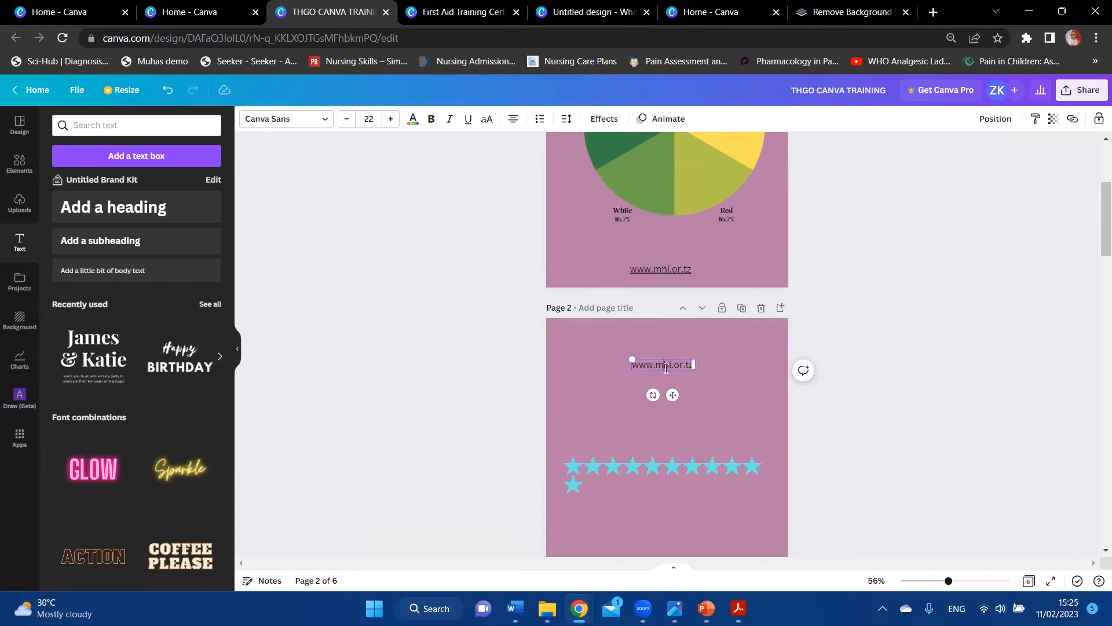
click(841, 287)
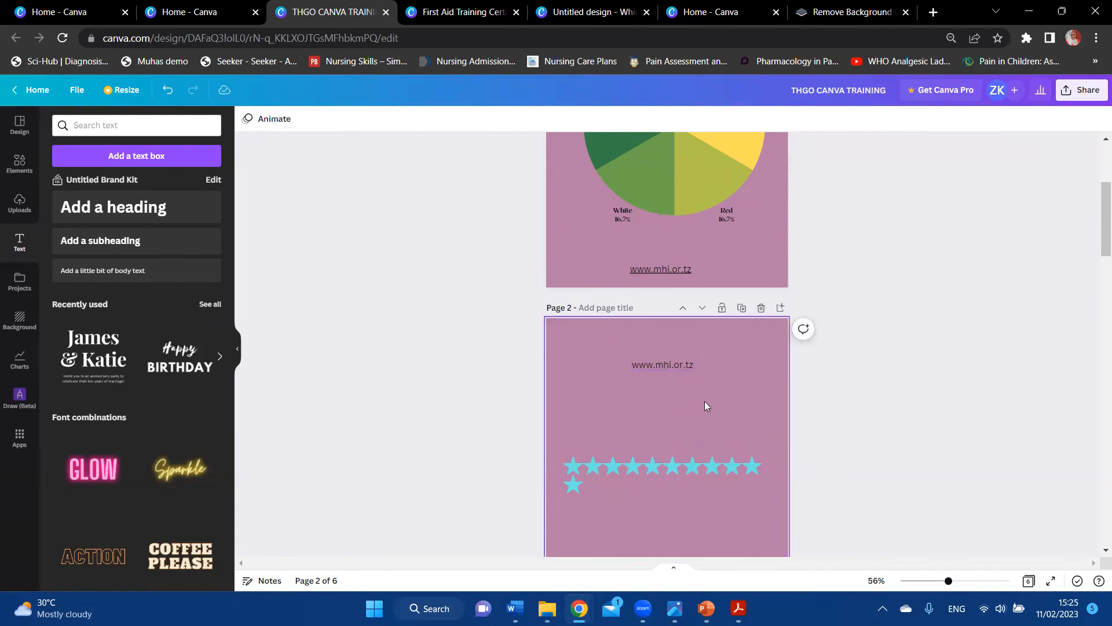
click(681, 370)
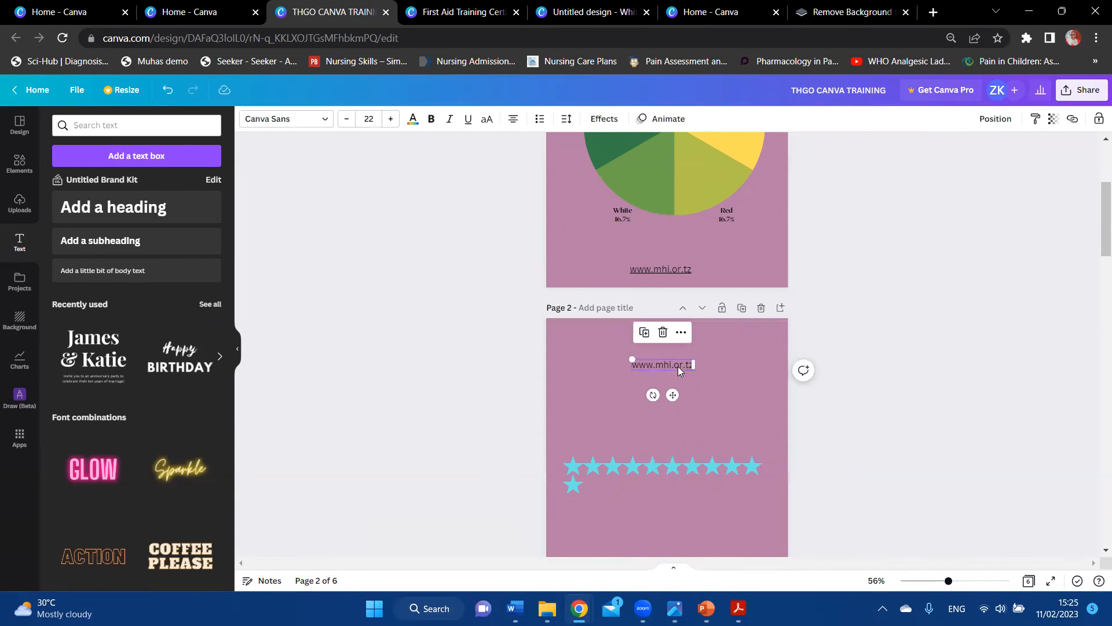
click(1073, 122)
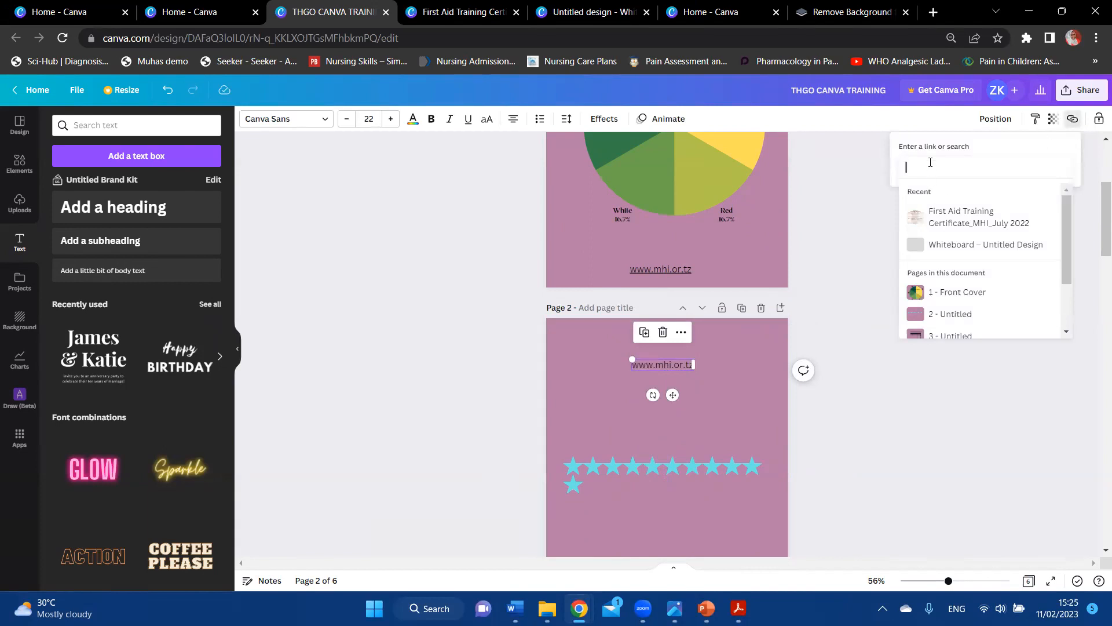
text(www.mh)
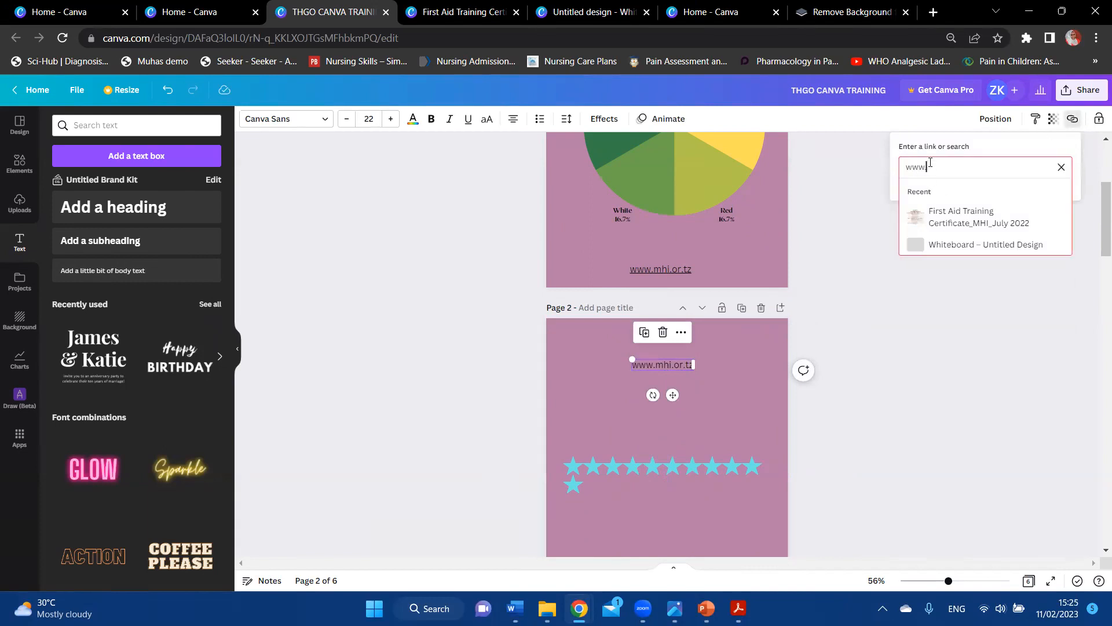
text(i.or.tz)
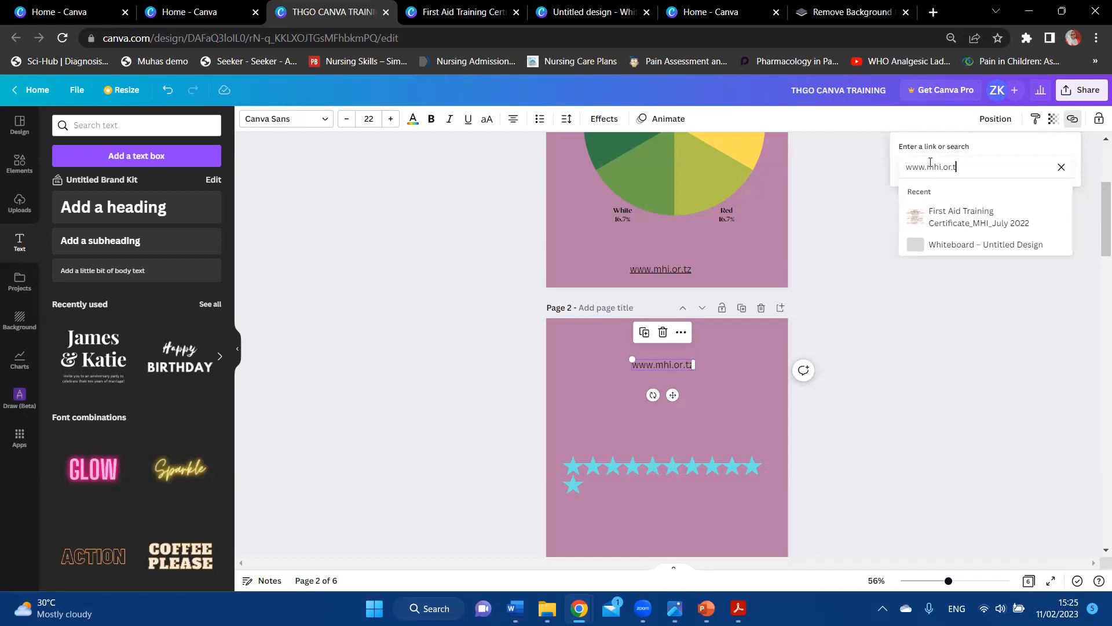
key(Return)
click(857, 293)
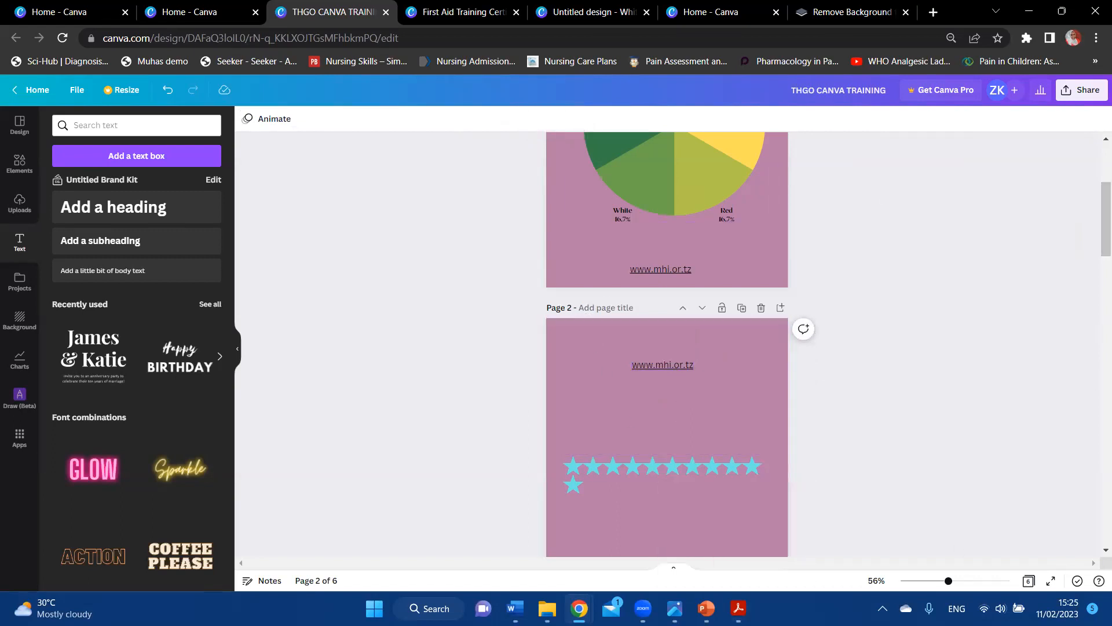
click(737, 609)
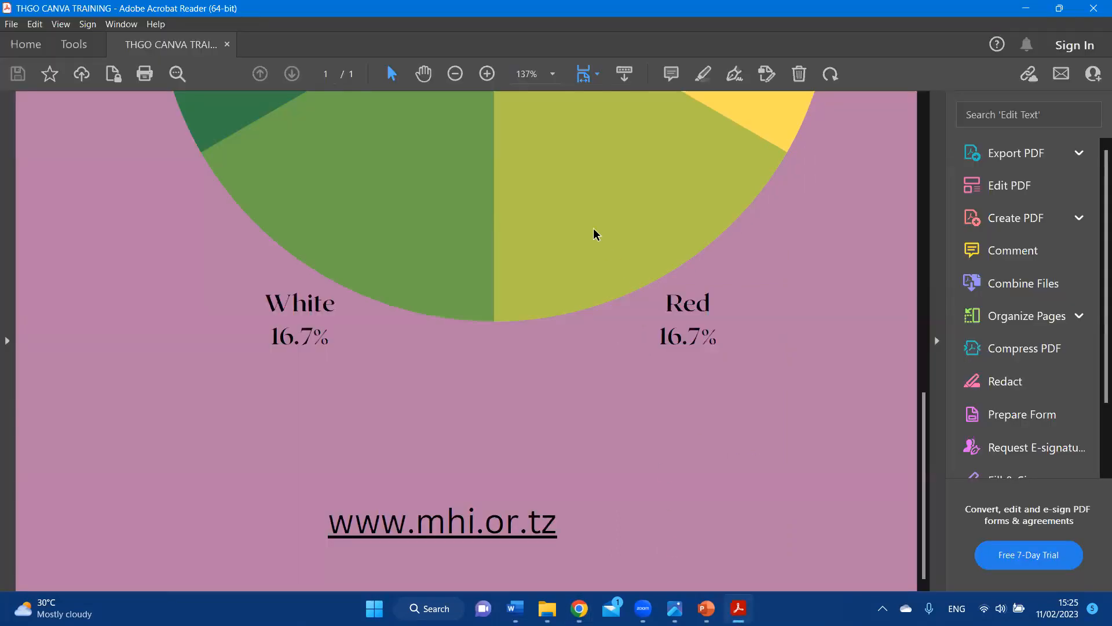
click(457, 78)
click(457, 77)
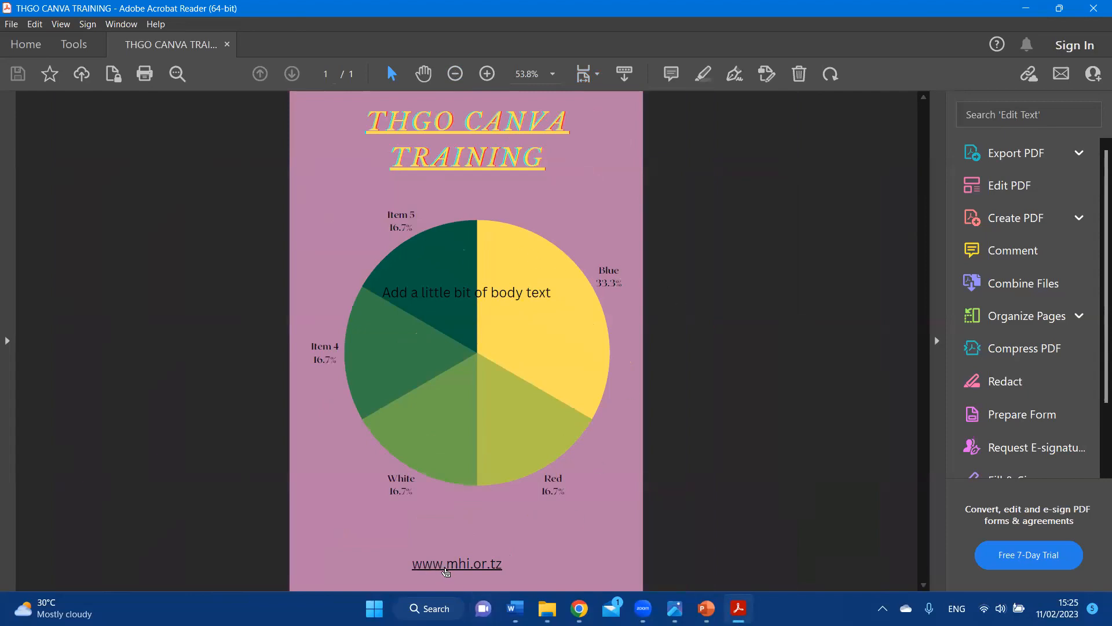
click(446, 572)
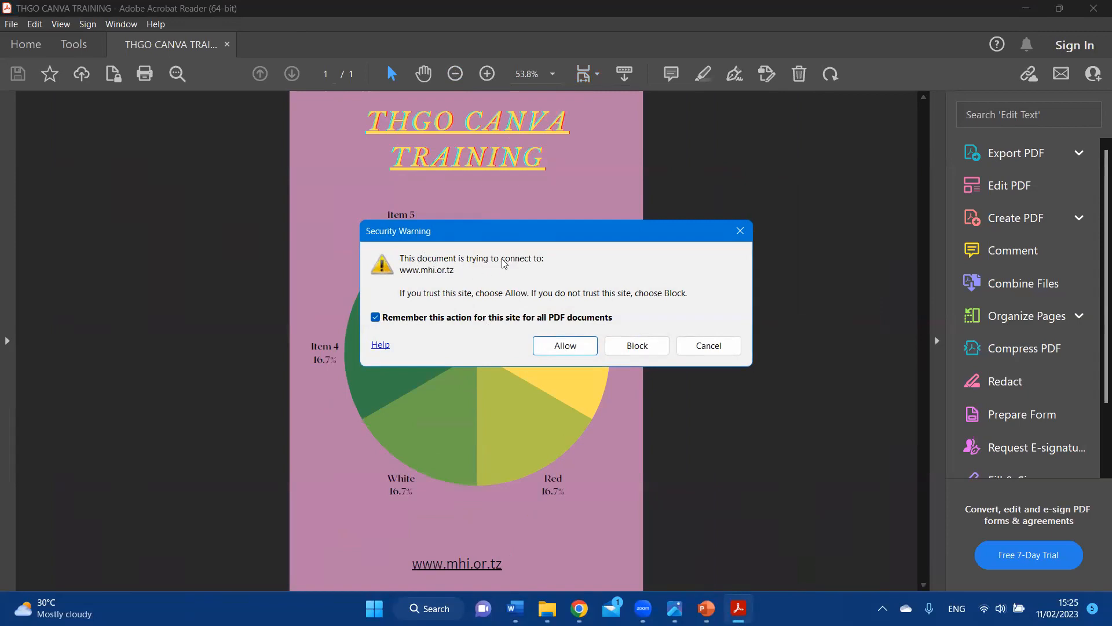
click(550, 345)
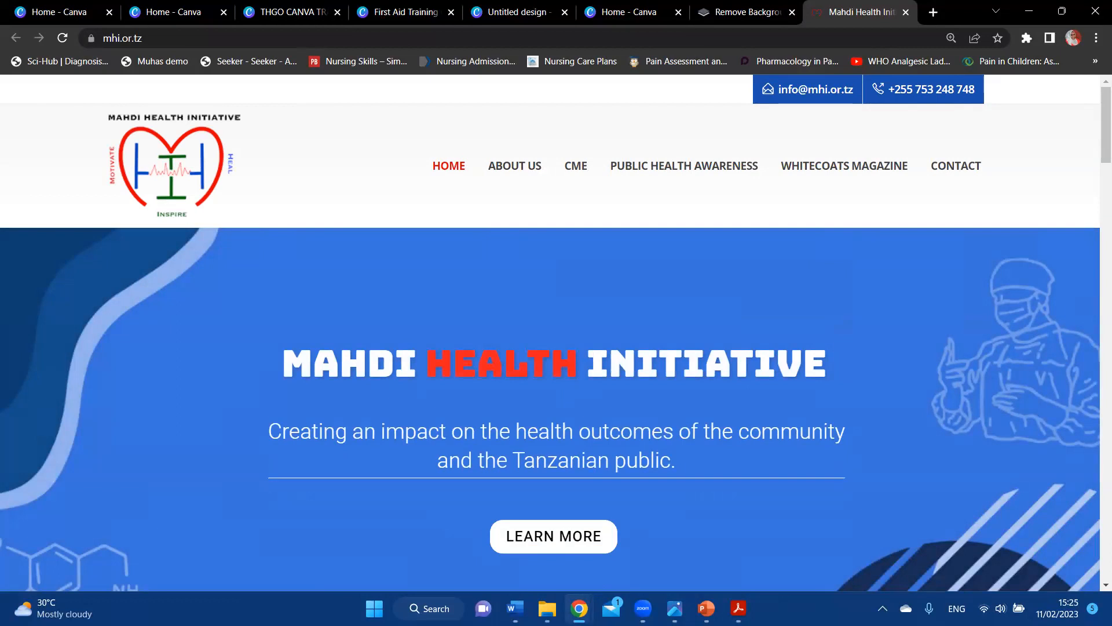
Step: Switch from the Mahdi Health Initiative site back to the Home - Canva tab
mouse_move(579, 608)
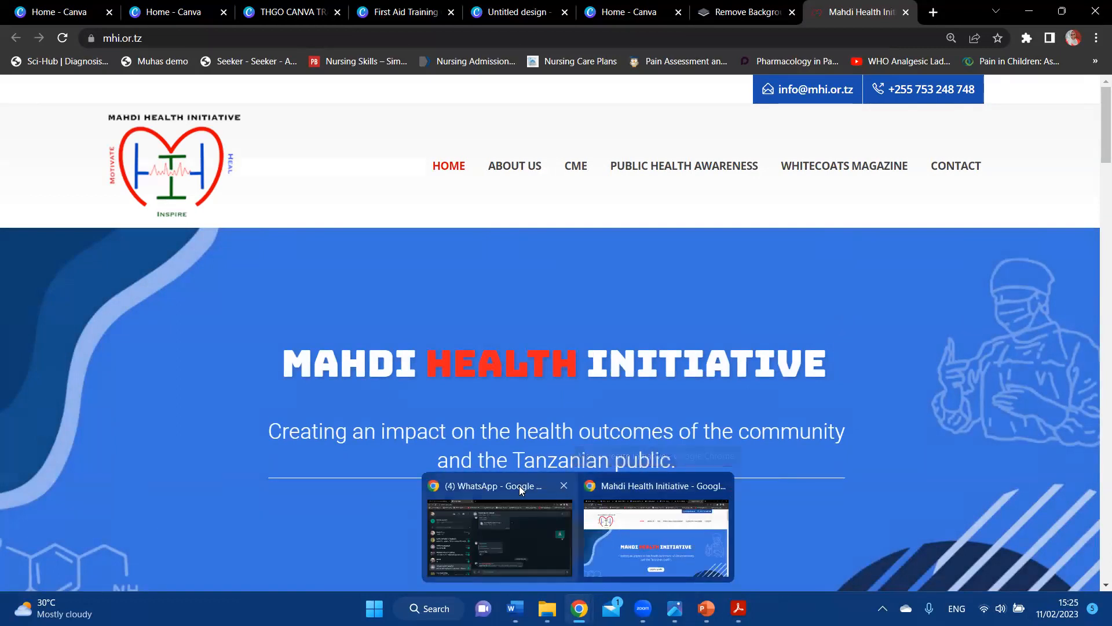
click(152, 5)
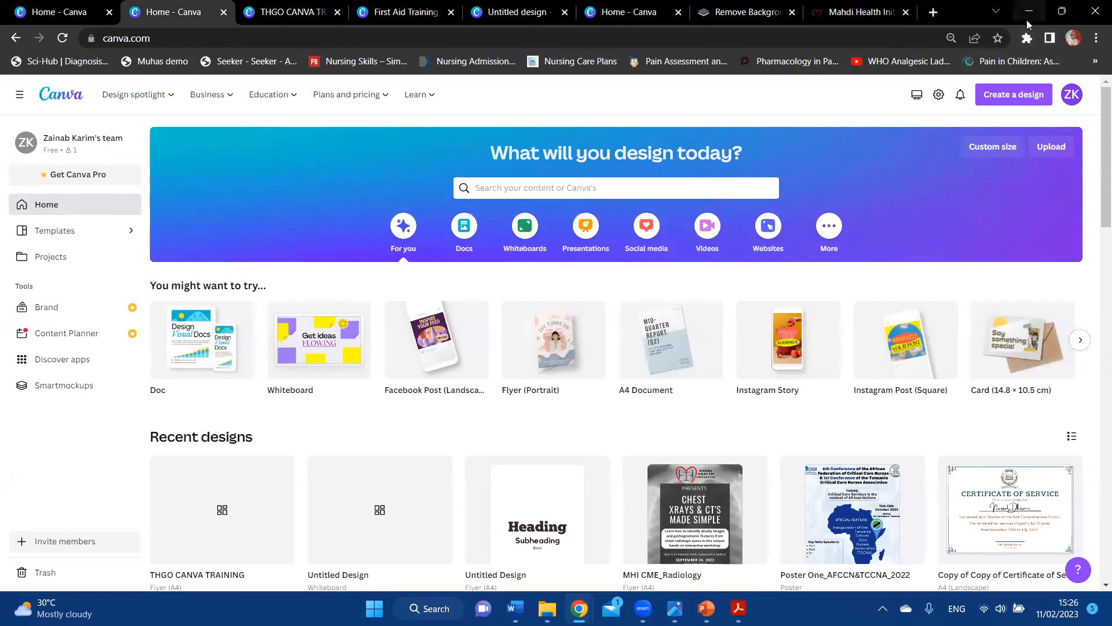
mouse_move(590, 602)
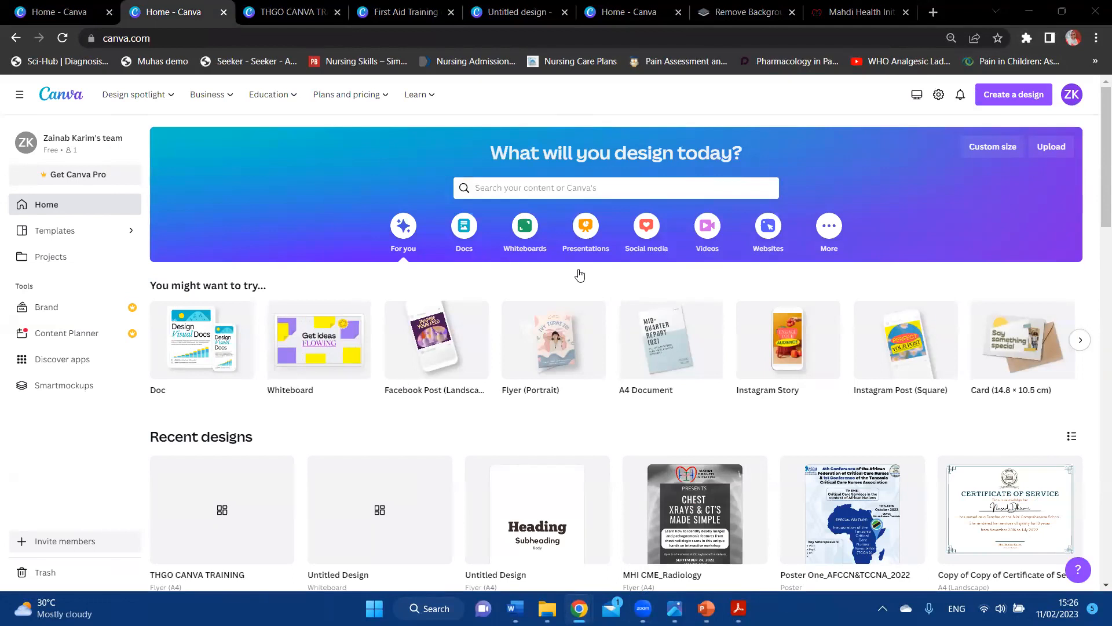
Step: Close the remove.bg result page and the Mahdi Health Initiative site
click(629, 7)
click(737, 5)
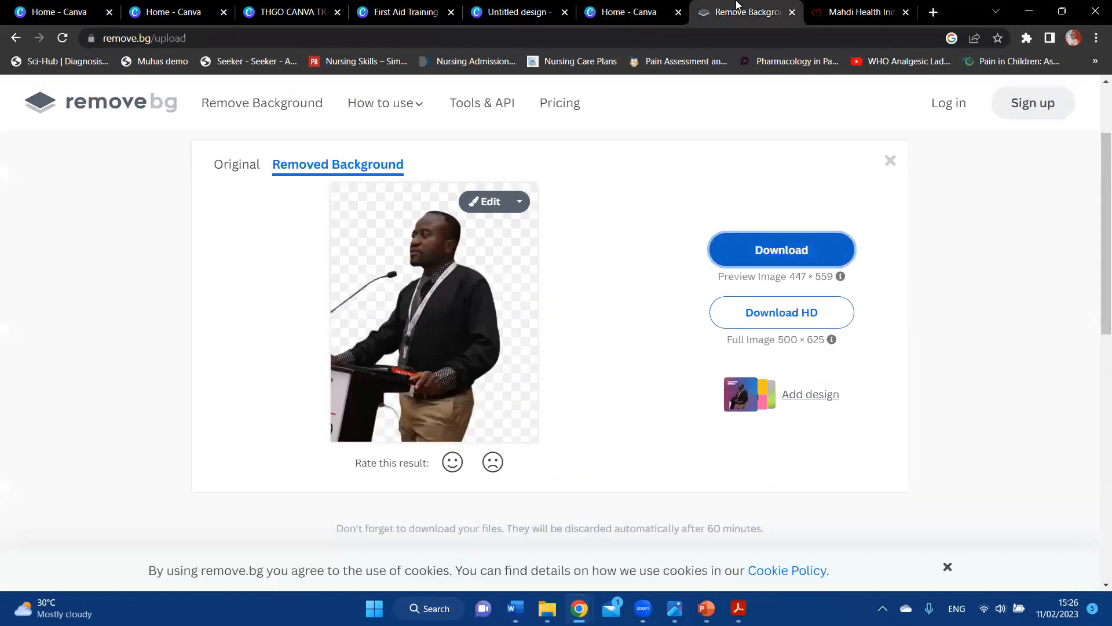
click(791, 16)
click(791, 17)
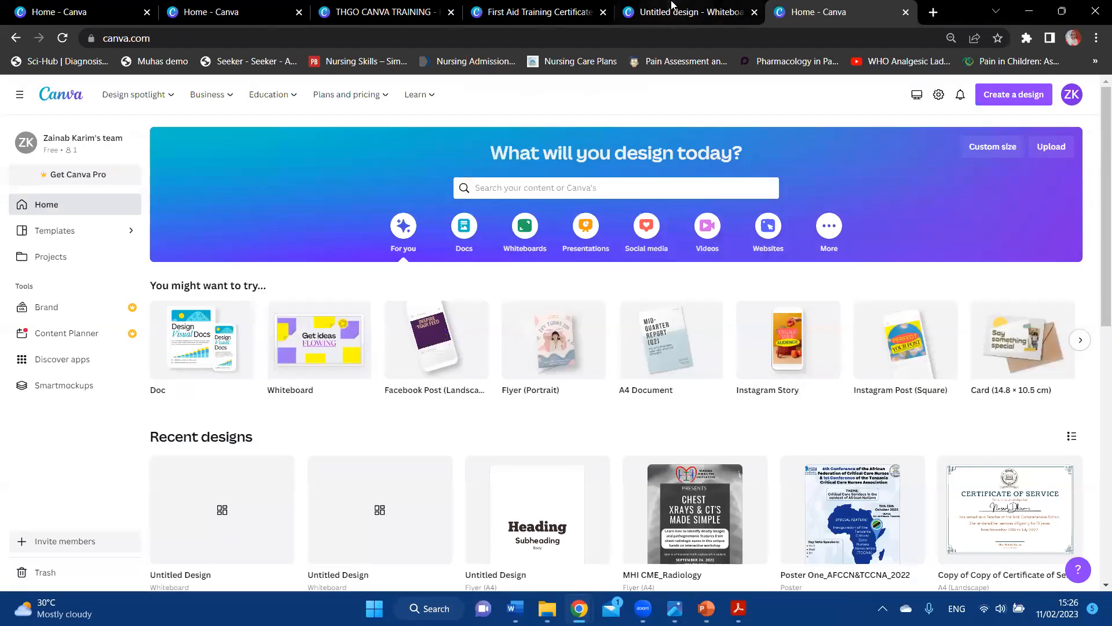
Step: Switch to the THGO CANVA TRAINING design and leave it for the Canva home page
click(515, 8)
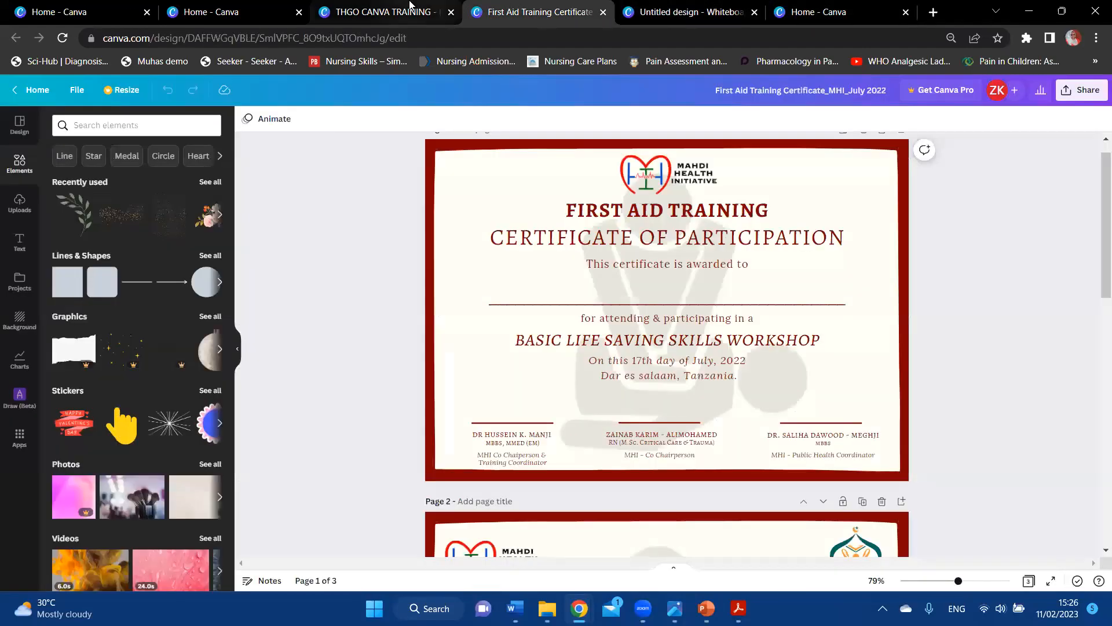
click(410, 7)
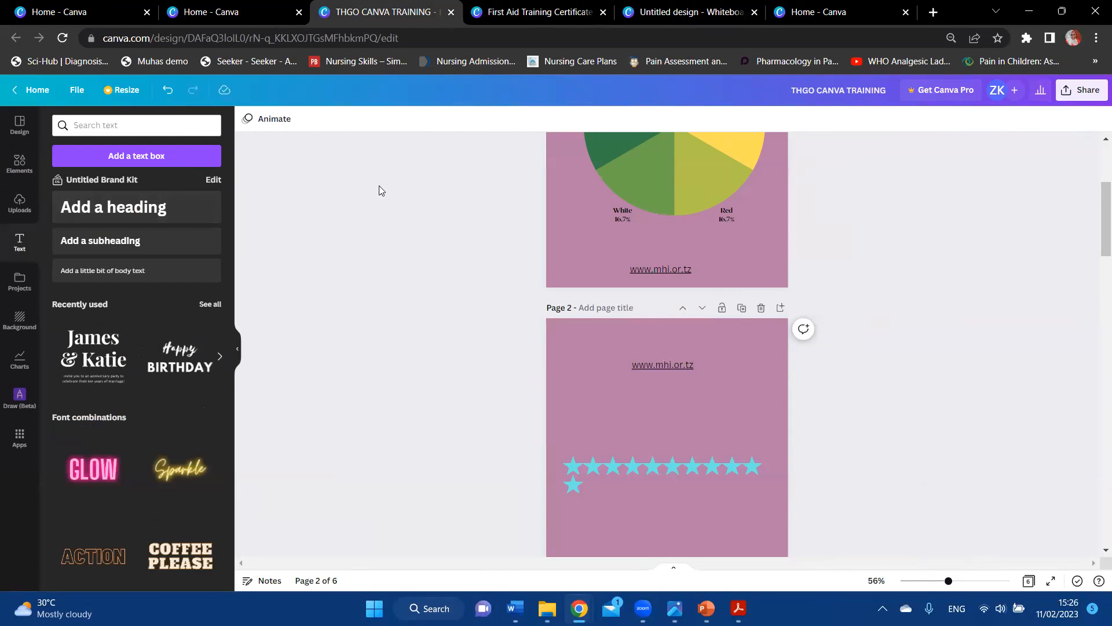
click(33, 95)
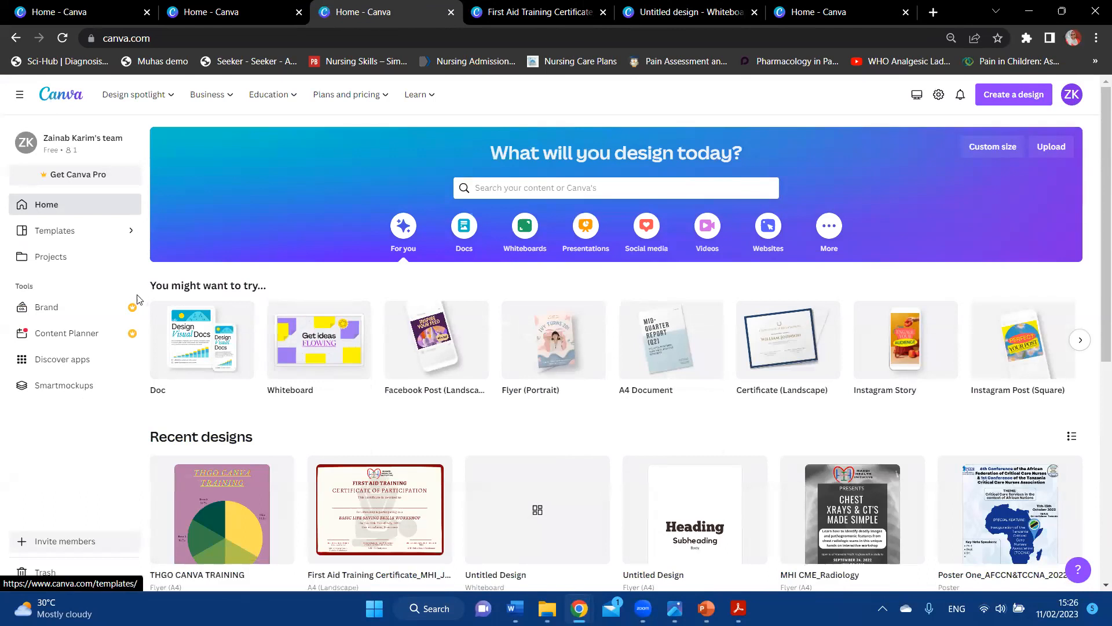
scroll(113, 218, down, 1)
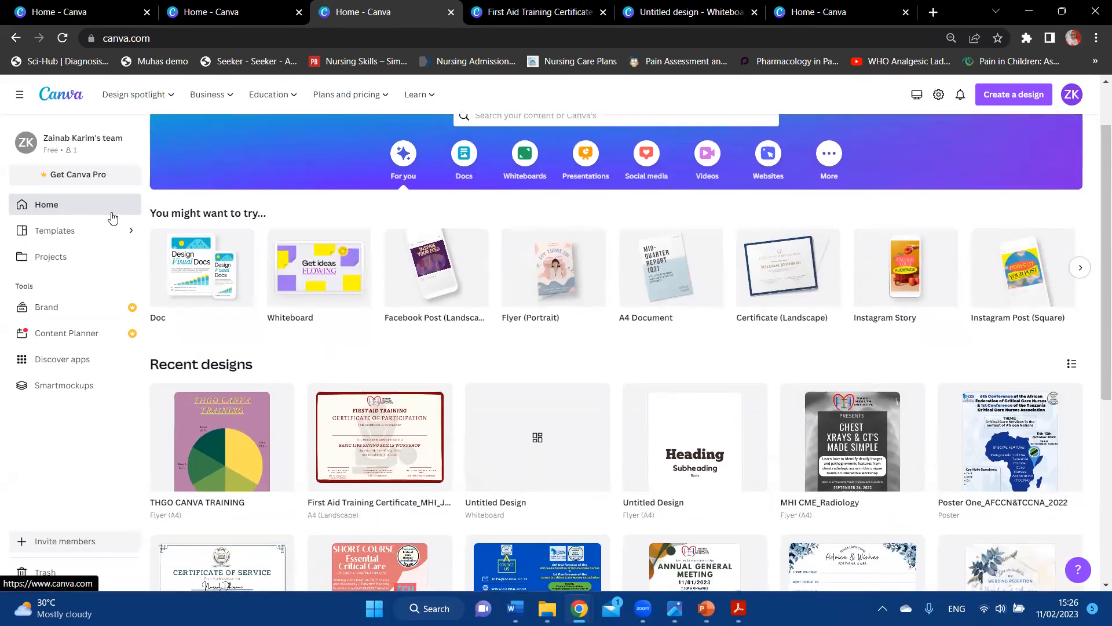
click(55, 550)
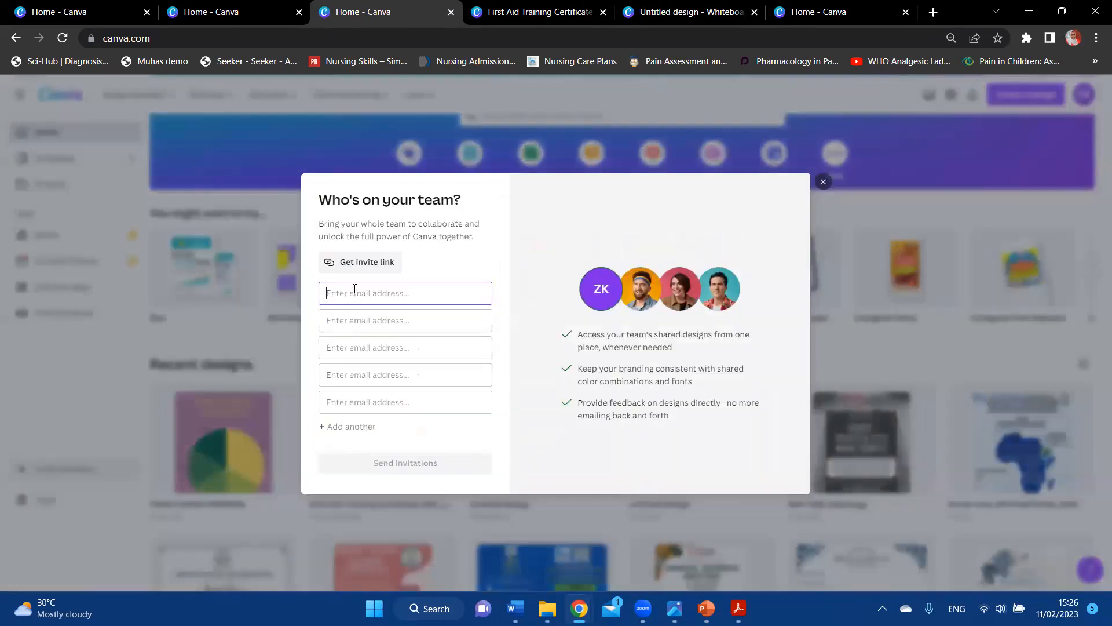
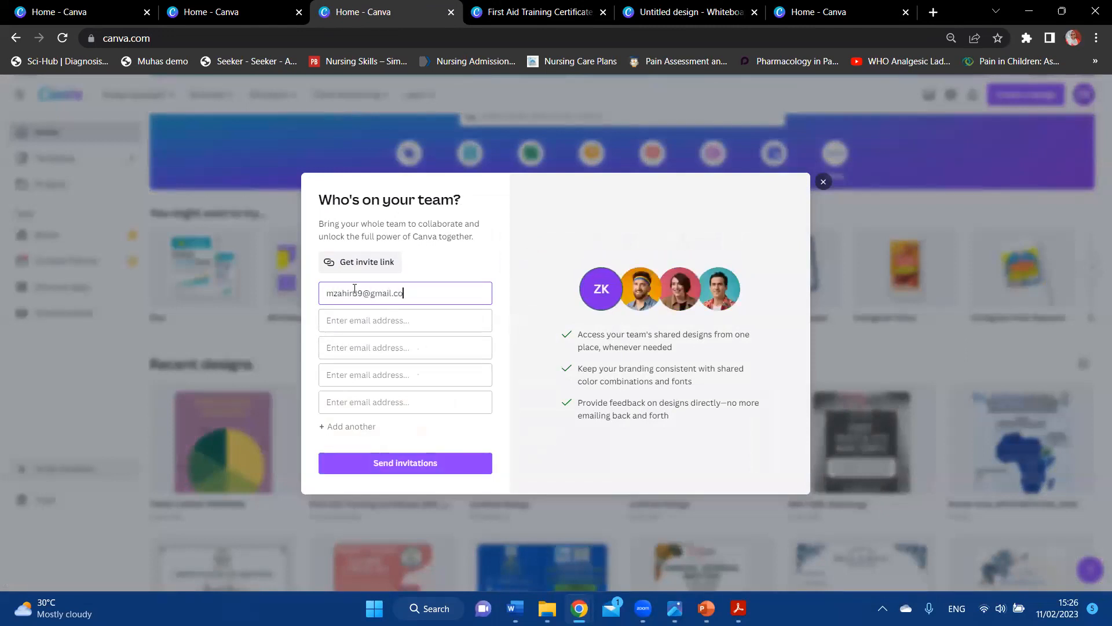
click(384, 326)
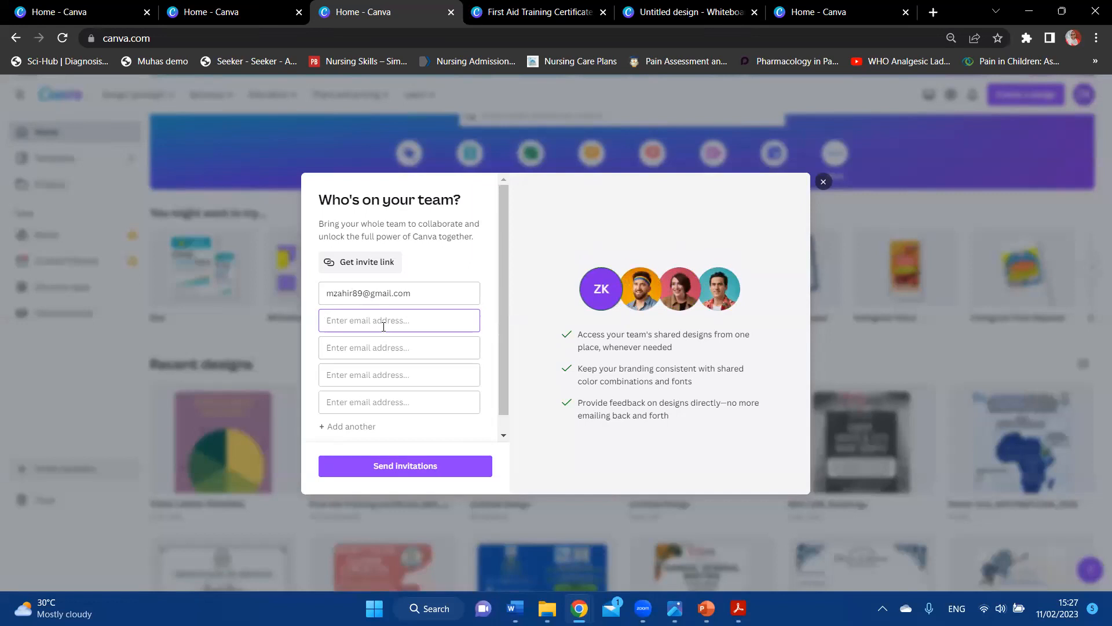
click(822, 182)
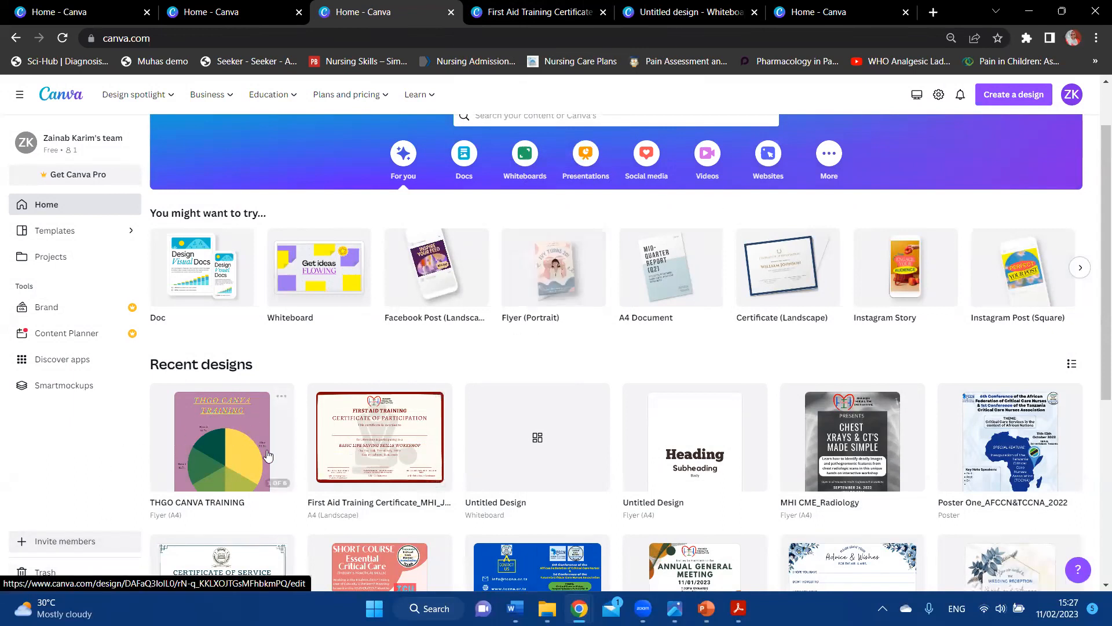
Step: Open the THGO CANVA TRAINING design, close Share unsent, and delete the stray 'Add a little bit of body text' box
click(221, 436)
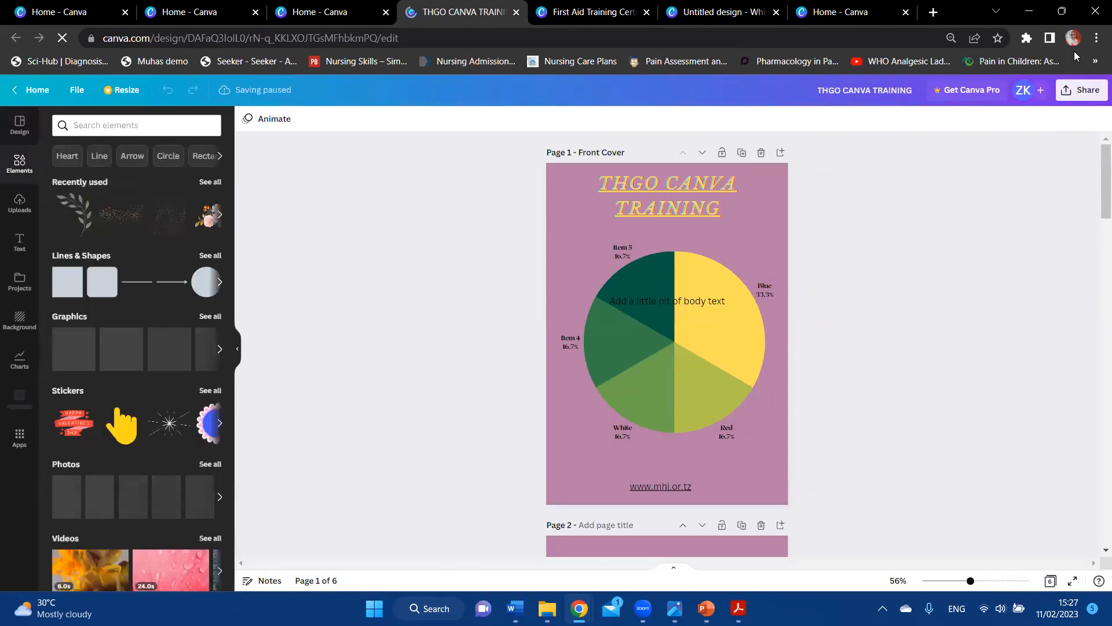
click(1075, 97)
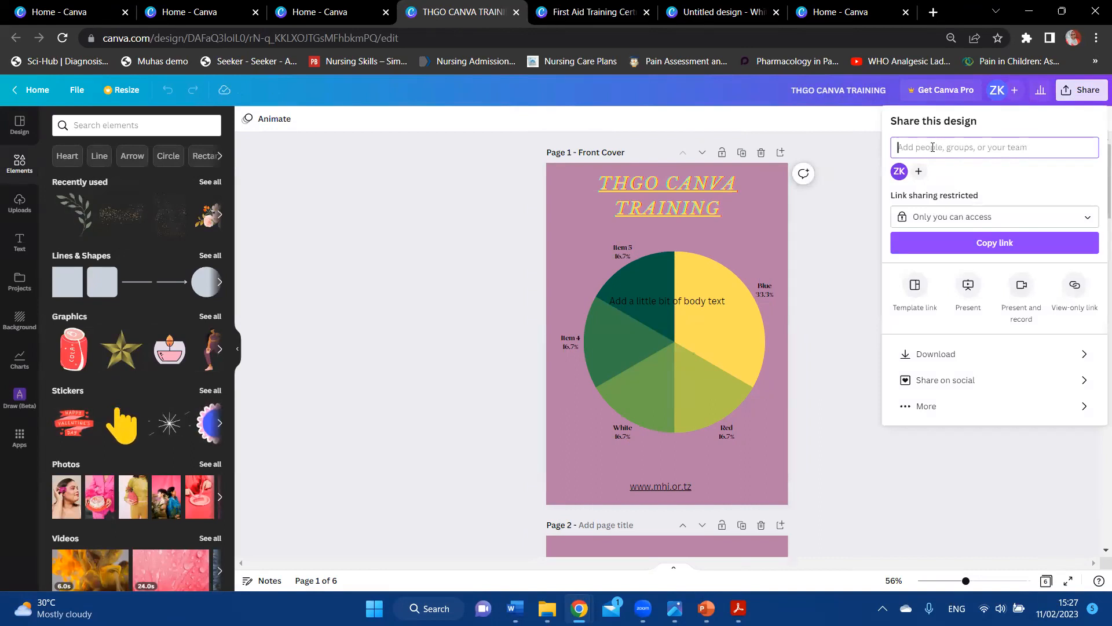
text(m)
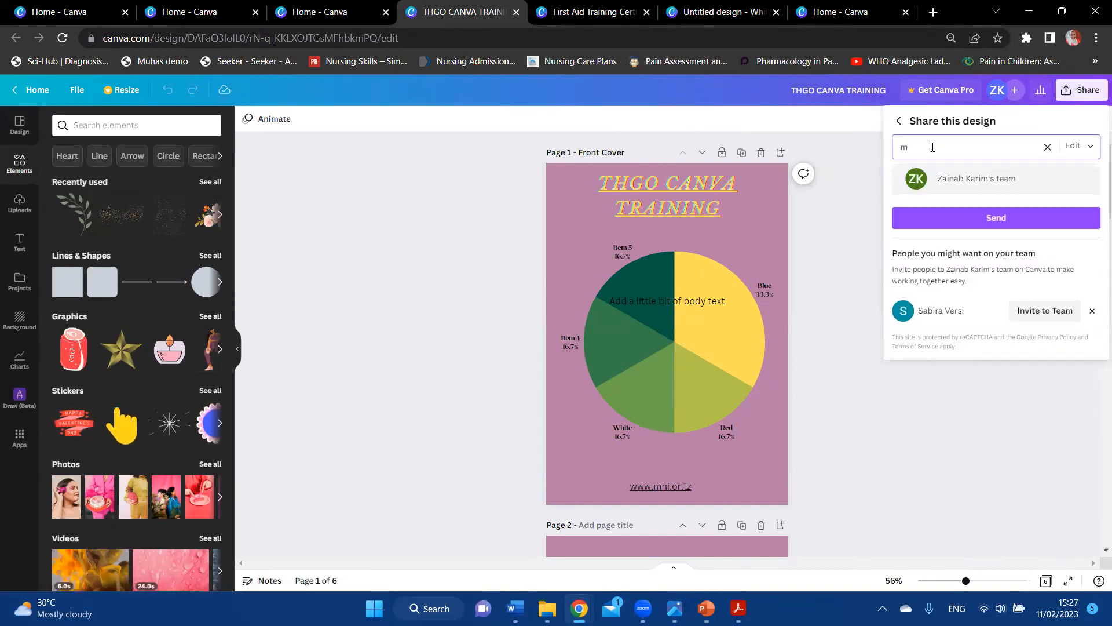
text(z)
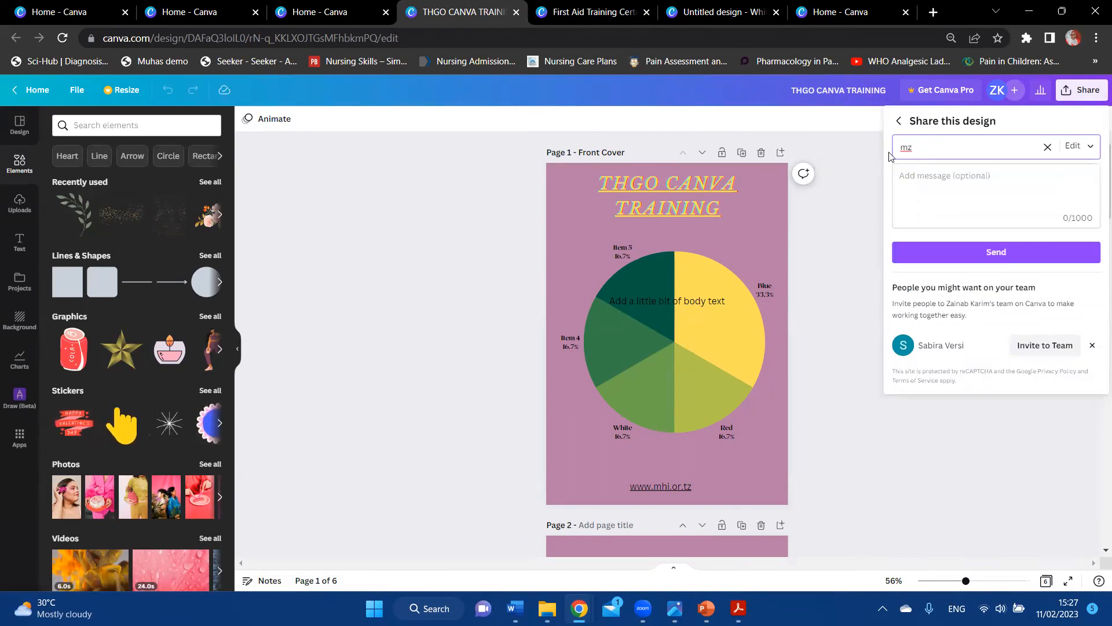
click(842, 212)
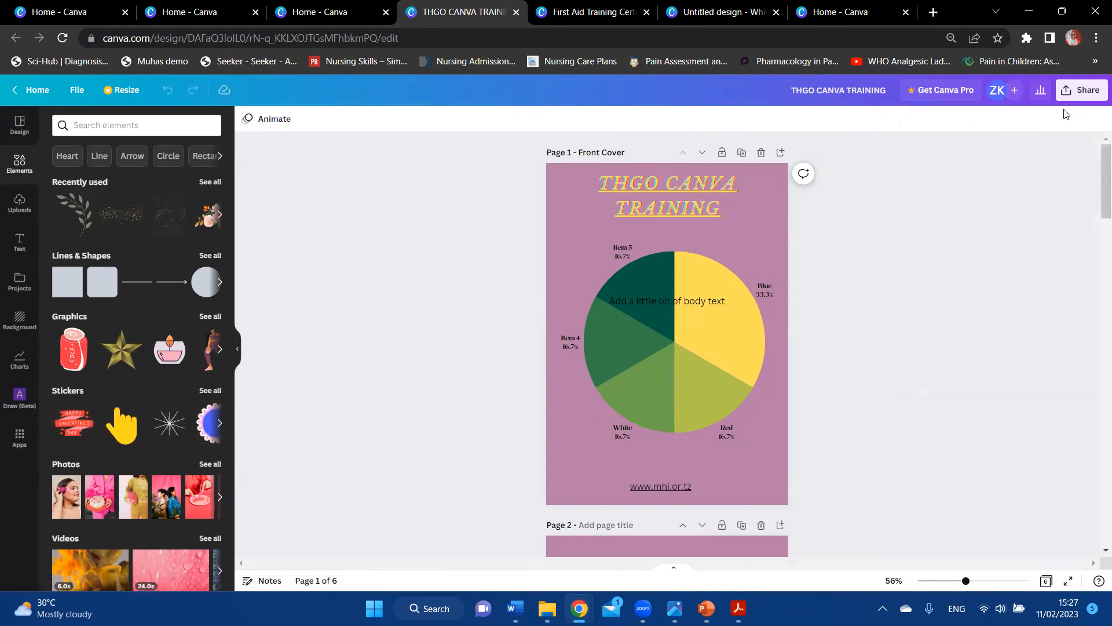
double_click(673, 302)
key(Delete)
Step: Select the pie chart, return to Elements, and dismiss the Front Cover page's actions menu
click(751, 287)
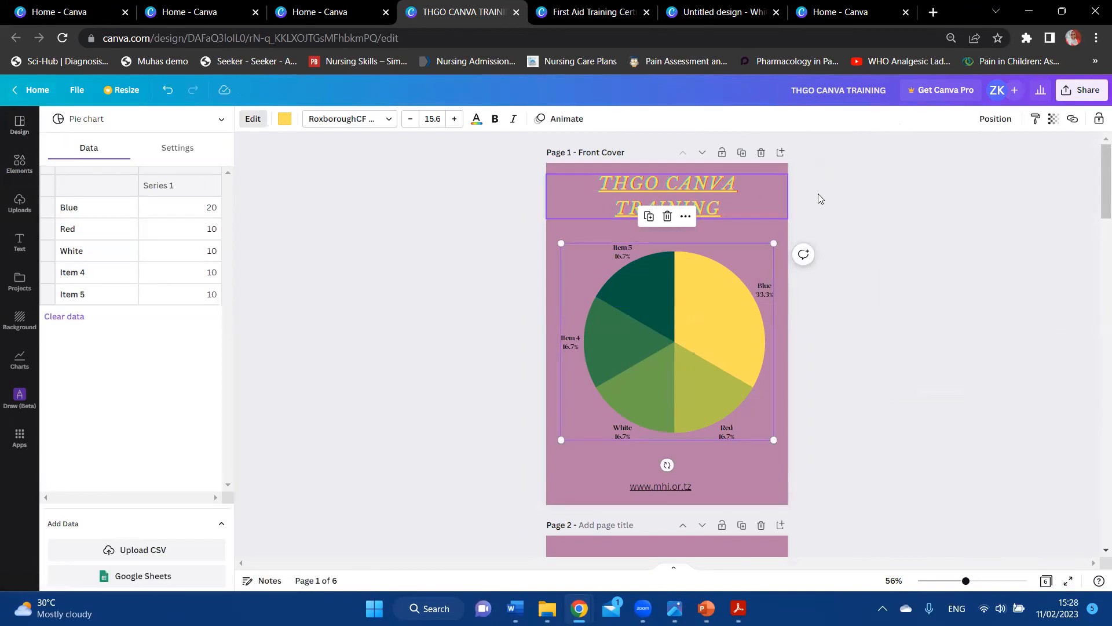
click(19, 163)
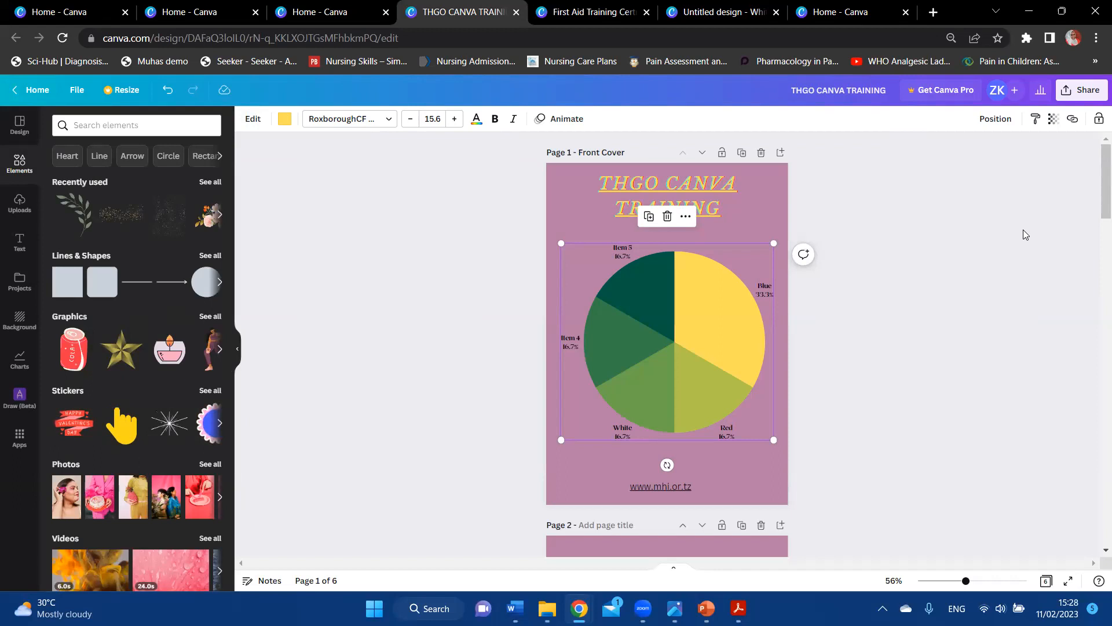
right_click(781, 166)
click(886, 398)
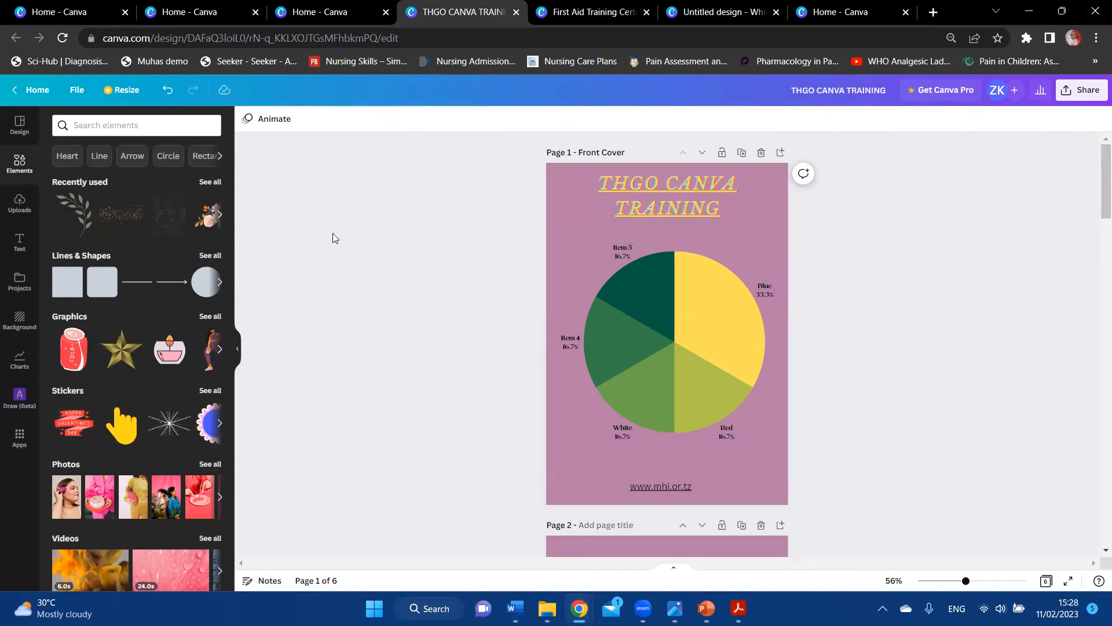
Step: Close the First Aid Training Certificate tab and the Untitled design whiteboard tab
click(339, 5)
click(429, 7)
click(608, 11)
click(646, 12)
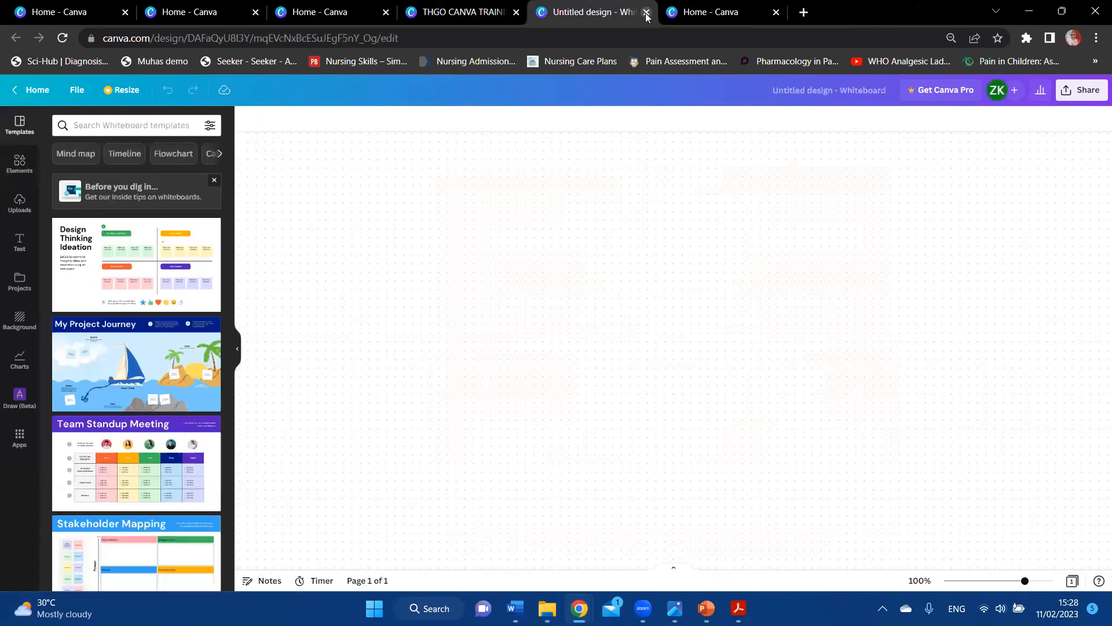
key(ctrl+w)
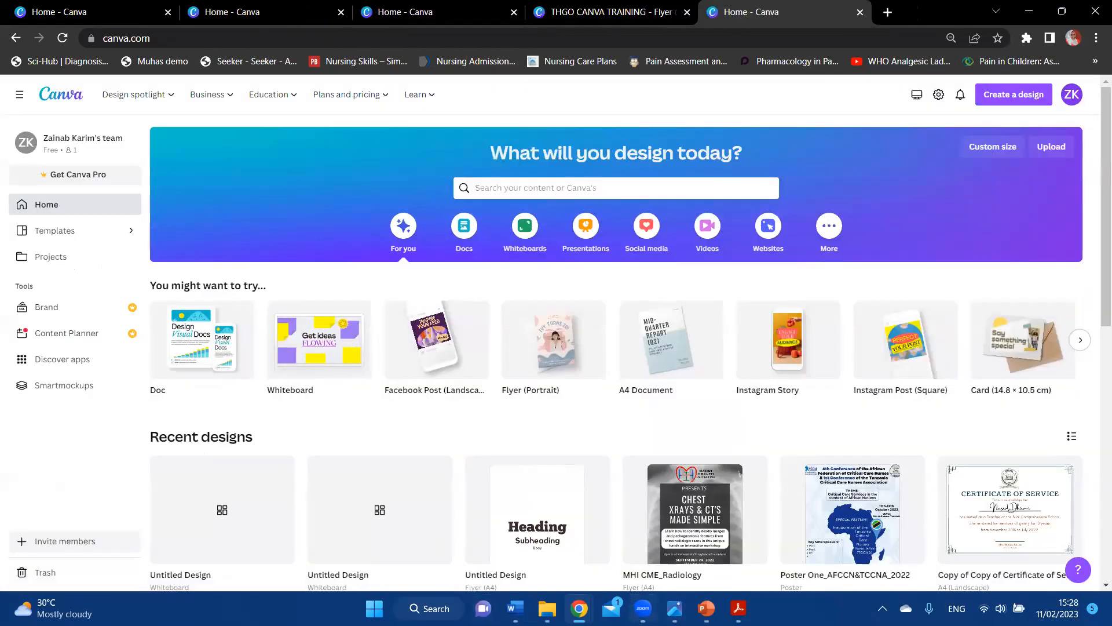